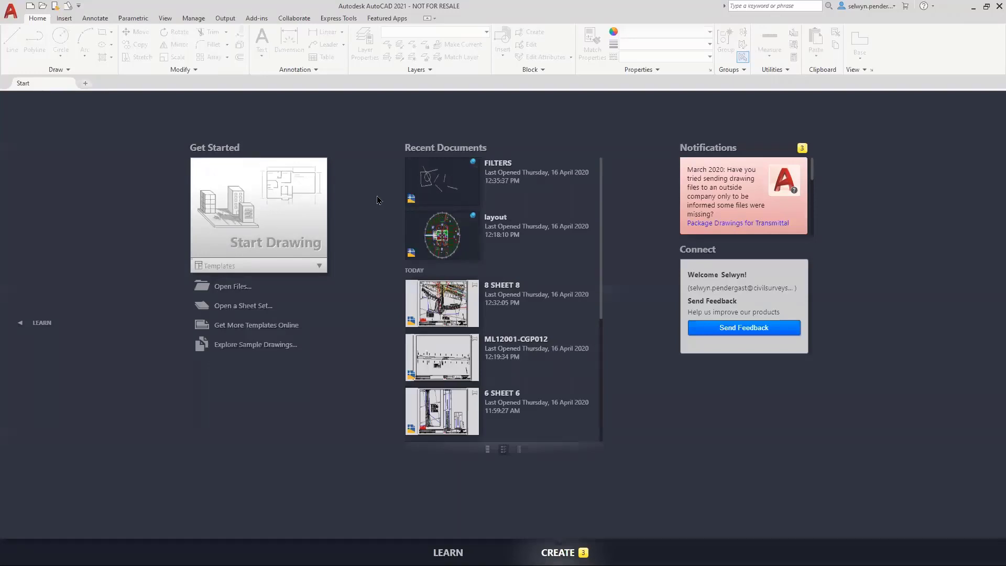
- Start opening a file, browse to the tt folder and add its ML12001 folder to the Places list
left_click(231, 289)
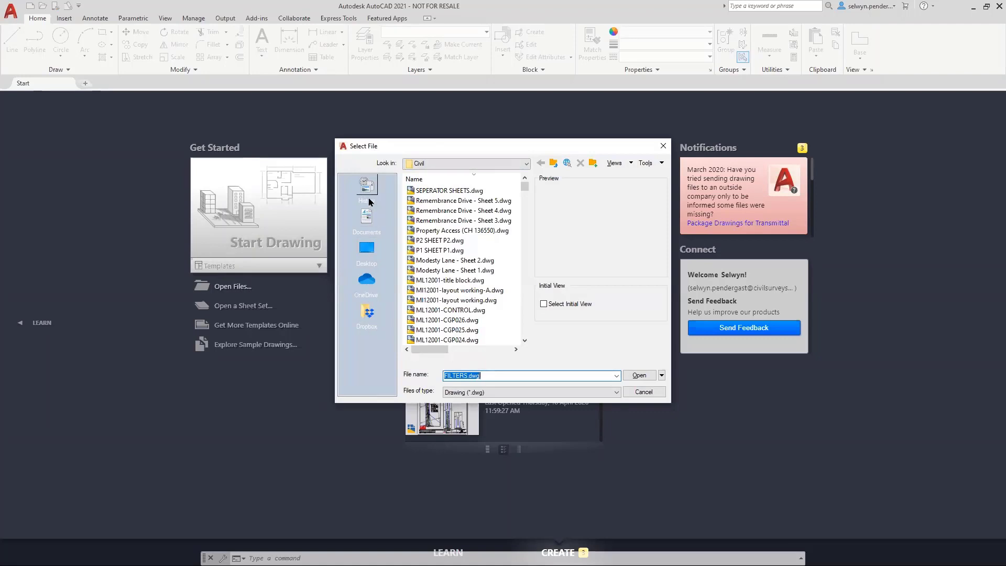
left_click(528, 165)
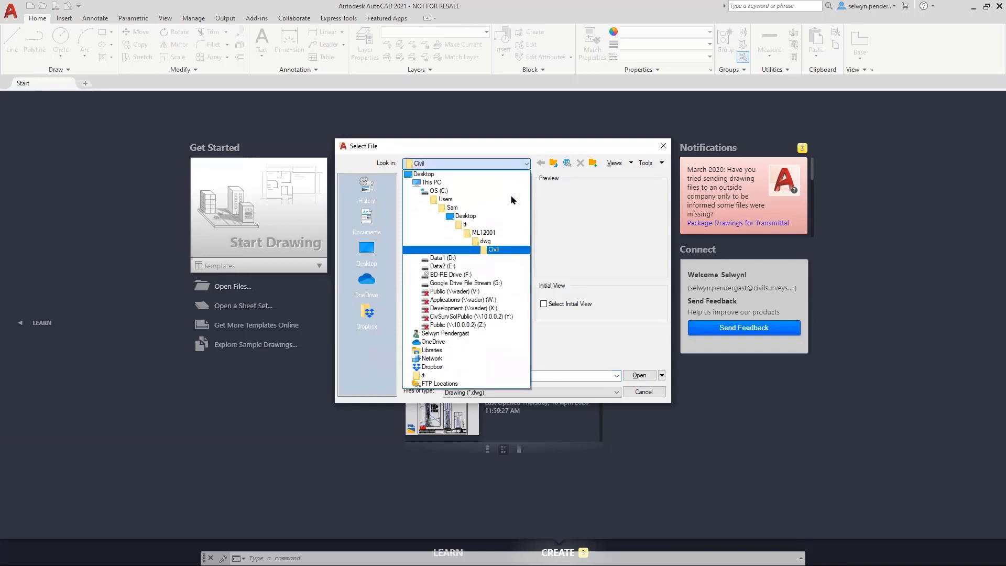
left_click(487, 224)
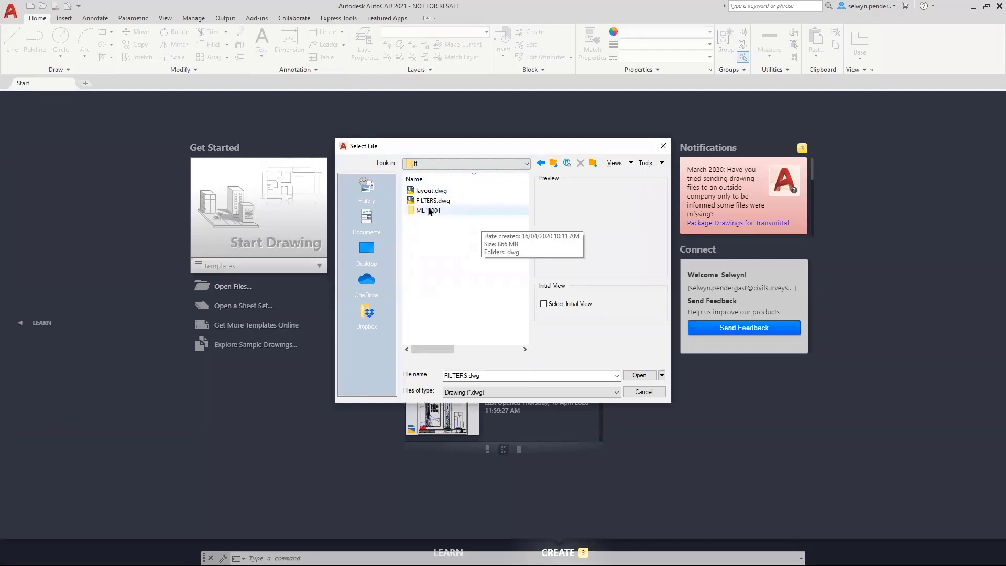
left_click_drag(459, 212, 370, 366)
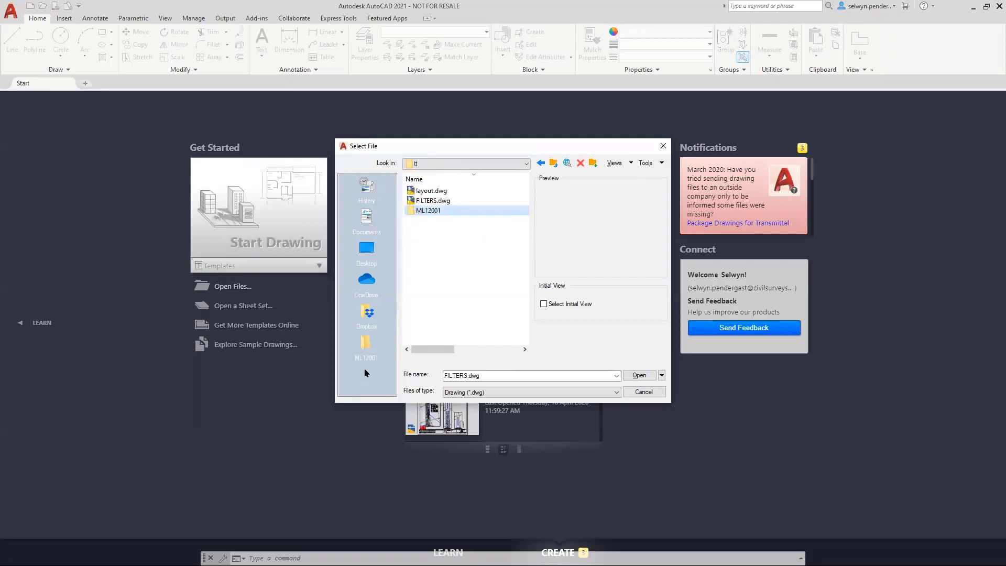
- Browse from the Desktop to the dwg folder through the ML12001 shortcut, then cancel opening and save the Places list changes
left_click(451, 272)
key("BackSpace")
key("BackSpace")
key("BackSpace")
key("BackSpace")
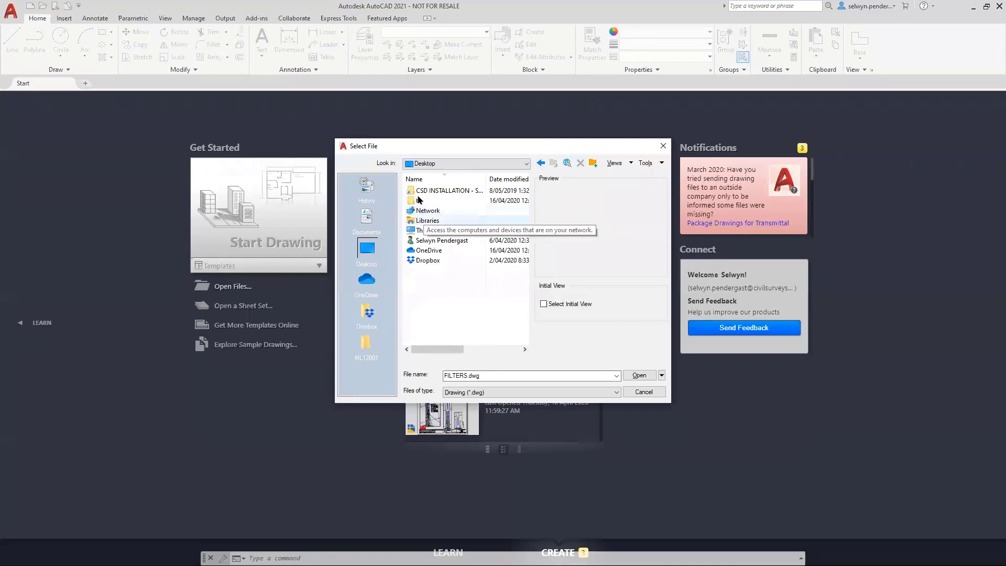
left_click(366, 344)
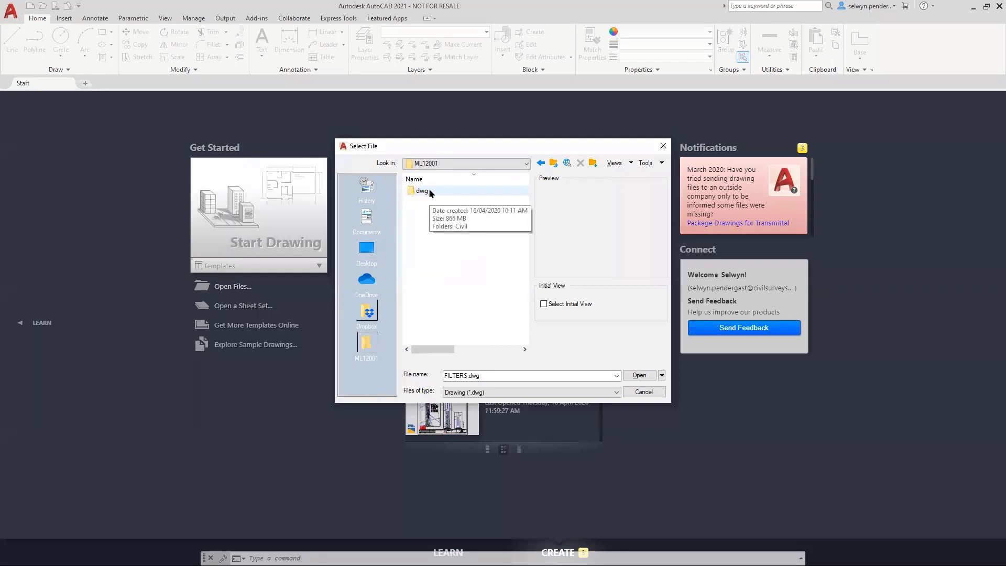
double_click(427, 192)
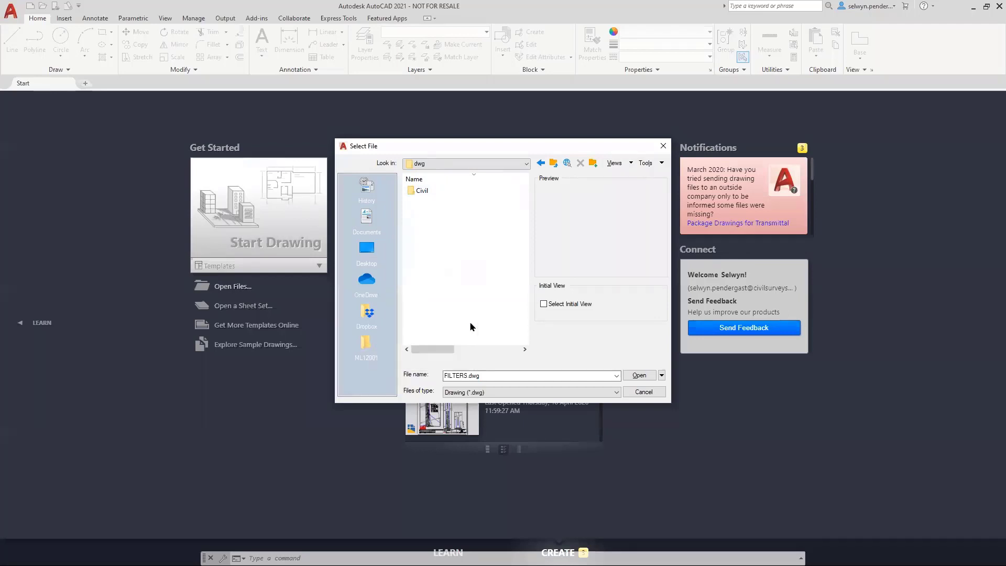
left_click(634, 392)
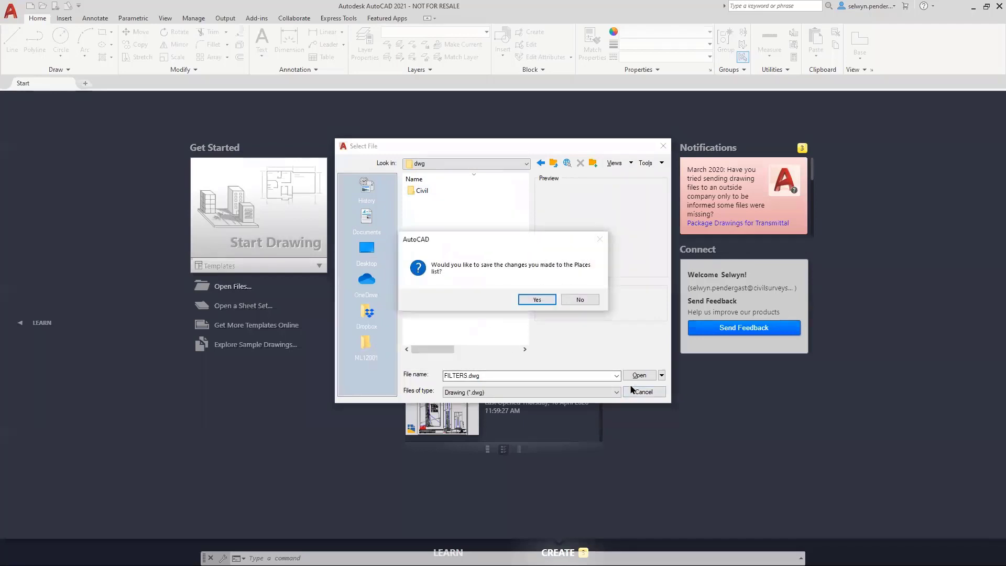
left_click(532, 300)
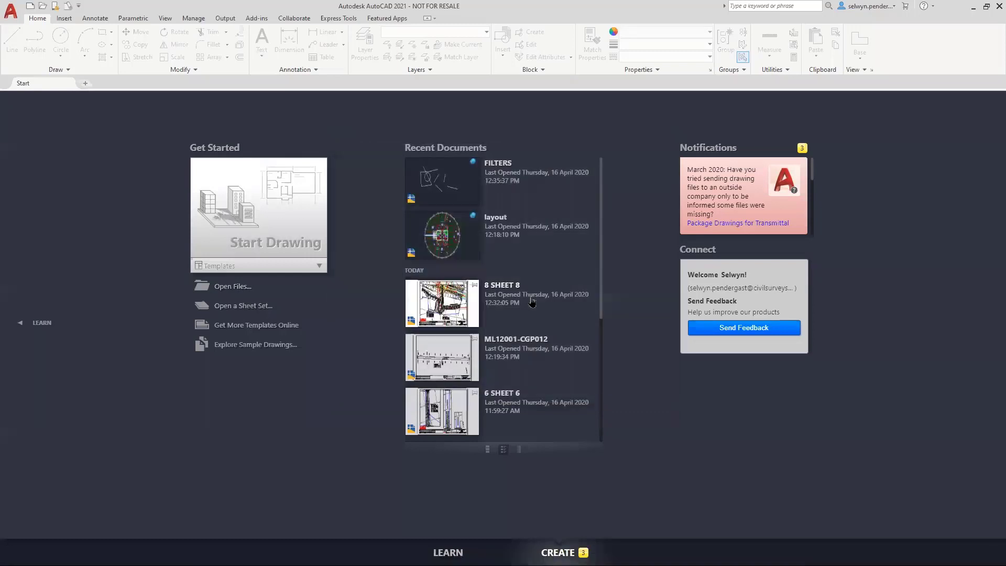
- Open the FILTERS and layout drawings from the recent documents
left_click(441, 180)
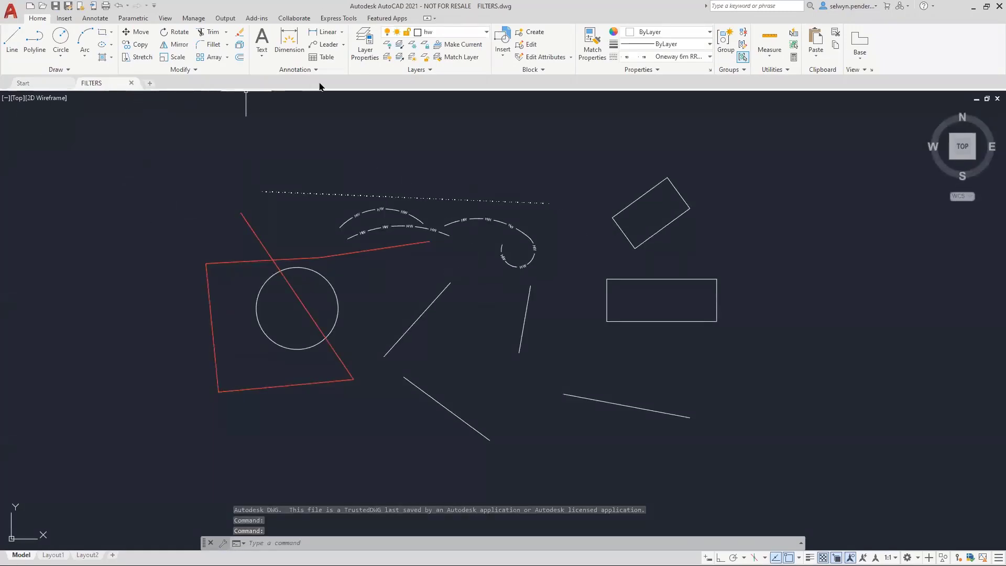
right_click(100, 85)
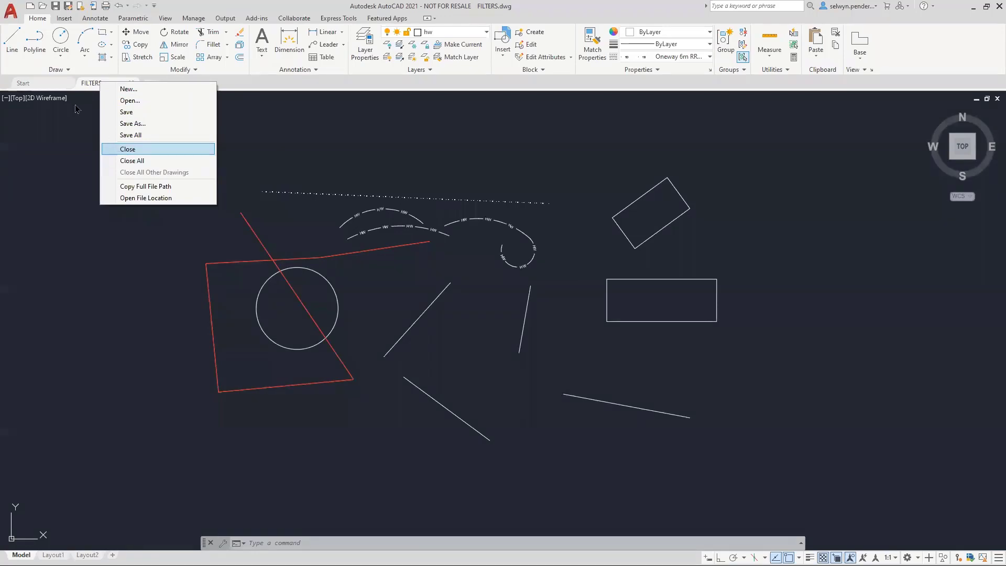
left_click(45, 85)
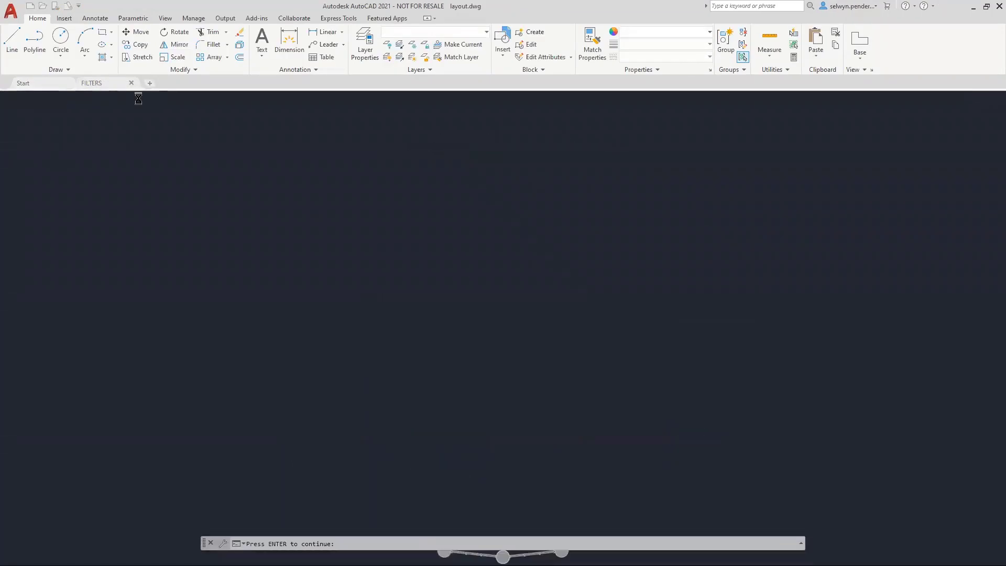
- Close all other drawings, keeping only the layout drawing open
right_click(169, 87)
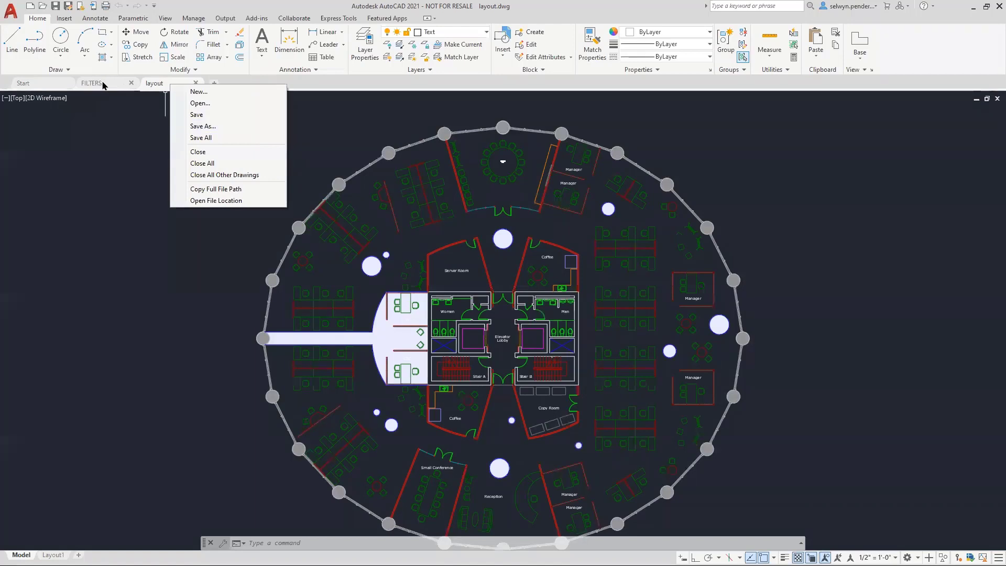
left_click(210, 175)
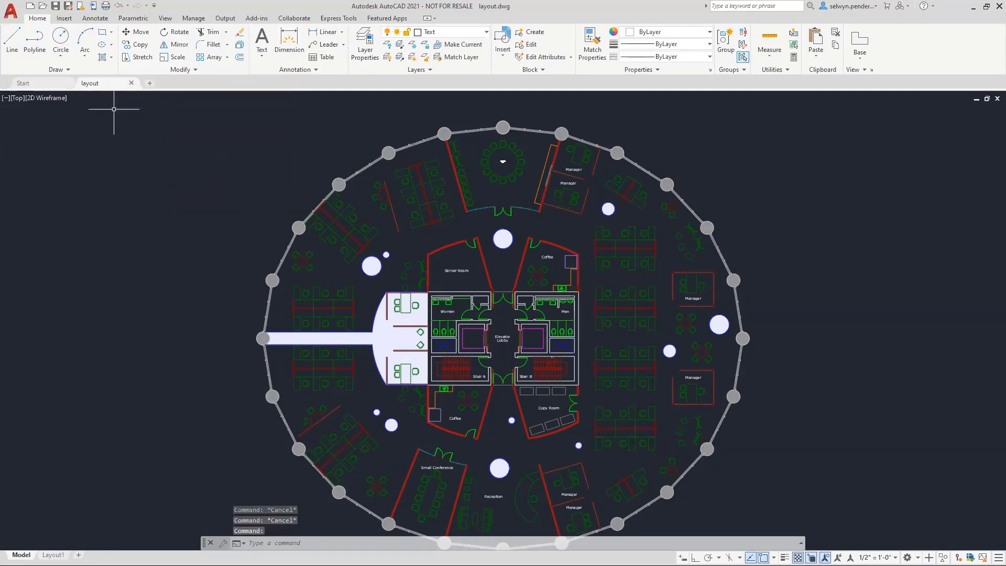
left_click(41, 84)
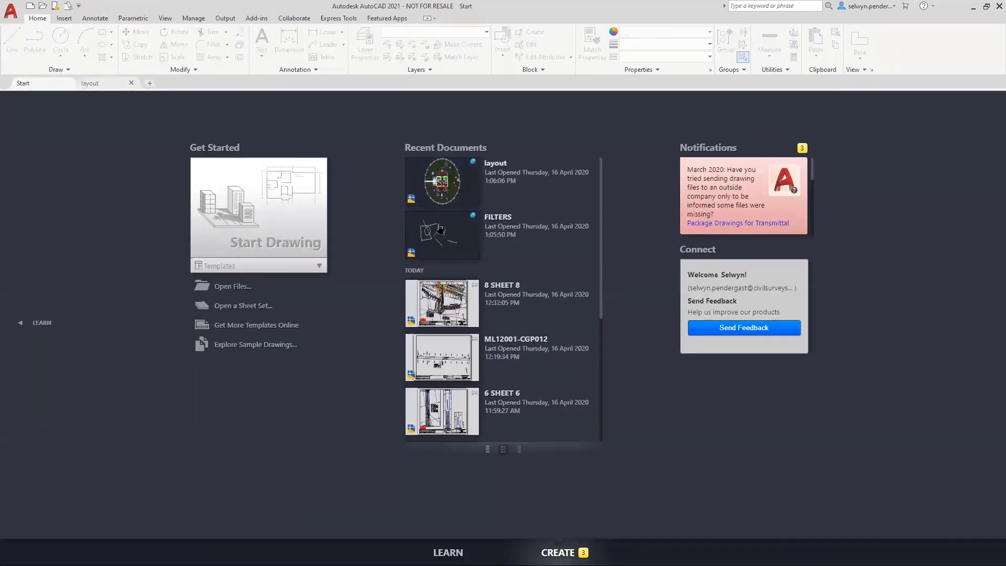
left_click(104, 84)
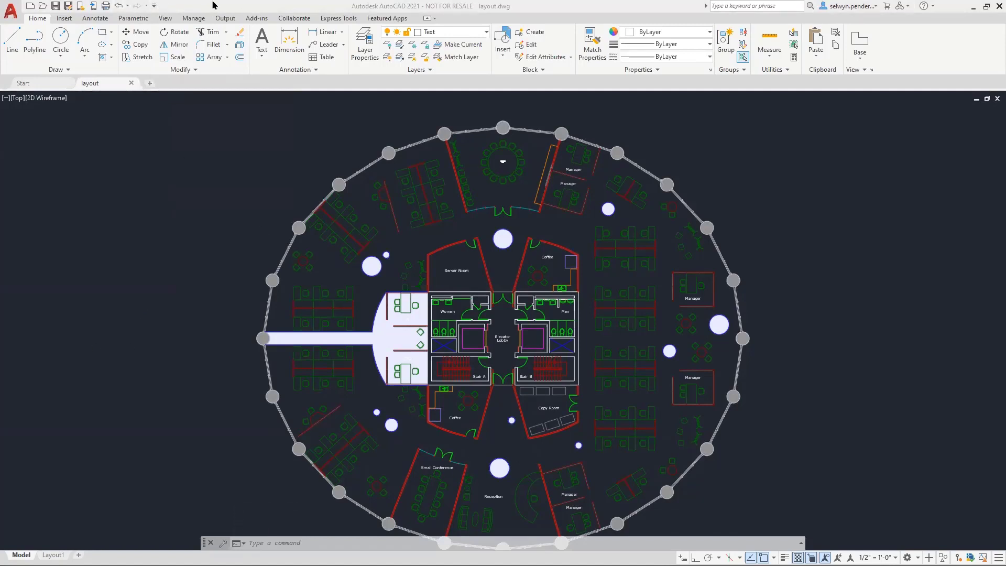
- Add the Properties command to the Quick Access Toolbar and remove it again
left_click(155, 6)
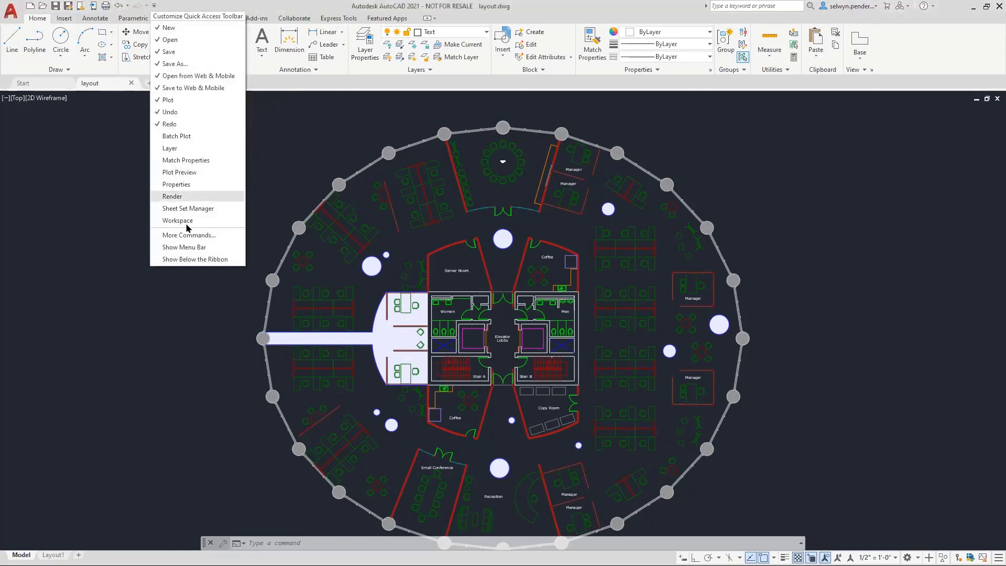
left_click(168, 195)
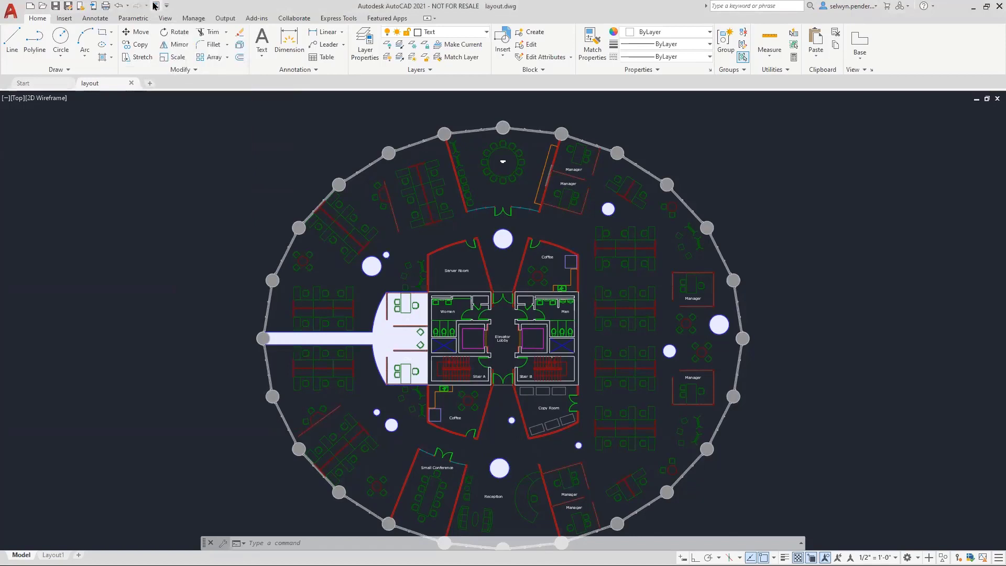
left_click(168, 8)
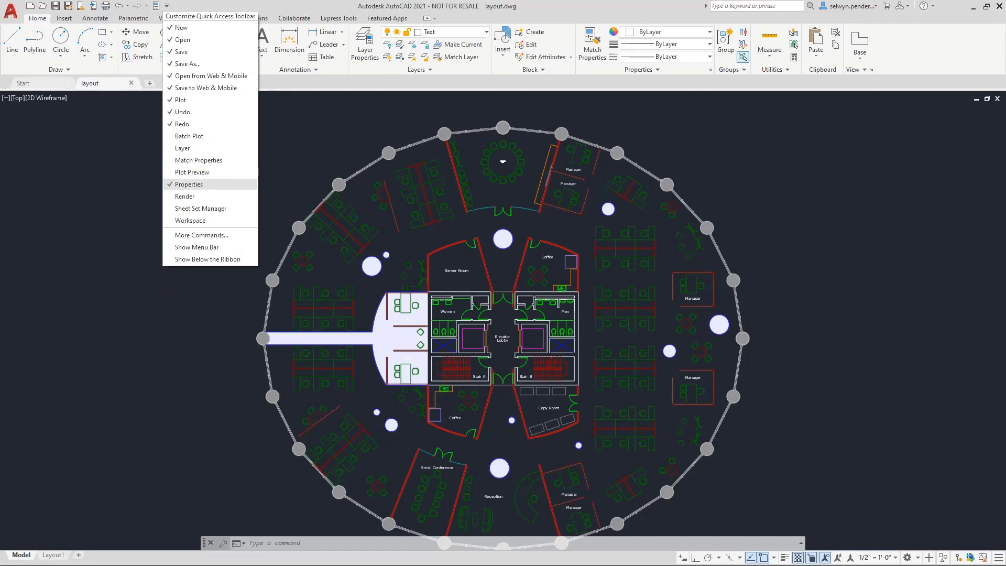
left_click(184, 185)
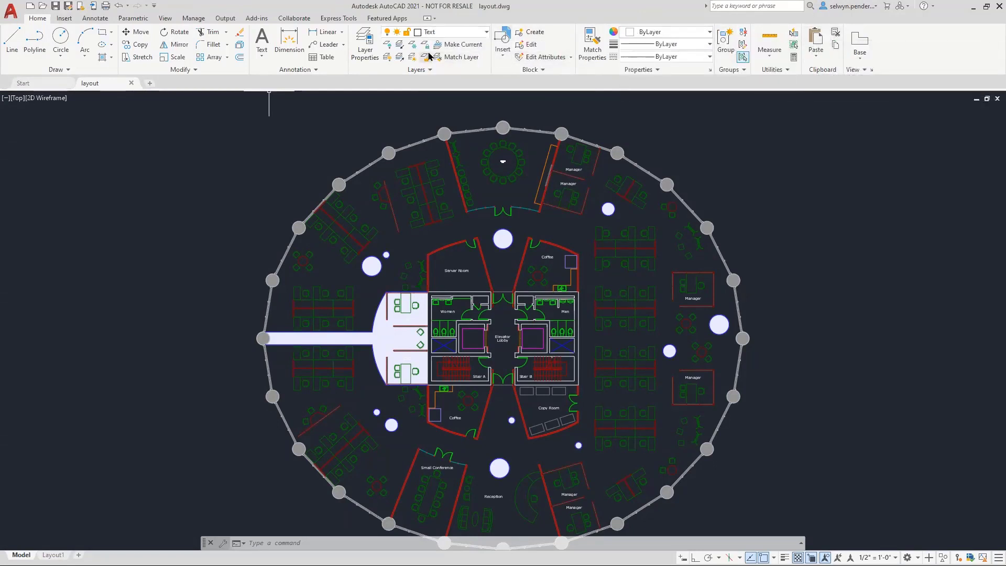
- Add the layer drop-down list to the Quick Access Toolbar and look through its layers
right_click(449, 32)
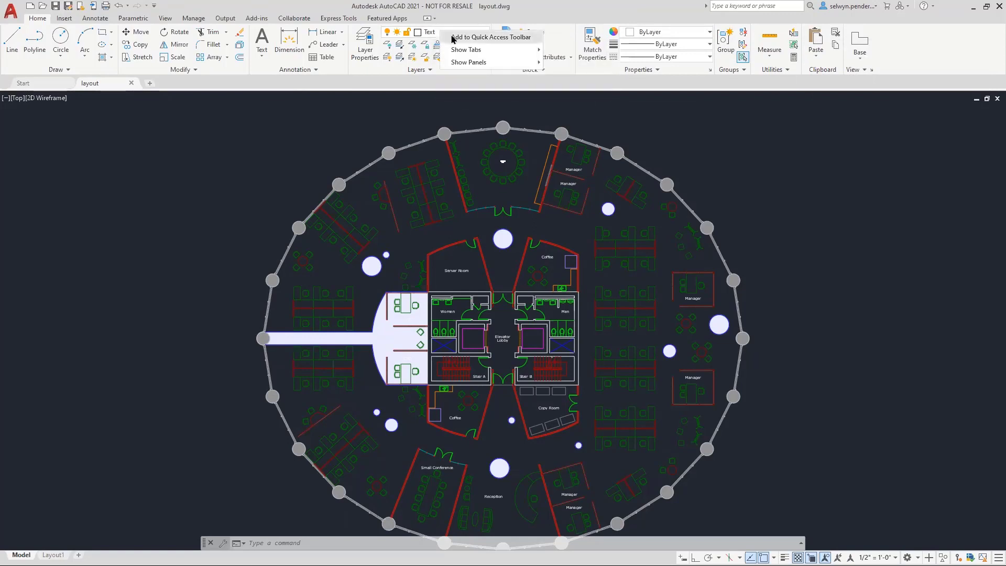
left_click(453, 38)
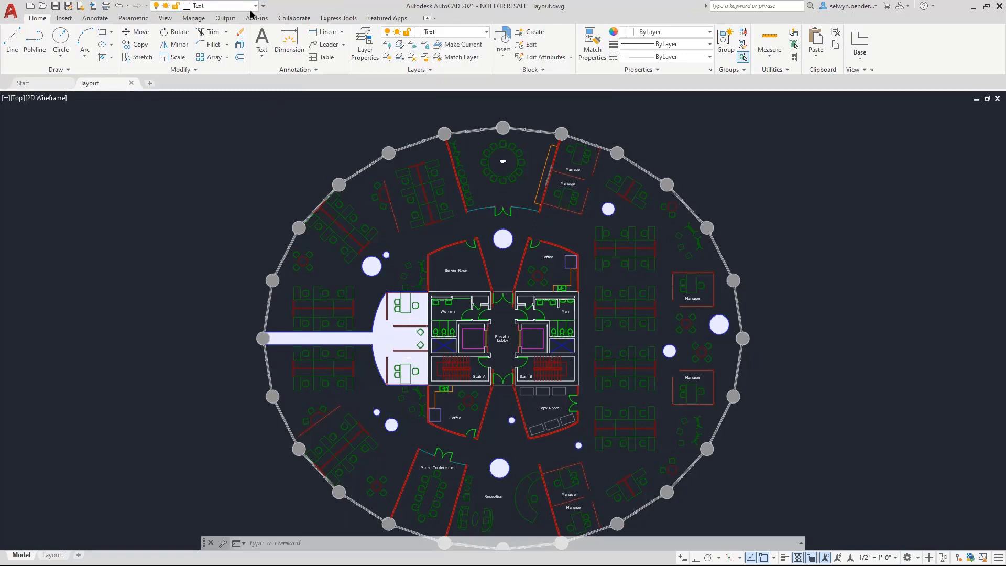
left_click(252, 6)
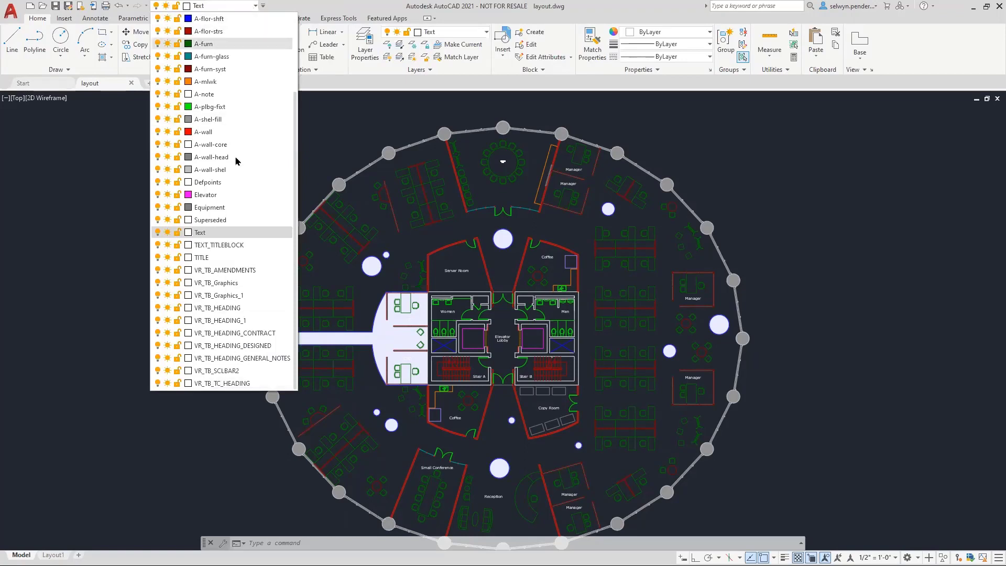
left_click(480, 6)
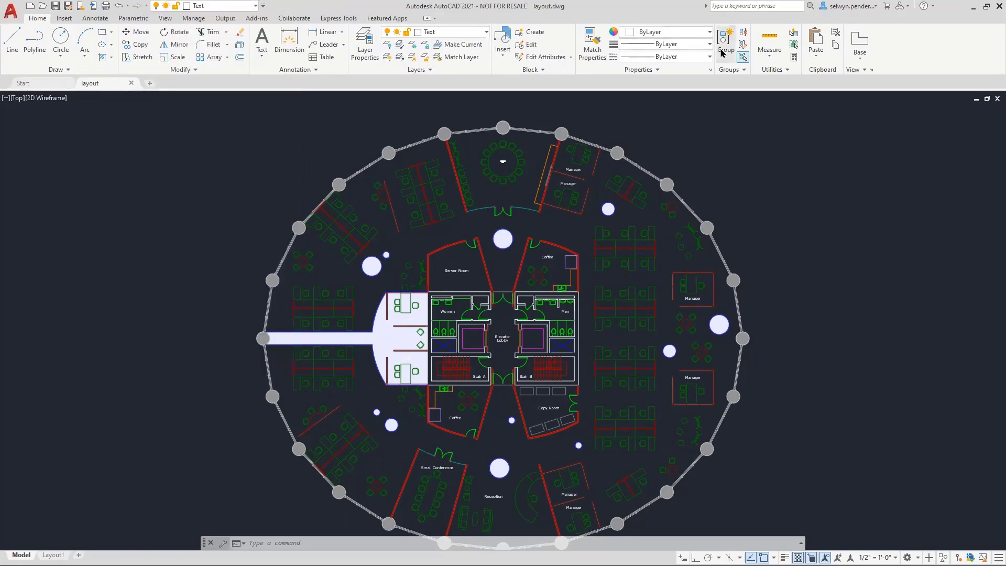
- Add the Table command to the Quick Access Toolbar and view the options for the added command
right_click(322, 62)
left_click(330, 68)
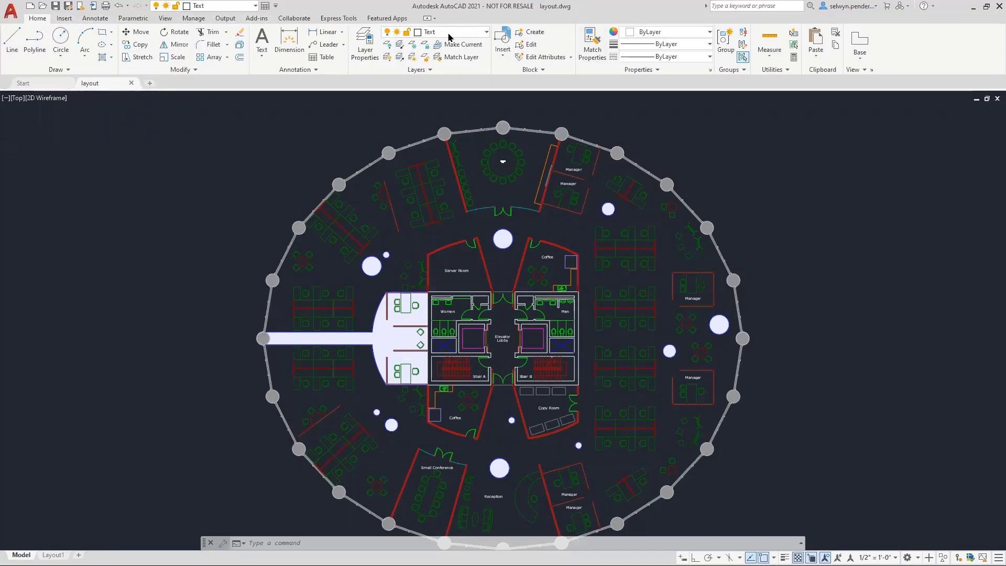
right_click(265, 7)
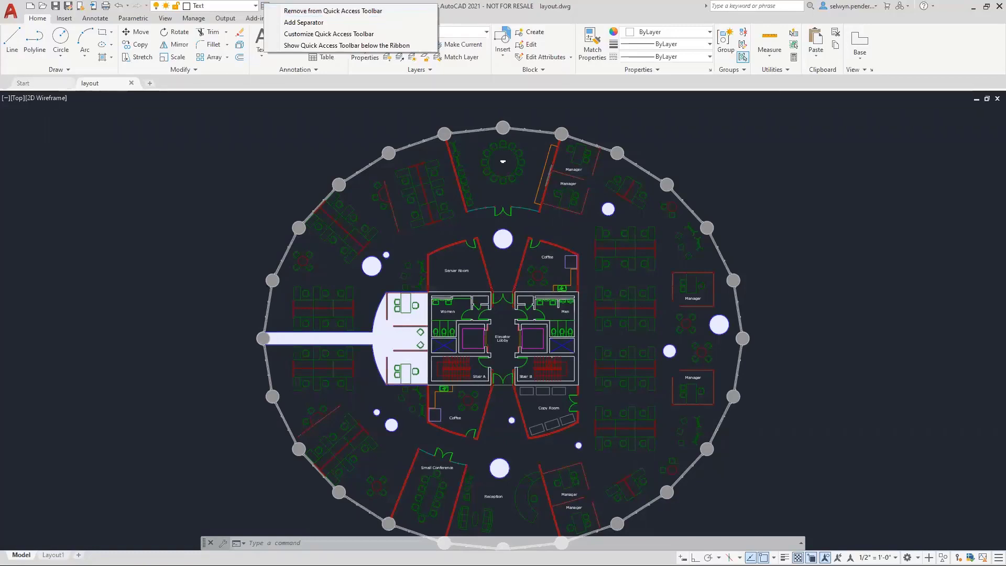
- Reopen the FILTERS drawing from the recent documents alongside the layout drawing
left_click(40, 85)
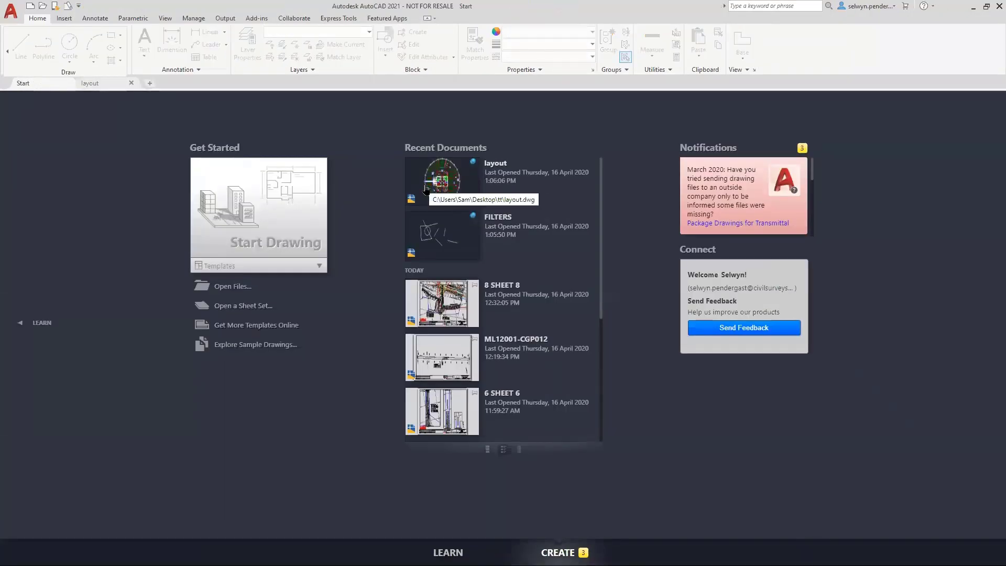
left_click(430, 190)
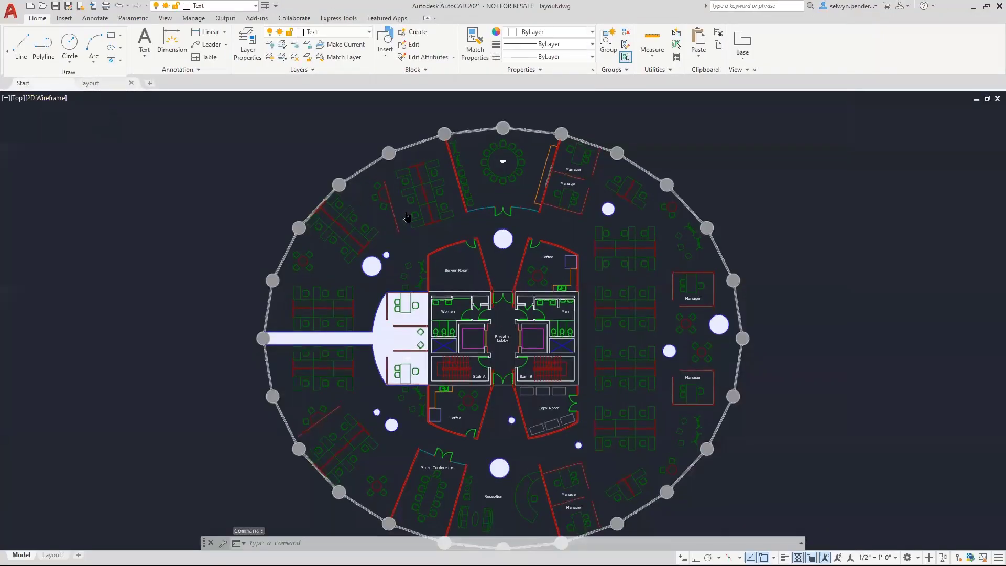
left_click(39, 84)
left_click(437, 186)
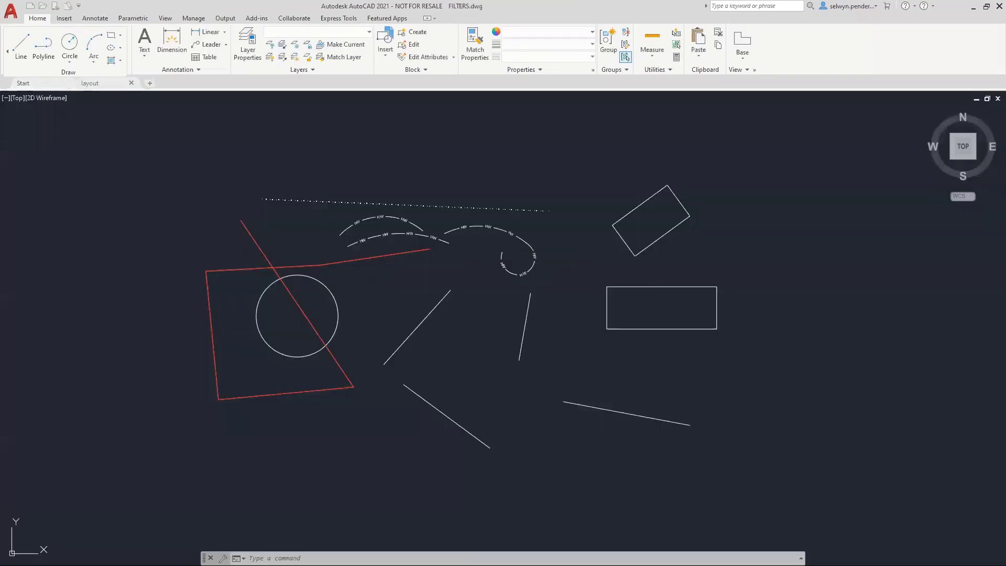
- Draw a single slightly sloping line on the hw layer above the existing long dotted line
left_click(236, 194)
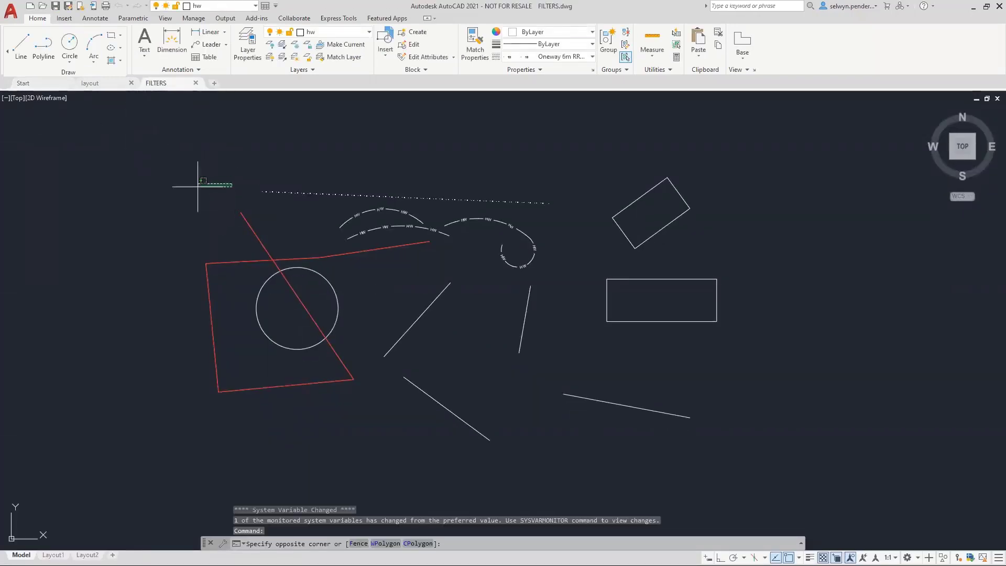
left_click(178, 166)
type("l")
key("Return")
left_click(249, 120)
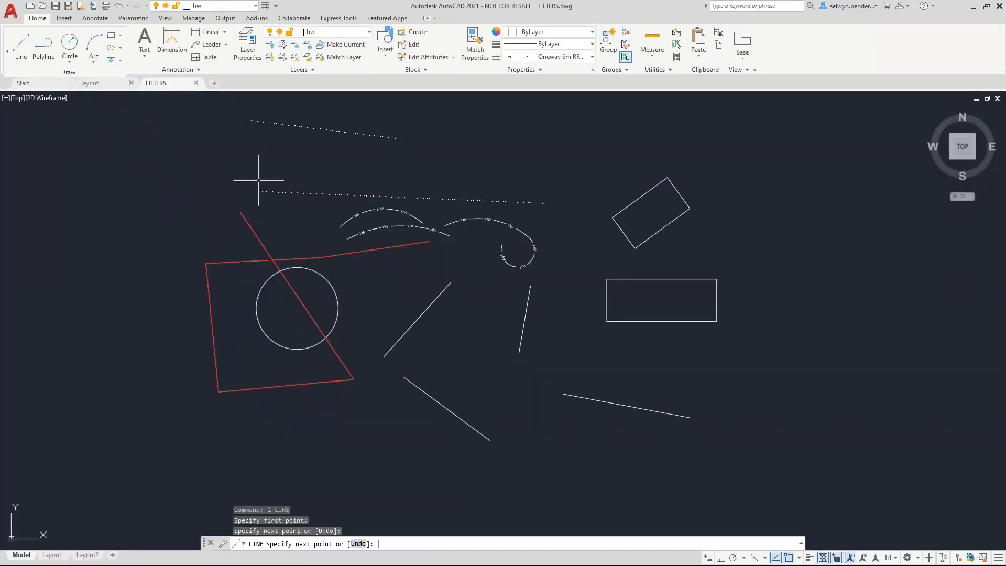
key("Return")
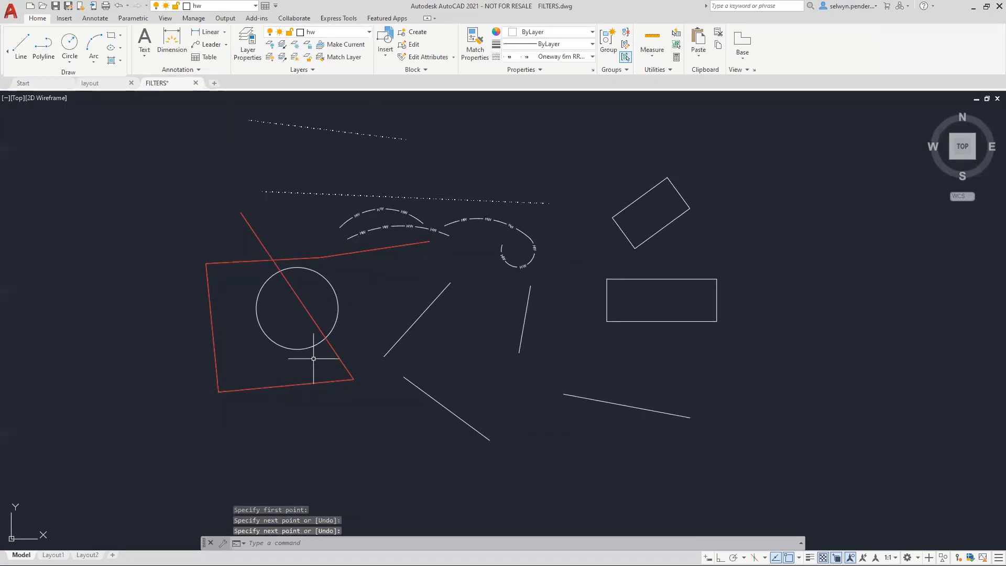
- Switch to the layout drawing and close all other drawings, saving the changes to FILTERS
left_click(111, 84)
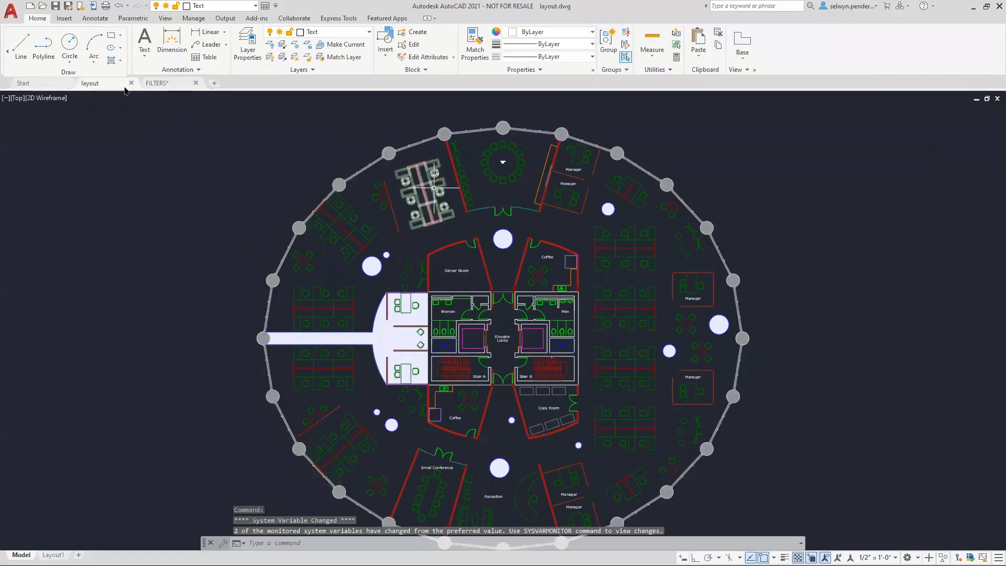
right_click(96, 85)
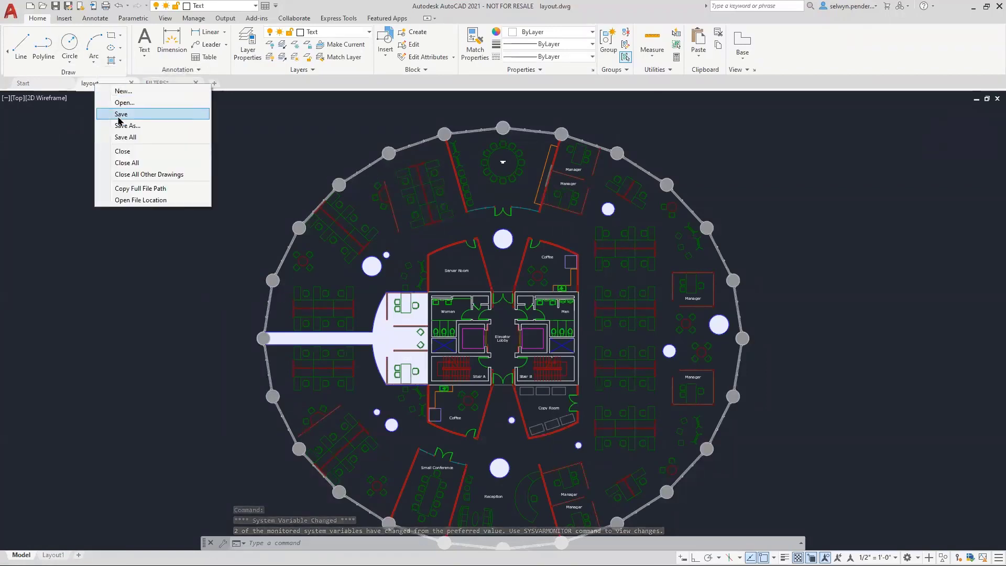
left_click(137, 175)
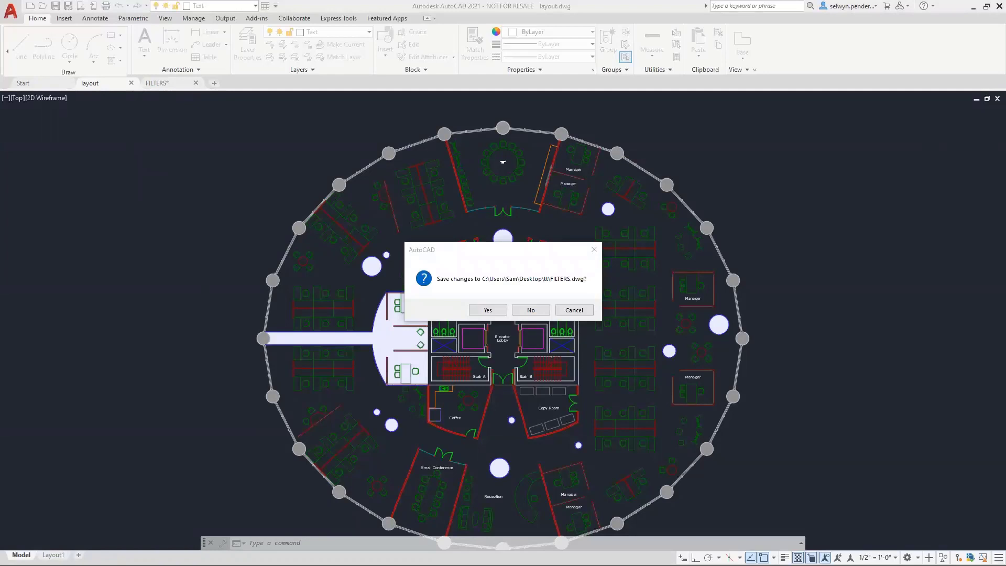
left_click(474, 312)
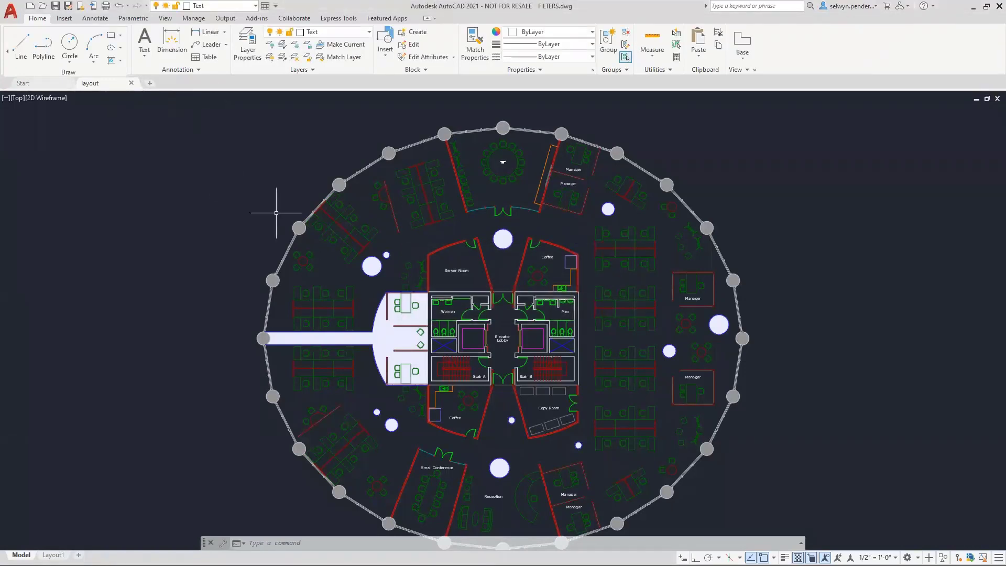
- Remove the layer drop-down list from the Quick Access Toolbar and add it back
mouse_move(104, 84)
right_click(238, 5)
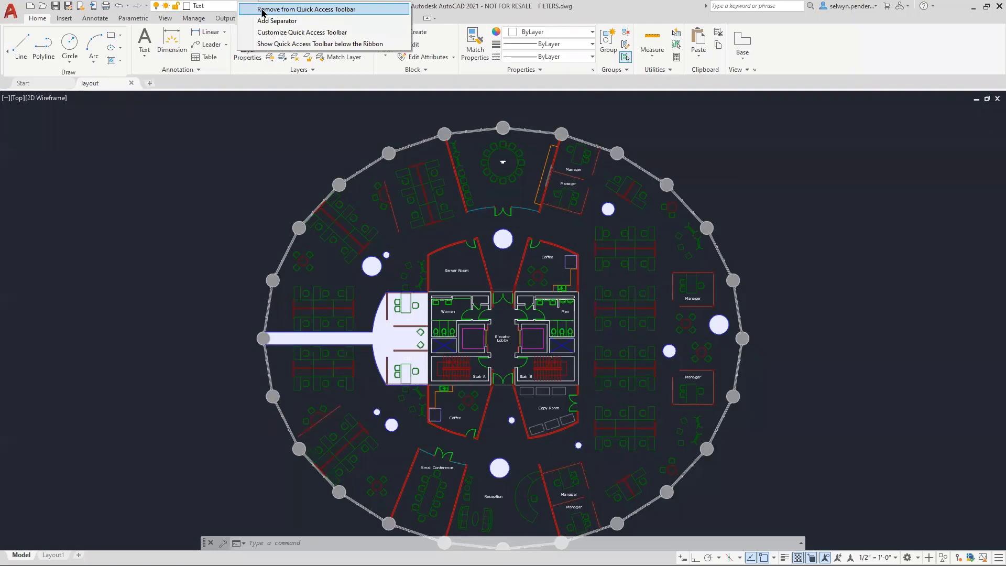
left_click(262, 10)
right_click(318, 32)
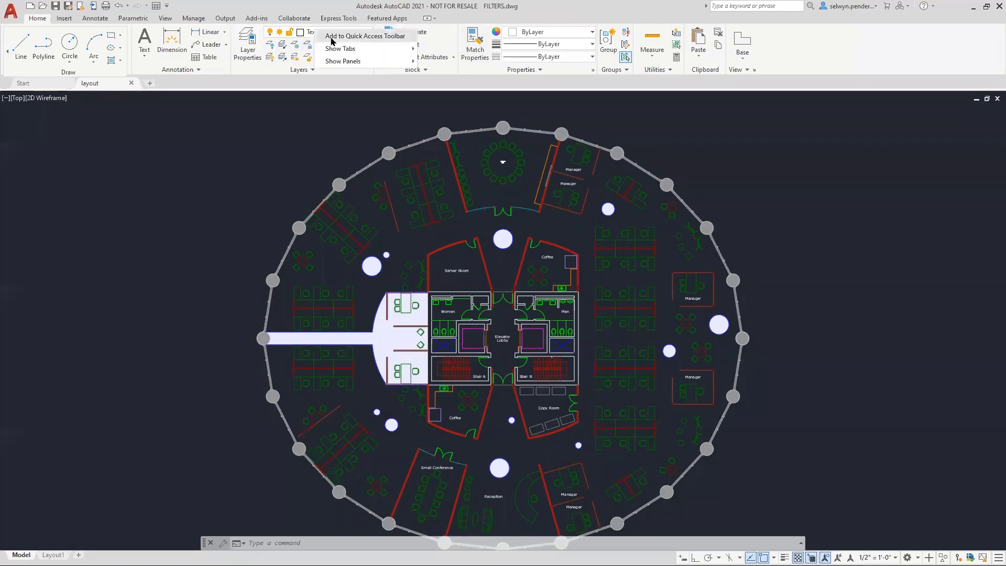
left_click(331, 36)
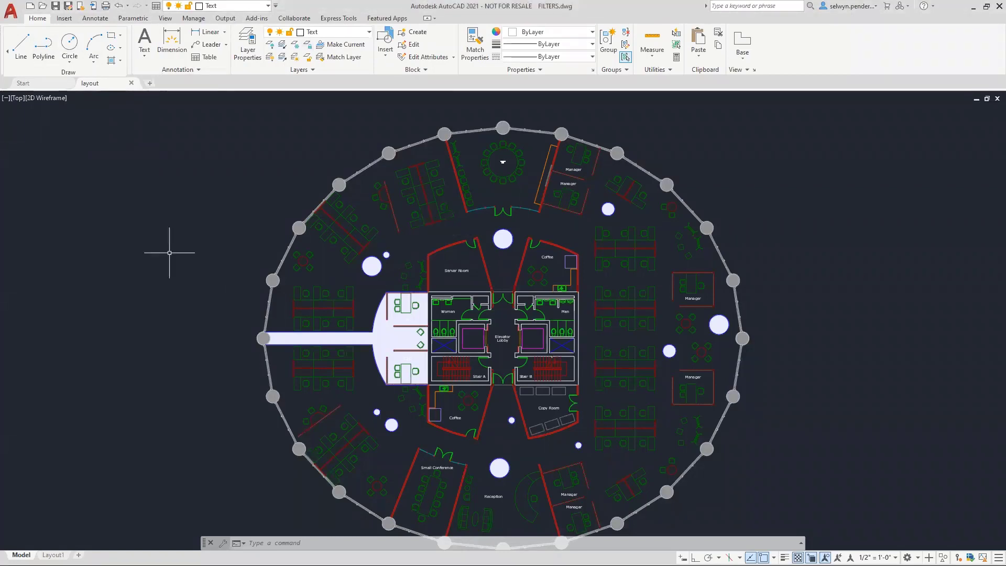
- Start the Line command with its alias L, cancel it, and start the Arc command with its alias A
type("l")
key("Return")
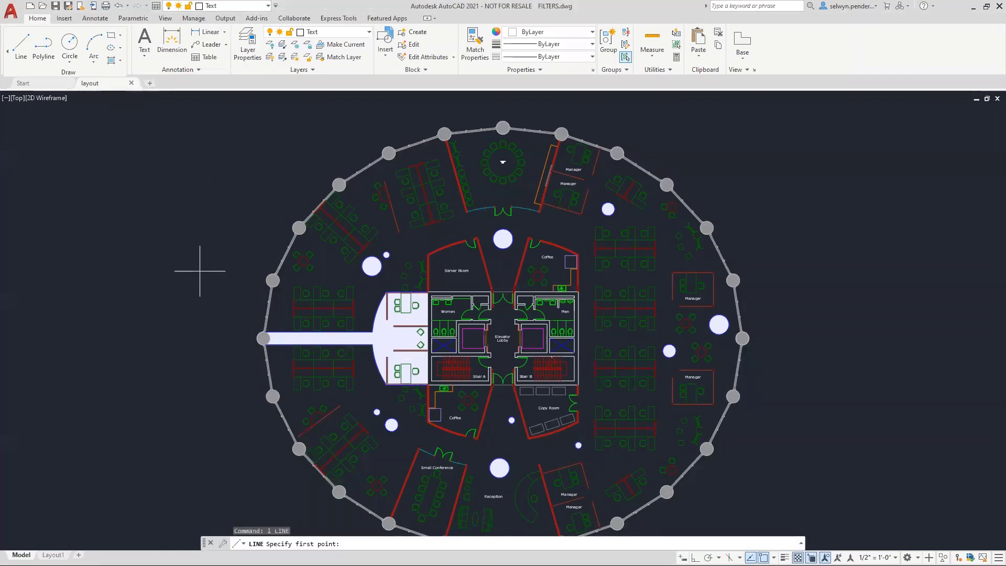
key("Escape")
key("Escape")
type("a")
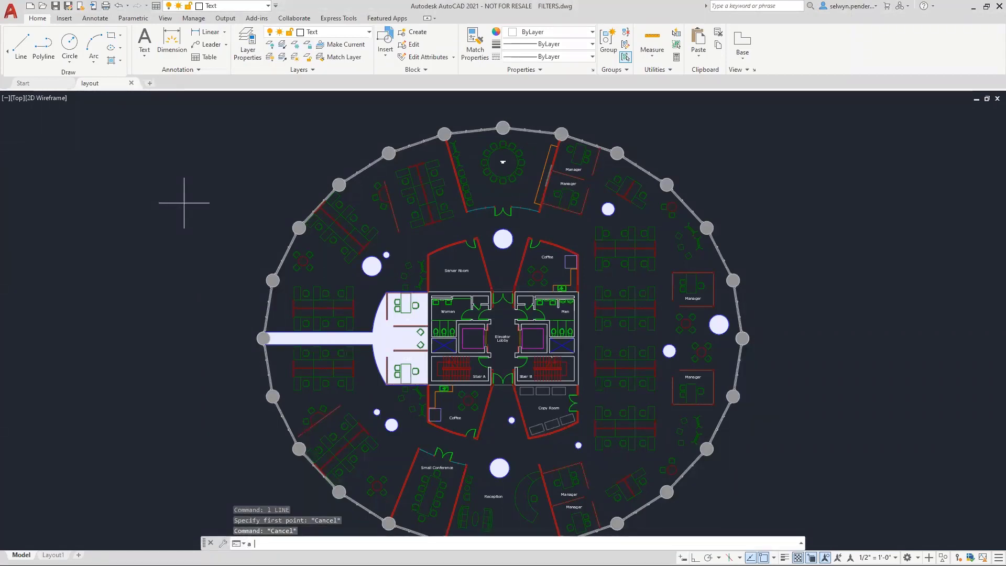
key("Return")
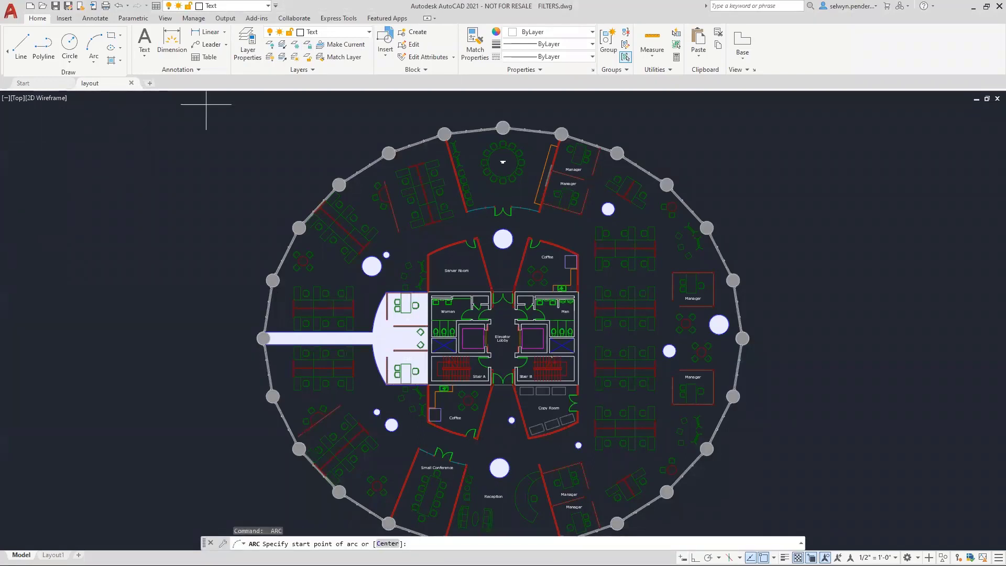
- Move the floating Draw panel off the management tools and return it to the ribbon
left_click(193, 19)
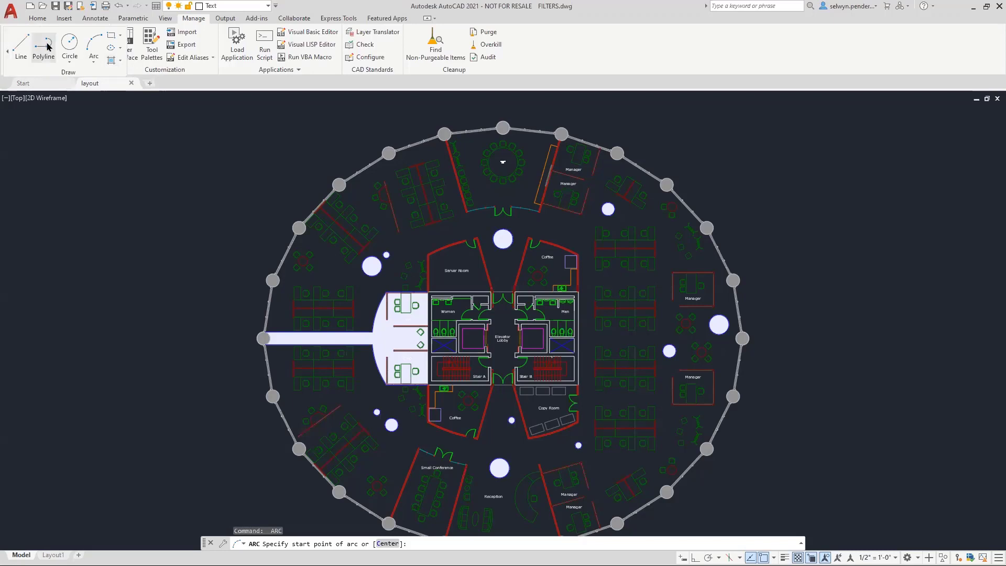
left_click_drag(5, 67, 38, 210)
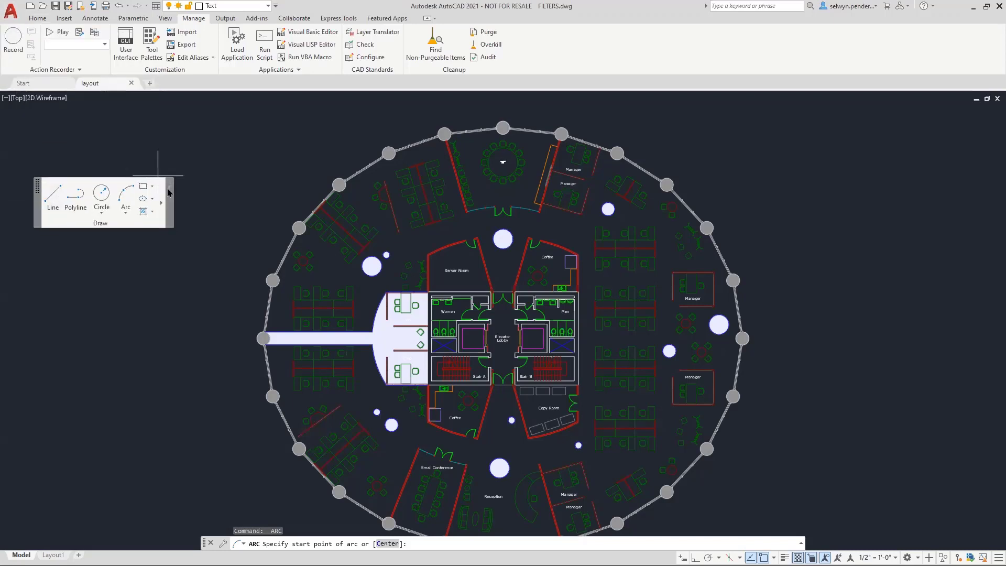
left_click(171, 186)
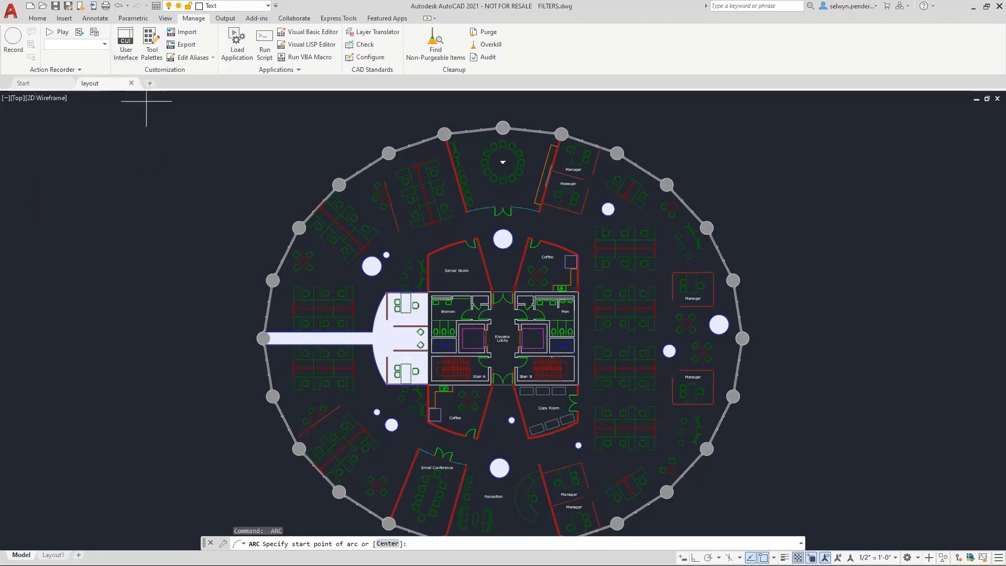
- Open the acad.pgp alias file, examine the command aliases, including the entry for ARC, and close the file
left_click(194, 59)
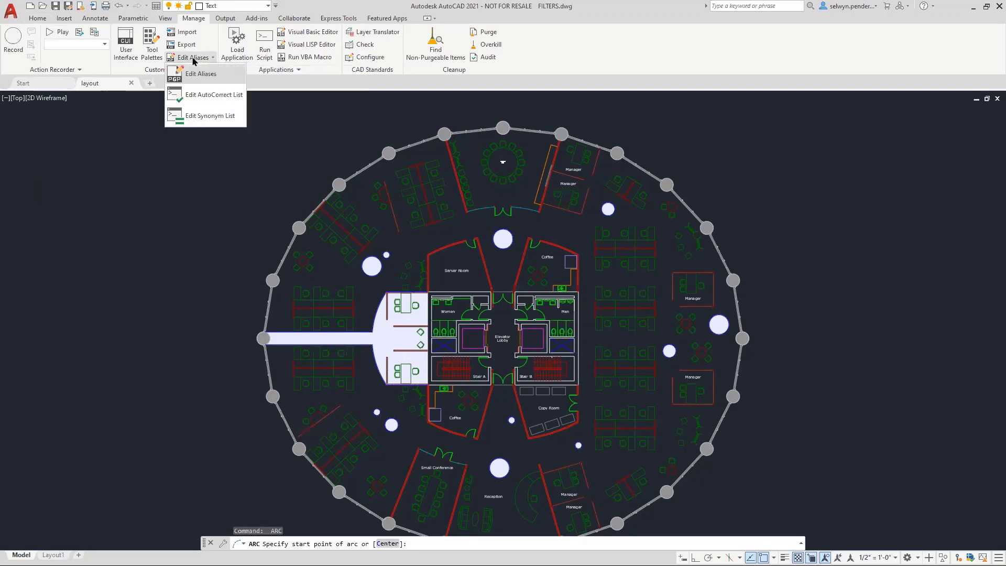
left_click(195, 75)
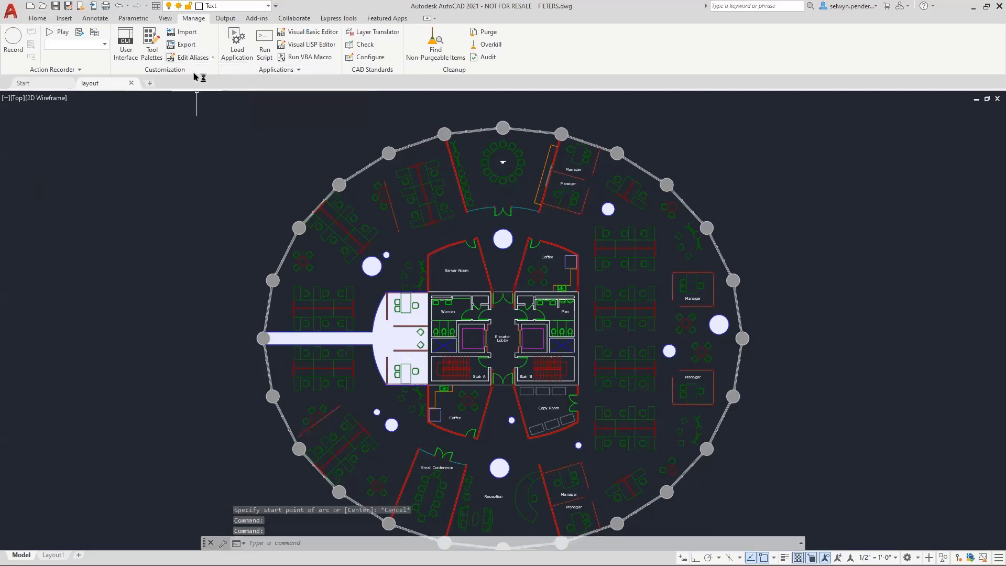
scroll(215, 314, "down", 20)
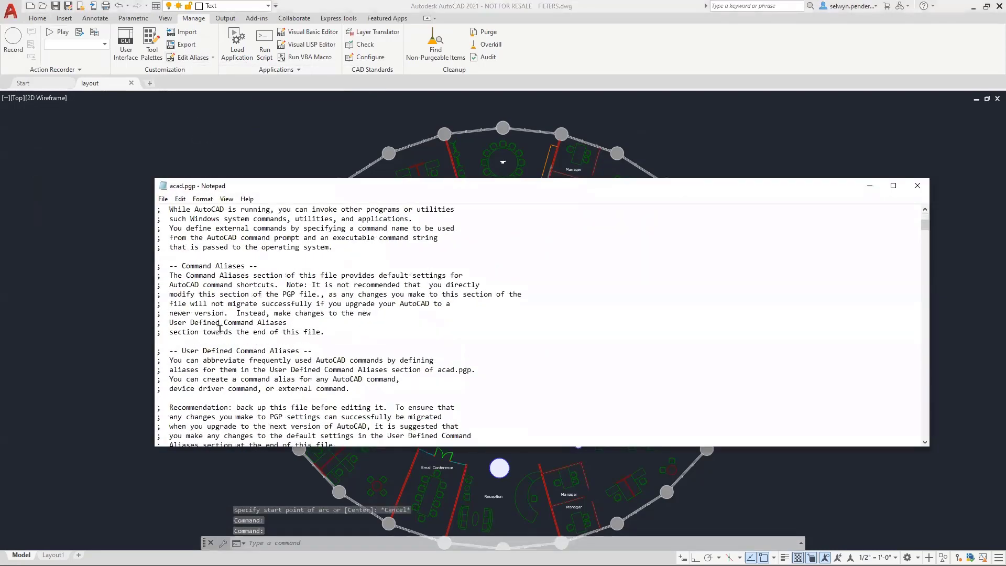
scroll(204, 343, "down", 15)
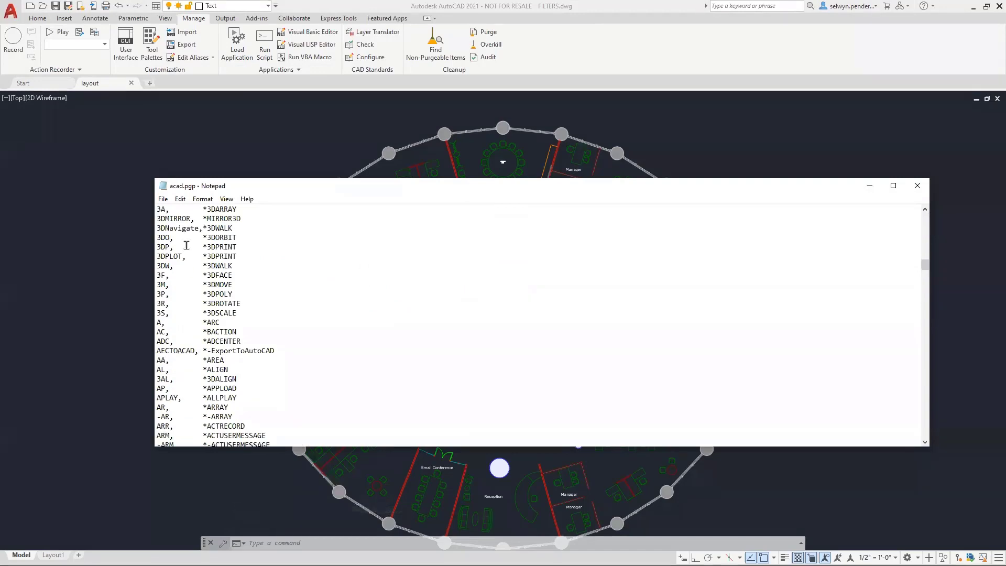
scroll(190, 276, "down", 1)
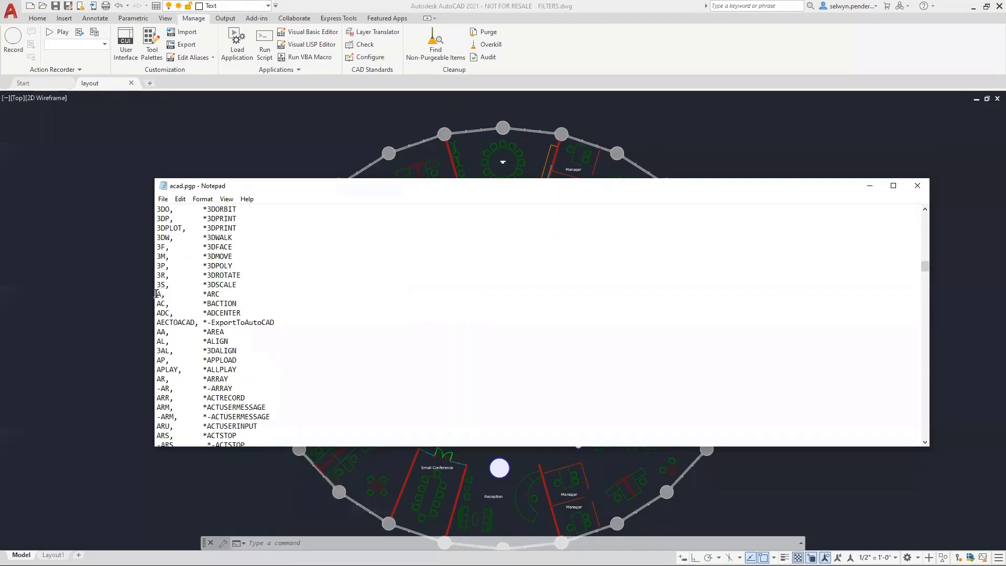
left_click_drag(156, 293, 220, 293)
left_click(204, 294)
scroll(223, 303, "down", 9)
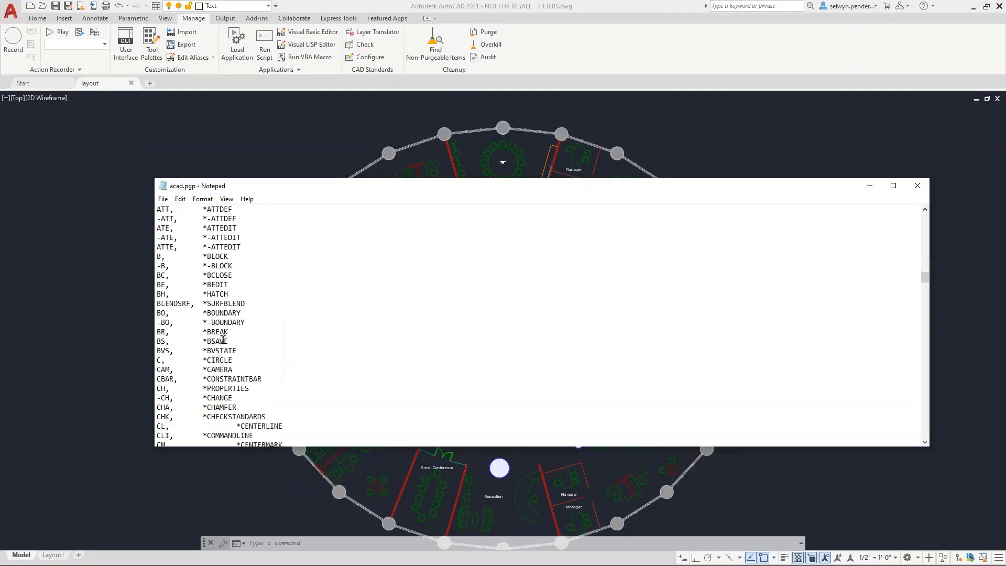
scroll(231, 335, "up", 6)
scroll(231, 336, "up", 6)
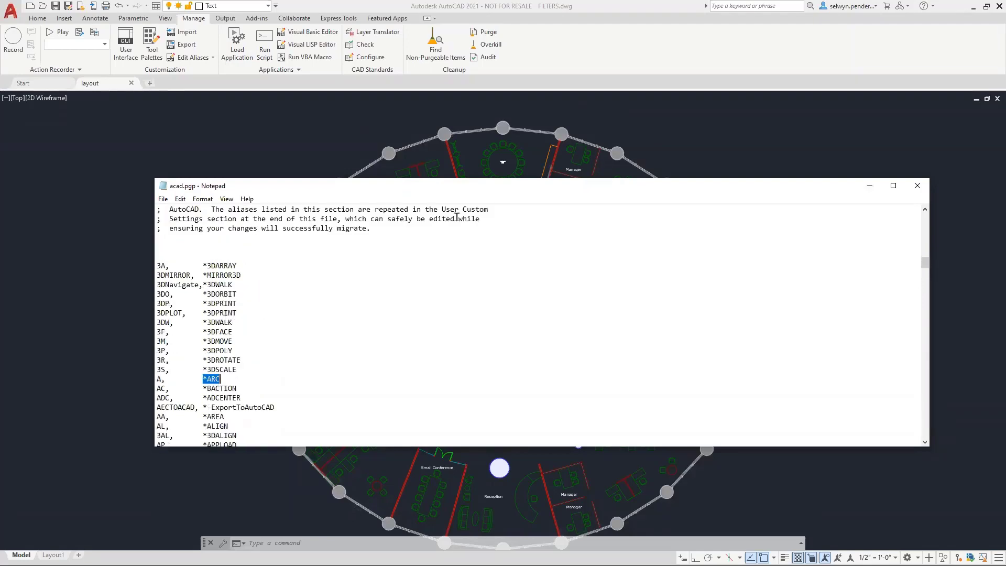
left_click(919, 184)
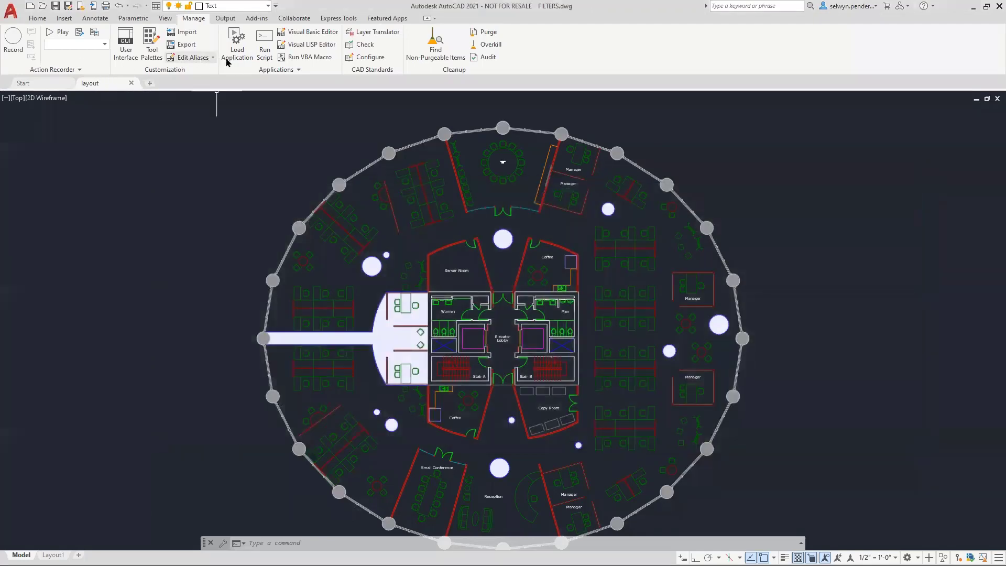
- View the alias, autocorrect and synonym editing options, and enter BLOCK at the command line to view its suggestions
left_click(211, 58)
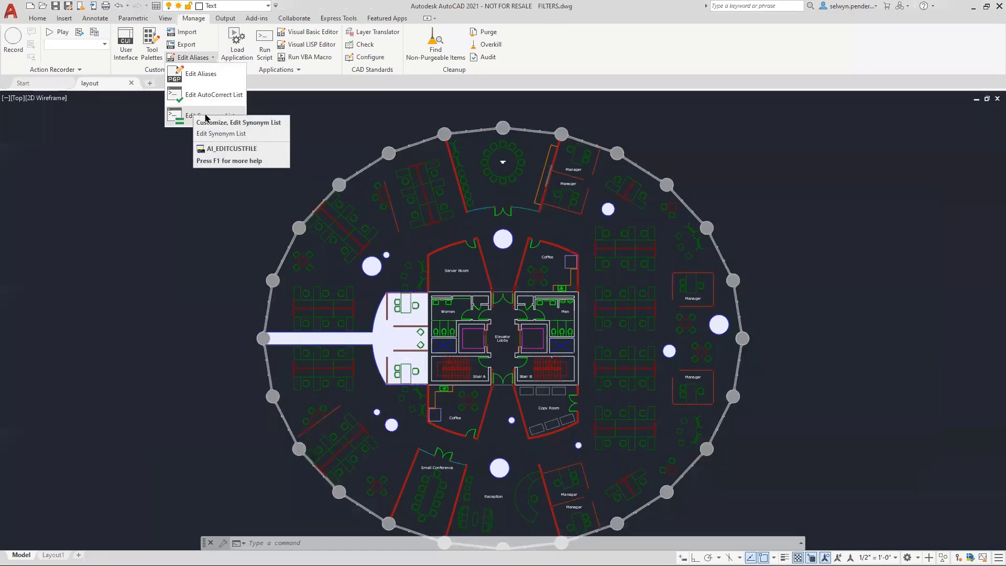
left_click(249, 544)
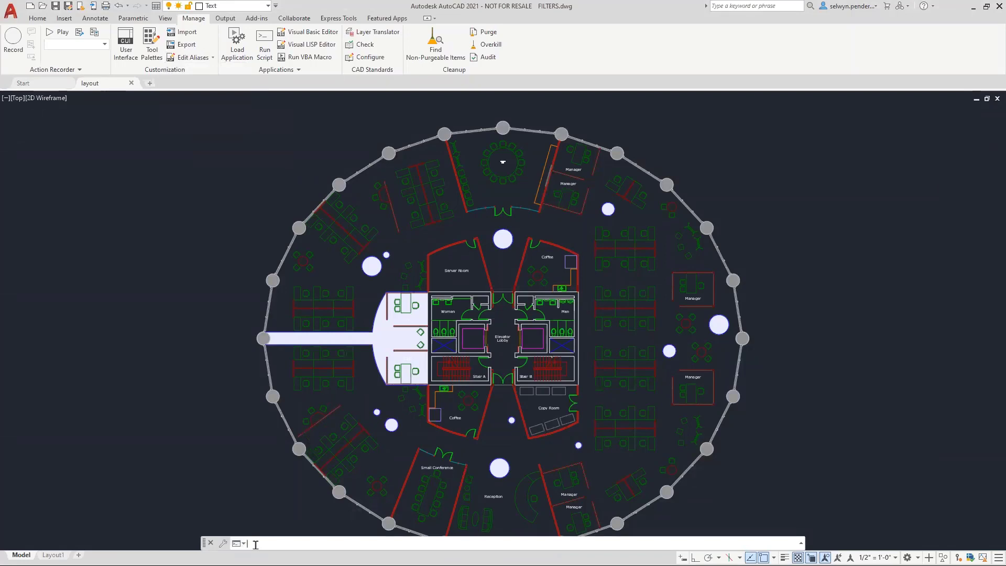
type("block")
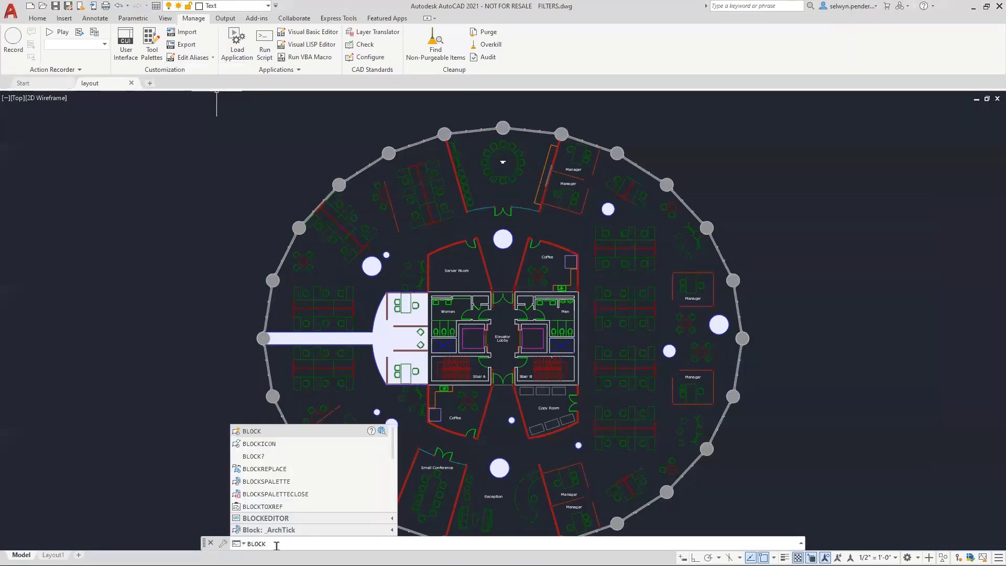
left_click_drag(267, 545, 247, 545)
- Open the AutoCAD Alias Editor and look through the command aliases, including those for ARC and -ARRAY
left_click(336, 19)
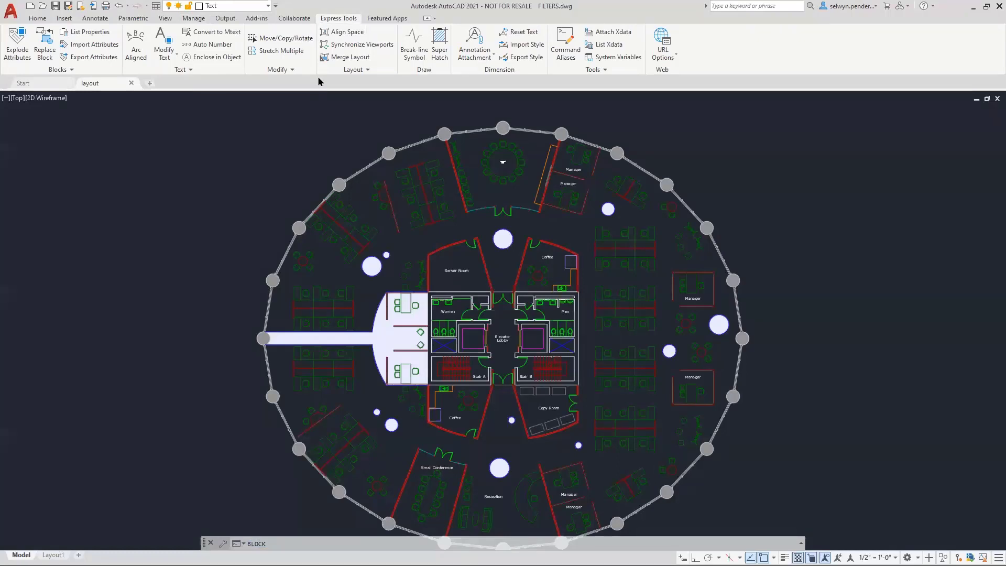
left_click(563, 48)
left_click(439, 273)
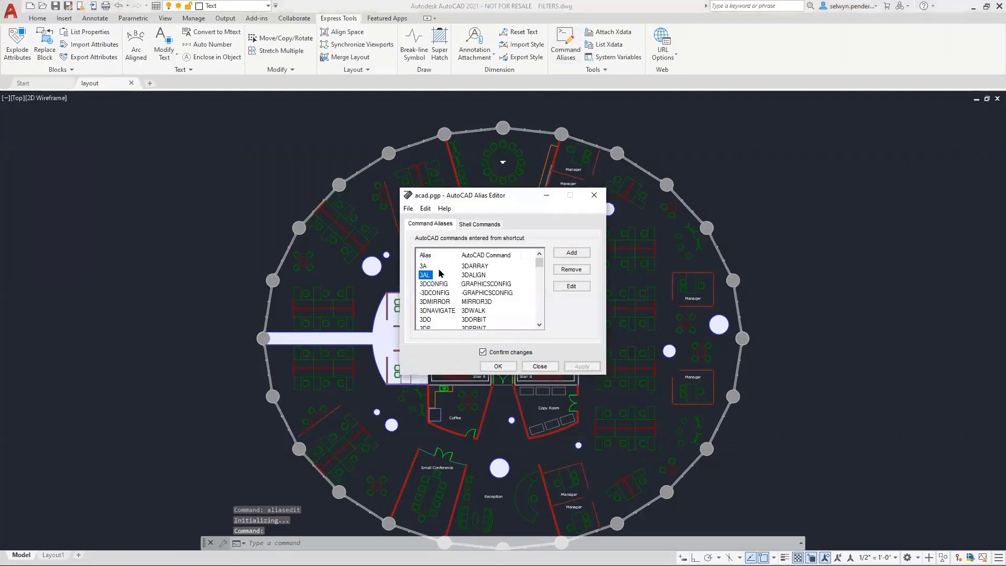
scroll(435, 309, "down", 1)
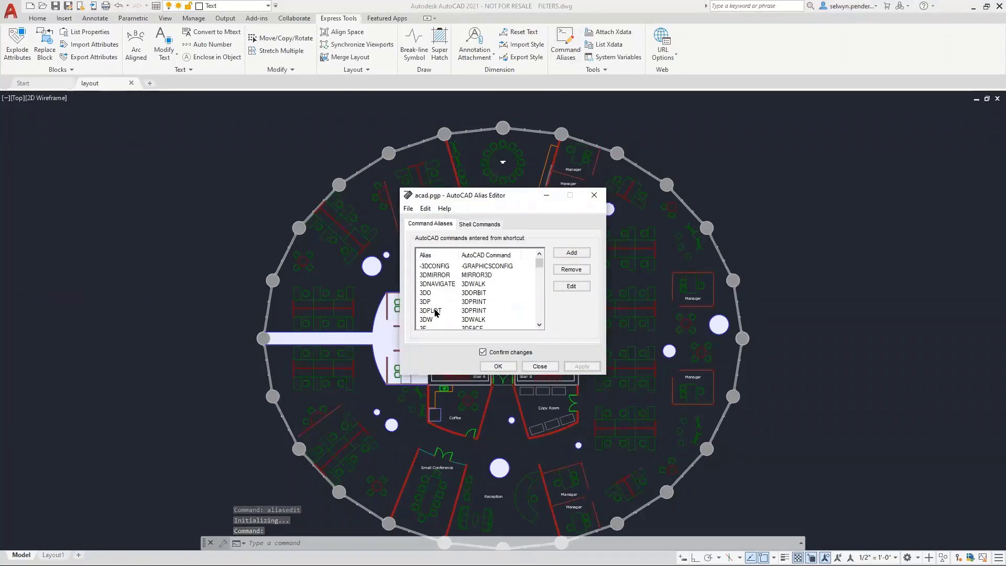
scroll(435, 312, "down", 5)
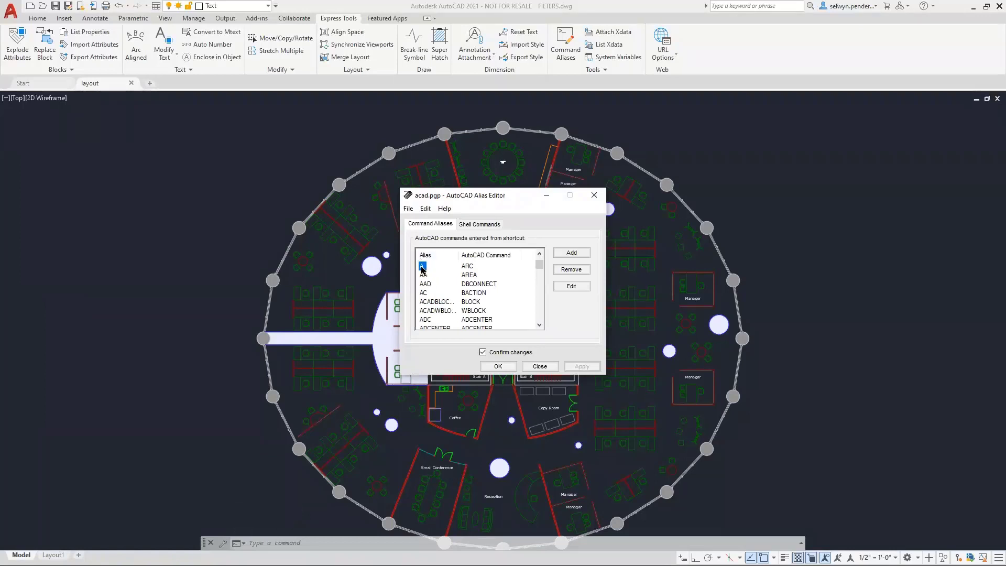
left_click(465, 265)
scroll(444, 291, "down", 6)
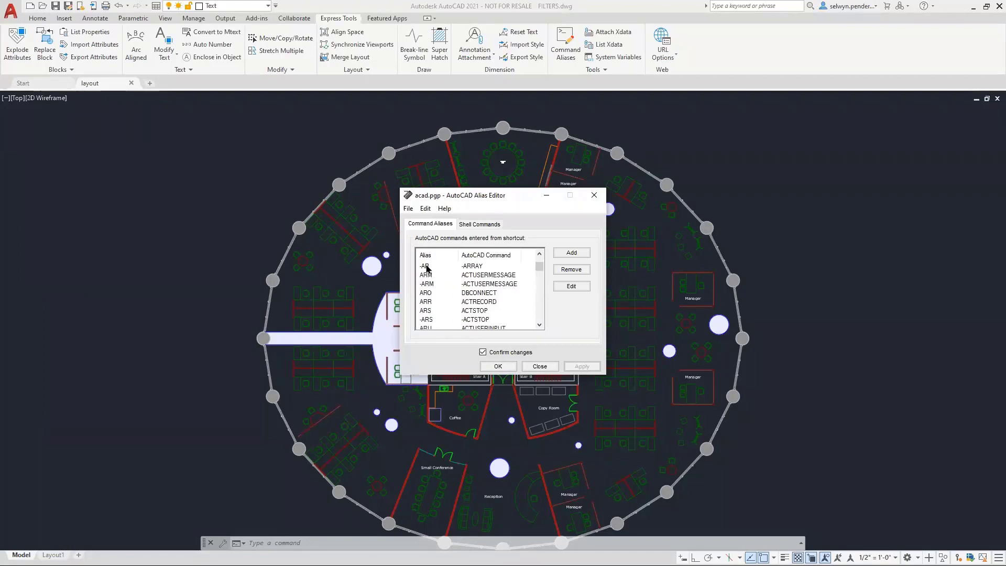
left_click(426, 266)
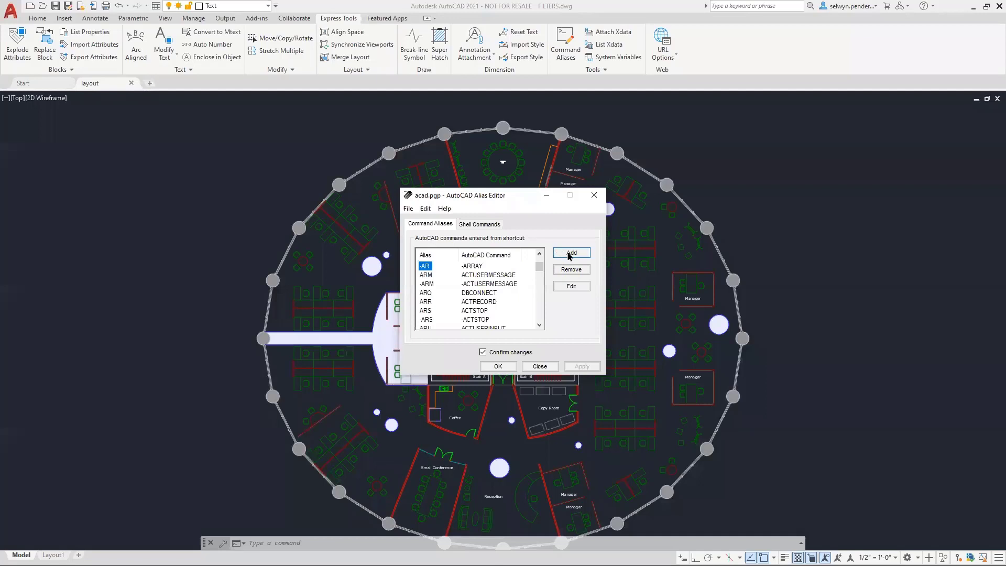
- Add a new command alias QQ for the AutoCAD command PLINE in the Alias Editor
left_click(567, 255)
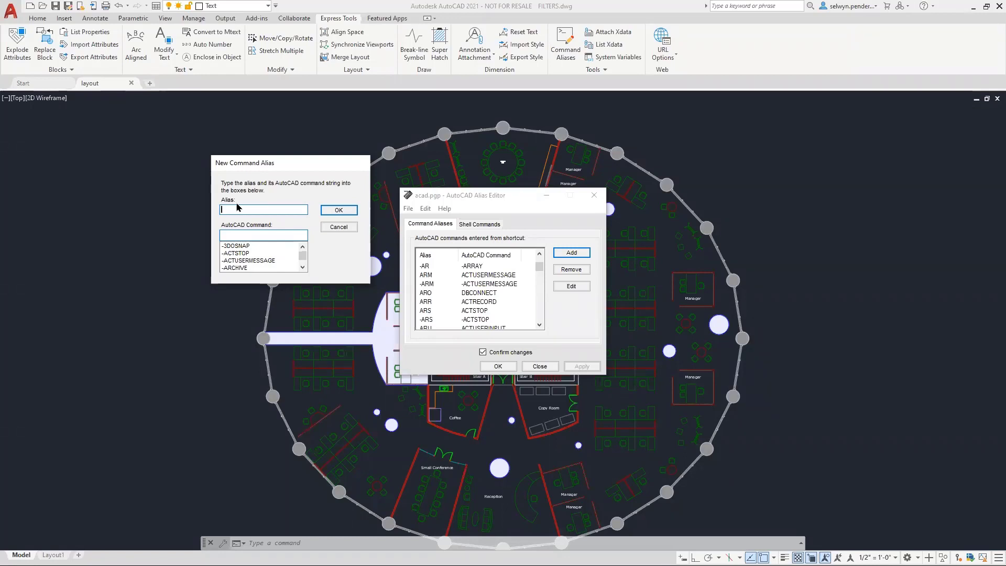
type("qq")
left_click(251, 254)
scroll(246, 259, "down", 15)
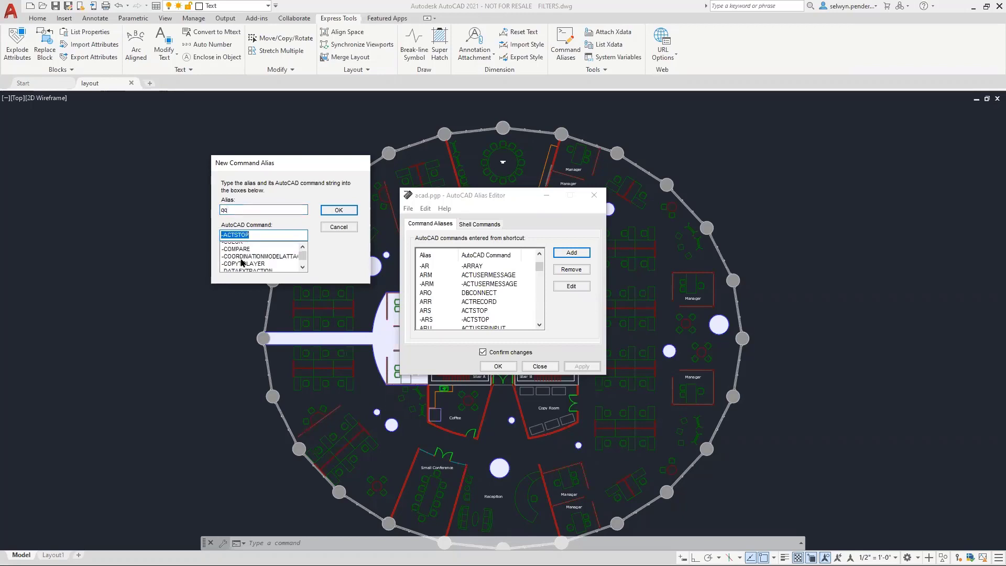
scroll(240, 260, "up", 20)
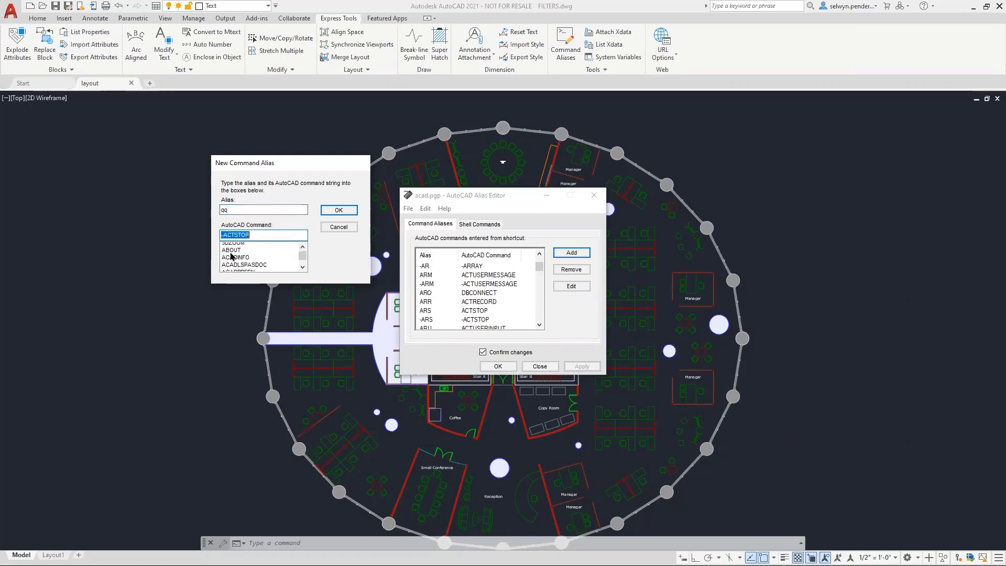
left_click(231, 255)
type("pl")
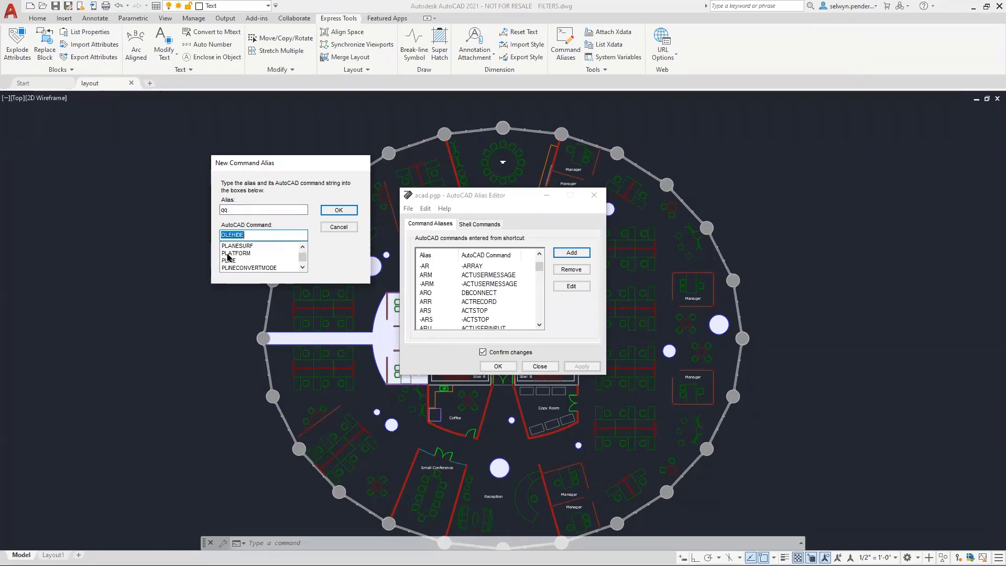
left_click(228, 260)
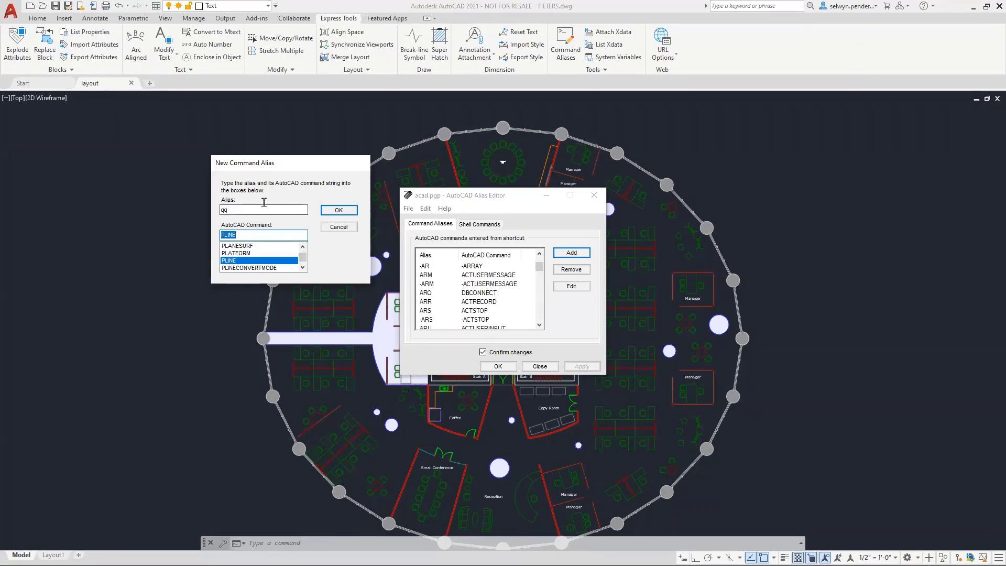
left_click(331, 211)
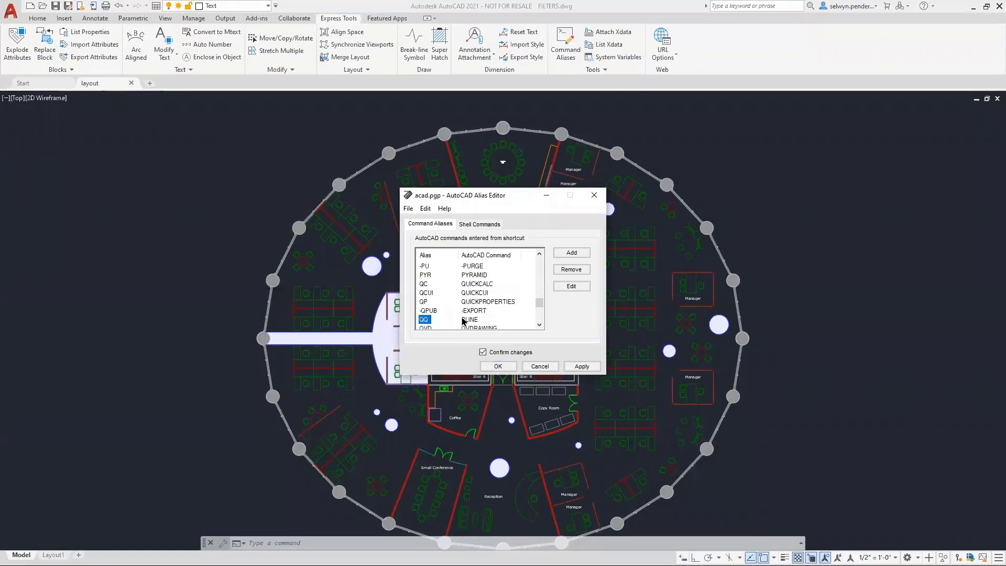
- Save the alias changes, overwriting the existing acad.pgp file, and close the Alias Editor
left_click(497, 367)
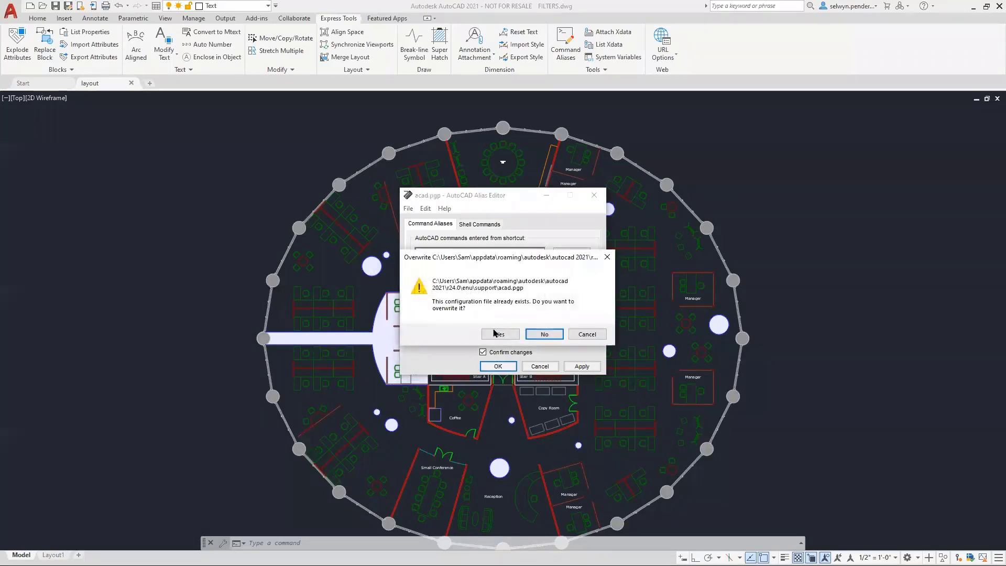
left_click(496, 333)
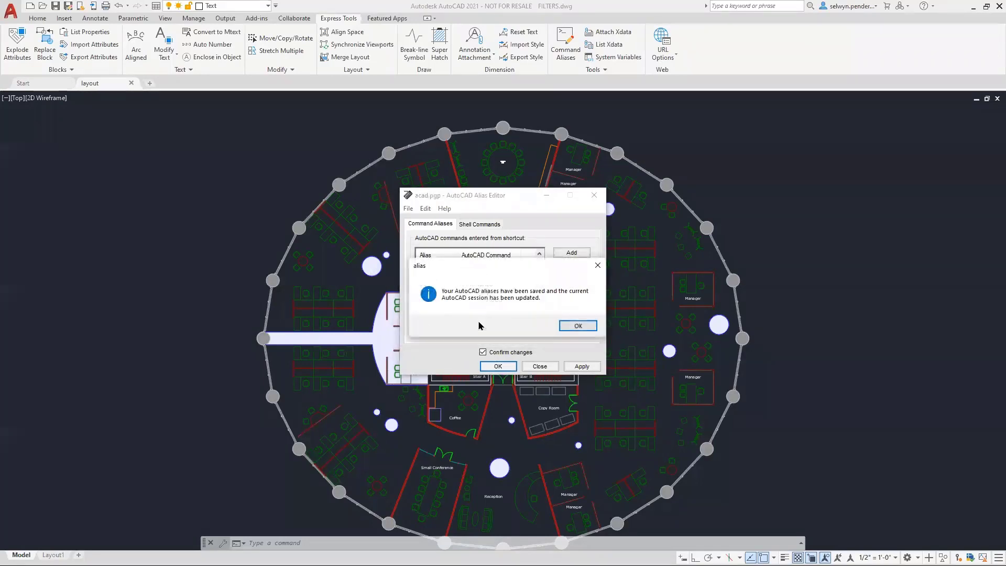
left_click(566, 325)
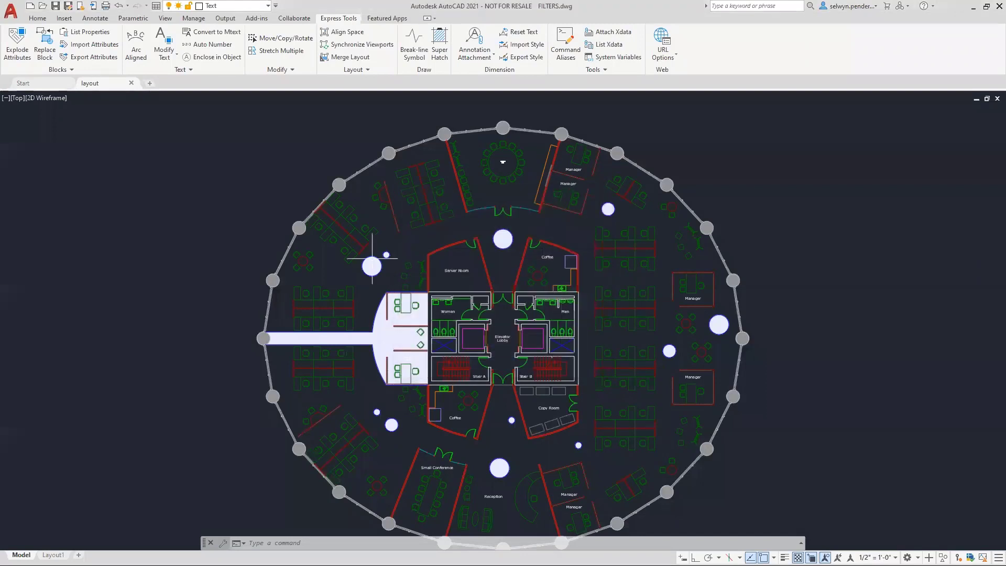
- Run the QQ alias and draw an irregular multi-segment polyline along the left side of the round floor plan
type("QQ")
key("Return")
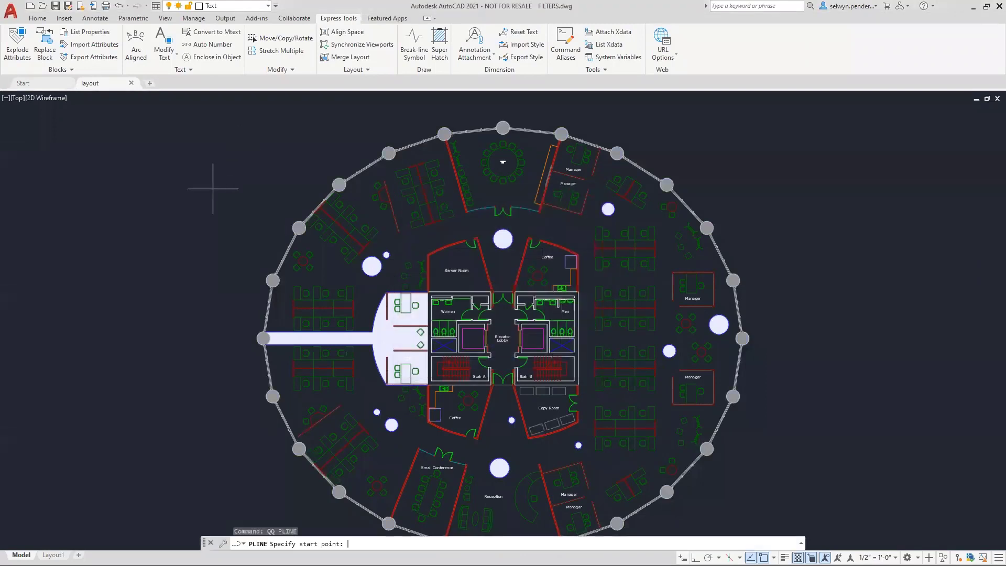
left_click(229, 224)
left_click(215, 413)
left_click(139, 344)
left_click(135, 195)
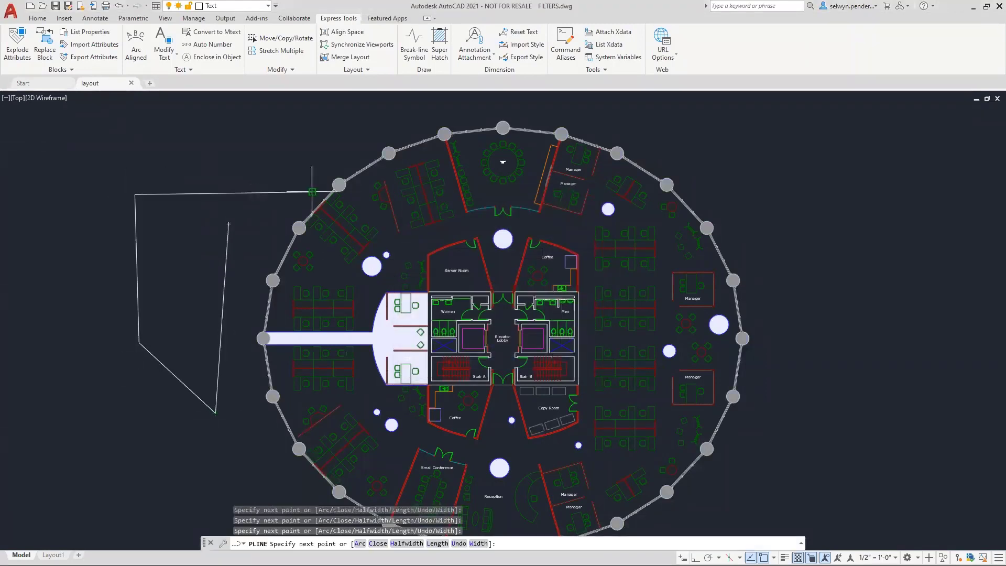
left_click(312, 191)
left_click(189, 251)
key("Return")
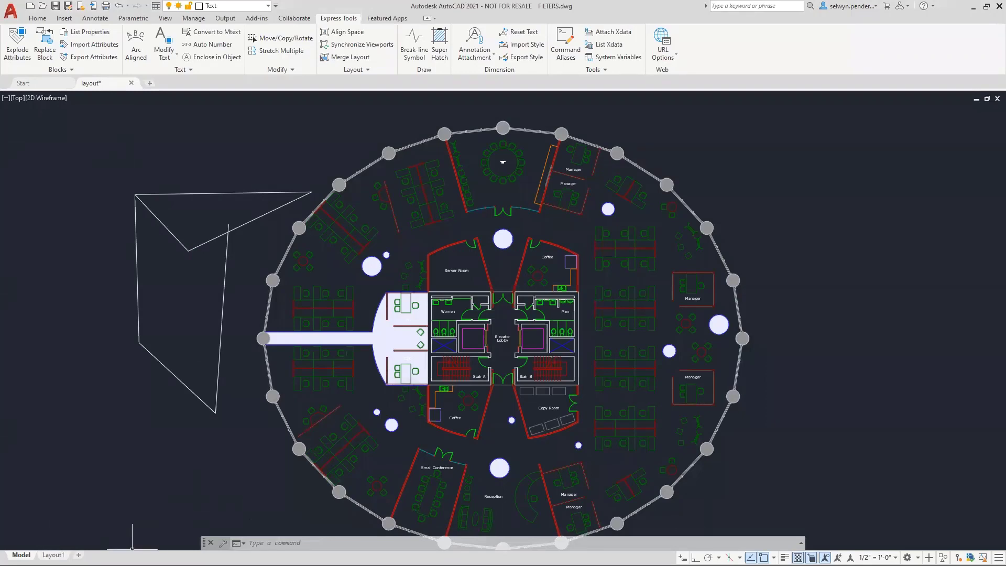
- Switch to Layout1 and dock the layout tabs above the status bar
left_click(53, 555)
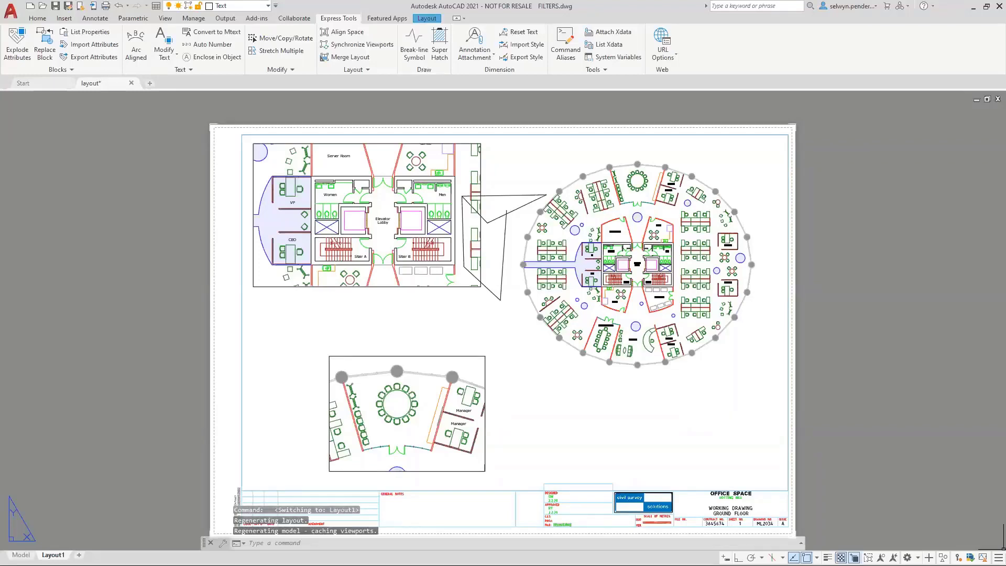
right_click(53, 555)
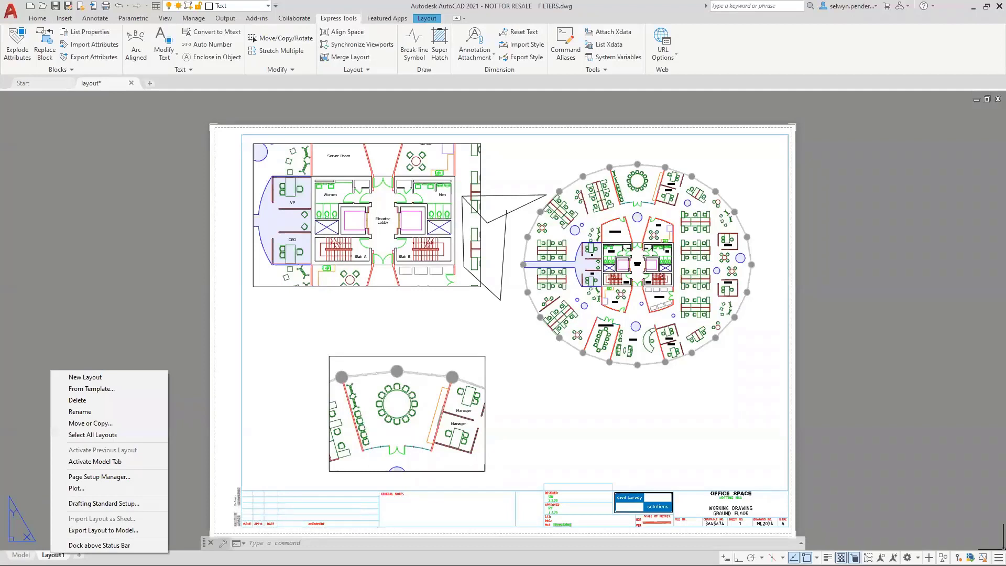
left_click(89, 545)
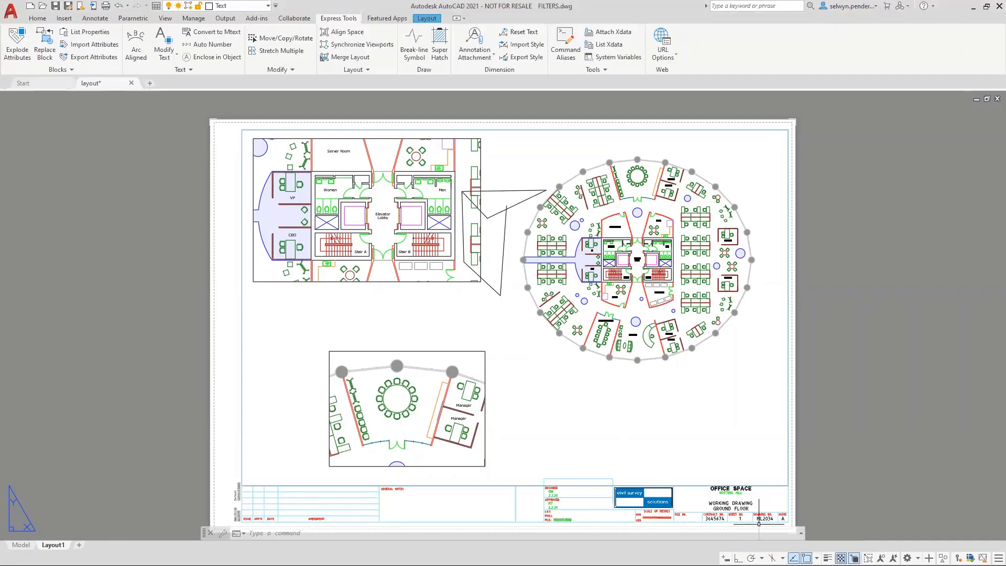
- Toggle the Dynamic Input entry off and back on in the status bar customization list, and turn dynamic input on
left_click(998, 558)
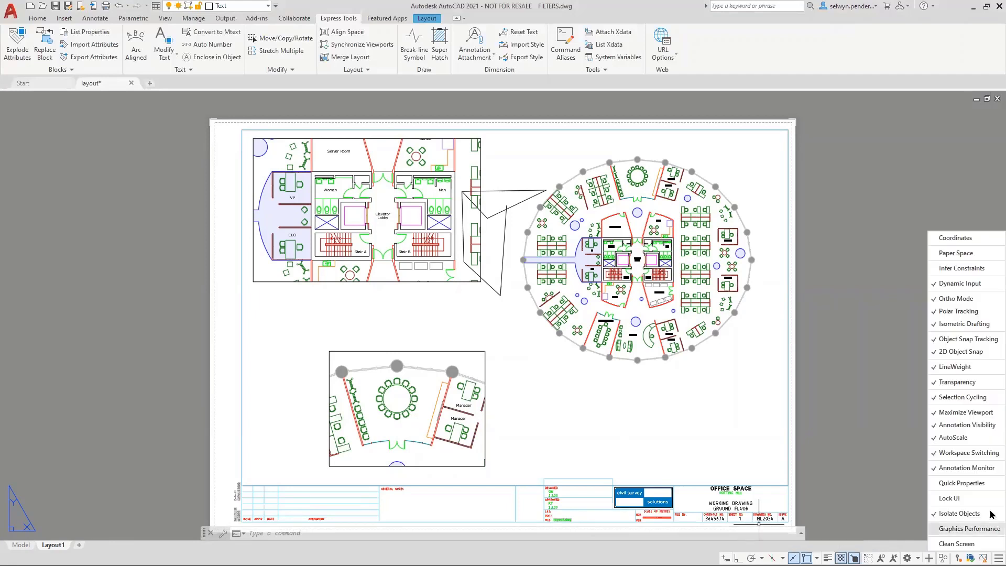
left_click(942, 290)
left_click(942, 290)
left_click(891, 294)
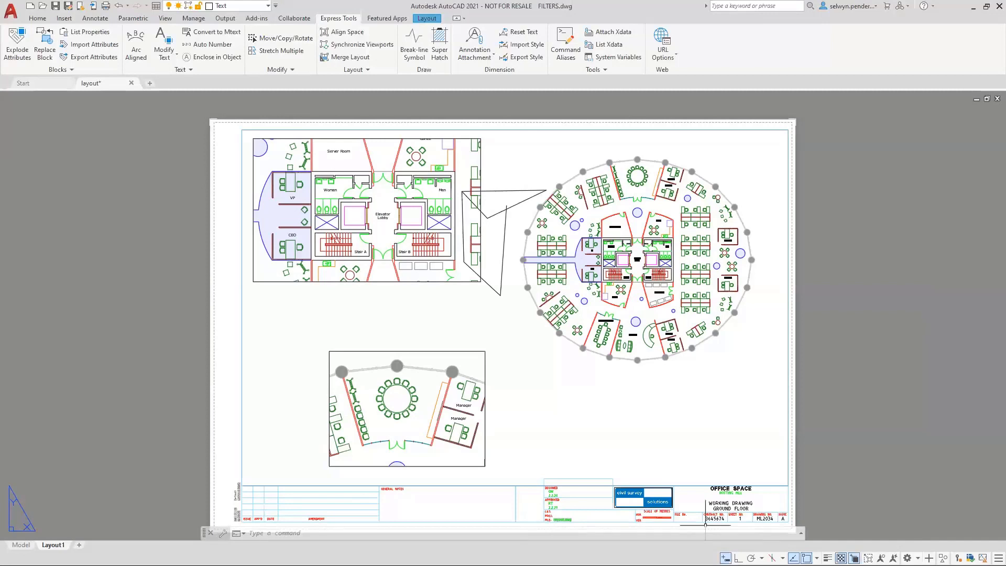
- Start a line below the round floor plan, cycle repeatedly between its dynamic length and angle inputs, and cancel the command
left_click(557, 391)
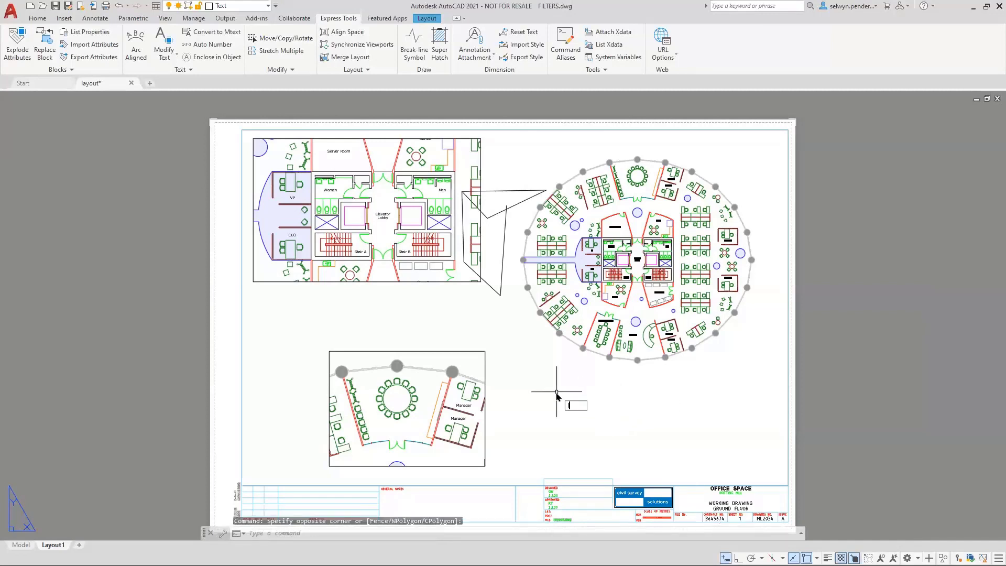
type("l")
key("Return")
left_click(600, 399)
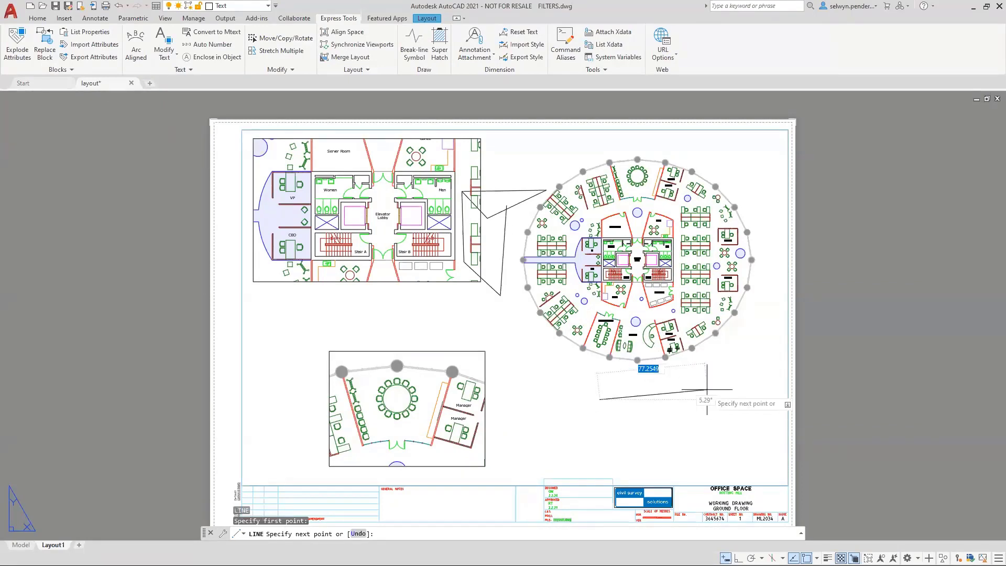
key("Tab")
key("Tab")
key("Tab")
key("Tab")
key("Tab")
key("Tab")
key("Tab")
key("Tab")
key("Tab")
key("Tab")
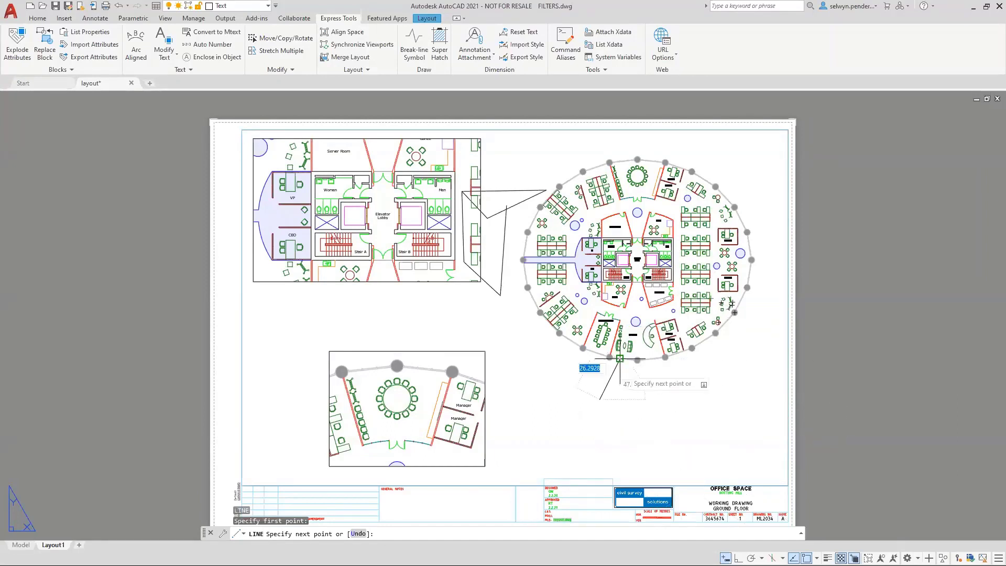
key("Escape")
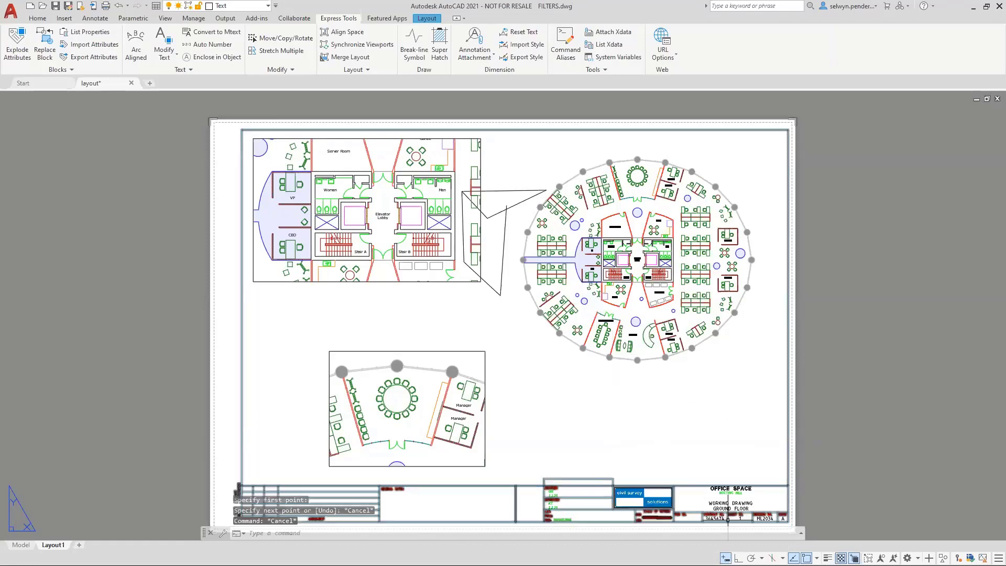
- Open the dynamic input settings, try absolute coordinates in the pointer input settings, and cancel both dialogs
right_click(726, 558)
key("Escape")
right_click(725, 558)
left_click(687, 534)
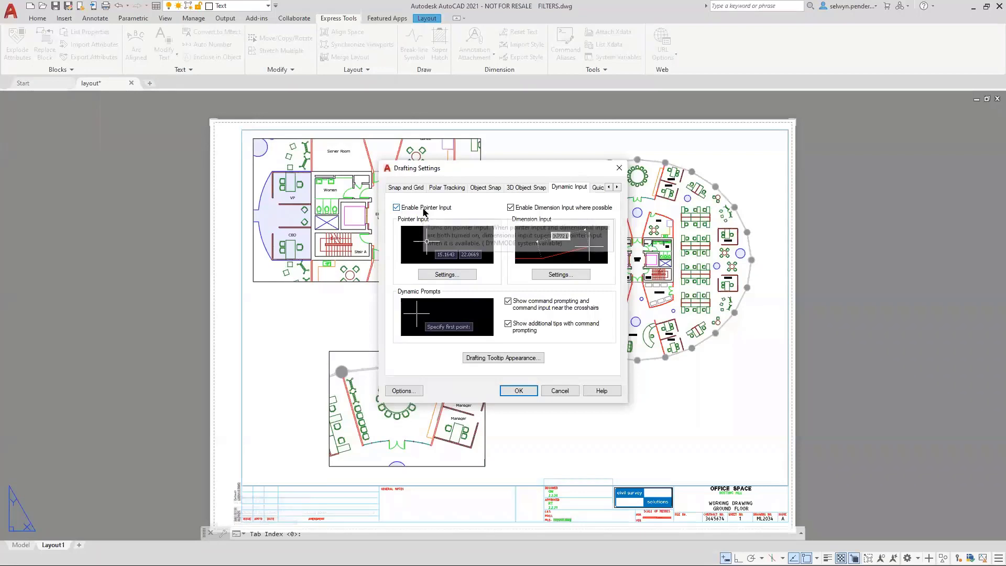
left_click(441, 274)
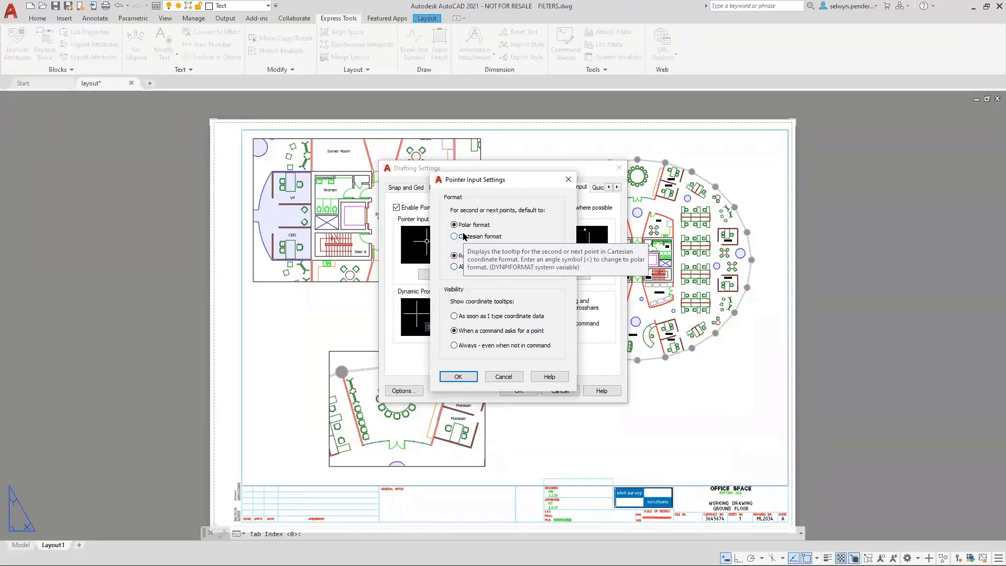
left_click(455, 266)
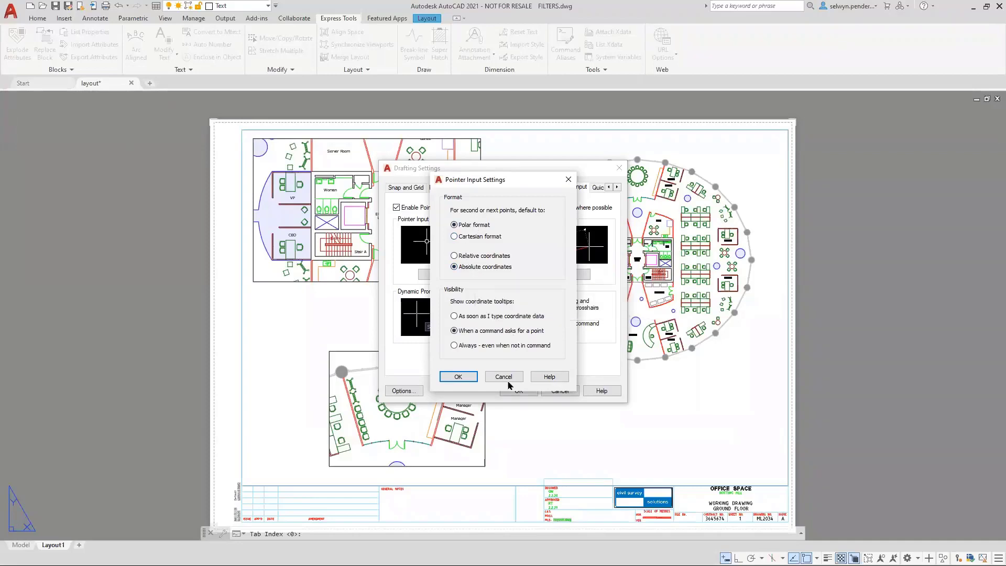
left_click(493, 376)
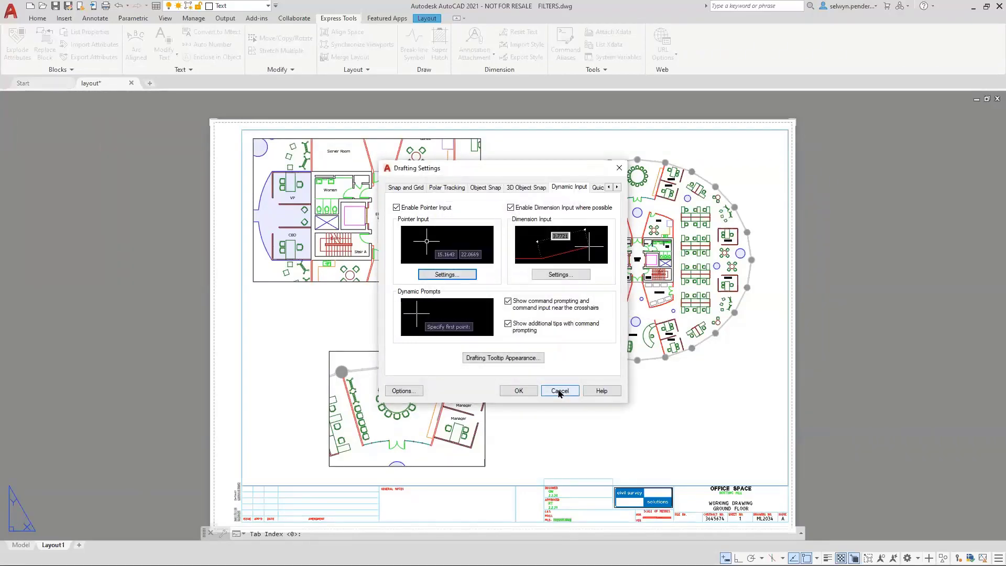
left_click(558, 391)
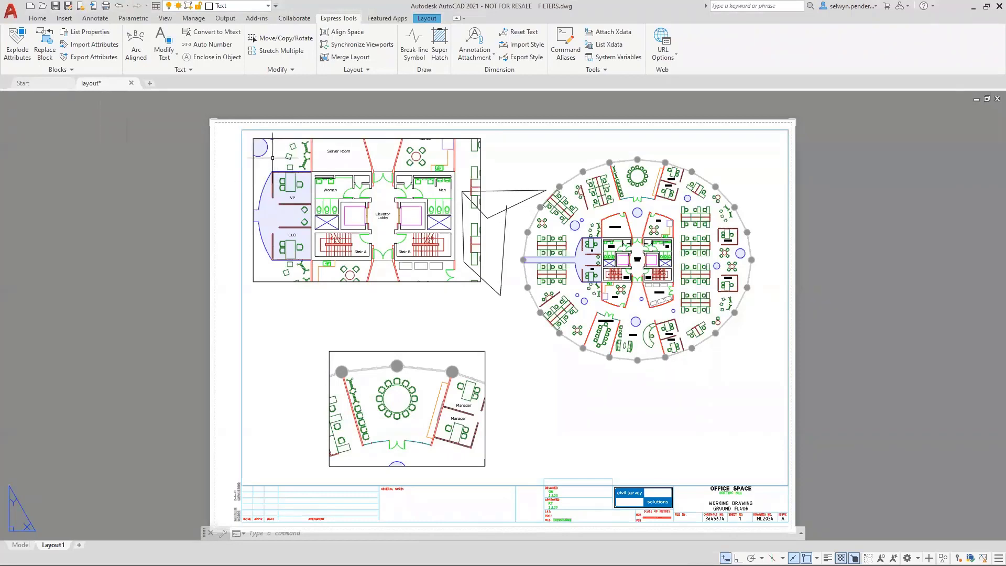
- Activate model space in the large sheet-wide viewport and return to paper space
left_click(502, 319)
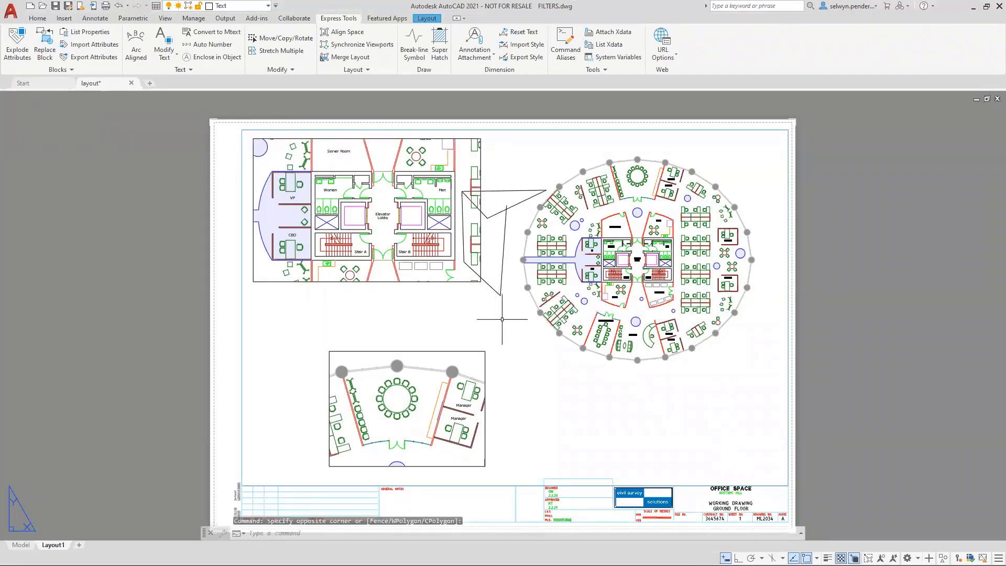
double_click(502, 320)
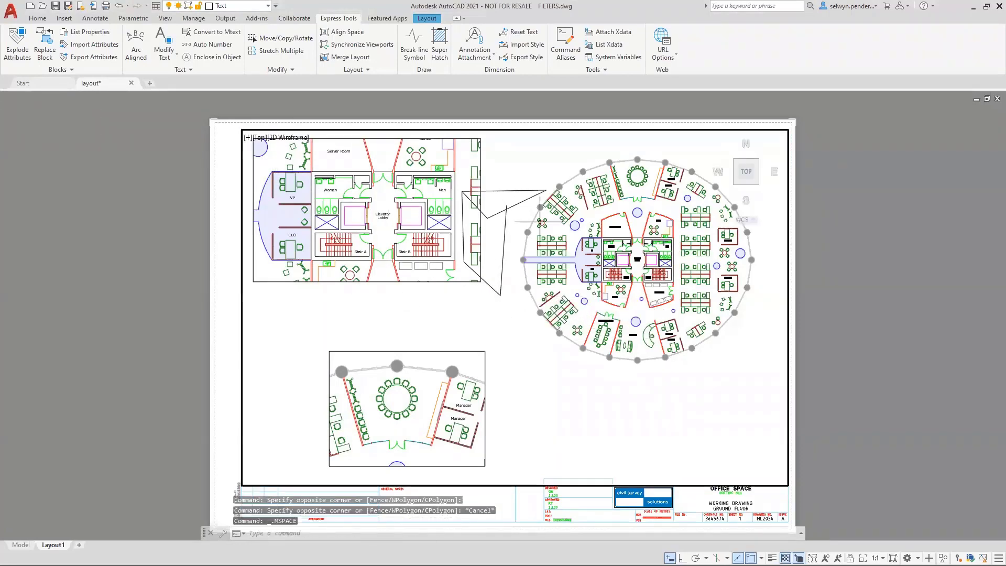
double_click(155, 292)
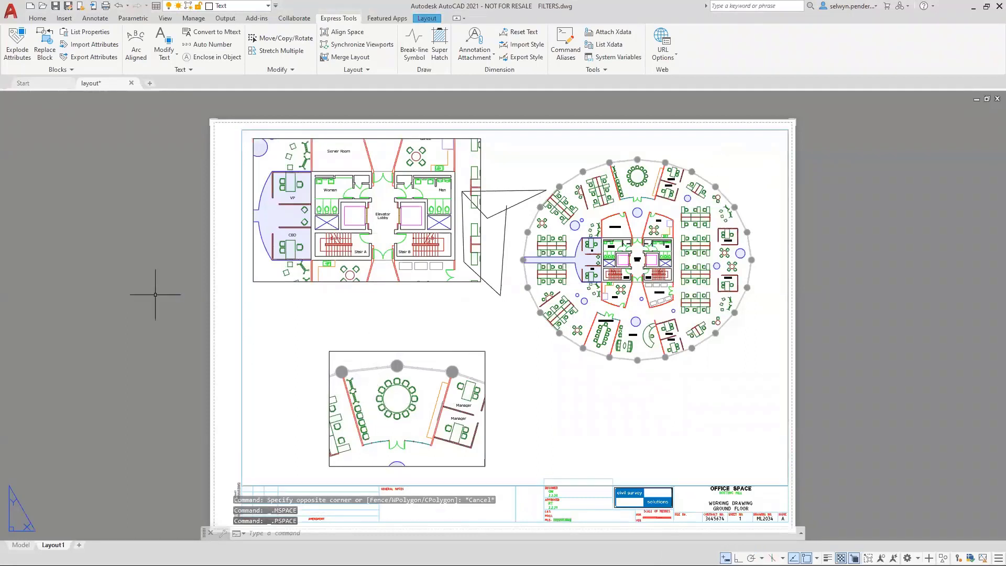
- Select the elevator lobby, meeting room and sheet-wide viewports in turn, and clear the selection
left_click(289, 281)
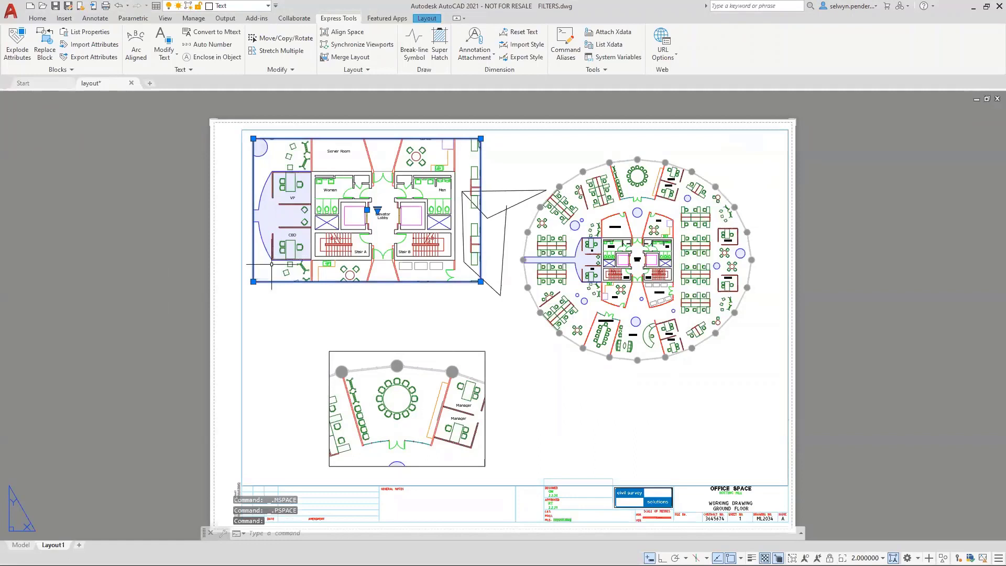
left_click(365, 351)
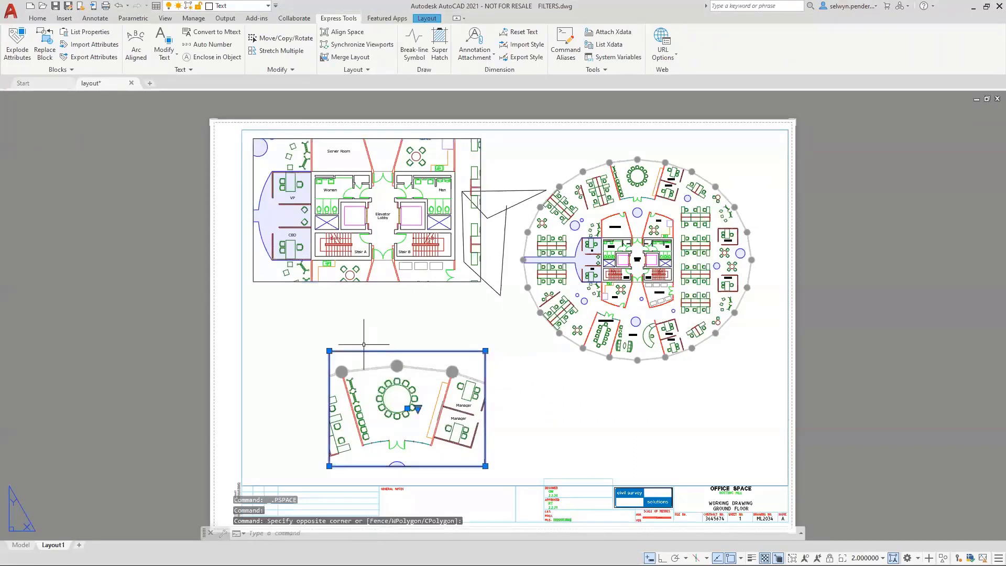
left_click(617, 330)
left_click(573, 139)
left_click(553, 124)
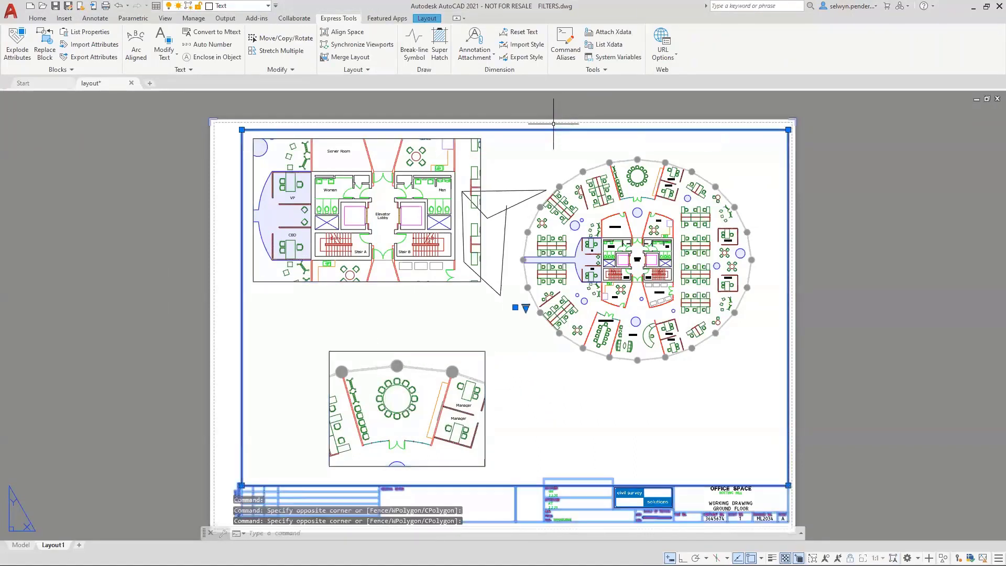
key("Escape")
key("Escape")
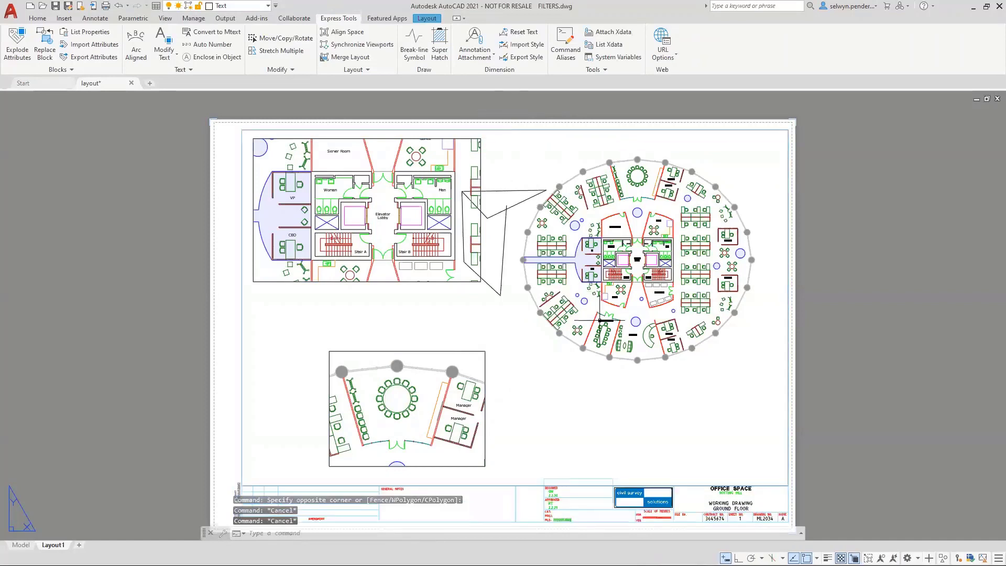
- Activate model space in the sheet-wide viewport, try to select the meeting room and elevator lobby viewports inside it, and return to paper space
double_click(433, 363)
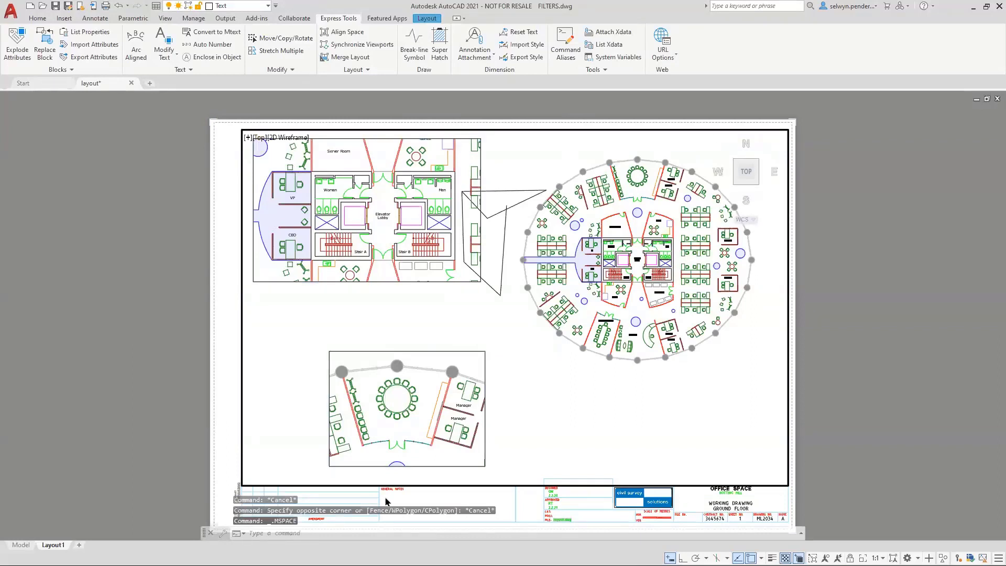
left_click(366, 363)
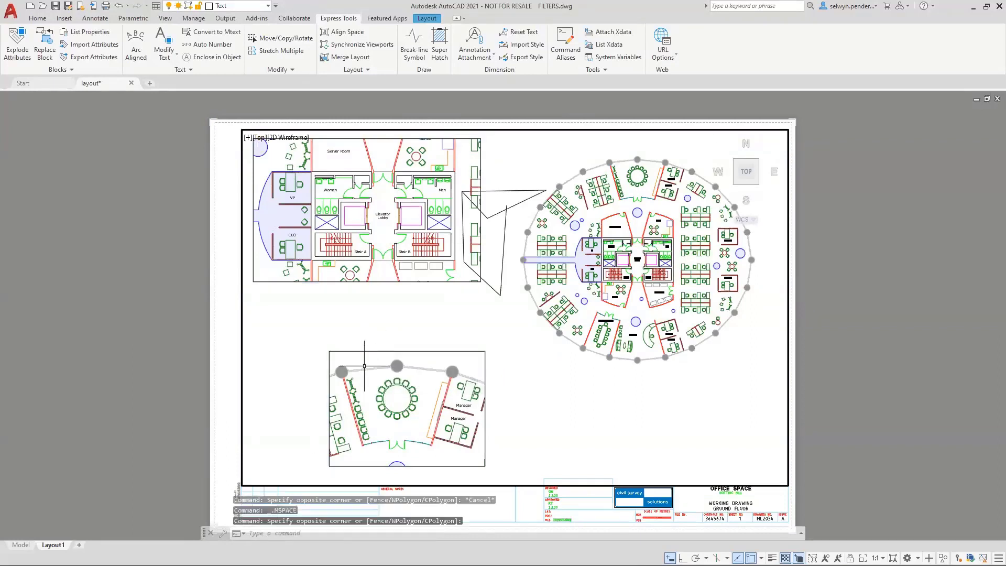
left_click(382, 226)
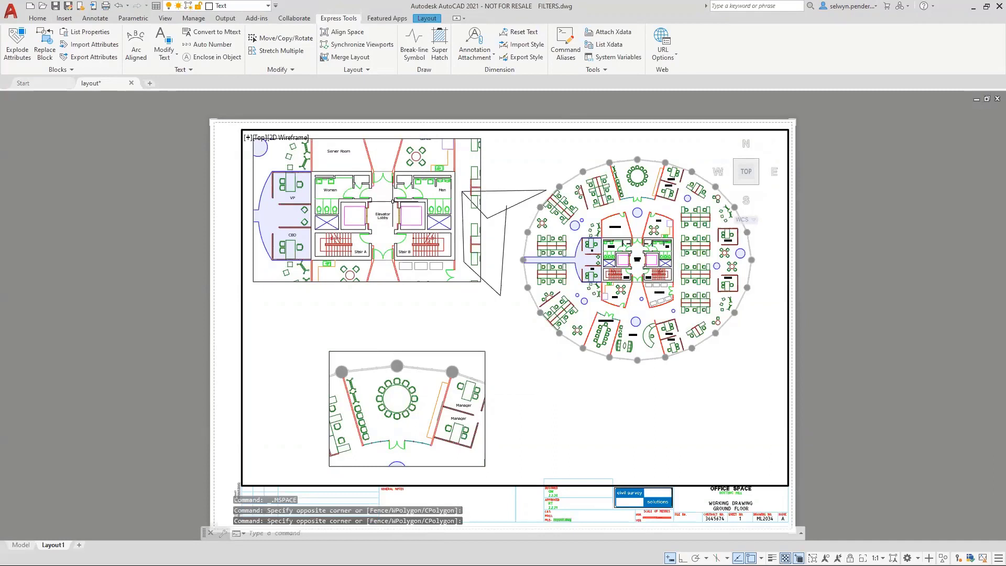
double_click(296, 121)
- Maximize the elevator lobby viewport from its border and restore the normal layout view
left_click(253, 157)
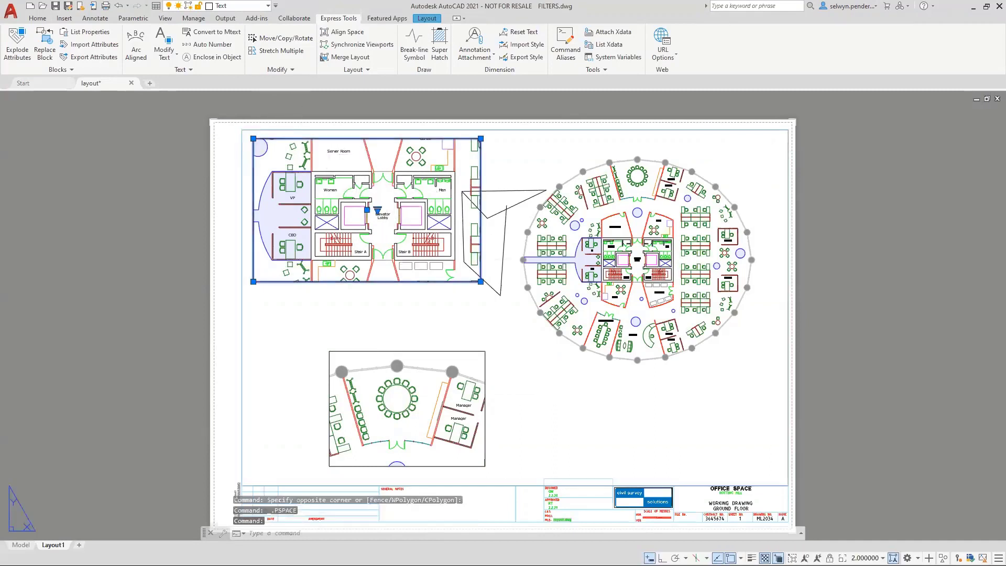
double_click(254, 156)
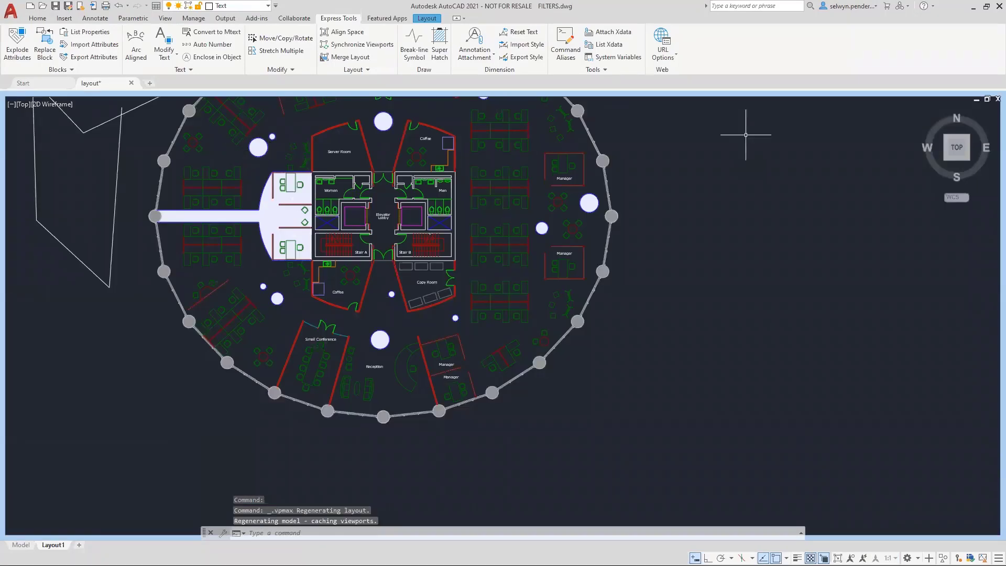
left_click(167, 131)
key("Escape")
key("Escape")
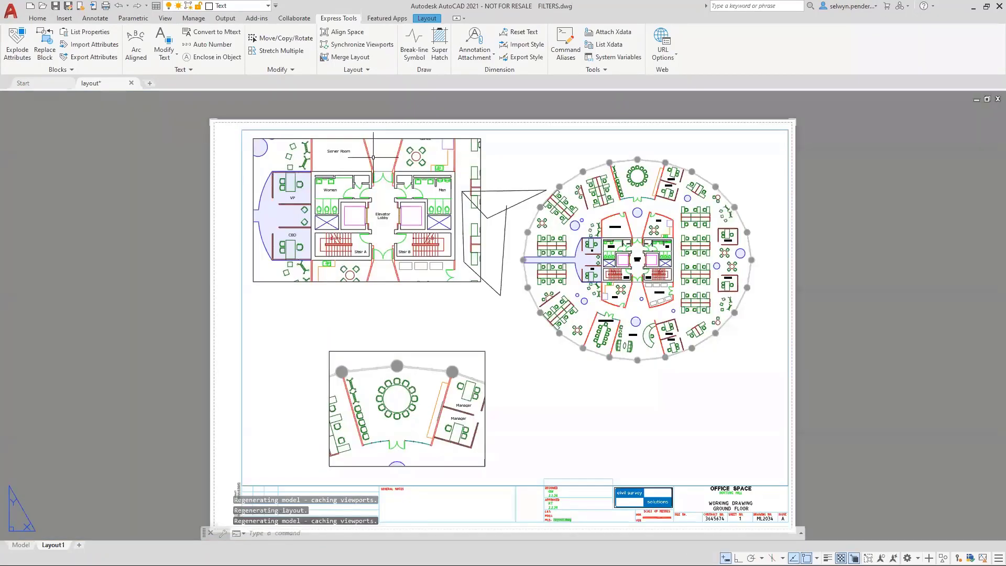
- Stretch the elevator lobby viewport's upper-left corner outward past the edge of the sheet-wide viewport
left_click(253, 137)
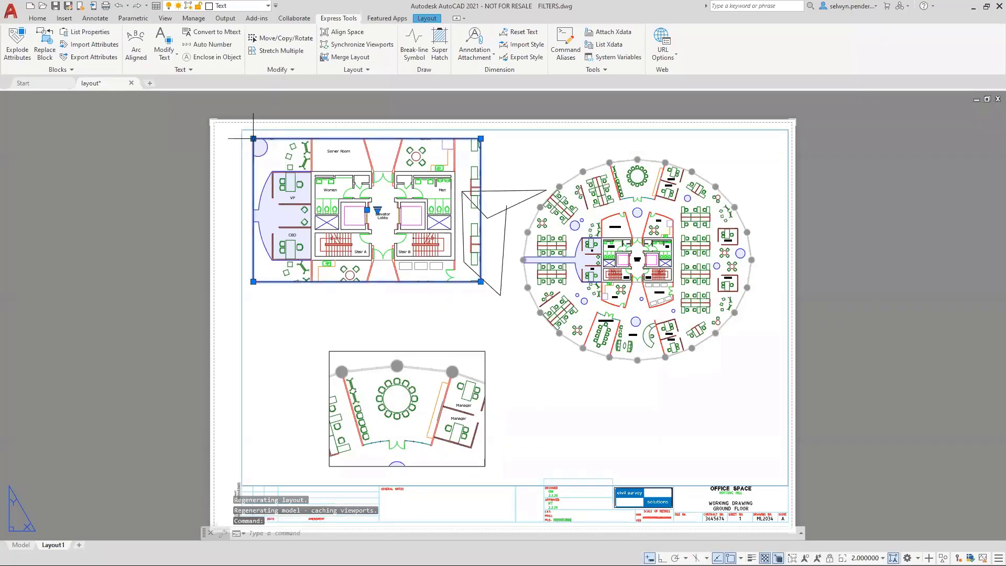
left_click(254, 138)
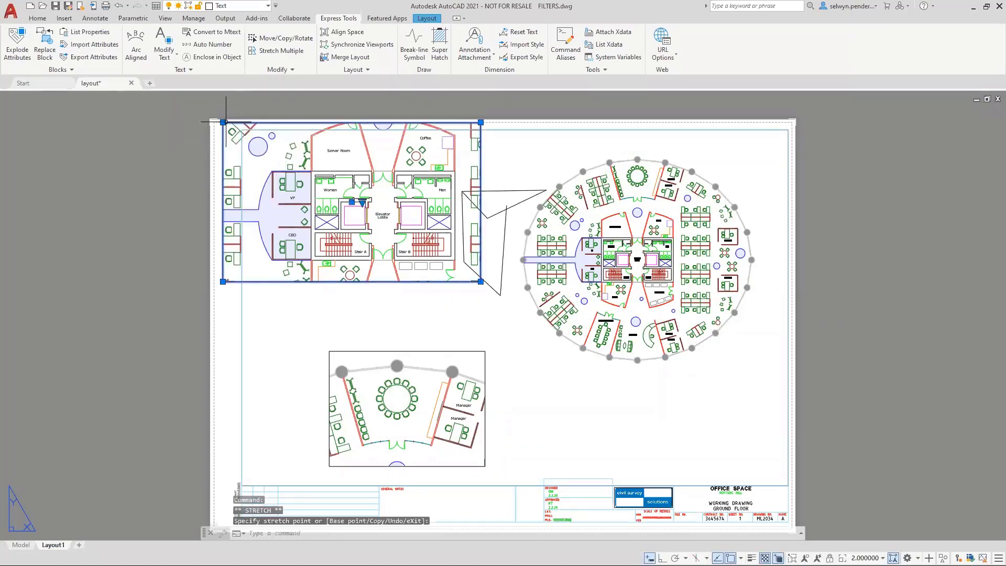
left_click(226, 122)
- Activate the sheet-wide viewport, switch to the elevator lobby viewport through its exposed edge, and return to paper space
double_click(295, 364)
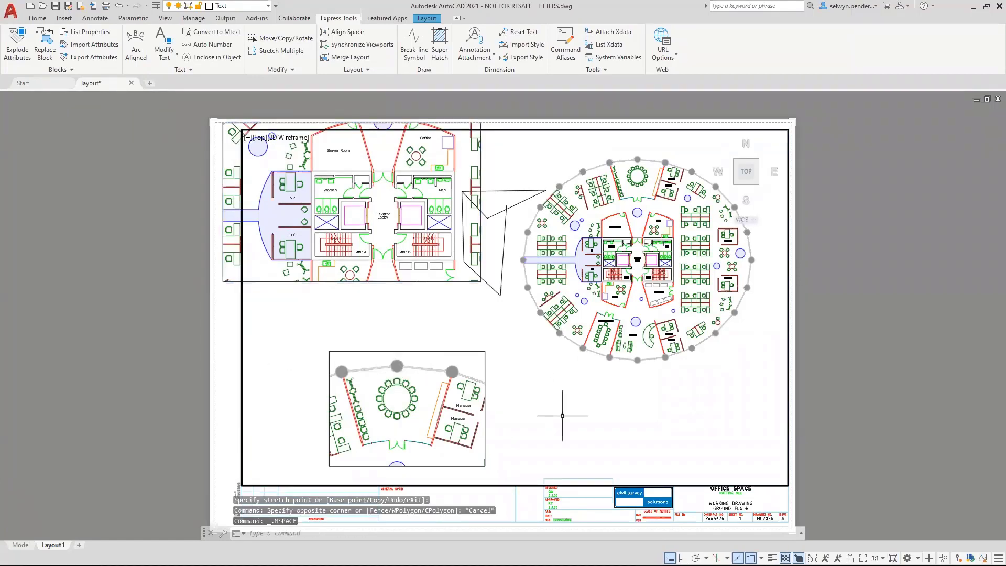
left_click(230, 236)
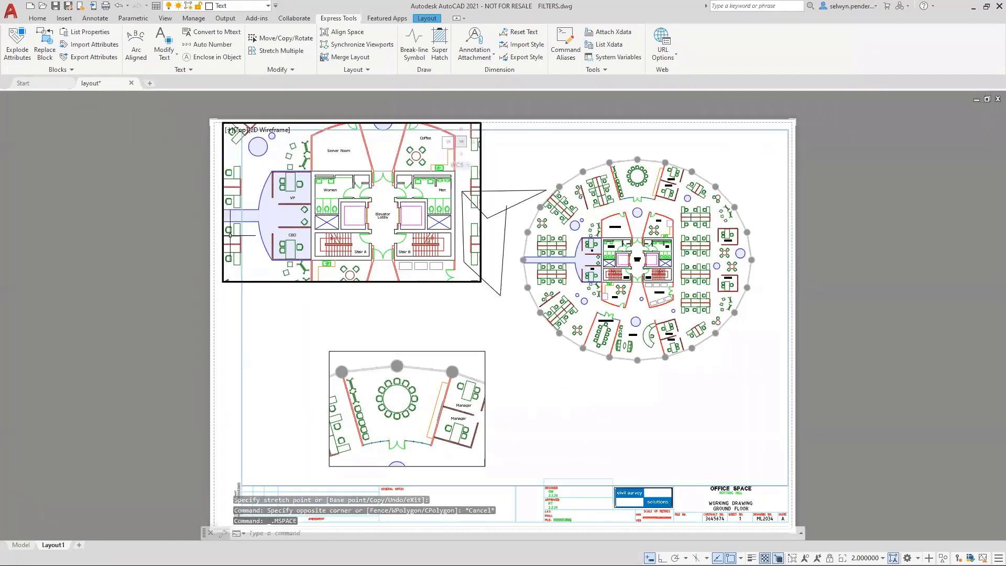
left_click(229, 230)
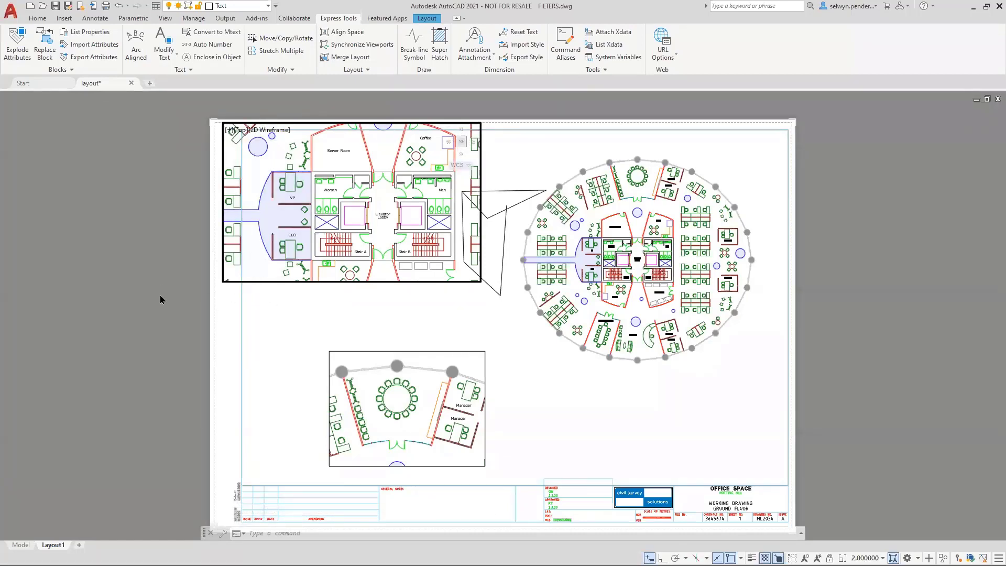
double_click(139, 305)
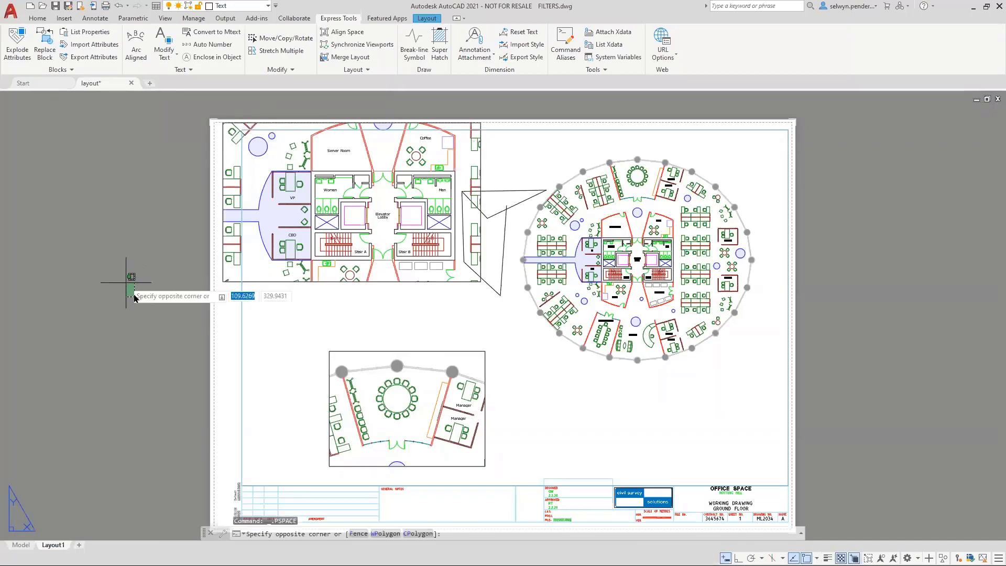
- Undo the model space switch and the corner stretch of the elevator lobby viewport
type("u")
key("Return")
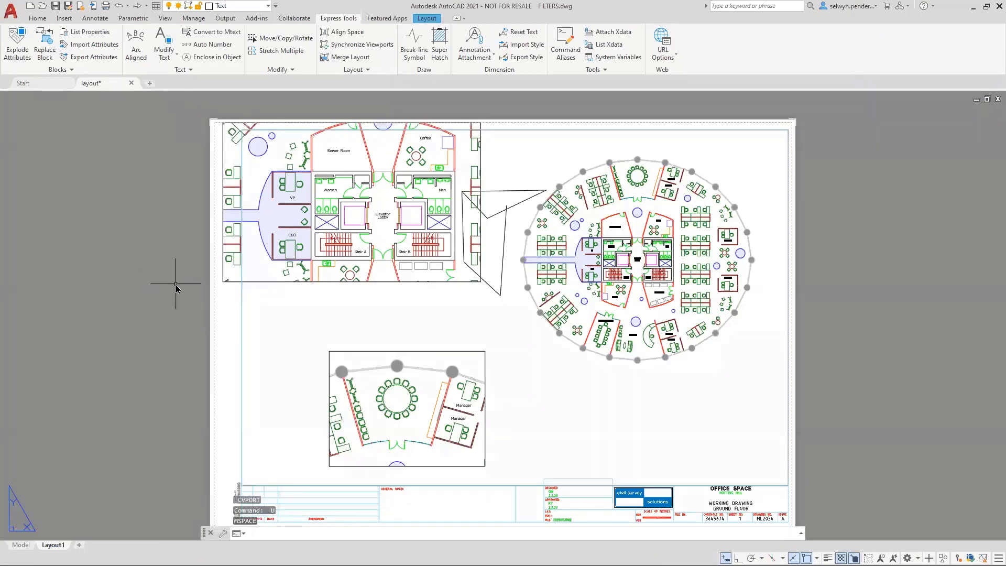
left_click(136, 284)
left_click(124, 281)
left_click(124, 278)
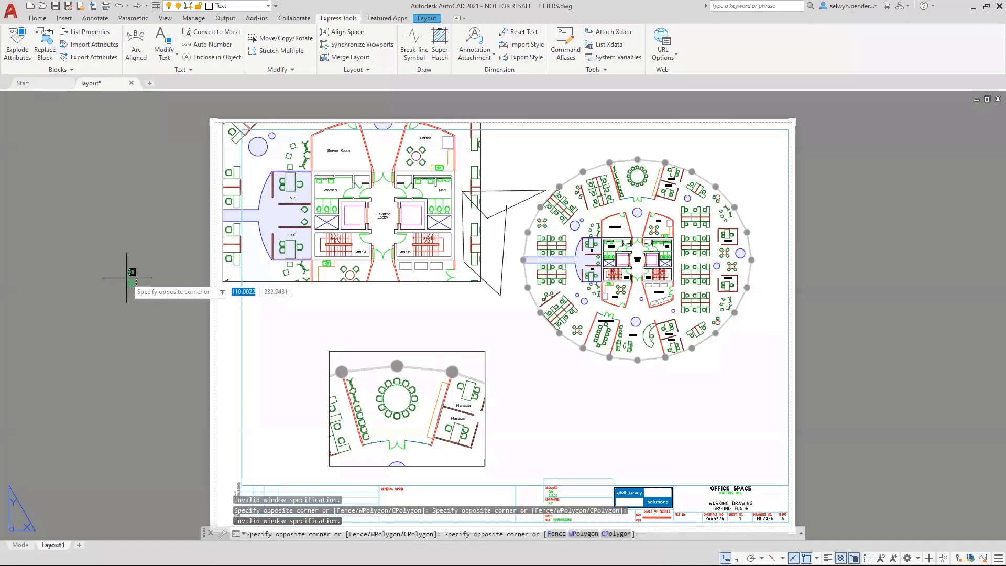
left_click(123, 279)
type("u")
key("Return")
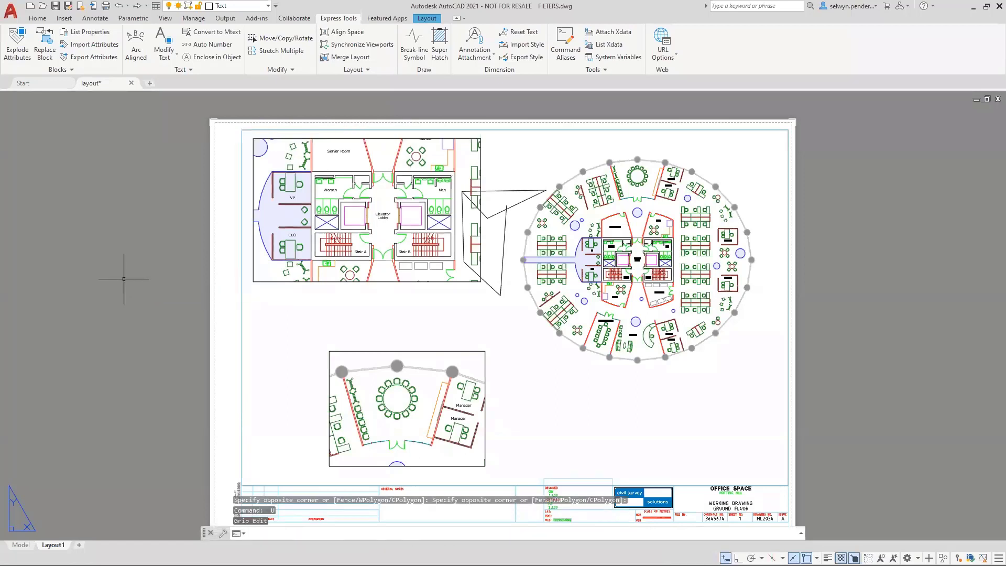
- Activate the sheet-wide viewport and try to make the enclosed elevator lobby and meeting room viewports current by picking them
double_click(464, 318)
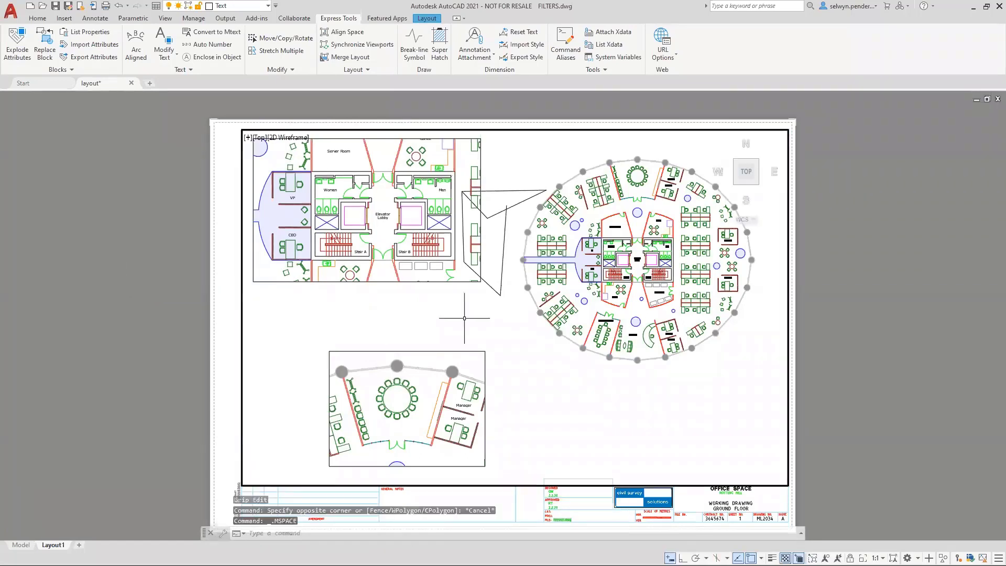
left_click(343, 212)
left_click(387, 347)
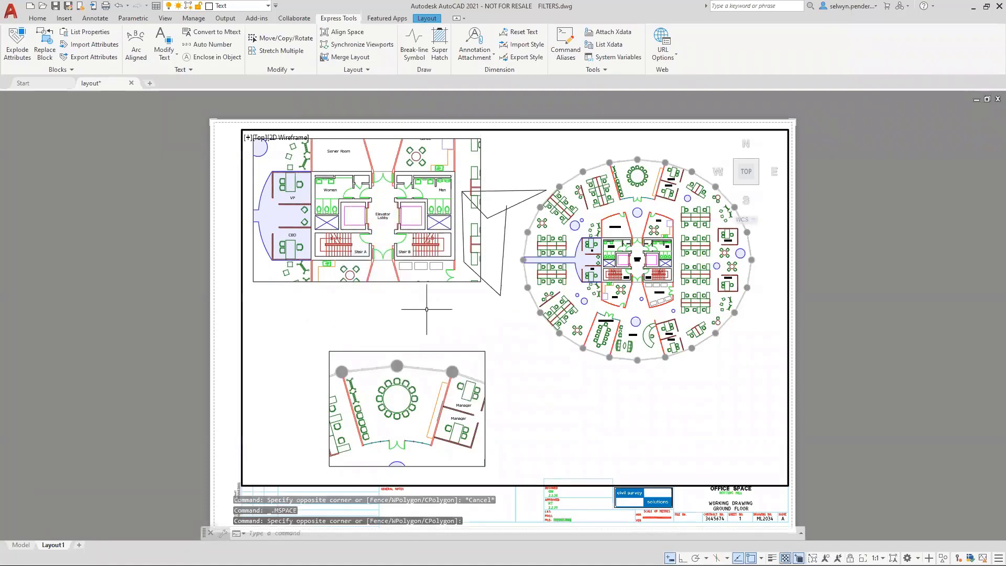
- Cycle the active viewport repeatedly through the meeting room, elevator lobby and sheet-wide viewports
key("ctrl+r")
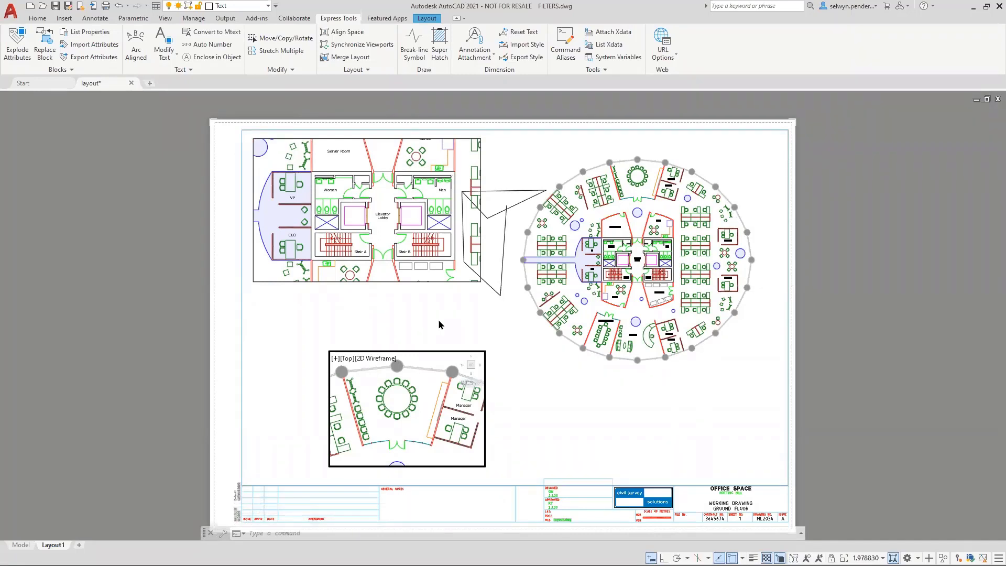
key("ctrl+r")
key("ctrl+r")
key("ctrl+r")
key("ctrl+r")
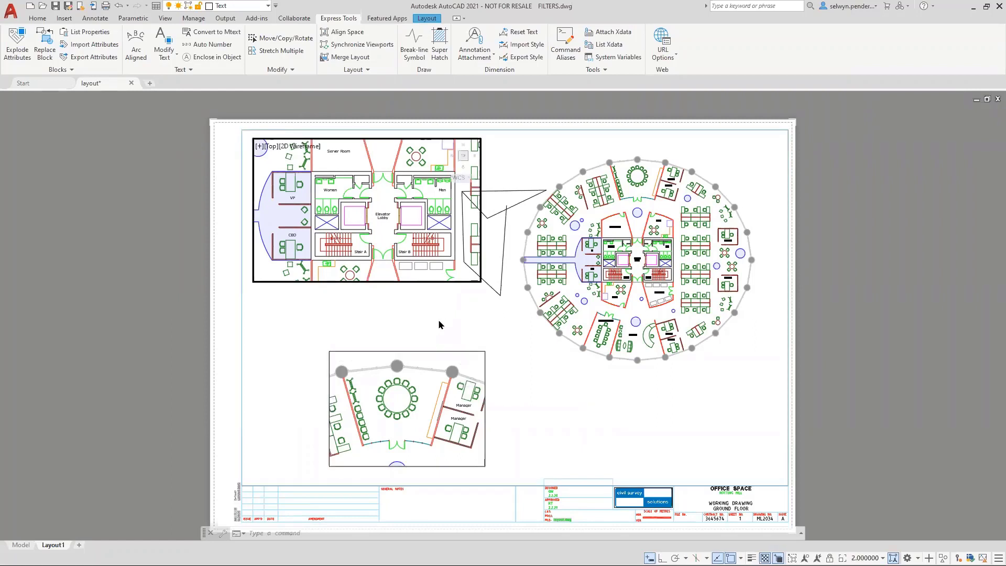
key("ctrl+r")
key("ctrl+r")
key("ctrl+r")
key("ctrl+r")
key("ctrl+r")
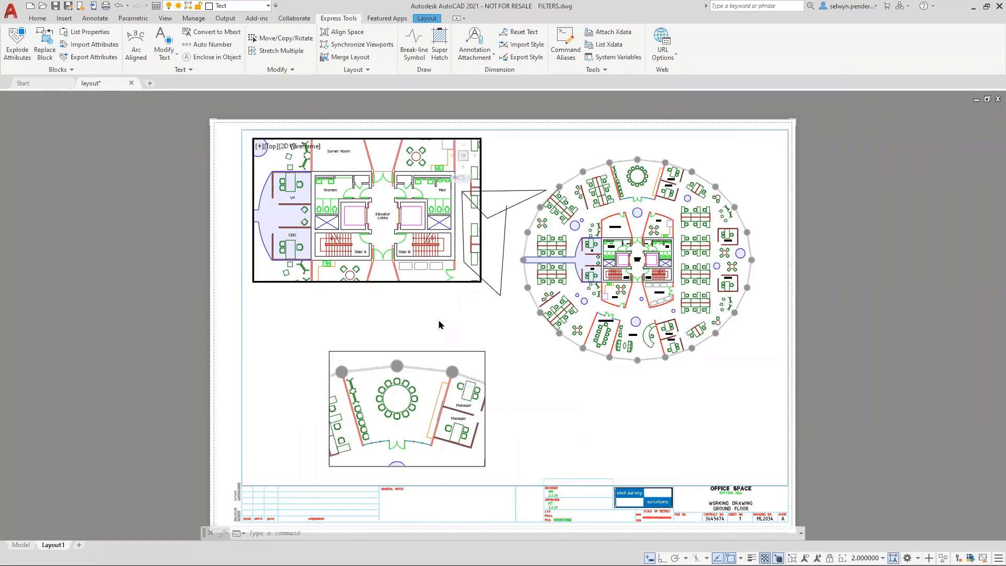
- Enlarge the model views inside the meeting room and elevator lobby viewports
scroll(412, 412, "up", 4)
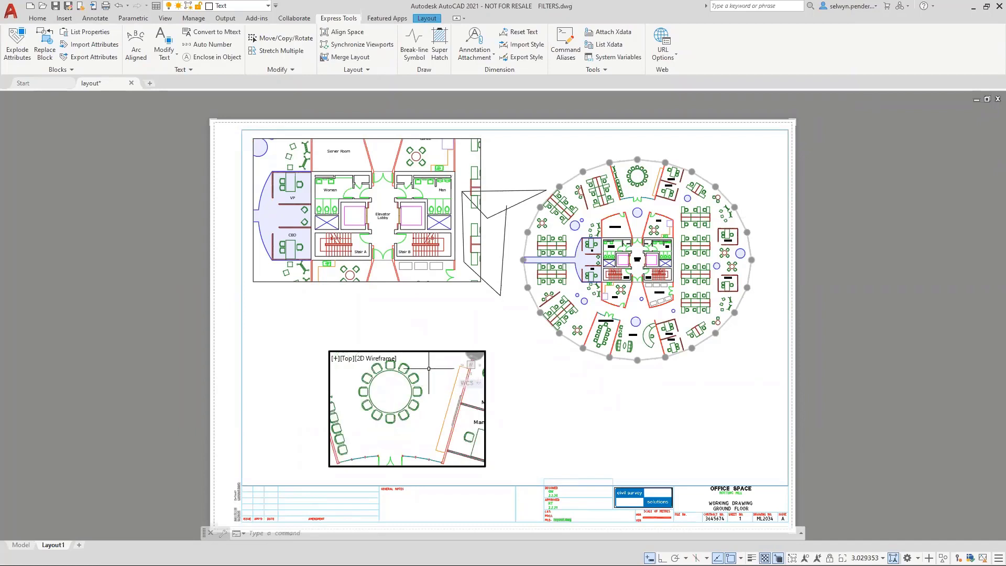
left_click(306, 147)
scroll(381, 224, "up", 5)
scroll(381, 224, "down", 3)
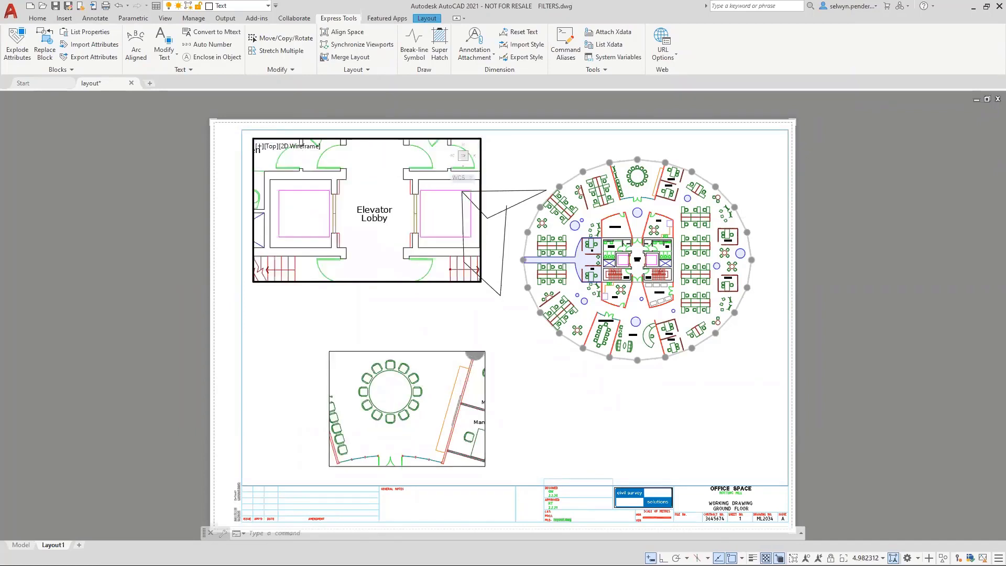
- Enlarge the round floor plan inside the sheet-wide viewport and return to paper space
left_click(470, 294)
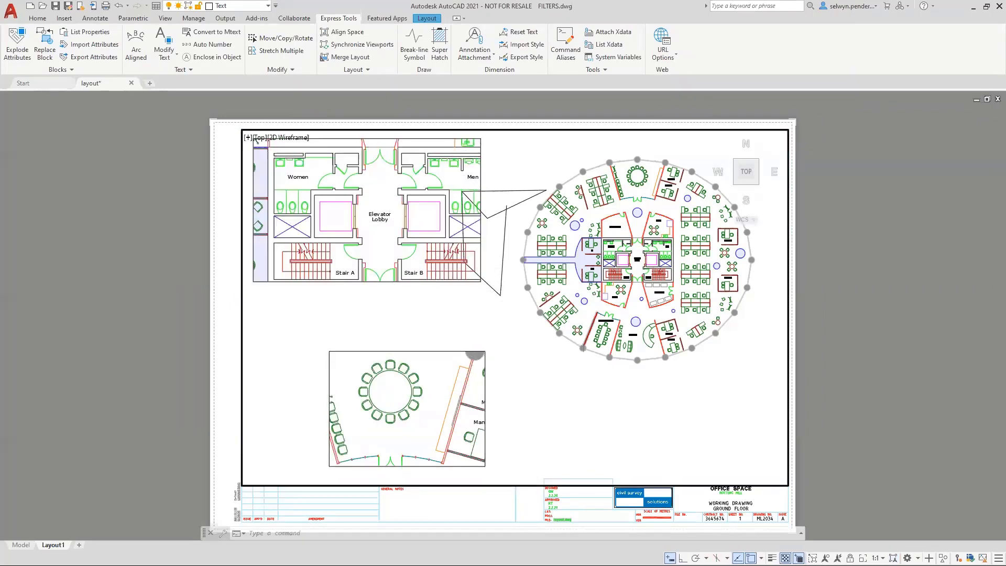
scroll(585, 341, "up", 4)
scroll(582, 343, "down", 2)
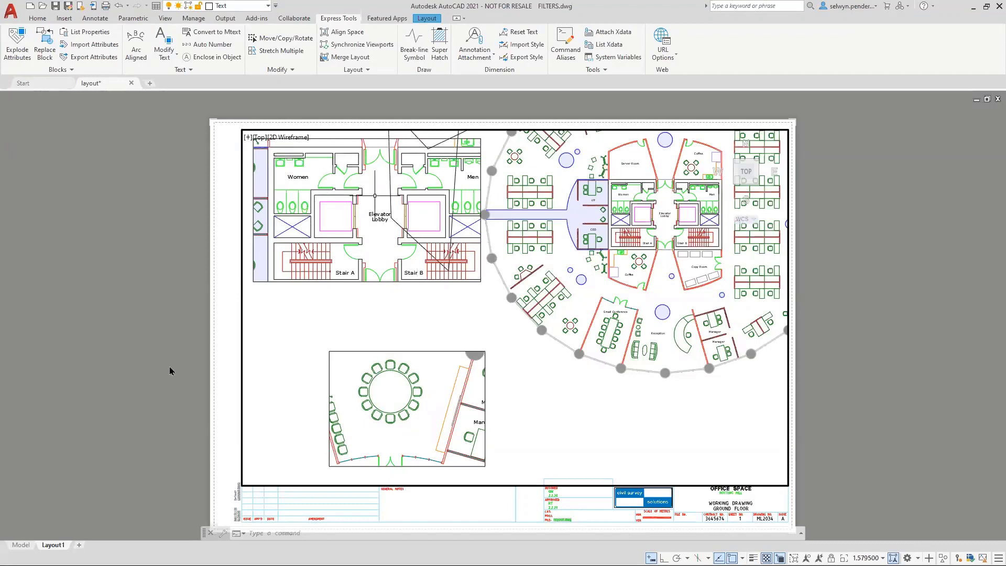
double_click(201, 332)
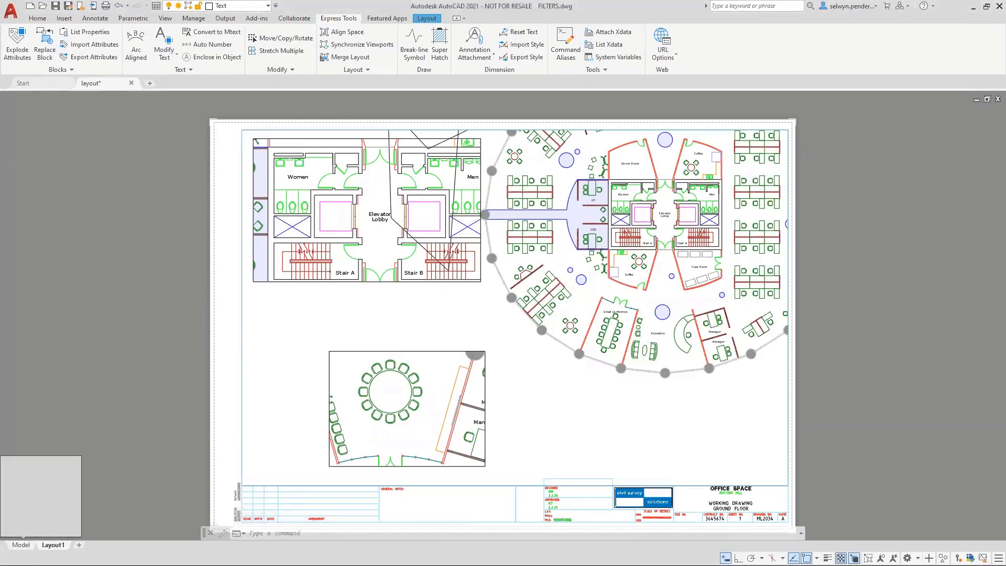
- Delete the zigzag polyline beside the round floor plan in model space and return to Layout1
left_click(21, 546)
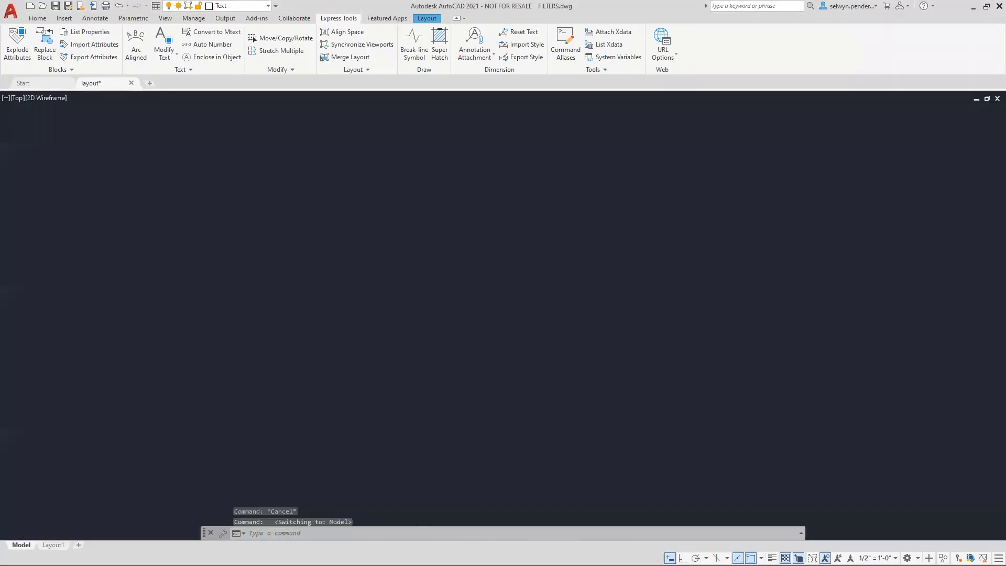
left_click(163, 309)
left_click(124, 337)
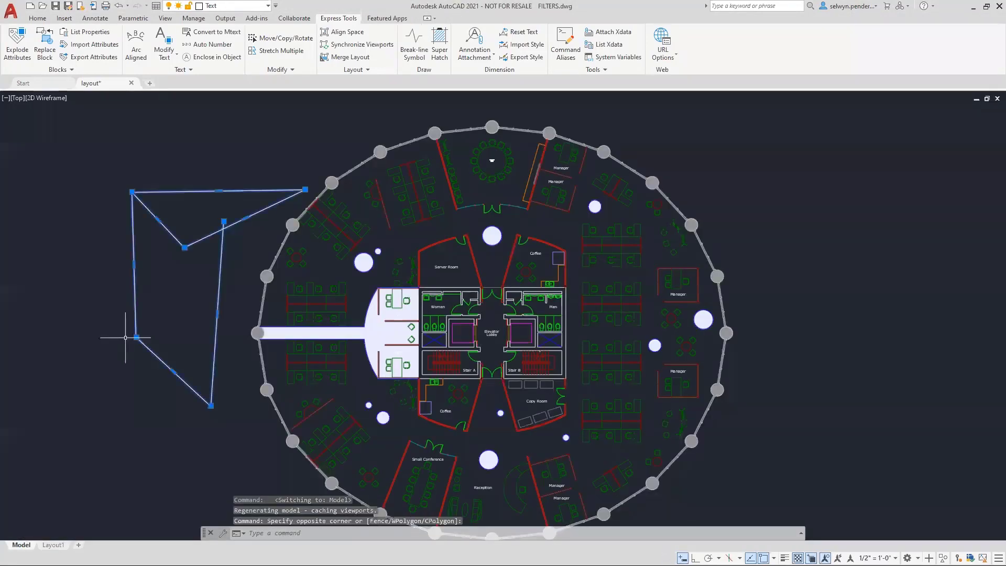
key("Delete")
left_click(52, 546)
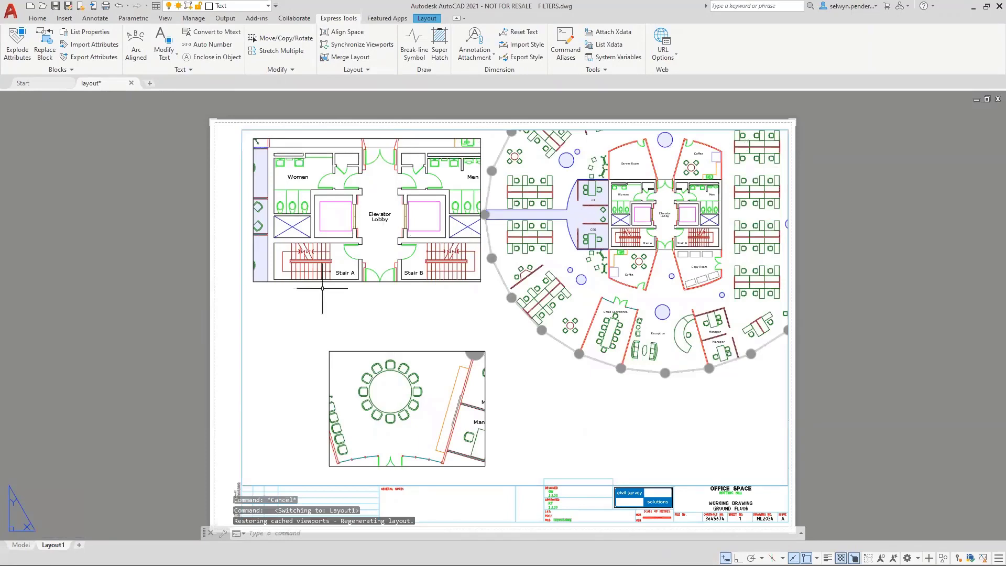
- Modify the Layout1 page setup to display plot styles, keeping monochrome.ctb, and close the Page Setup Manager
scroll(461, 322, "down", 2)
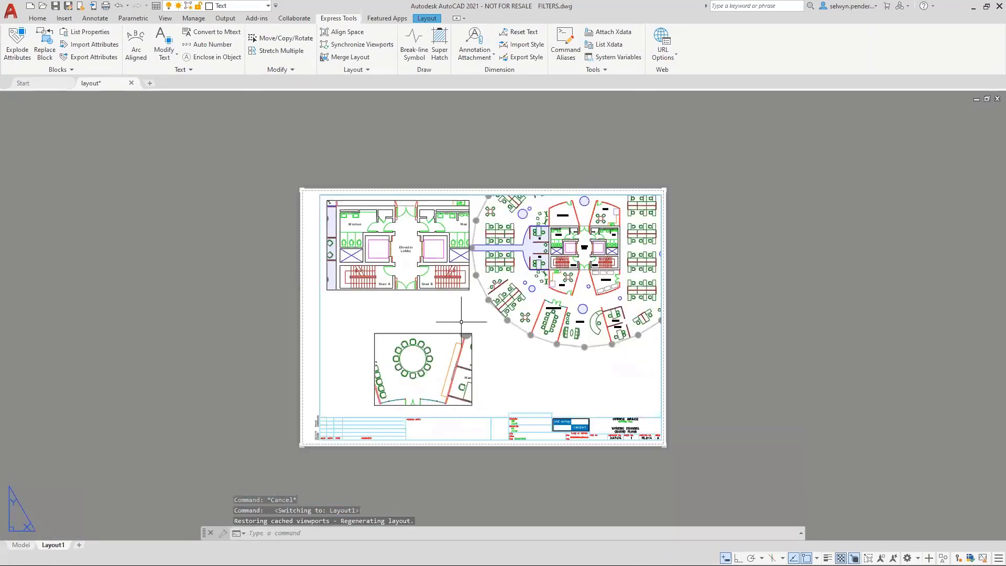
scroll(461, 322, "up", 2)
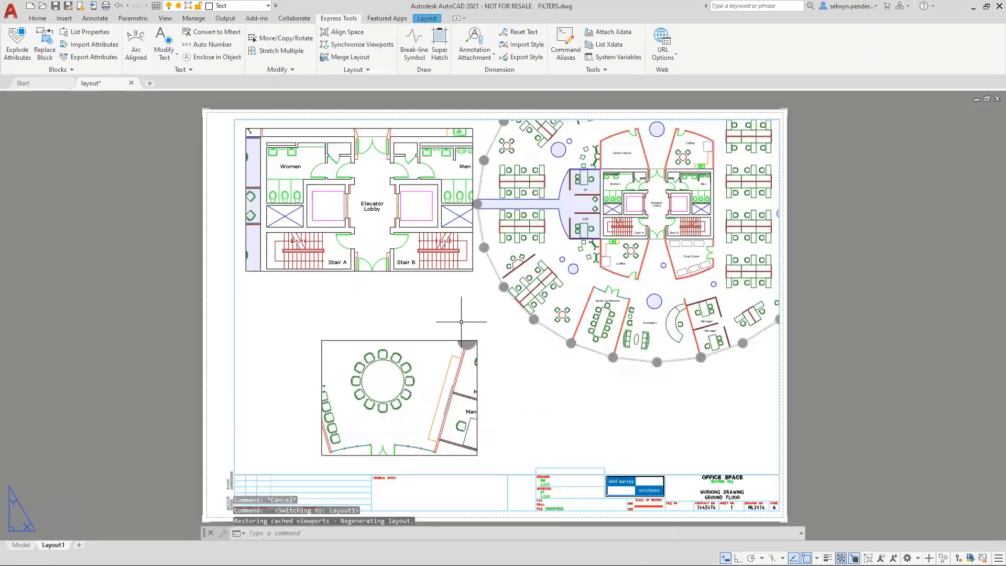
middle_click_drag(460, 317, 407, 293)
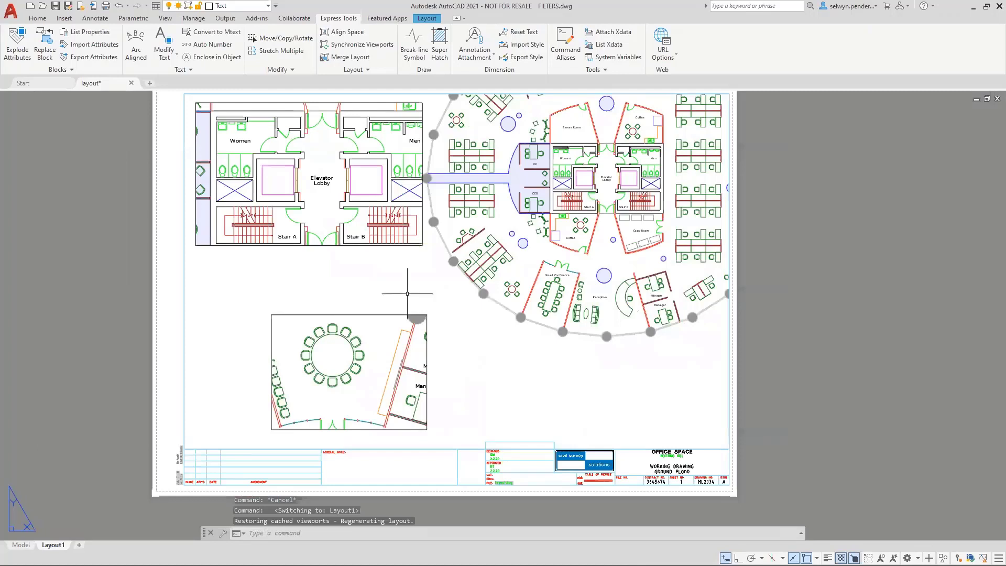
right_click(55, 545)
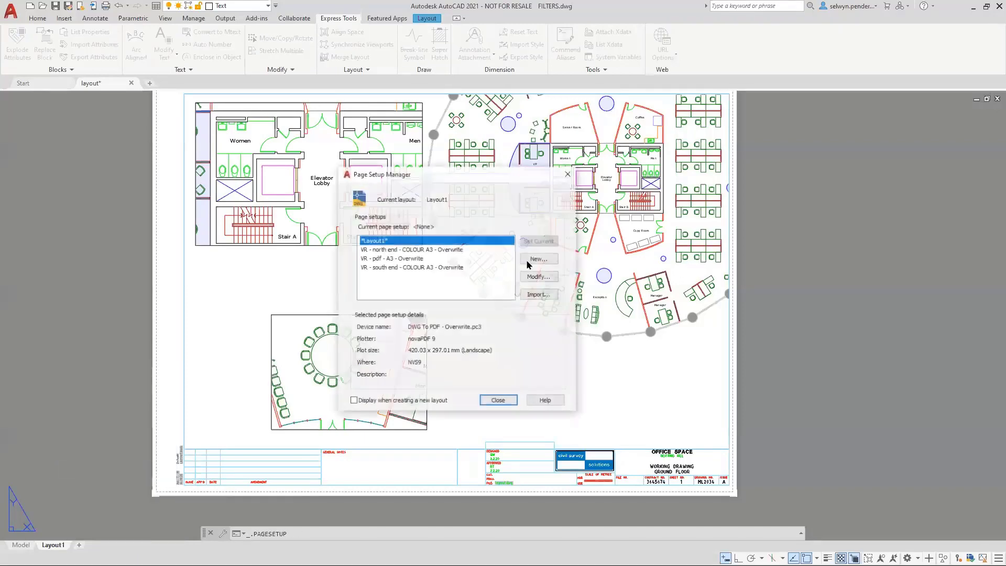
left_click(540, 276)
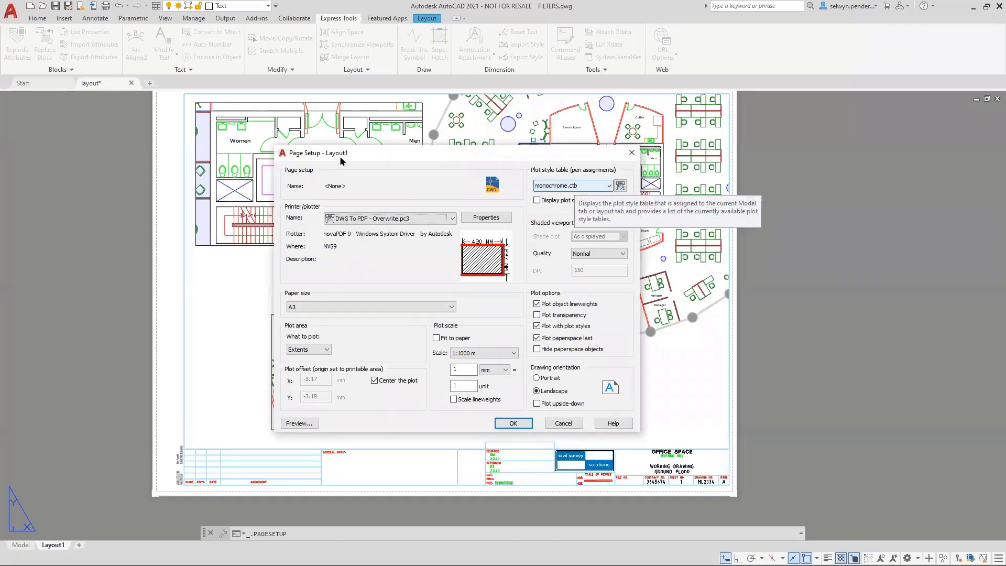
left_click(537, 201)
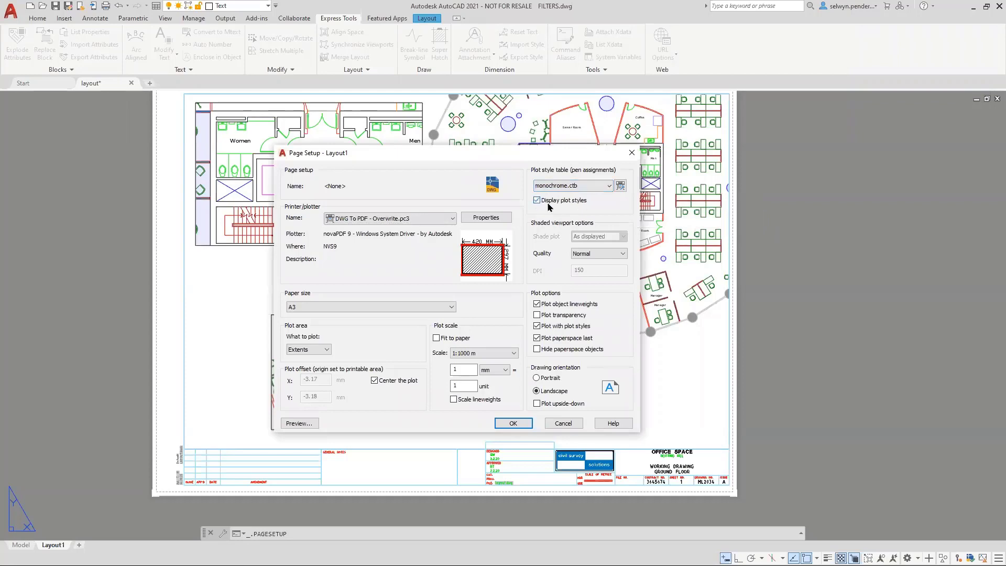
left_click(513, 425)
left_click(498, 401)
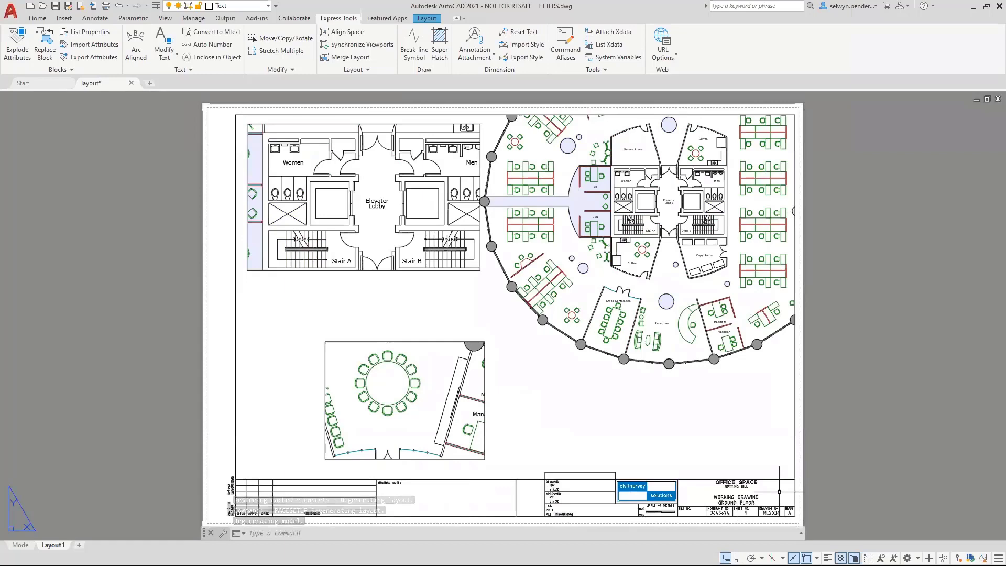
- Turn on lineweight display in Layout1 and check the line thicknesses around the OFFICE SPACE title block
scroll(779, 492, "up", 6)
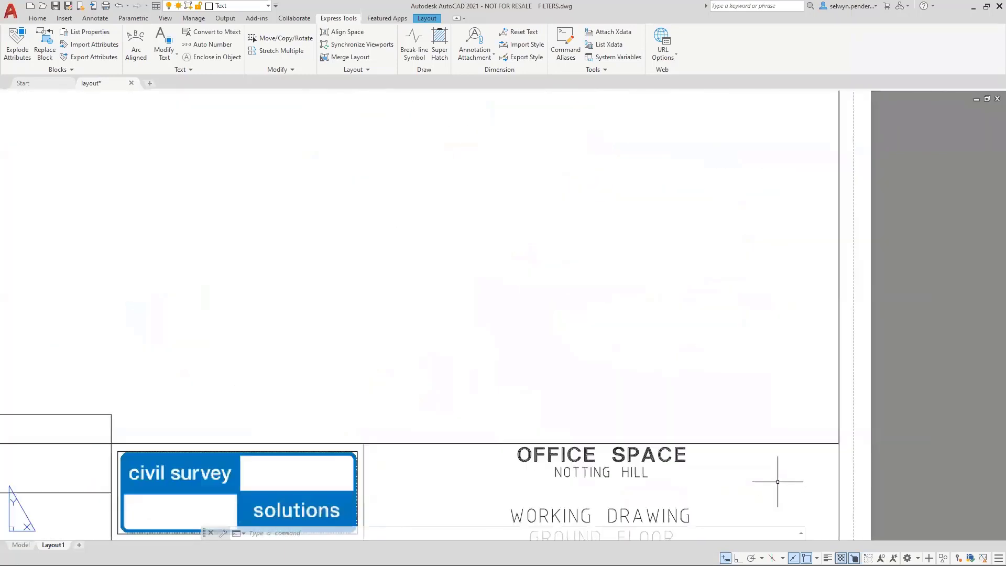
scroll(779, 488, "down", 2)
scroll(784, 479, "up", 4)
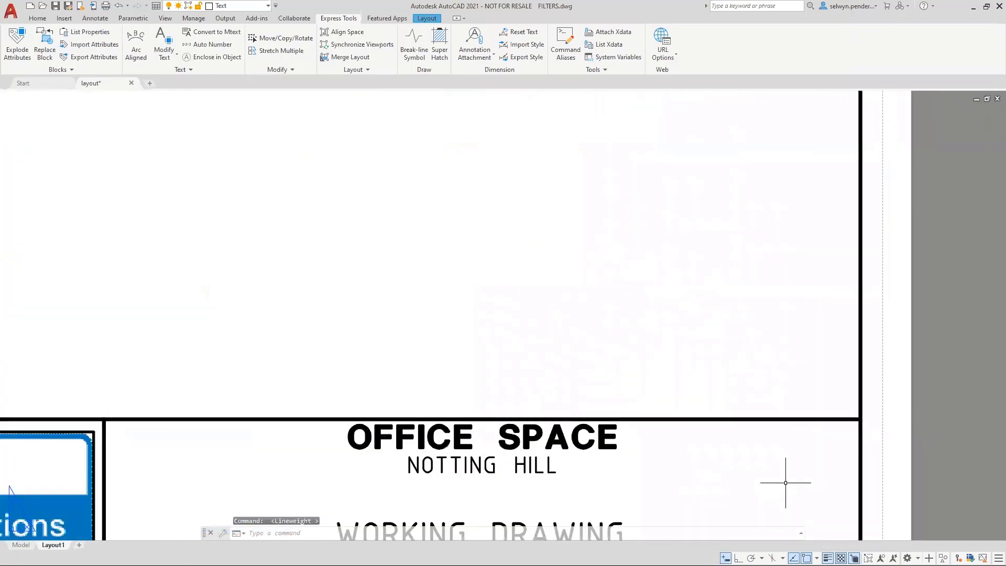
scroll(785, 479, "down", 2)
- Examine the displayed lineweights along the title block, meeting room viewport and round floor plan
middle_click_drag(785, 479, 873, 173)
middle_click_drag(315, 242, 912, 325)
middle_click_drag(290, 296, 635, 497)
middle_click_drag(384, 337, 384, 348)
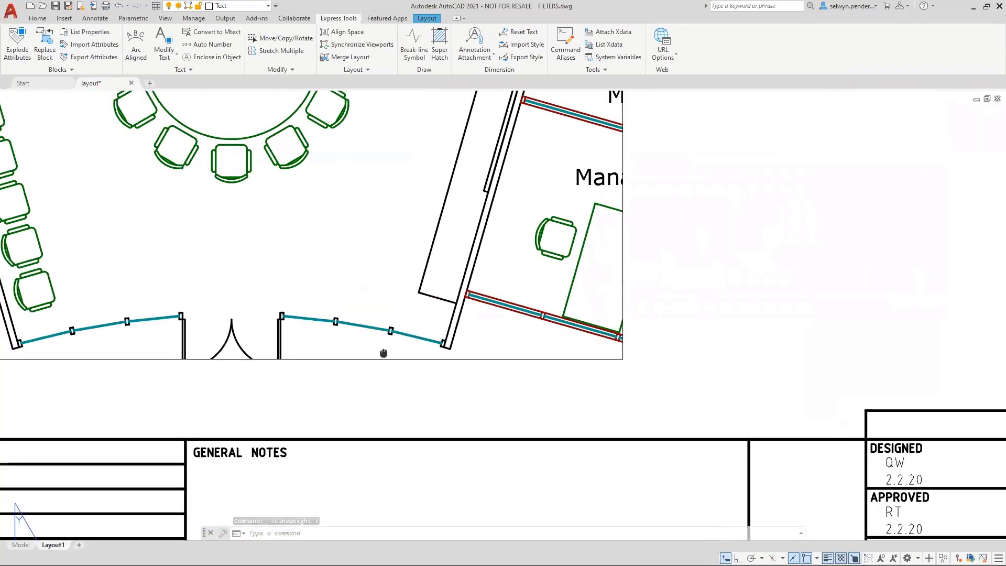
middle_click_drag(269, 272, 197, 483)
middle_click_drag(367, 262, 138, 410)
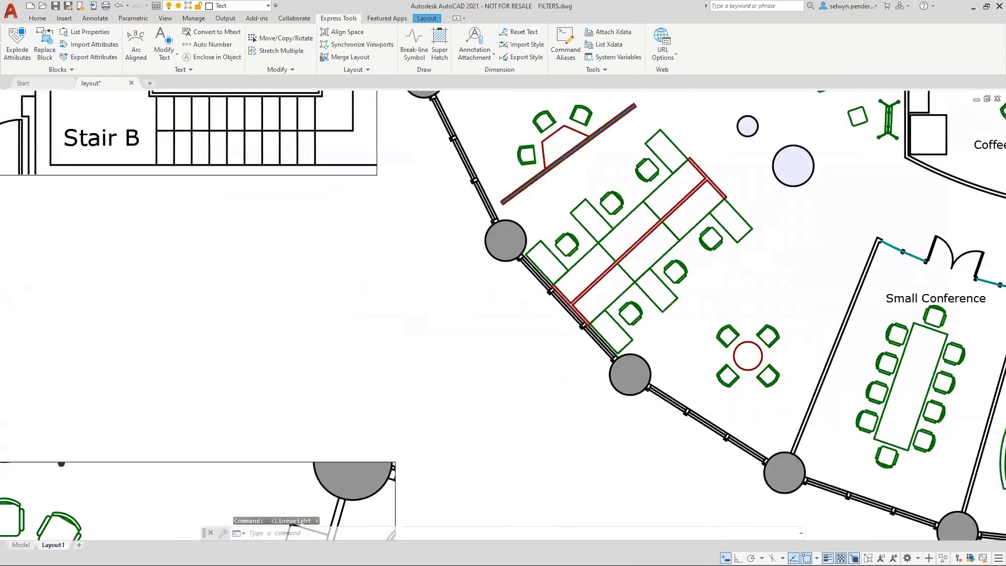
scroll(138, 410, "down", 4)
middle_click_drag(311, 400, 284, 404)
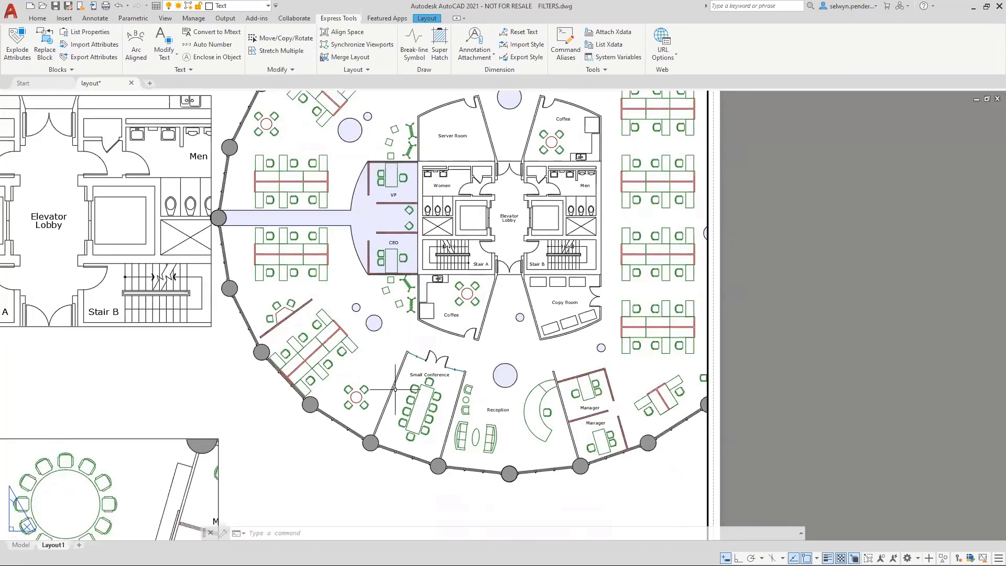
left_click(365, 388)
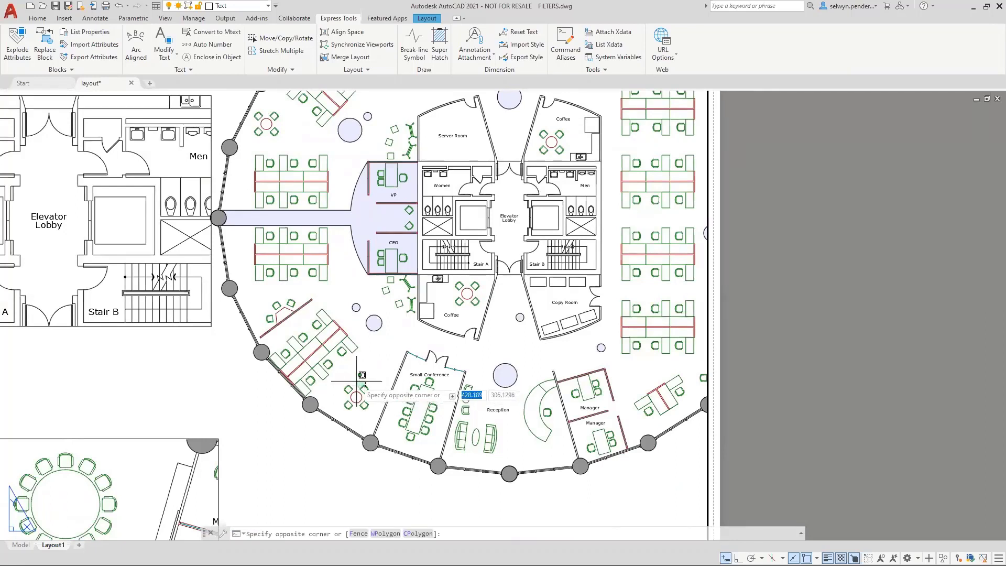
key("Escape")
key("Escape")
key("Escape")
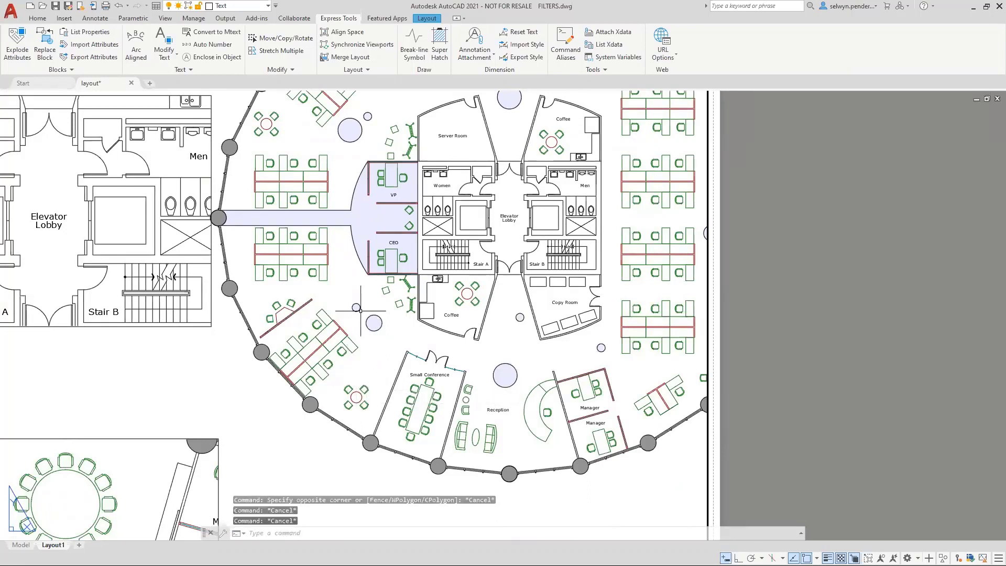
- Zoom to the extents of the Layout1 sheet
left_click(823, 337)
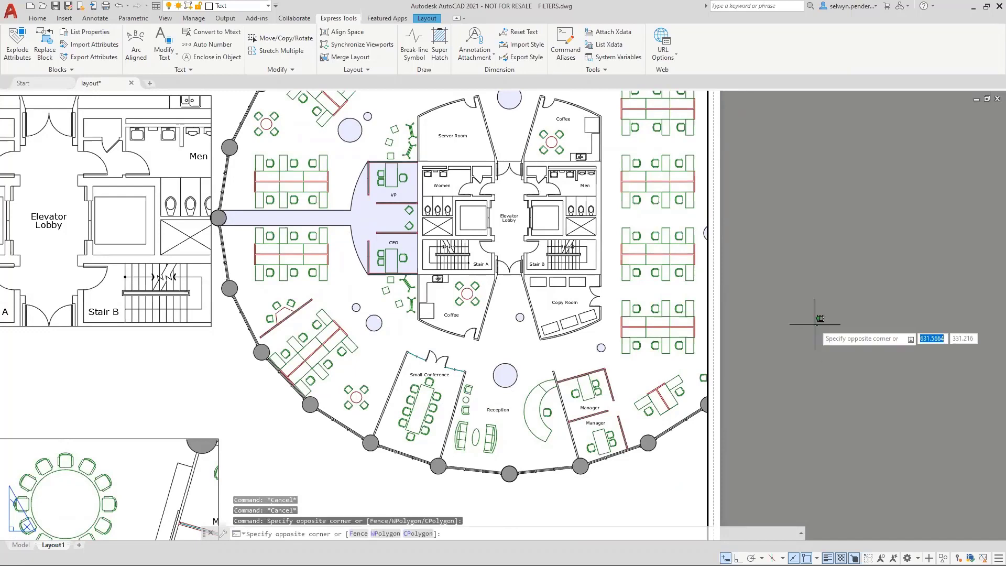
middle_click(817, 323)
middle_click(817, 323)
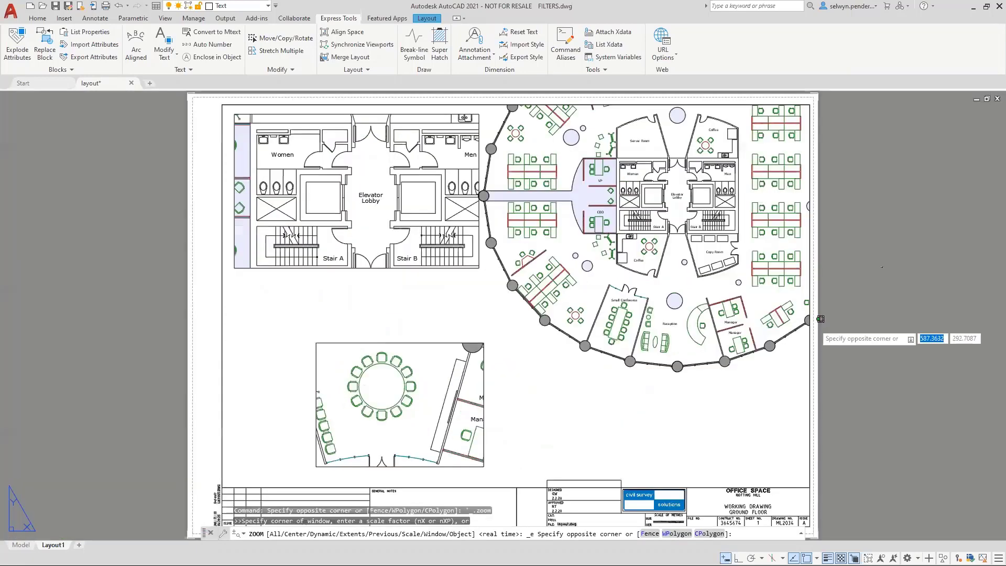
left_click(726, 372)
left_click(865, 450)
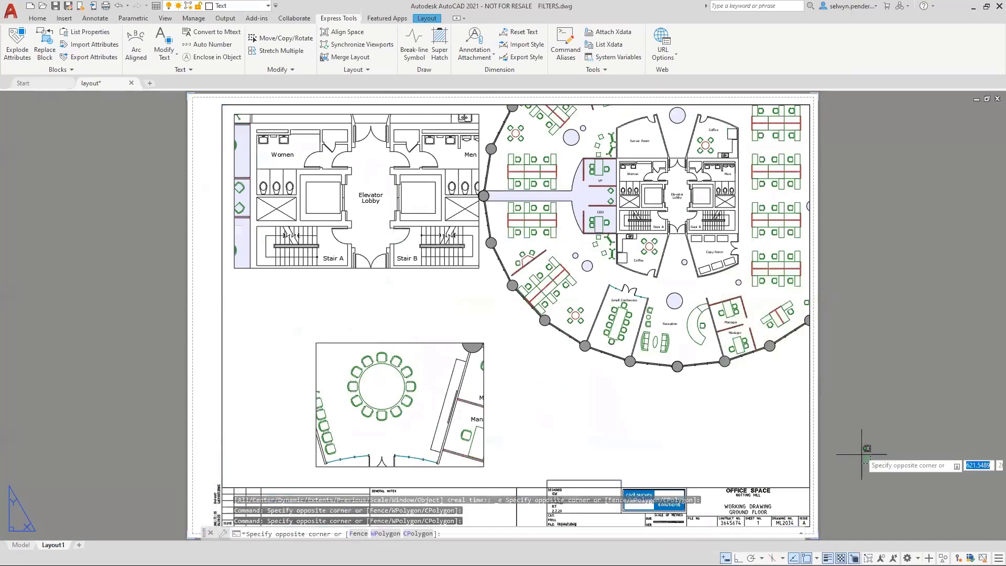
left_click(865, 483)
- Inspect the line thicknesses in the title block, floor plan and CEO office up close, and return to the full sheet view
scroll(639, 495, "up", 6)
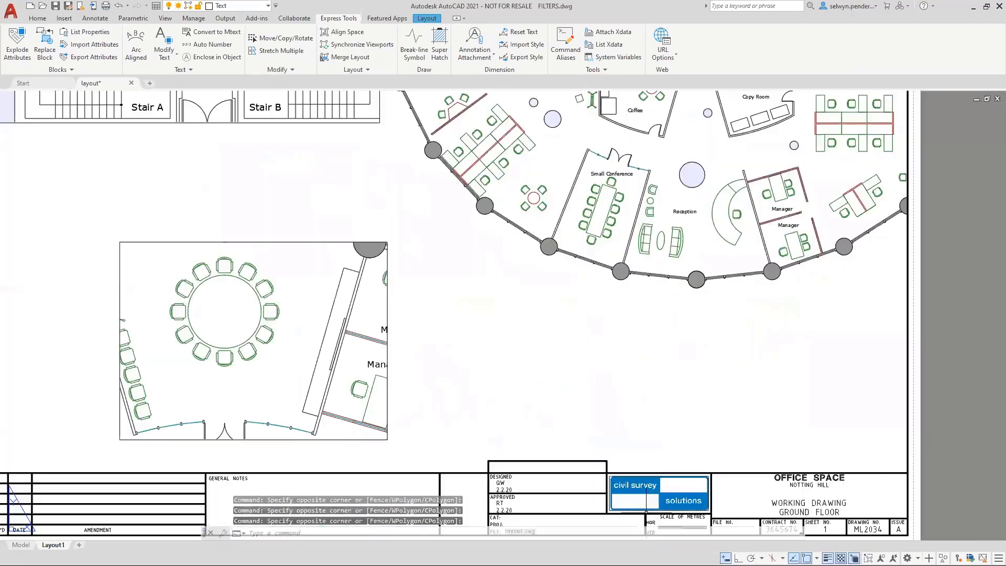
scroll(652, 383, "down", 5)
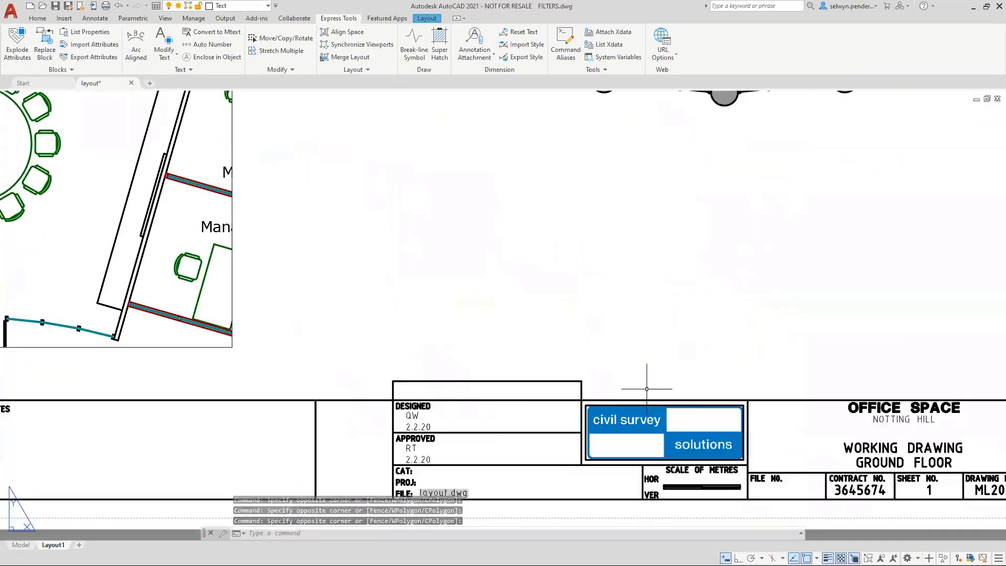
middle_click_drag(600, 277, 443, 506)
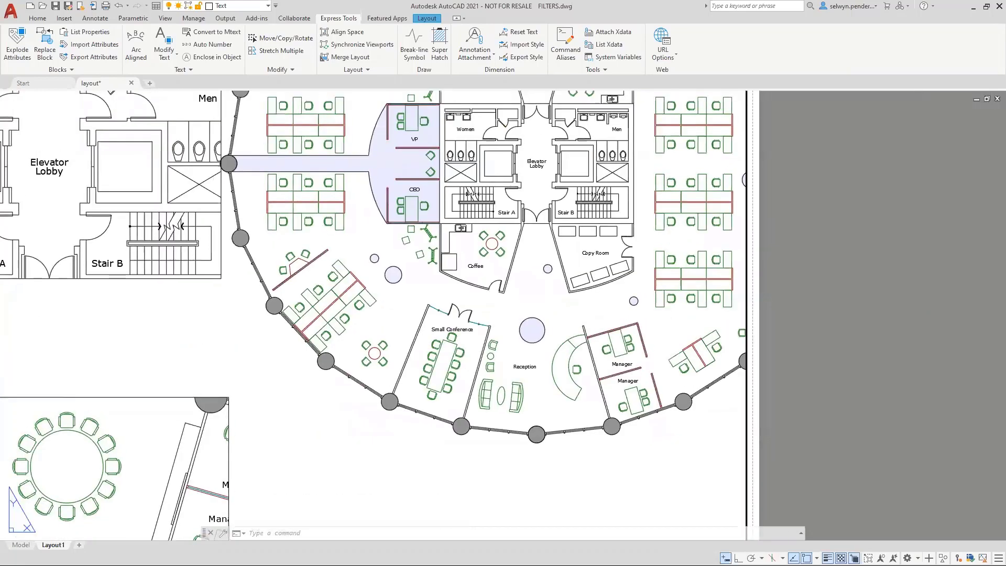
middle_click_drag(230, 178, 431, 290)
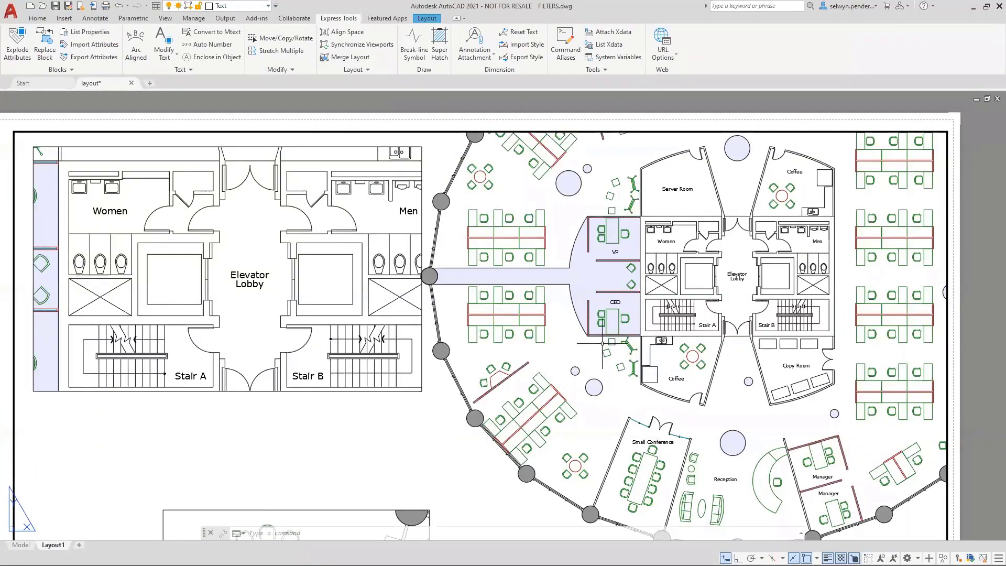
scroll(601, 340, "up", 2)
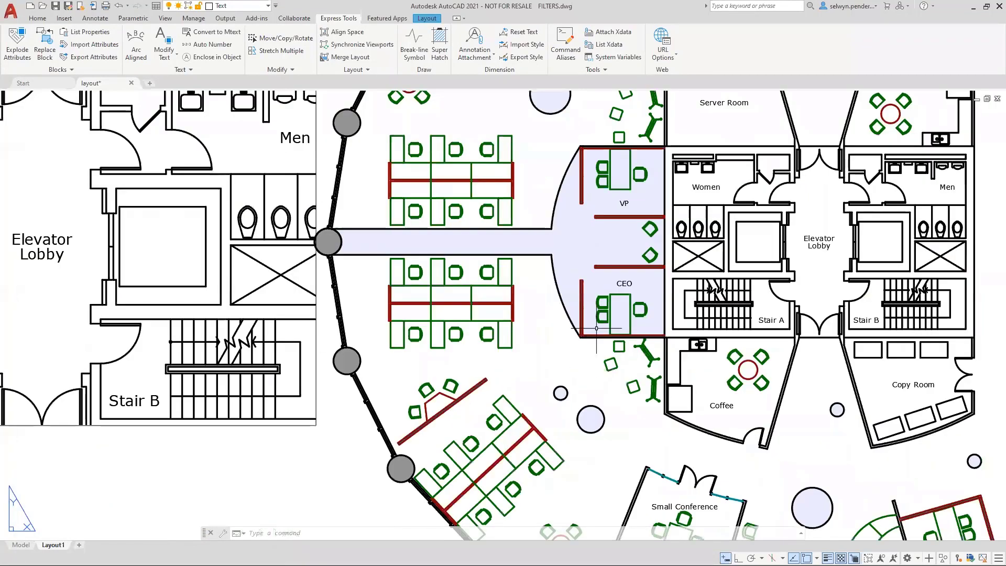
scroll(597, 328, "up", 4)
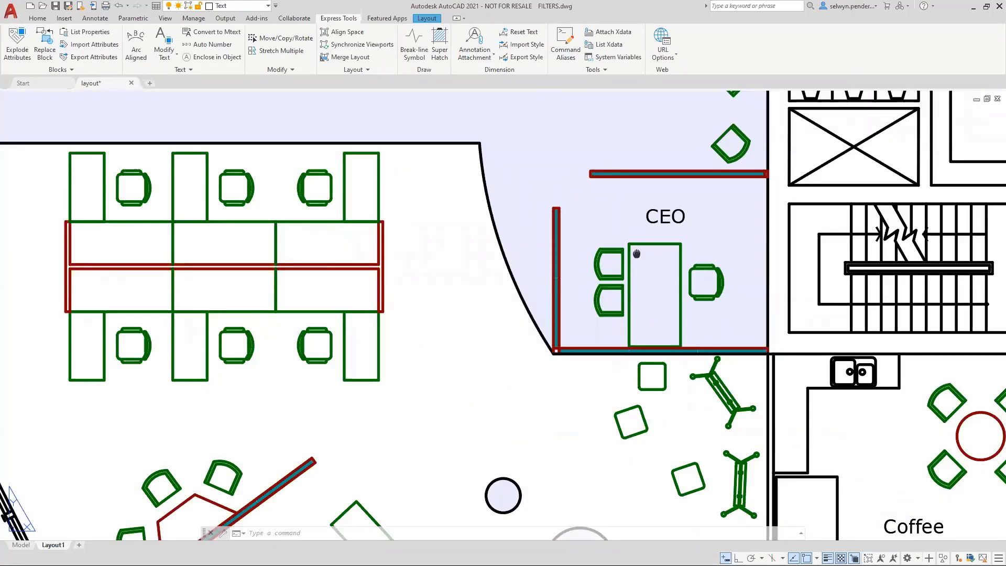
middle_click_drag(633, 249, 222, 260)
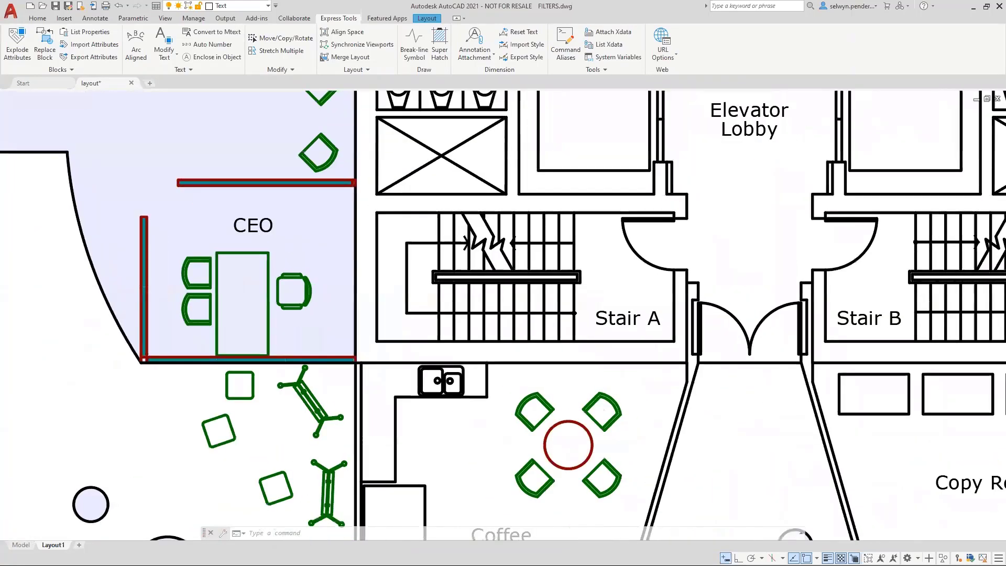
middle_click(489, 460)
middle_click(490, 460)
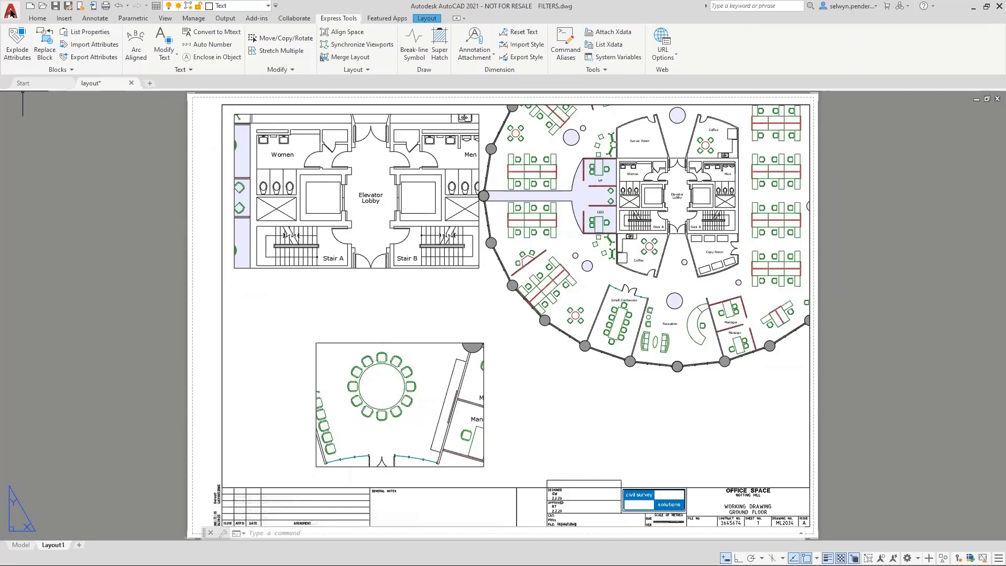
- Search the application menu for the "line" command, clear the search and close the menu
left_click(10, 12)
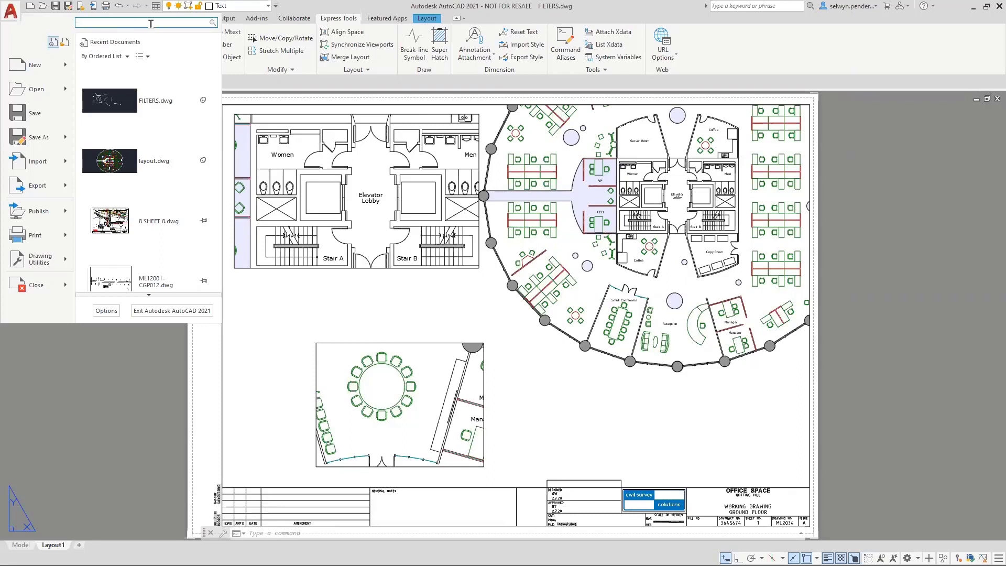
type("line")
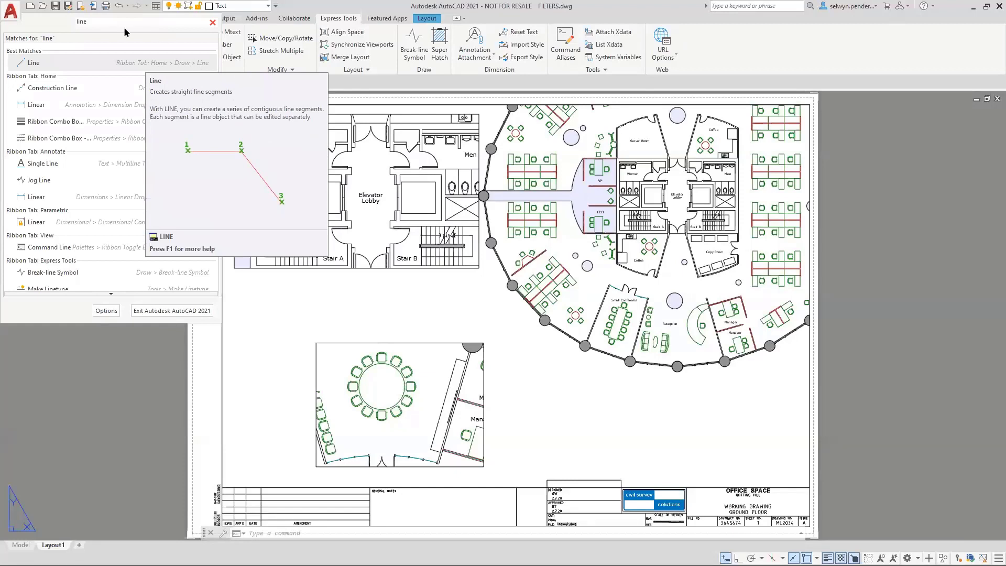
left_click(212, 22)
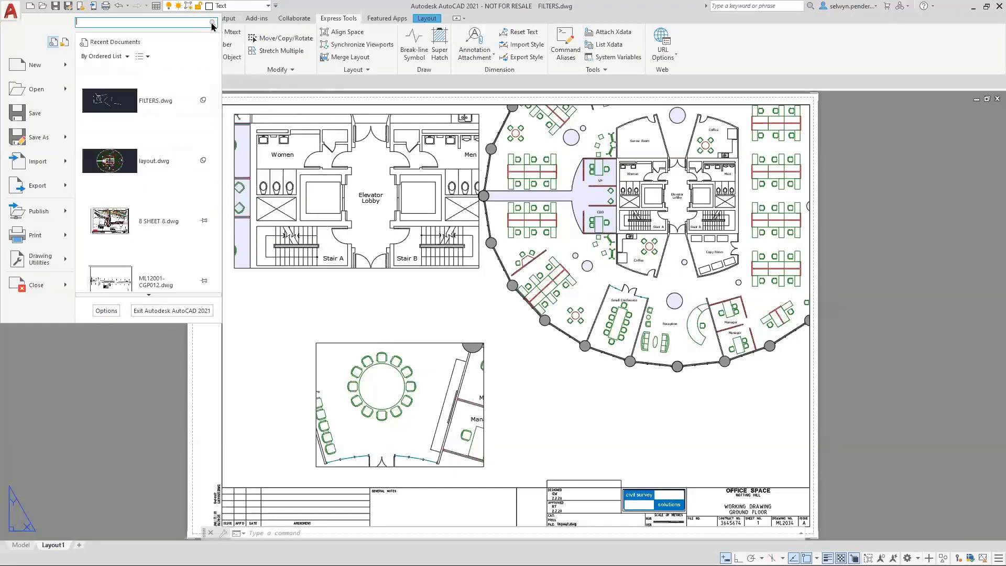
left_click(10, 7)
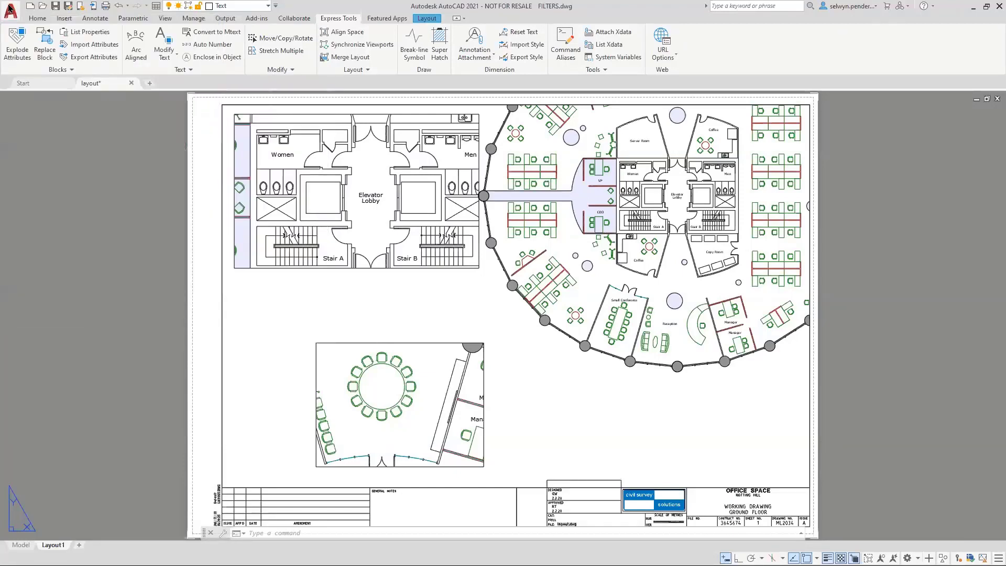
- Search the Help for "line", read the To Draw Lines topic and have it locate the Line tool among the Home tools
left_click(36, 21)
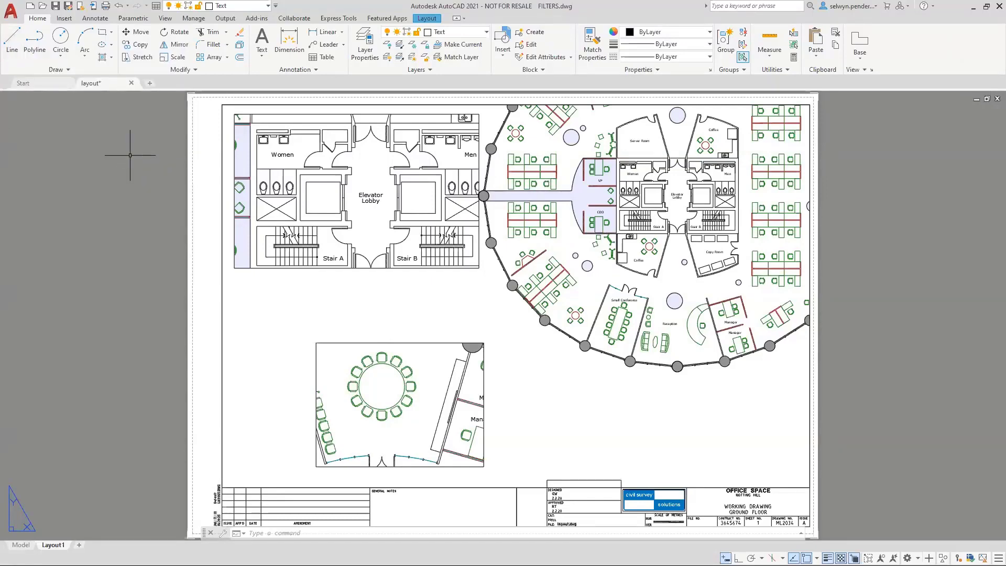
key("F1")
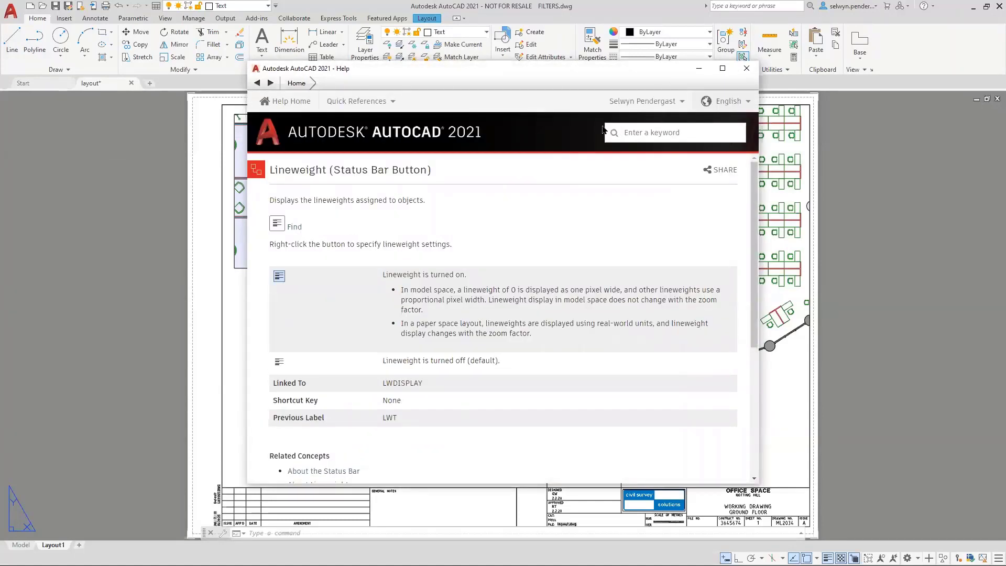
left_click(632, 128)
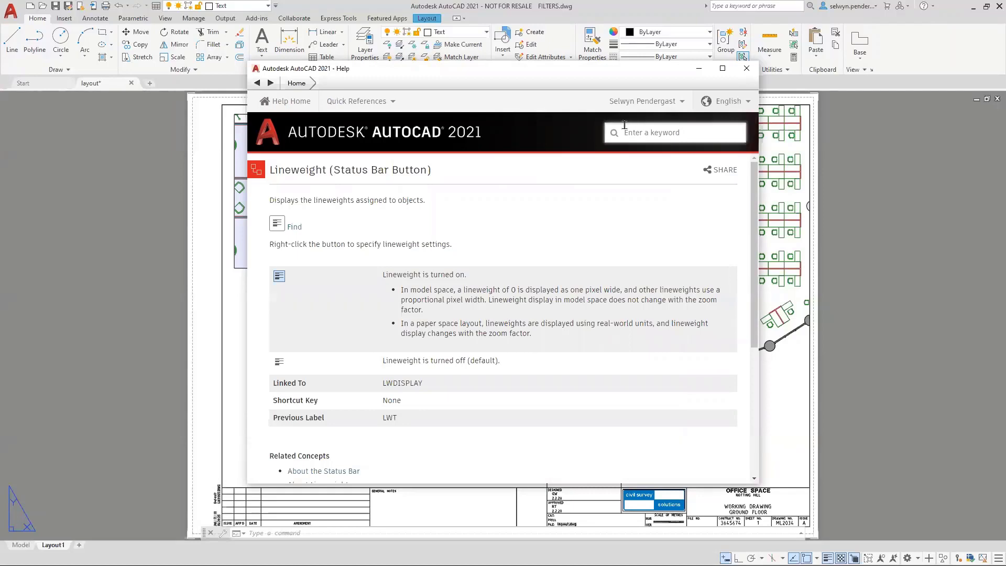
type("line")
key("Return")
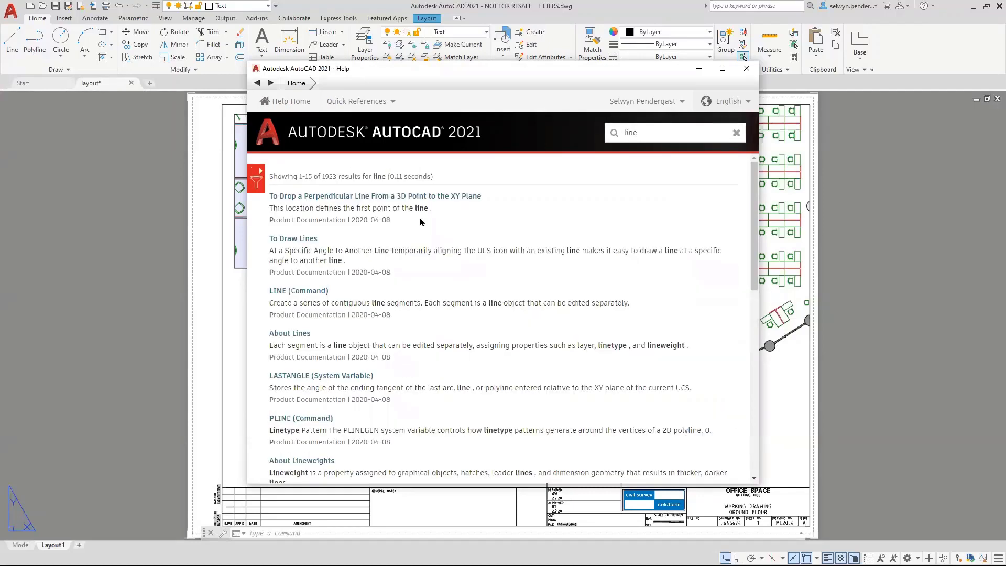
left_click(279, 243)
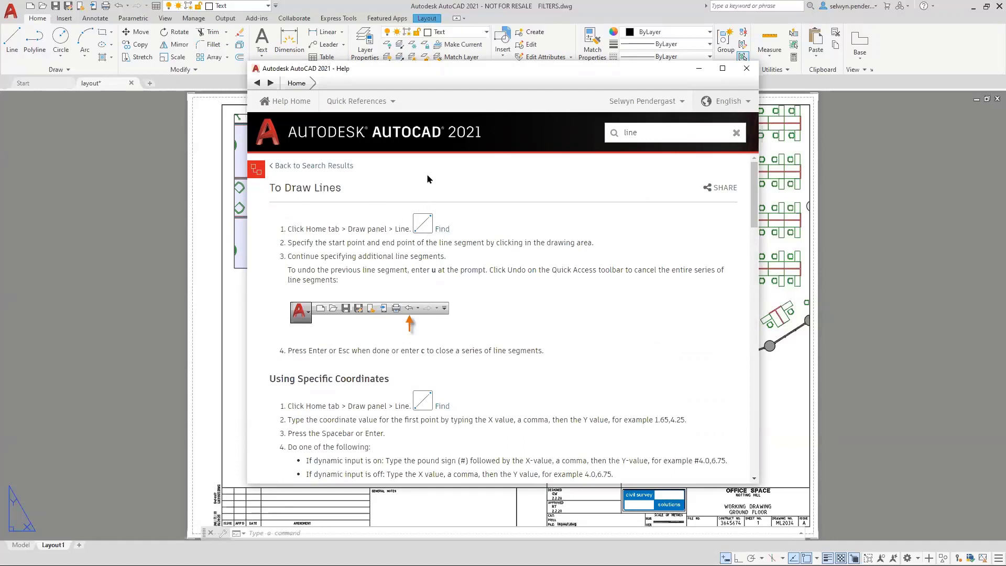
left_click(442, 232)
- Search the Help for "insert", have the To Insert a Block Reference topic locate the Insert tool, and close the Help
double_click(624, 134)
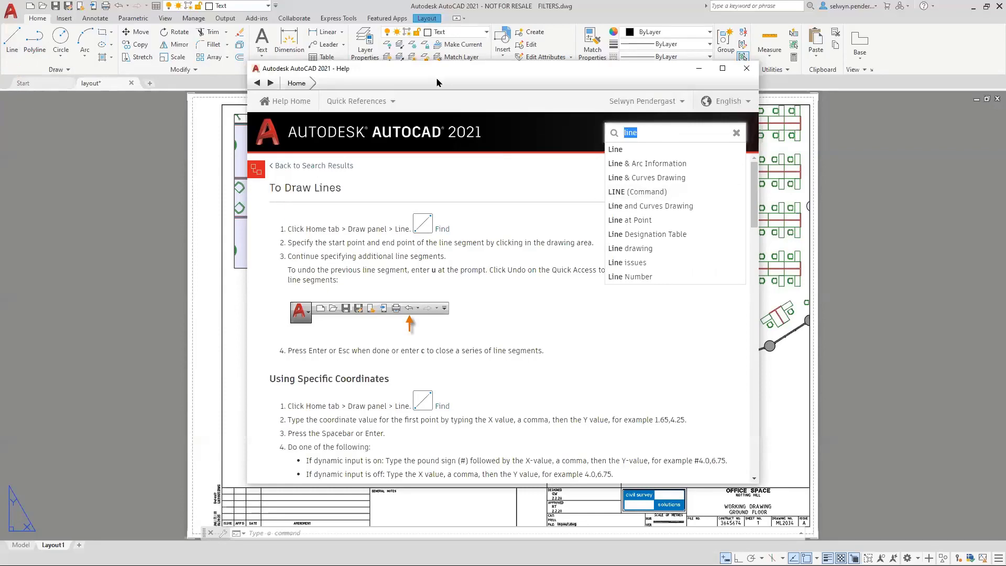
type("in")
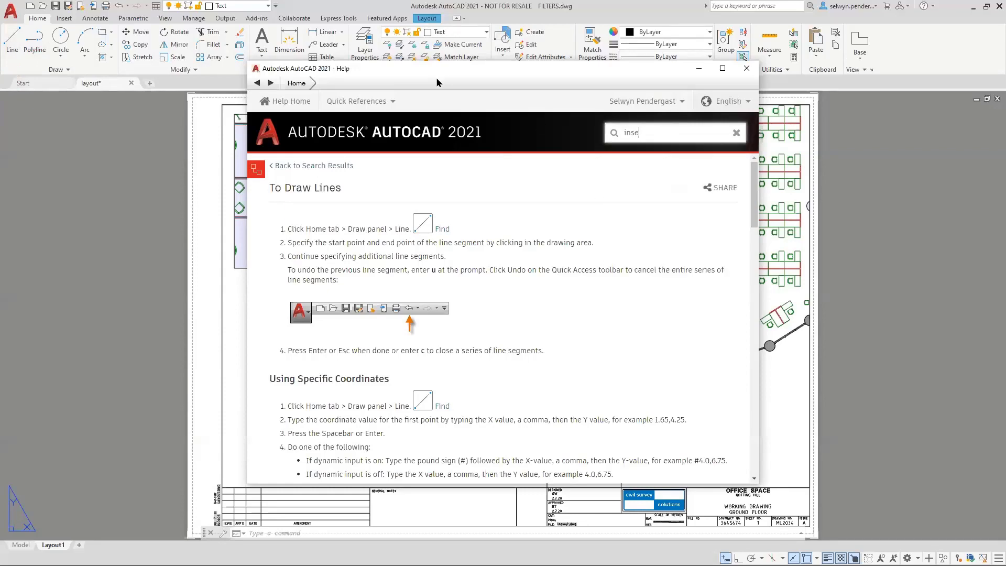
key("Return")
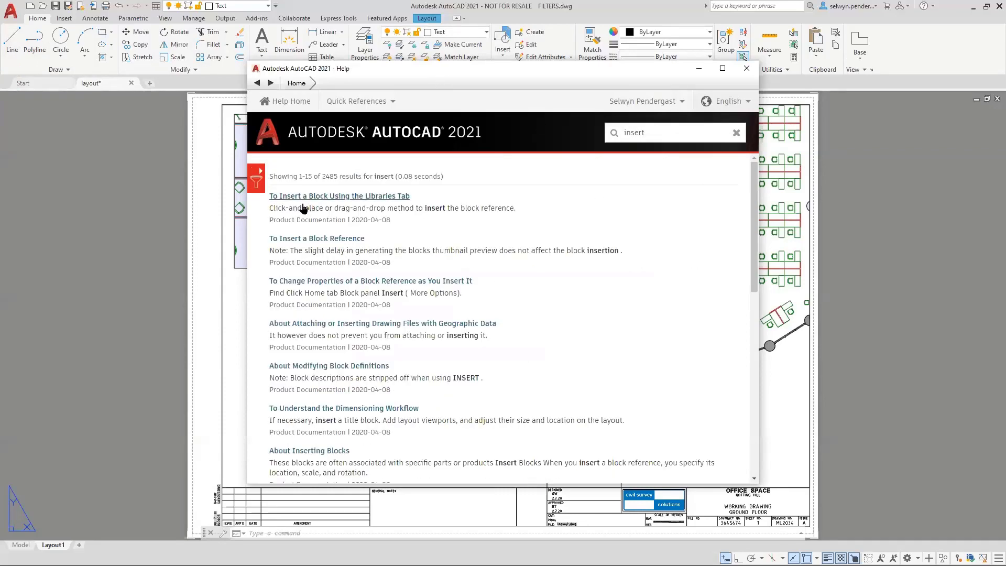
left_click(279, 240)
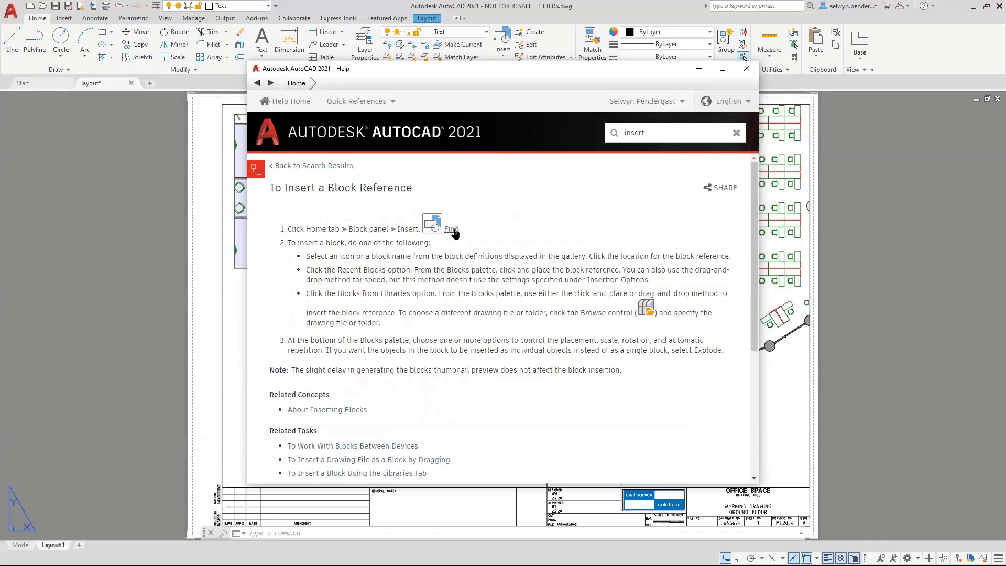
left_click(452, 230)
left_click(747, 68)
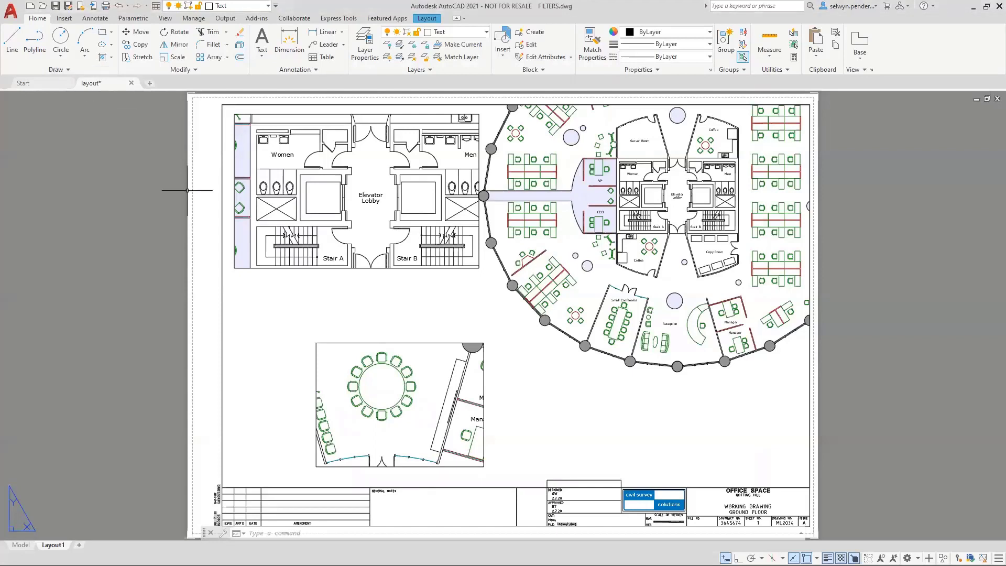
- Float the Draw and Layers panels over the drawing area and switch the ribbon to the Manage tools
mouse_move(51, 71)
left_mouse_down()
mouse_move(90, 108)
mouse_move(203, 303)
mouse_move(148, 318)
left_mouse_up()
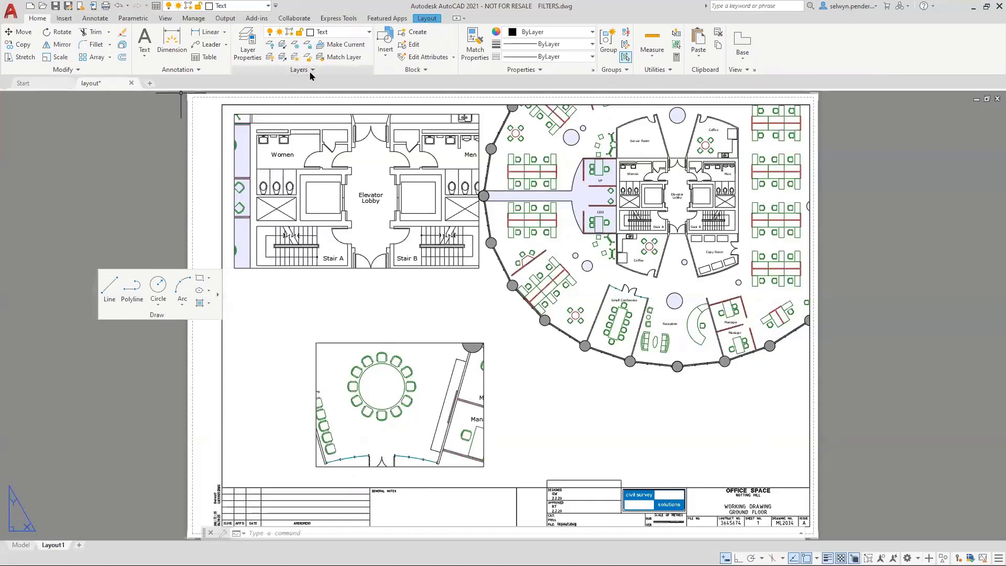
mouse_move(277, 70)
left_mouse_down()
mouse_move(460, 262)
mouse_move(662, 438)
left_mouse_up()
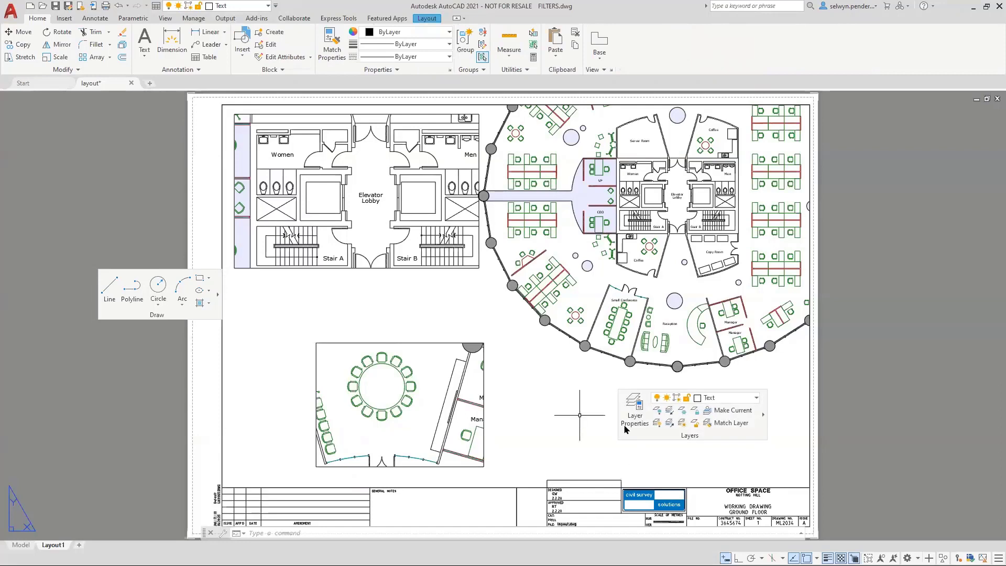
left_click(195, 20)
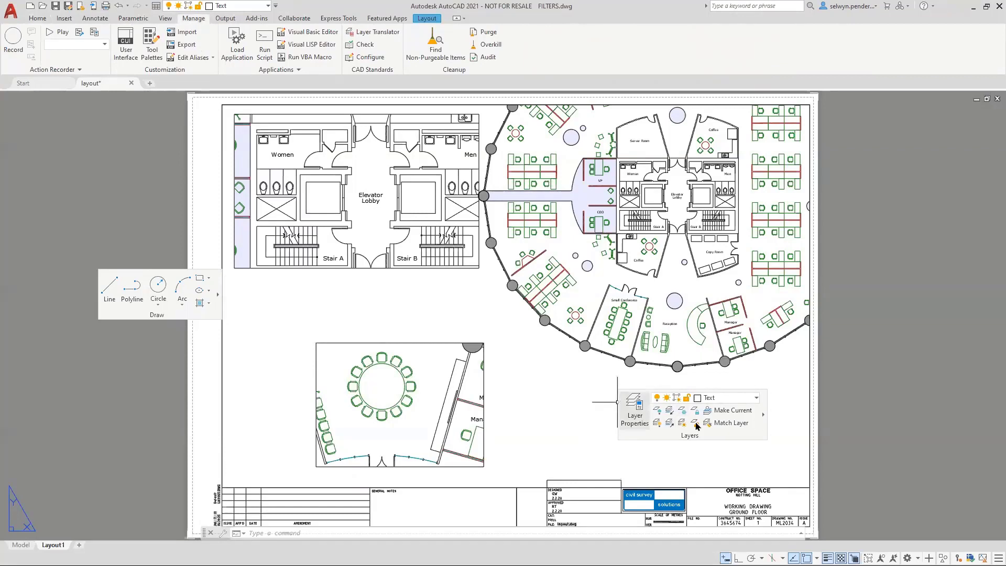
- Return the floating Layers and Draw panels to their places on the ribbon
mouse_move(768, 415)
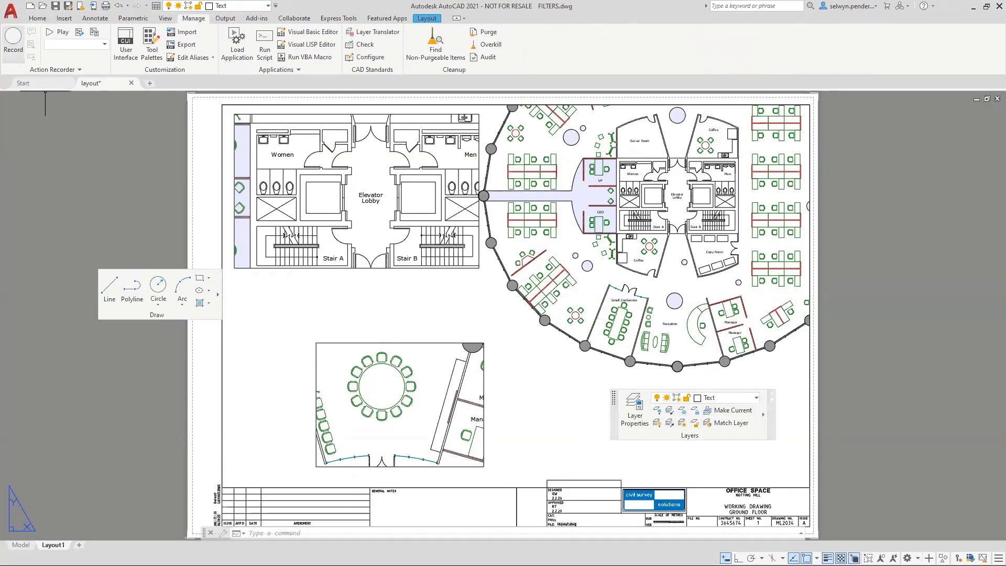
left_click(773, 399)
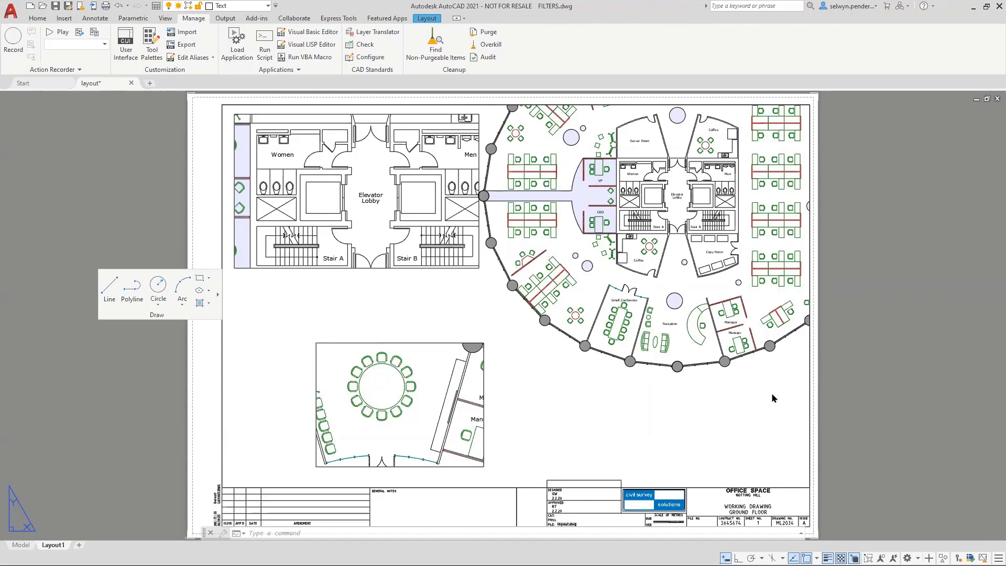
left_click(38, 21)
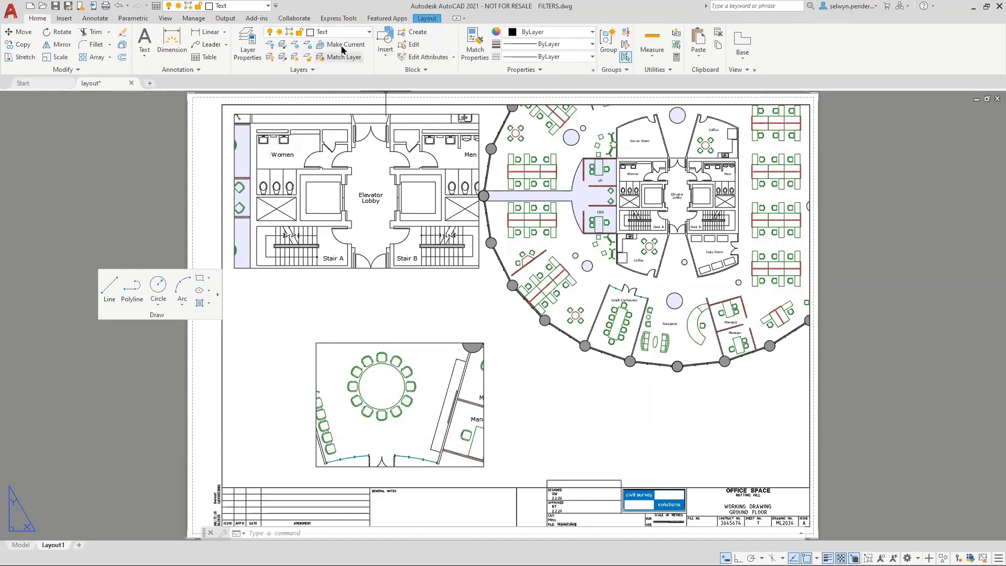
mouse_move(224, 281)
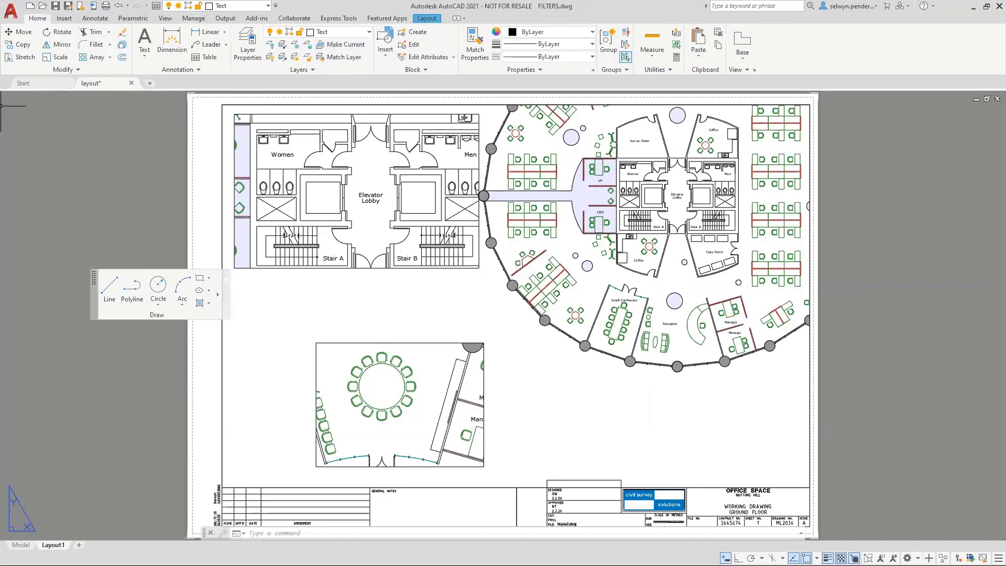
left_click(227, 275)
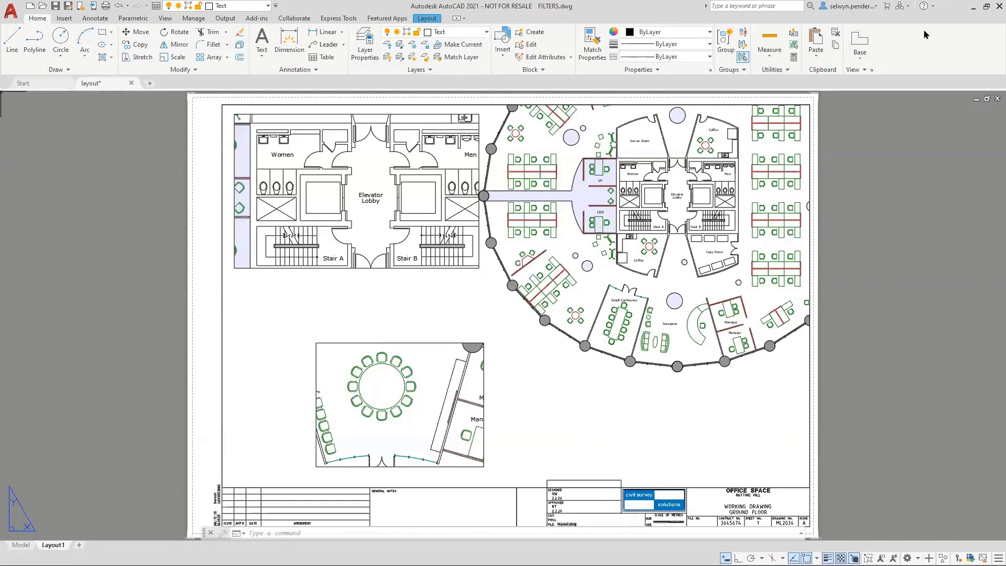
- View the Add-ins and Collaborate tools, and hide the Add-ins and Featured Apps tabs from the ribbon
left_click(374, 20)
left_click(257, 19)
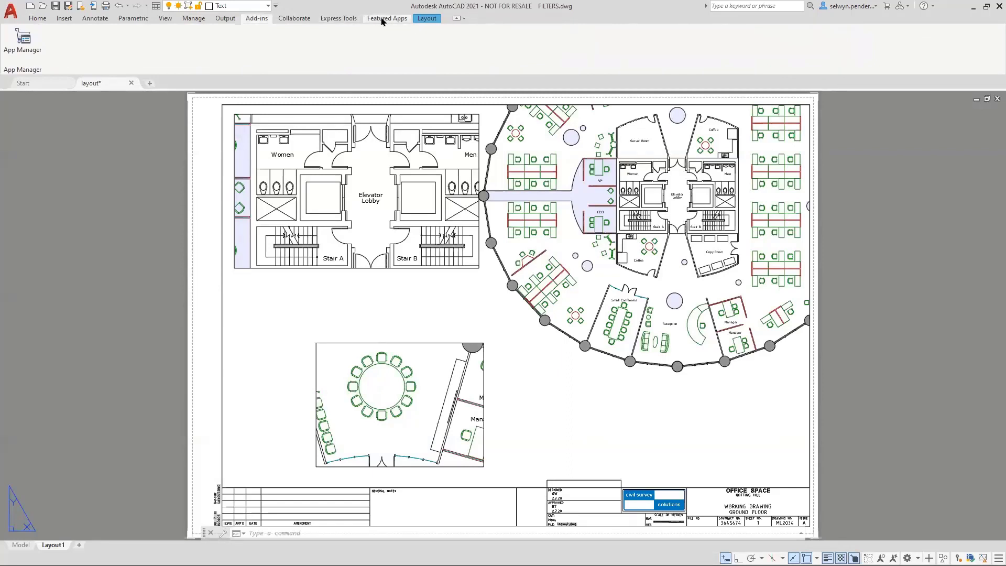
left_click(294, 19)
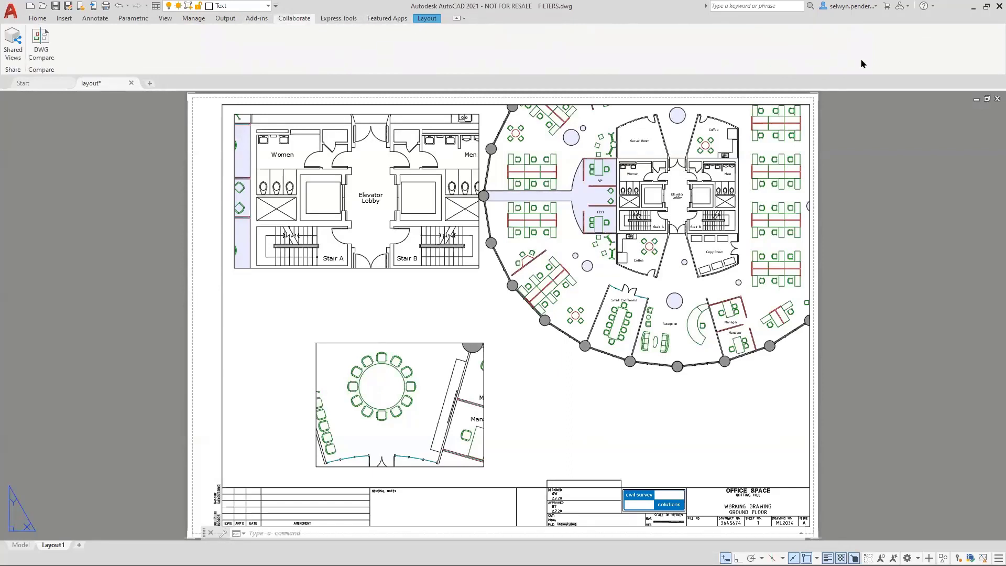
right_click(822, 45)
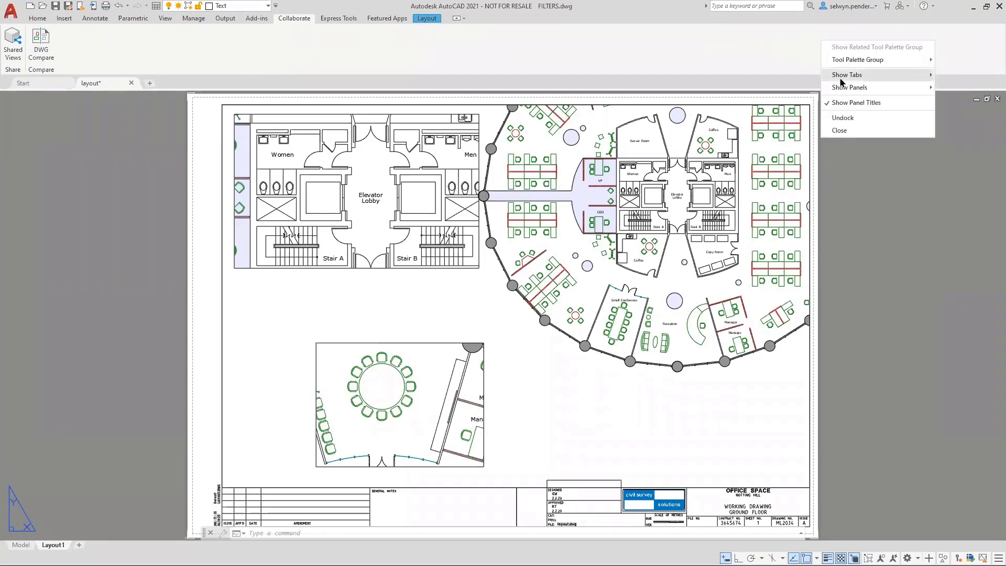
mouse_move(873, 78)
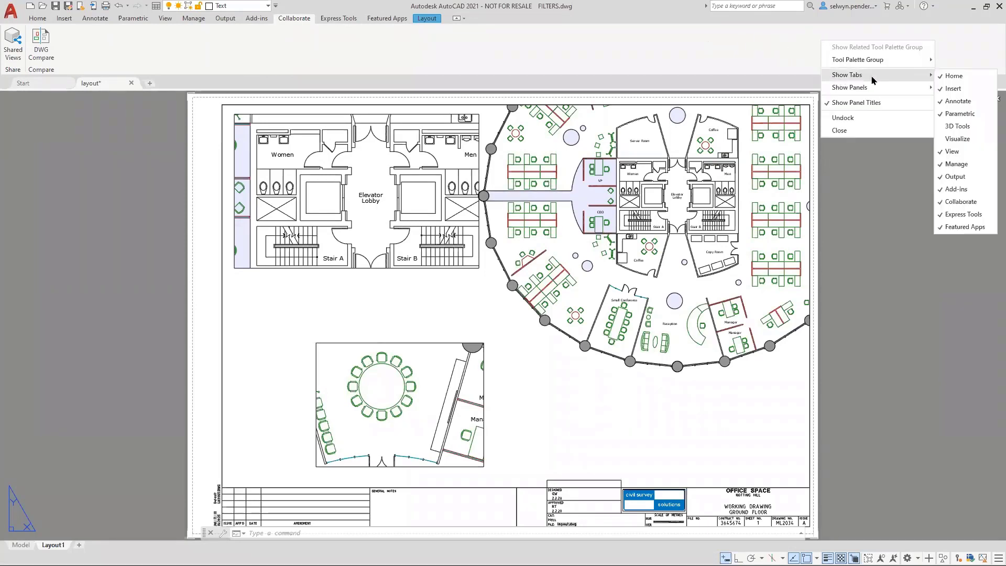
left_click(947, 192)
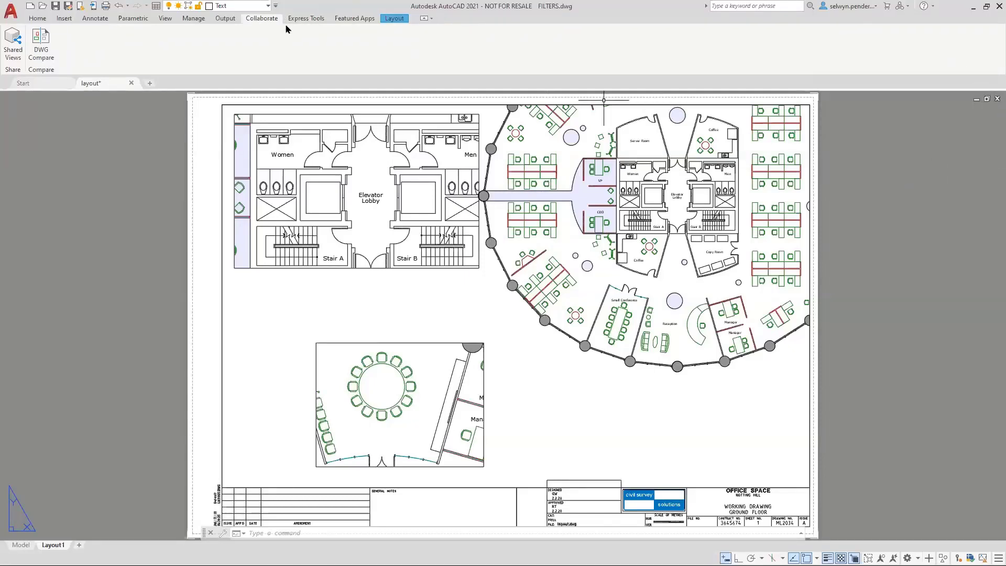
right_click(858, 58)
mouse_move(870, 90)
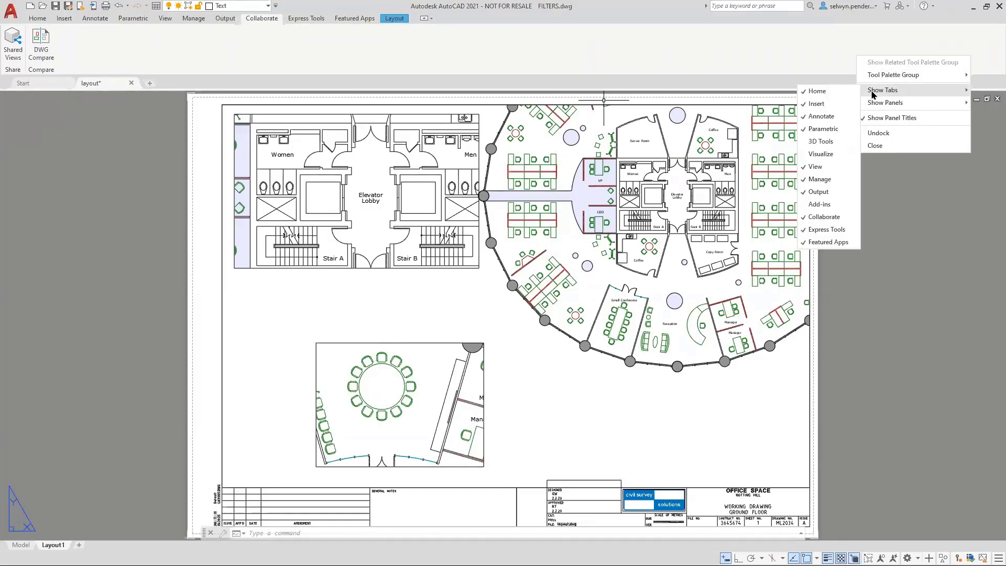
left_click(828, 242)
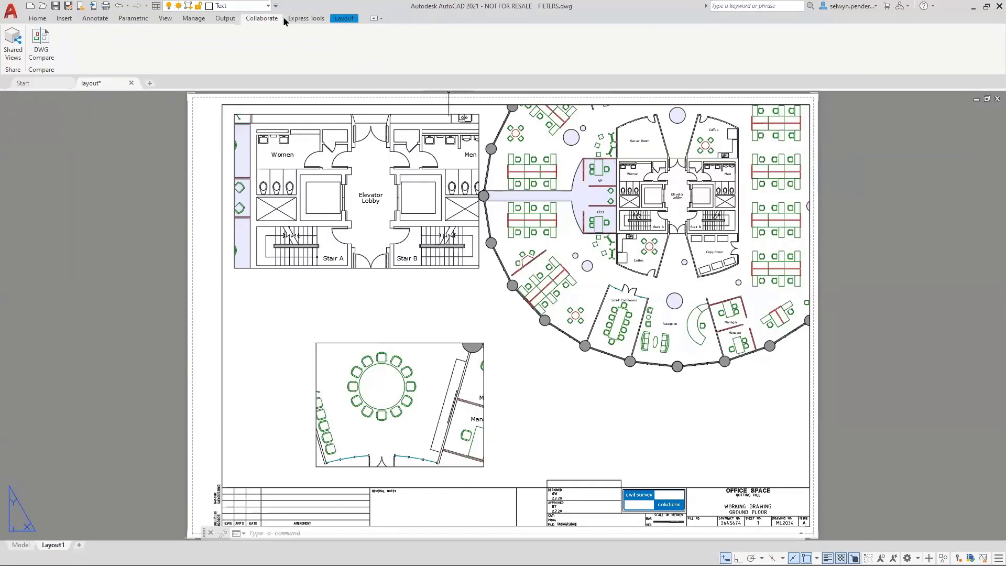
- Reorder the ribbon tabs so Annotate follows Home, with Manage placed directly between Annotate and Insert
left_click(38, 19)
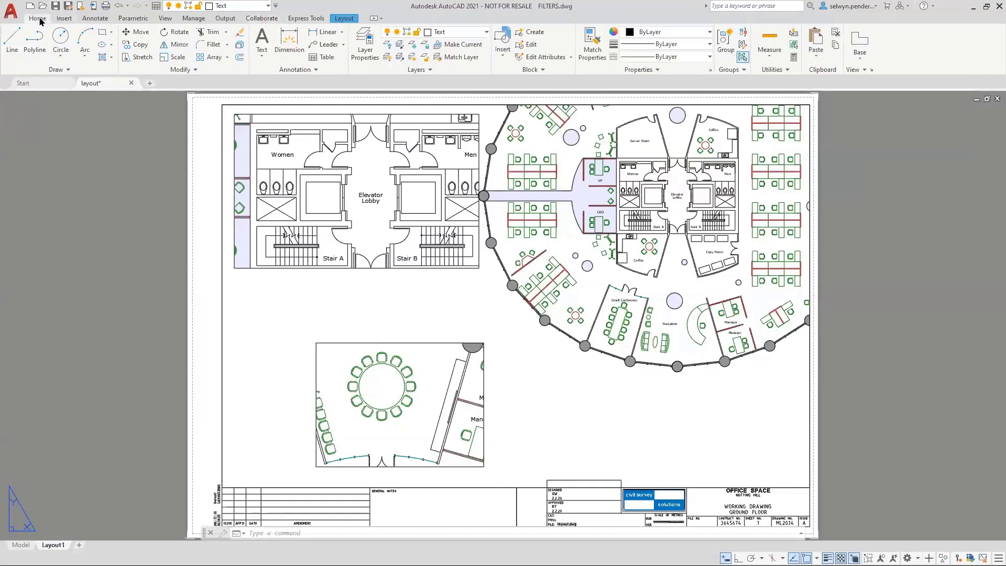
mouse_move(66, 22)
left_mouse_down()
mouse_move(287, 22)
mouse_move(60, 21)
mouse_move(100, 20)
left_mouse_up()
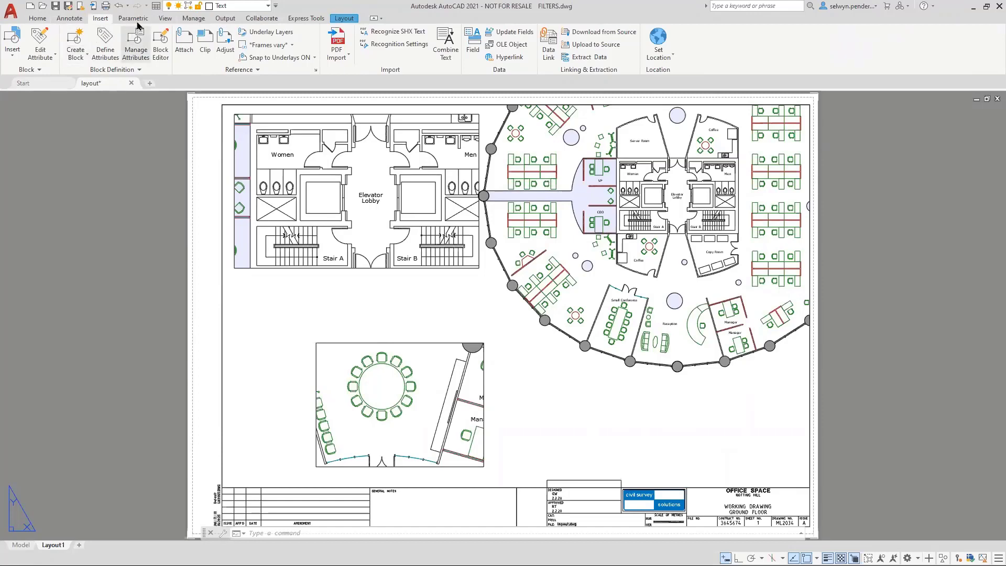
left_click(39, 20)
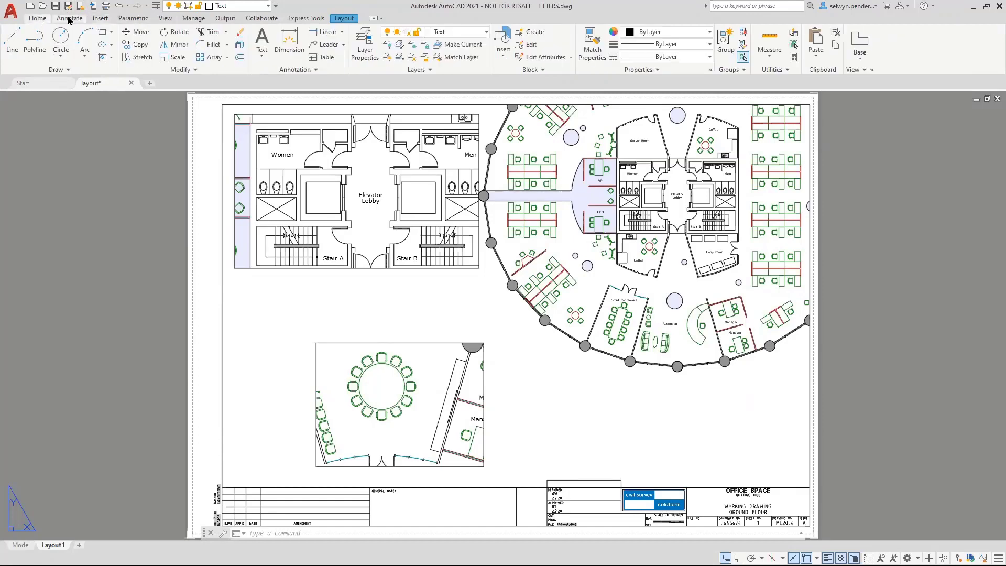
left_click(69, 19)
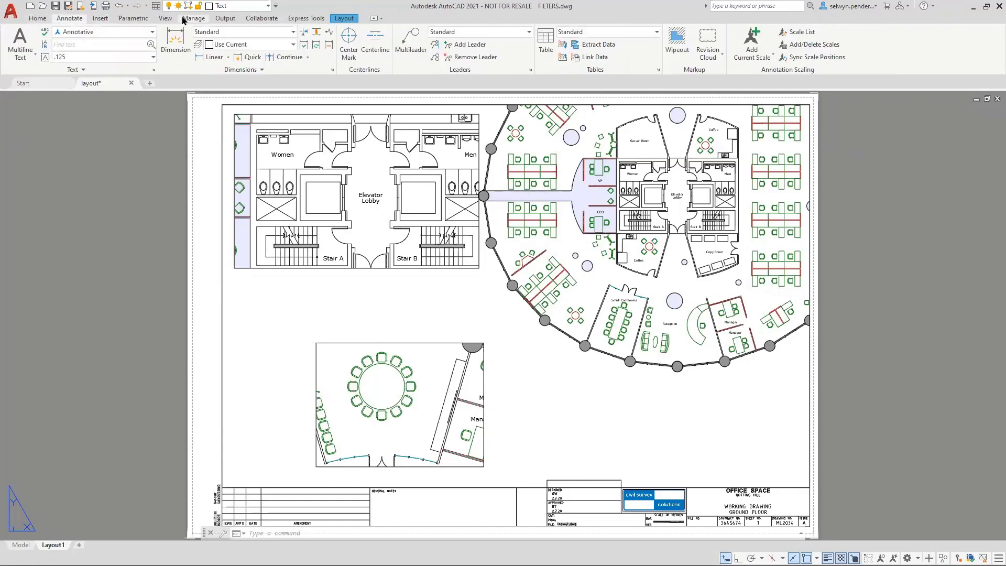
left_click_drag(194, 19, 92, 19)
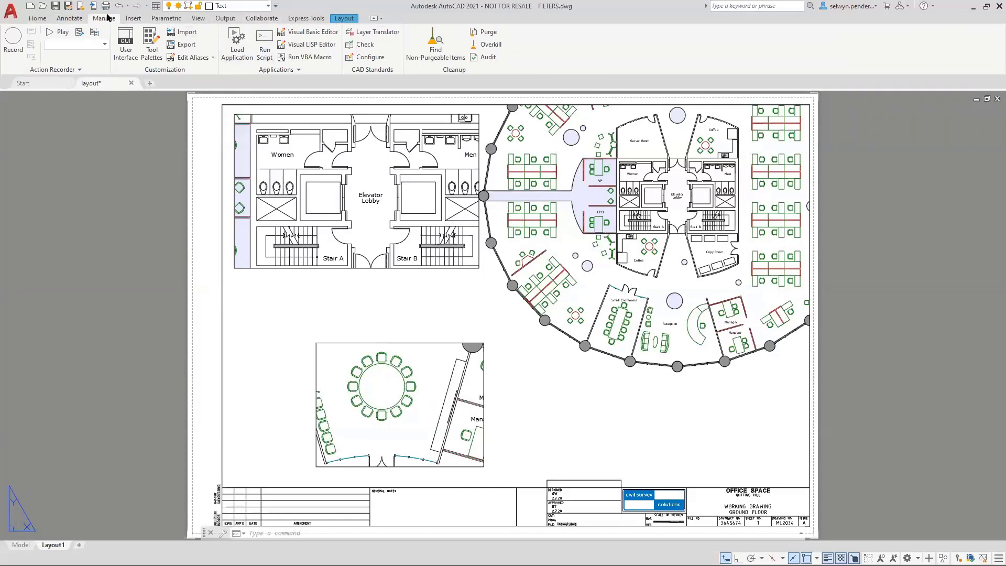
- Switch back and forth among the Home, Annotate and Manage tools to review the new ribbon tab order
left_click(37, 18)
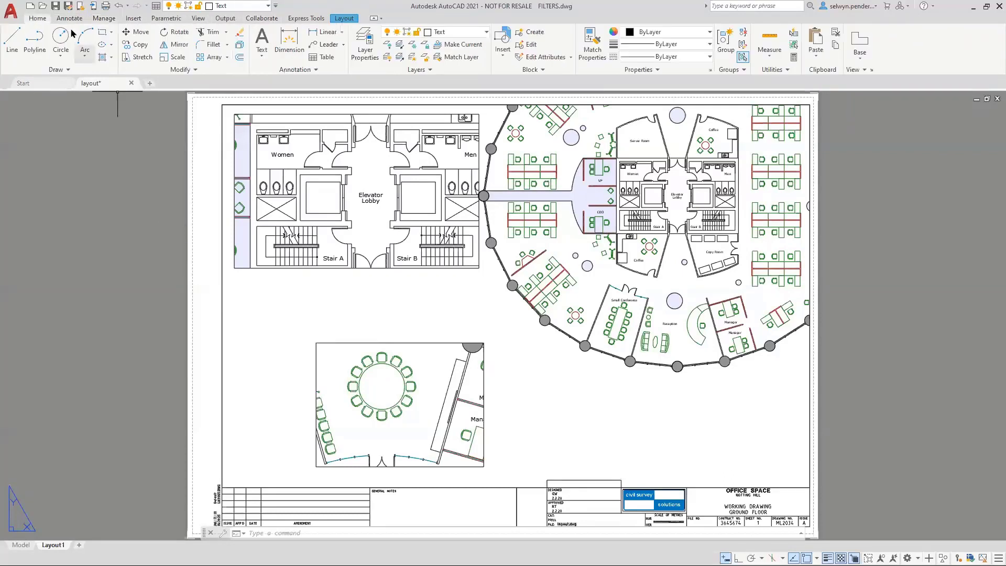
left_click(111, 21)
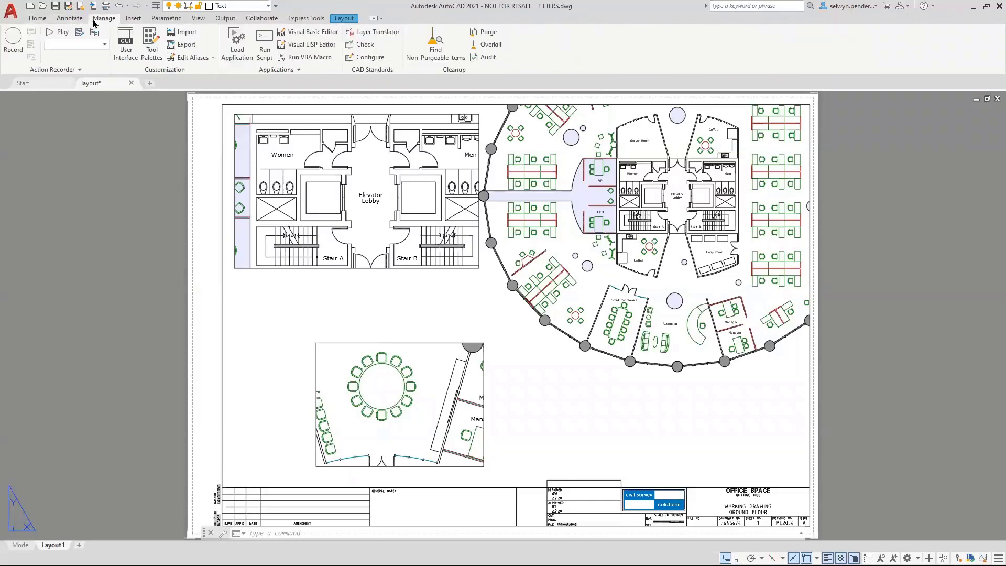
left_click(65, 20)
left_click(47, 20)
left_click(68, 20)
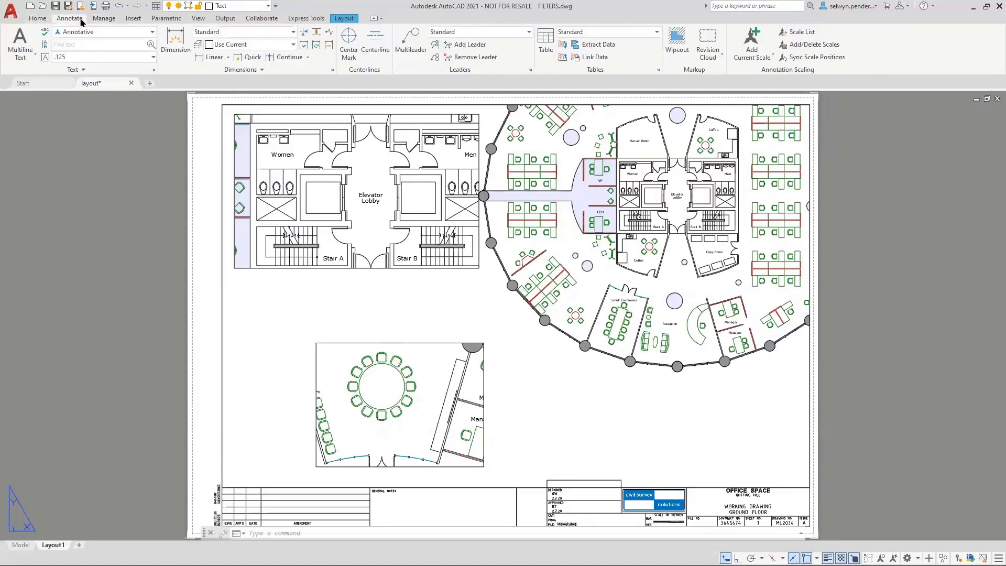
left_click(104, 20)
left_click(68, 20)
left_click(38, 19)
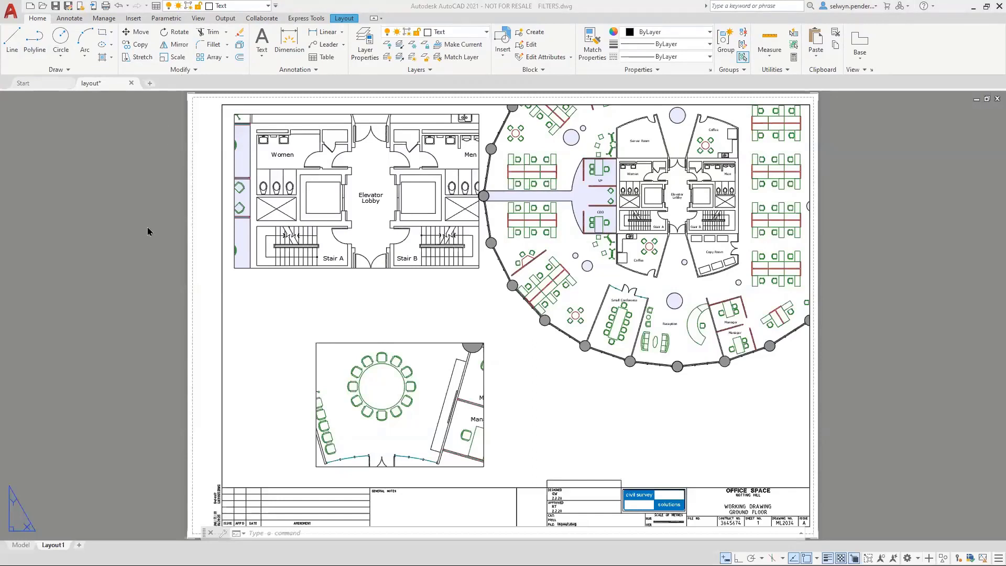
- Start recording an action macro, stop the recording and discard the macro without saving it
left_click(103, 18)
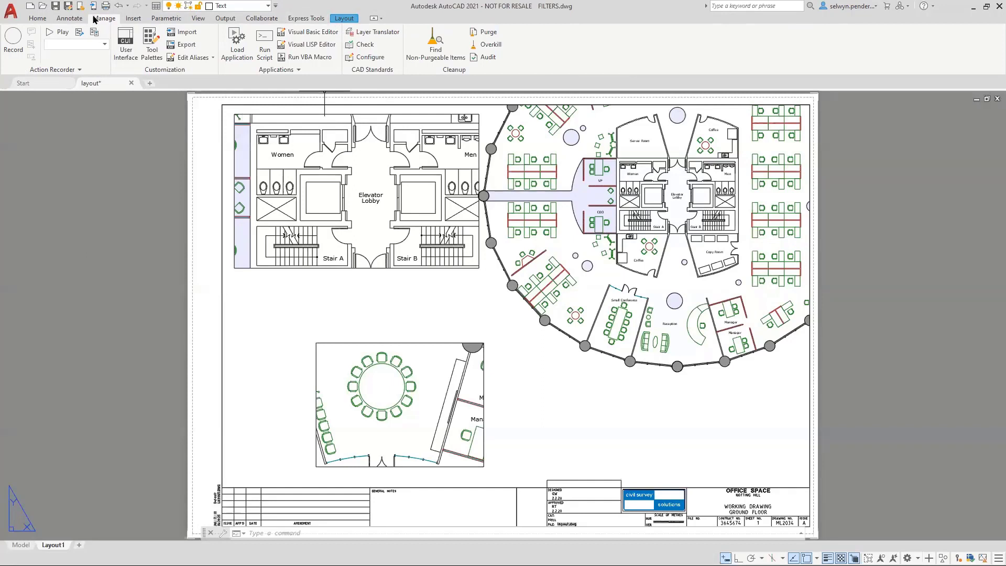
left_click(12, 38)
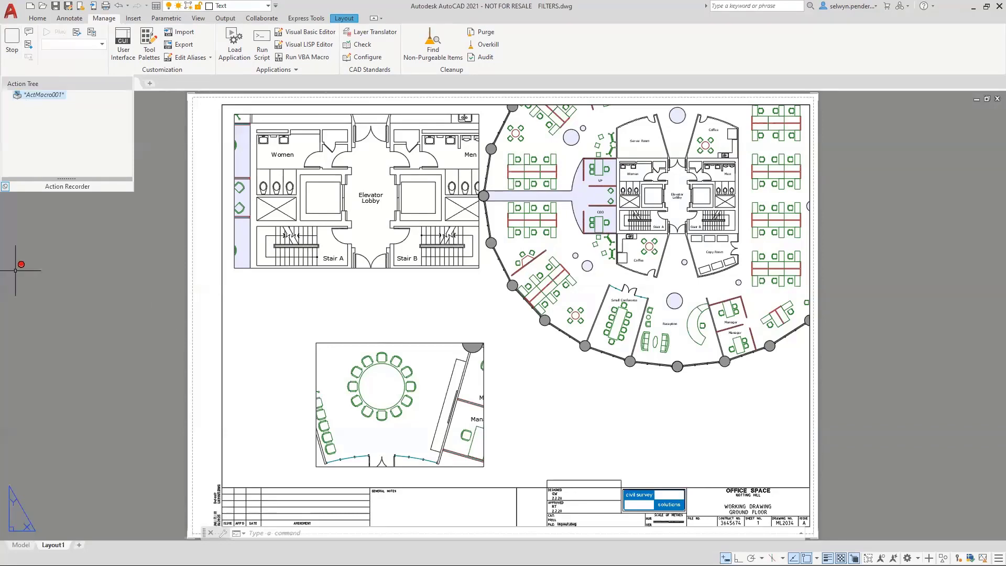
left_click(12, 39)
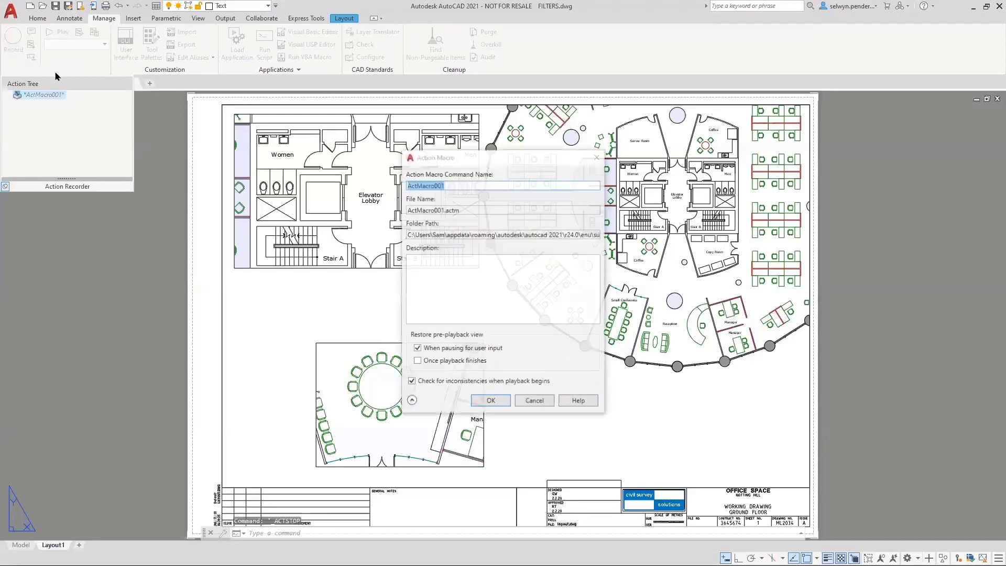
left_click(525, 405)
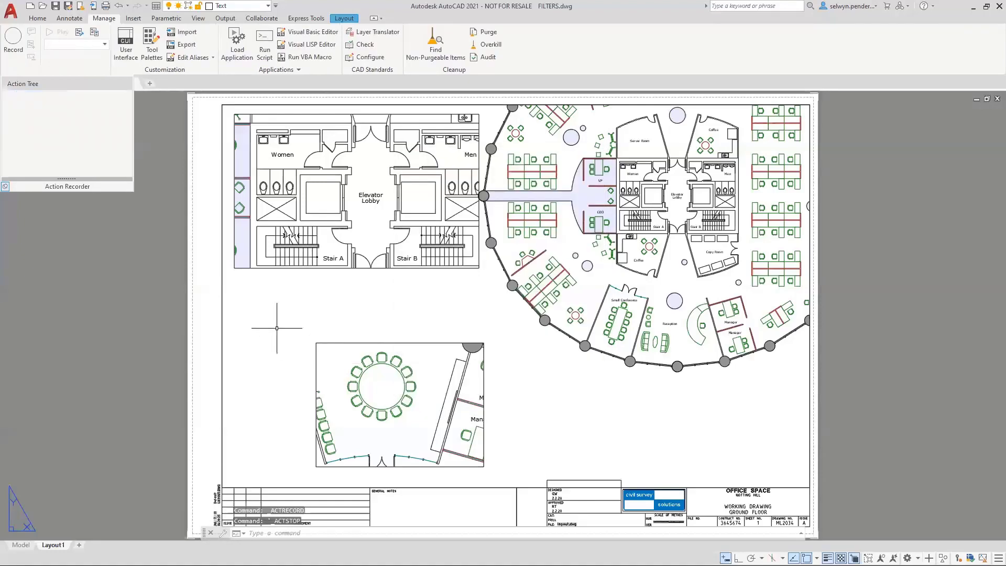
key("Escape")
- Open the Layer Properties Manager with the LAYER command, select the A-wall-core layer, reposition the palette and close it
type("LAYER")
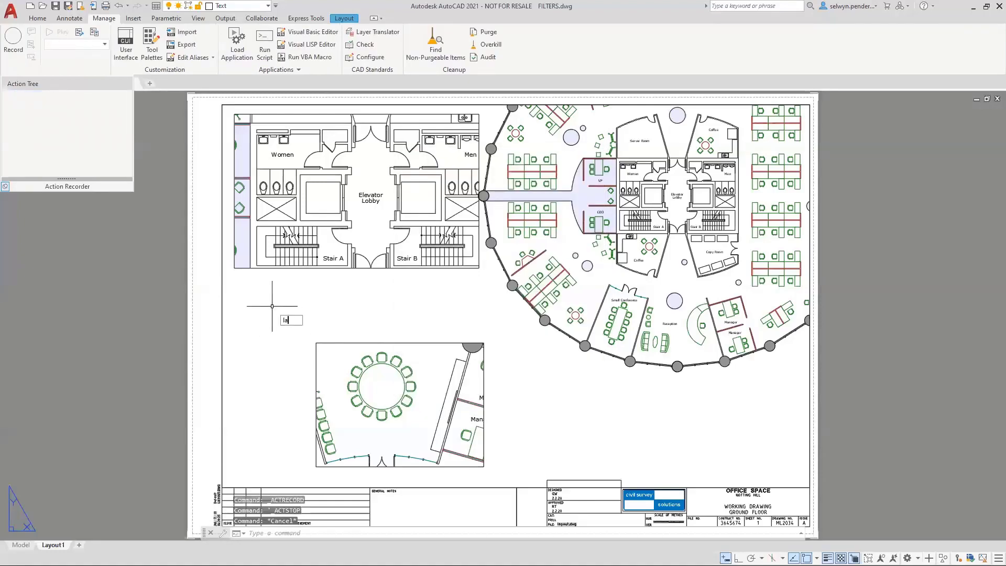
key("Return")
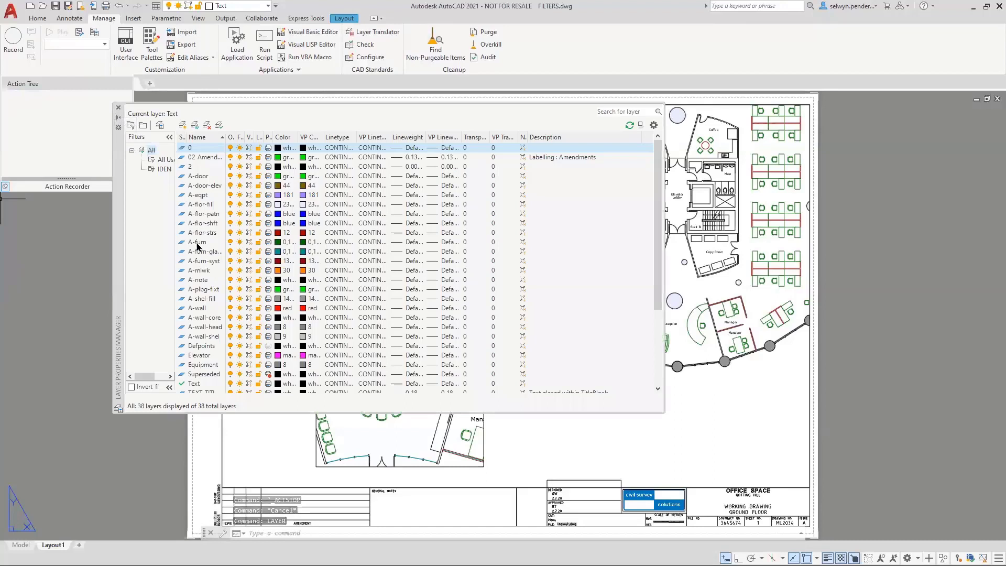
left_click(212, 318)
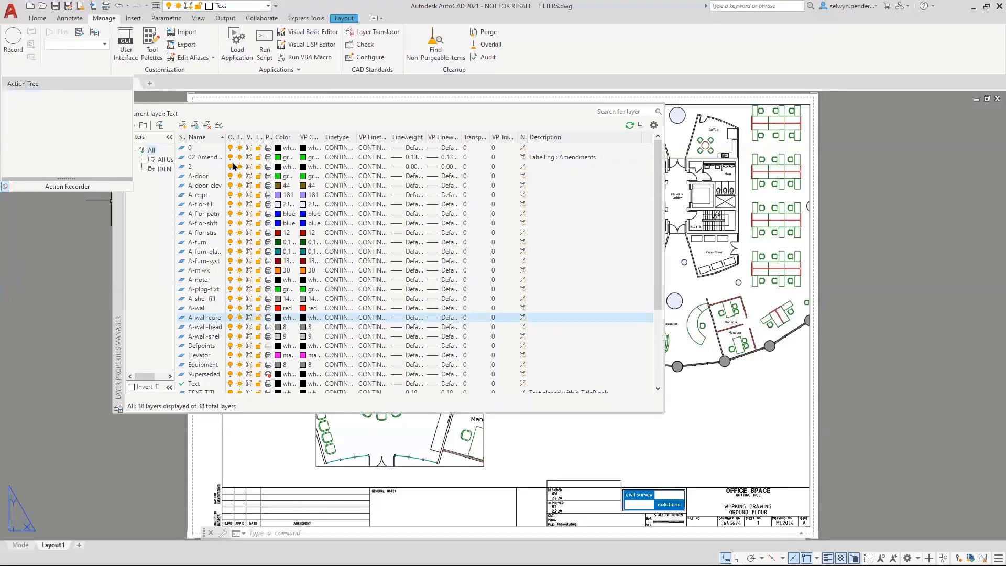
left_click_drag(117, 312, 254, 351)
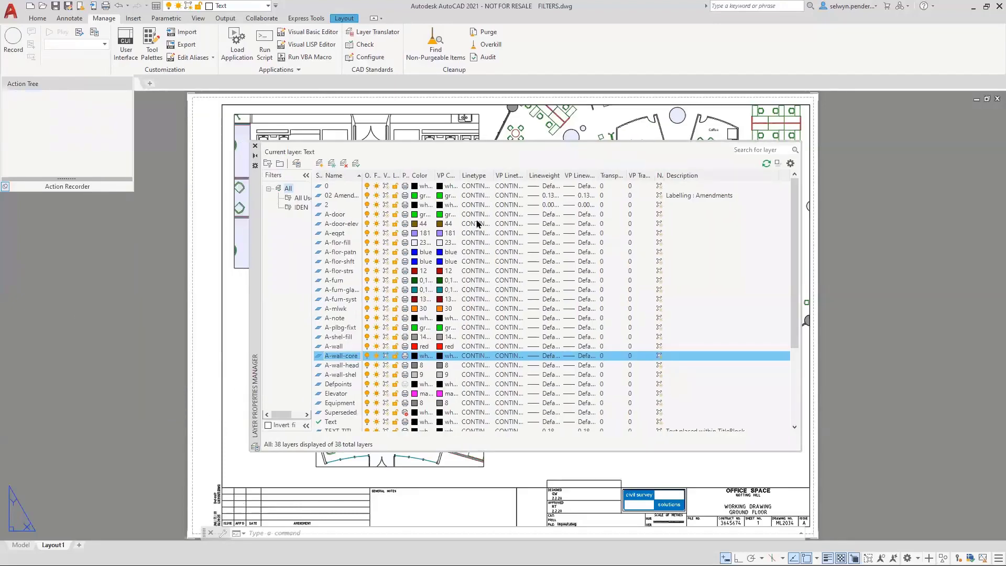
left_click(255, 145)
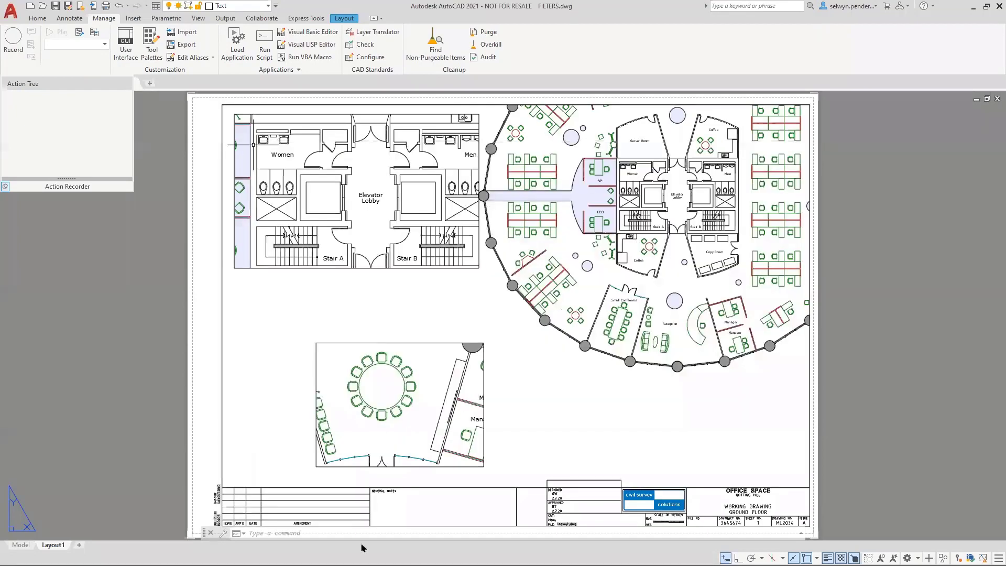
- Open the plot dialog by running the PLOT command and dismiss it without plotting
left_click(315, 533)
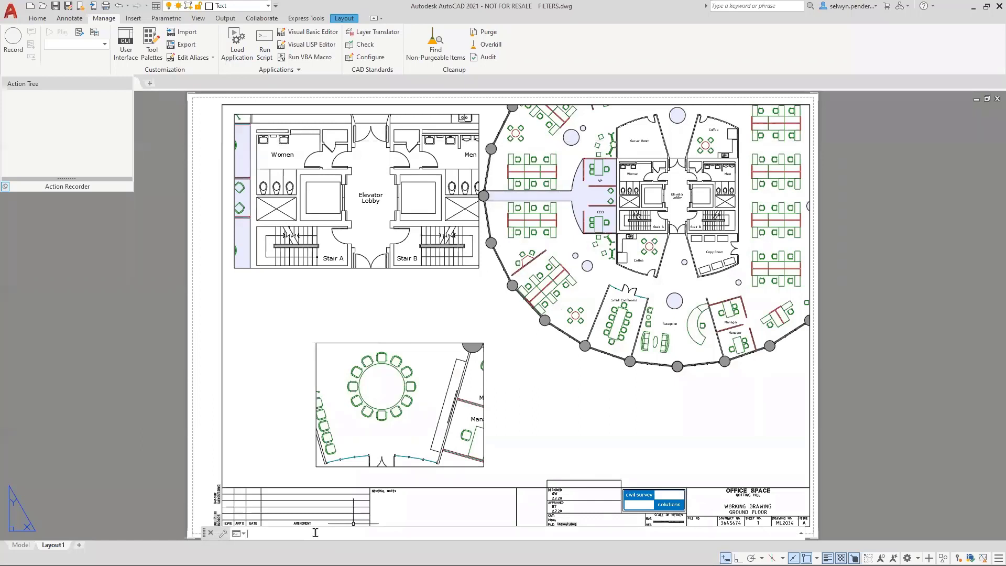
type("plot")
key("Return")
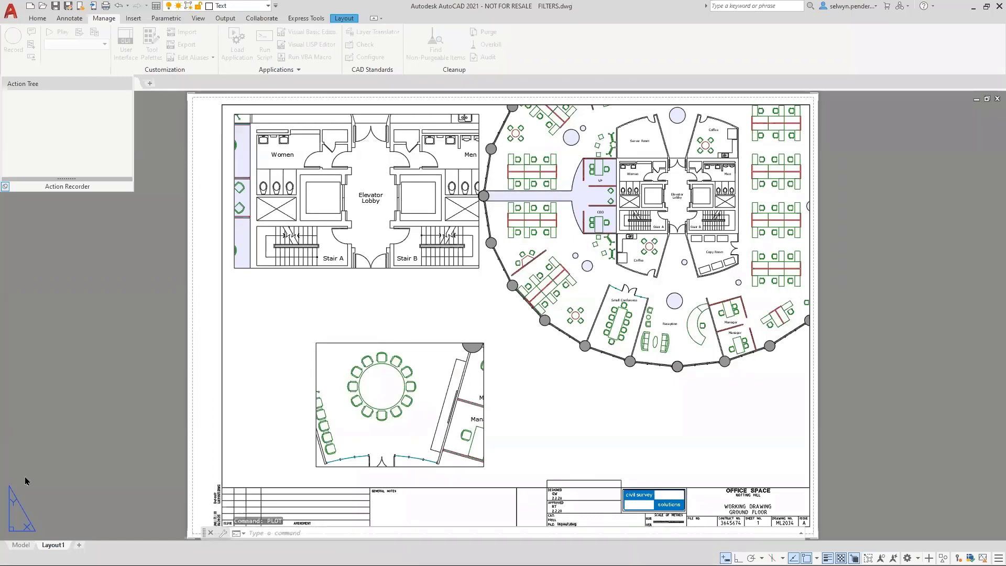
left_click(604, 411)
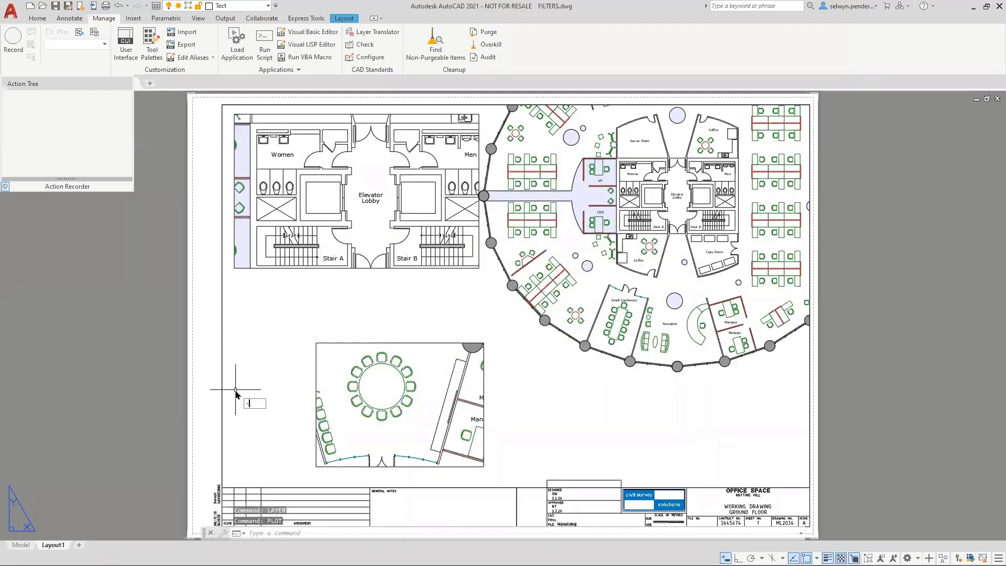
- Start the command-line version of plotting with -PLOT and cancel it at the detailed plot configuration question
type("-plot")
key("Return")
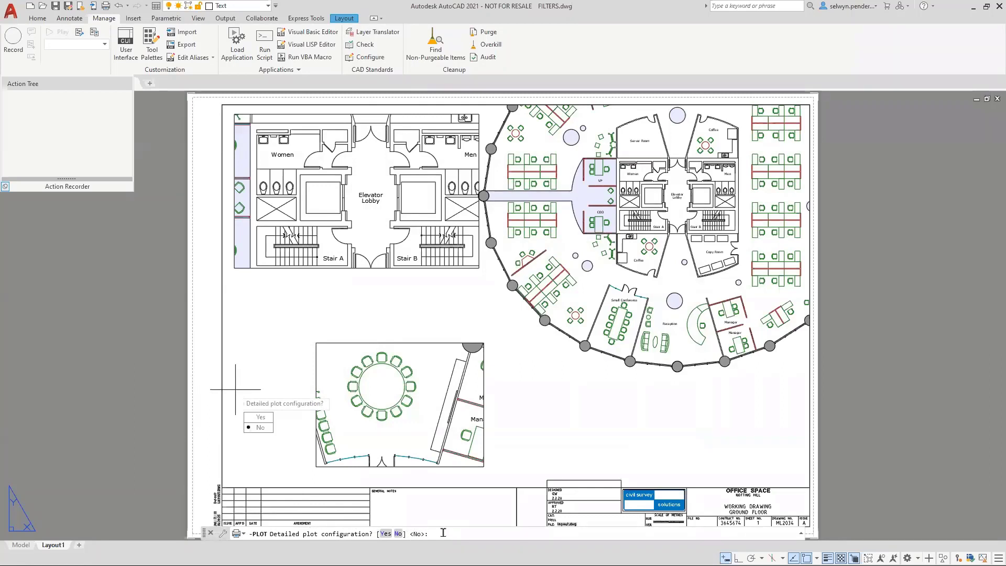
key("Escape")
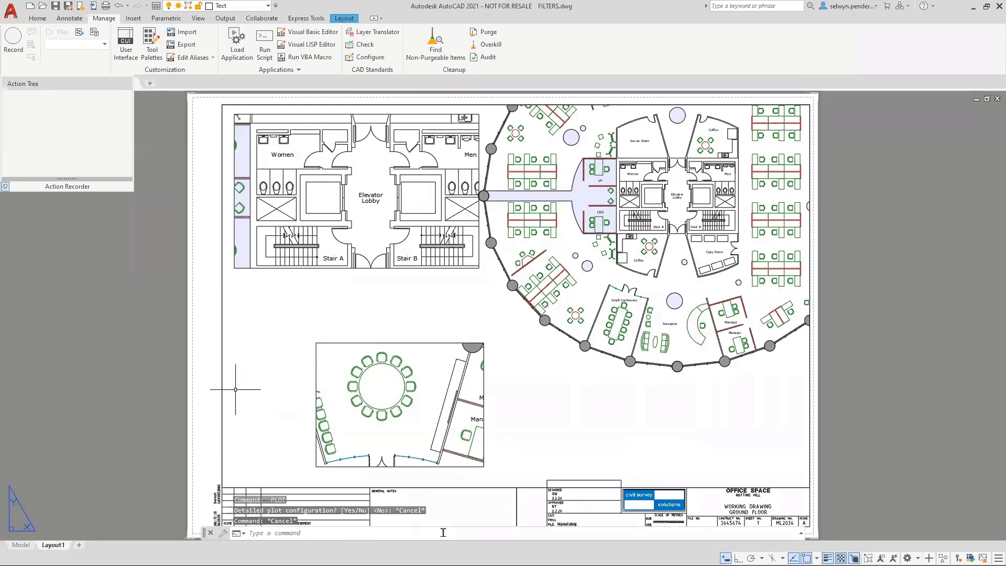
- Start the command-line version of the layer command with -LAYER and cancel it at its list of options
type("-")
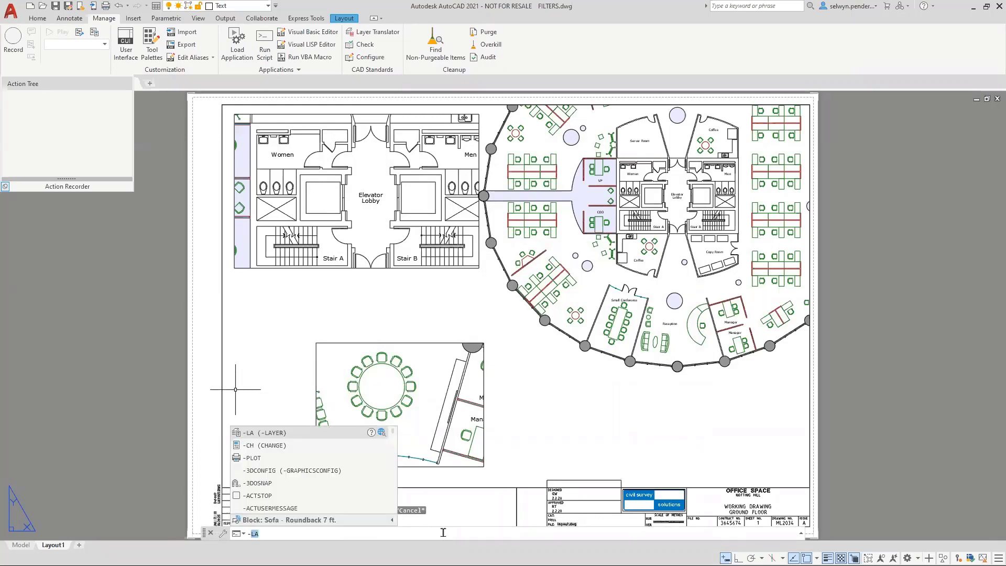
type("LAYER")
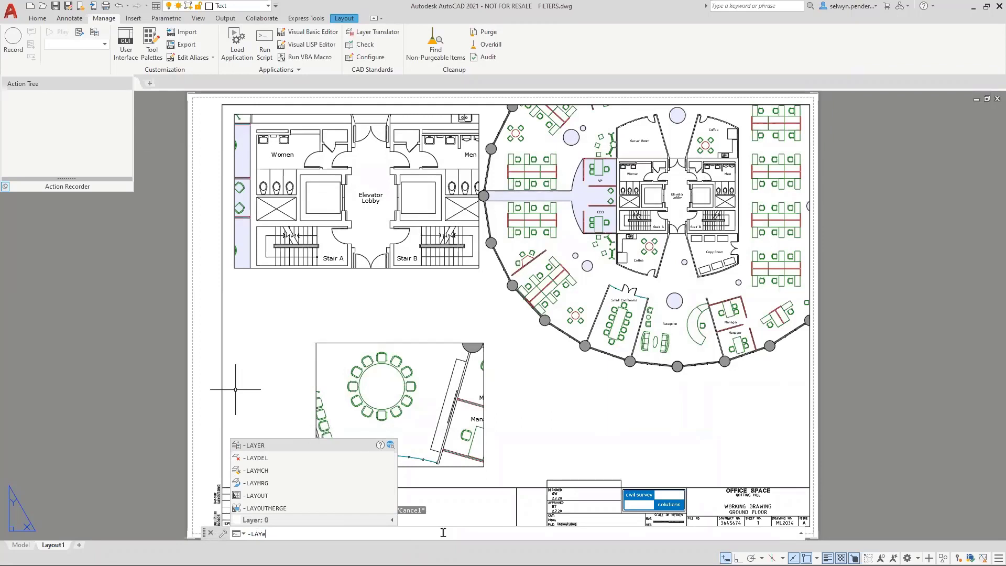
key("Return")
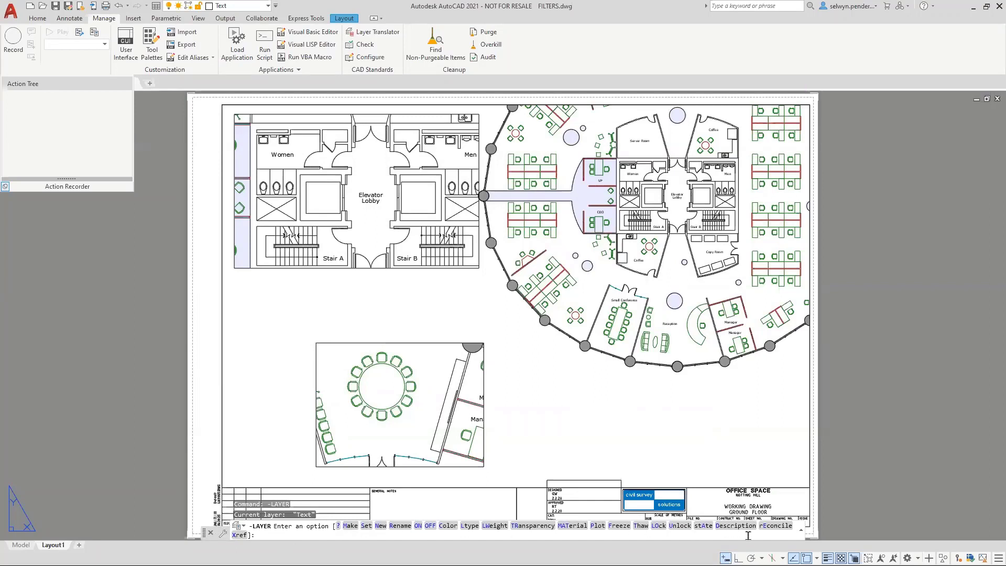
right_click(211, 459)
key("Escape")
key("Escape")
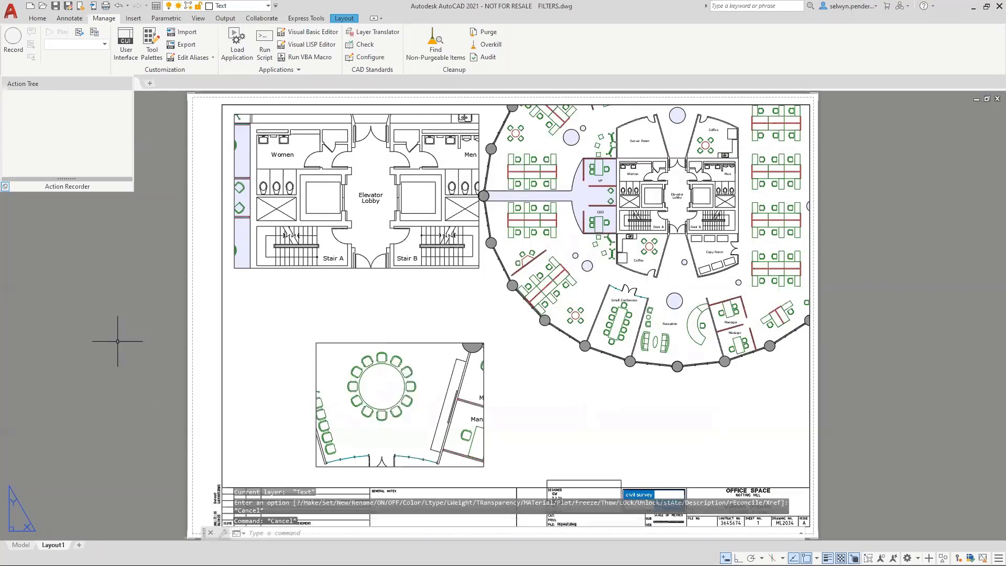
- Start recording an action macro and make a new current layer named test with the -LAYER command
left_click(13, 44)
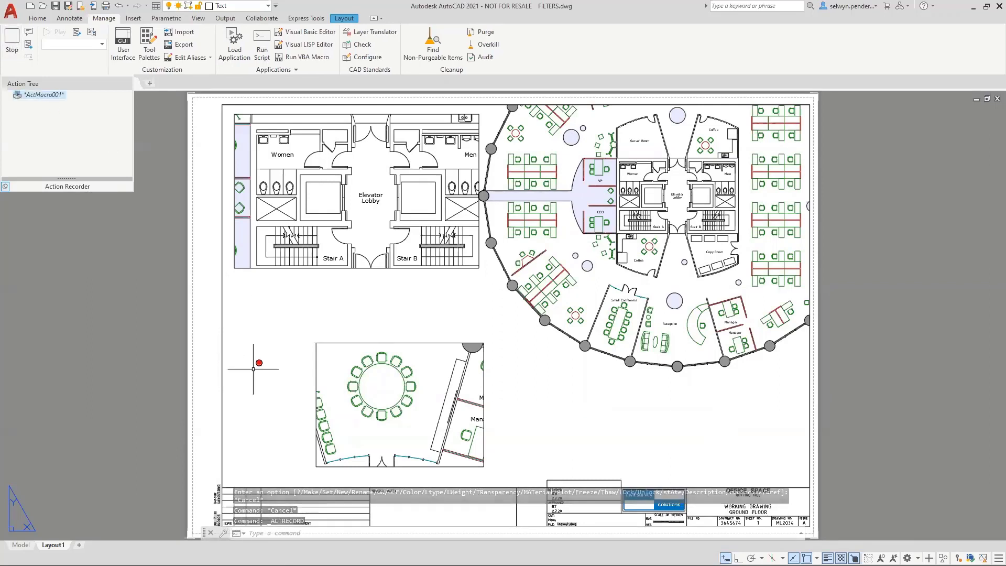
type("-LAYER")
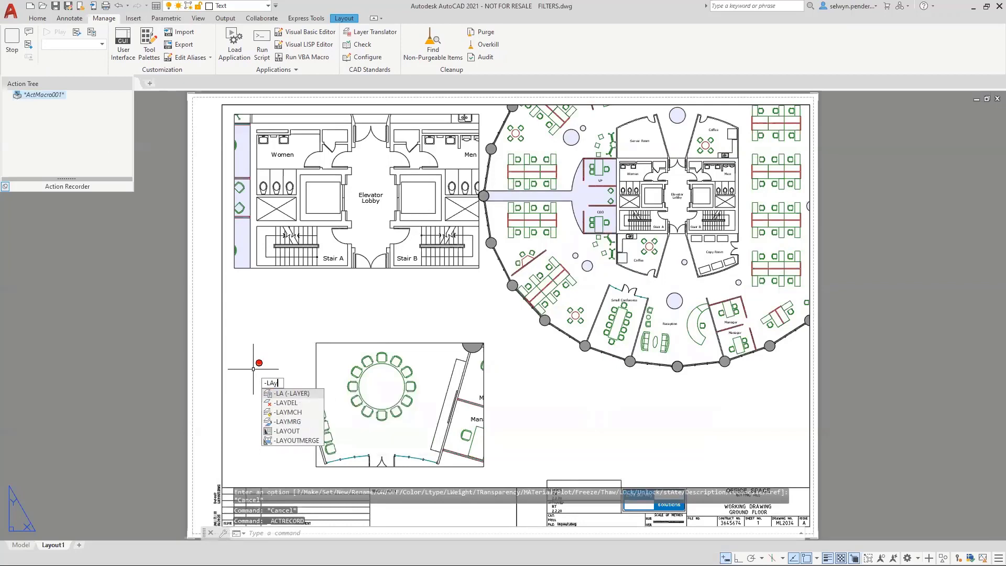
key("Return")
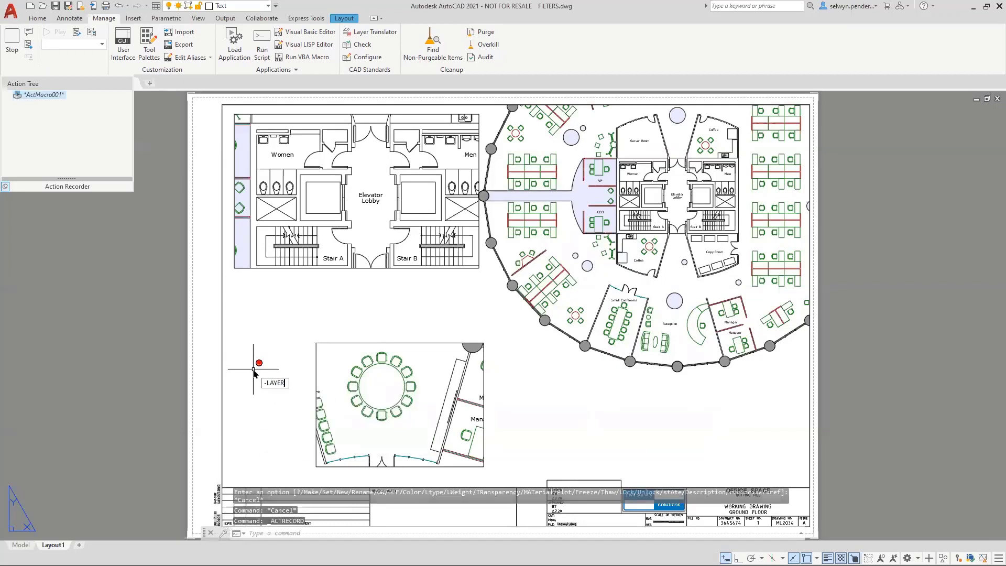
type("m")
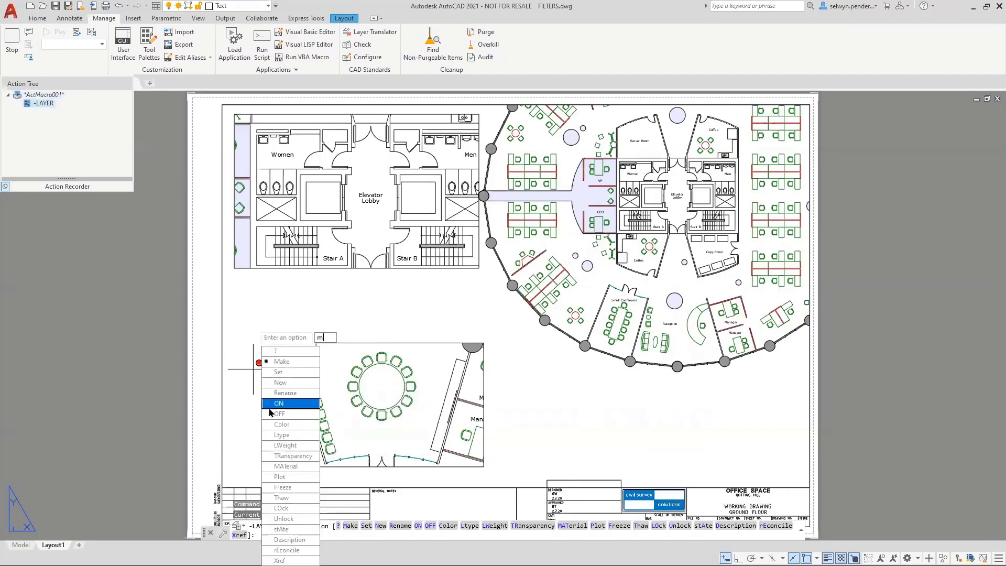
key("Return")
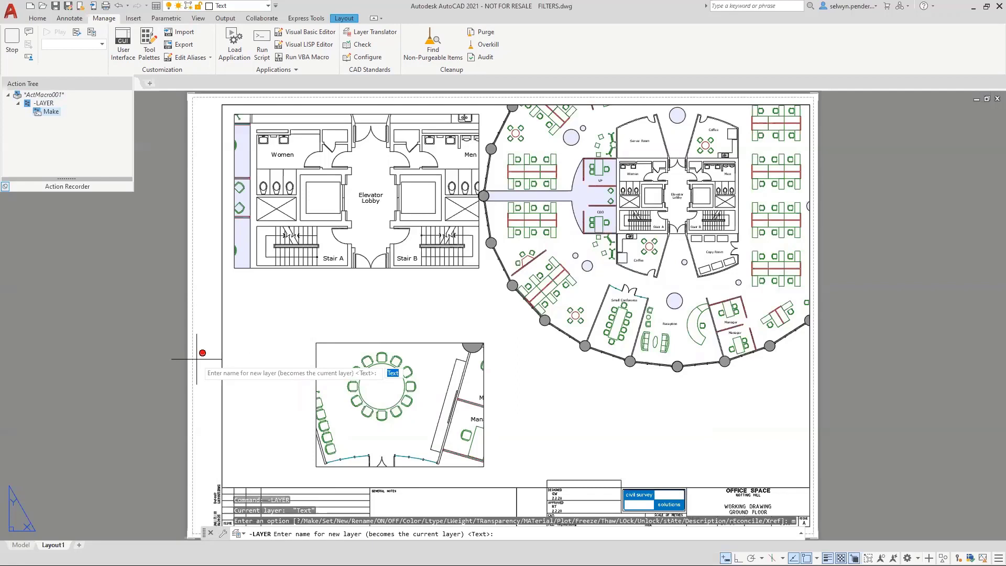
type("test")
key("Return")
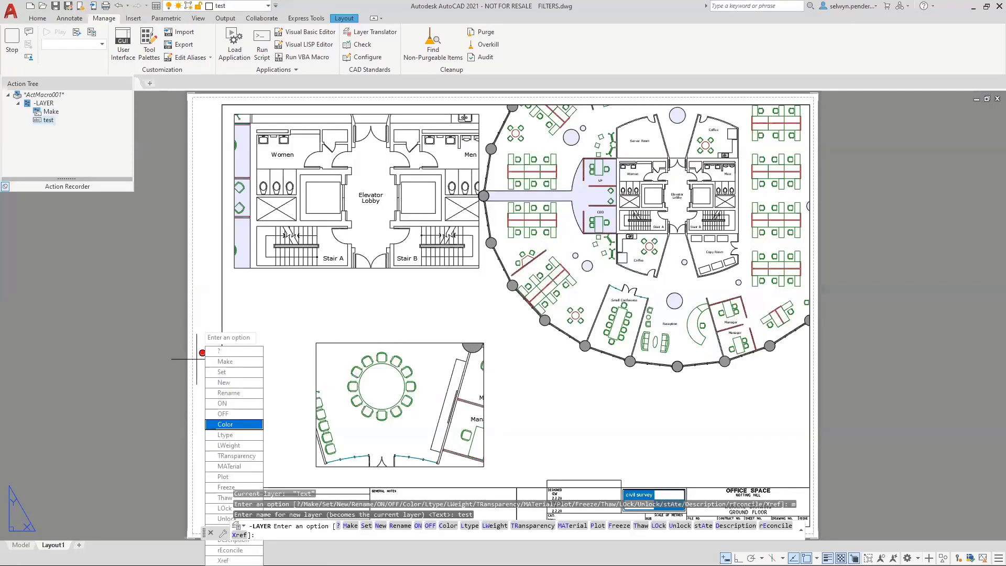
- Set the test layer's color to red, recording the current default value for the layer name, and end the layer command
left_click(233, 424)
type("red")
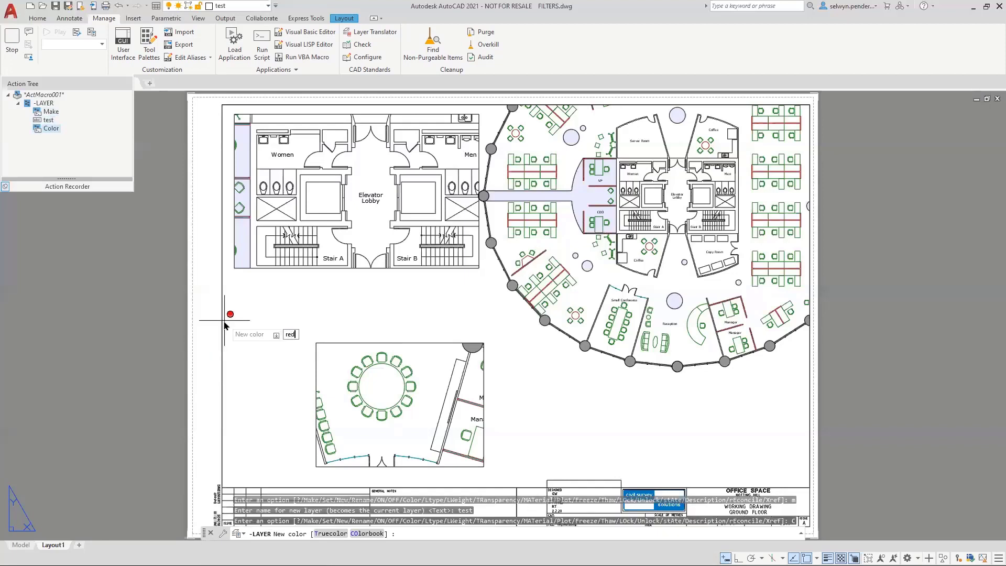
key("Return")
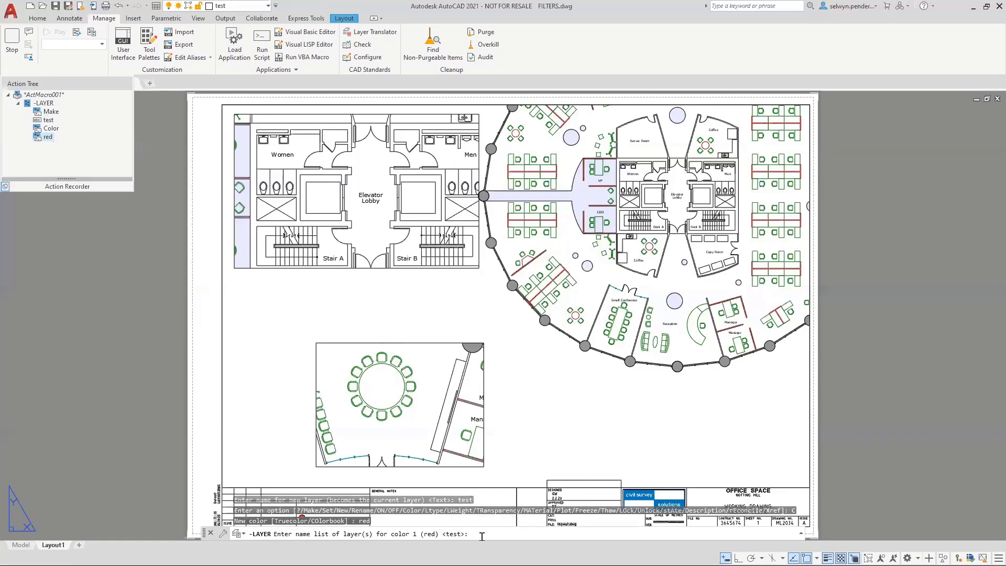
key("Return")
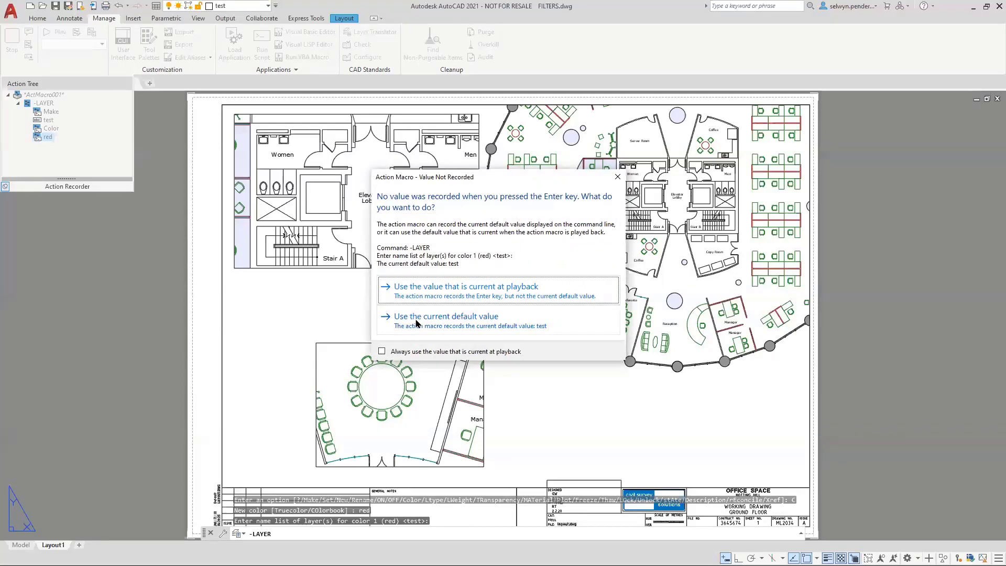
left_click(418, 319)
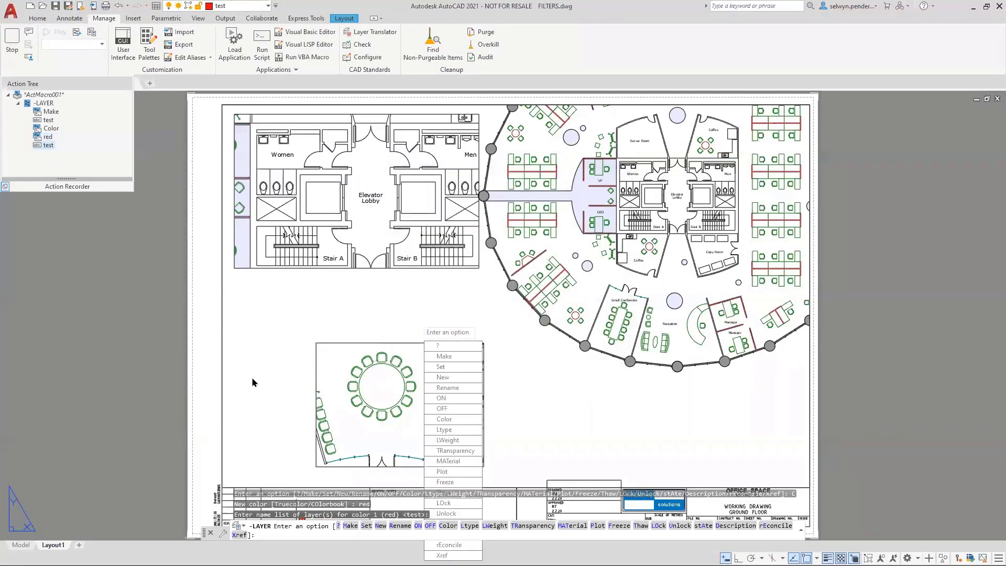
key("Return")
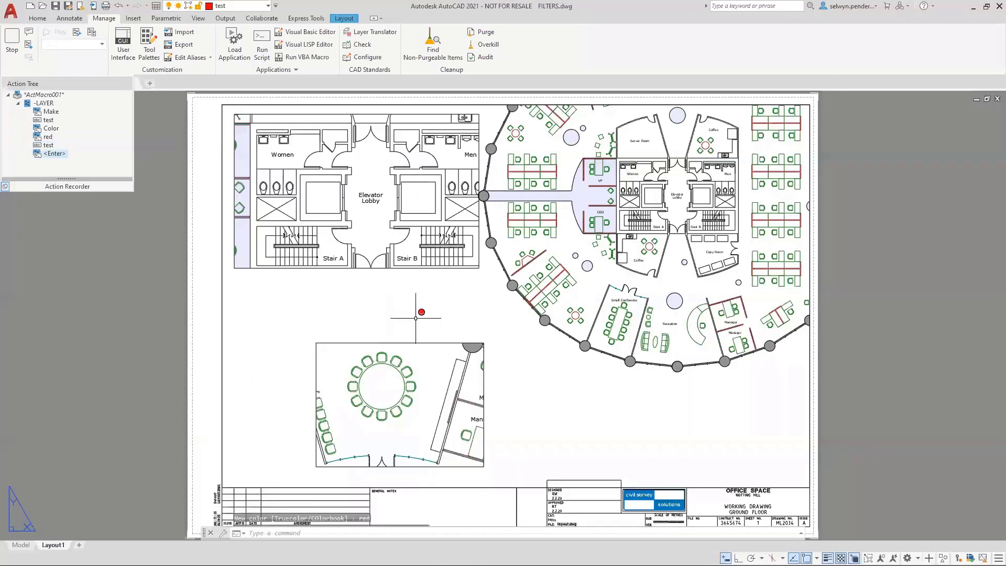
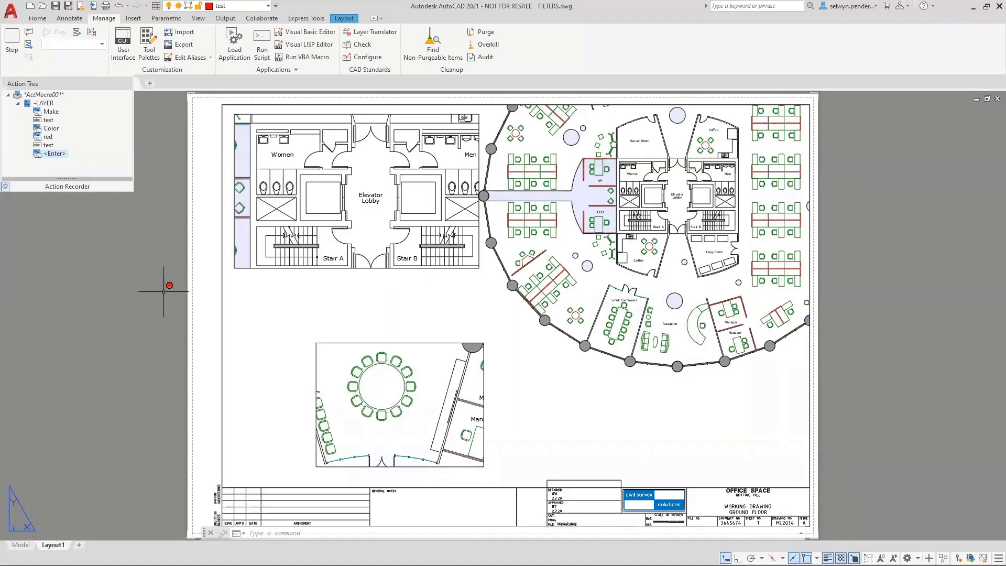
type("line")
key("Return")
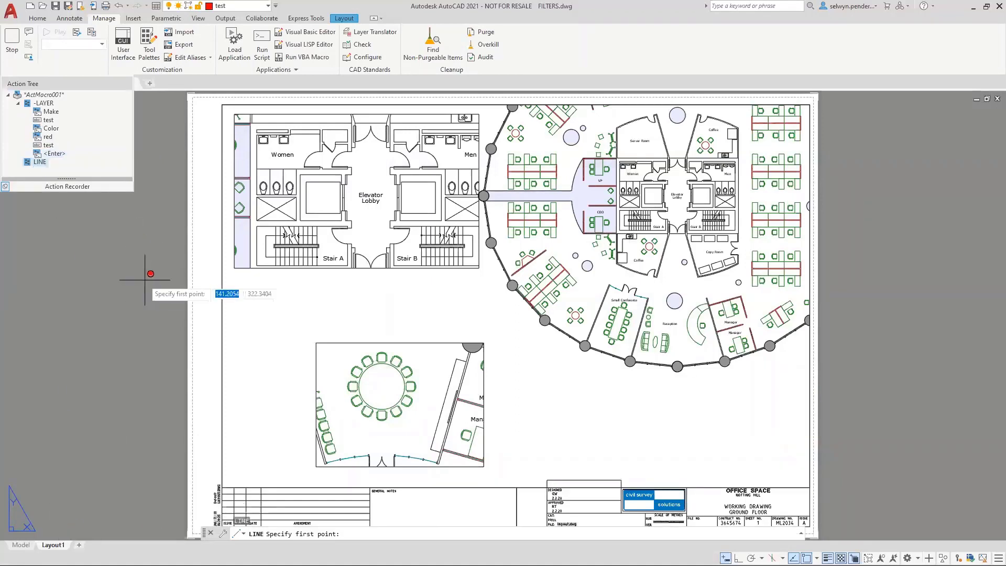
left_click(140, 271)
left_click(54, 351)
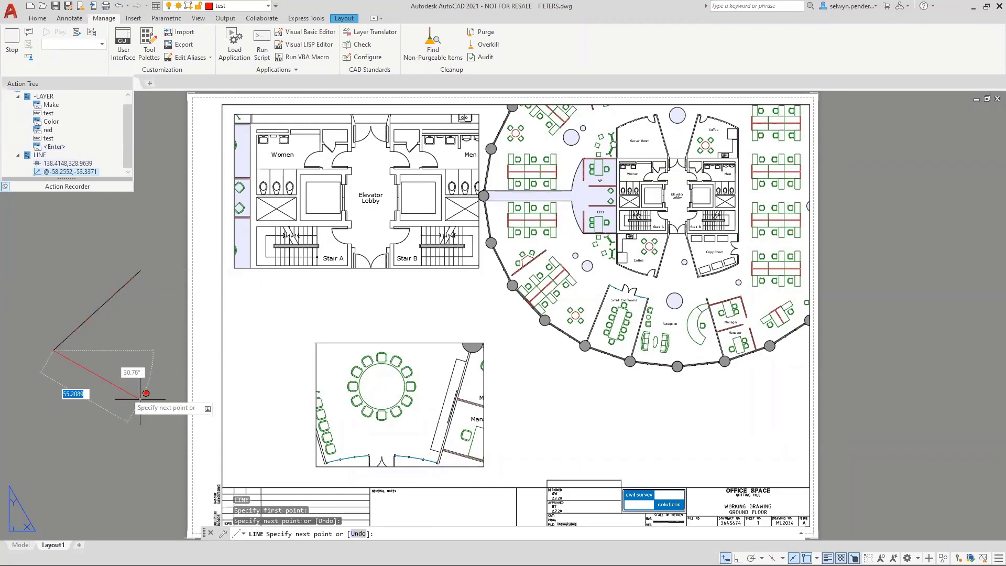
left_click(178, 415)
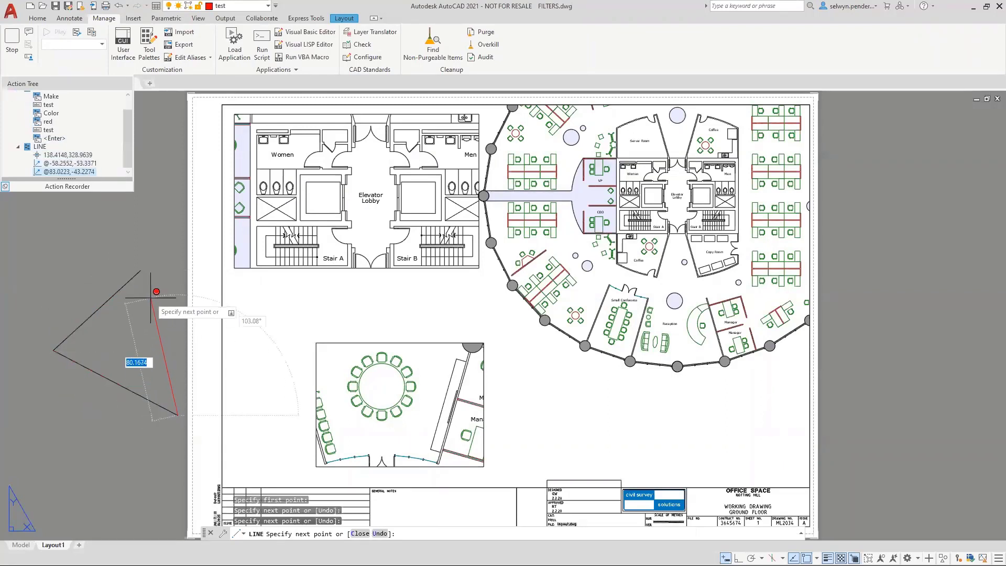
type("c")
key("Return")
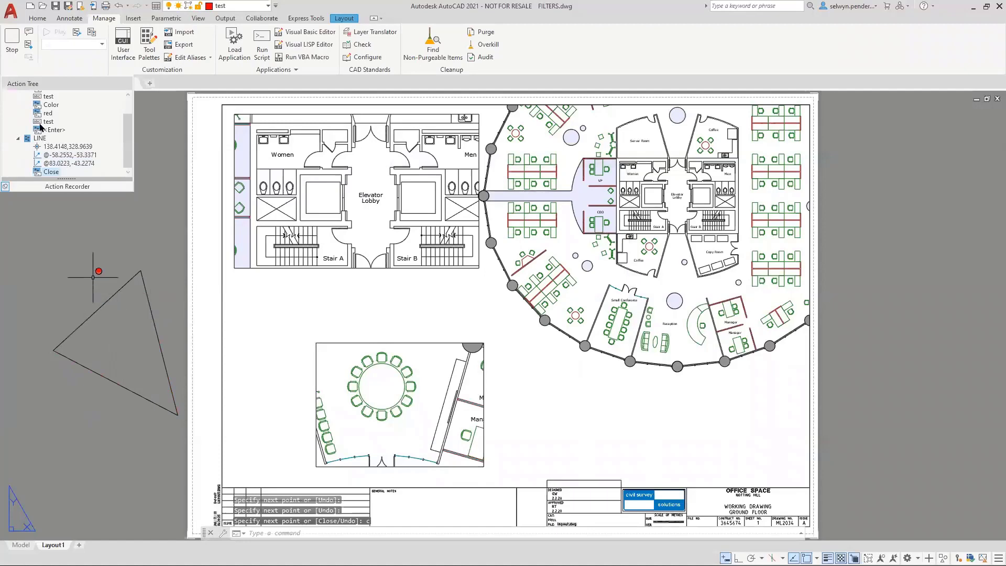
- Stop the action recording and save the macro under the command name 3lines
left_click(9, 32)
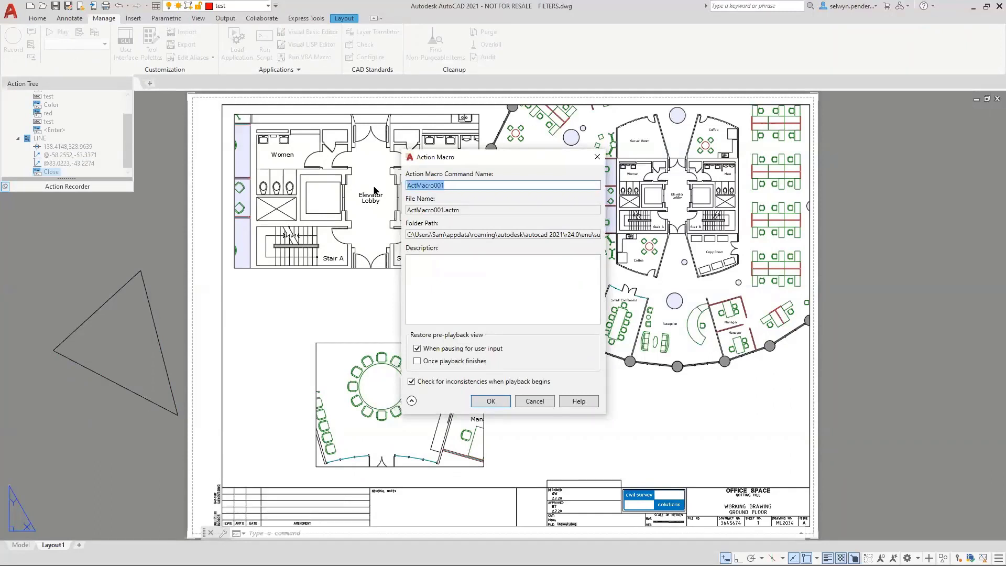
type("3lines")
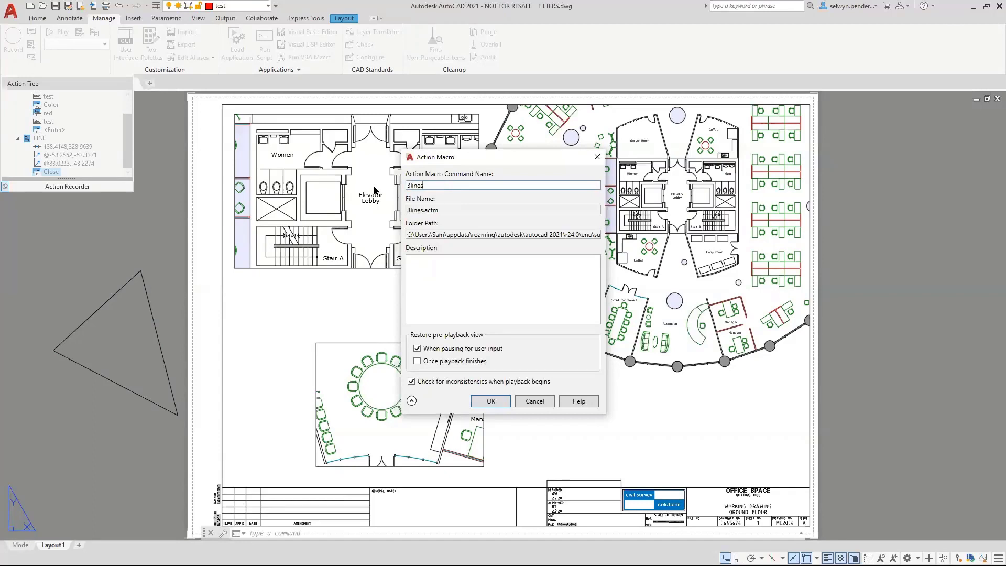
left_click(491, 402)
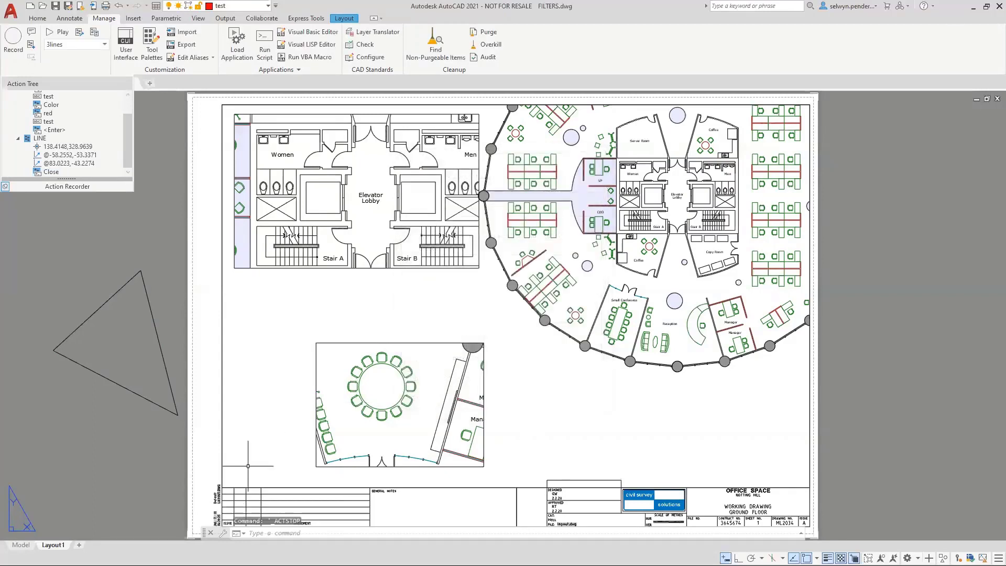
- Modify the page setup of Layout1 to turn off the display of plot styles, and close the Page Setup Manager
right_click(52, 545)
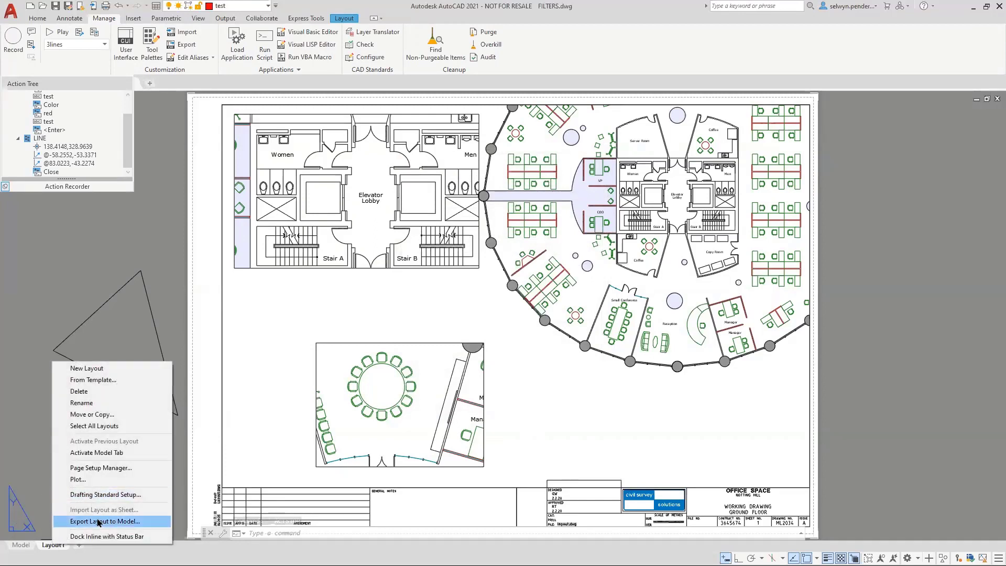
left_click(96, 467)
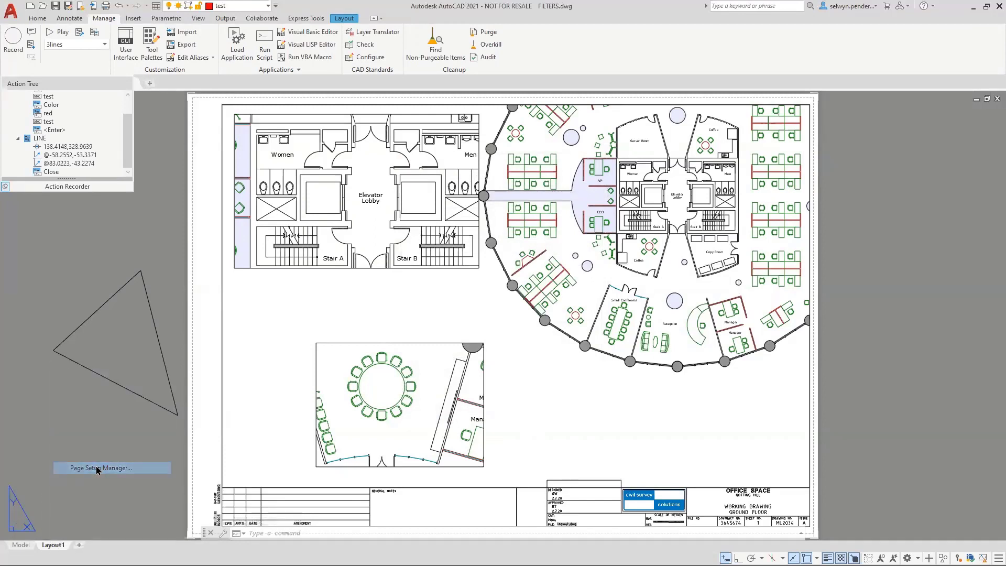
left_click(540, 277)
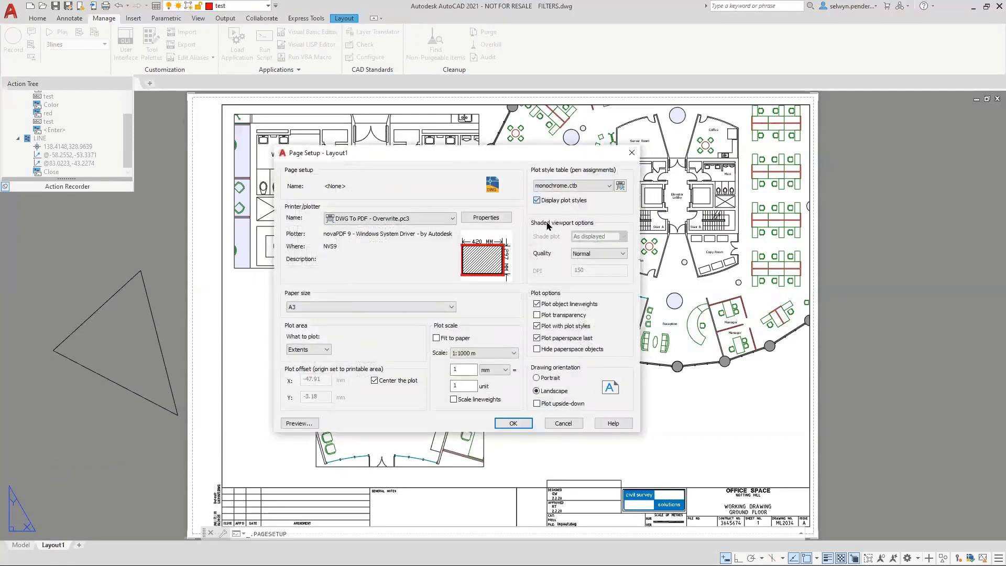
left_click(536, 201)
left_click(501, 426)
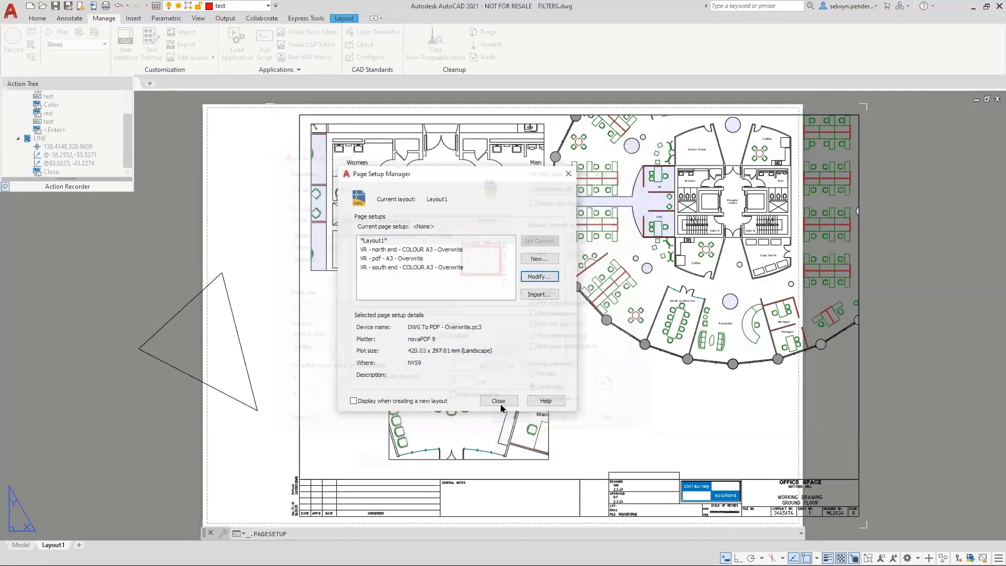
left_click(497, 401)
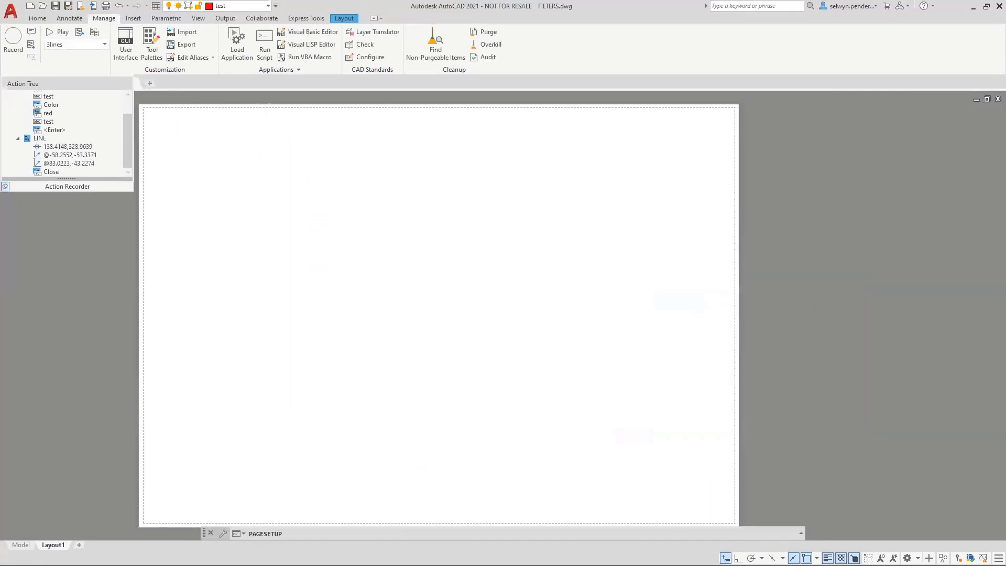
- Select the hand-drawn triangle beside the sheet with a crossing window and delete it
left_click(230, 265)
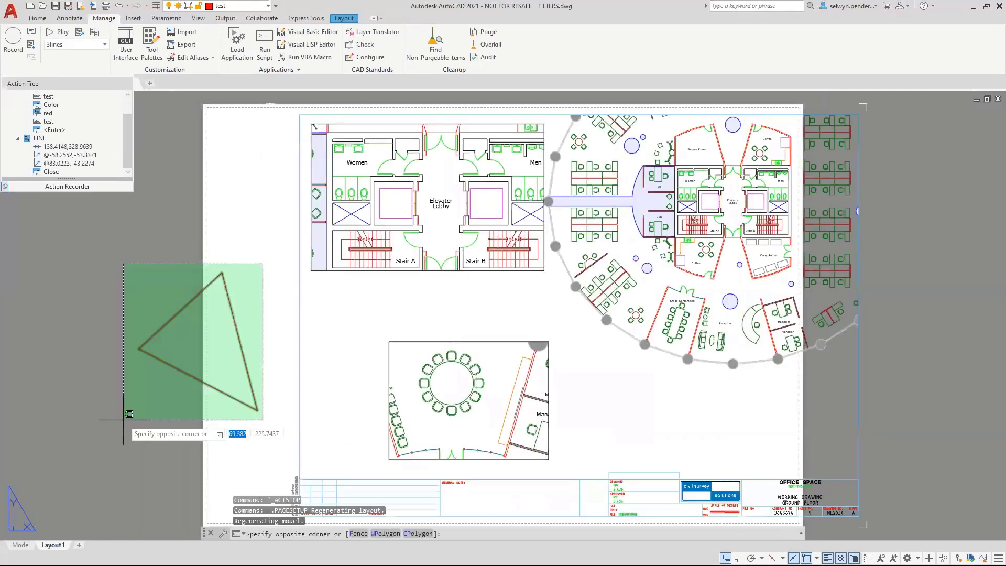
left_click(134, 426)
key("Delete")
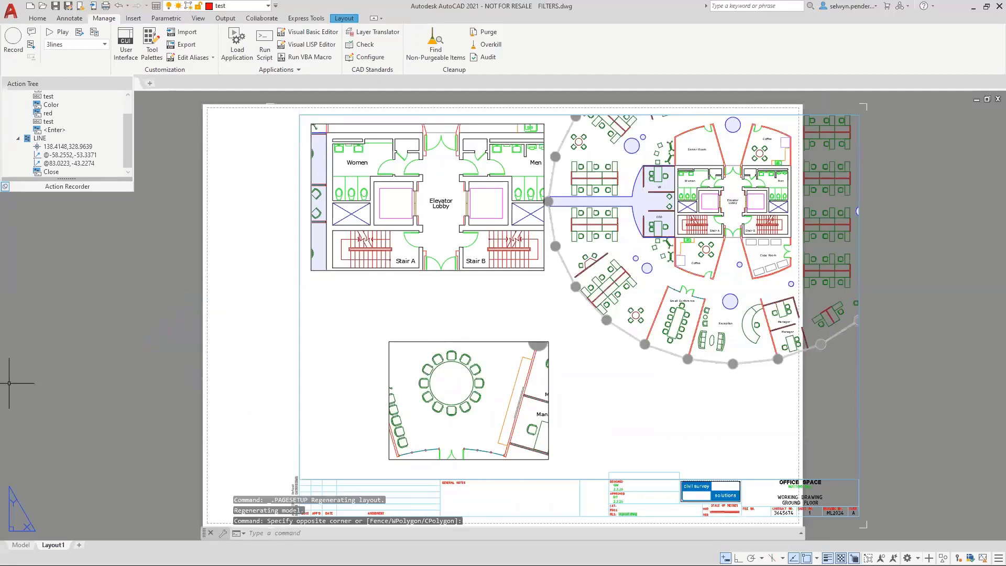
- Choose the 3lines action macro, play it back and dismiss the playback message
left_click(91, 46)
left_click(63, 67)
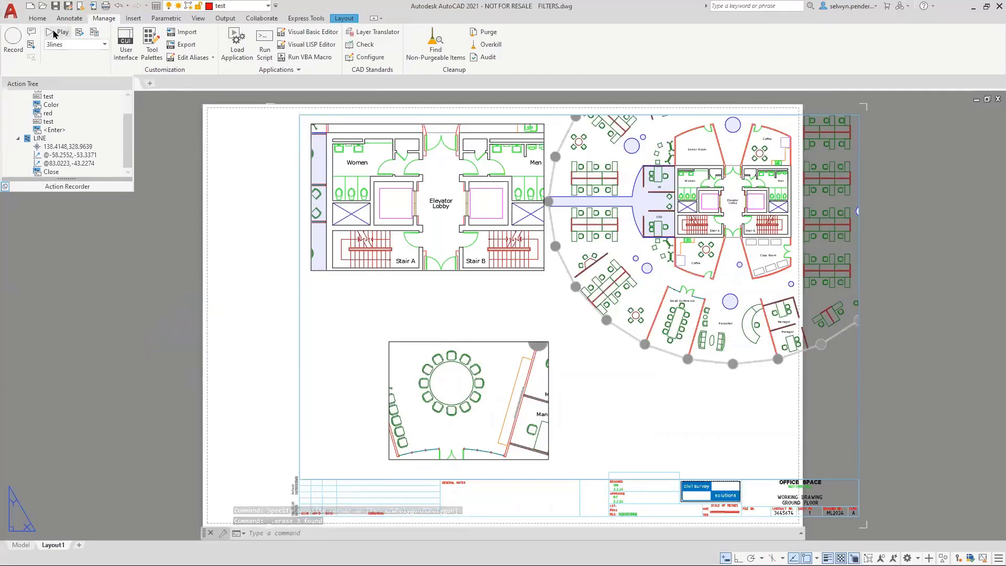
left_click(56, 32)
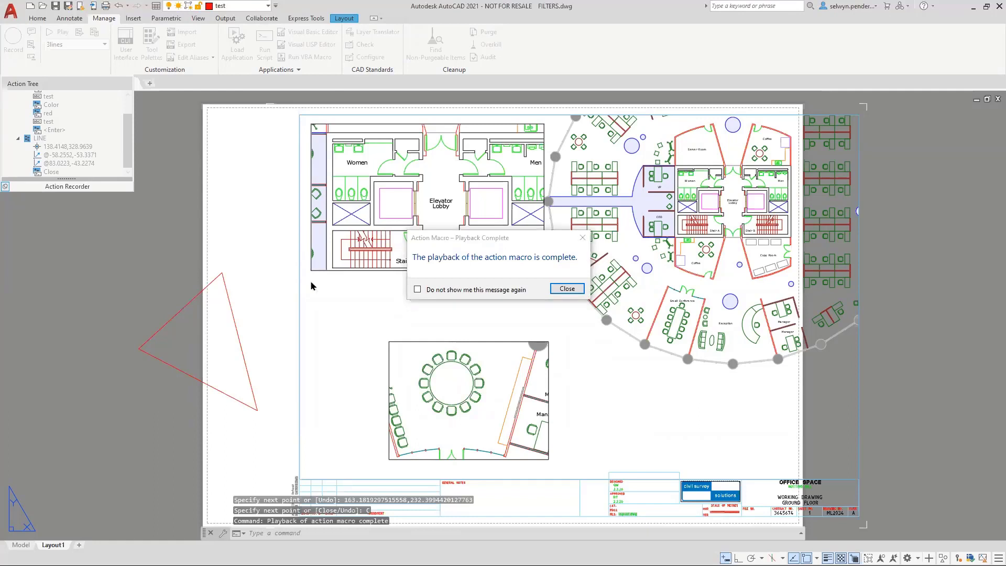
left_click(560, 289)
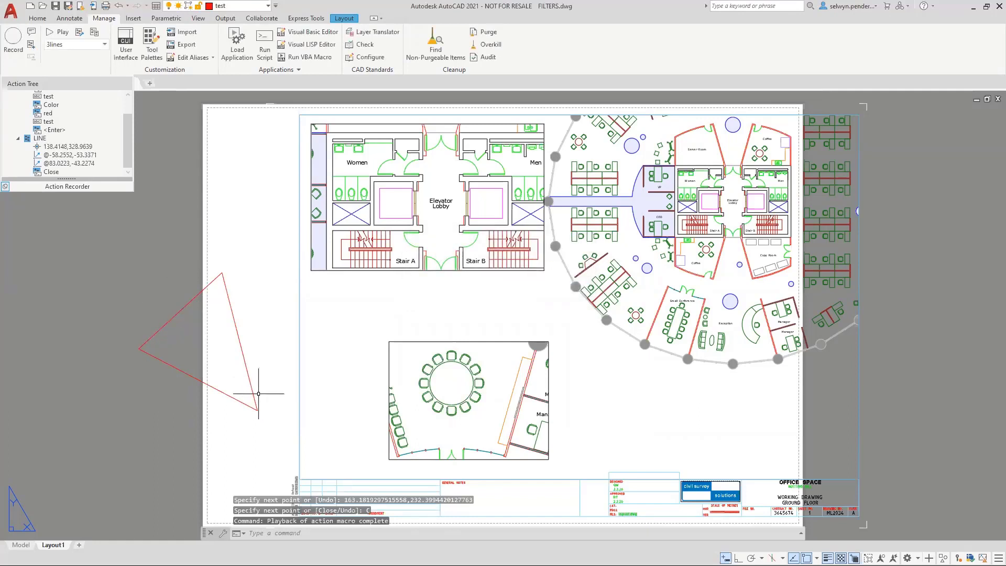
- Erase the three red lines produced by the macro playback
left_click(288, 414)
left_click(135, 269)
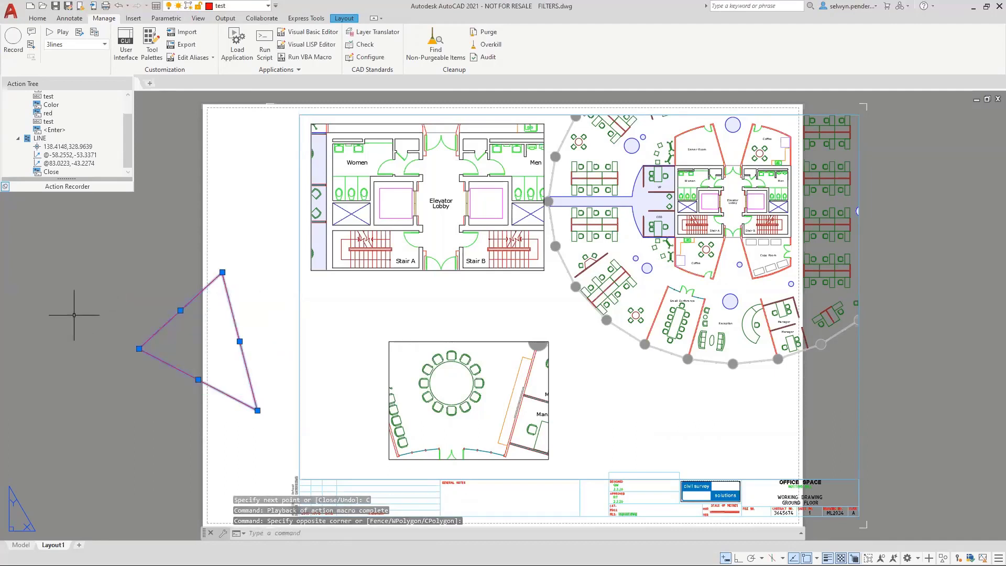
key("Delete")
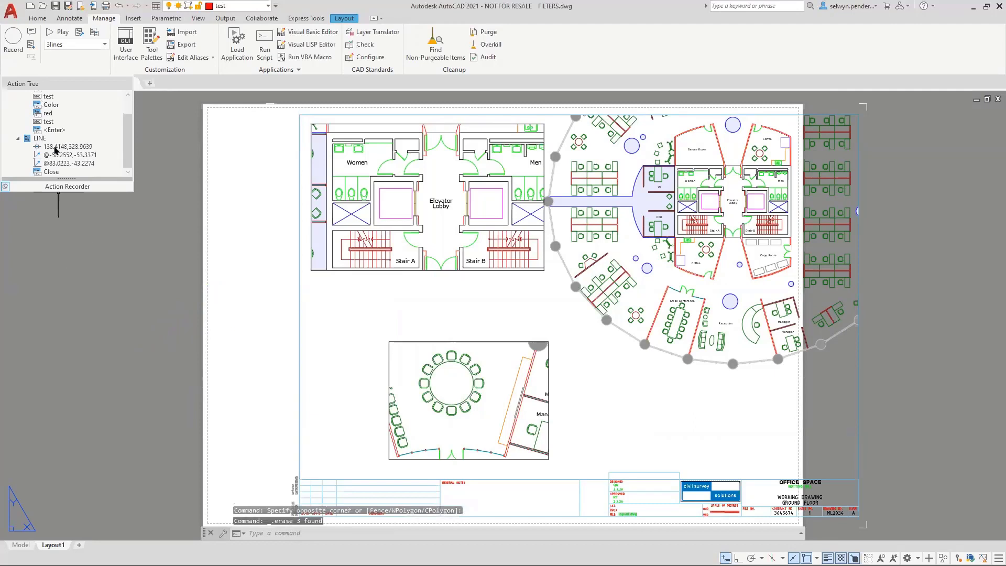
- Set the start point and both following points of the 3lines macro's LINE command to pause for user input
left_click(55, 150)
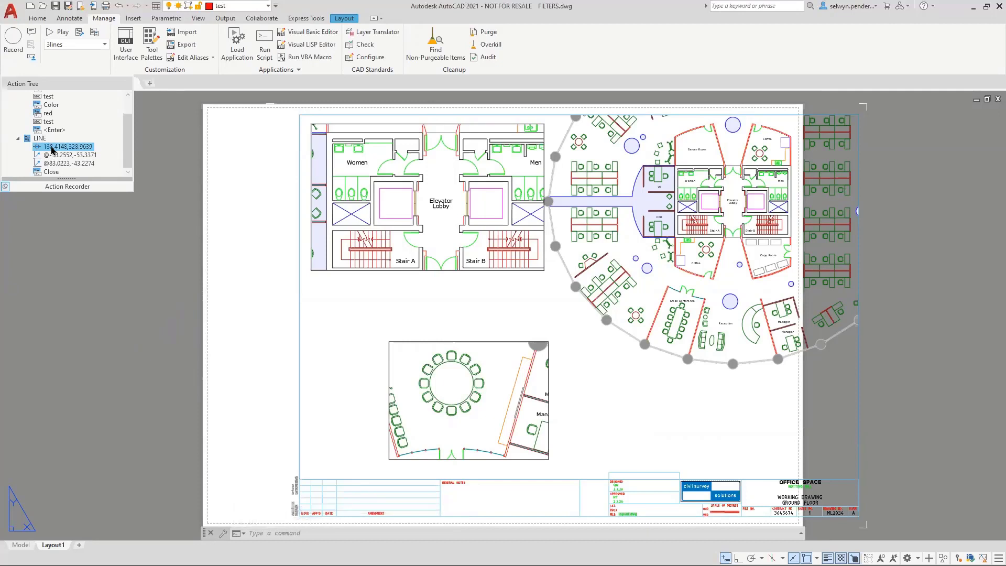
right_click(55, 150)
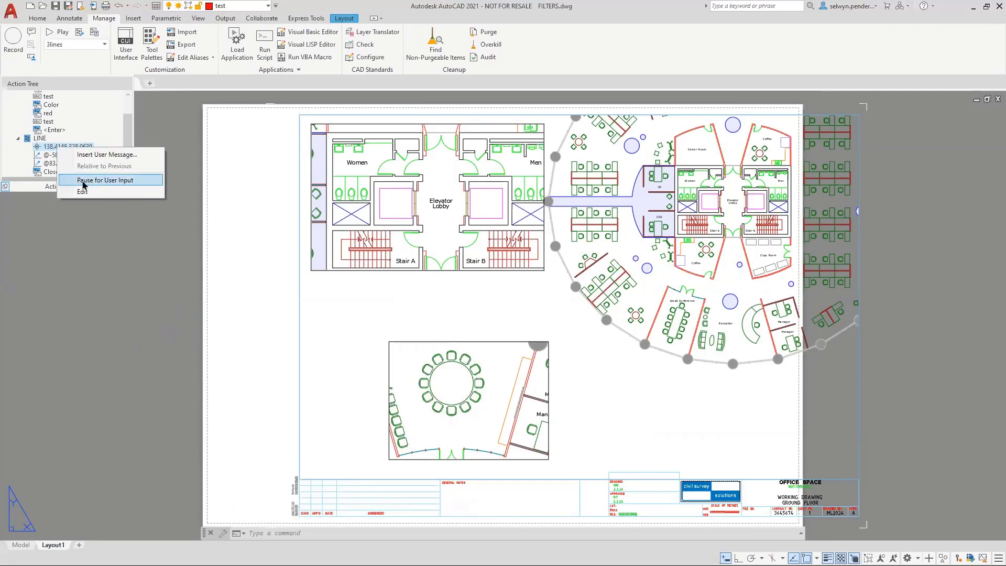
left_click(83, 183)
right_click(59, 159)
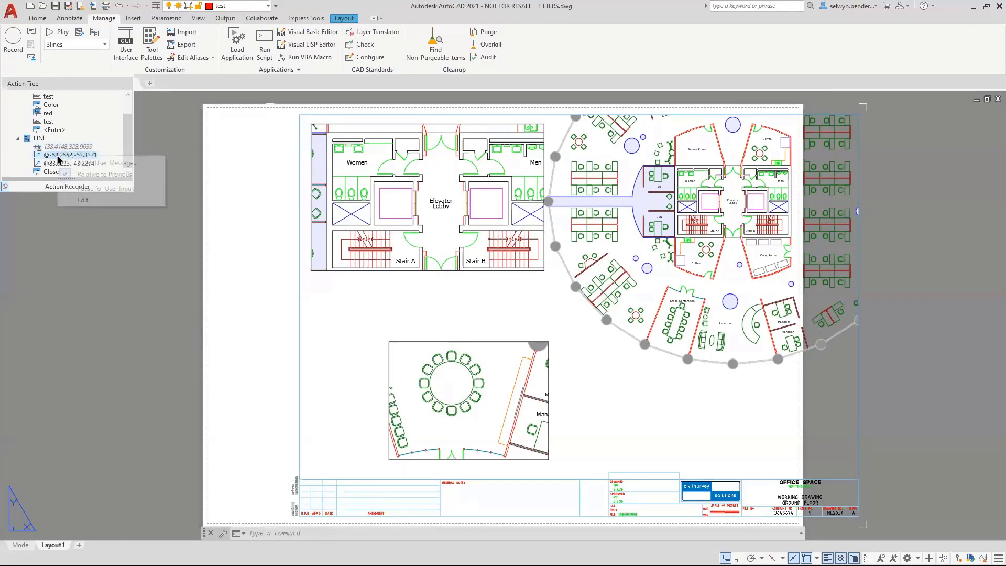
left_click(62, 188)
right_click(62, 167)
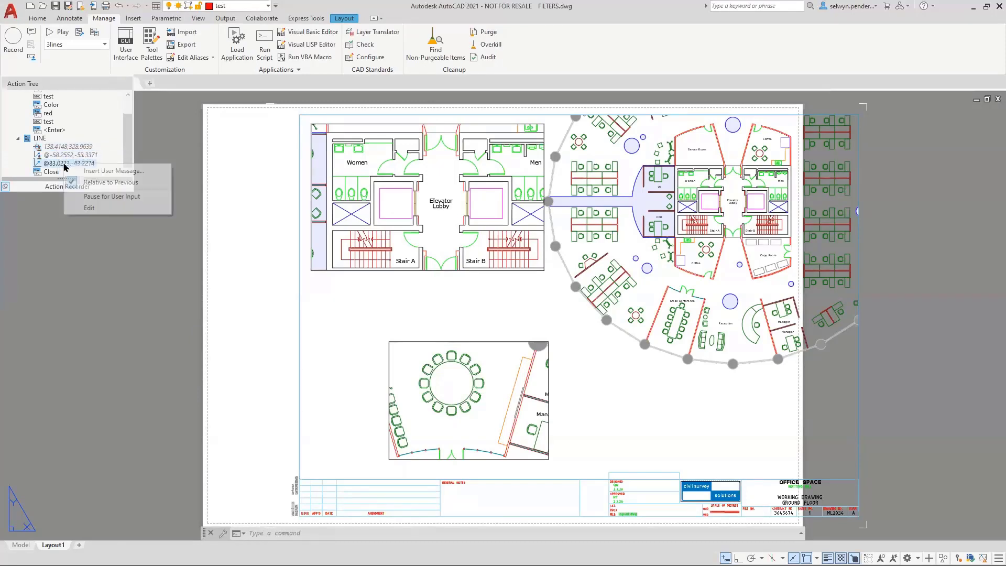
left_click(96, 198)
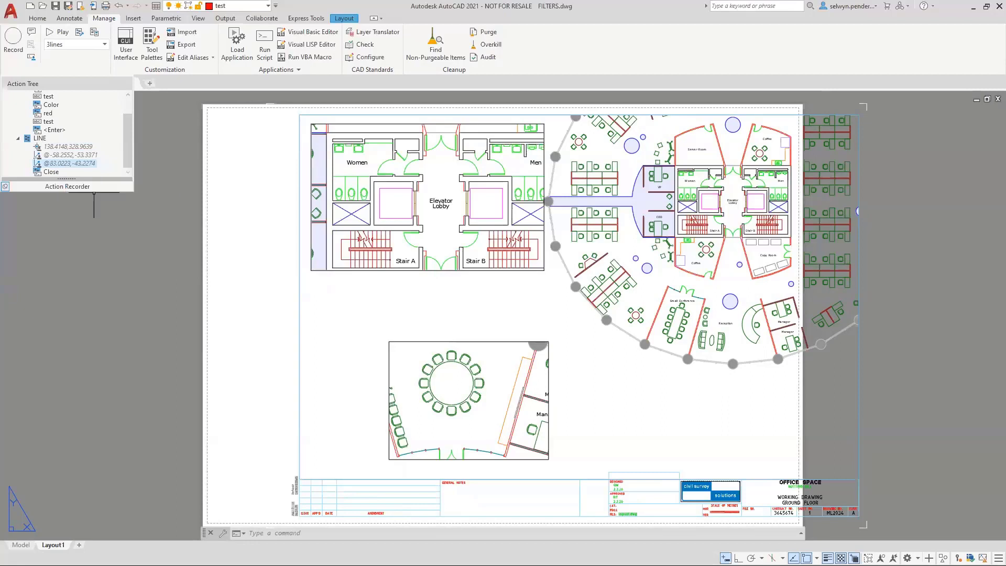
- Play back the 3lines macro, picking three points for a triangle beside the sheet, and dismiss the completion message
left_click(54, 36)
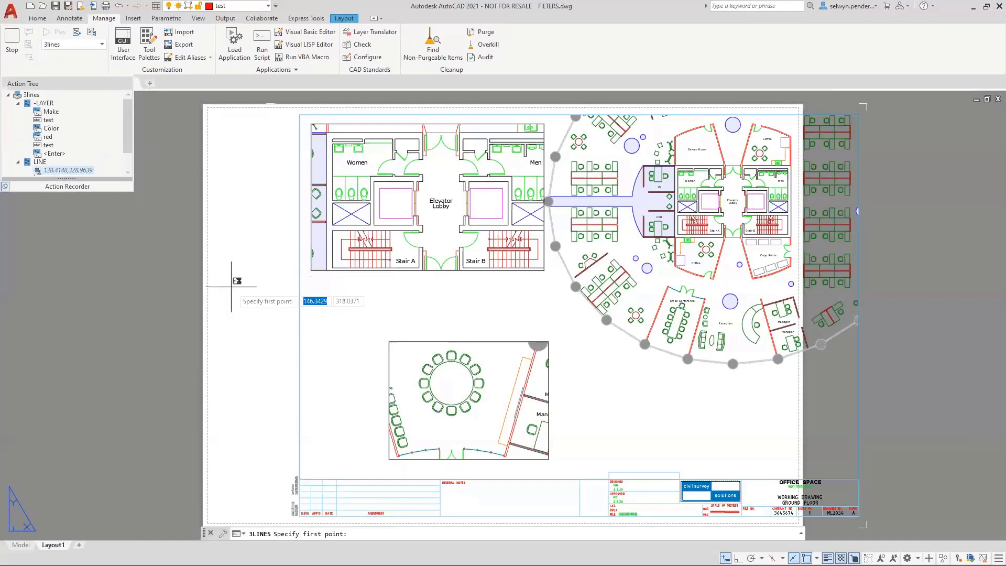
left_click(225, 270)
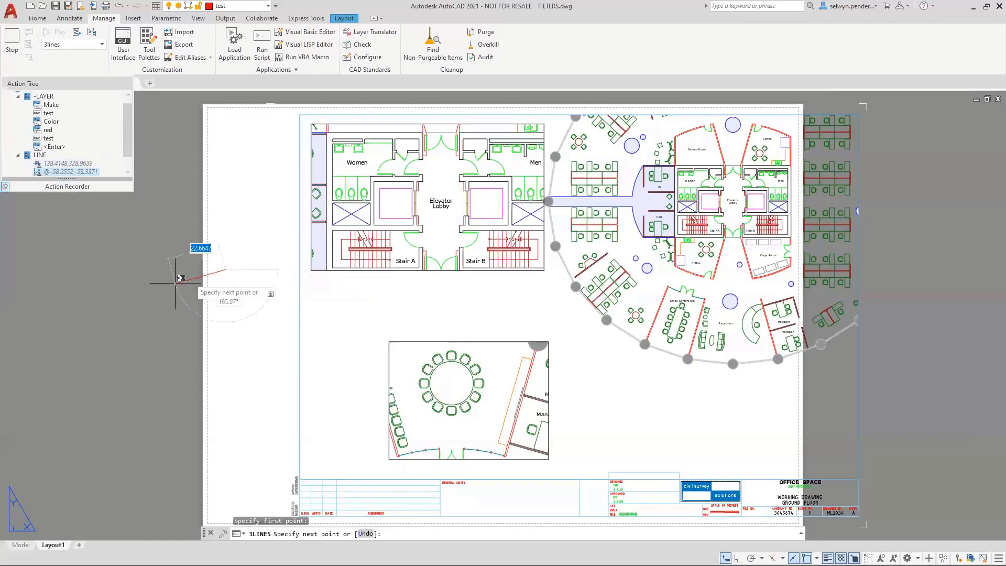
left_click(135, 252)
left_click(95, 367)
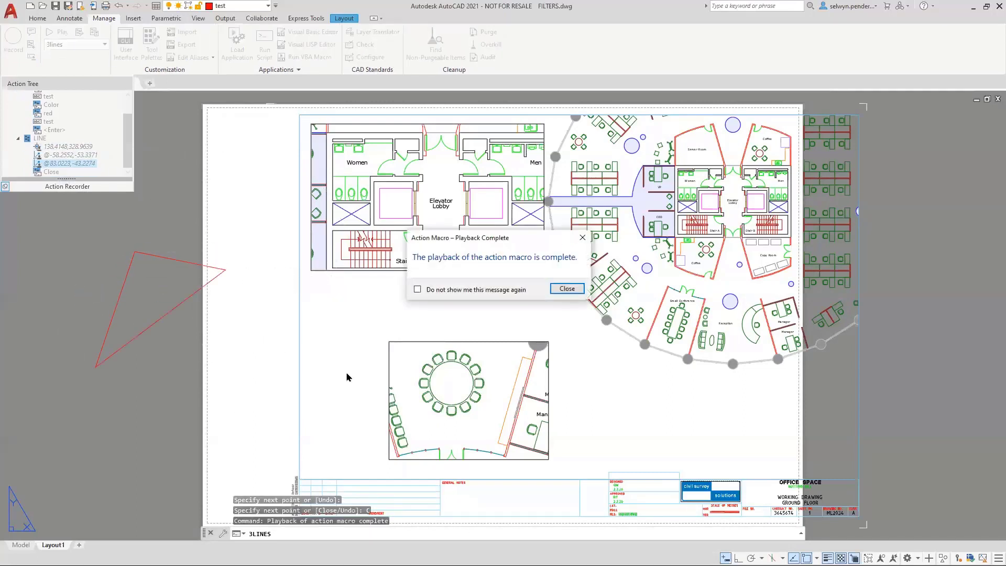
left_click(566, 289)
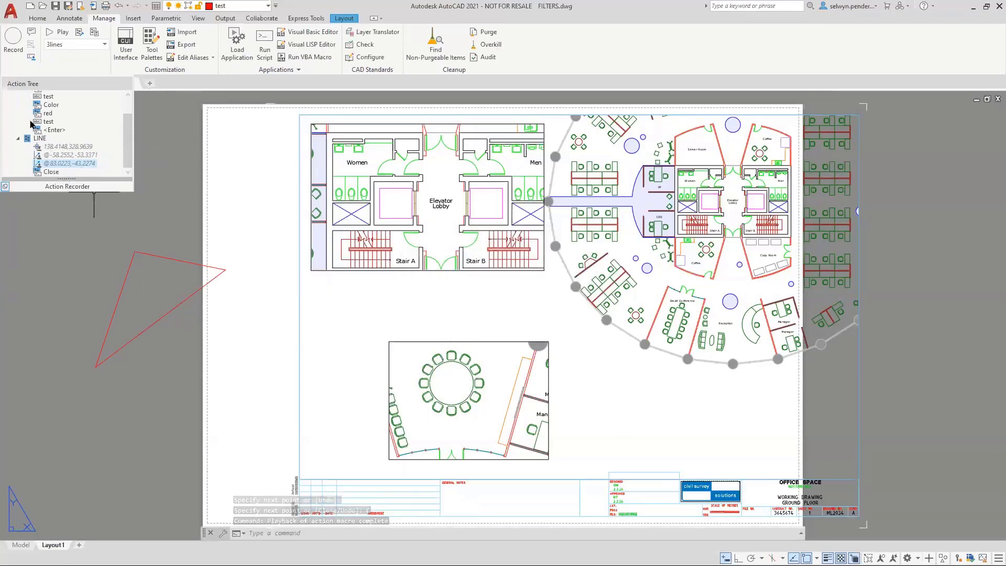
- Set the new layer name value and the red color value under -LAYER to pause for user input
scroll(38, 120, "up", 1)
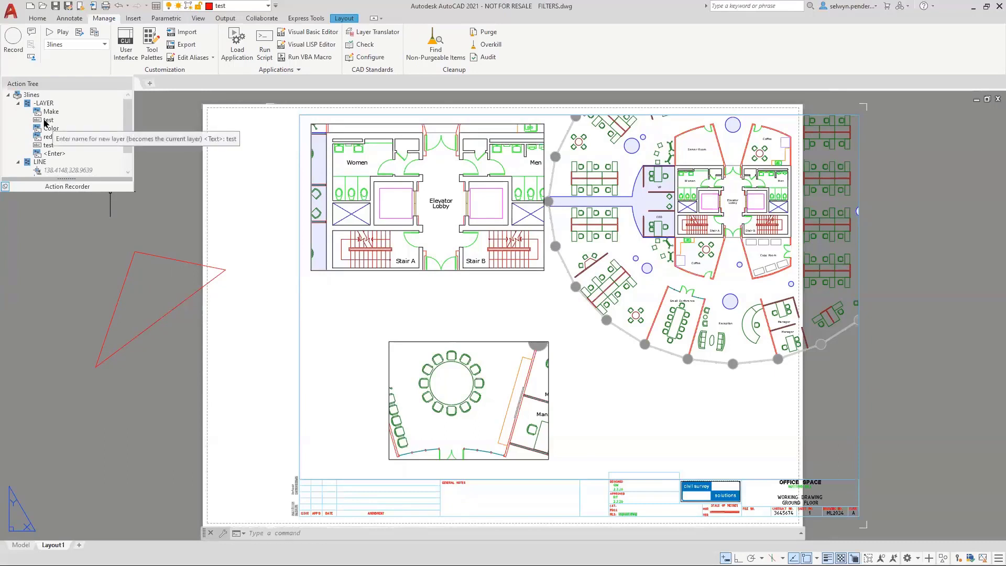
right_click(47, 120)
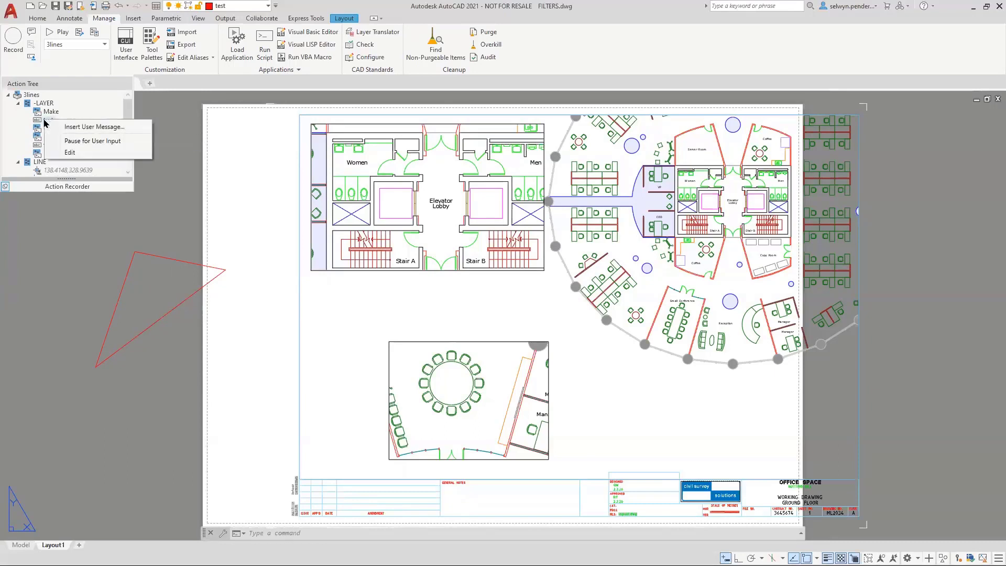
left_click(80, 145)
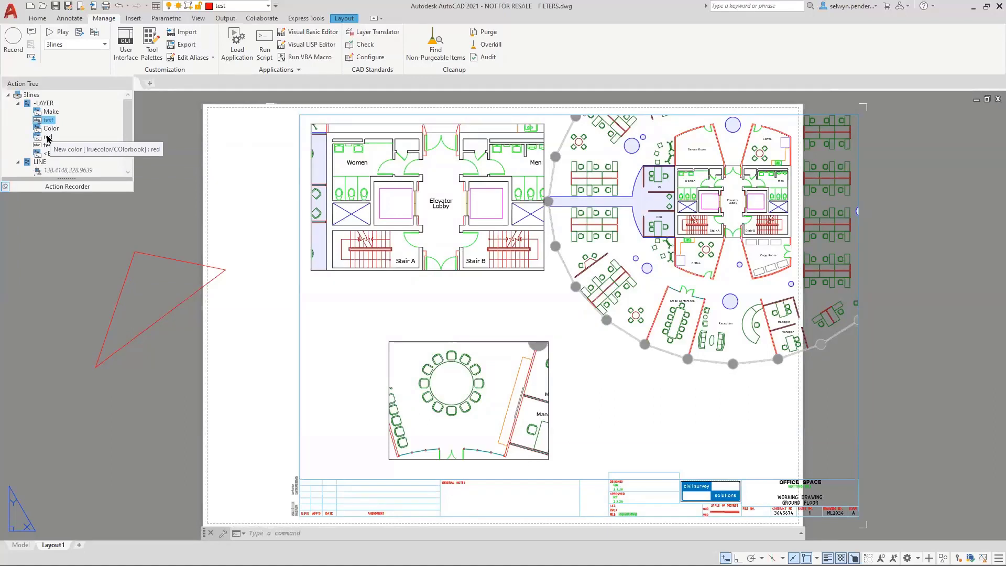
right_click(47, 137)
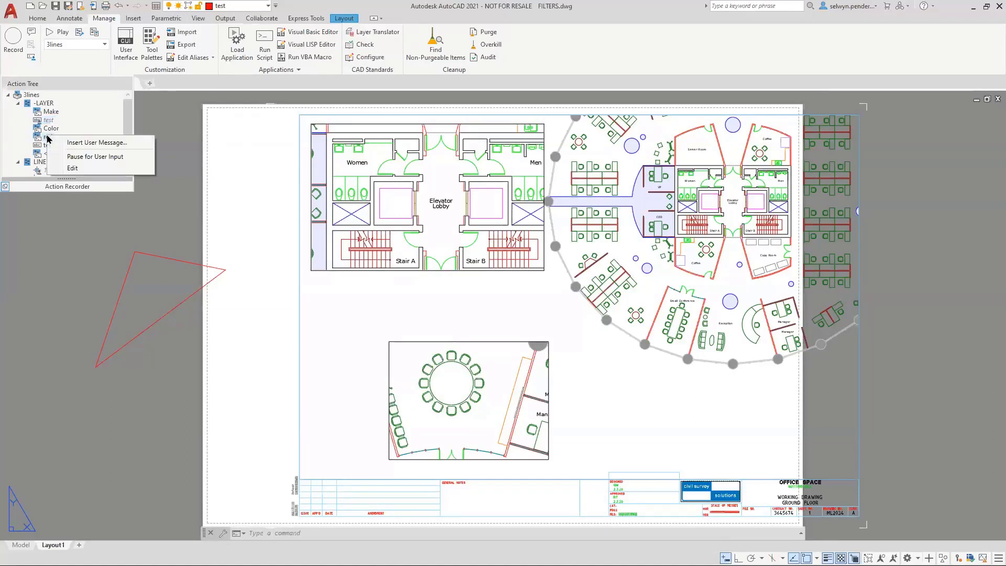
left_click(84, 156)
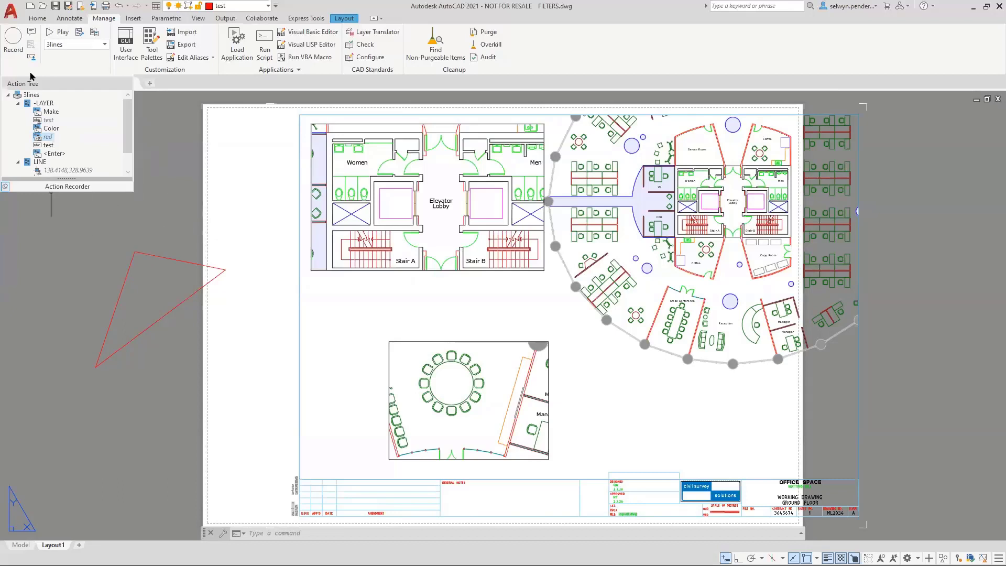
- Play back the 3lines macro with layer name zzz and color 5, draw a triangle near the sheet's upper-left corner, and dismiss the completion message
left_click(59, 33)
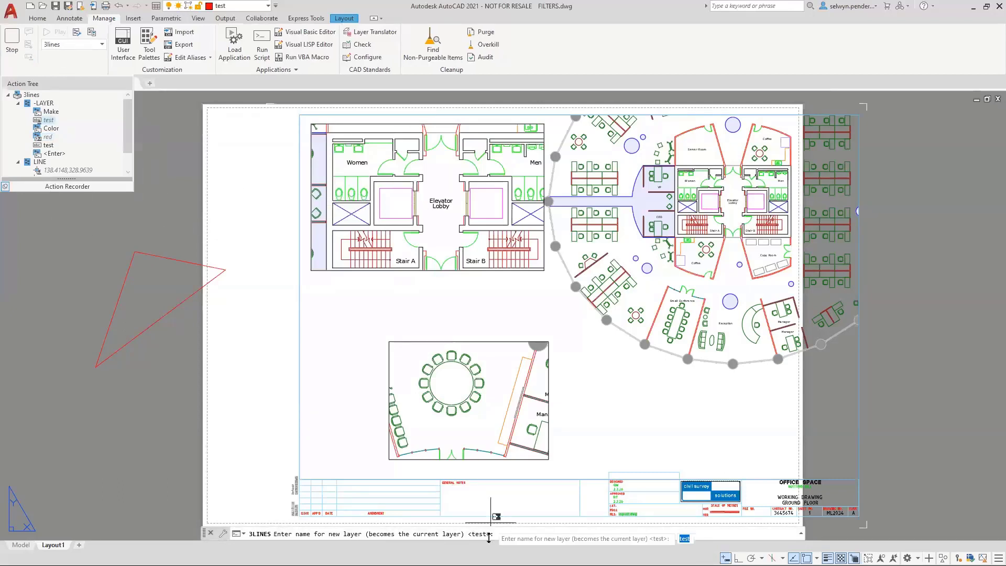
type("2")
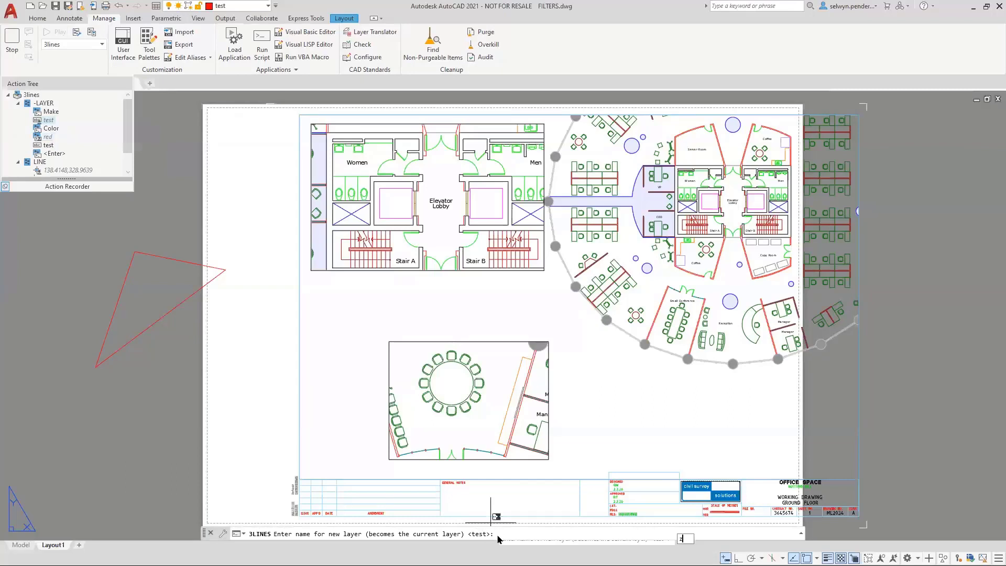
type("zz")
key("Return")
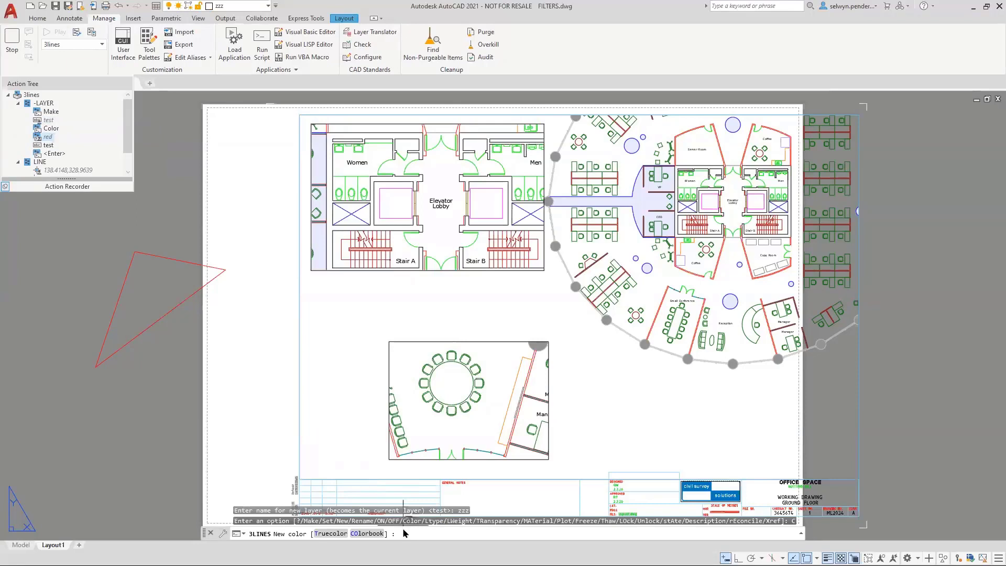
type("5")
key("Return")
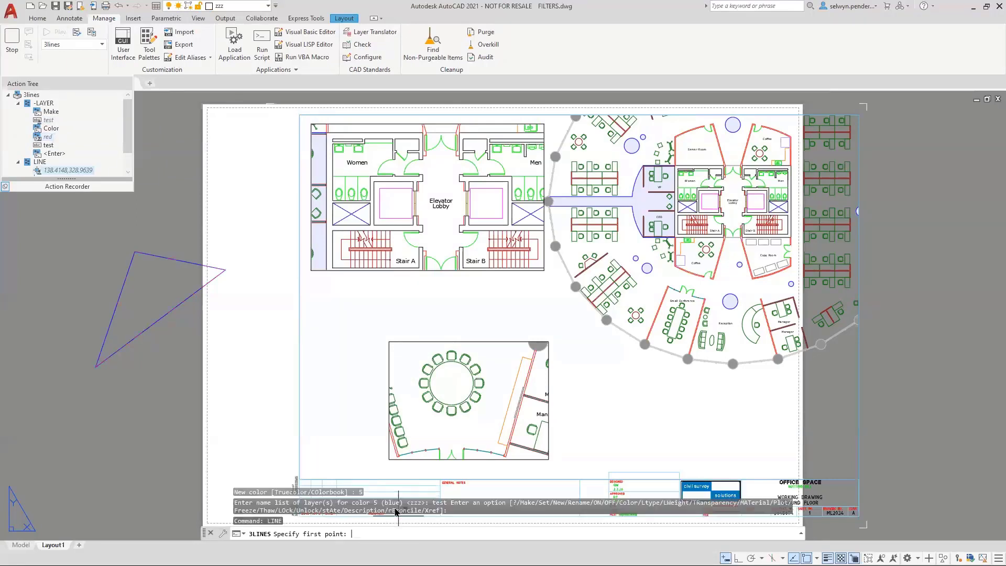
left_click(213, 186)
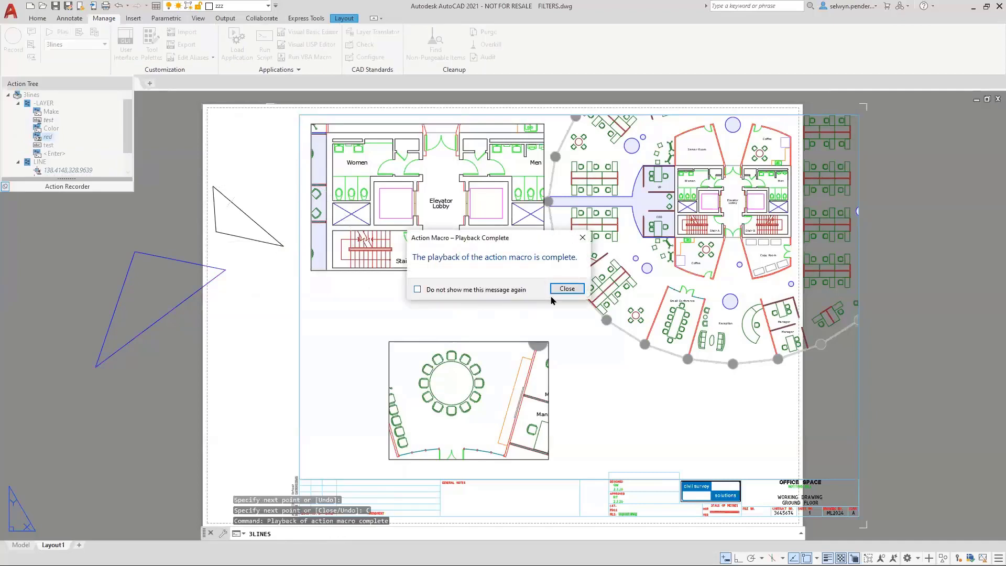
left_click(567, 289)
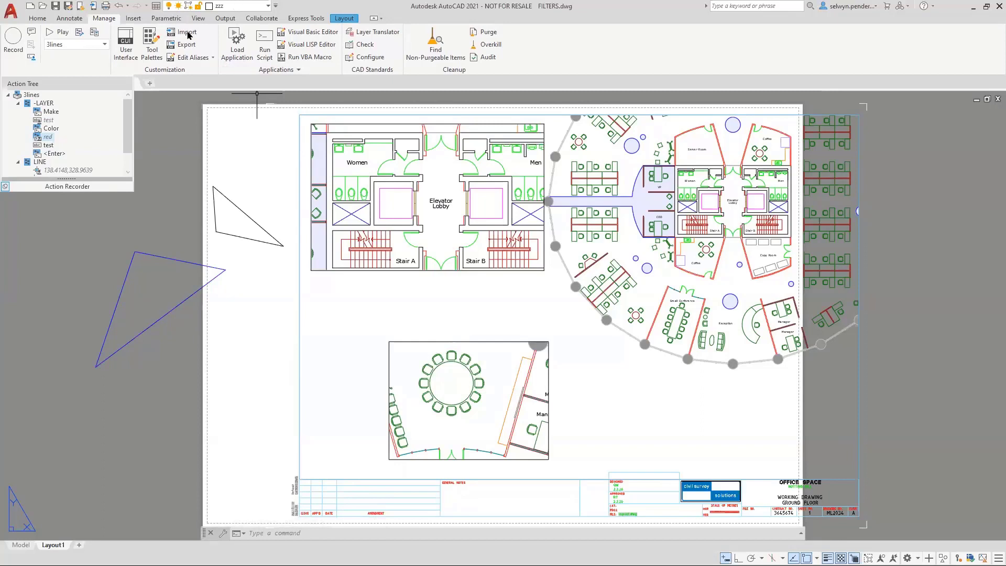
- Set the second test layer name under -LAYER to pause for user input, and erase both triangles beside the sheet
left_click(46, 137)
left_click(46, 146)
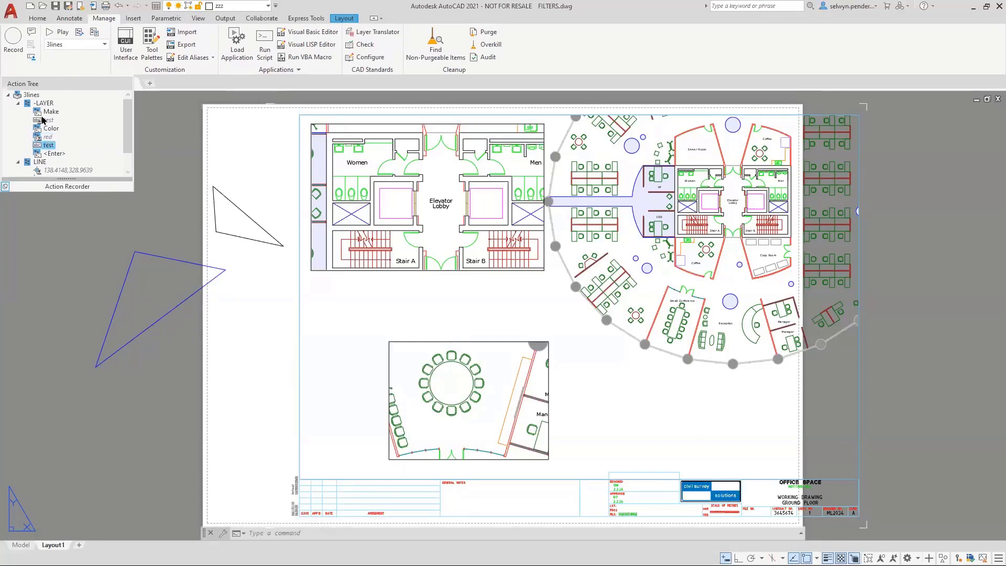
right_click(47, 147)
left_click(73, 166)
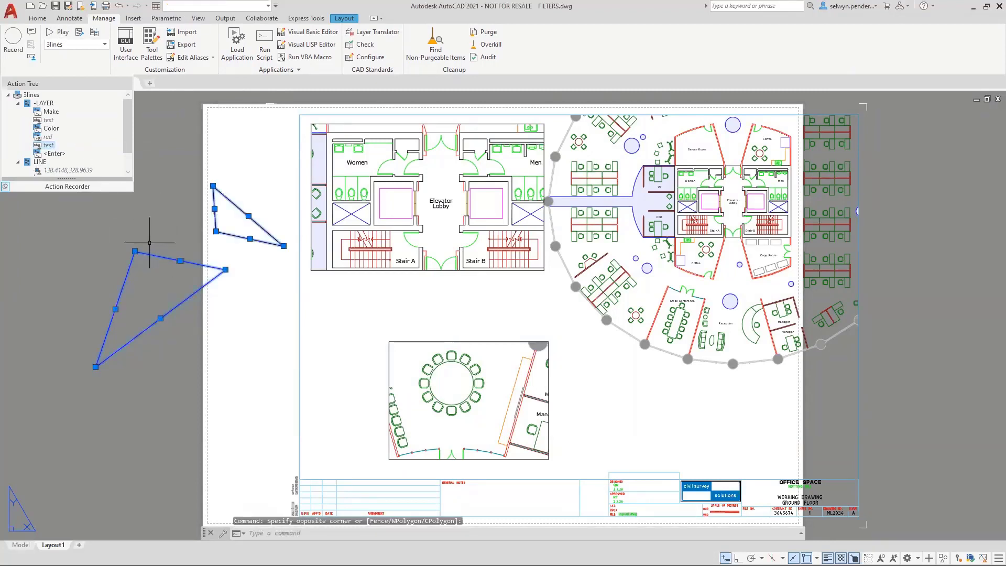
key("Delete")
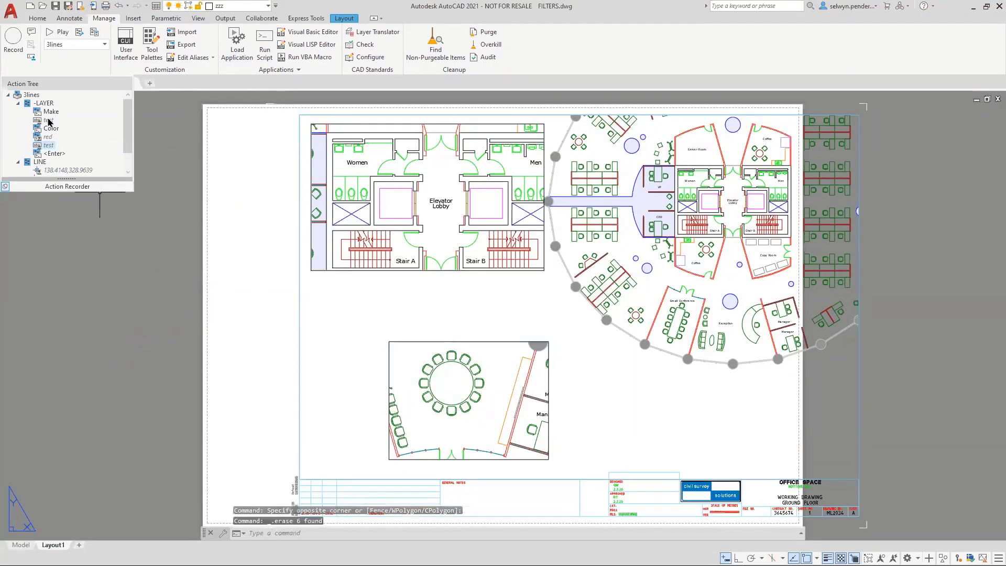
- Insert the user message "enter layer name" before the first test layer name in the macro
right_click(48, 121)
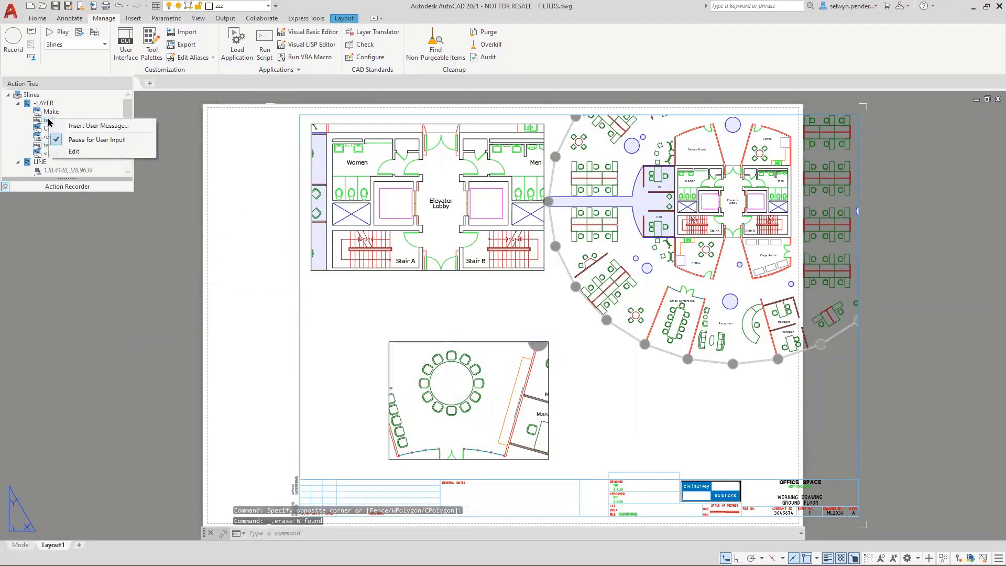
left_click(77, 127)
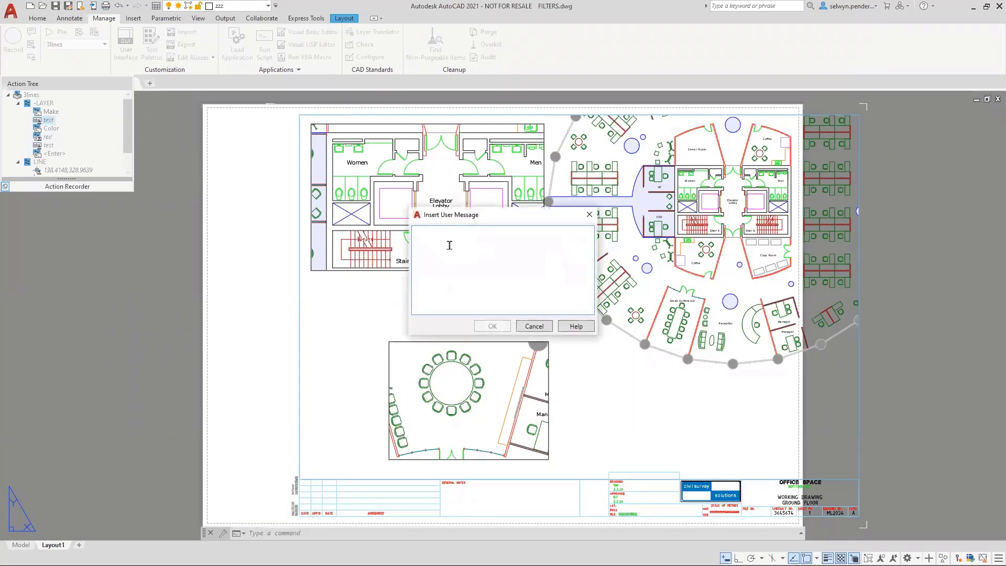
type("enter layer name")
left_click(493, 326)
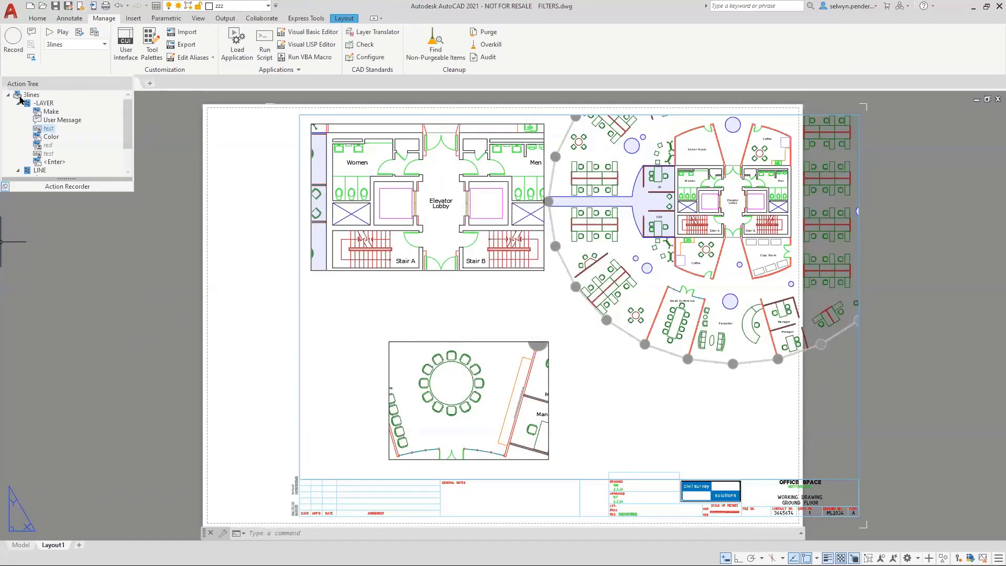
- Play back the macro to check its user message, and cancel it at the layer name prompt
left_click(53, 33)
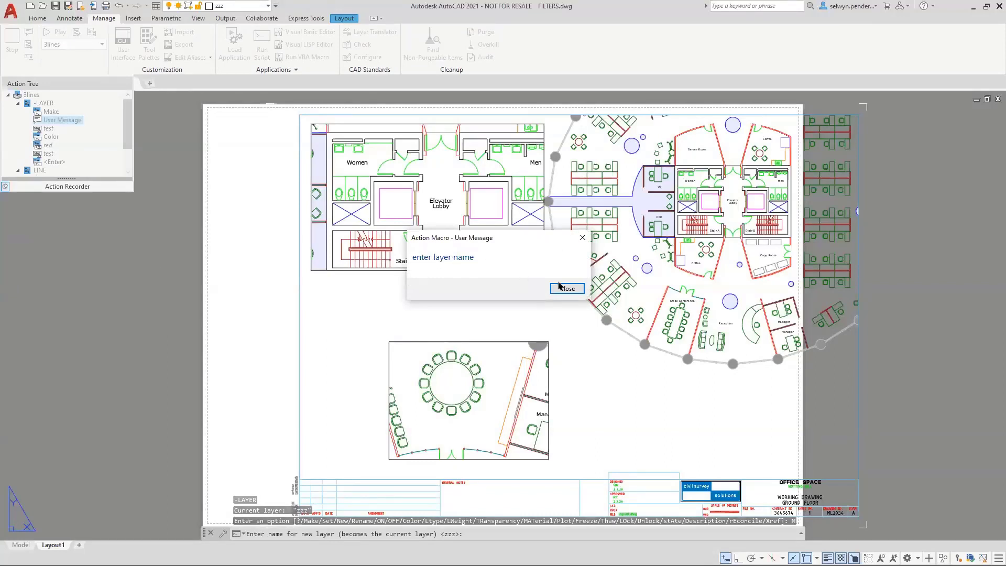
key("Return")
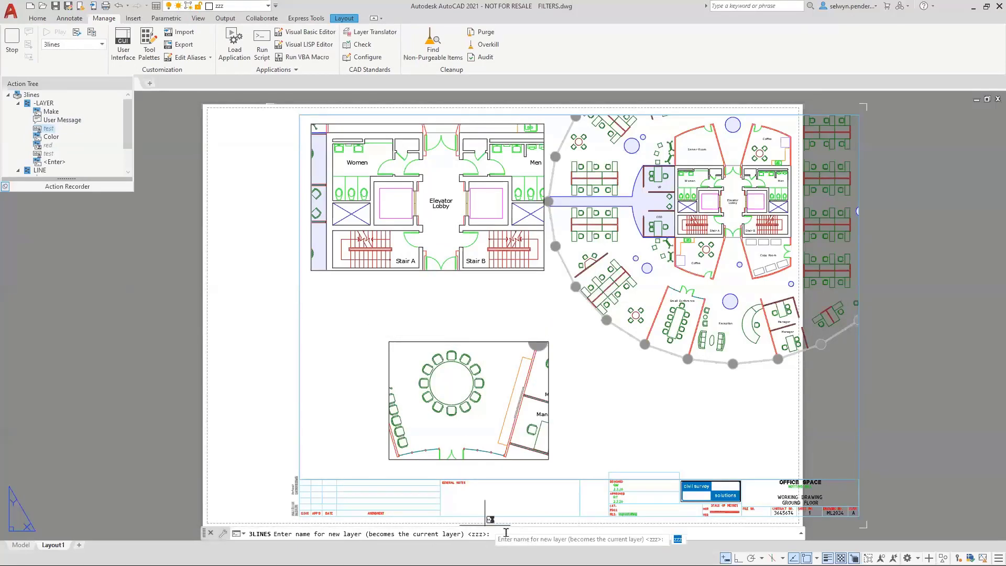
key("Escape")
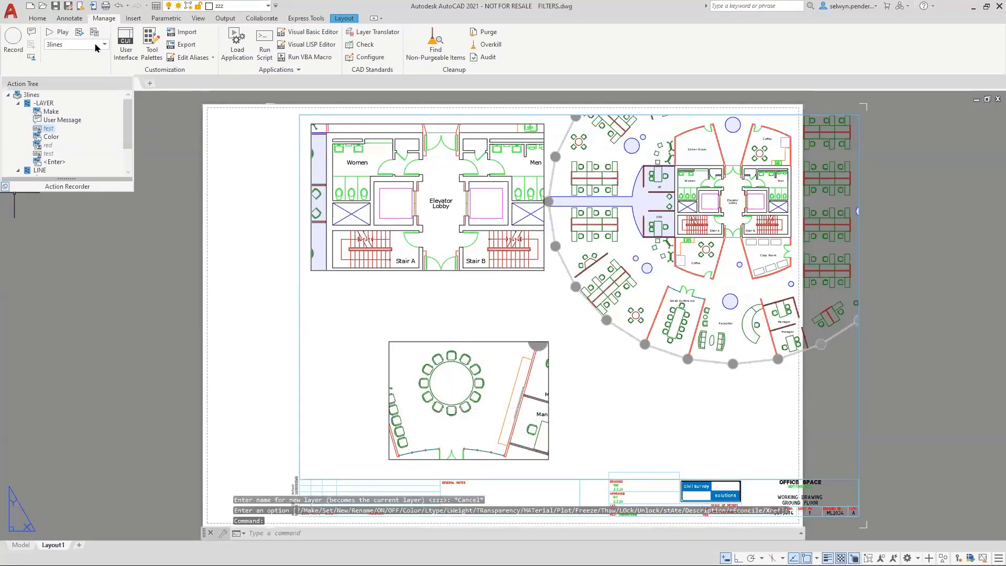
- Review the 3lines macro's properties in the Action Macro Manager and cancel without changing them
left_click(105, 45)
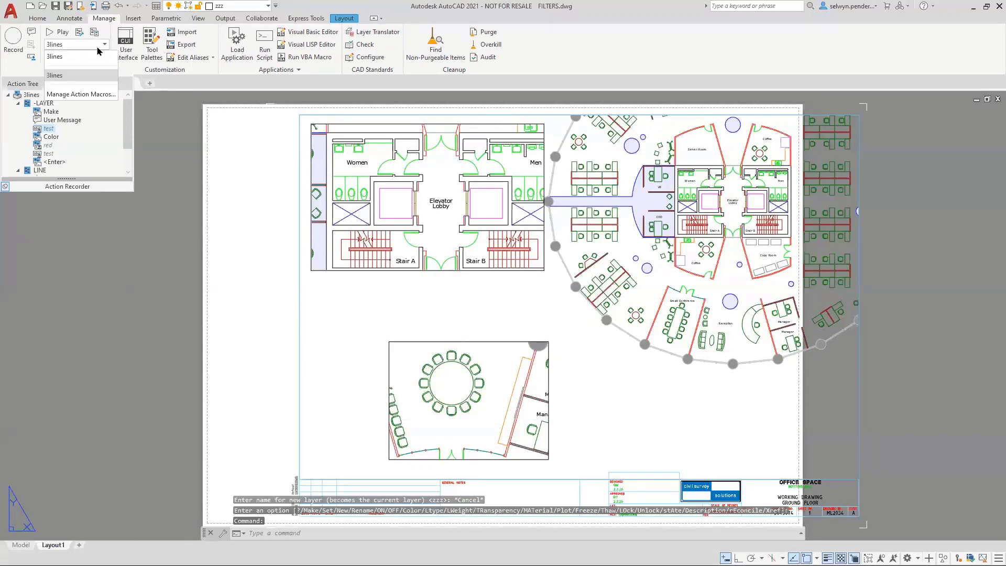
left_click(89, 95)
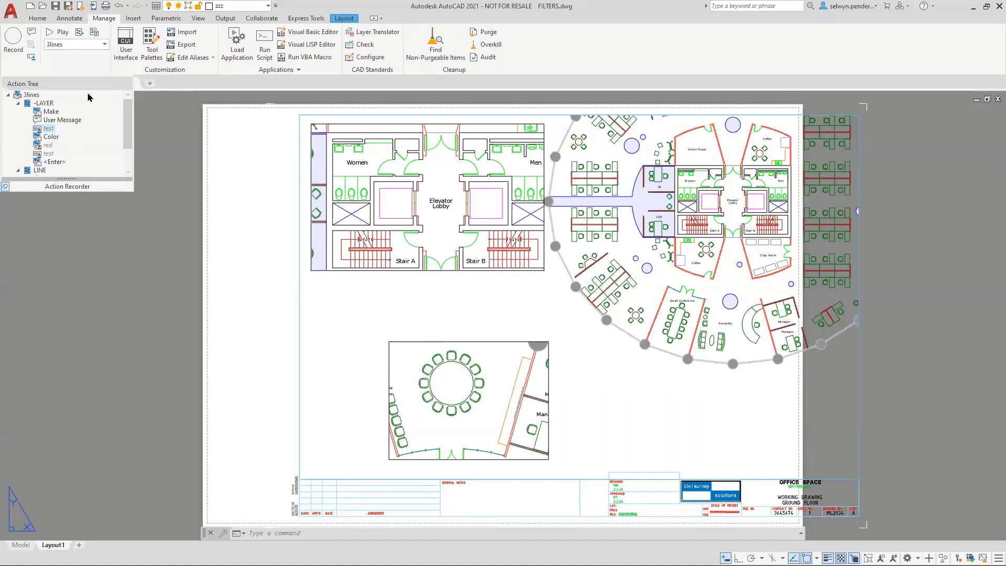
left_click(419, 229)
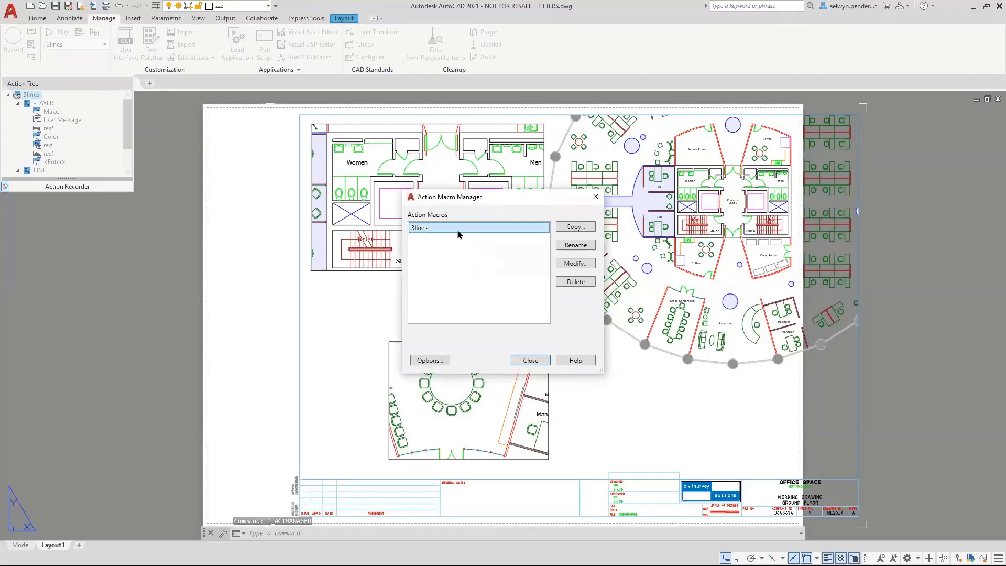
left_click(572, 263)
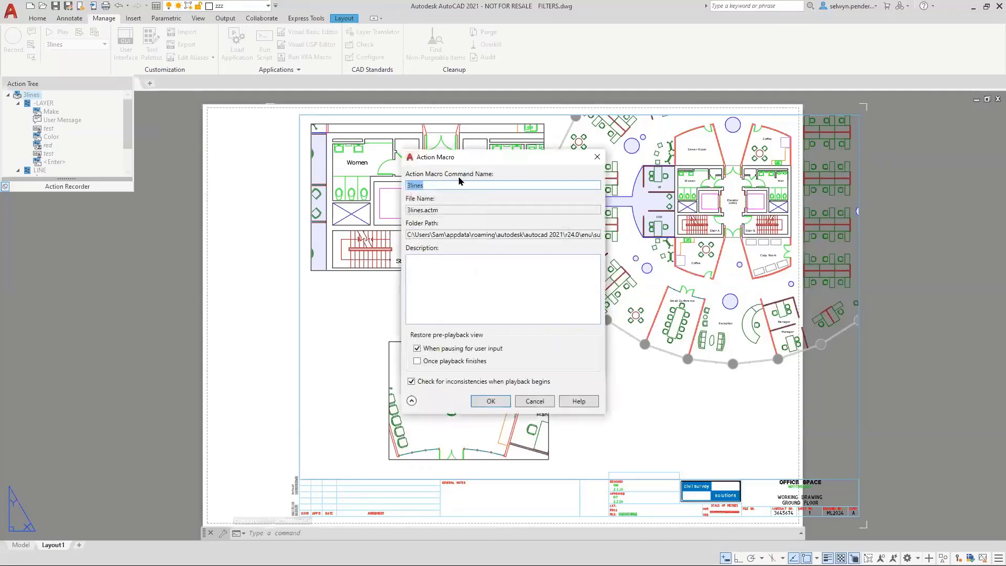
left_click(535, 400)
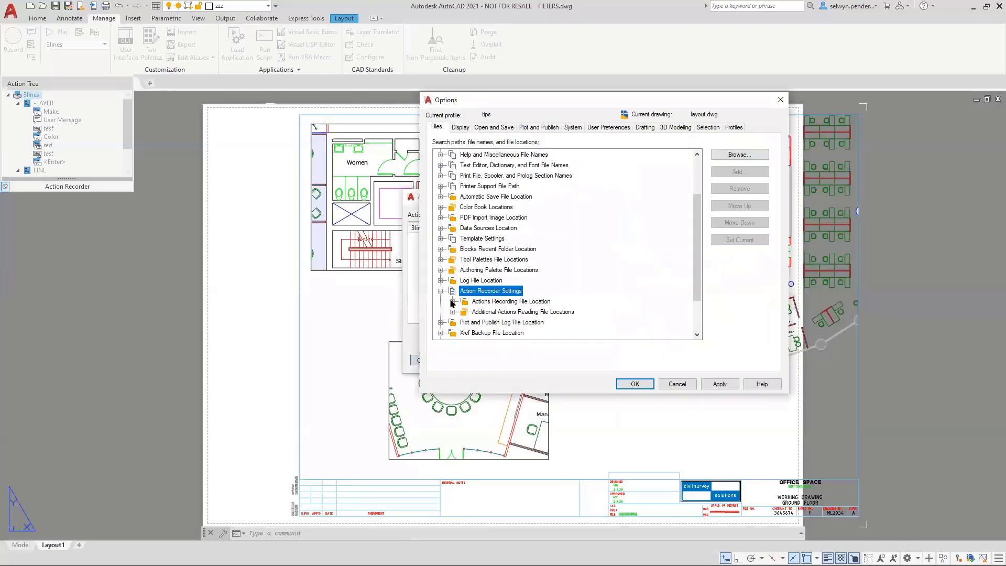
- View the folder path of the Actions Recording File Location in the Action Recorder options
left_click(453, 303)
left_click(577, 312)
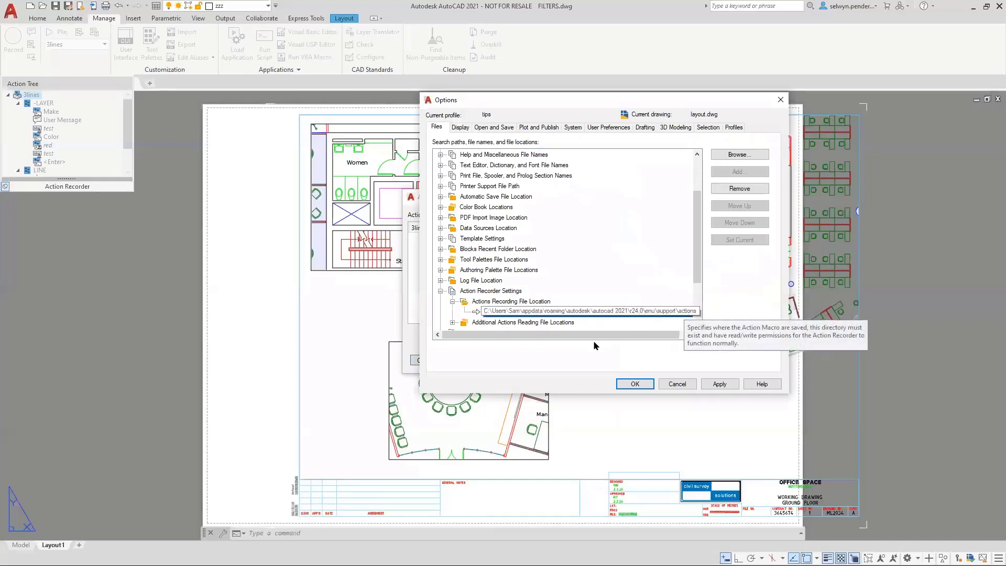
- Cancel the Action Recorder options without changes and close the Action Macro Manager
left_click(677, 384)
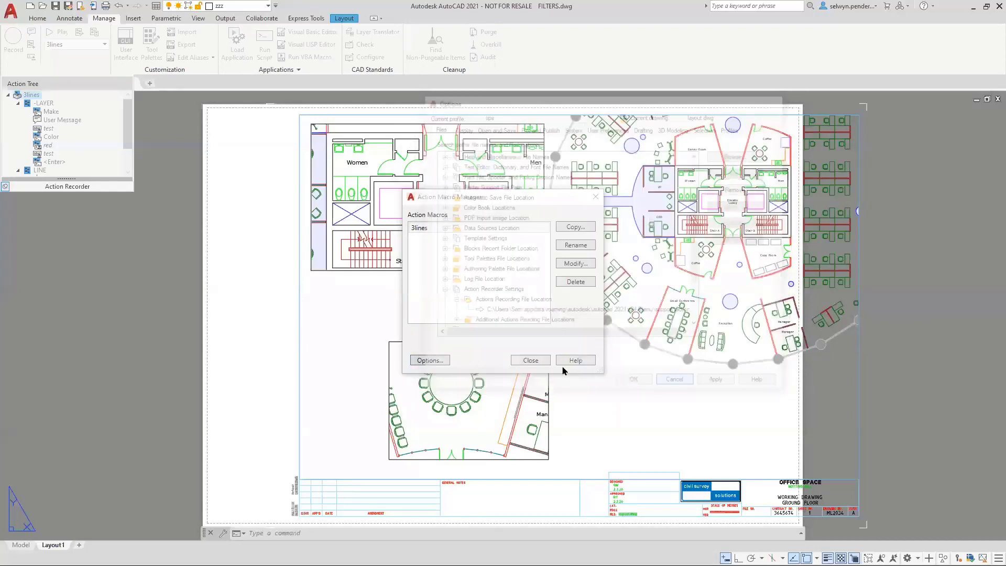
left_click(530, 360)
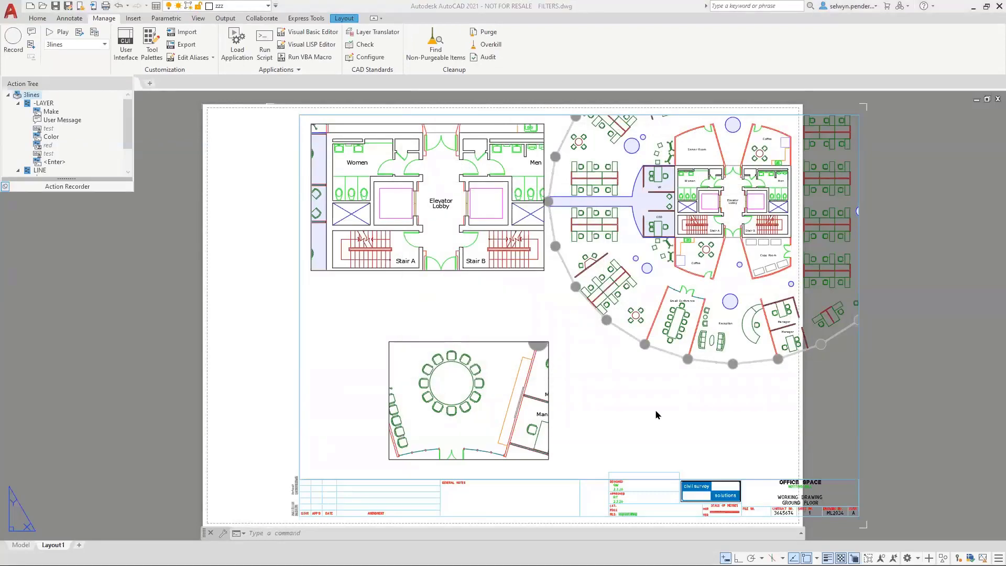
- Select the OFFICE SPACE title block text on Layout1 and open its block attributes for inspection
middle_click_drag(663, 413, 651, 412)
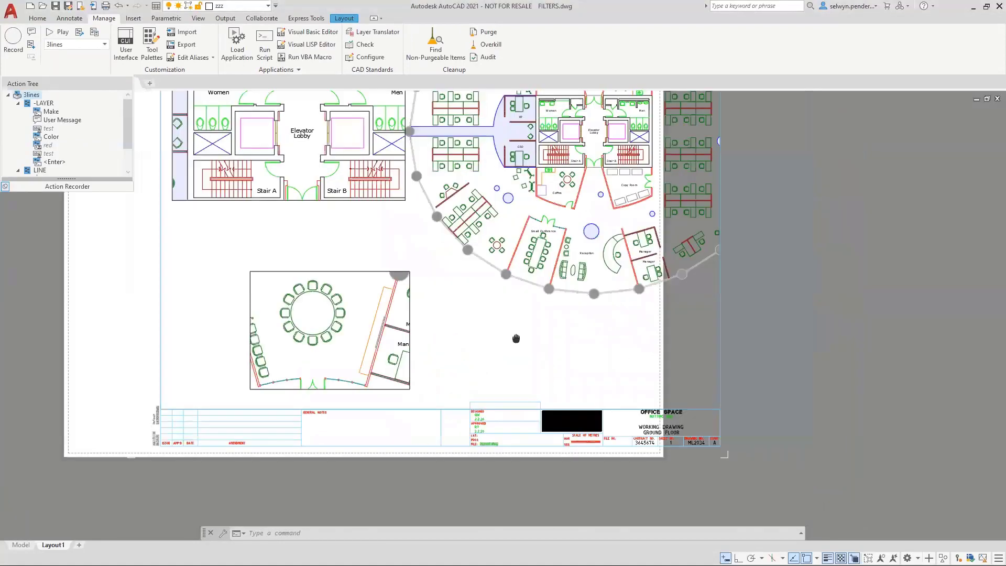
scroll(817, 511, "up", 5)
middle_click_drag(595, 395, 517, 348)
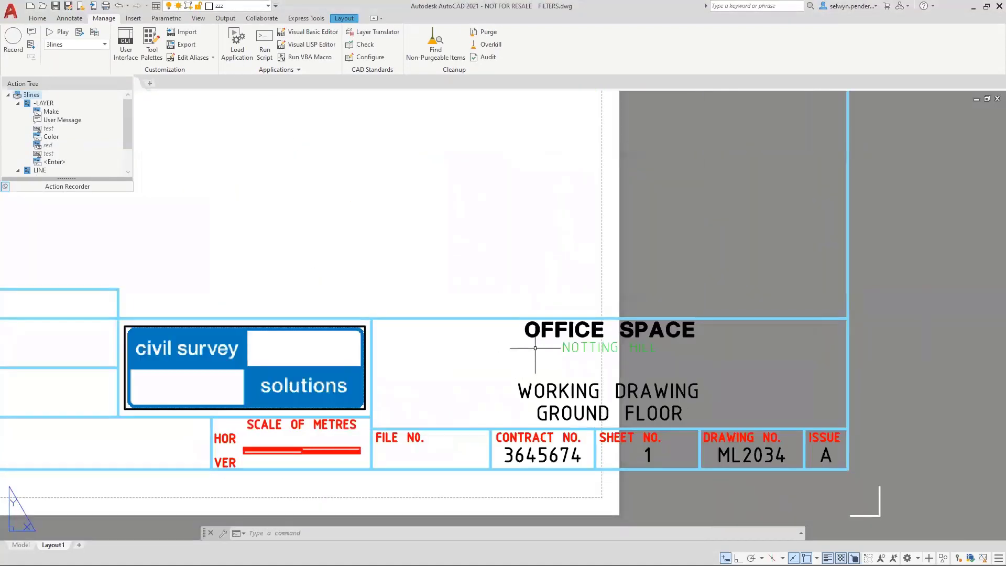
left_click(528, 331)
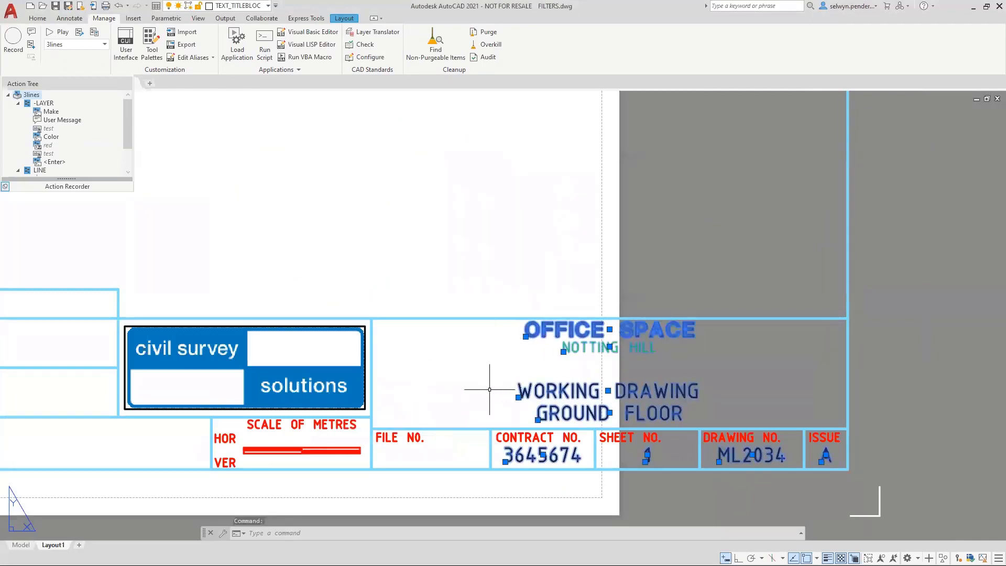
scroll(490, 390, "down", 4)
middle_click_drag(471, 382, 513, 488)
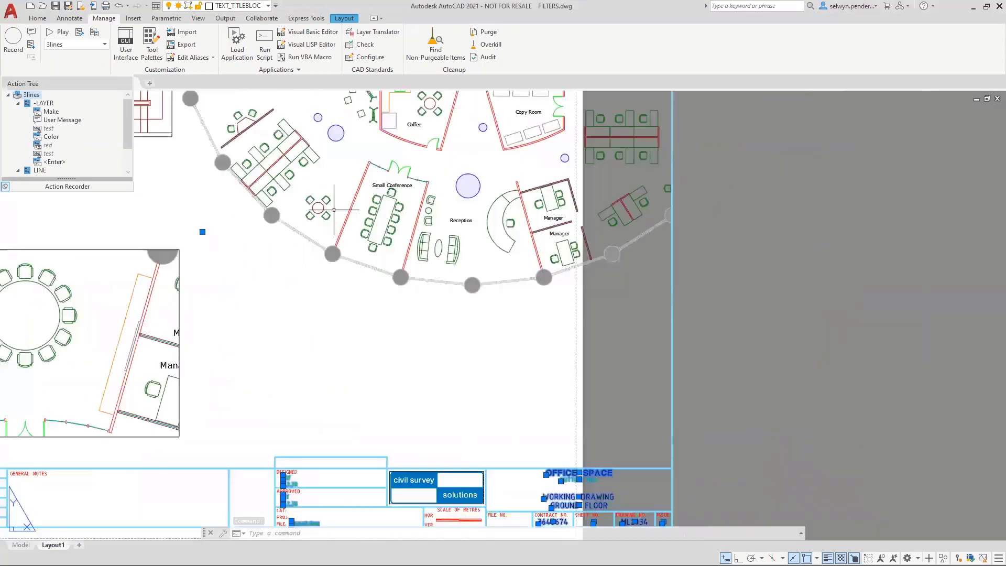
middle_click_drag(544, 416, 463, 304)
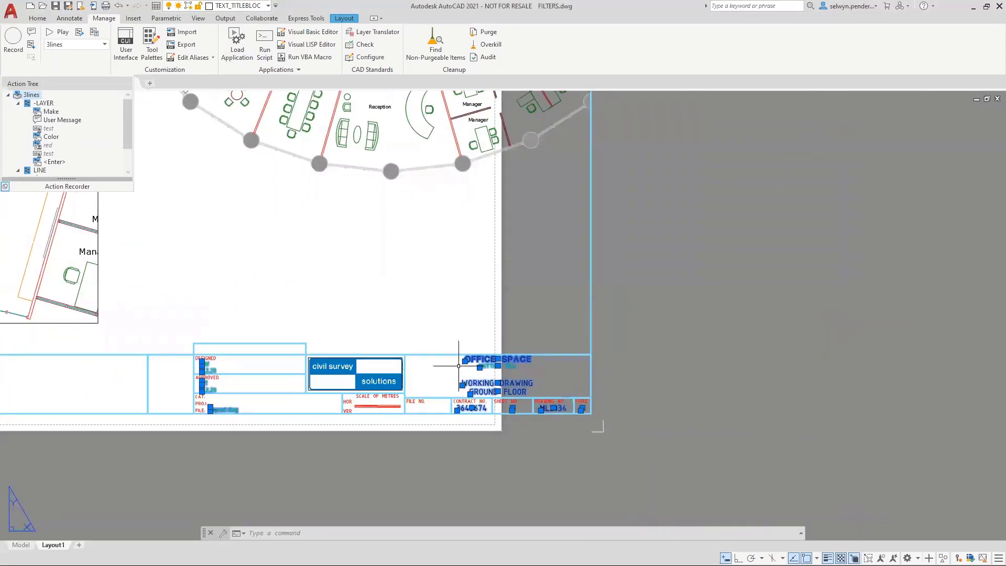
scroll(489, 360, "up", 4)
double_click(489, 356)
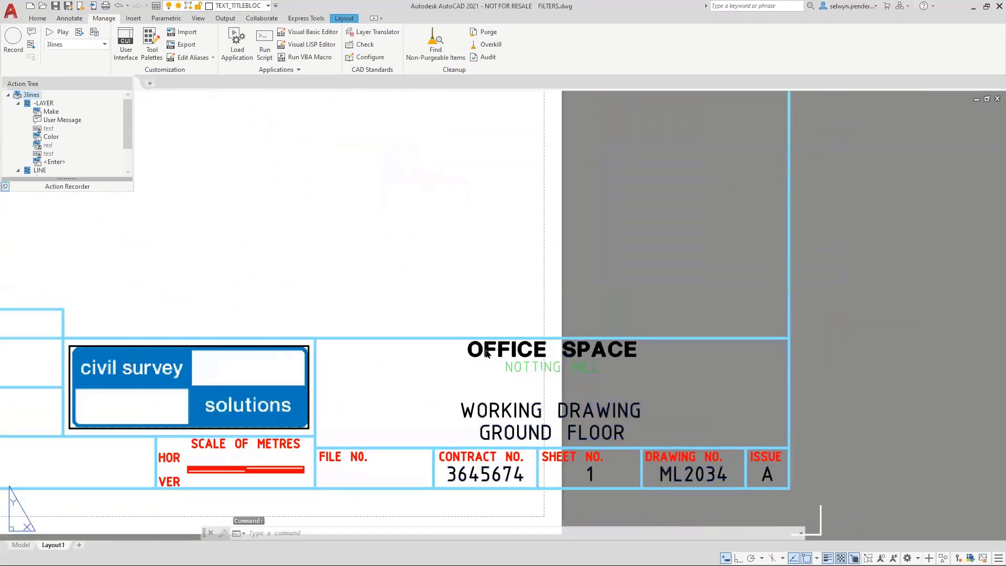
left_click(279, 295)
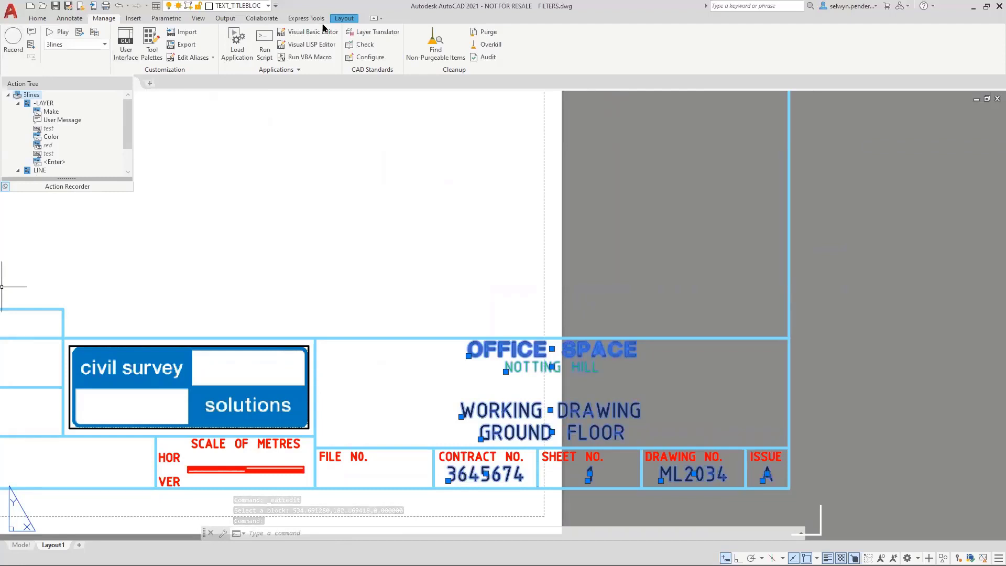
- Display the Express Tools for working with block attributes
left_click(300, 18)
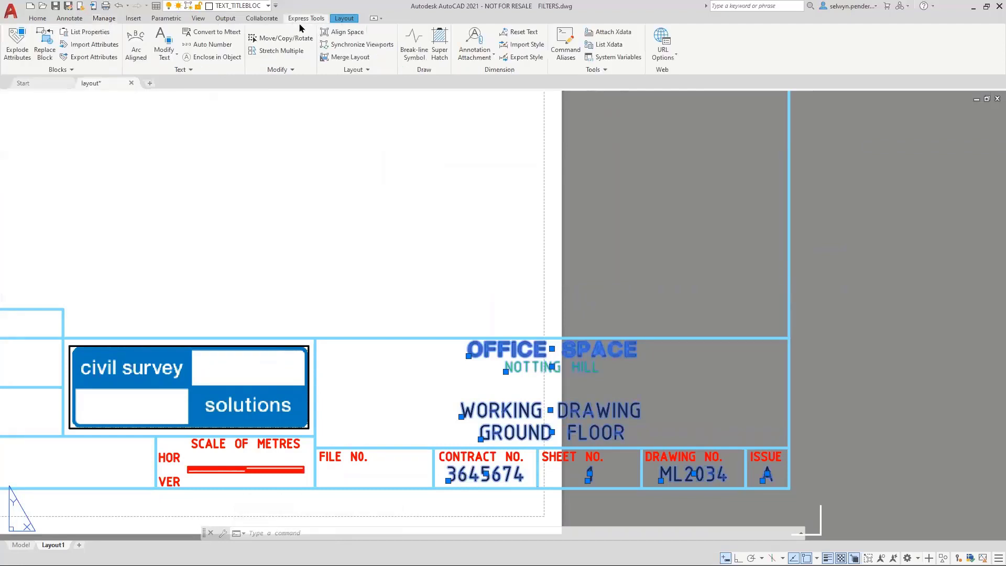
- Explode the selected title block's attributes into plain text objects, checking the OFFICE SPACE line as a separate object
left_click(15, 55)
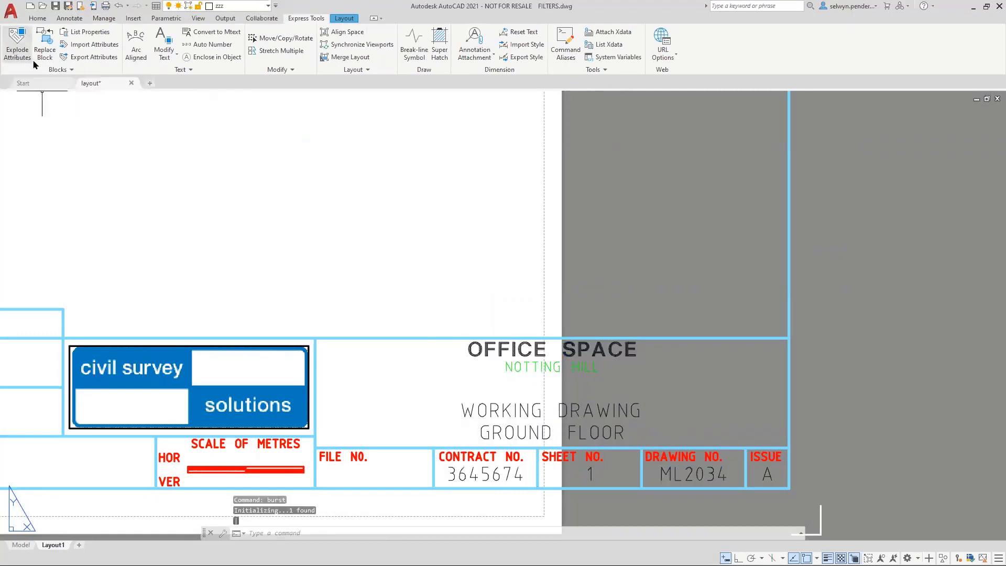
left_click(480, 350)
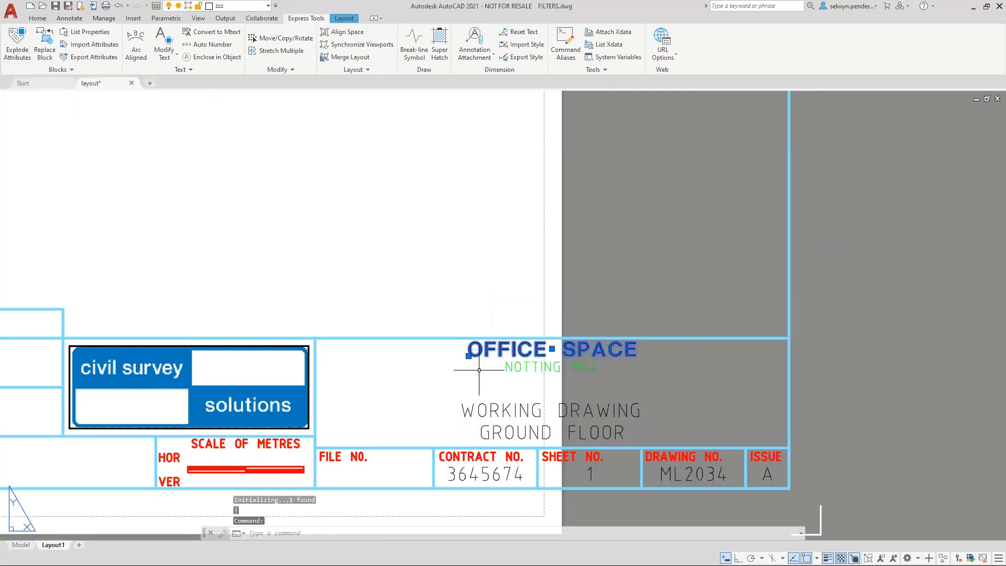
key("Escape")
- Check that the NOTTING HILL and OFFICE SPACE lines open for text editing, leaving their wording as it is
left_click(545, 367)
double_click(512, 370)
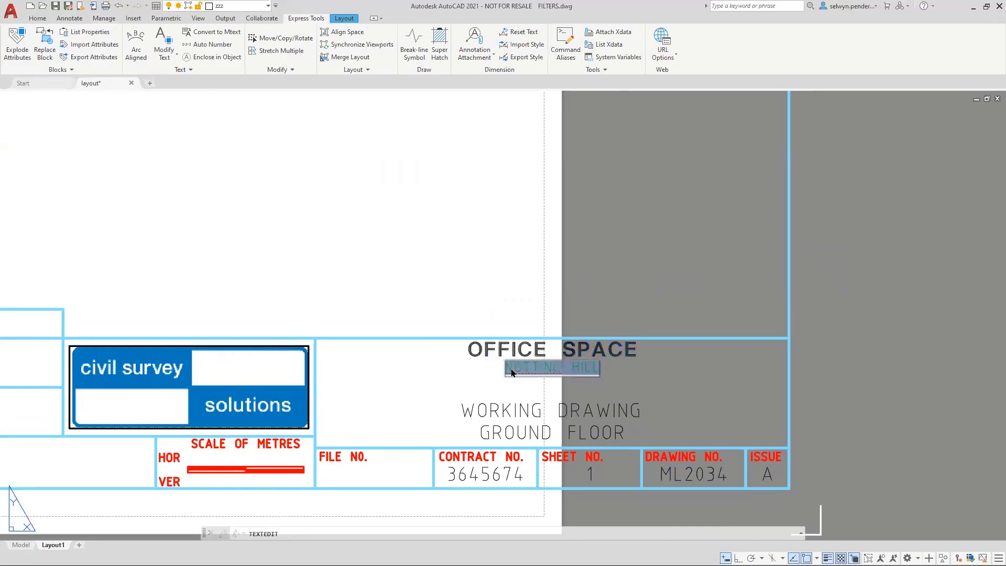
key("Return")
left_click(499, 347)
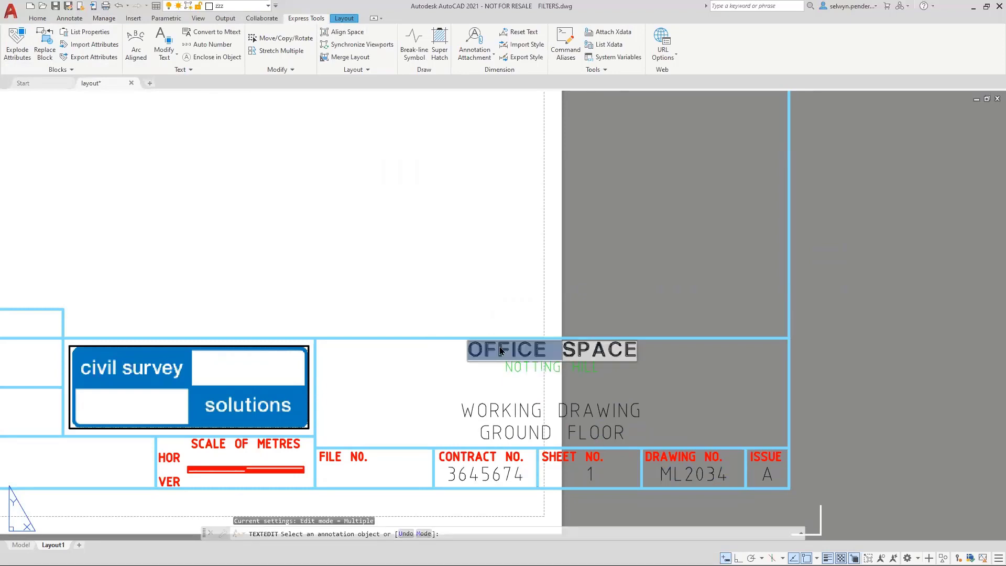
key("Return")
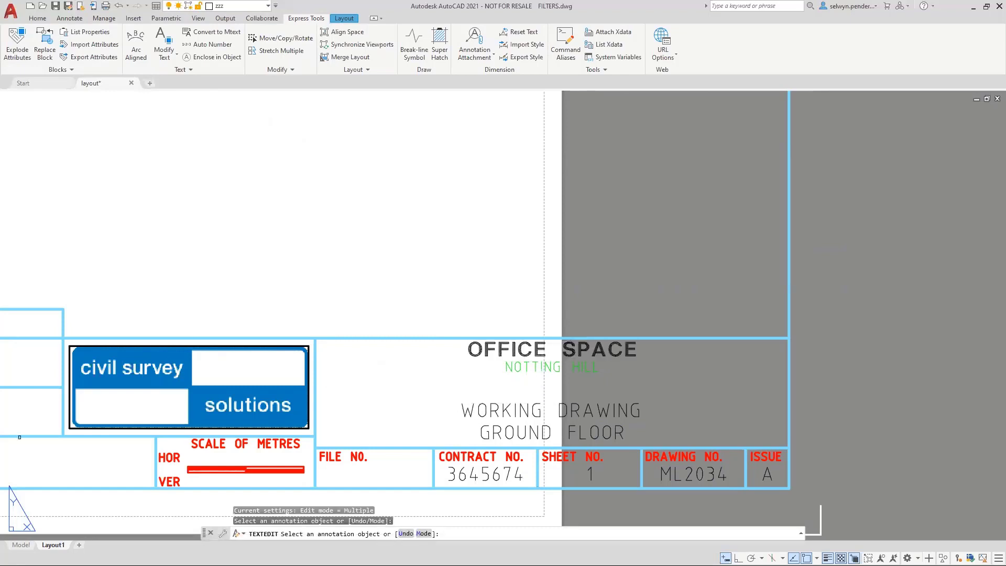
mouse_move(19, 544)
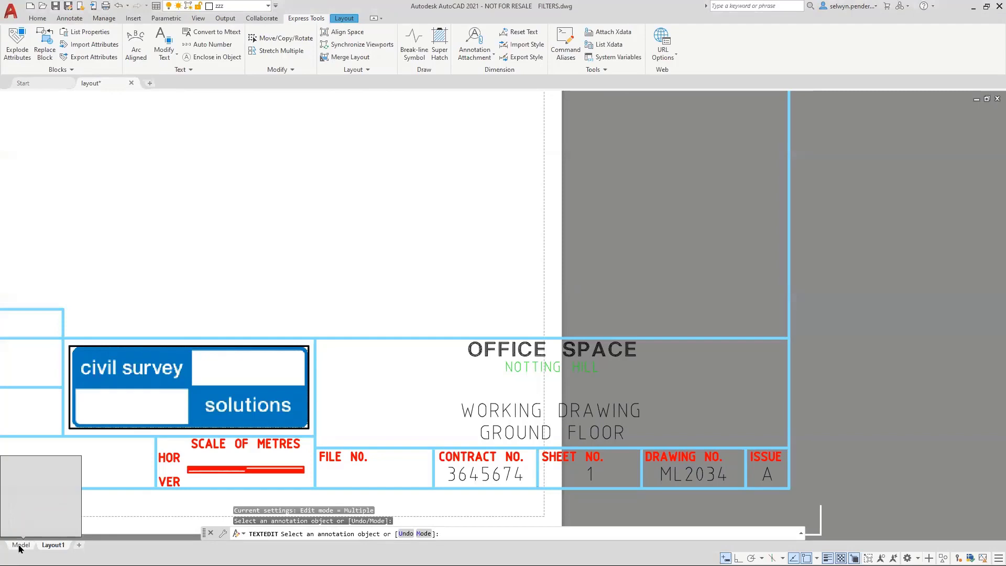
key("Escape")
key("Escape")
key("Escape")
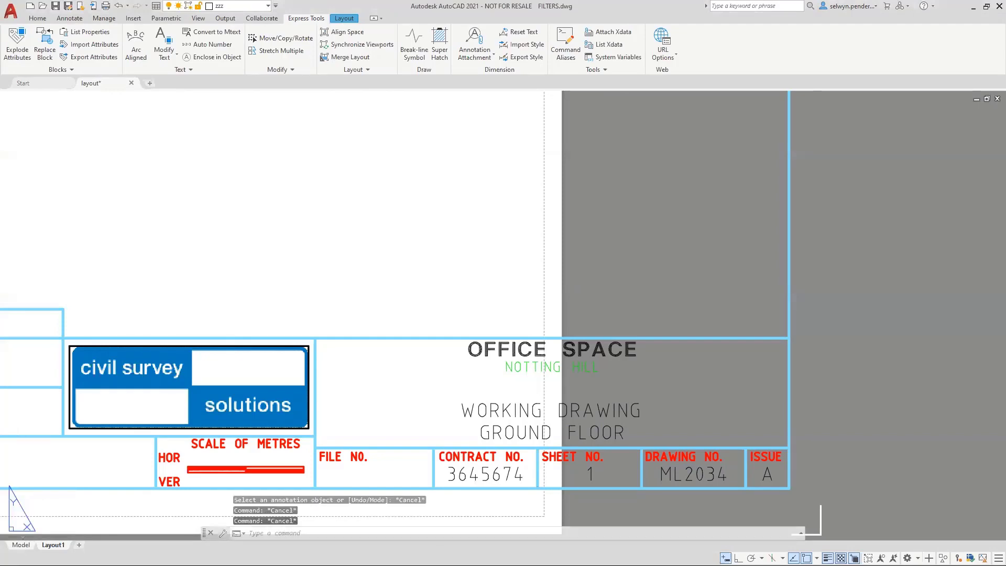
- Switch from the layout to the floor plan in model space
left_click(20, 544)
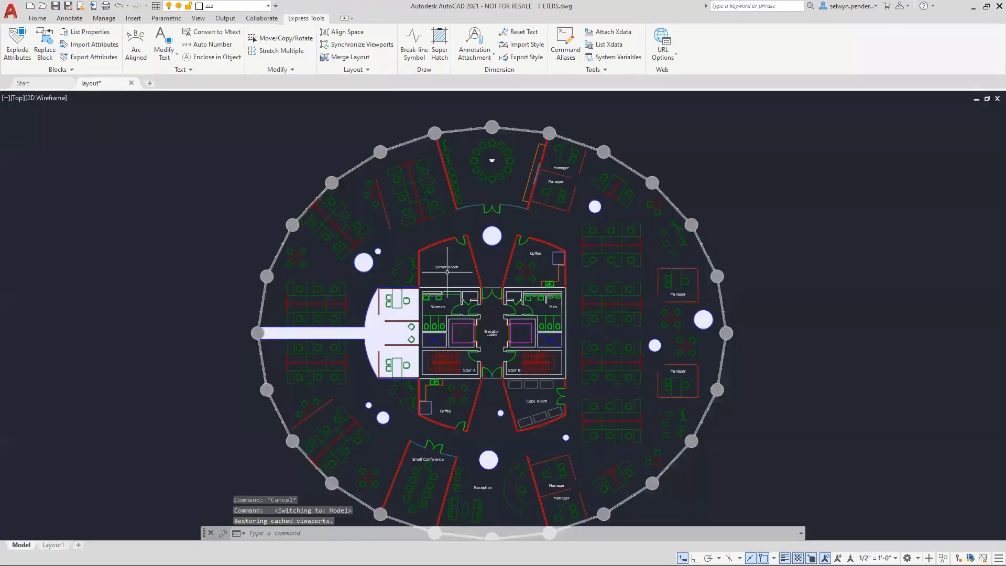
scroll(398, 202, "up", 4)
middle_click_drag(319, 279, 187, 43)
left_click(247, 158)
left_click(224, 152)
key("Escape")
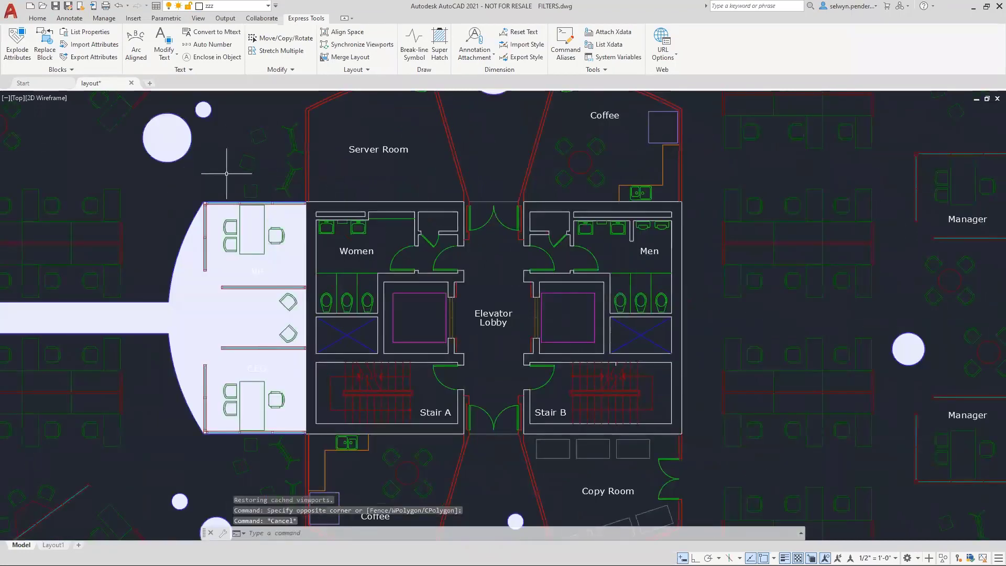
- Examine the restroom fixtures, coffee room furniture and surrounding rooms of the floor plan
left_click(363, 297)
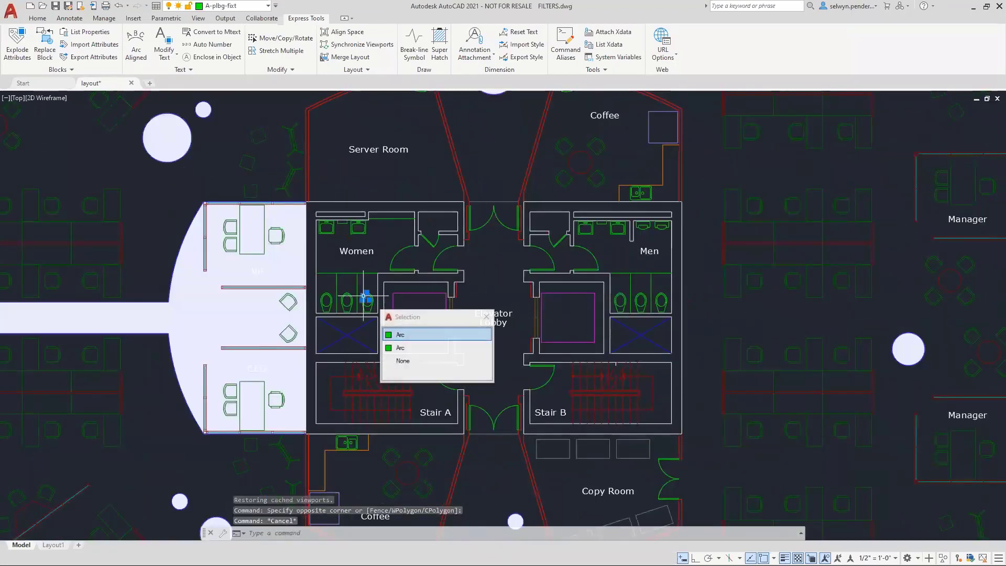
left_click(198, 179)
left_click(516, 200)
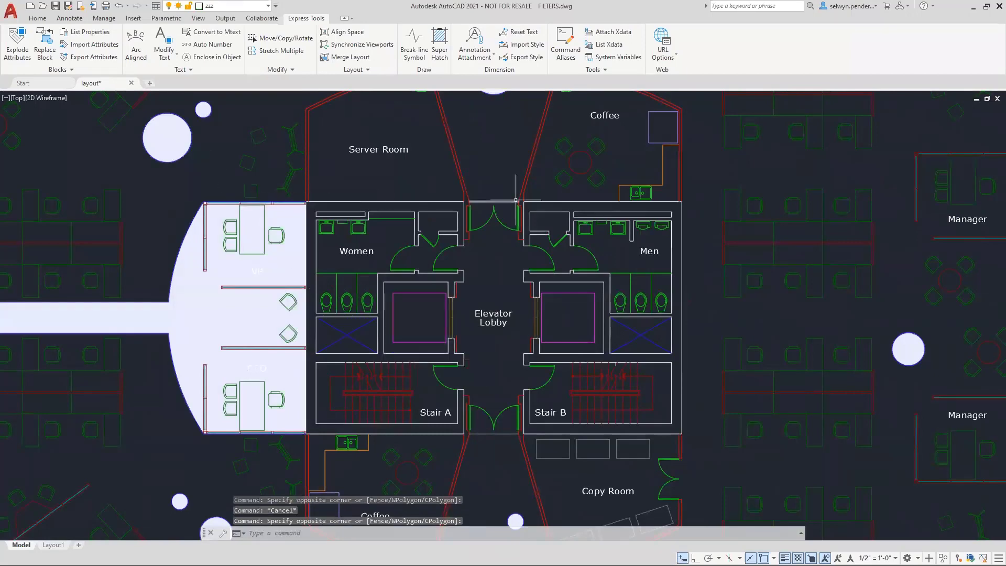
middle_click_drag(579, 213, 566, 124)
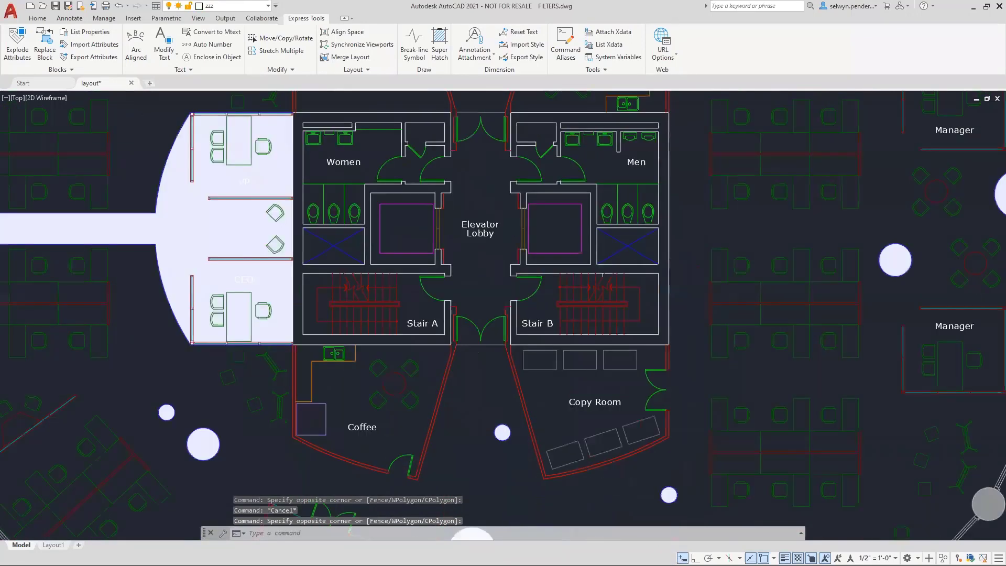
middle_click_drag(395, 384, 393, 367)
left_click(393, 367)
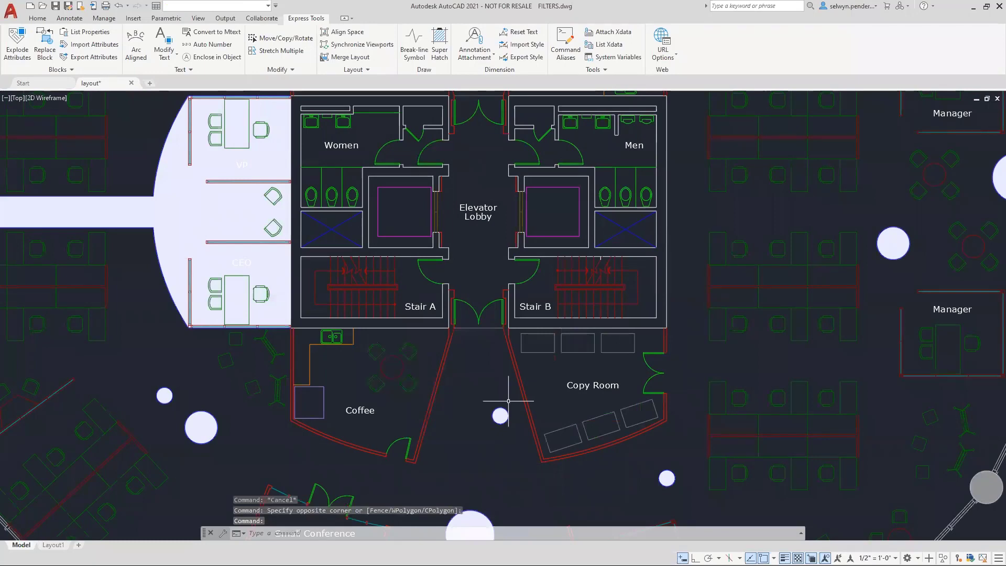
key("Escape")
key("Escape")
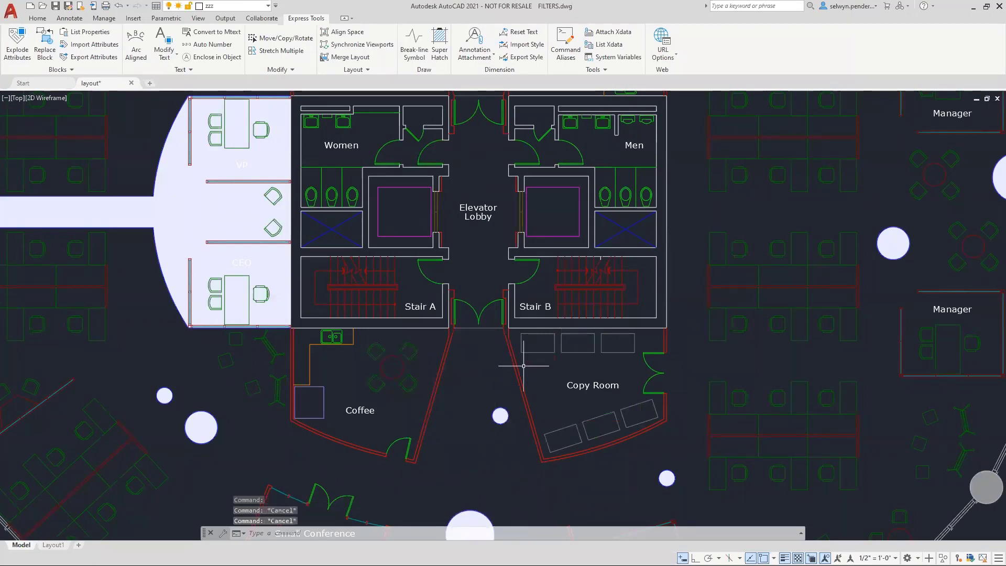
scroll(520, 364, "down", 2)
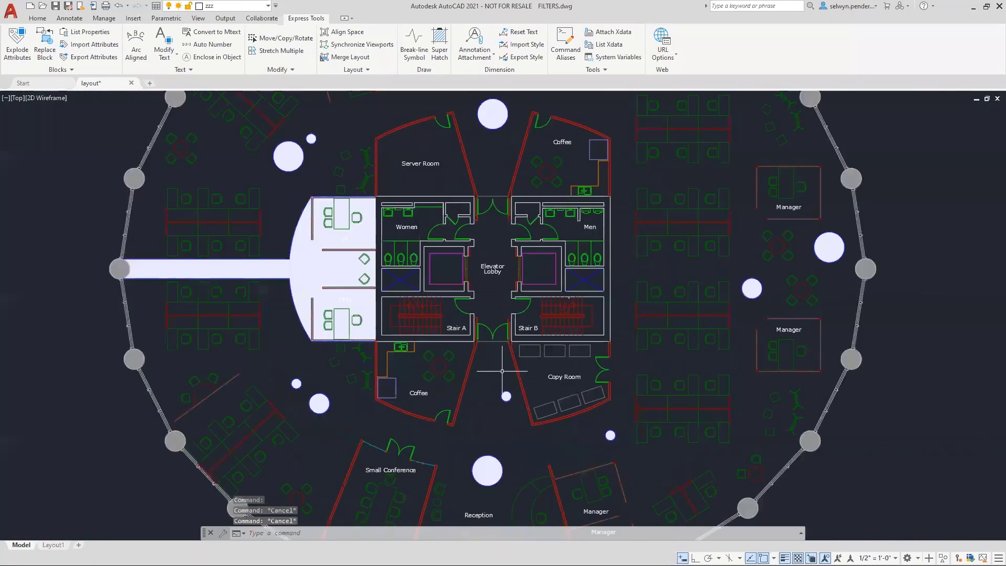
middle_click_drag(502, 371, 473, 400)
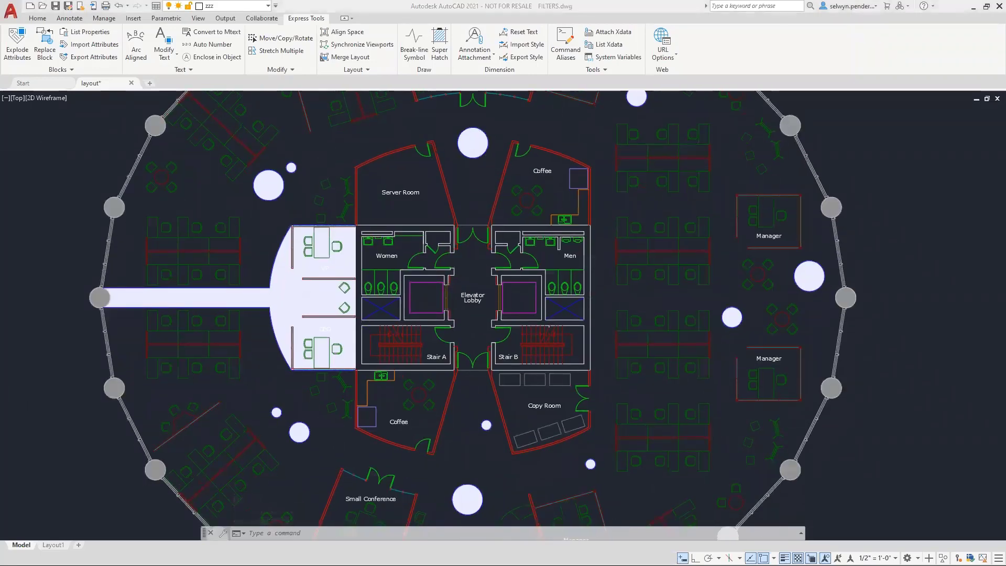
- Count the blocks in the whole drawing with BCOUNT, using all objects as the selection
left_click(288, 534)
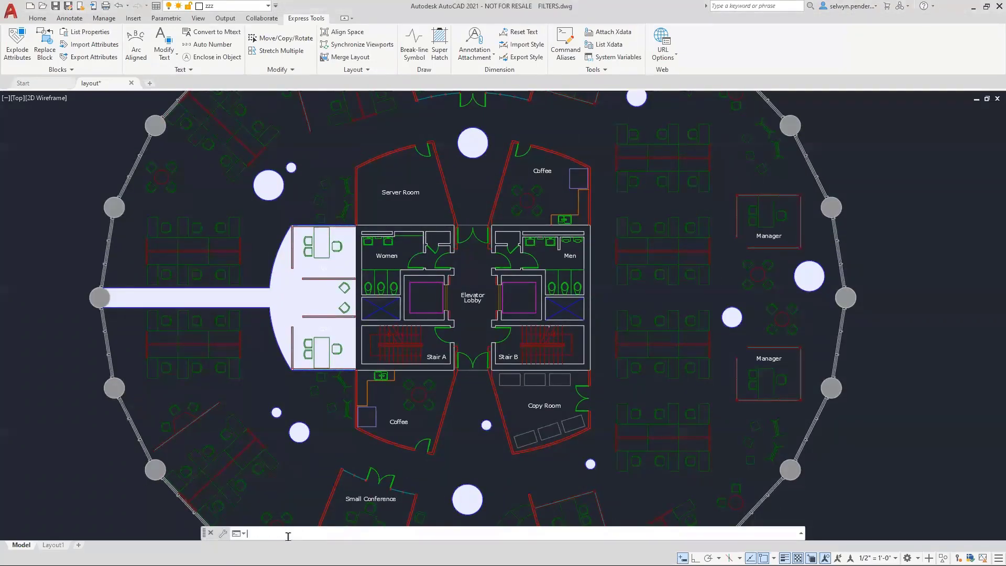
type("bcount")
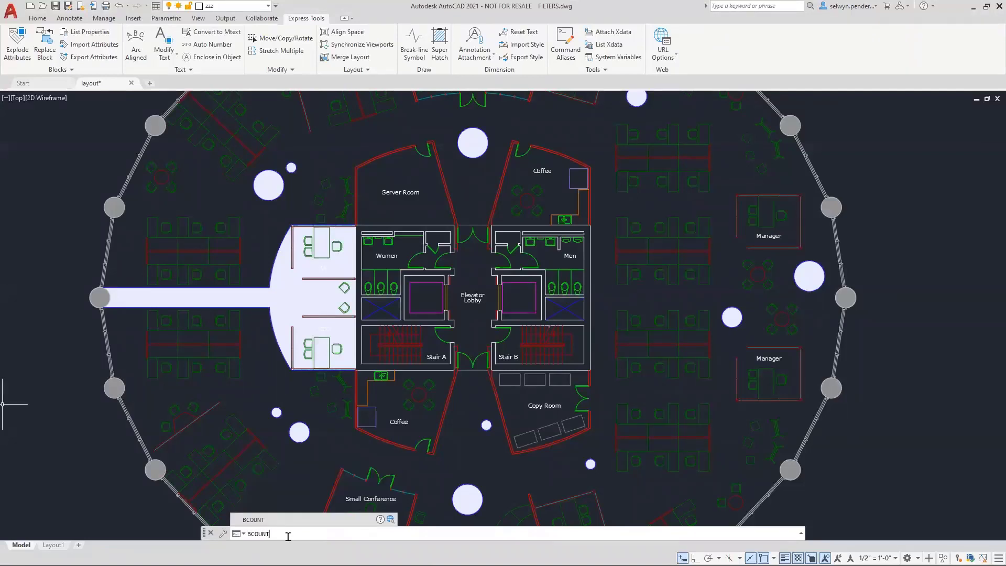
key("Return")
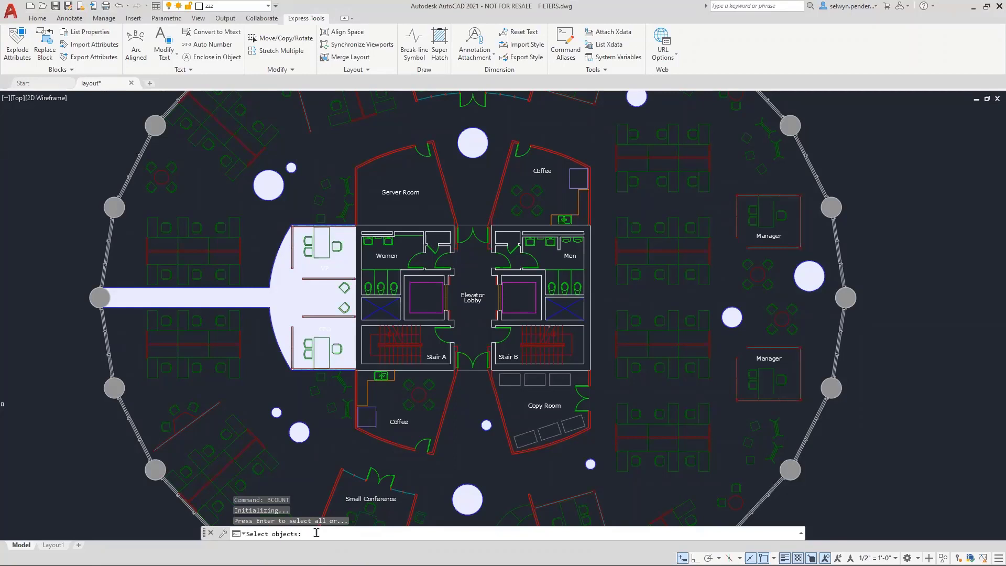
type("all")
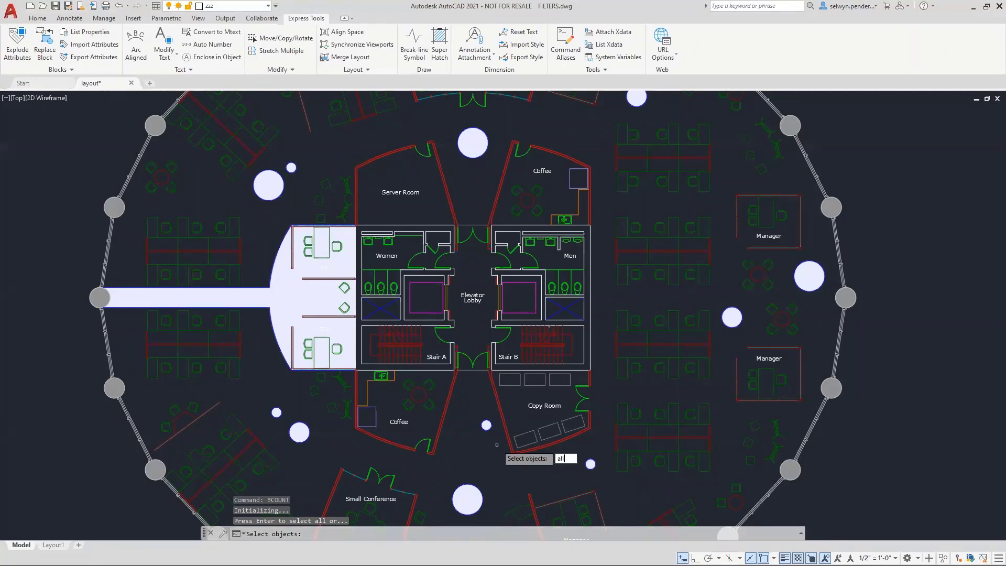
key("Return")
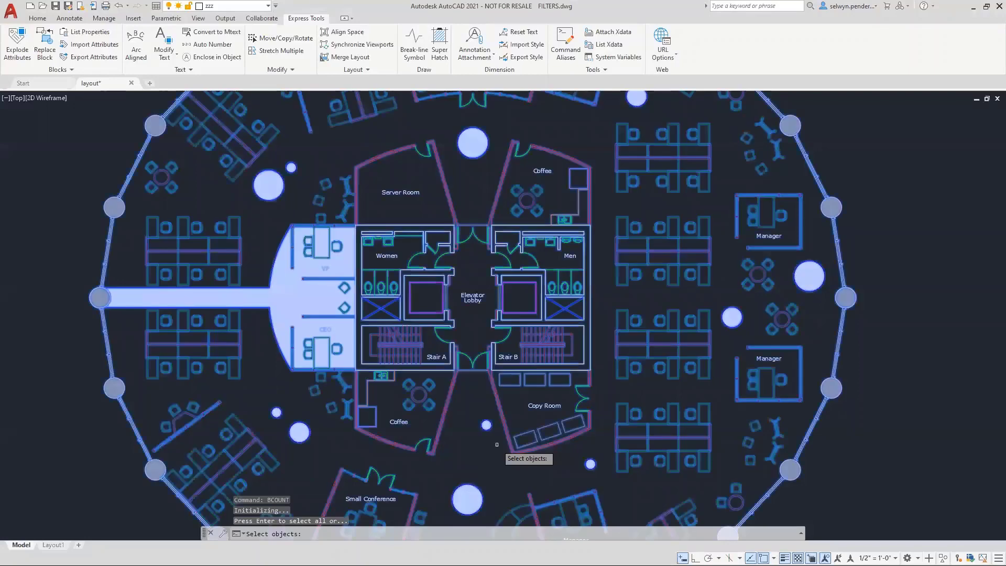
key("Return")
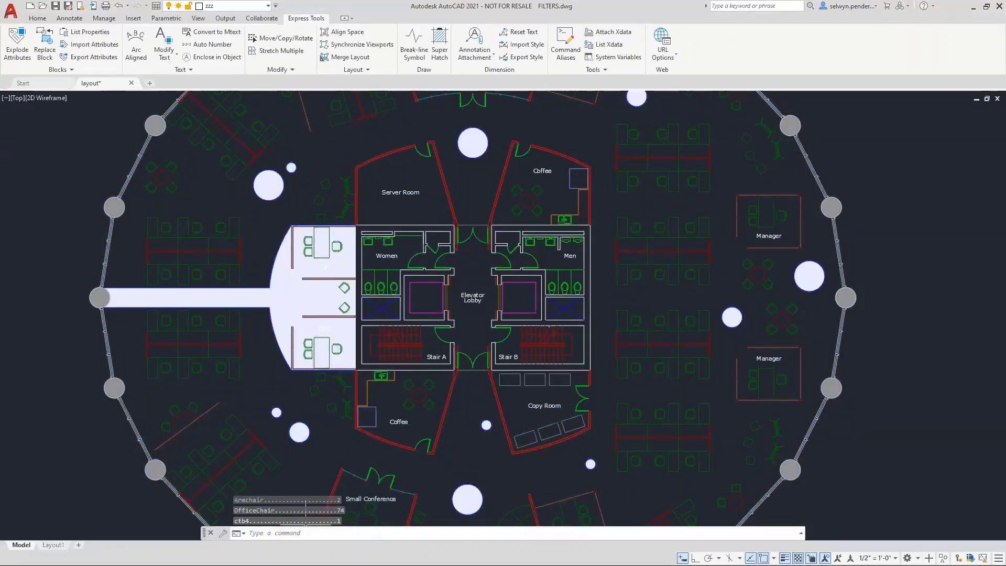
- Read the block count list in the expanded command history, including the sink, chair and ctb4 entries
key("F2")
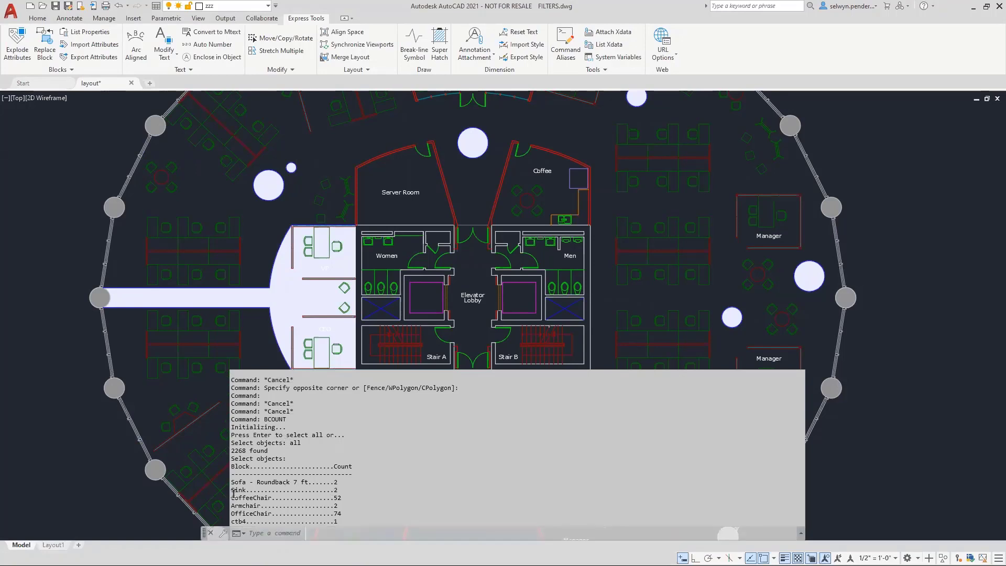
left_click_drag(232, 491, 252, 492)
left_click_drag(334, 490, 339, 490)
left_click_drag(333, 498, 358, 498)
left_click_drag(247, 521, 231, 523)
scroll(862, 207, "down", 3)
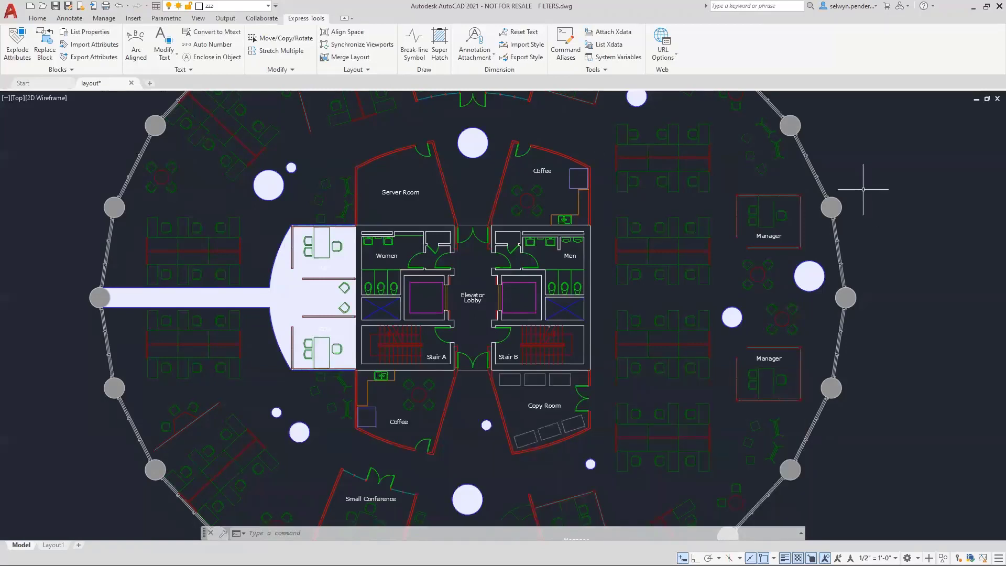
- Run BCOUNT again on a crossing window around the entire floor plan and review the listed block counts
scroll(862, 215, "down", 2)
middle_click_drag(864, 224, 618, 224)
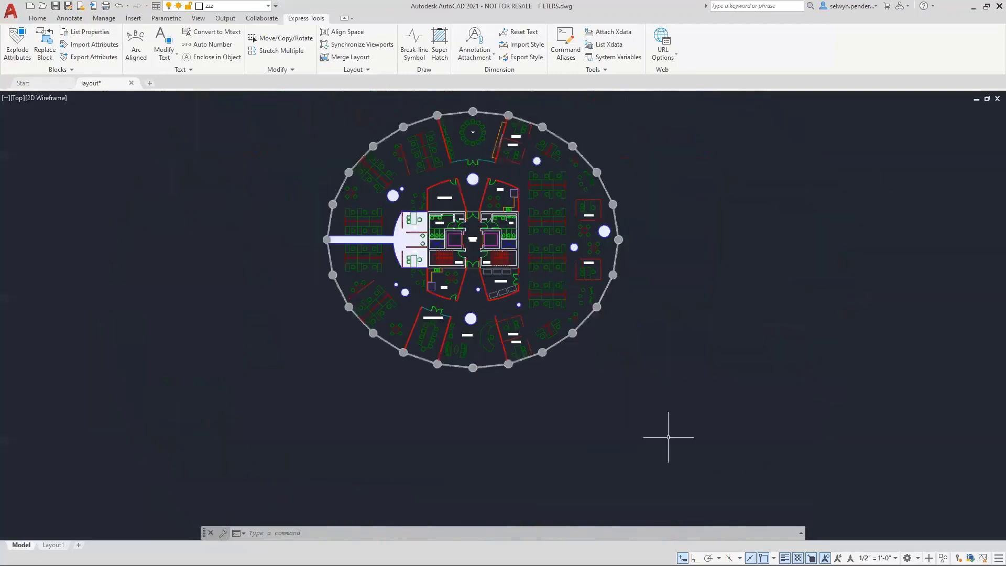
type("BCOUNT")
key("Return")
left_click(655, 418)
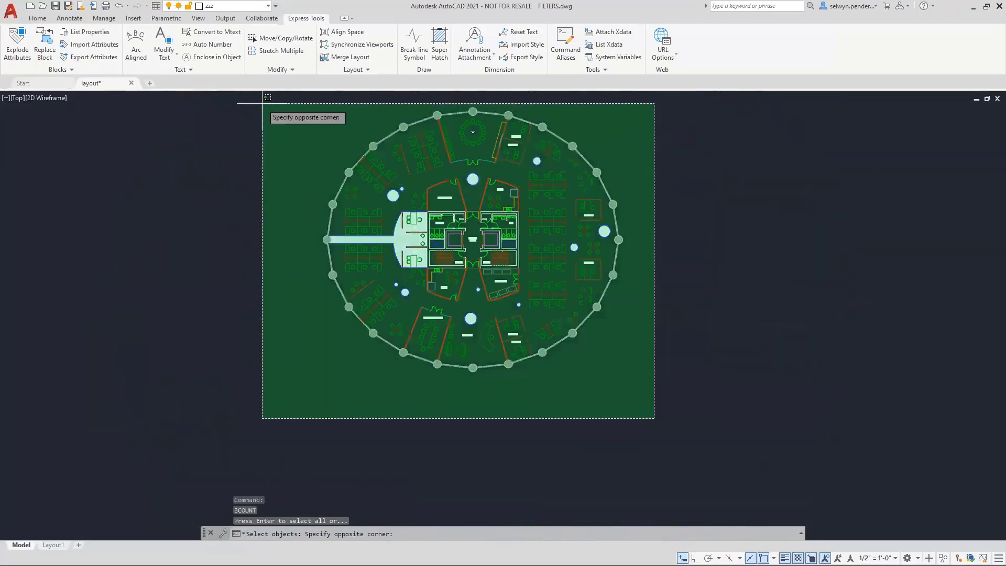
left_click(262, 103)
key("Return")
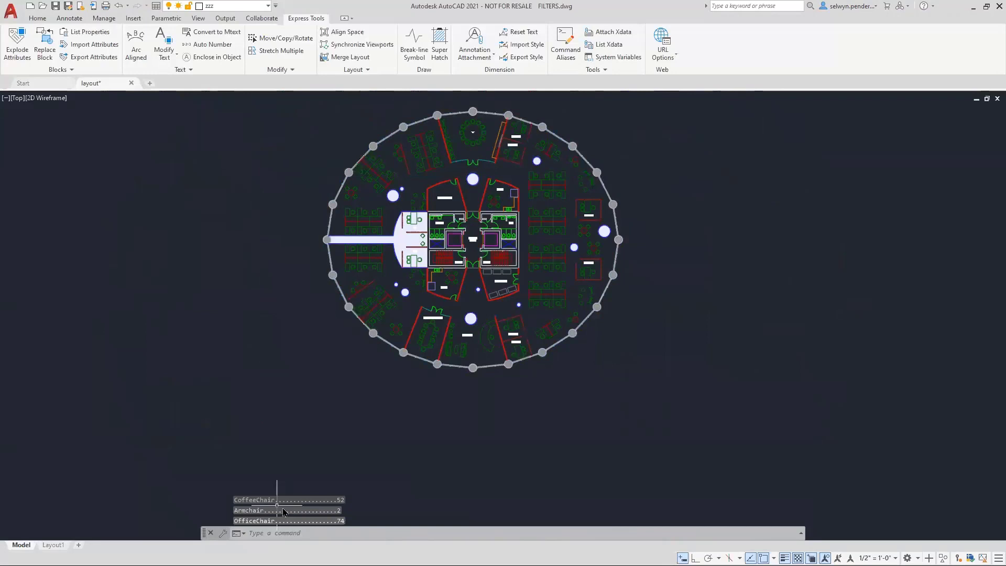
key("F2")
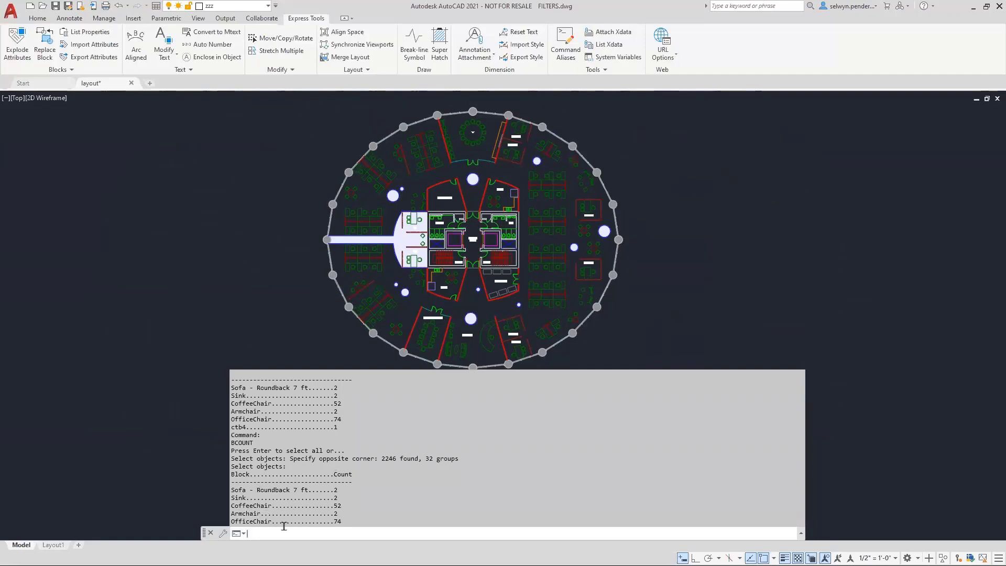
key("F2")
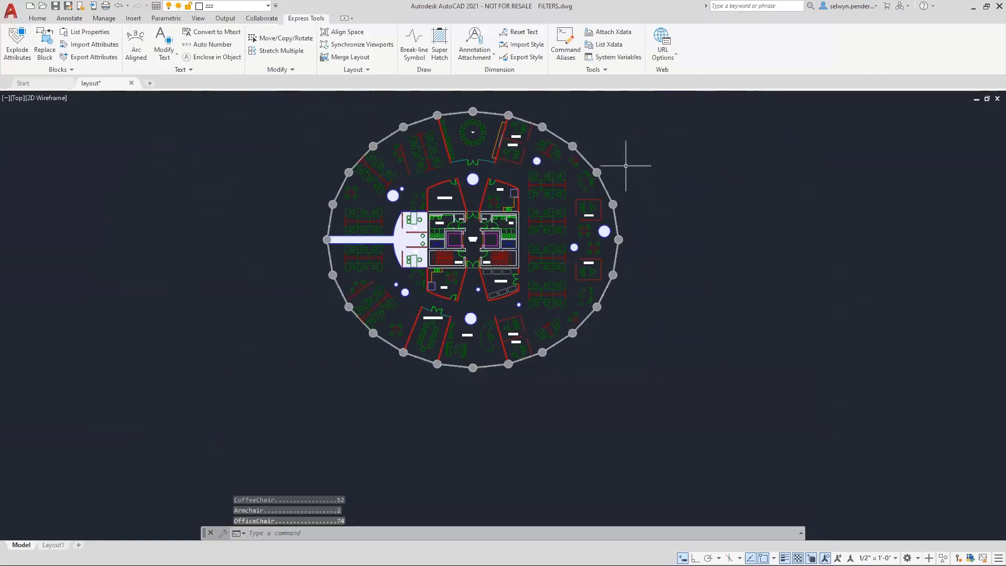
left_click(621, 102)
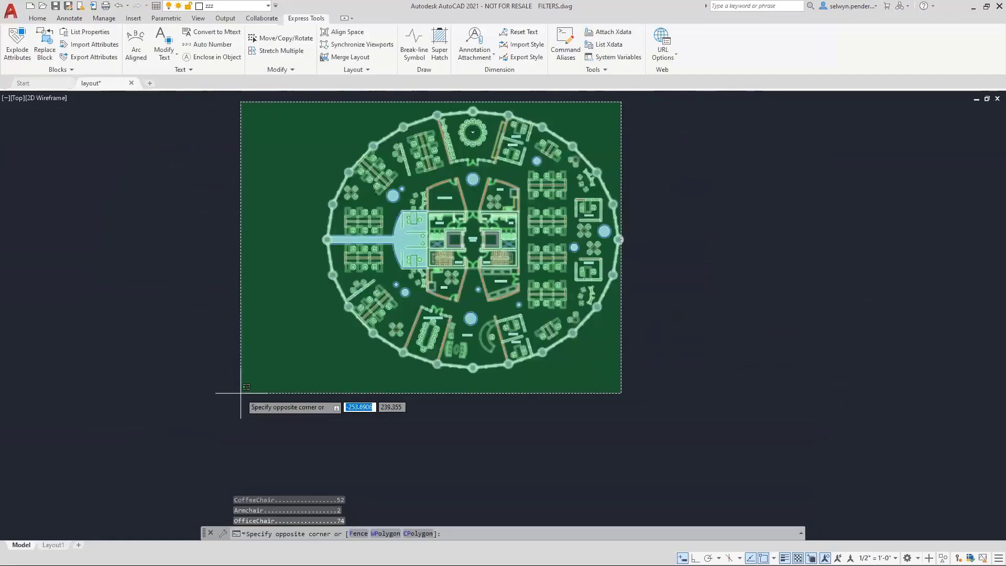
left_click(241, 393)
key("Escape")
key("Escape")
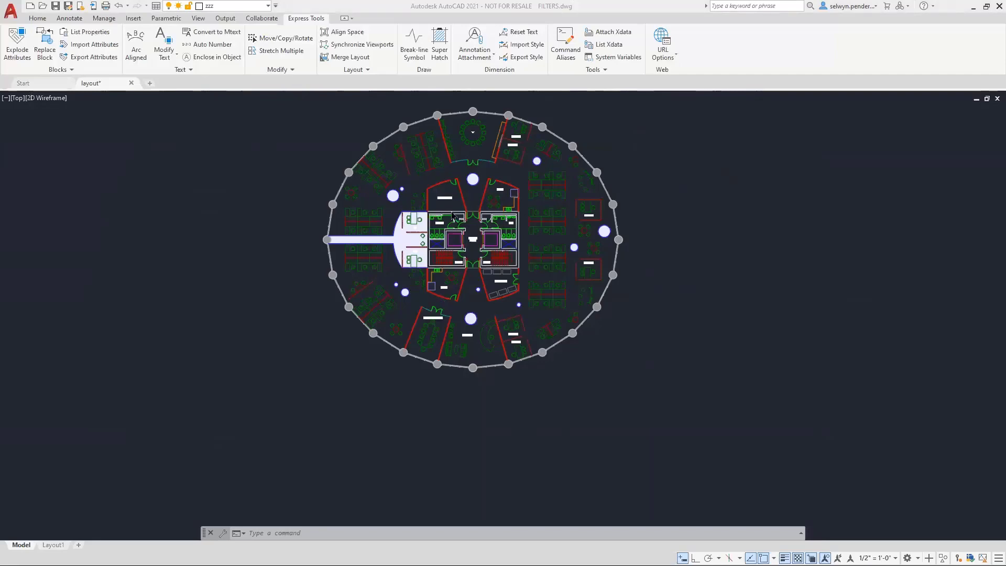
- Isolate the objects caught by a crossing window over the elevator between the Elevator Lobby label and the Men's restroom stalls
scroll(441, 297, "up", 2)
scroll(441, 297, "up", 4)
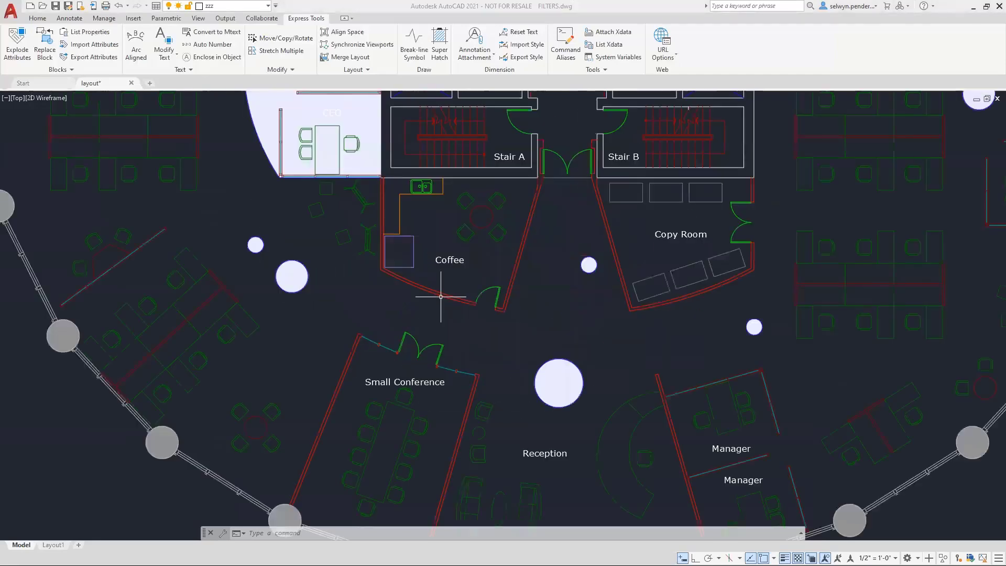
middle_click_drag(440, 208, 232, 450)
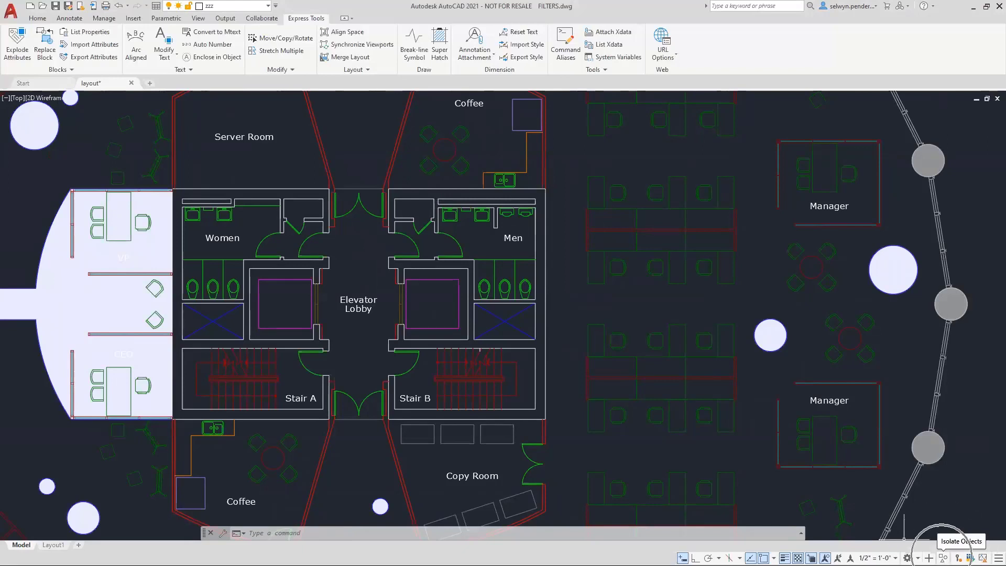
left_click(944, 558)
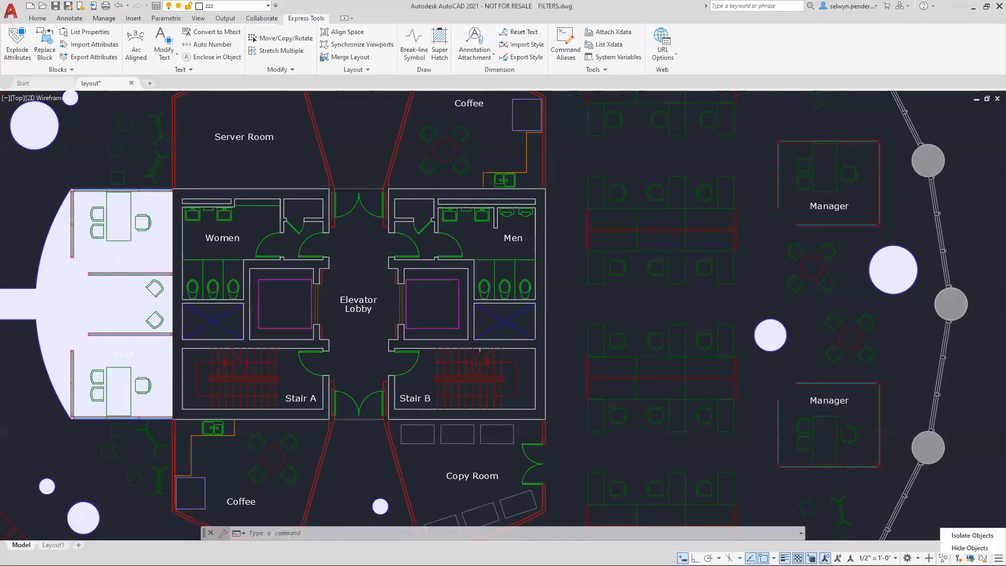
left_click(955, 536)
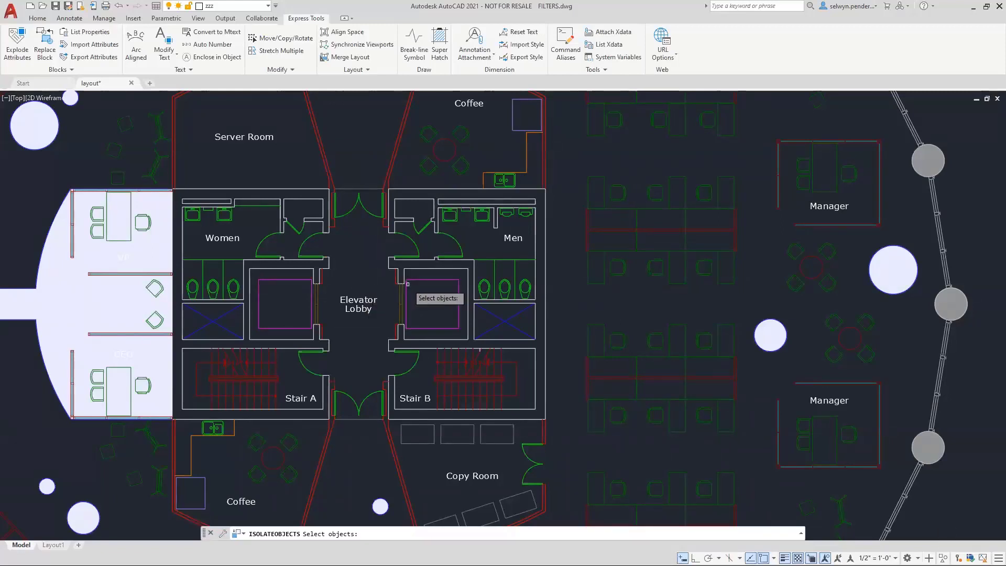
left_click(553, 343)
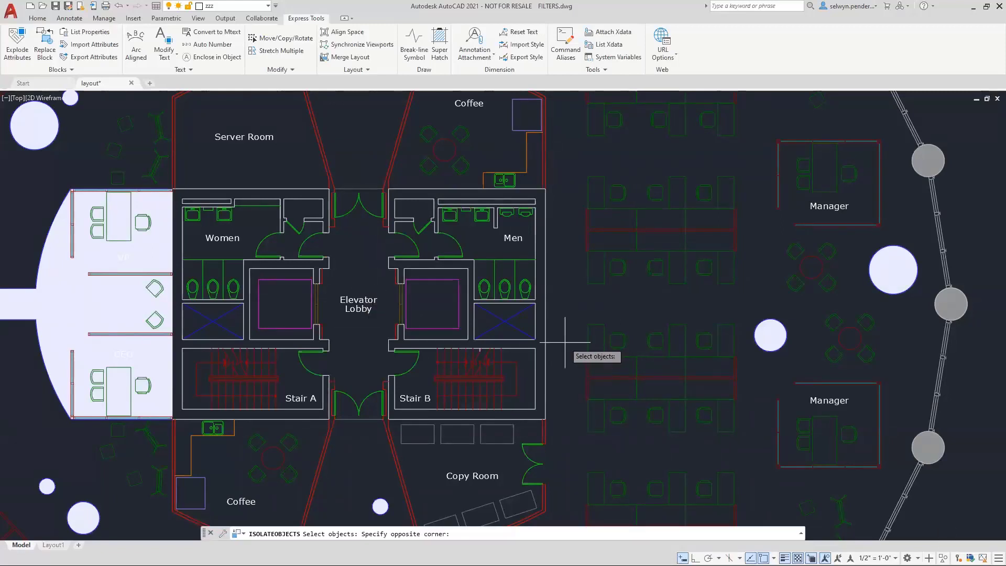
left_click(353, 253)
key("Return")
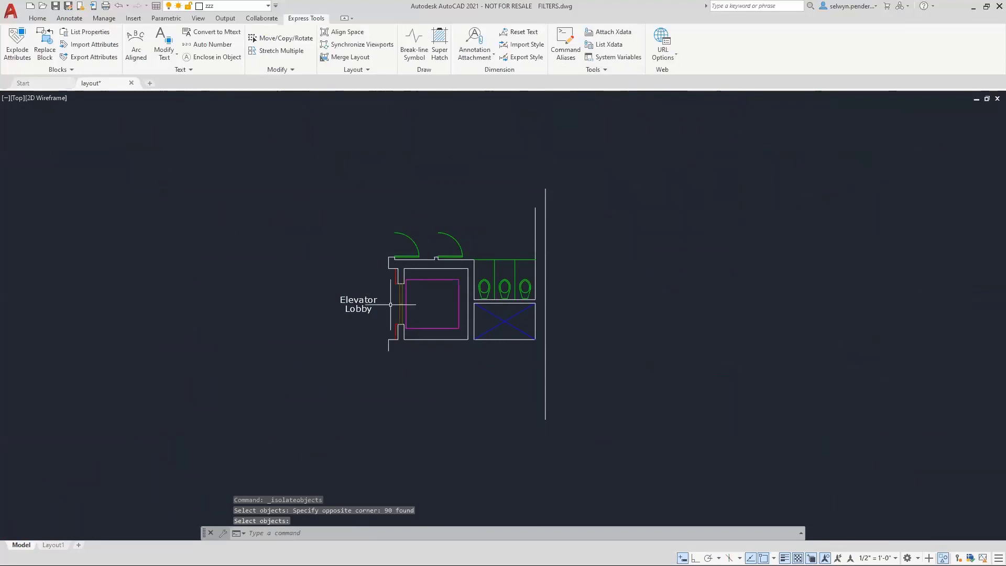
- Inspect the isolated elevator and restroom objects, and end the object isolation
scroll(427, 271, "up", 5)
middle_click_drag(484, 315, 234, 212)
scroll(325, 269, "down", 4)
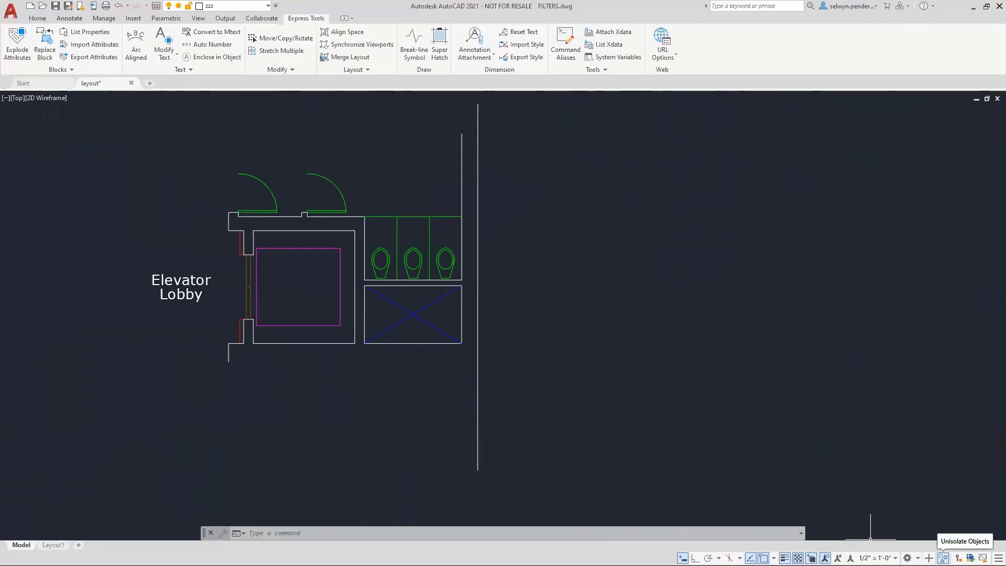
left_click(944, 557)
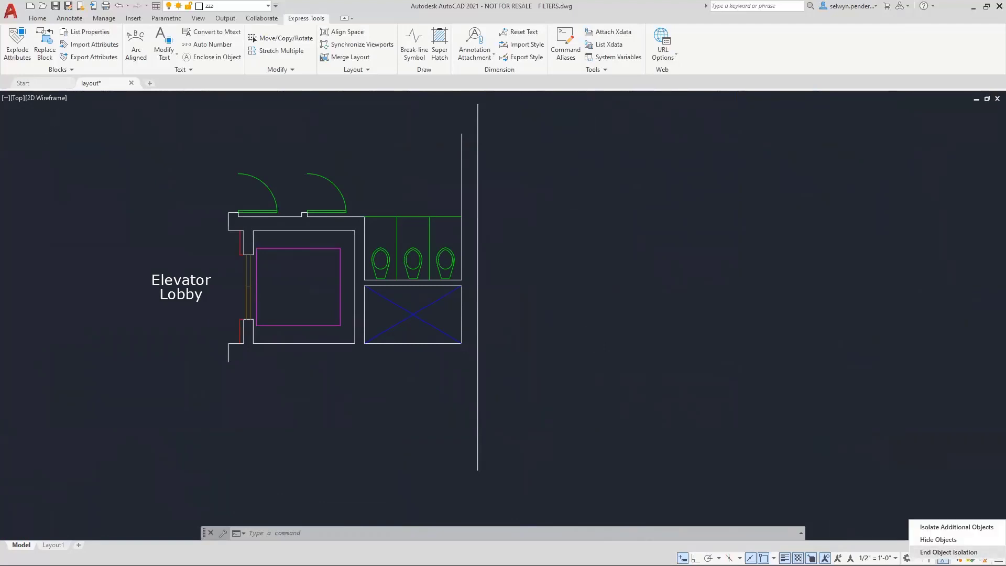
left_click(949, 552)
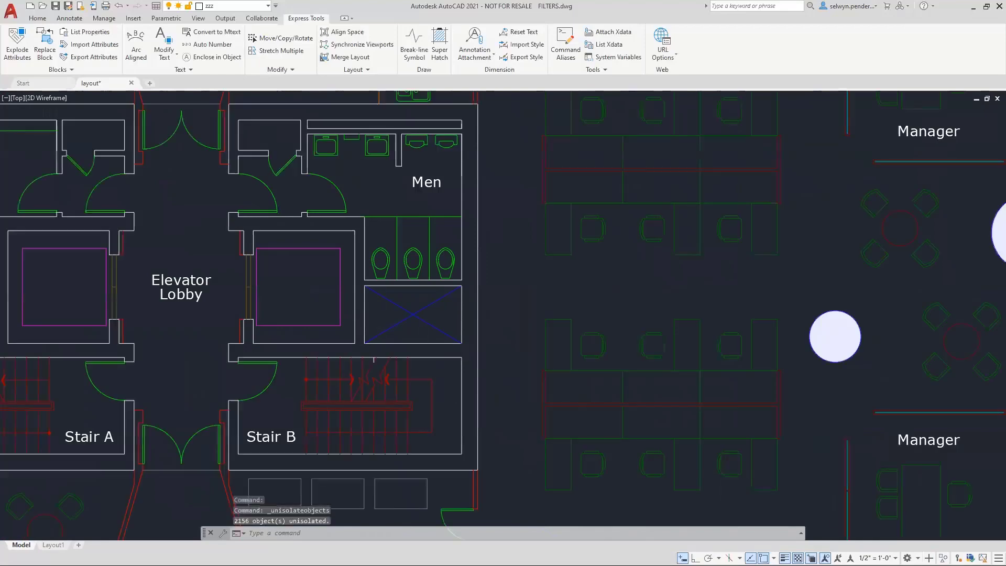
- Hide the objects around Stair B and the Copy Room using a crossing window selection
scroll(361, 314, "down", 5)
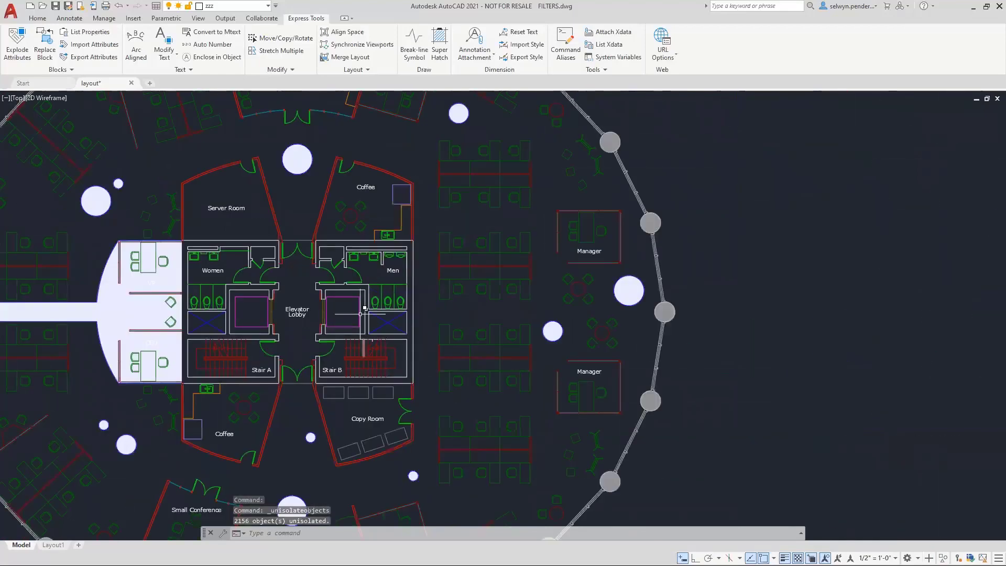
middle_click_drag(360, 314, 446, 325)
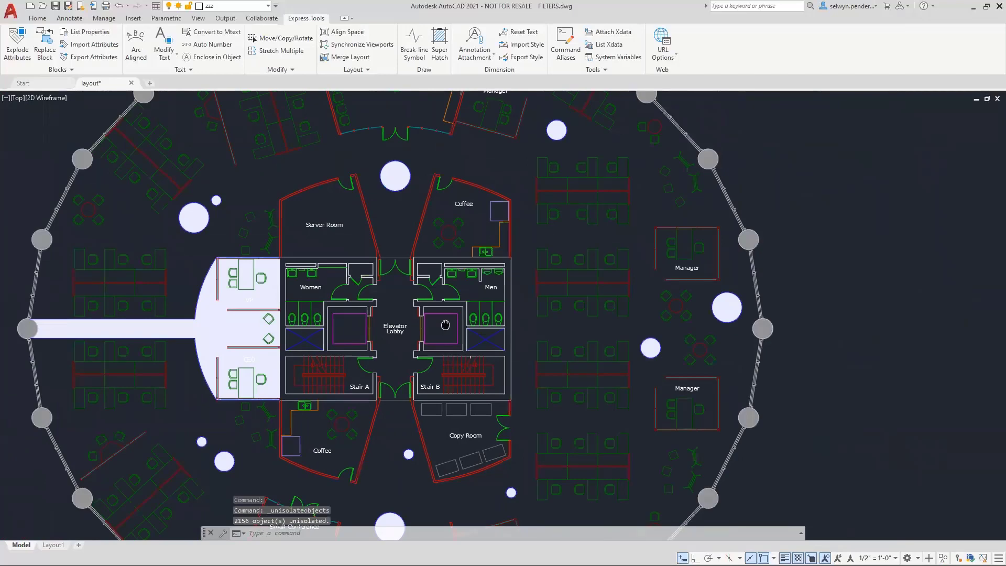
middle_click_drag(446, 325, 429, 284)
left_click(983, 558)
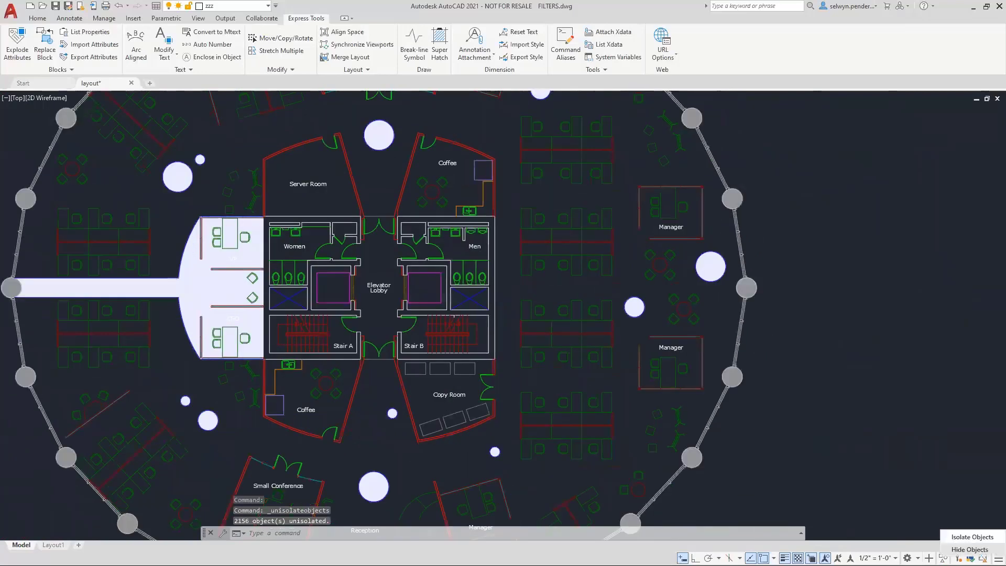
left_click(970, 549)
left_click(496, 305)
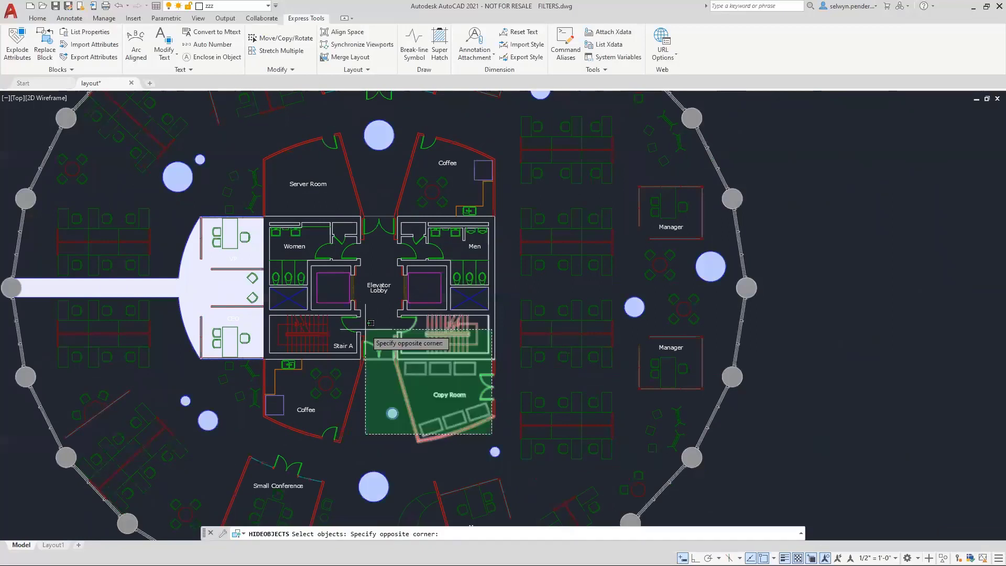
left_click(342, 442)
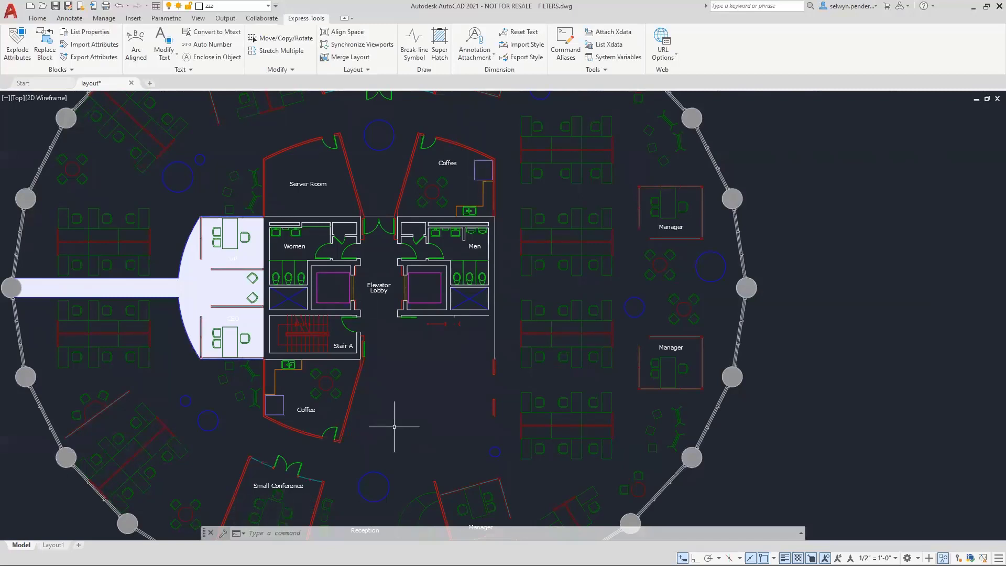
- End the object isolation to restore the hidden Stair B and Copy Room objects
left_click(944, 558)
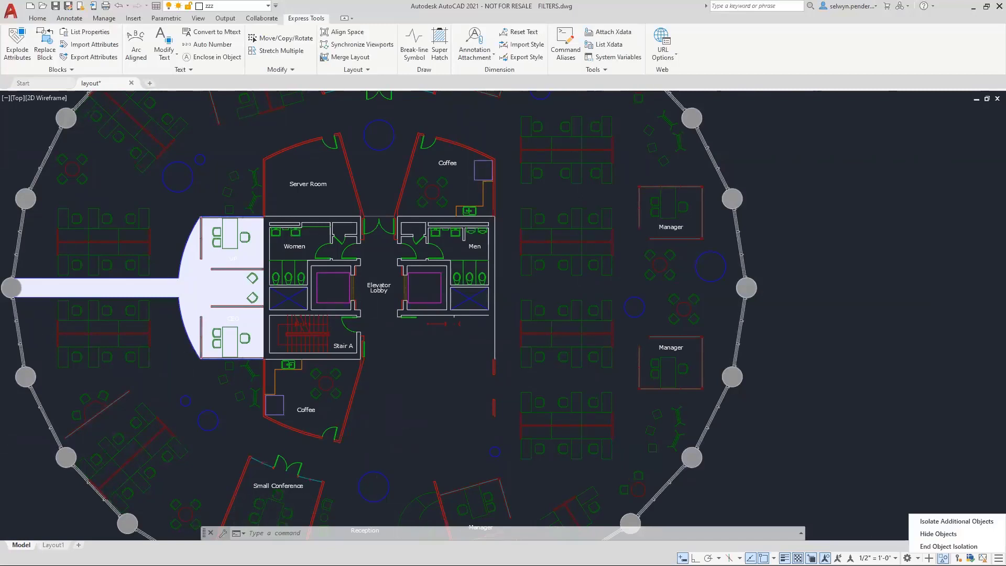
left_click(949, 546)
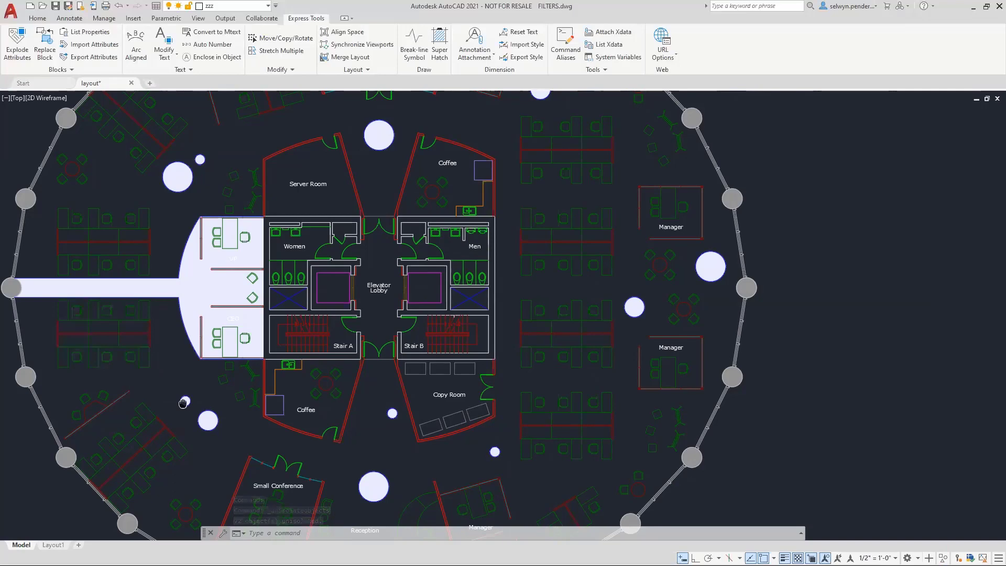
mouse_move(183, 402)
middle_mouse_down()
mouse_move(206, 348)
mouse_move(329, 265)
middle_mouse_up()
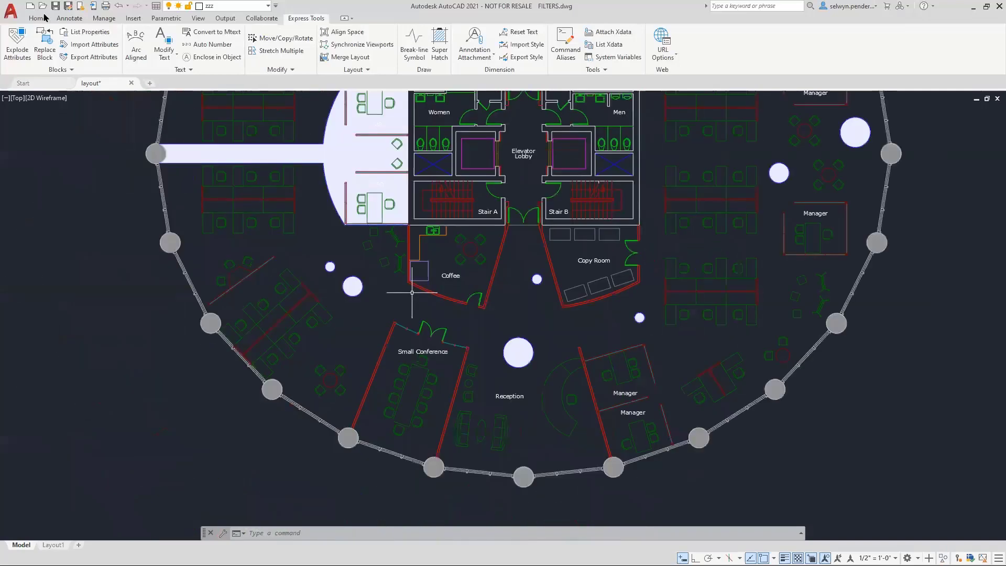
- Turn on the display of the UCS icon in the drawing
left_click(198, 19)
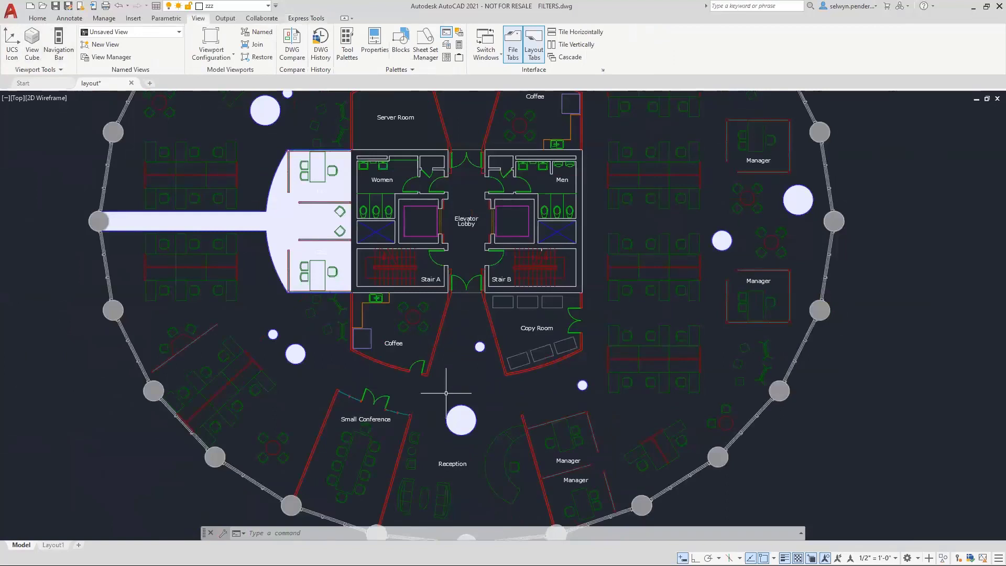
middle_click_drag(432, 385, 438, 375)
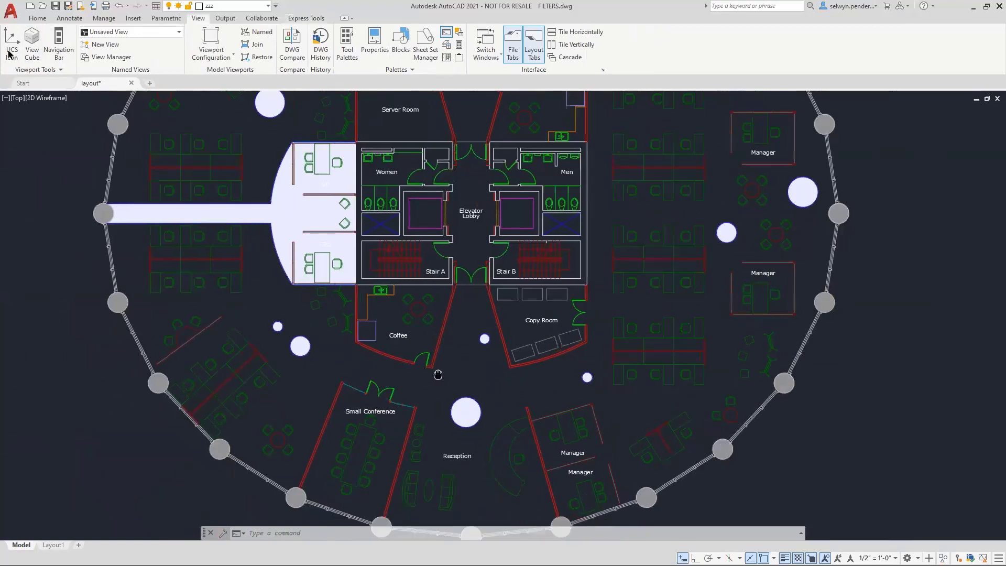
left_click(10, 53)
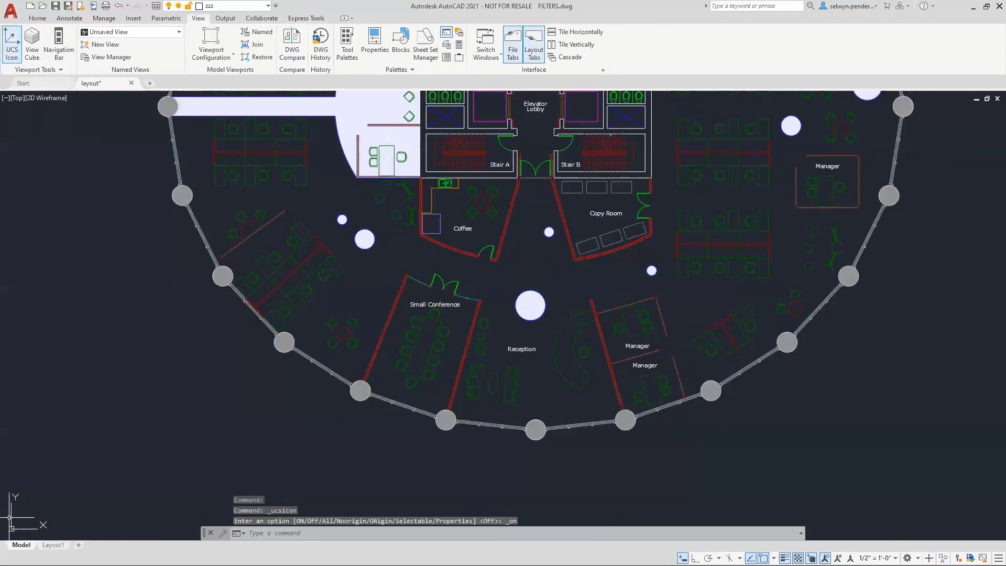
middle_click_drag(82, 485, 115, 458)
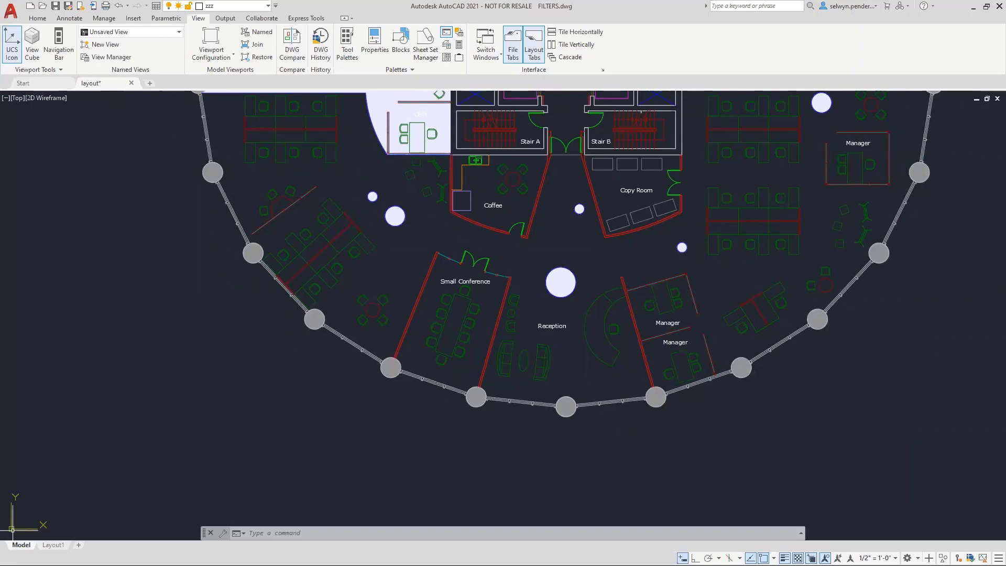
- Move the UCS origin to the exterior wall endpoint beside the perimeter column southwest of the Small Conference room's round table
left_click(11, 532)
left_click(12, 532)
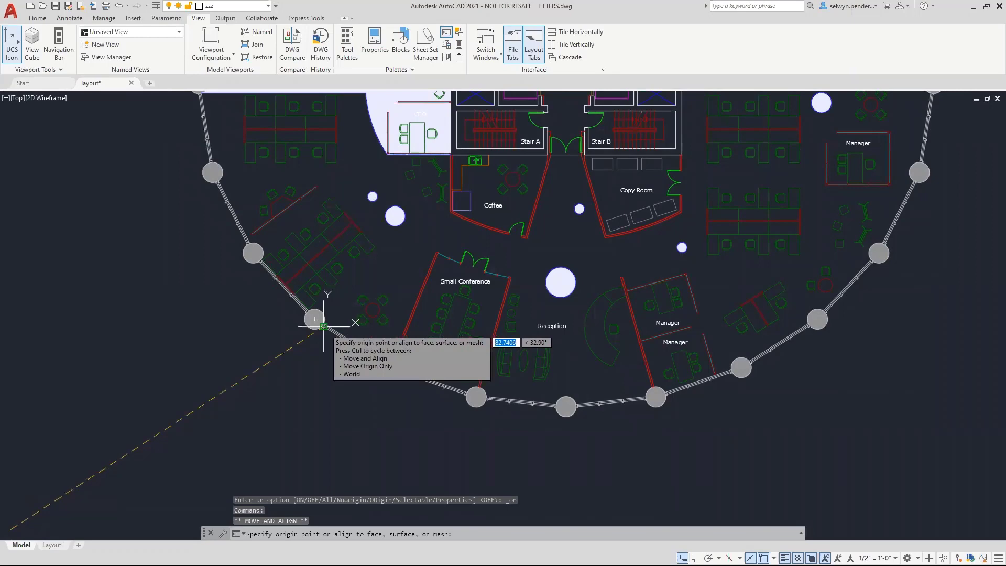
scroll(323, 326, "up", 2)
scroll(322, 326, "up", 2)
left_click(322, 326)
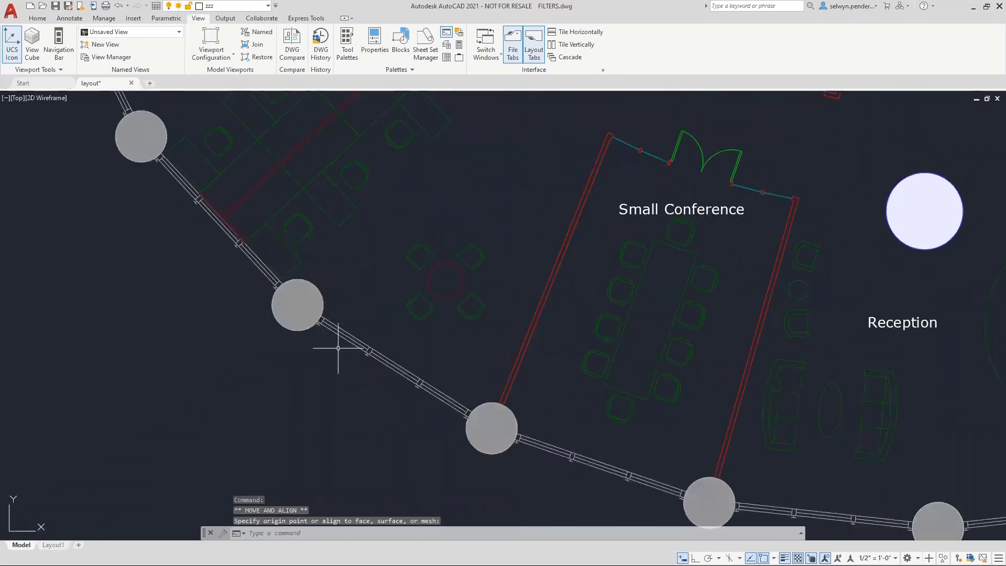
- Check the coordinates of the new UCS origin at the wall endpoint beside the column with the ID command
middle_click_drag(63, 490, 142, 332)
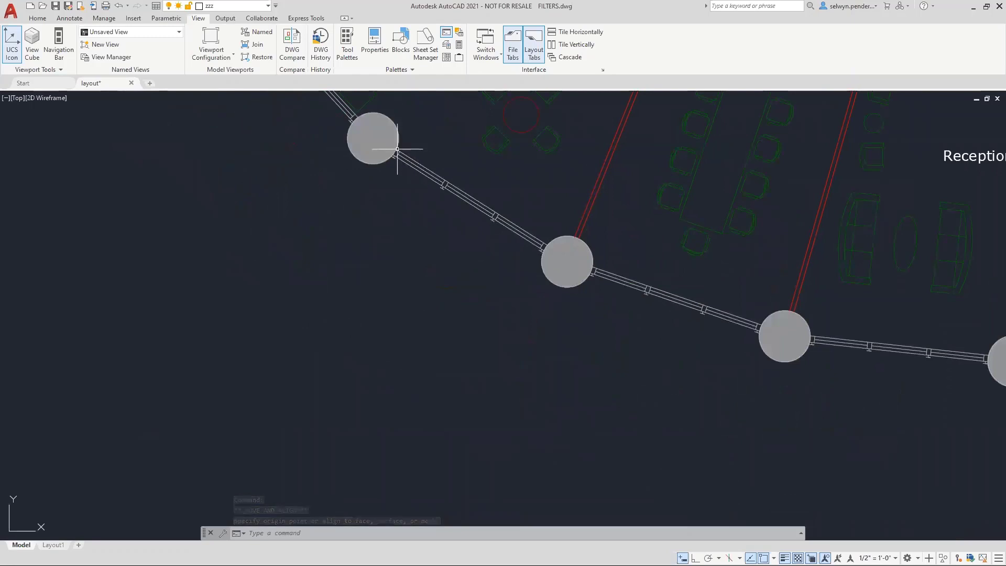
type("id")
key("Return")
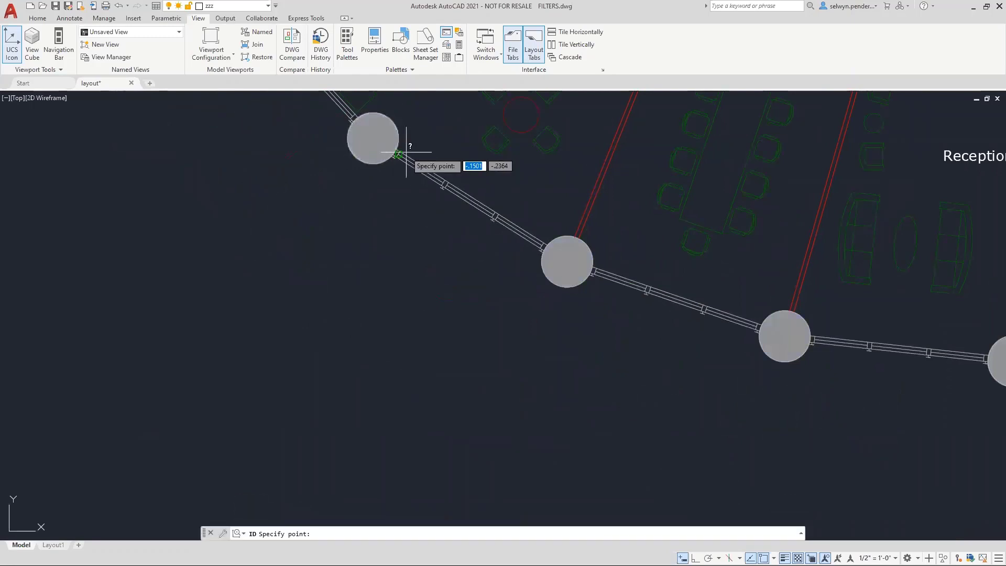
left_click(402, 147)
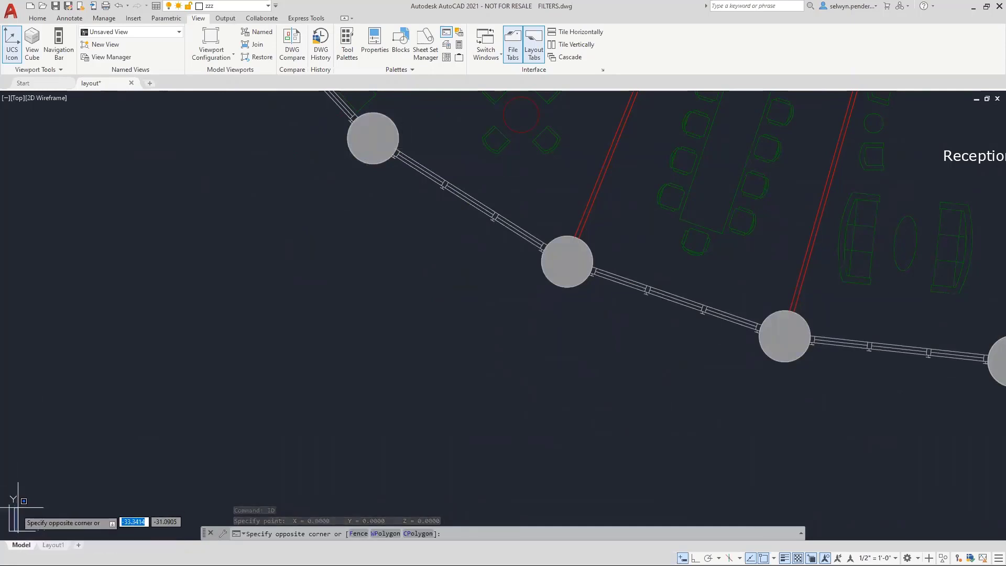
left_click(102, 467)
mouse_move(314, 407)
middle_mouse_down()
mouse_move(235, 471)
mouse_move(389, 365)
mouse_move(227, 363)
mouse_move(205, 477)
middle_mouse_up()
scroll(392, 314, "down", 2)
scroll(392, 315, "down", 2)
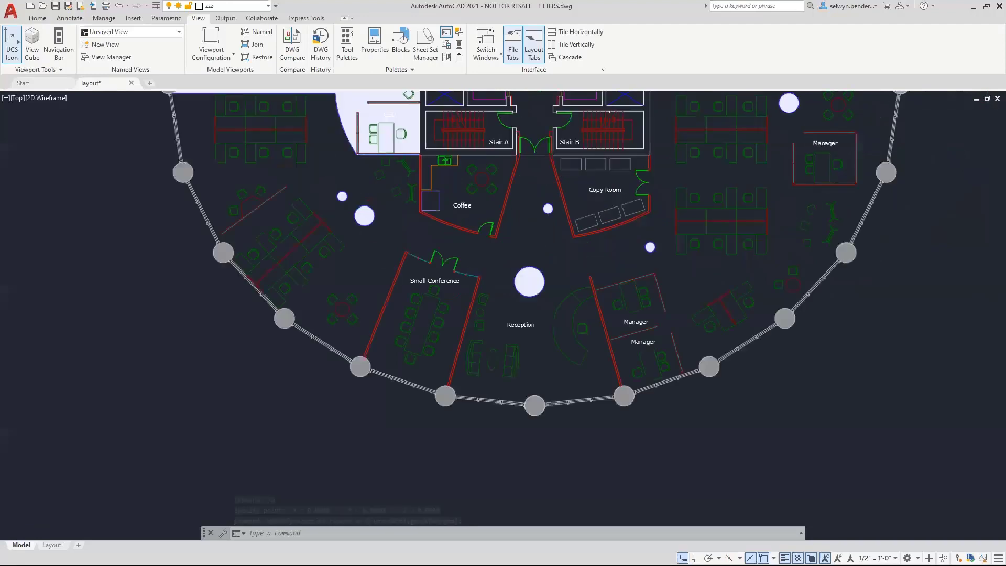
middle_click_drag(303, 364, 301, 362)
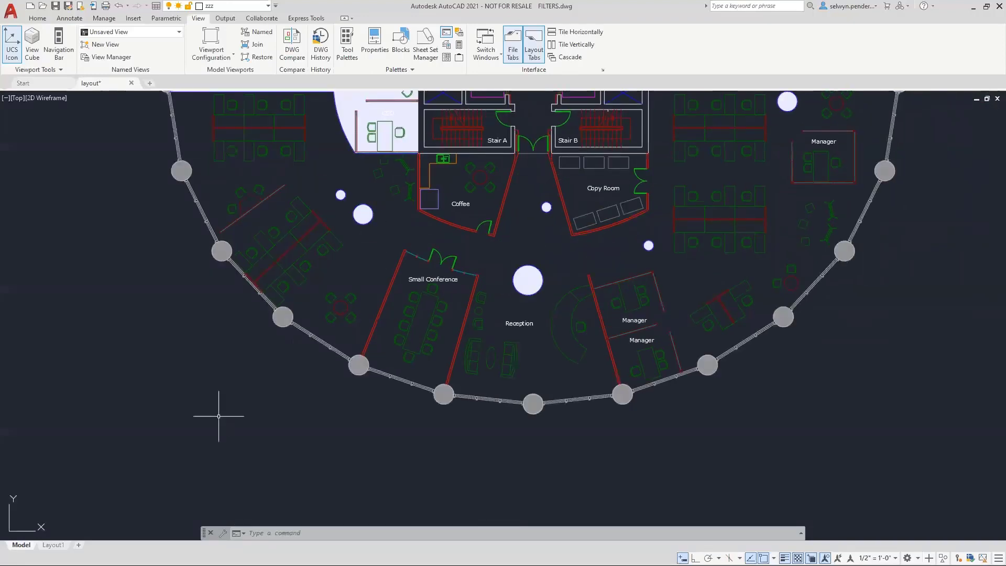
type("U")
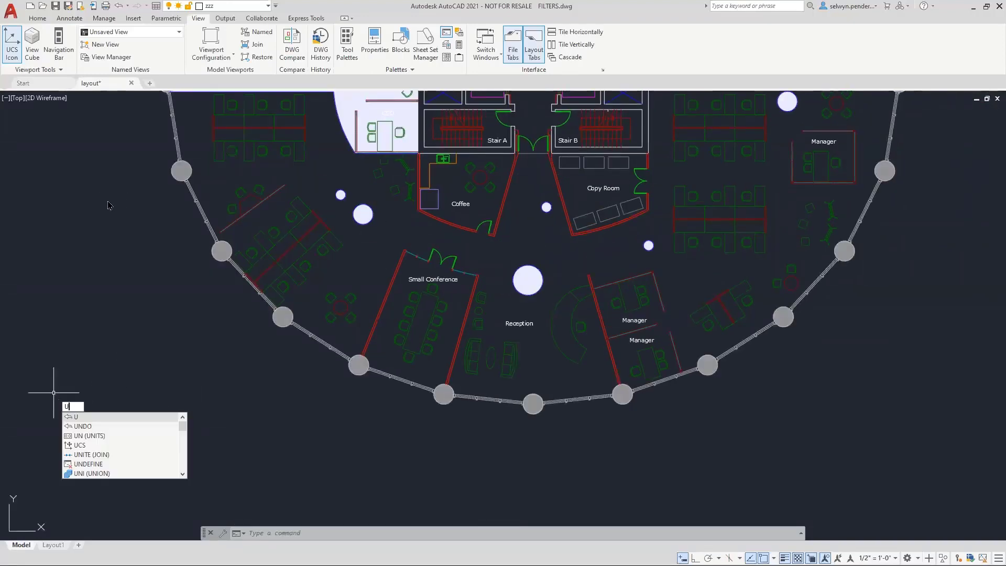
left_click(99, 191)
left_click(155, 190)
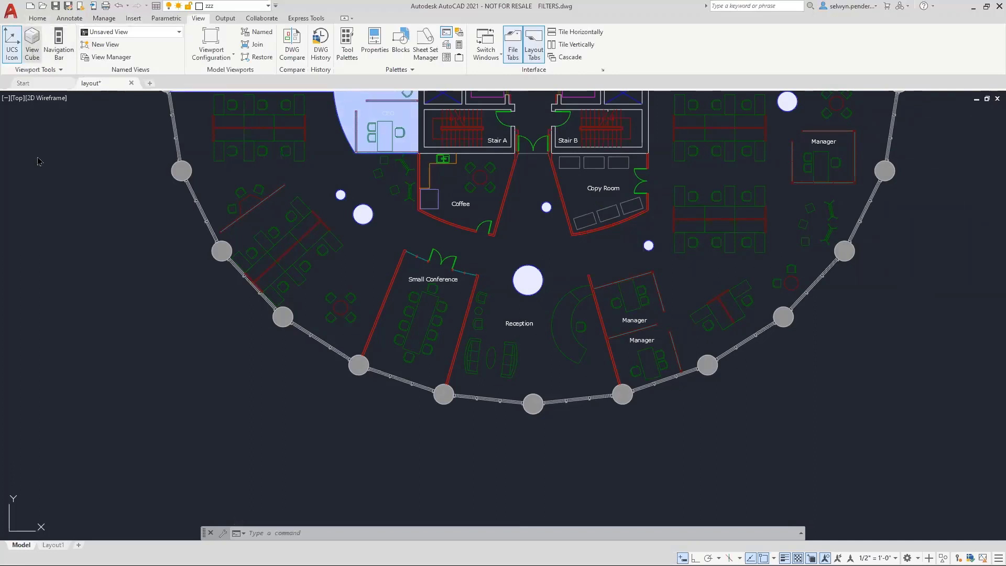
- Turn on the display of the ViewCube in the viewport
left_click(30, 47)
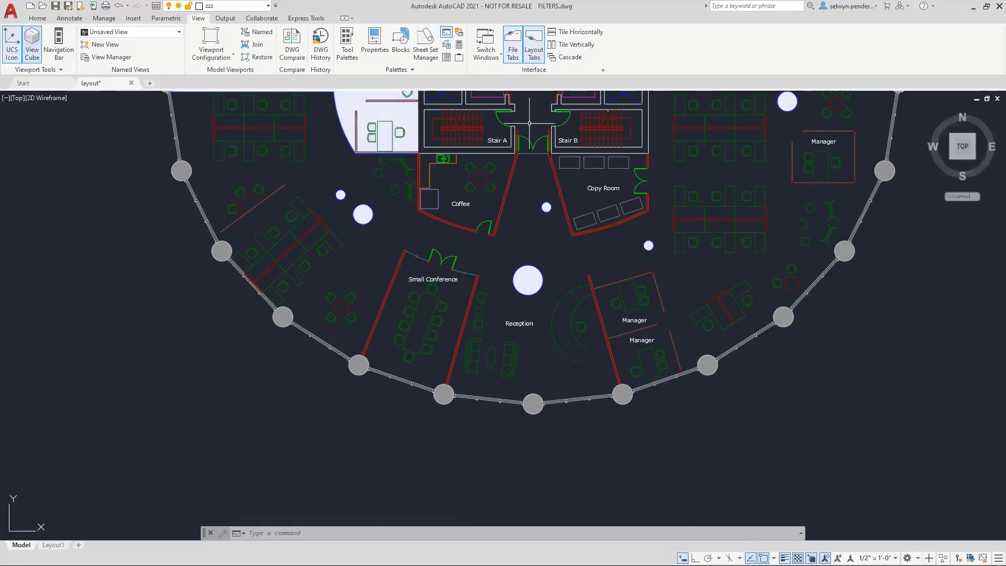
middle_click_drag(913, 155, 799, 227)
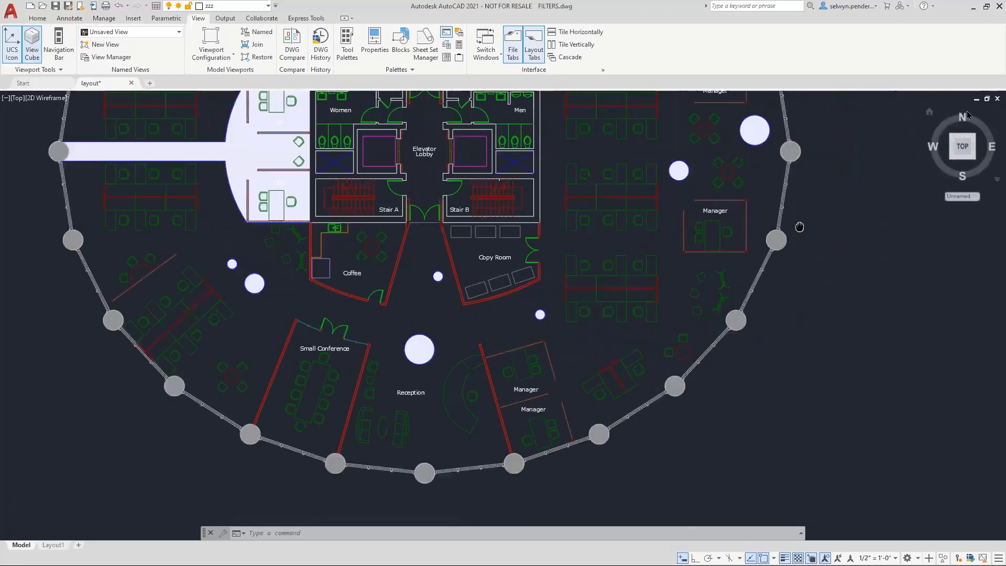
- Tilt the floor plan to the top-front edge view with the ViewCube and return to the Top view
left_click(964, 157)
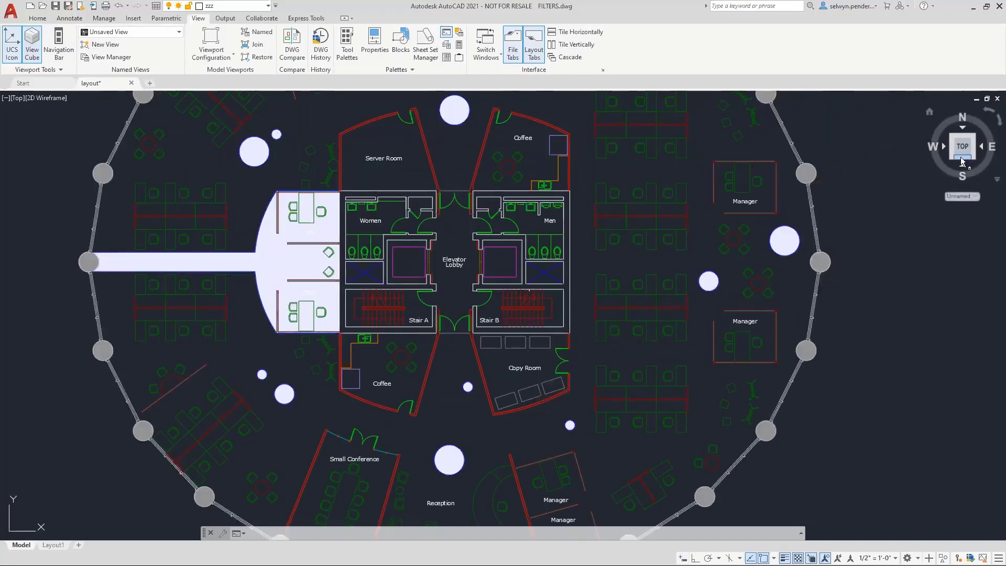
left_click(962, 159)
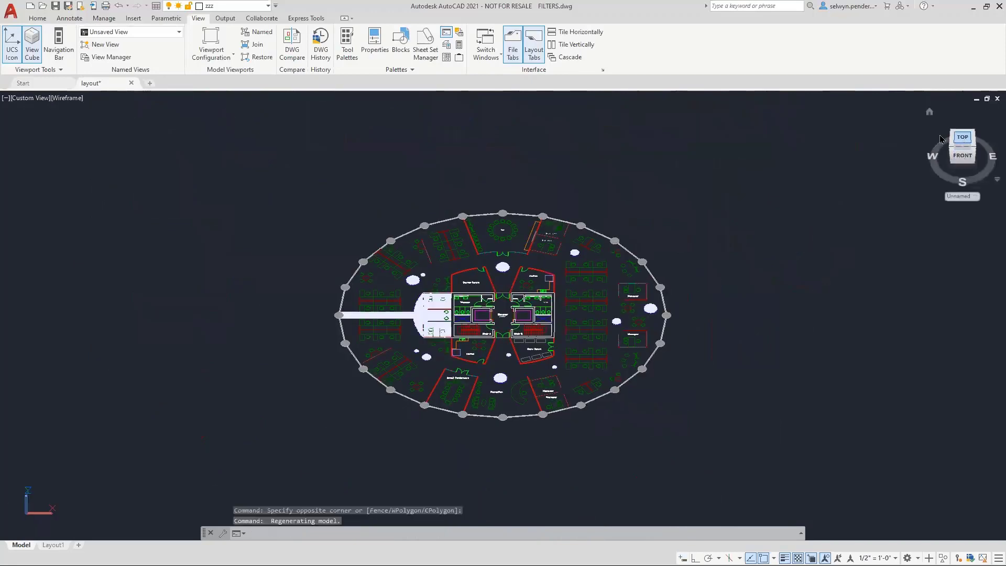
left_click(965, 140)
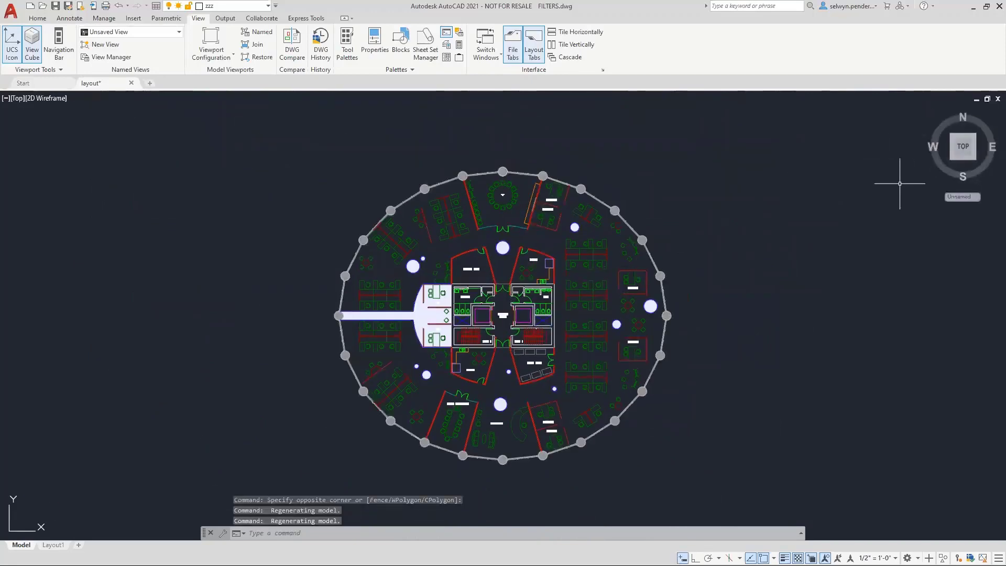
- Show the floor plan in the ViewCube's Home view and return it to the Top view
mouse_move(938, 147)
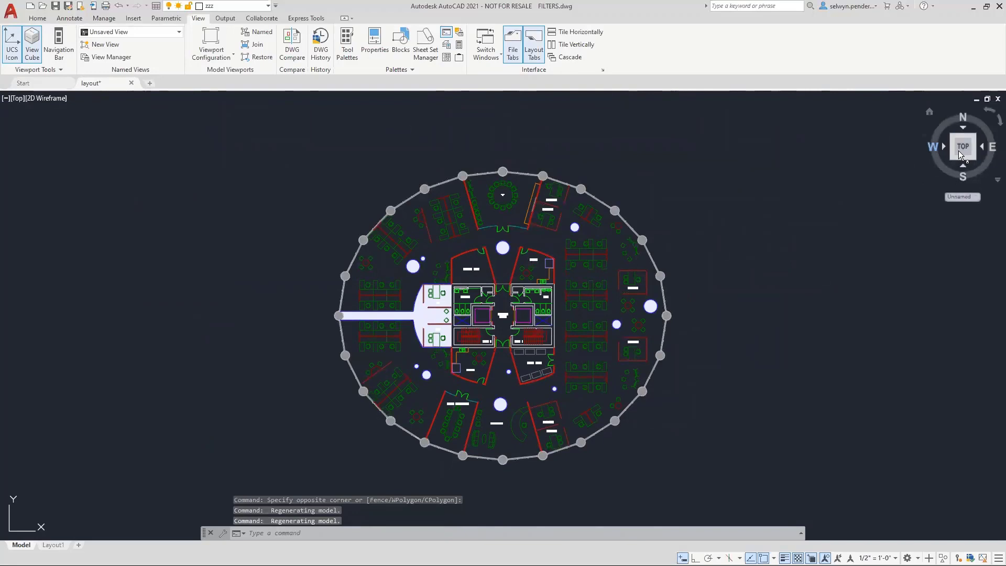
left_click(930, 112)
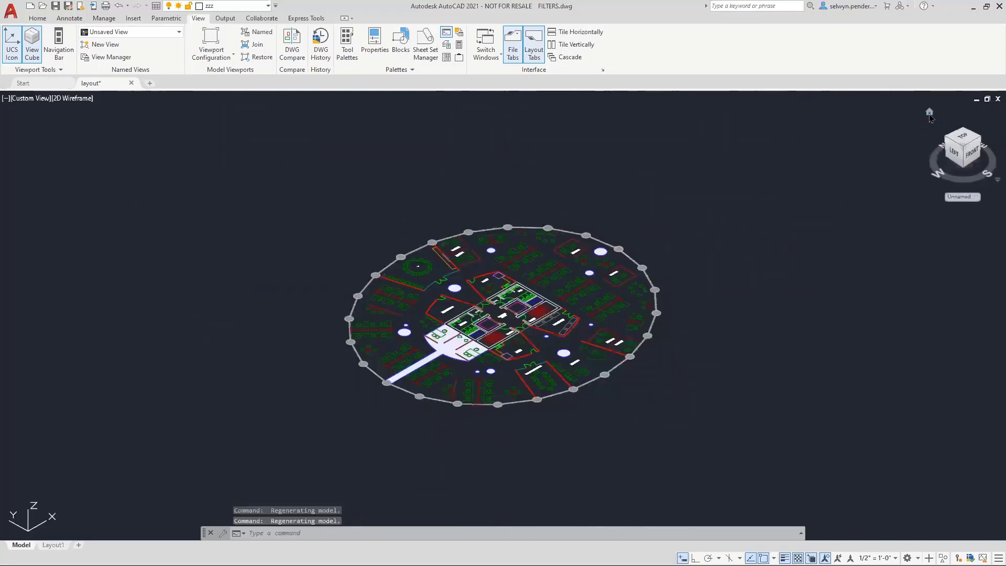
left_click(961, 140)
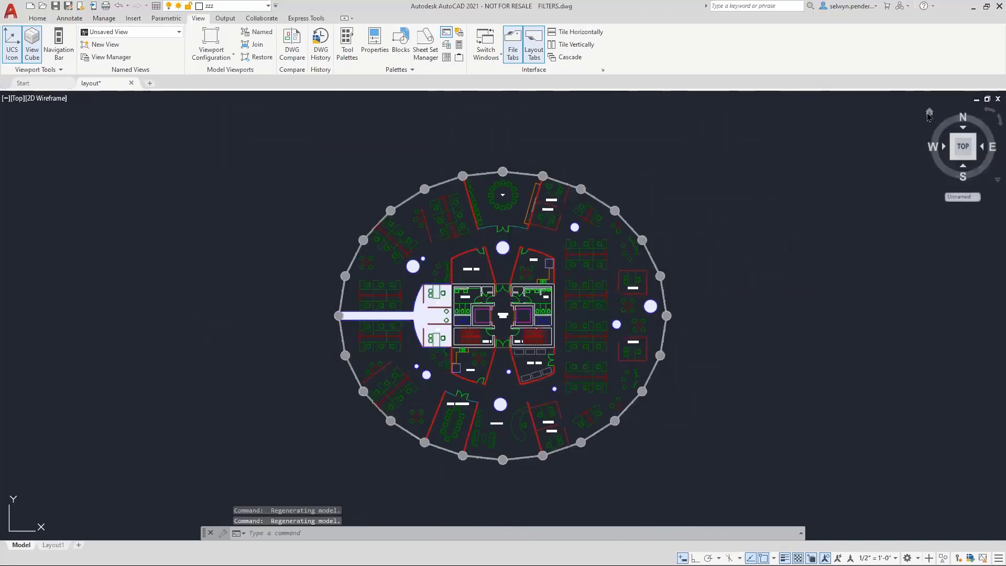
- Set the current Top view as the ViewCube's Home view and test it by tilting the plan and returning Home
right_click(927, 116)
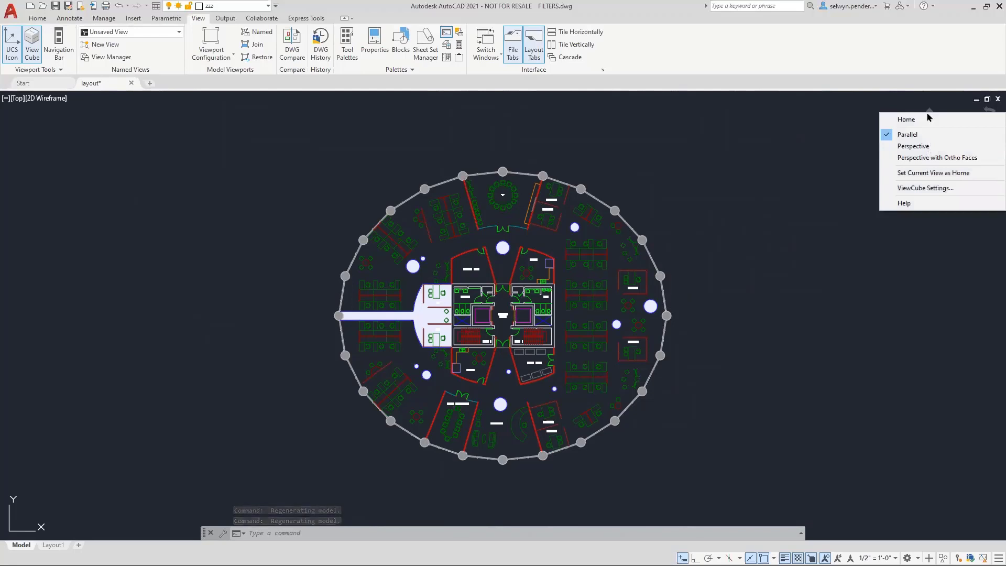
left_click(908, 178)
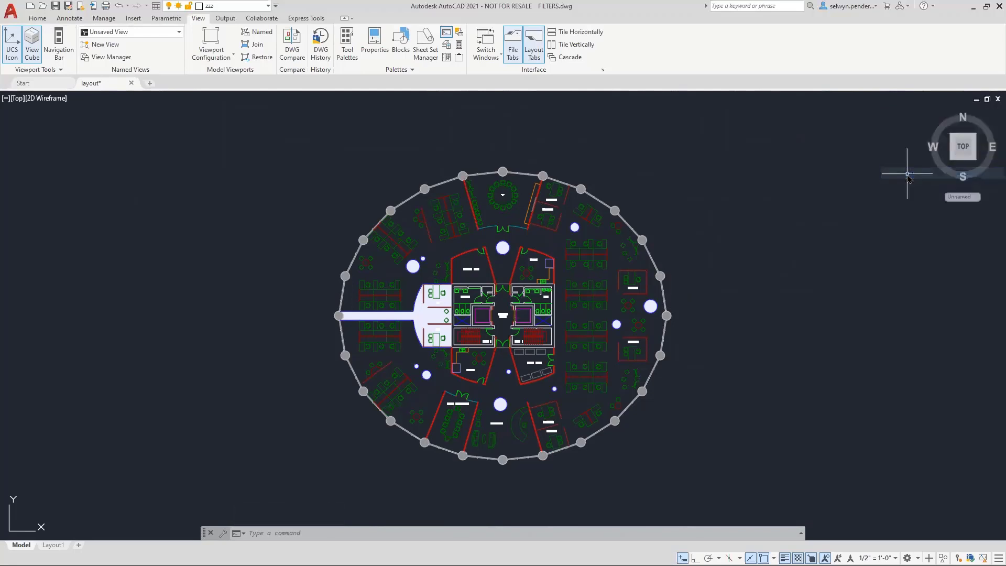
left_click(953, 159)
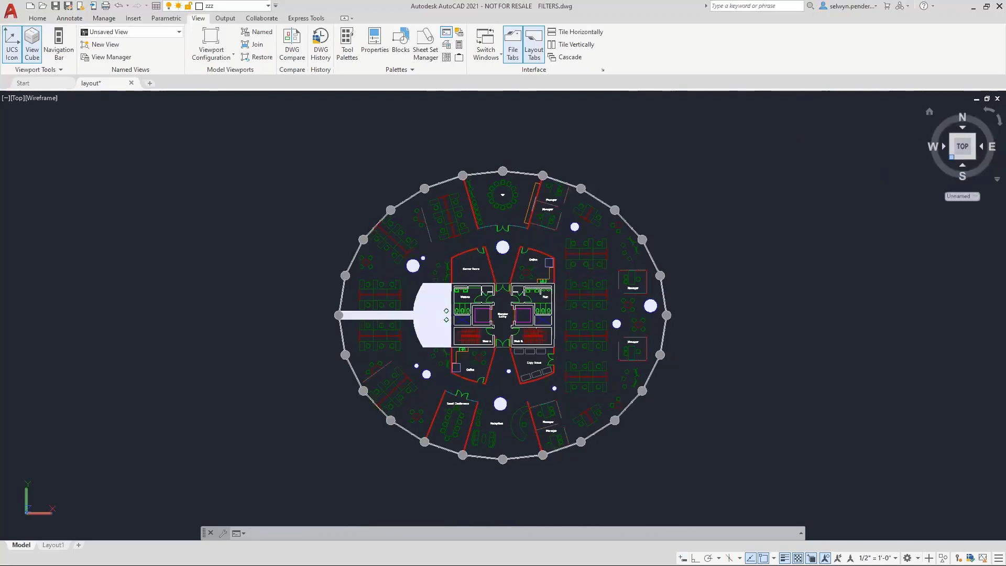
left_click(931, 112)
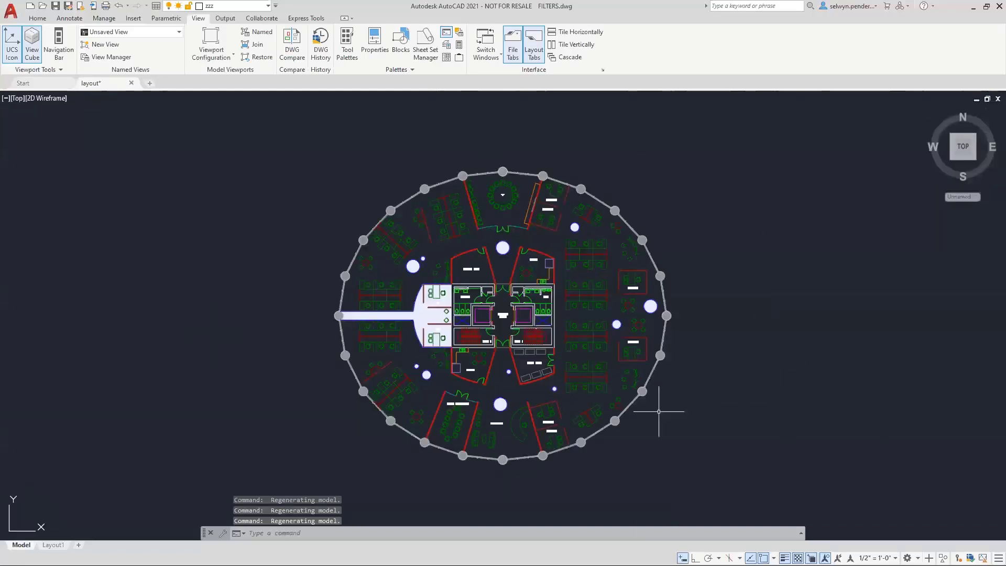
- Look through the ViewCube's coordinate system choices and its settings, and close them without changes
left_click(976, 199)
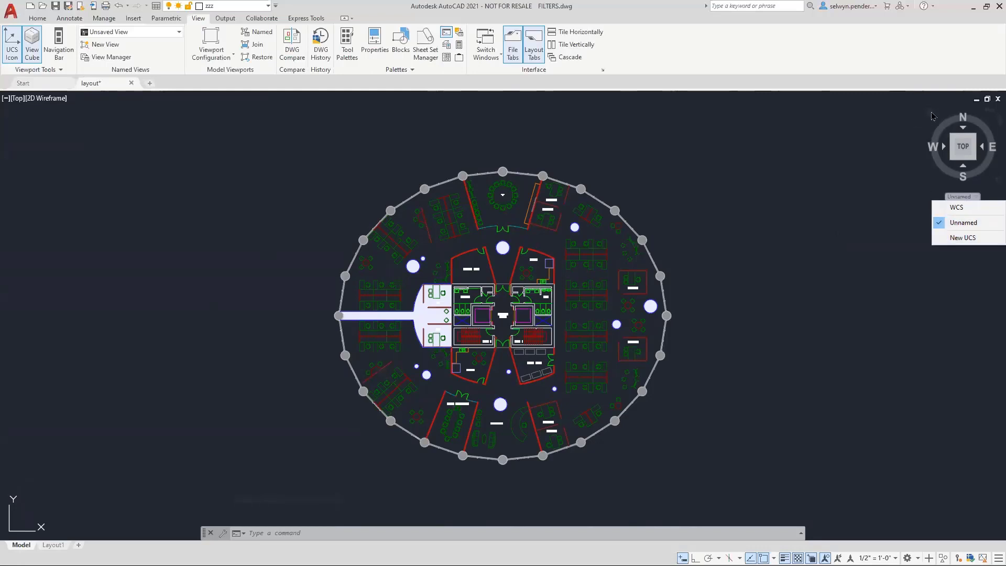
right_click(917, 151)
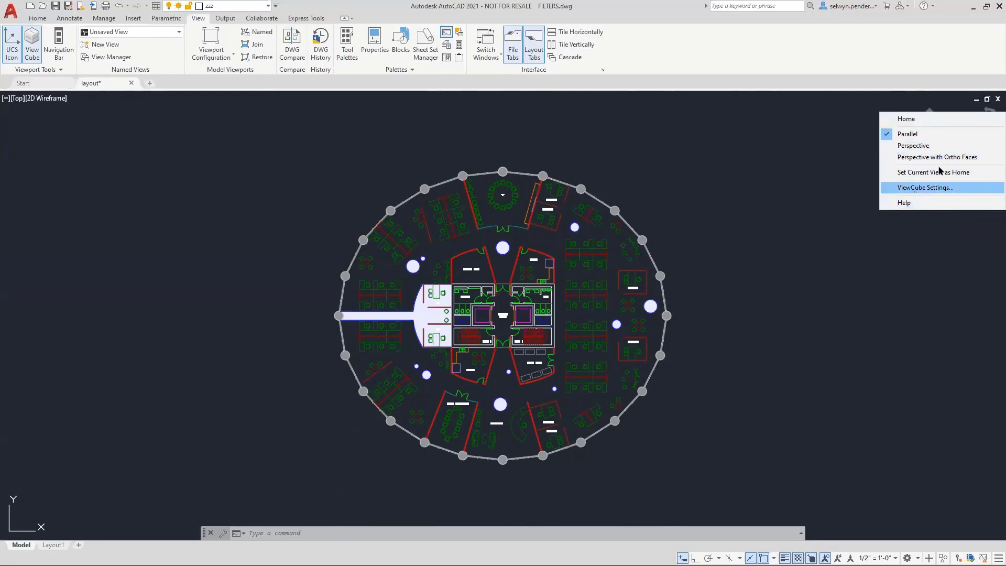
left_click(914, 187)
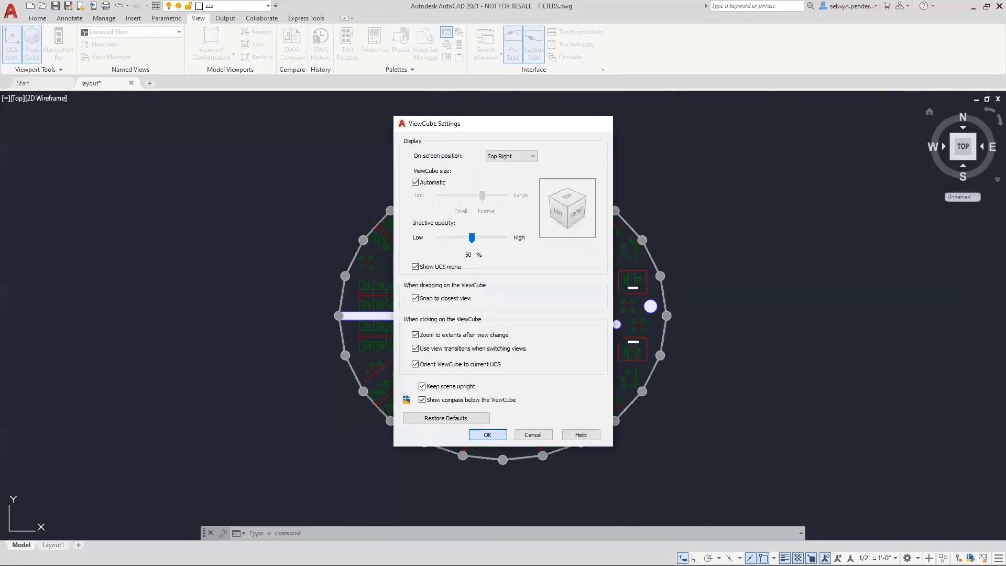
key("Escape")
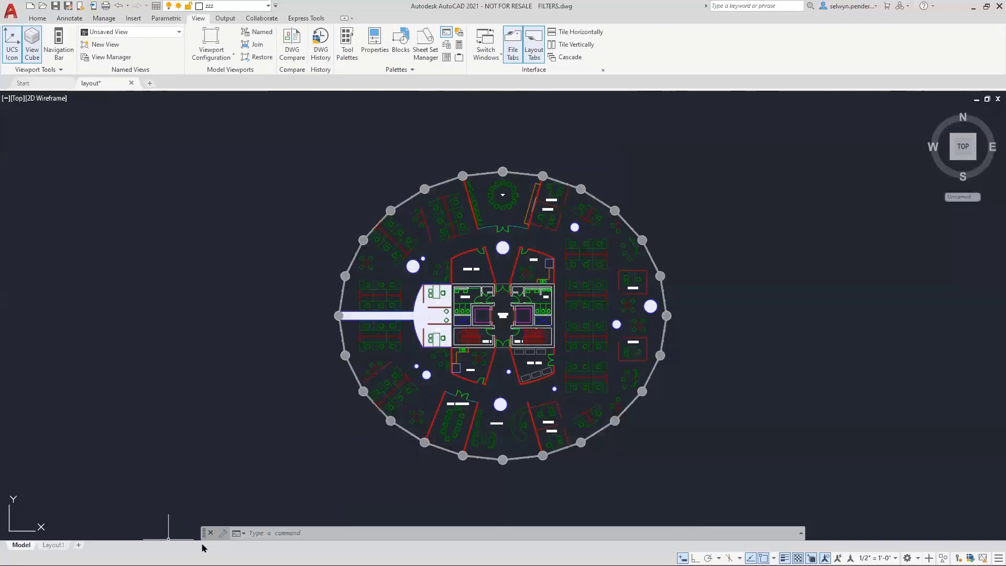
- Open Layout1, activate the large floor plan viewport and return to paper space
left_click(53, 545)
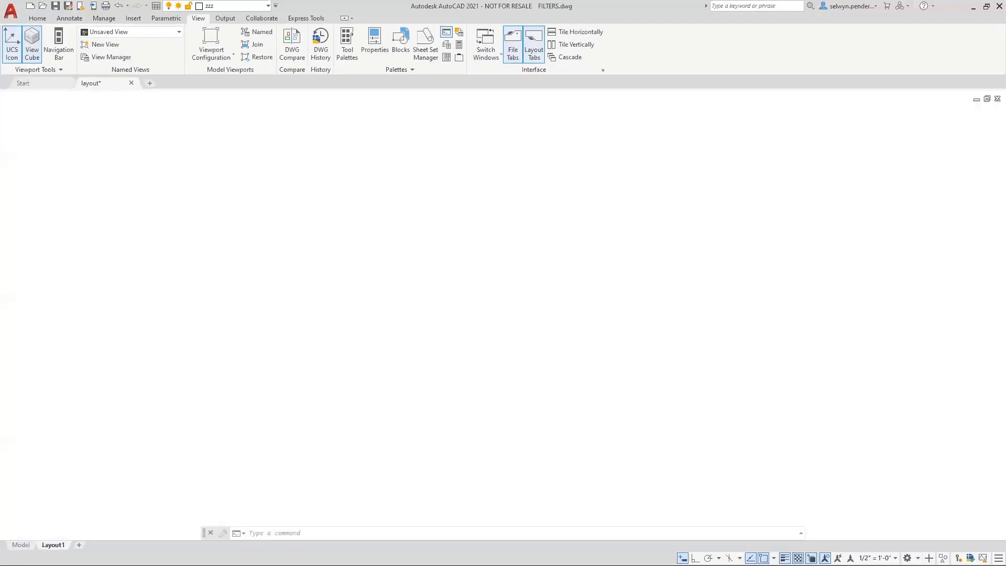
scroll(410, 242, "down", 4)
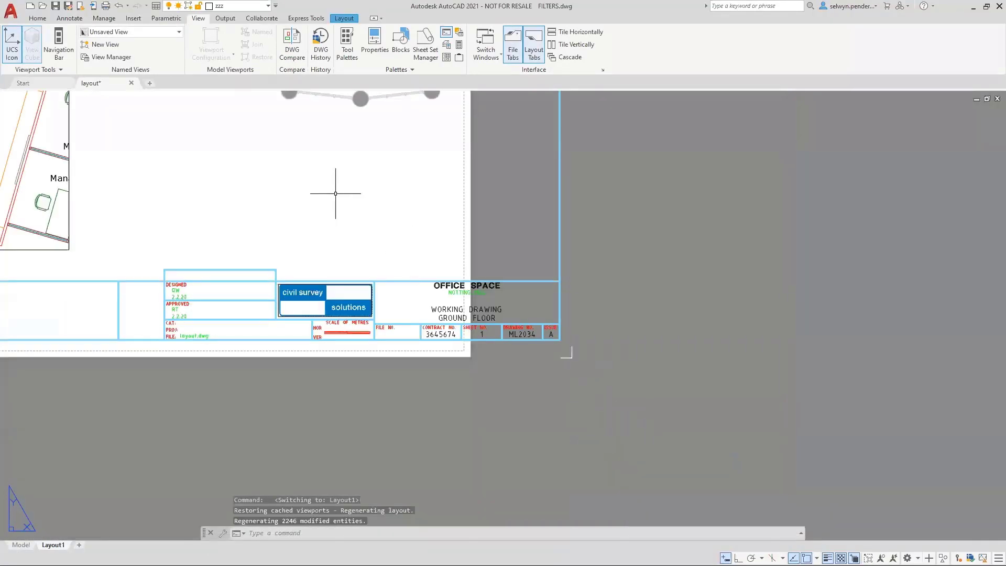
middle_click_drag(468, 411, 601, 564)
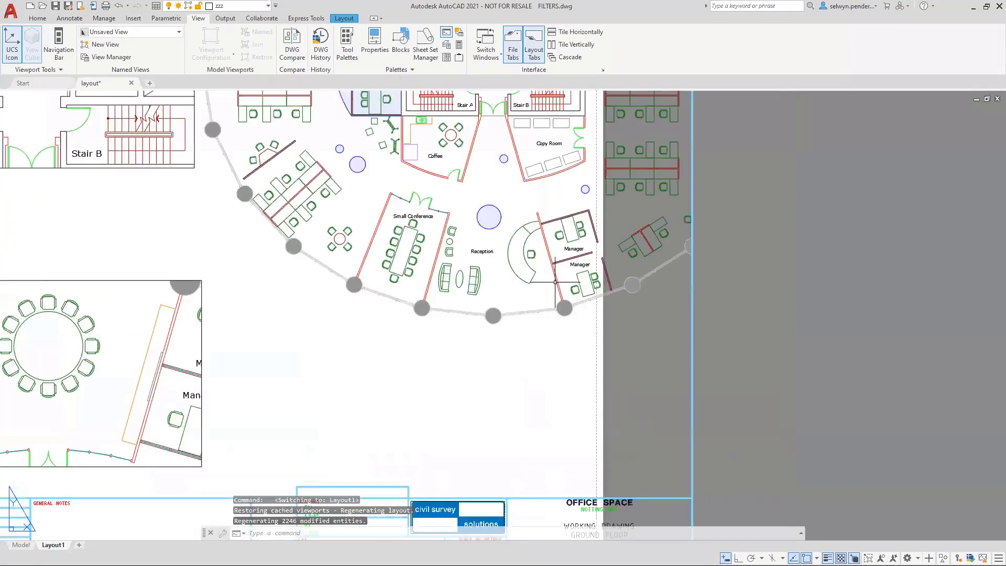
middle_click(750, 318)
double_click(754, 313)
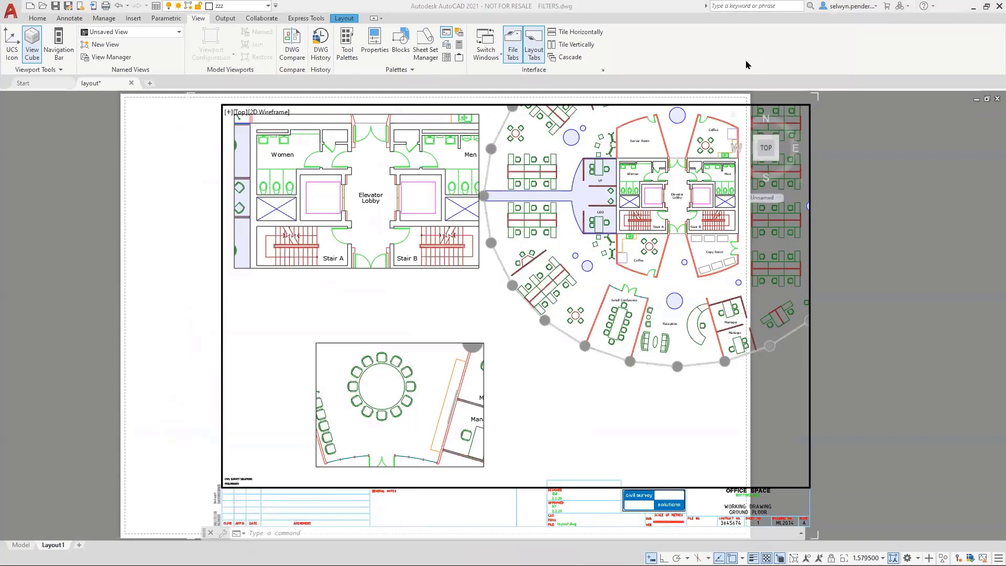
double_click(847, 135)
left_click(852, 157)
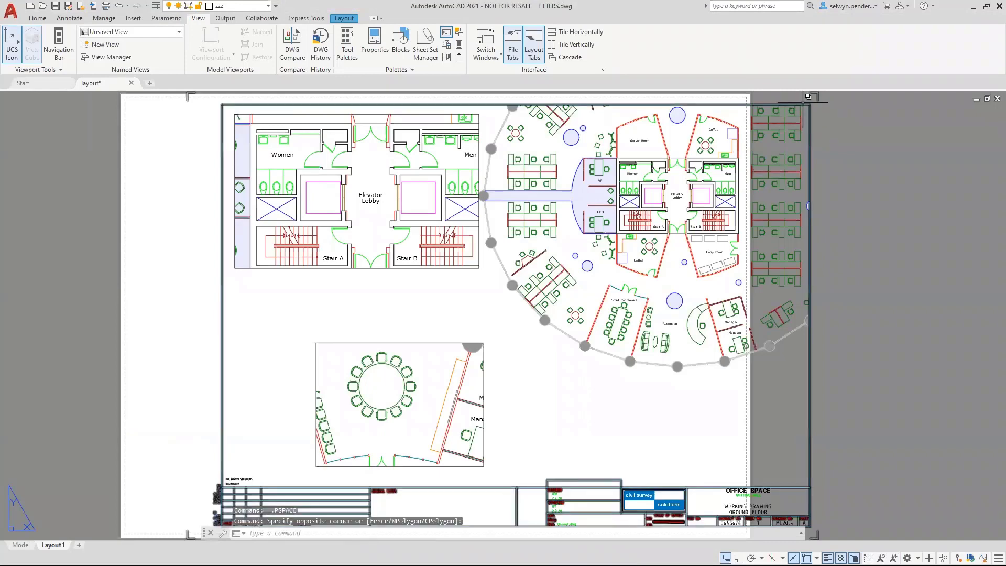
- Maximize the large floor plan viewport on Layout1, choosing the viewport instead of the overlapping title block
double_click(804, 105)
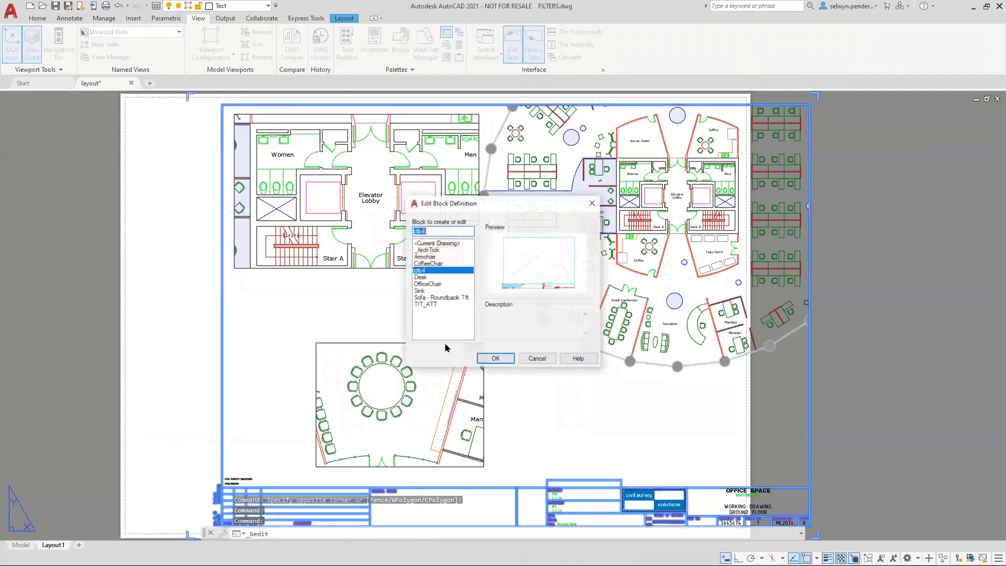
left_click(537, 358)
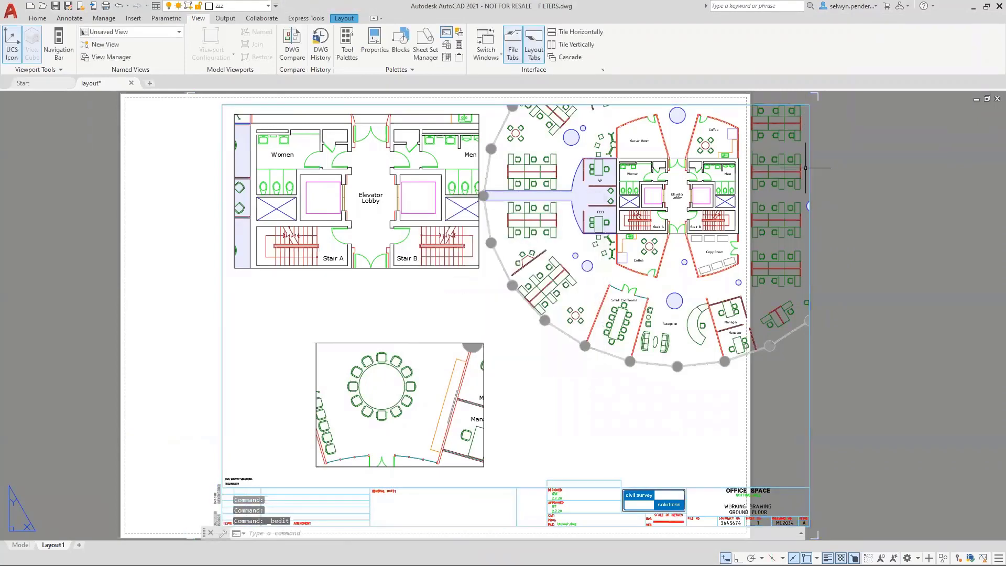
left_click(809, 129)
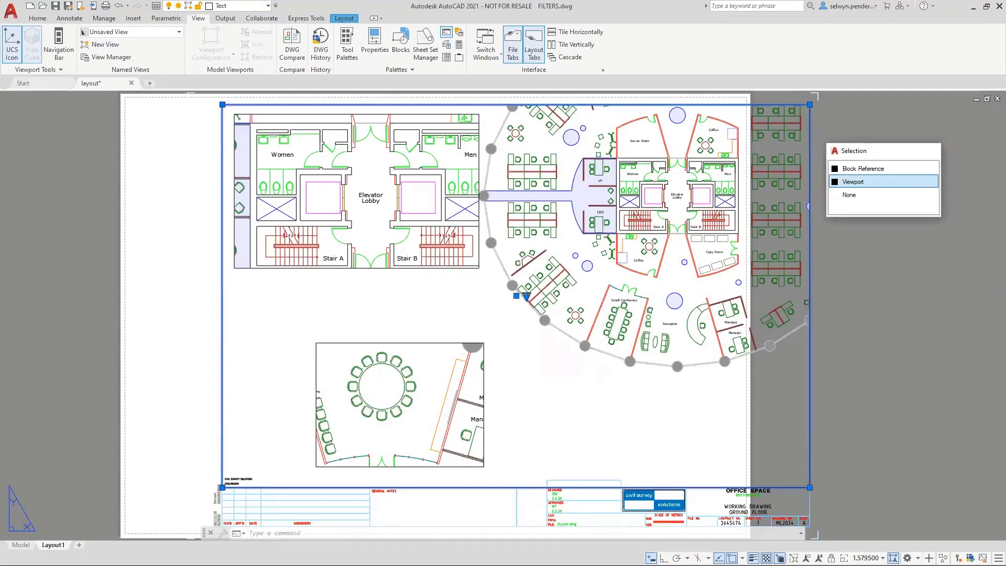
left_click(867, 183)
right_click(856, 160)
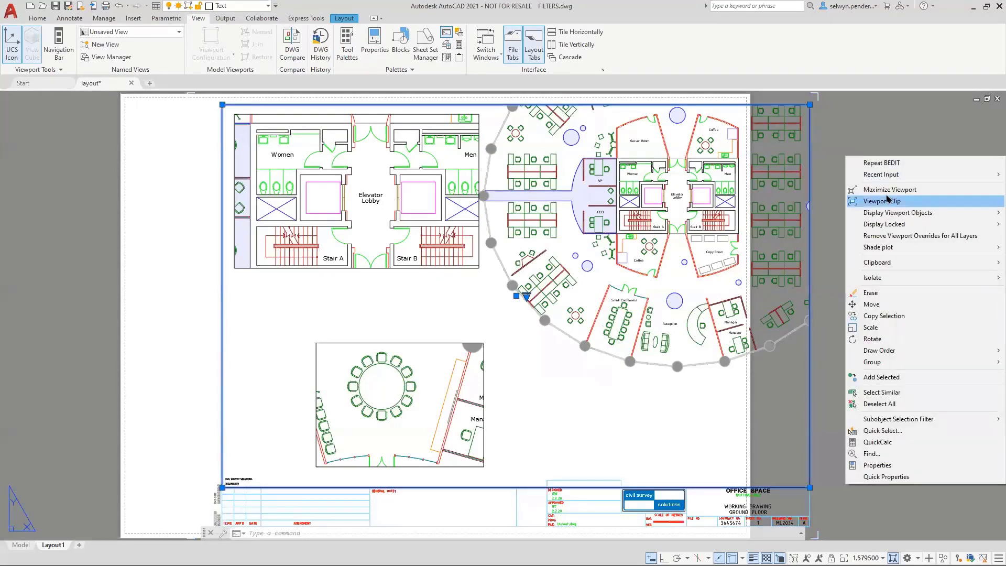
left_click(889, 190)
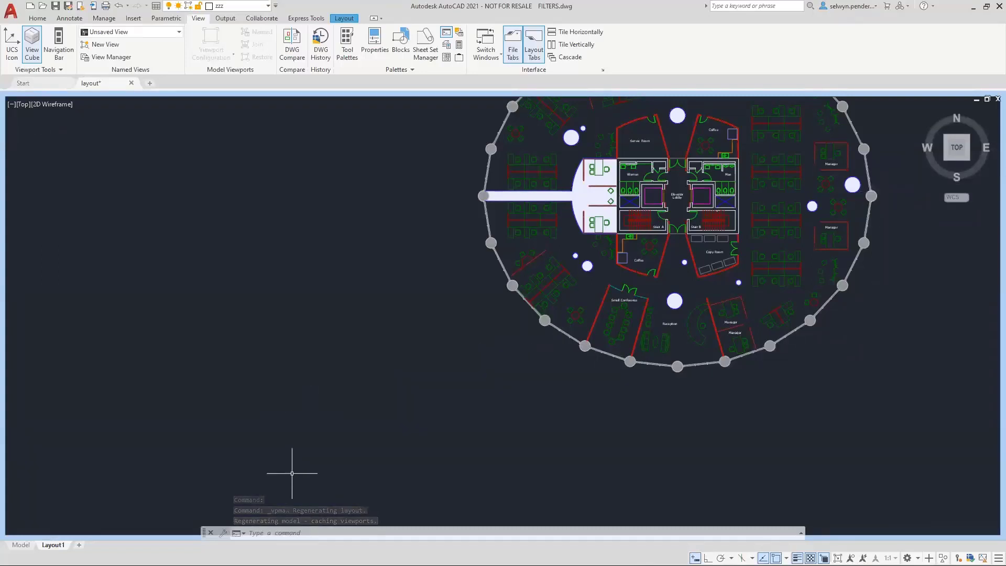
- Restore the maximized viewport to the layout sheet with the VPMIN command
type("VPMAX")
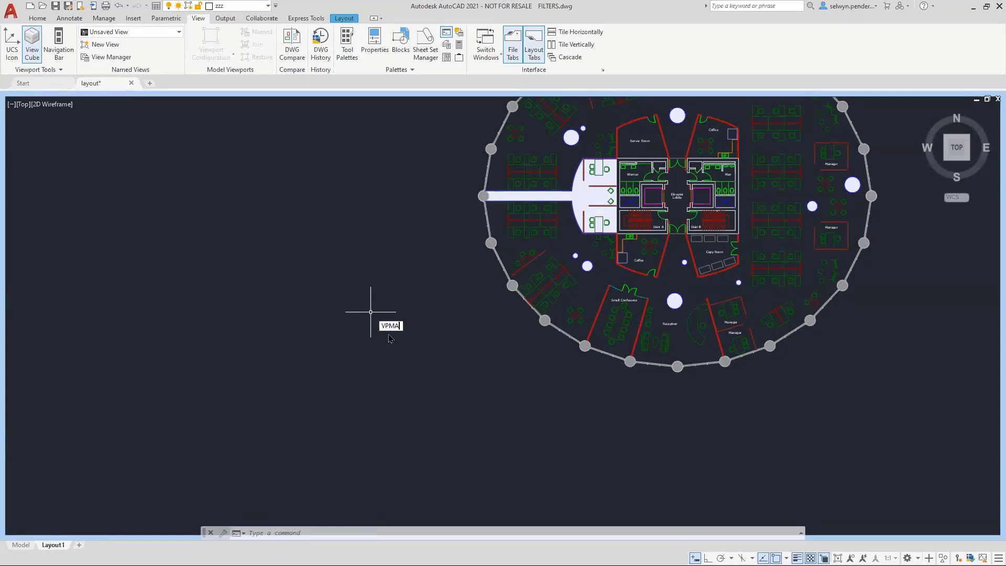
key("BackSpace")
type("in")
key("Return")
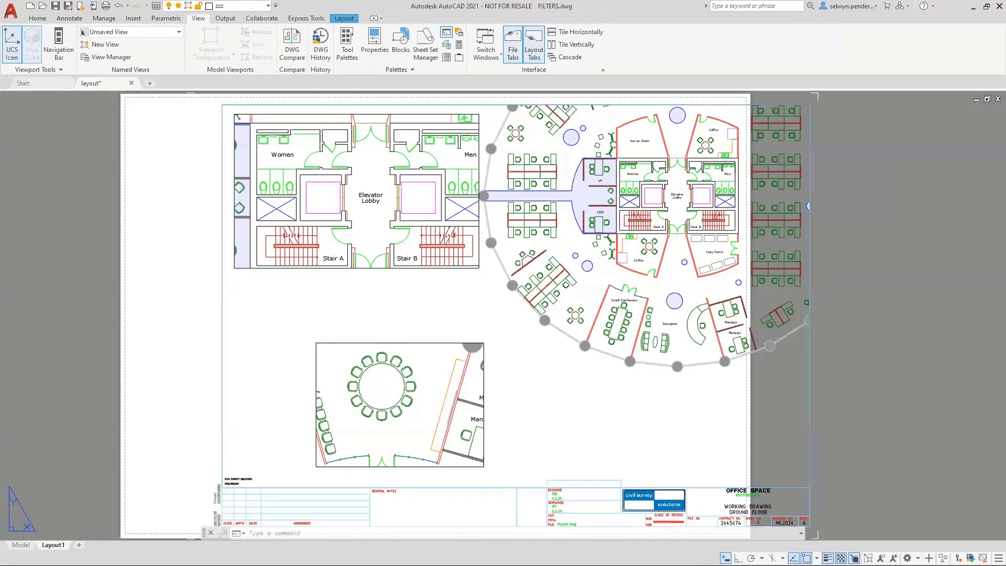
- Switch to model space and back to Layout1, and activate the large floor plan viewport
left_click(16, 545)
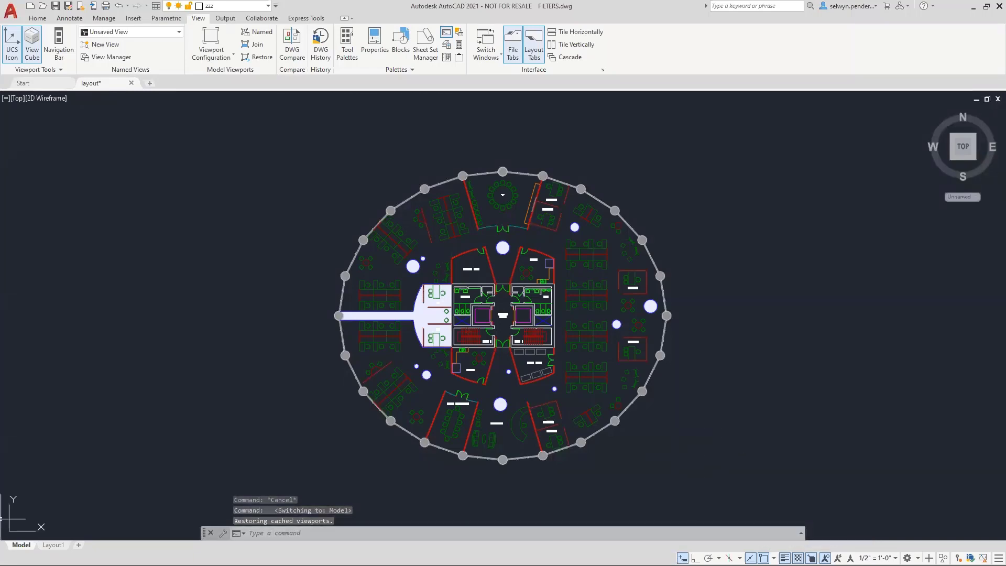
left_click(54, 545)
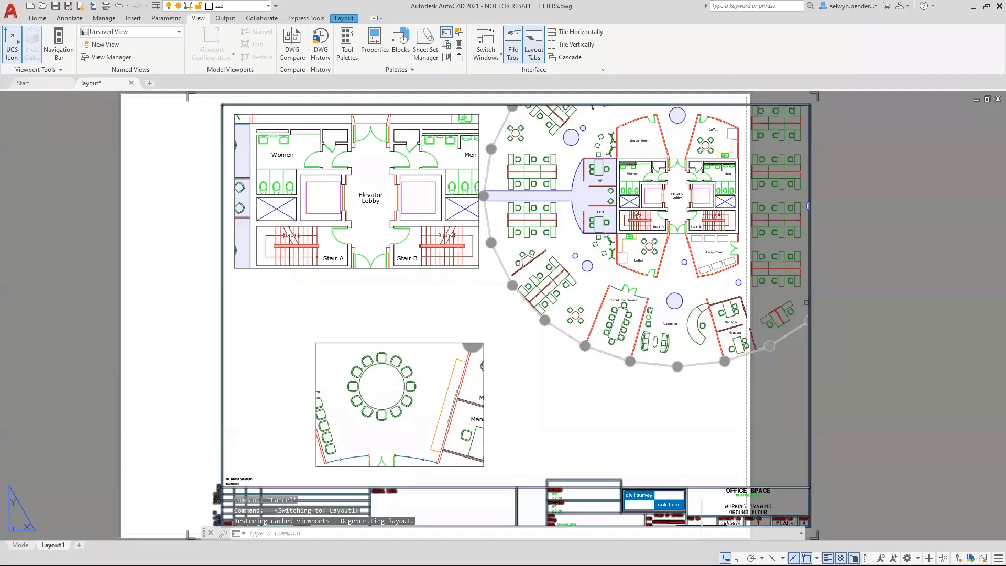
double_click(626, 416)
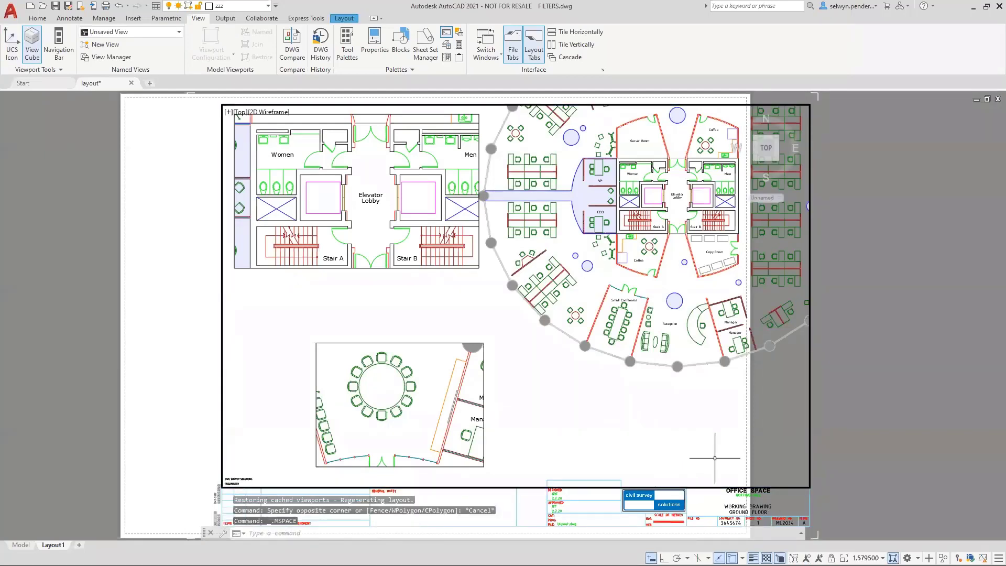
double_click(973, 433)
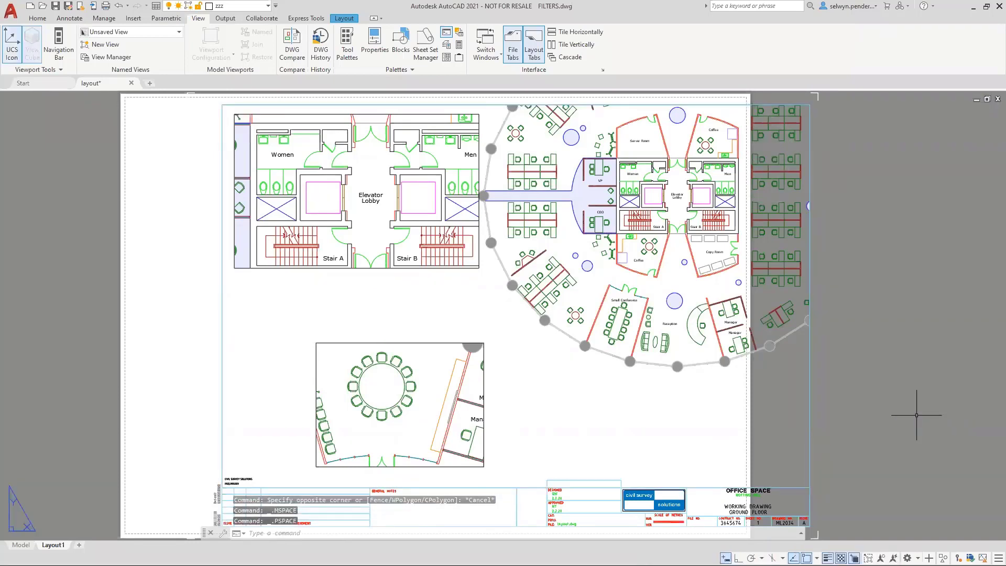
double_click(729, 437)
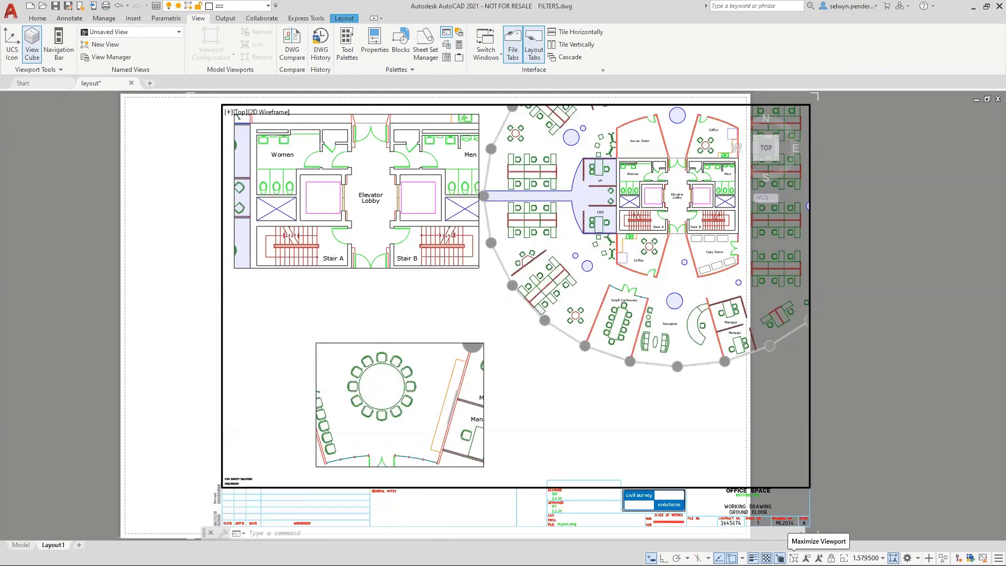
- Maximize the active viewport with the VPMAX command and restore it to the layout sheet
type("VPMAX")
key("Return")
left_click(838, 558)
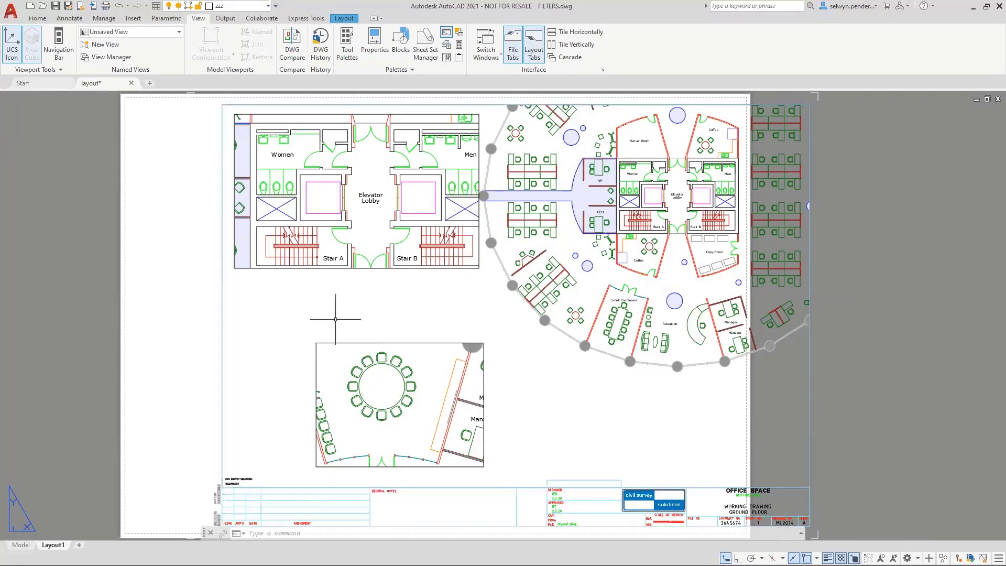
- Add the Clean Screen control to the status bar
middle_click_drag(328, 299, 250, 295)
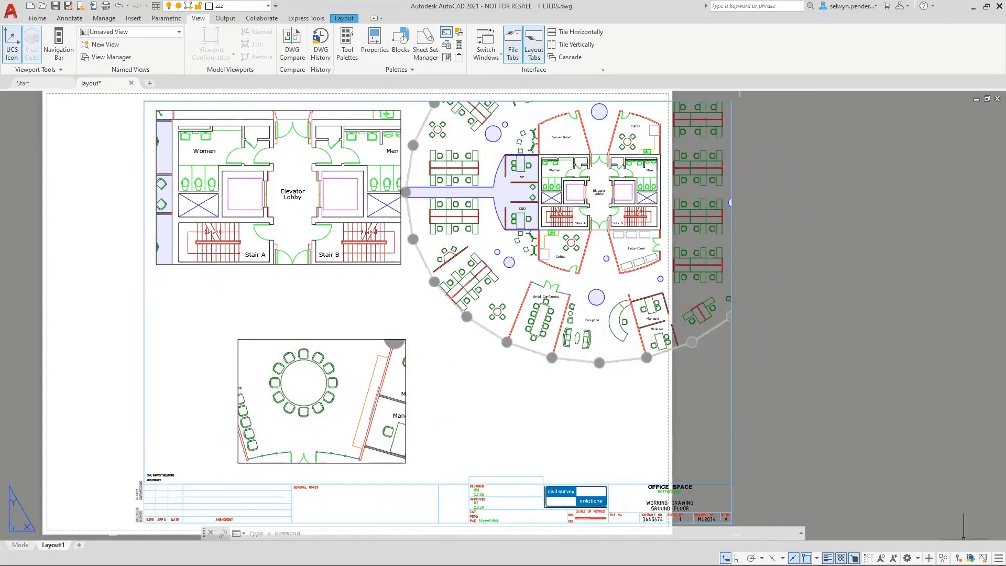
left_click(998, 559)
left_click(974, 545)
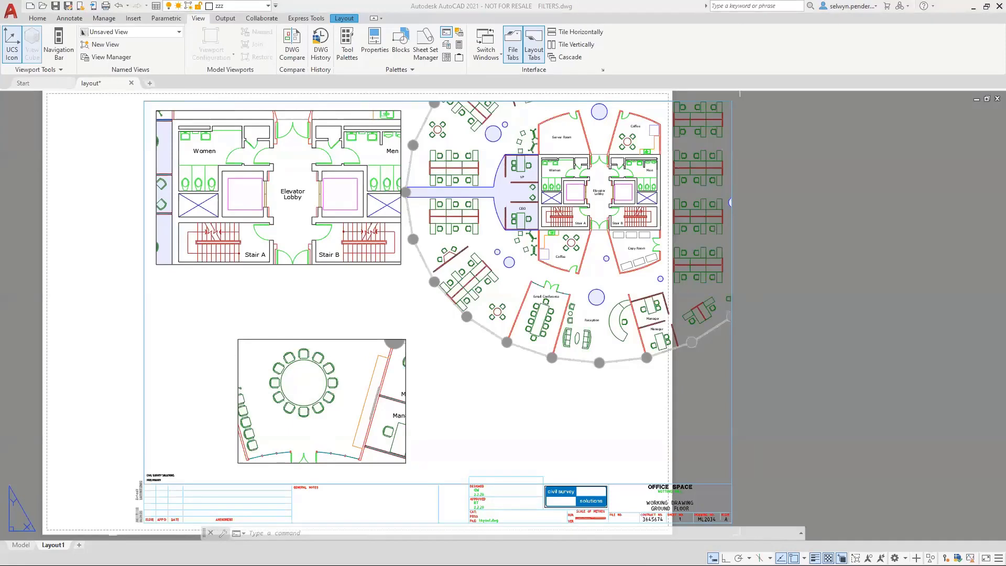
- Switch to model space and divide the drawing area into two vertical viewports
left_click(21, 546)
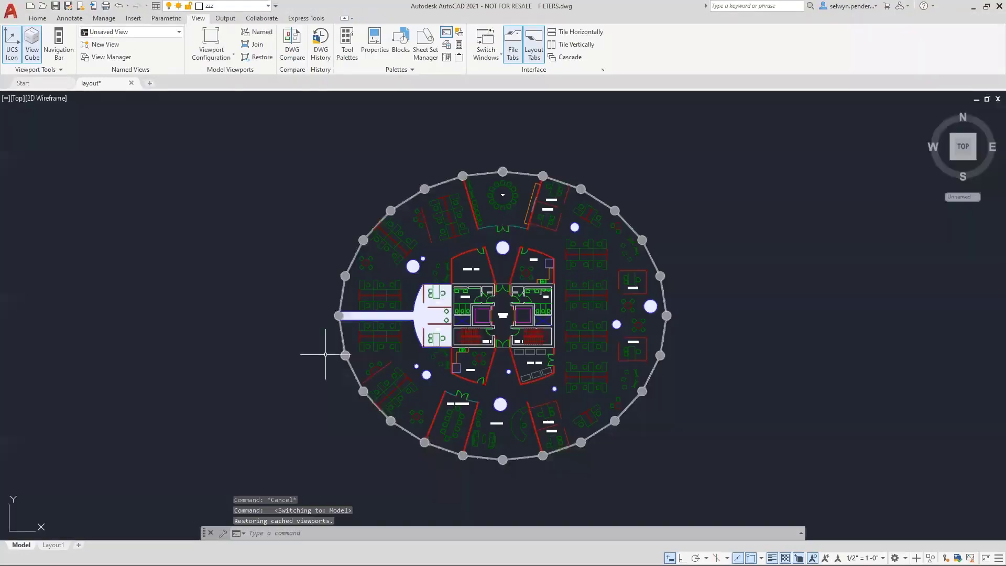
middle_click_drag(510, 236, 463, 228)
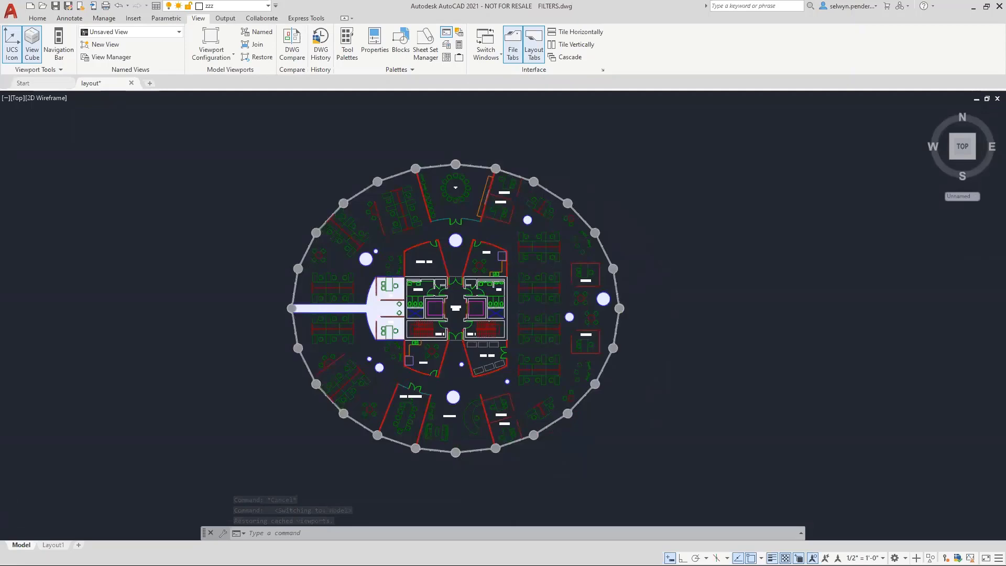
scroll(505, 334, "up", 4)
scroll(506, 333, "down", 4)
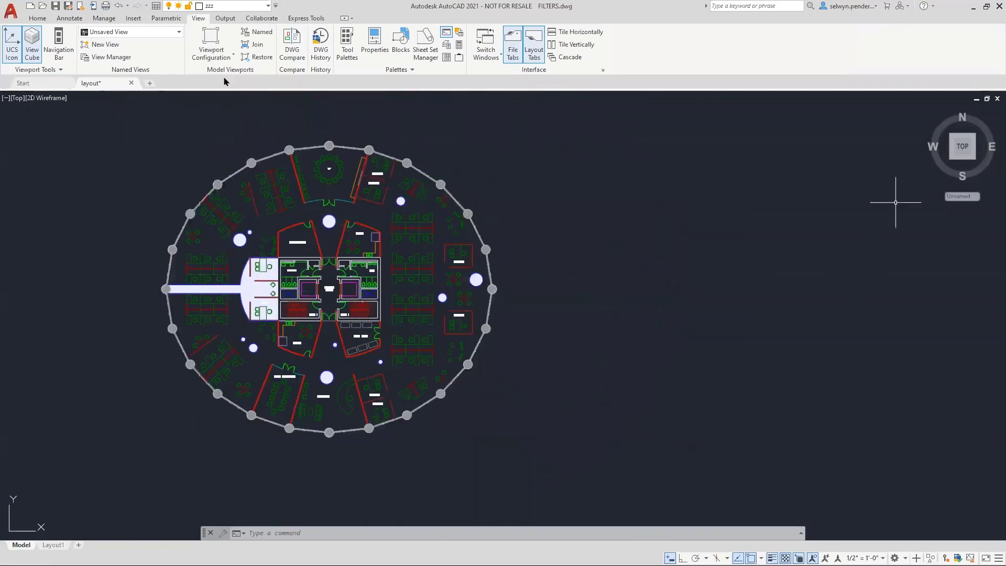
left_click(7, 99)
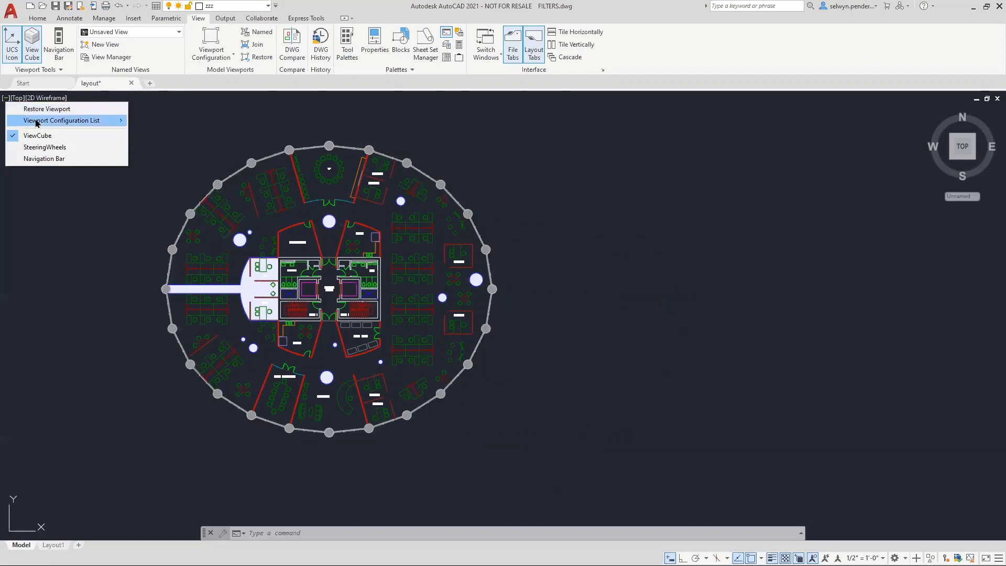
mouse_move(37, 121)
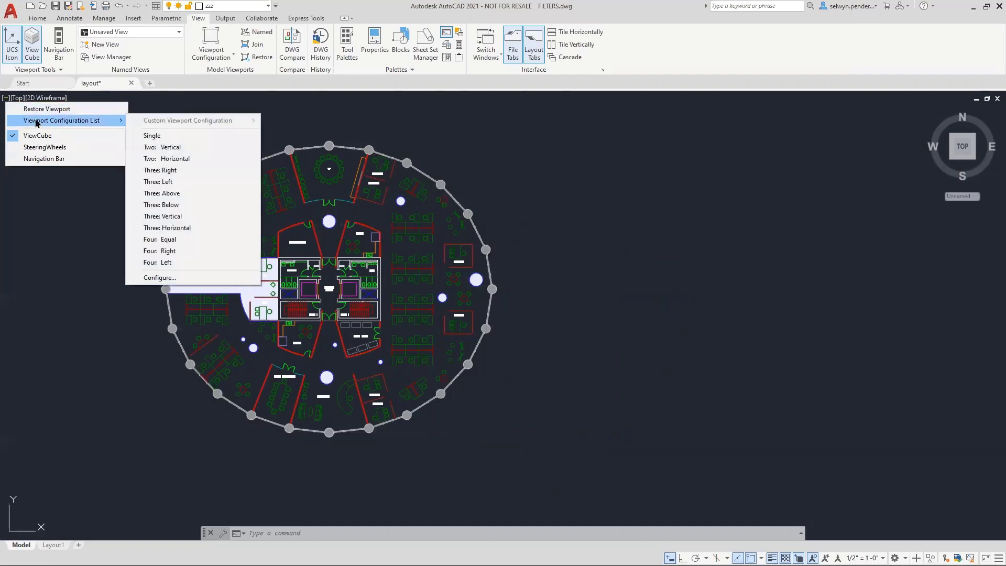
left_click(167, 148)
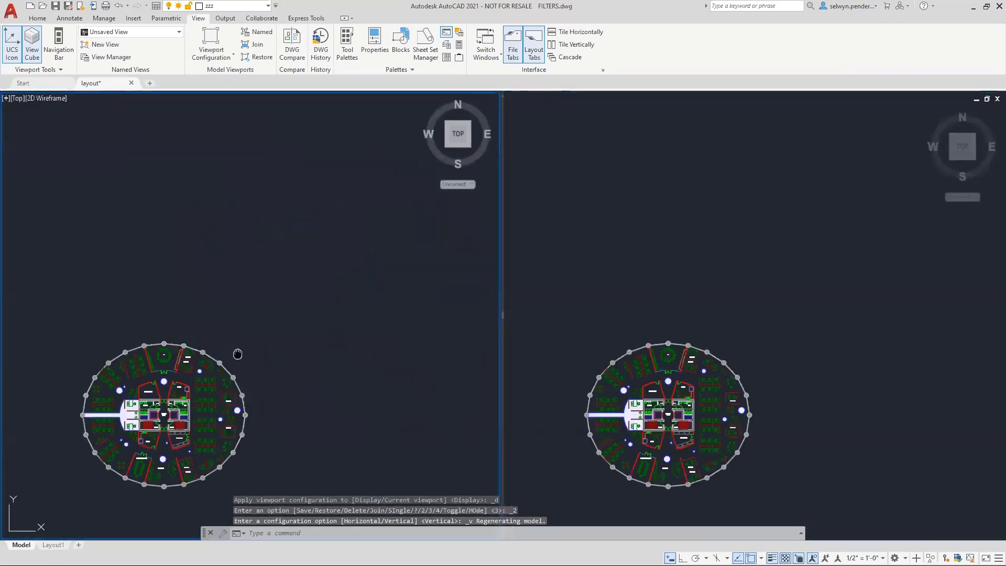
- Zoom the left viewport in on the rooms around the elevator lobby and the right viewport on the wider building core
scroll(234, 335, "up", 1)
middle_click_drag(231, 317, 309, 152)
scroll(225, 194, "up", 3)
scroll(240, 138, "up", 4)
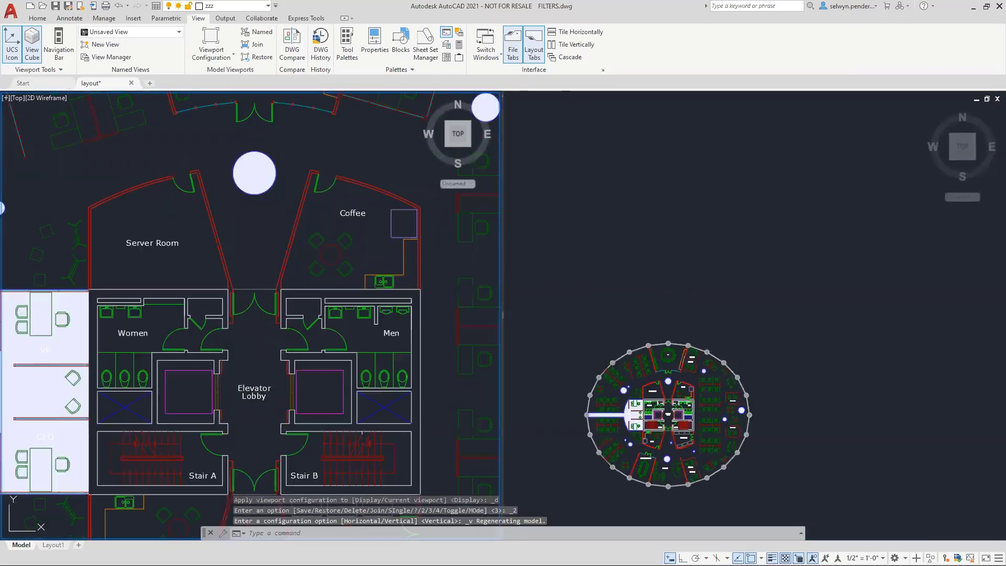
middle_click_drag(668, 414, 715, 273)
scroll(724, 269, "up", 6)
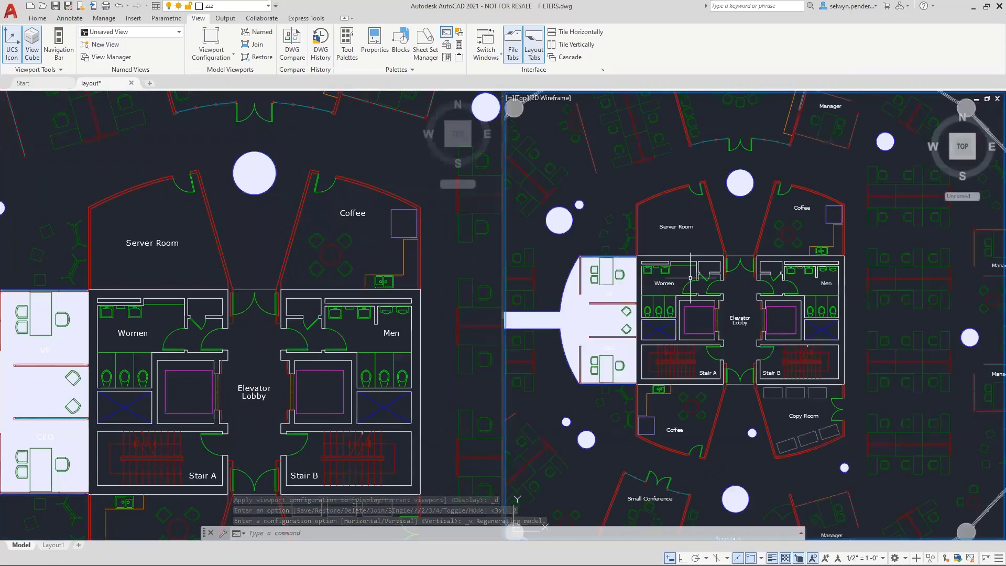
- Select the small workstation block near the northwest perimeter and show the whole floor plan in the right viewport
middle_click_drag(624, 239, 820, 241)
middle_click_drag(661, 157, 632, 348)
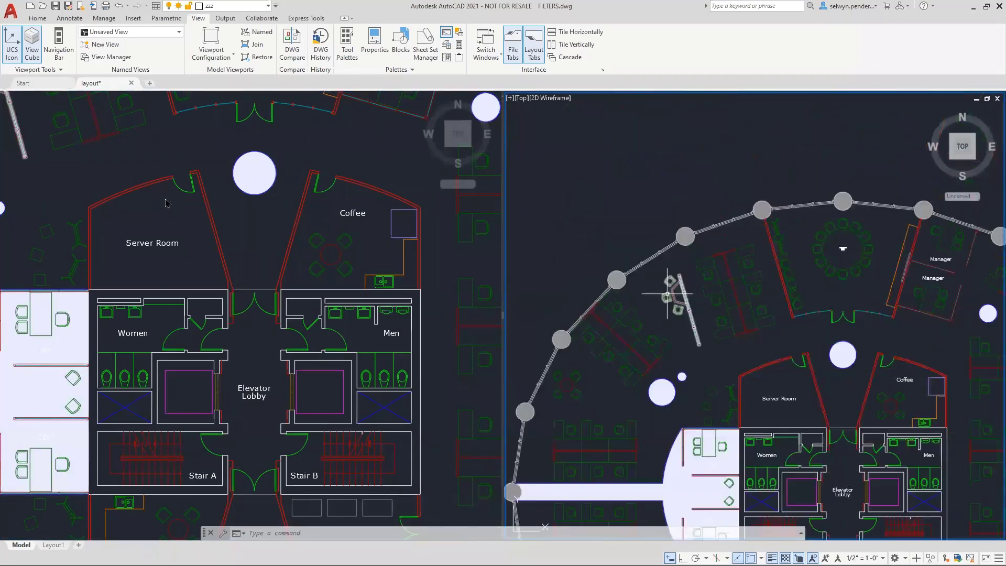
mouse_move(667, 294)
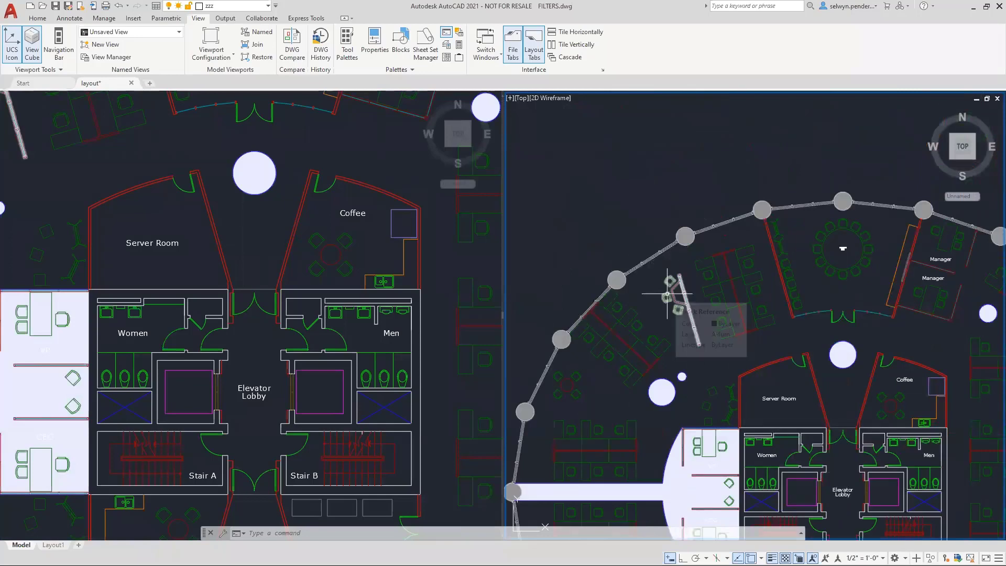
scroll(667, 294, "down", 10)
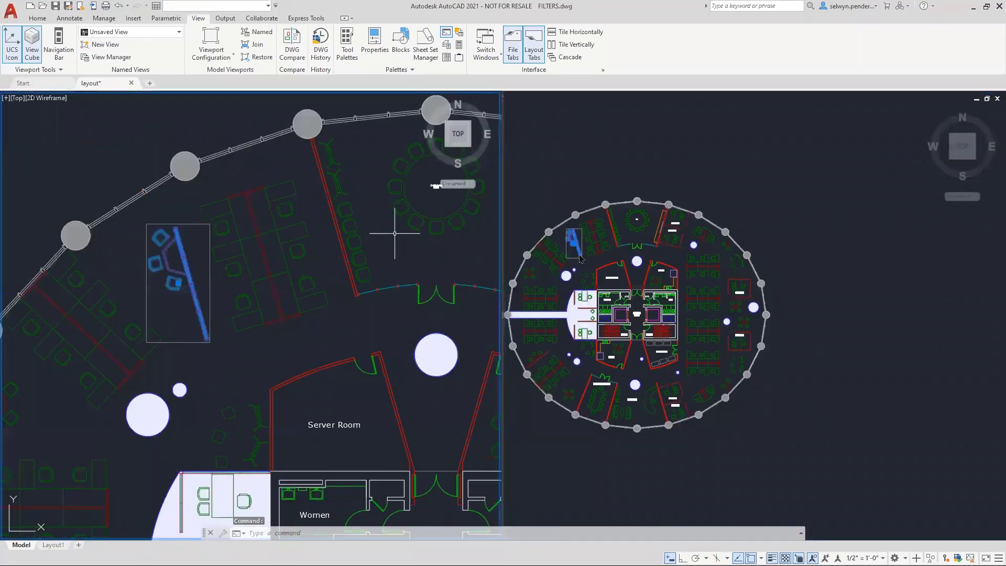
- Split the right viewport horizontally into an upper and a lower viewport by pulling out a new boundary
left_click(500, 99)
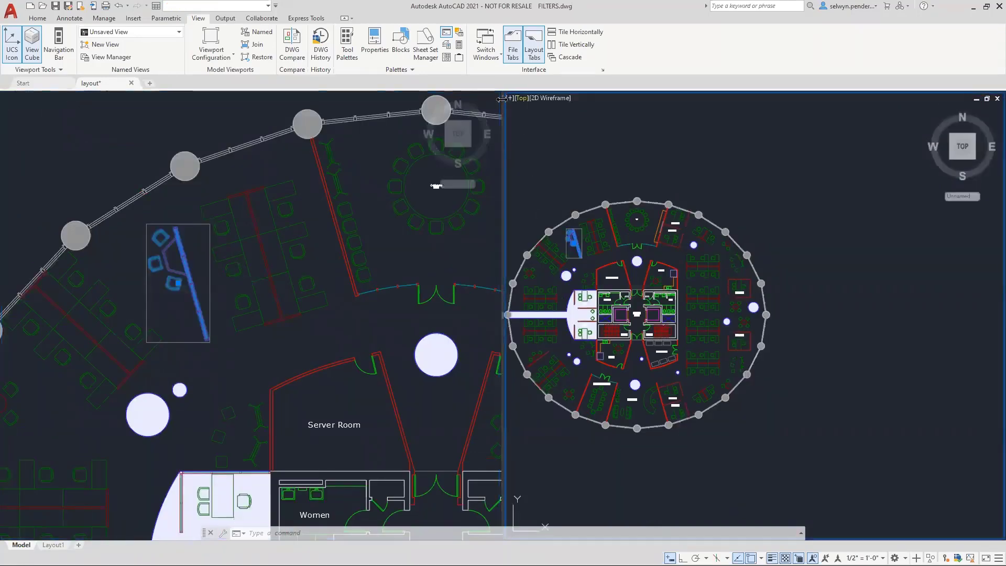
mouse_move(502, 99)
left_mouse_down()
mouse_move(194, 129)
mouse_move(397, 100)
mouse_move(528, 115)
mouse_move(499, 100)
left_mouse_up()
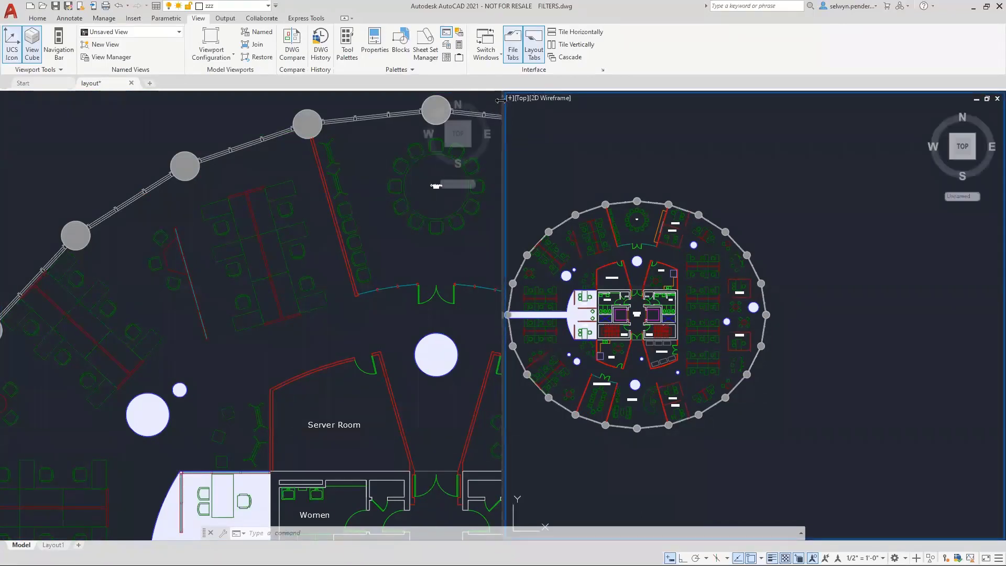
scroll(500, 100, "up", 2)
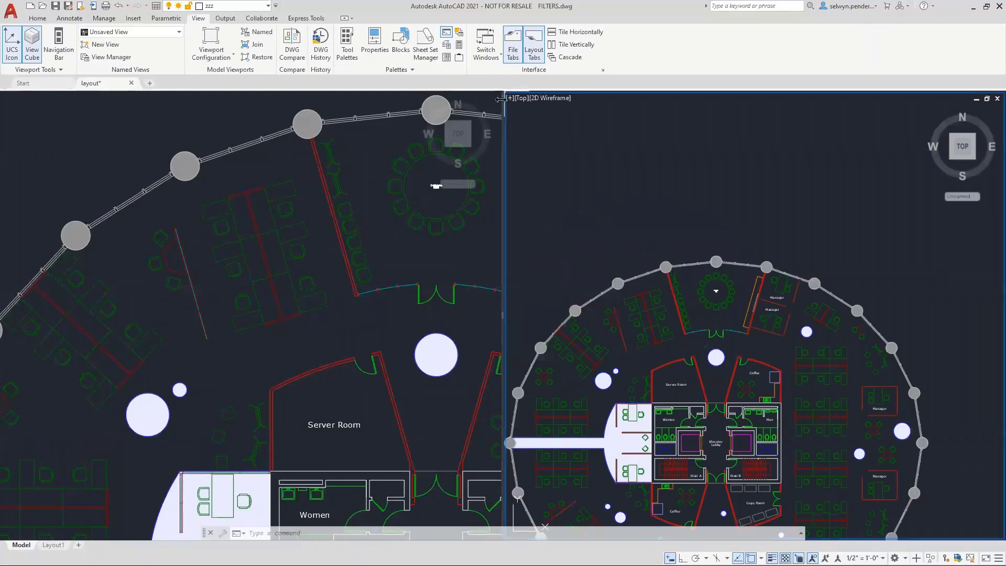
left_click(500, 99)
left_click_drag(503, 96, 588, 263)
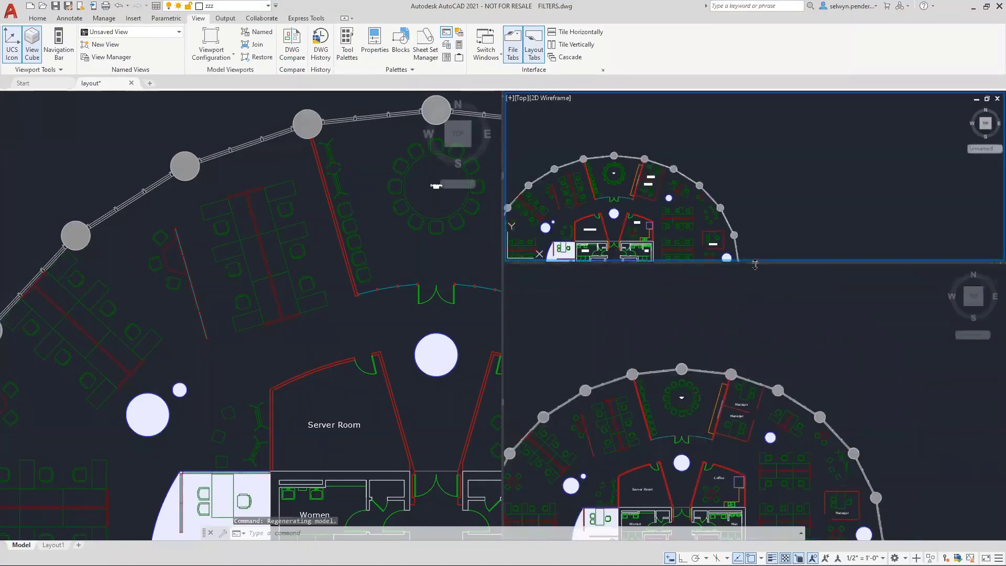
- Merge the three model viewports back into a single viewport by moving their boundaries, and center the floor plan
left_click_drag(755, 264, 740, 94)
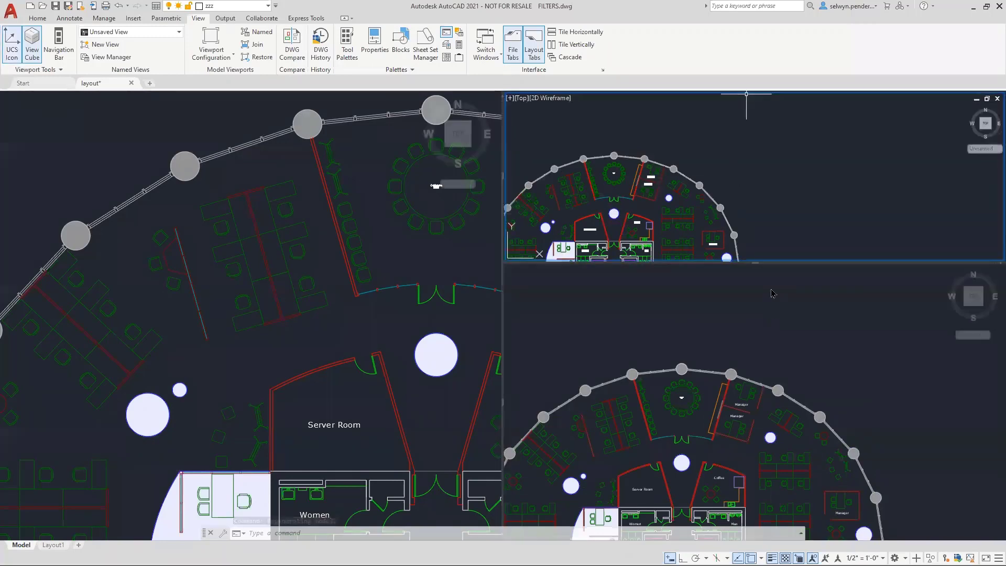
left_click_drag(756, 265, 729, 109)
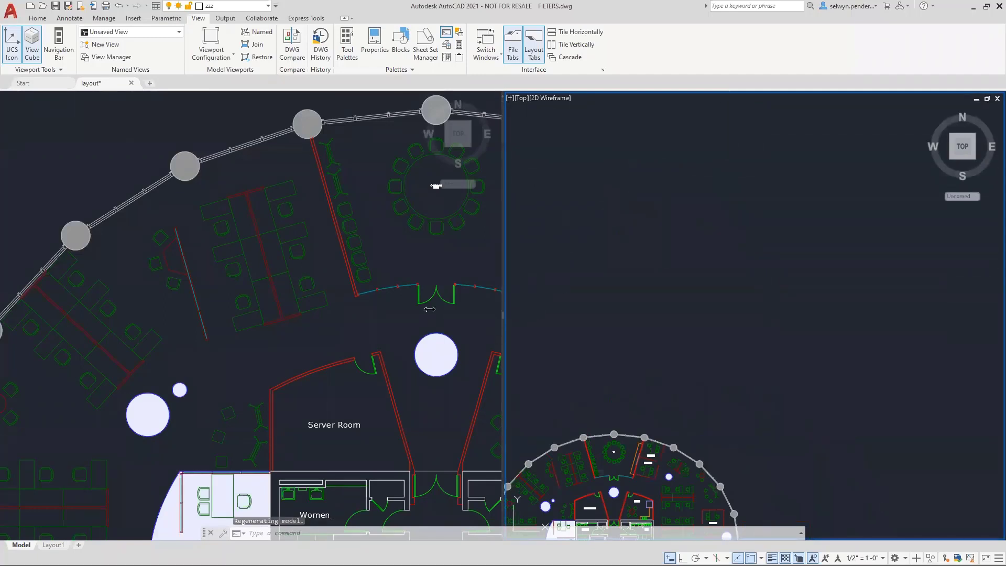
left_click_drag(429, 309, 21, 313)
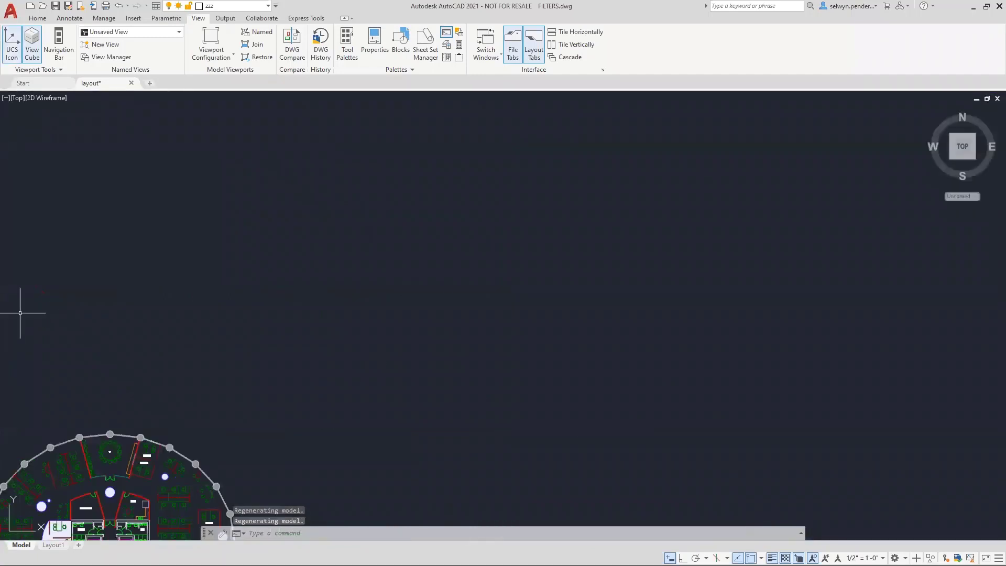
mouse_move(359, 352)
middle_mouse_down()
mouse_move(427, 268)
mouse_move(630, 153)
middle_mouse_up()
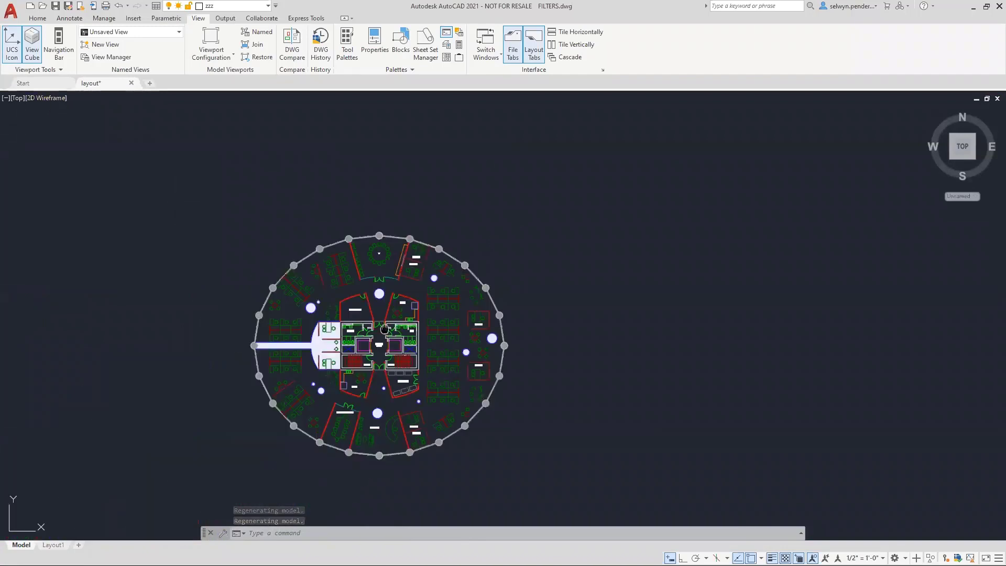
middle_click_drag(384, 329, 518, 280)
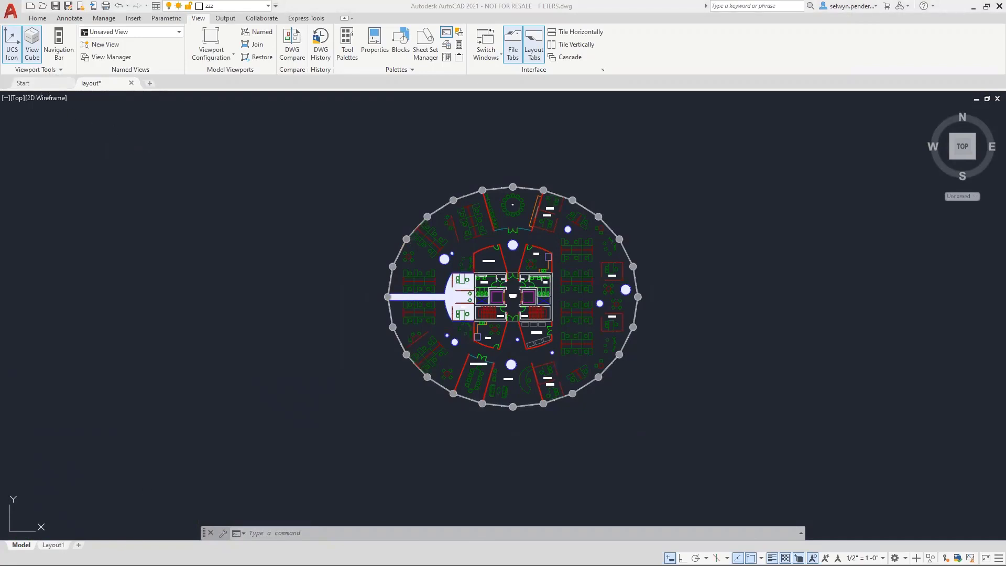
- Switch to Layout1 and move the detail viewport of the elevator lobby to the empty area beside the sheet
left_click(53, 545)
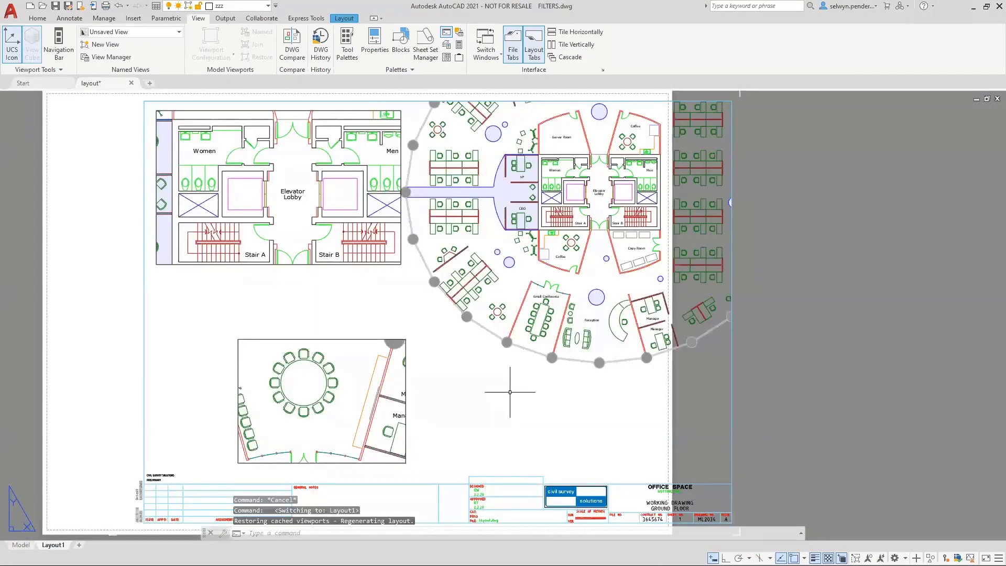
left_click(311, 339)
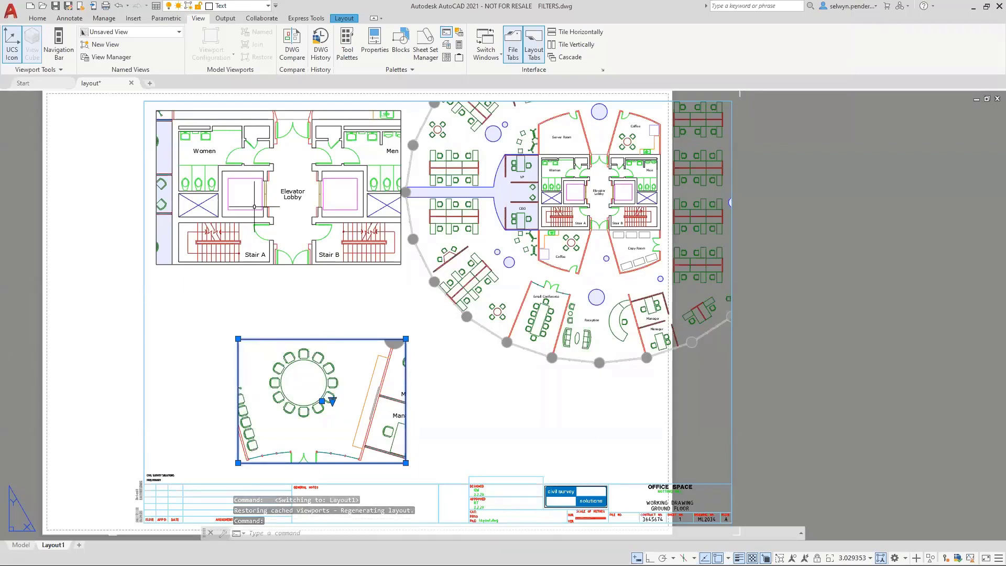
left_click(225, 227)
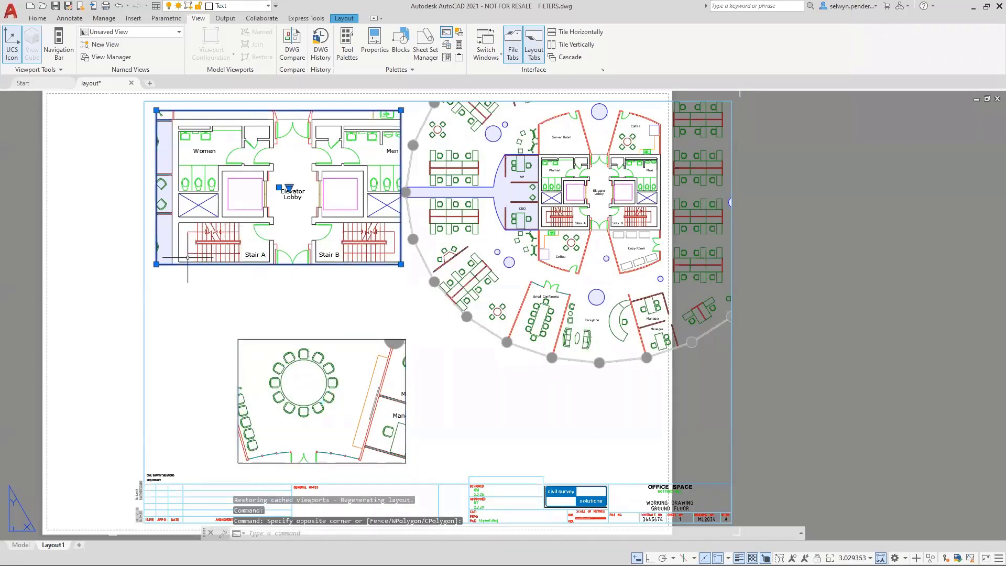
left_click(160, 280)
type("M")
key("Return")
left_click(170, 192)
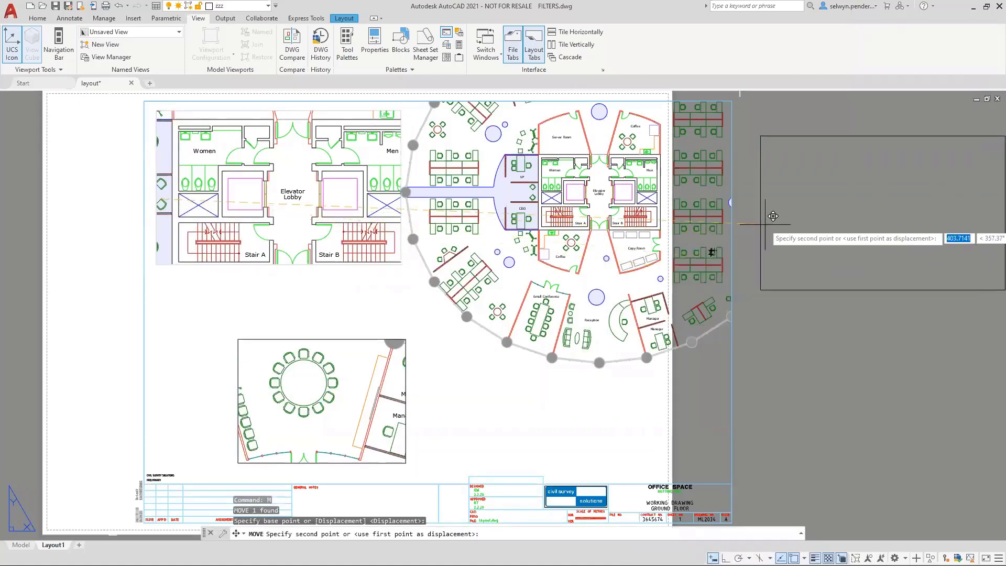
left_click(776, 207)
- Activate the moved elevator lobby viewport, cycle to the large floor plan viewport, and make the lobby viewport active again
middle_click_drag(613, 219, 264, 274)
double_click(530, 221)
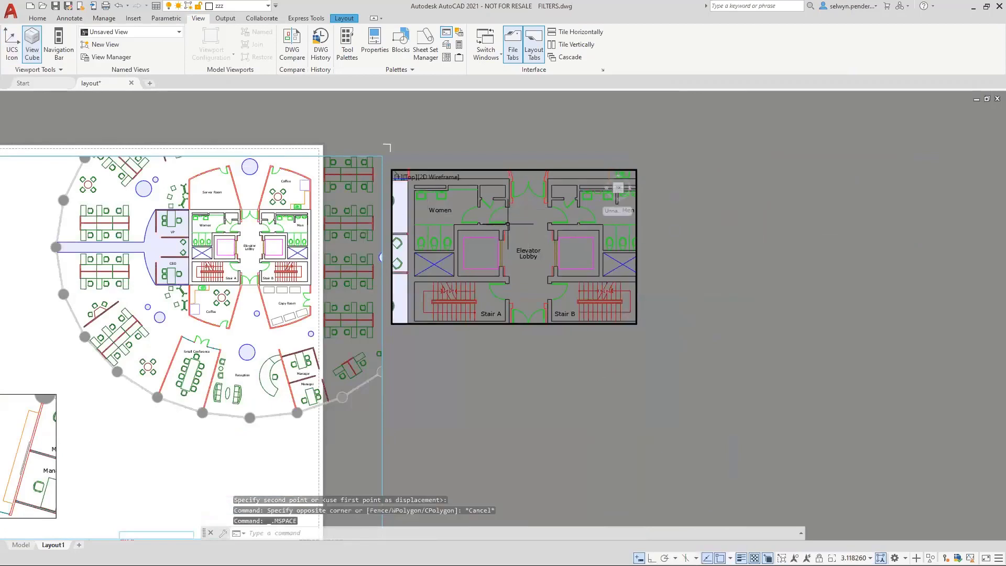
key("ctrl+r")
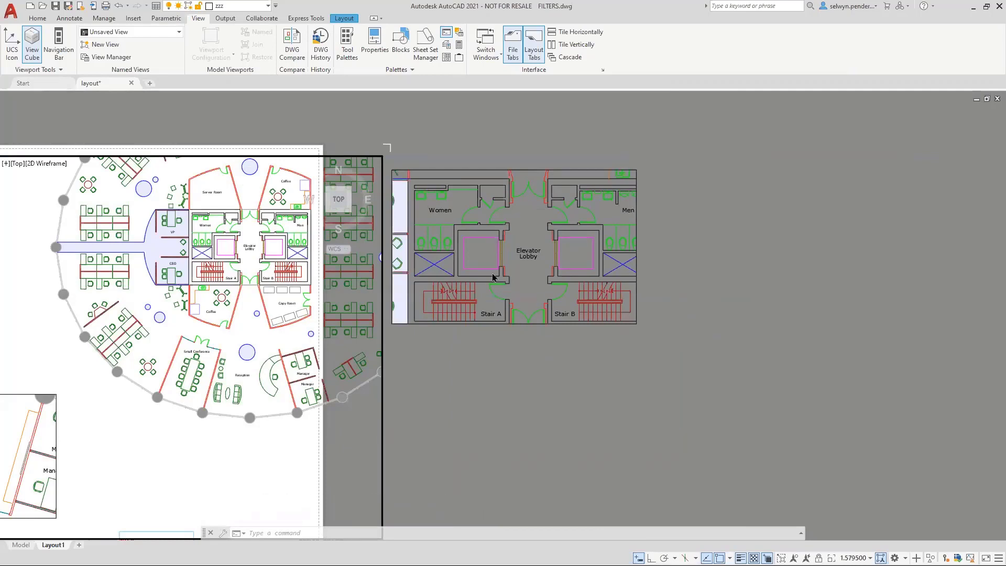
left_click(476, 267)
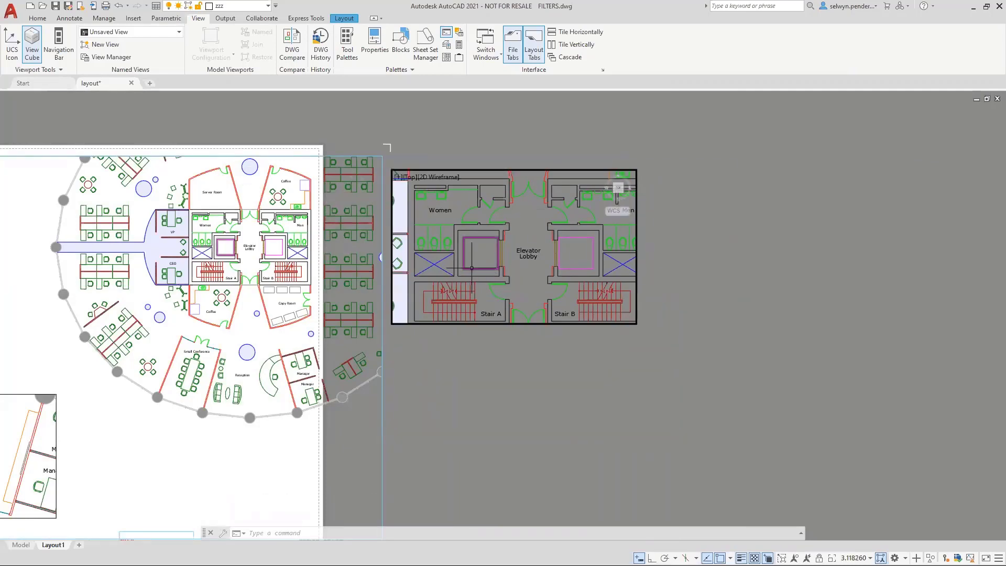
left_click(476, 267)
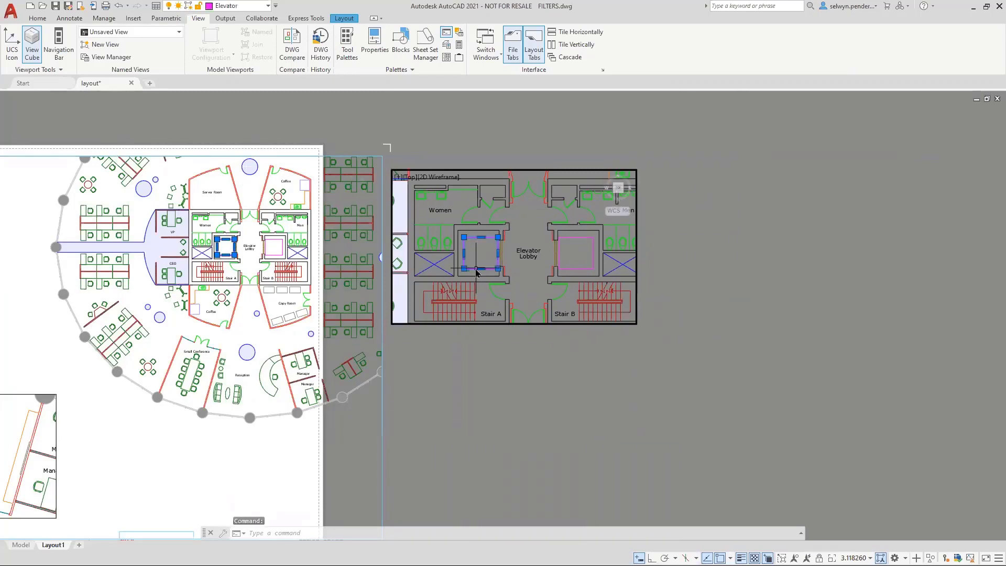
right_click(477, 272)
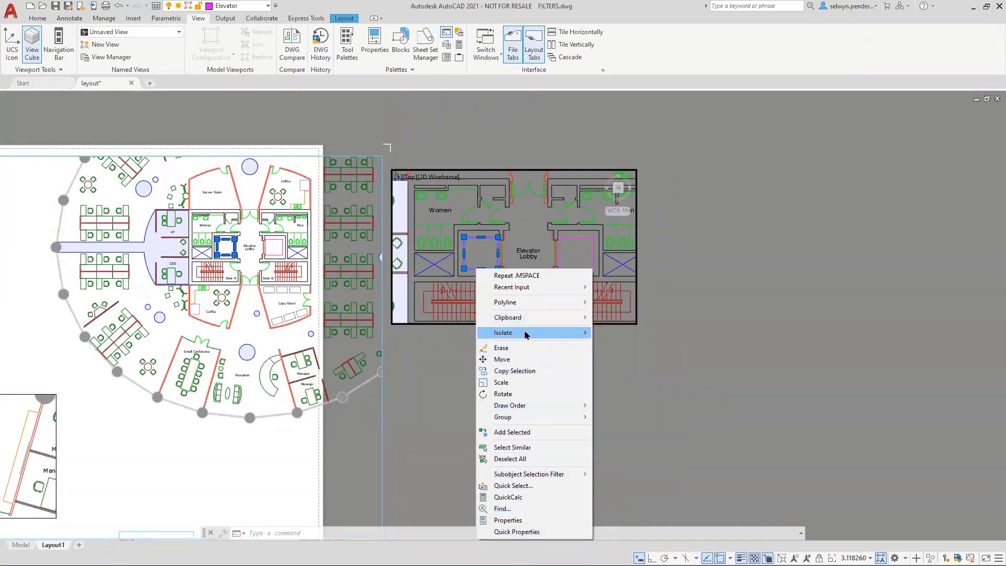
left_click(810, 314)
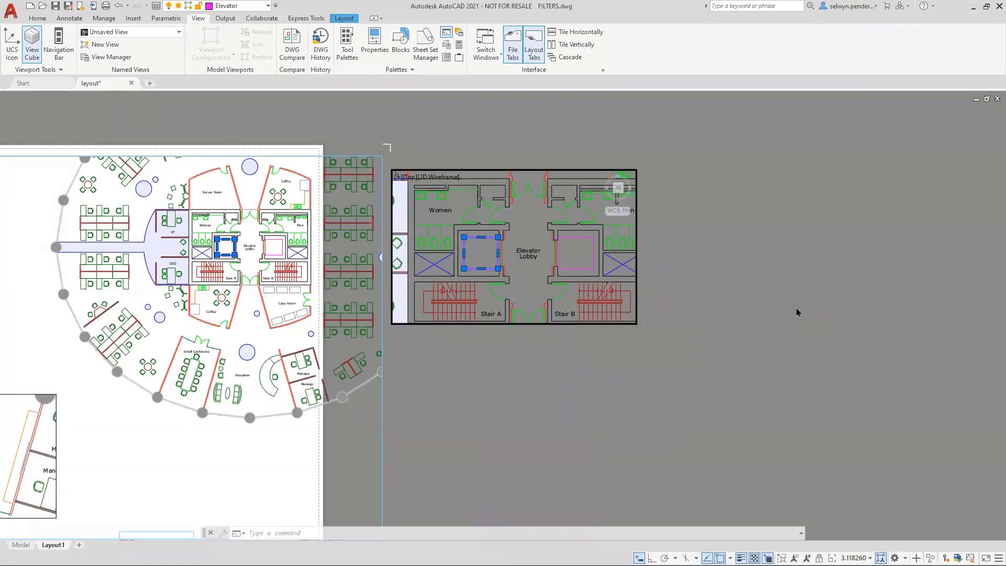
key("Escape")
- Open the Layer Properties Manager and widen the On through VP Freeze, VP Color, VP Linetype and VP Lineweight columns to show their full headings
type("la")
key("Return")
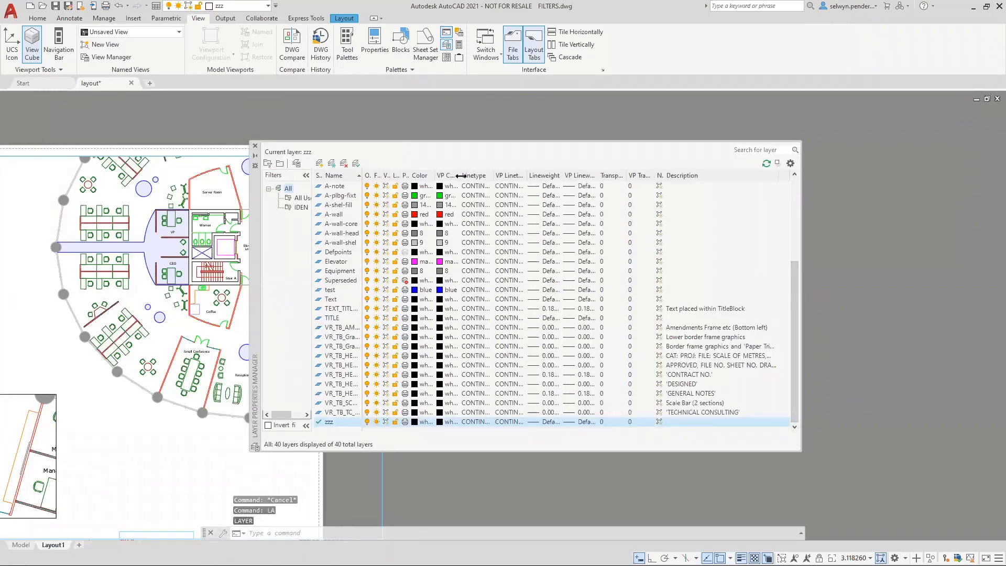
left_click_drag(460, 176, 502, 177)
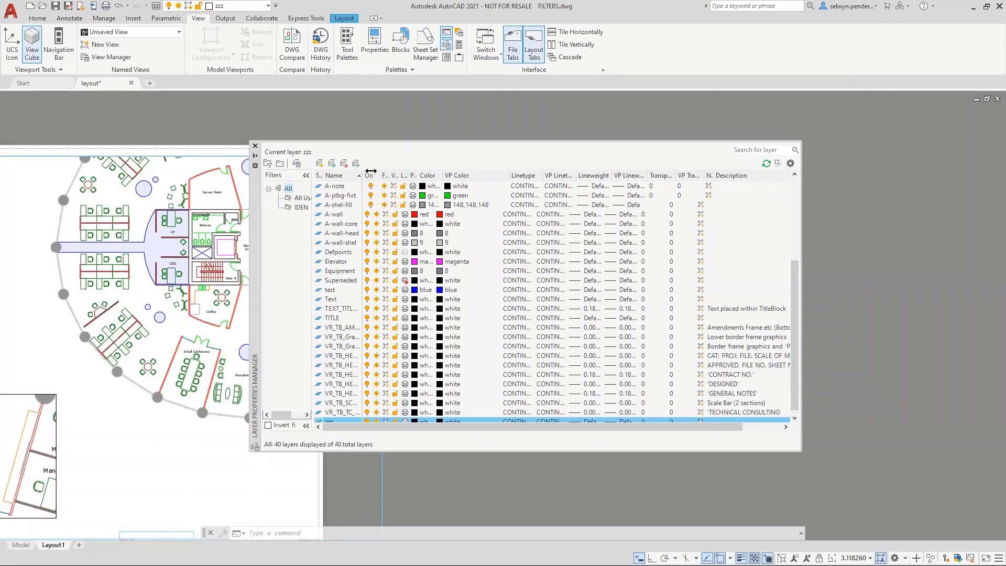
left_click_drag(371, 171, 484, 173)
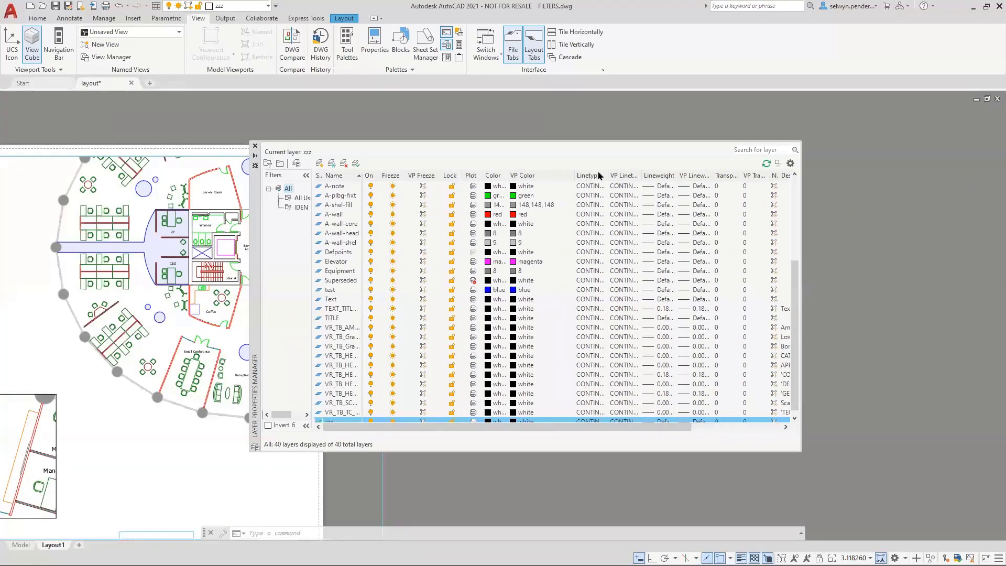
left_click_drag(641, 174, 654, 173)
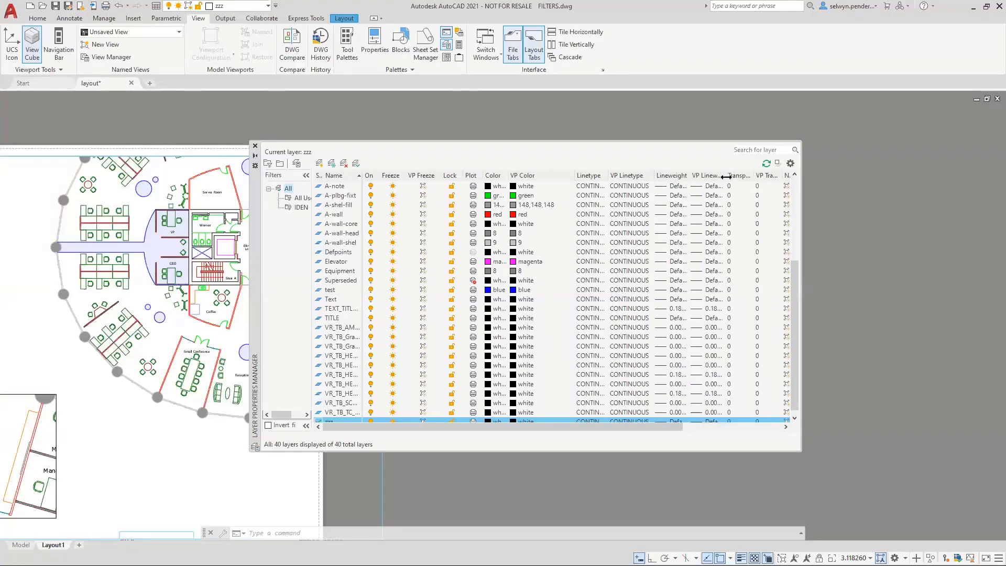
left_click_drag(726, 177, 739, 177)
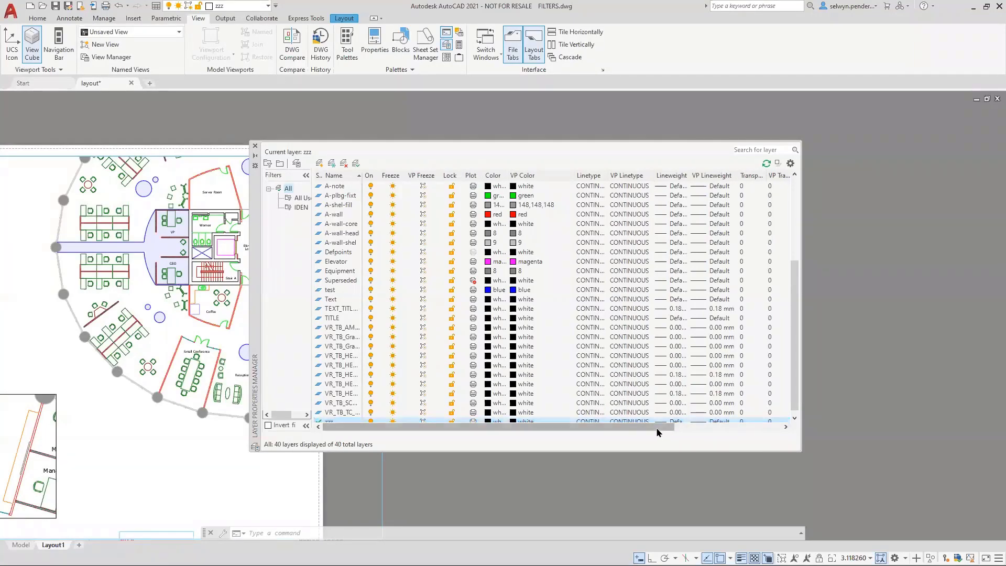
- Widen the VP Transparency column of the layer list to show its full heading
left_click_drag(658, 428, 769, 427)
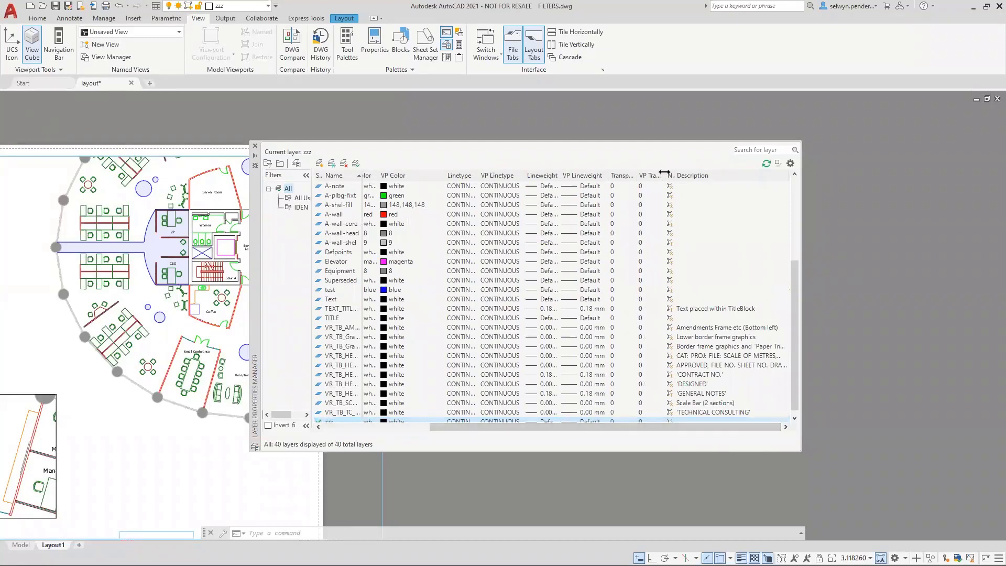
left_click_drag(664, 175, 691, 175)
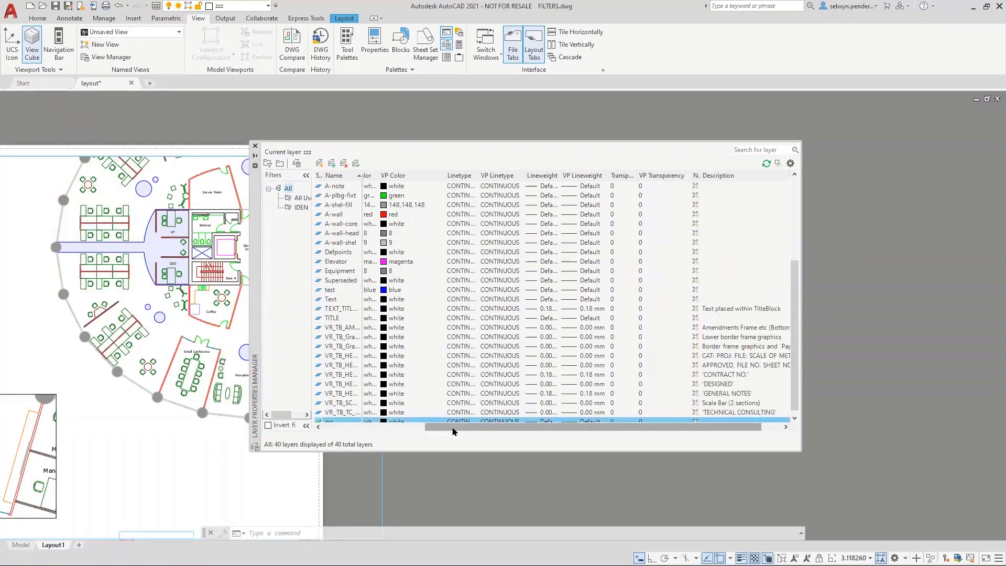
left_click_drag(454, 432, 335, 435)
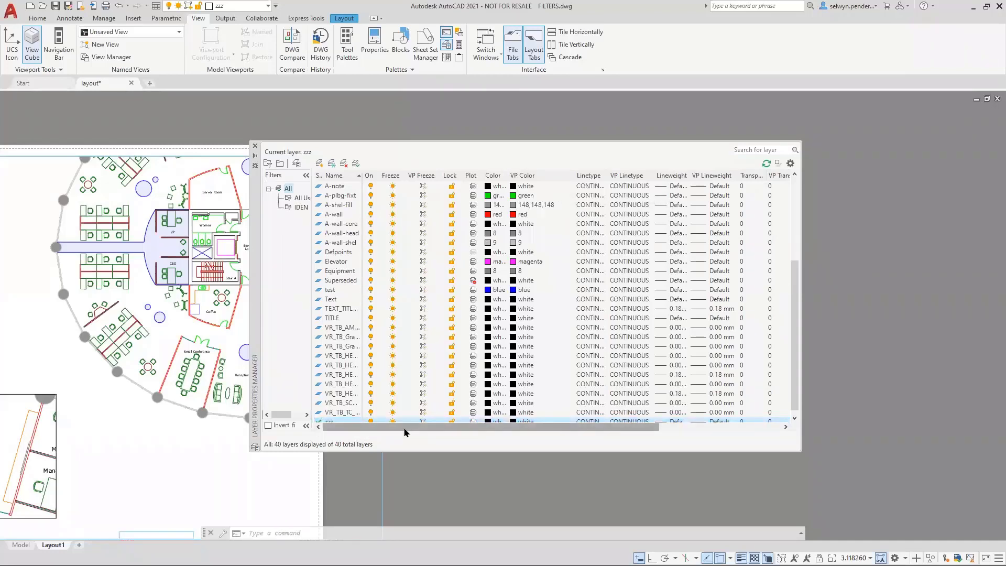
left_click_drag(405, 432, 303, 428)
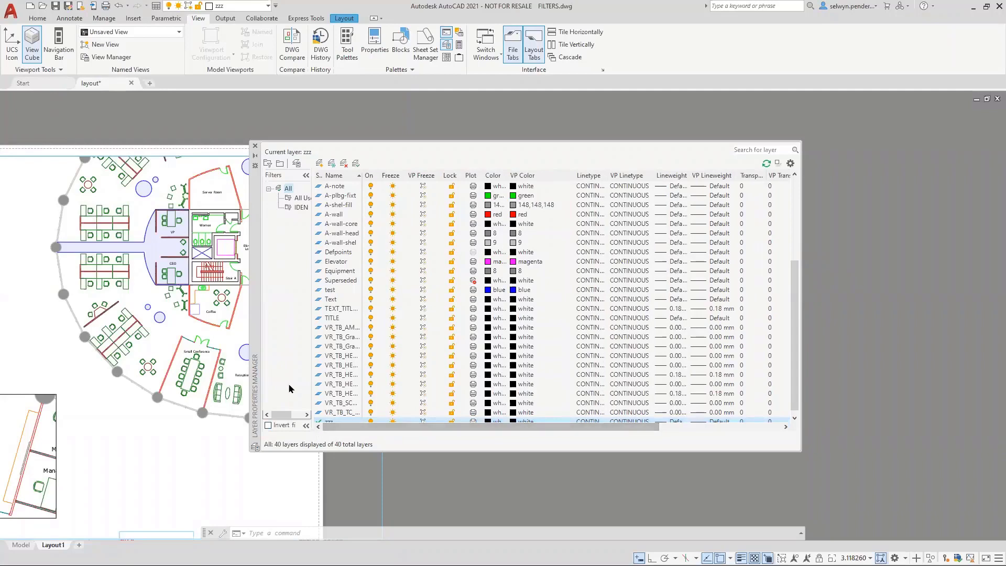
- Switch to model space and maximize all columns of the layer list there
left_click(25, 547)
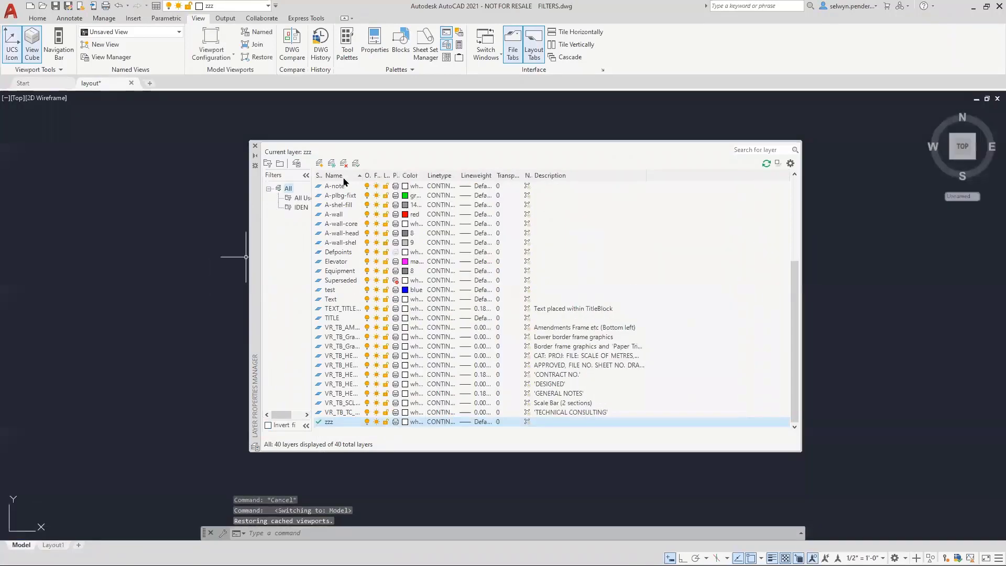
right_click(565, 181)
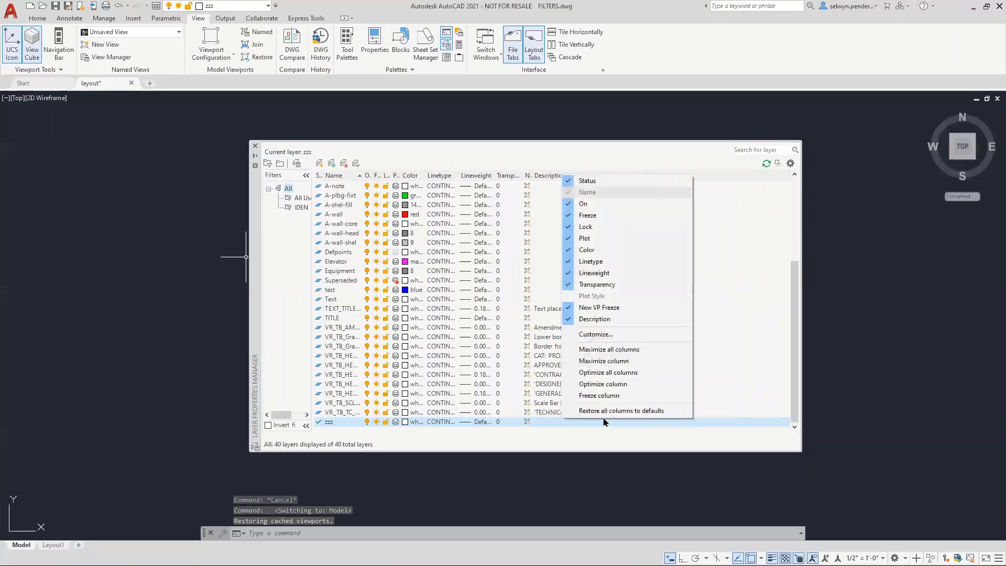
left_click(582, 349)
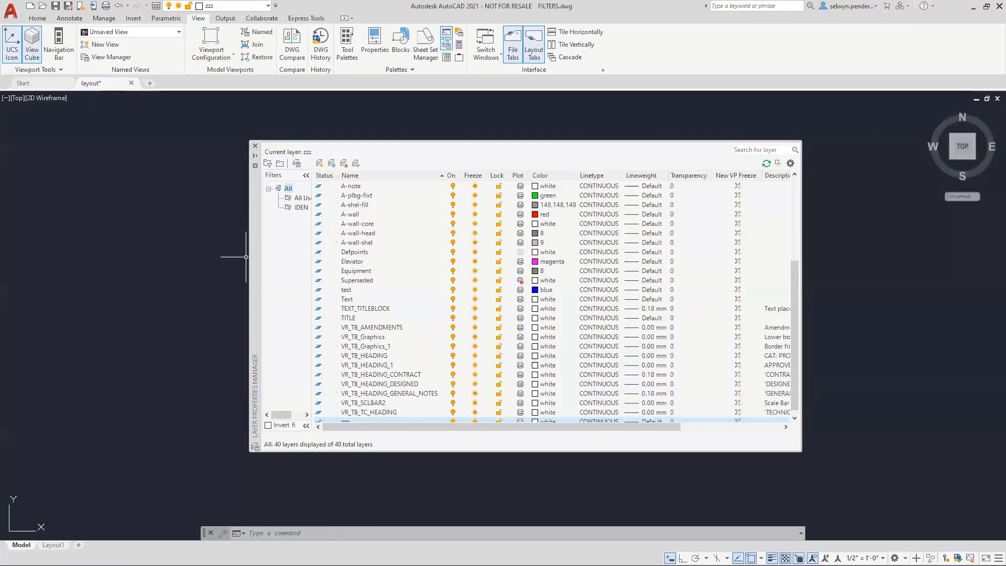
- Return to Layout1 and activate the large floor plan viewport on the sheet
left_click(54, 545)
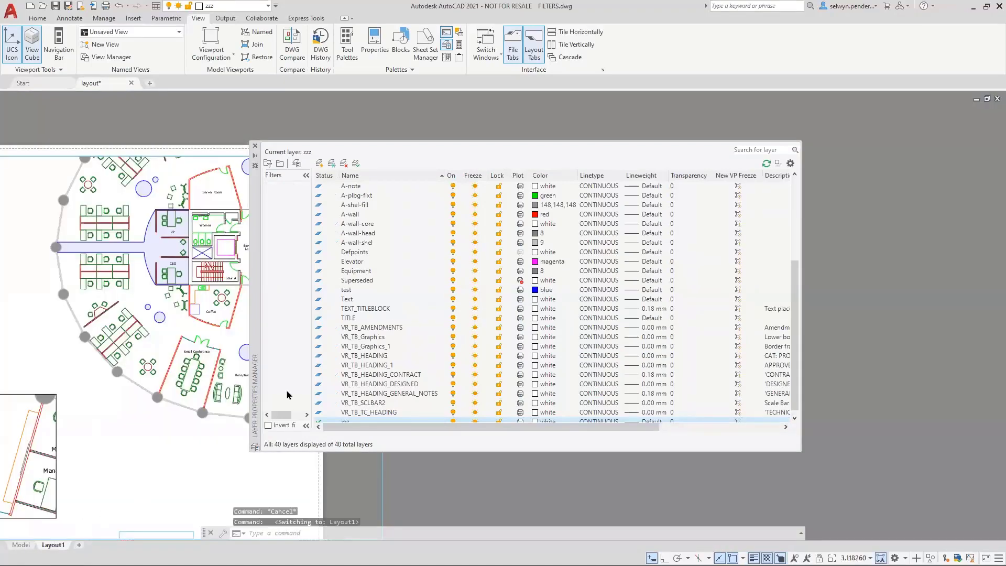
double_click(464, 114)
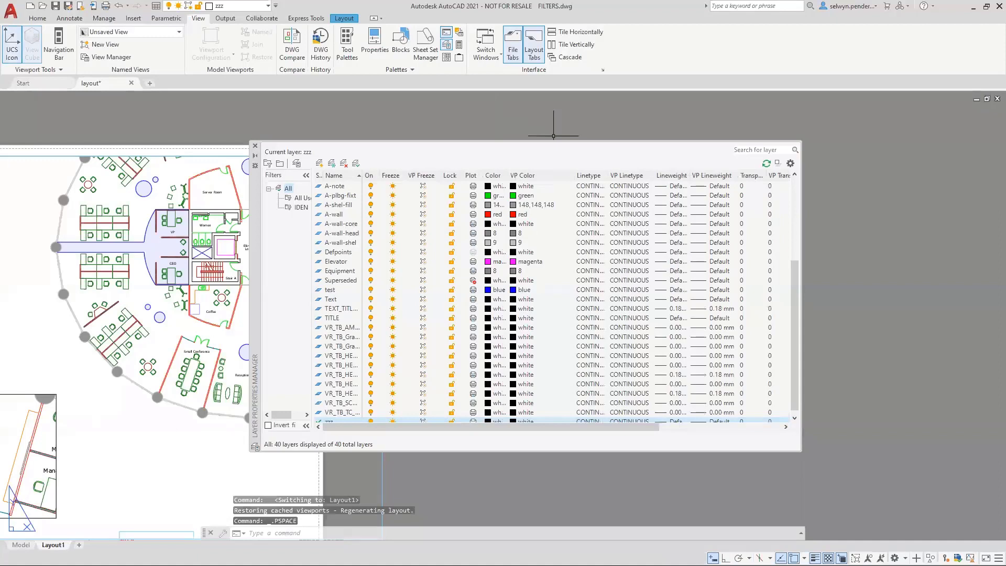
double_click(120, 203)
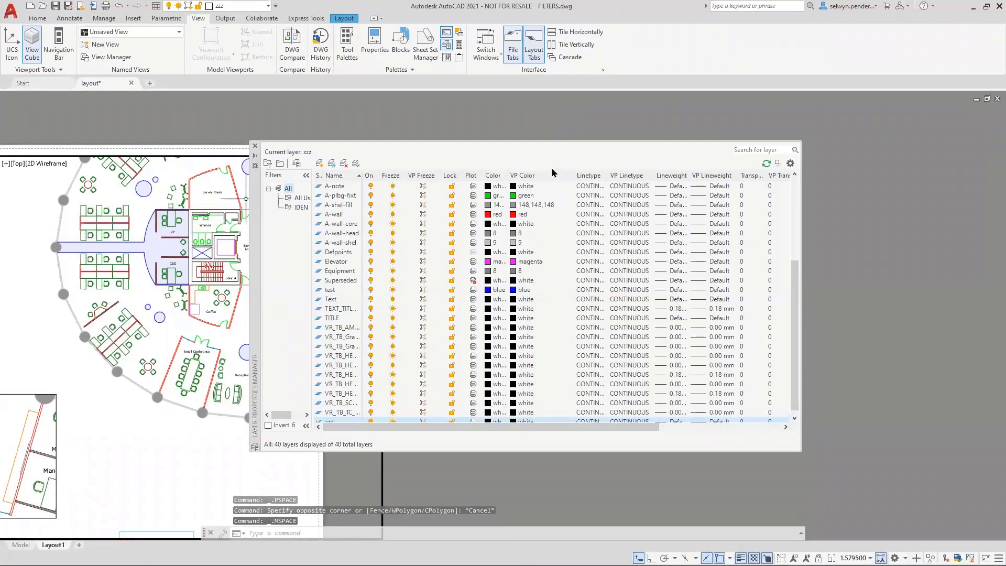
- Override the A-wall layer's viewport color to blue in the floor plan viewport, then return to paper space and close the Layer Properties Manager
left_click(235, 186)
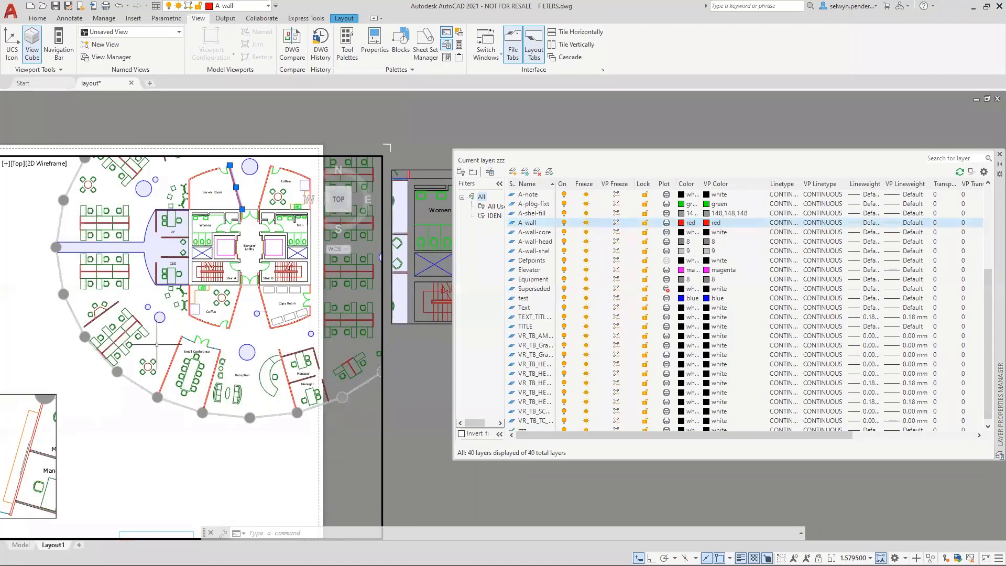
left_click(728, 224)
left_click(728, 226)
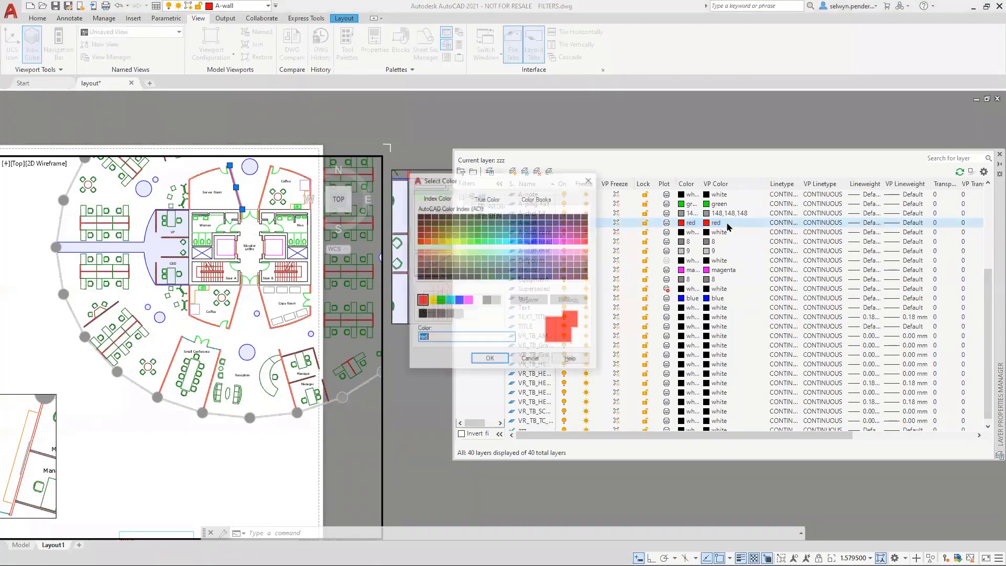
left_click(459, 300)
left_click(489, 358)
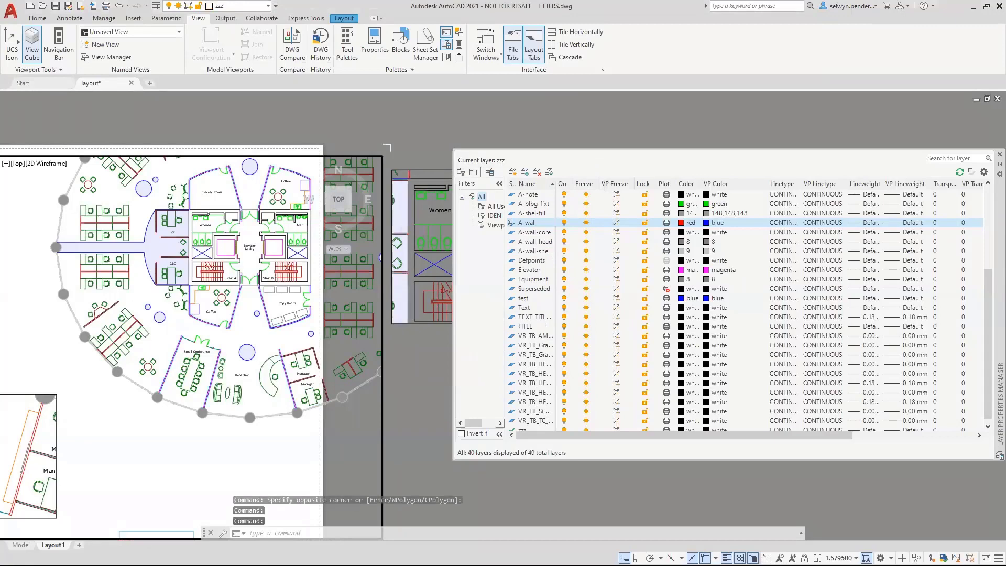
double_click(437, 150)
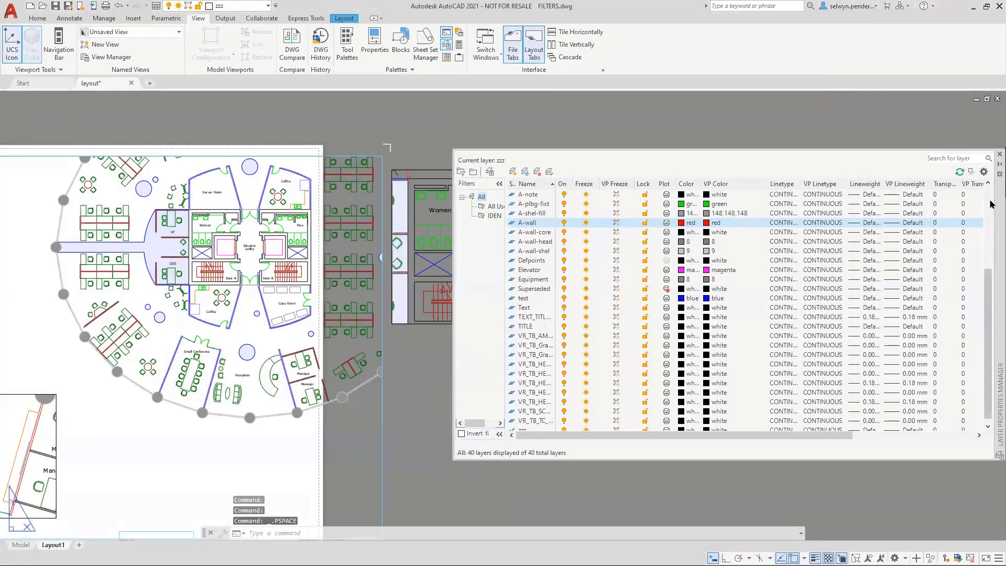
left_click(999, 154)
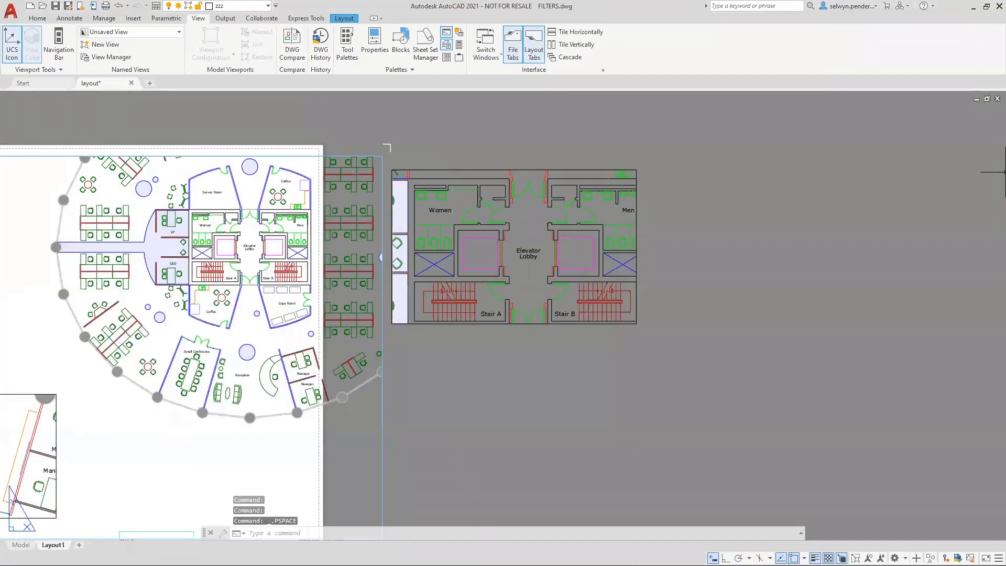
- Move the elevator lobby viewport farther away from the sheet into the empty area
left_click(516, 170)
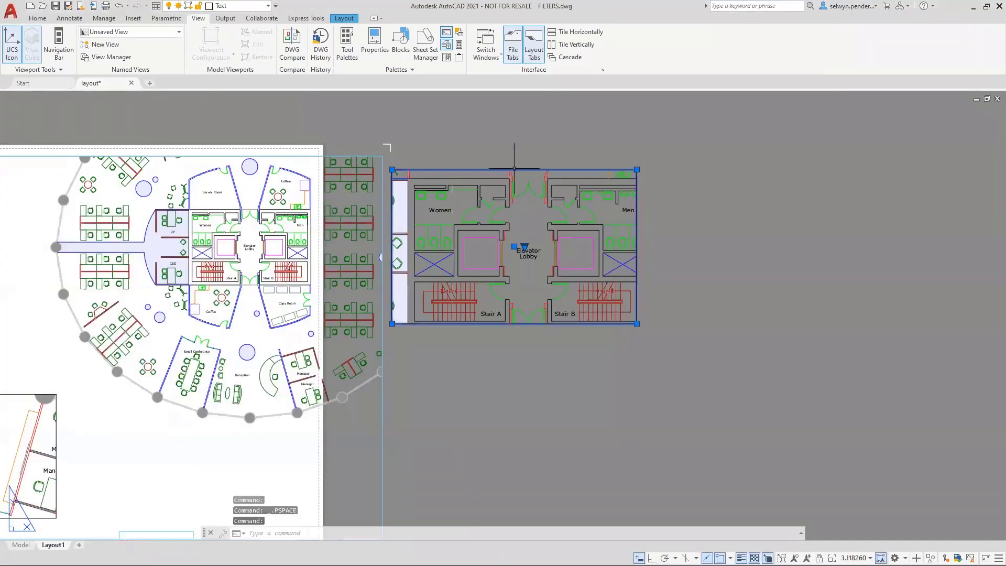
type("m")
key("Return")
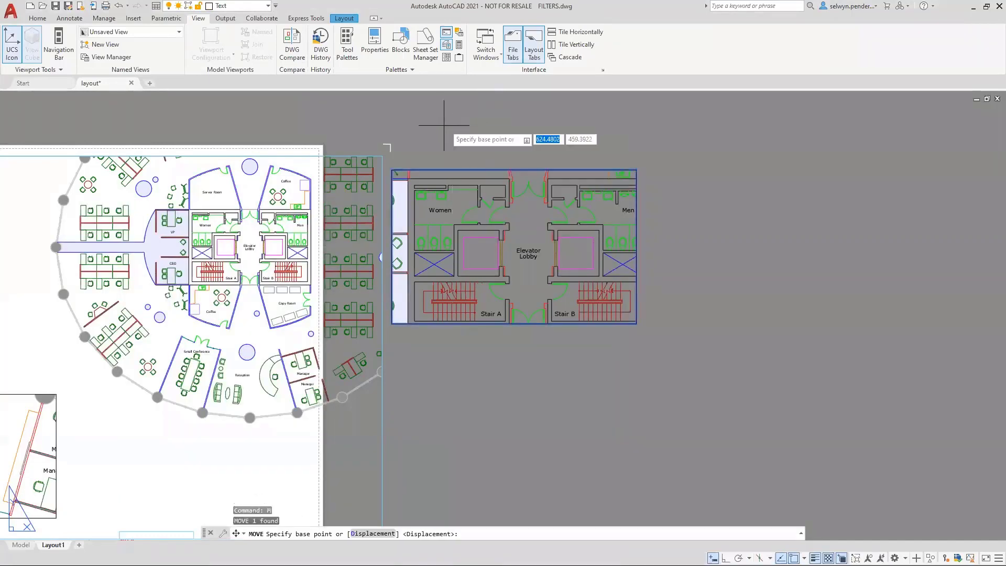
left_click(457, 132)
left_click(648, 176)
- Stretch the upper-left corner of the lobby viewport outward to include the Server Room, VP and CEO offices
left_click(589, 215)
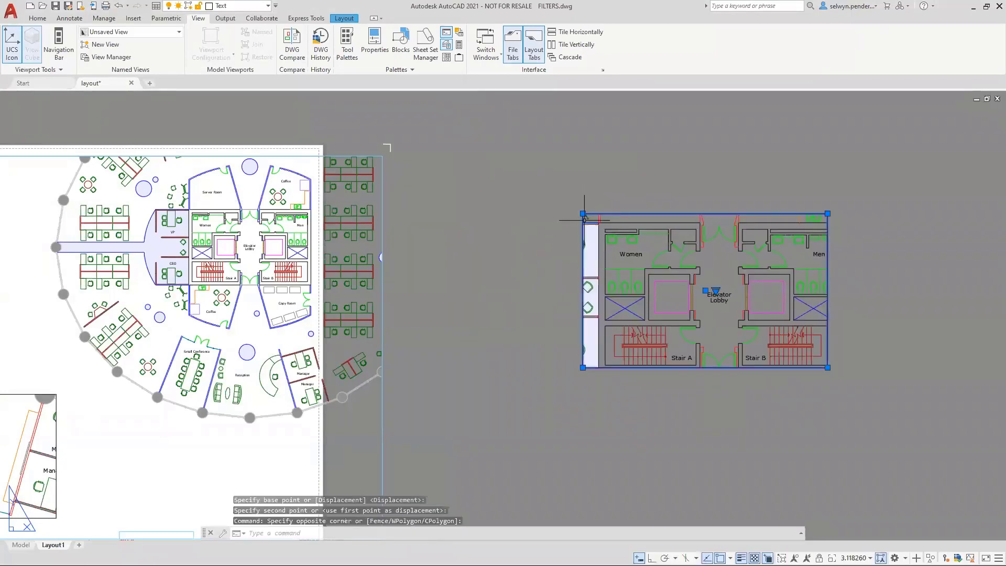
left_click(583, 213)
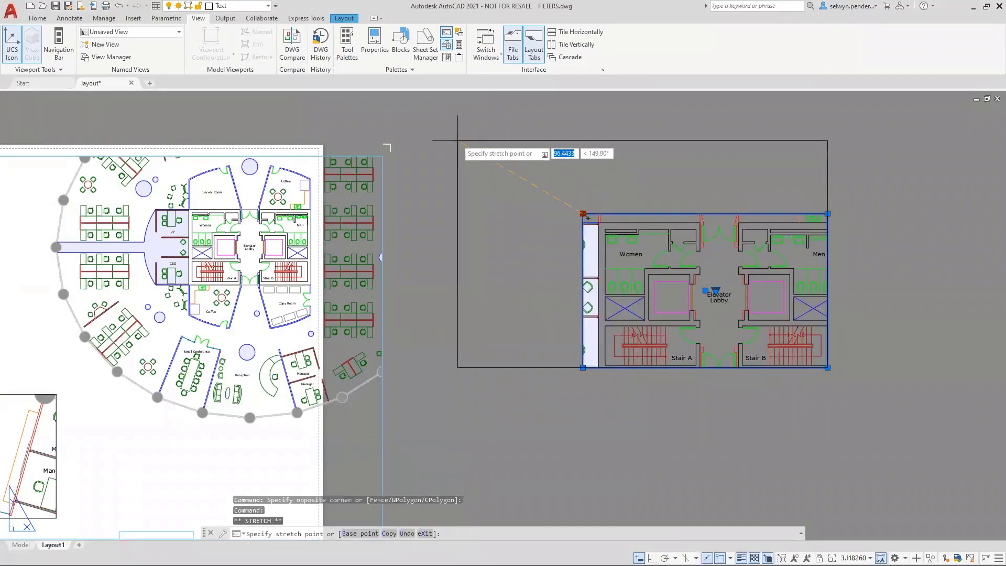
left_click(441, 116)
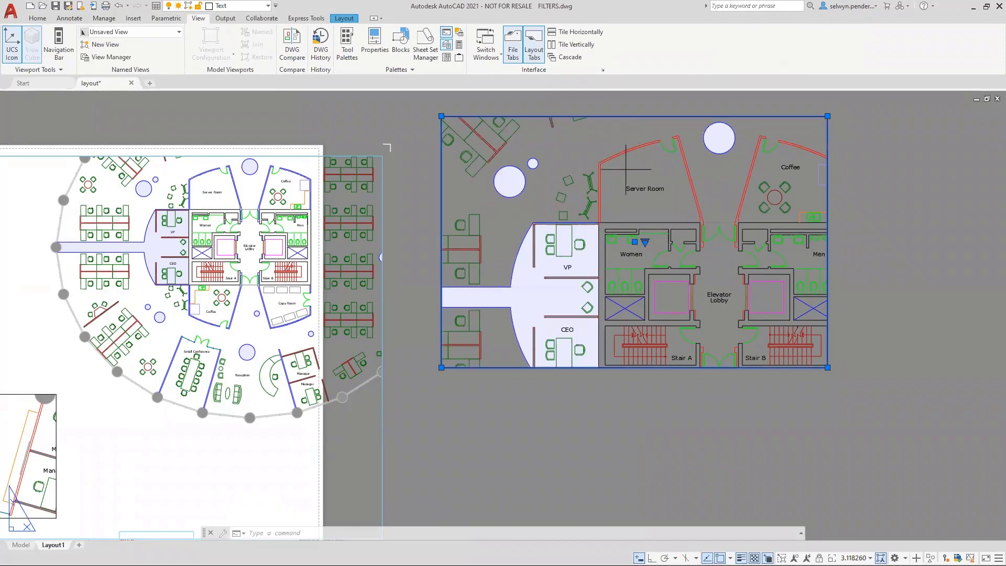
key("Escape")
left_click(616, 158)
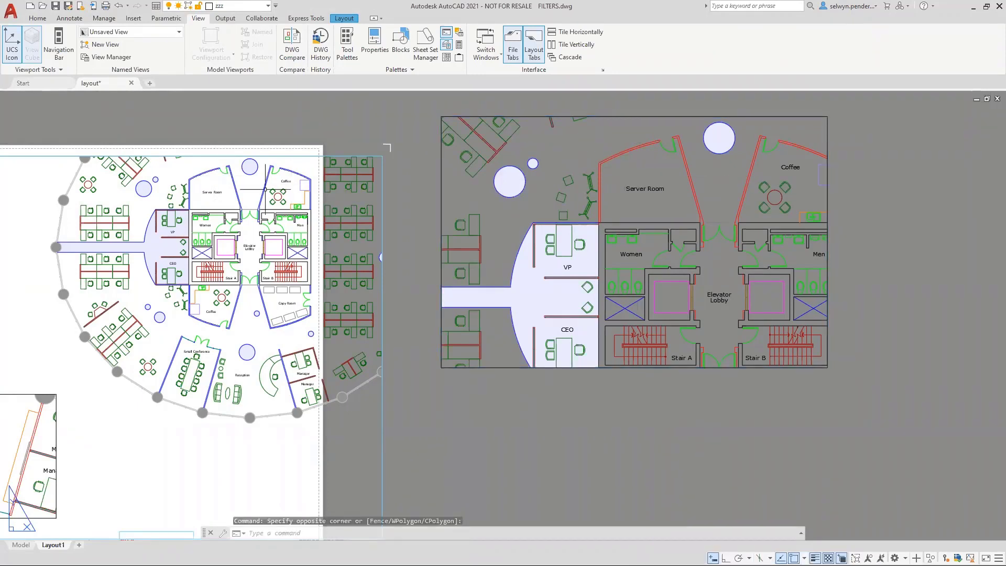
left_click(225, 178)
- Activate the enlarged lobby viewport and override the A-wall layer's viewport color to magenta
double_click(678, 182)
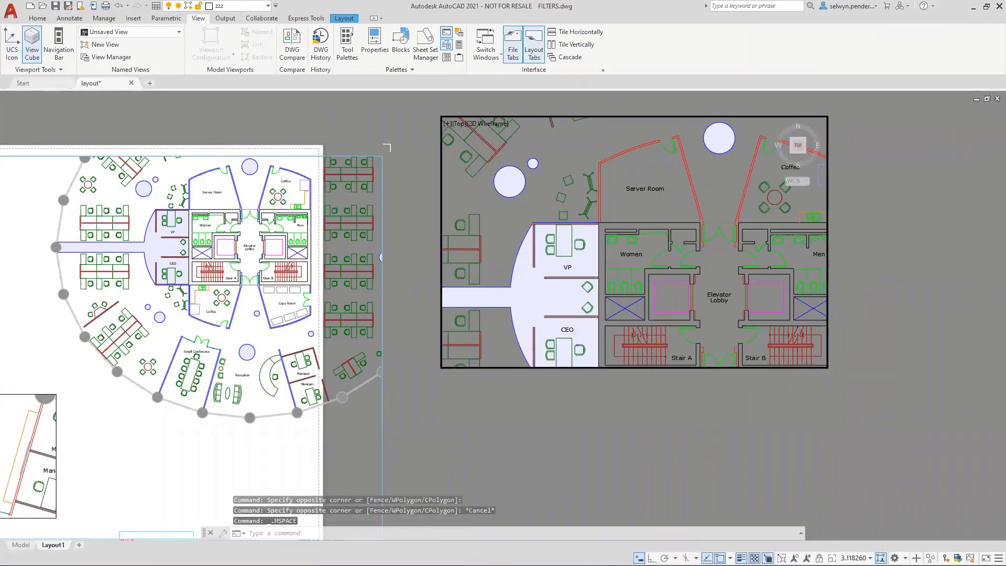
left_click_drag(778, 329, 811, 297)
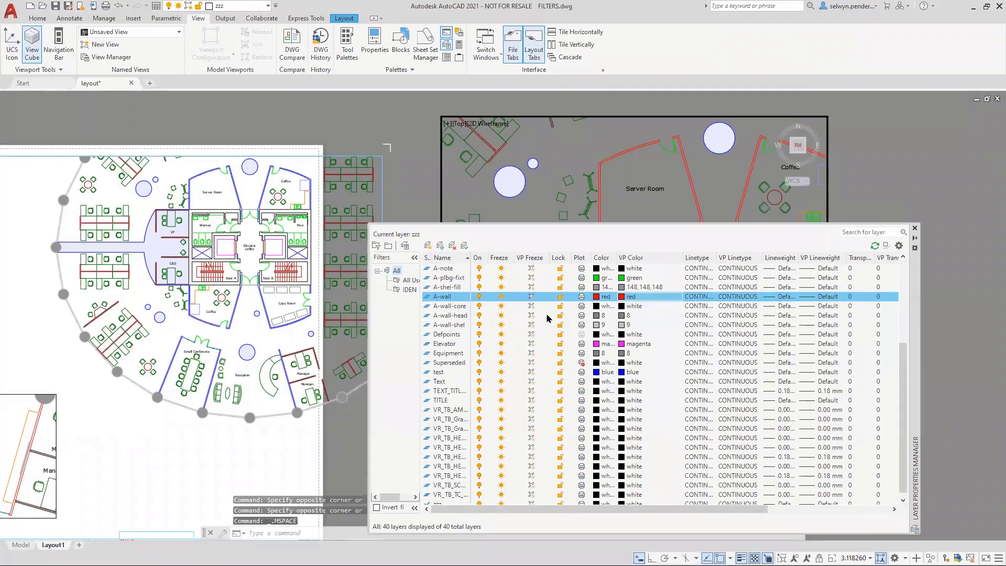
left_click(529, 313)
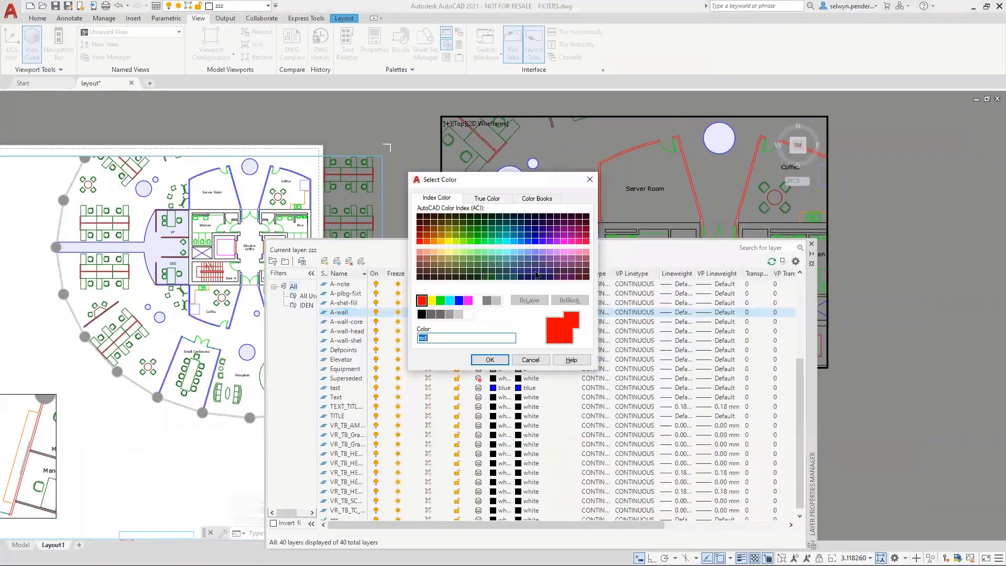
left_click(468, 300)
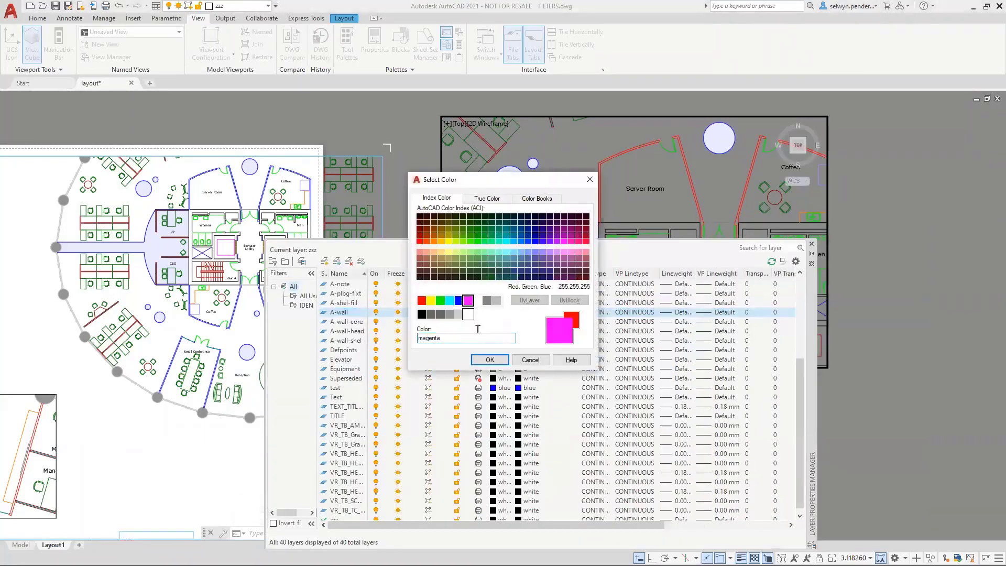
left_click(490, 359)
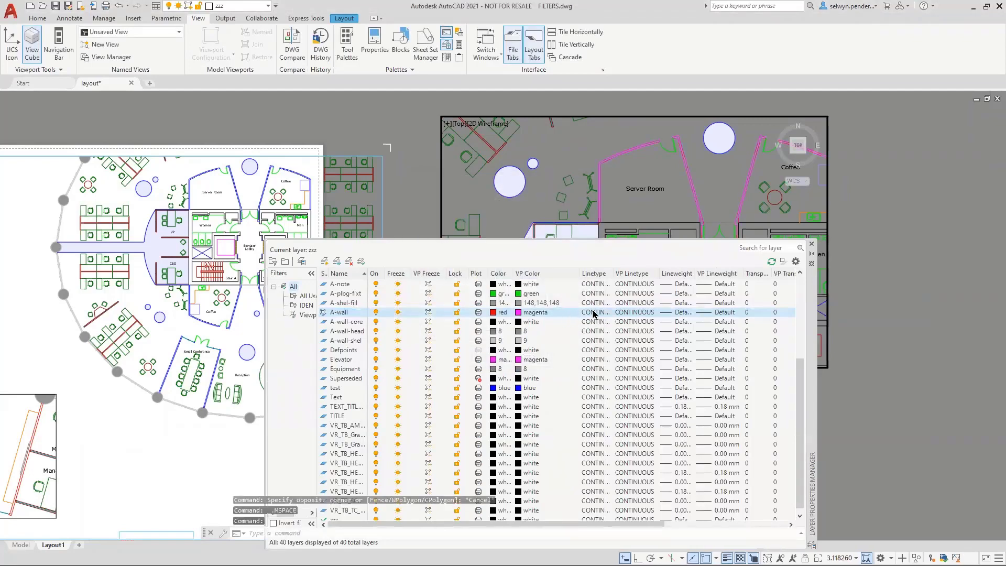
- Override the A-wall layer's viewport linetype to DASHED2 in the lobby viewport and return to paper space
left_click(634, 303)
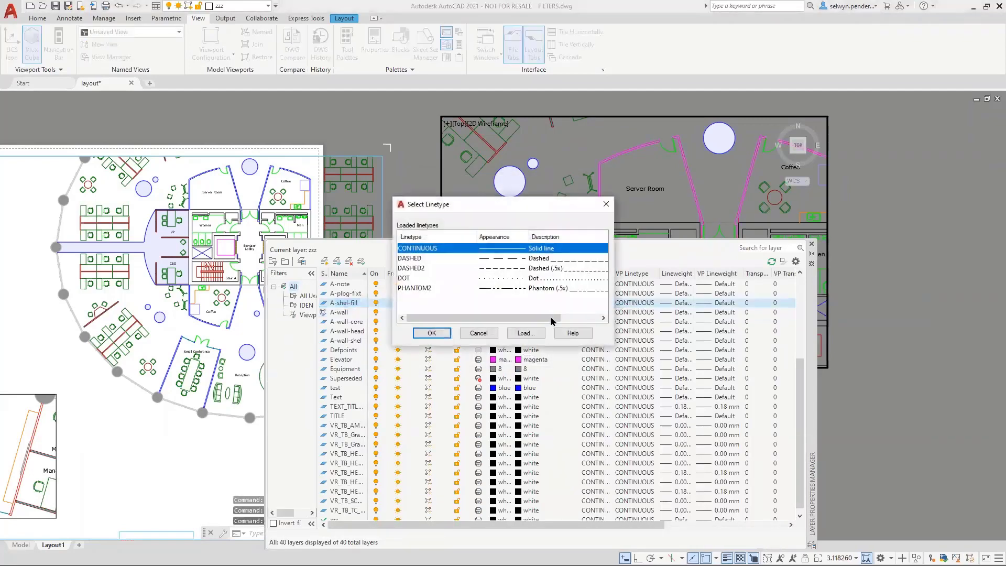
left_click(491, 333)
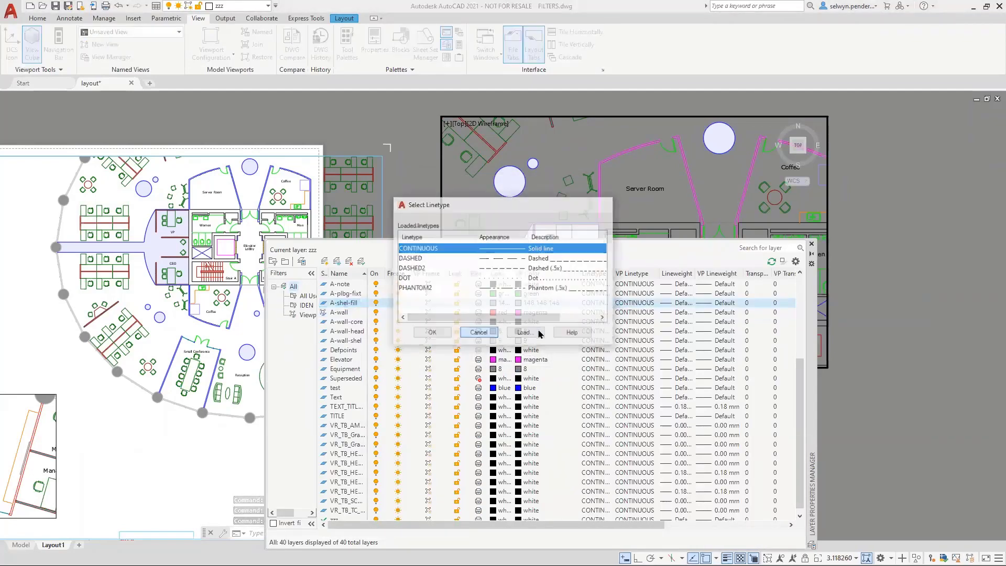
left_click(627, 313)
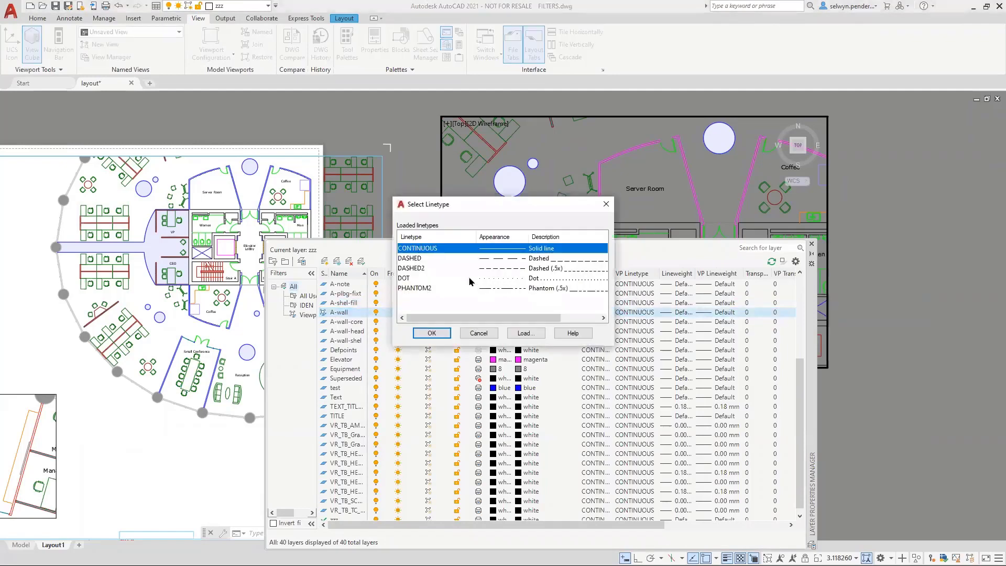
left_click(412, 269)
left_click(432, 334)
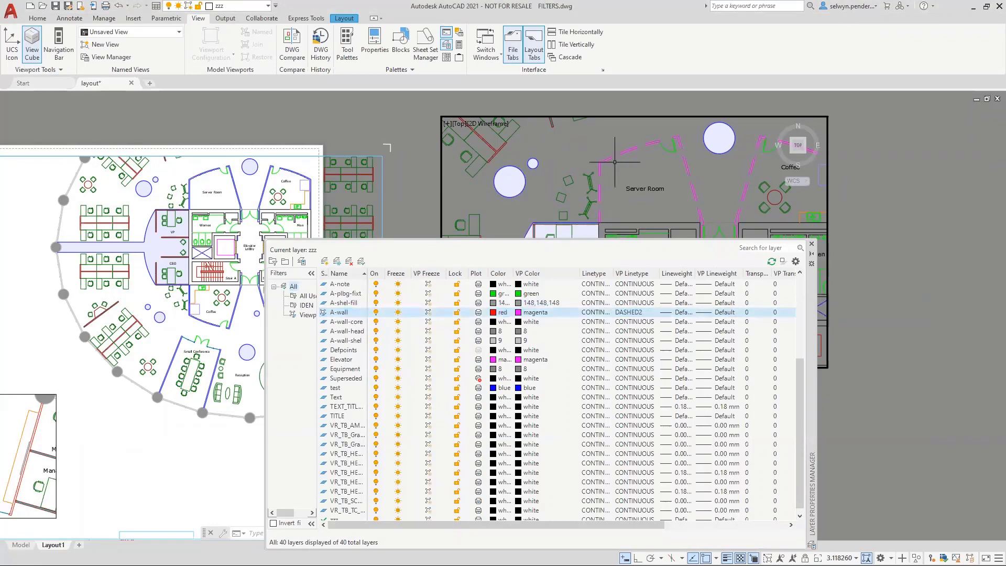
double_click(650, 102)
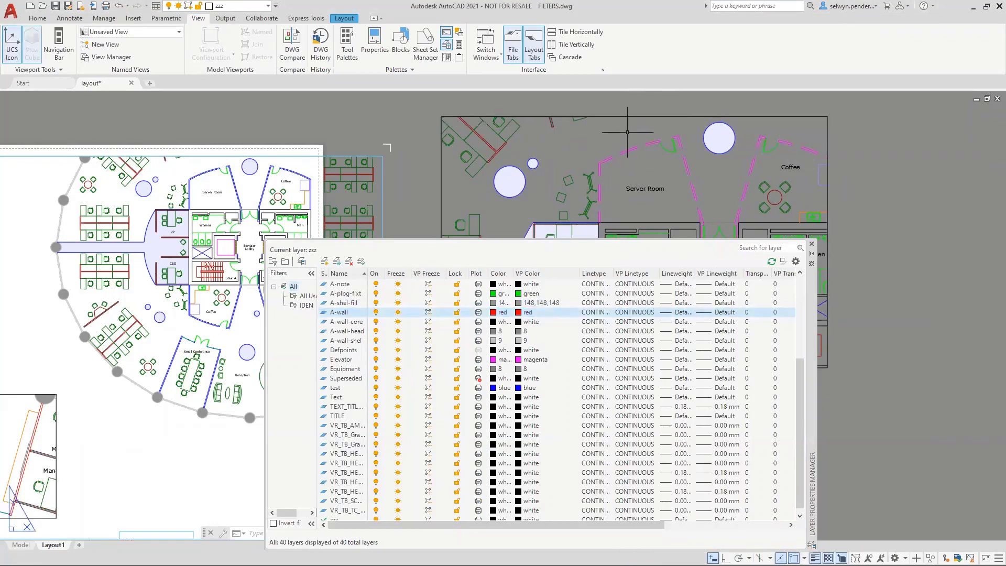
- Compare the walls in both viewports, then switch to model space and move the Layer Properties Manager below the floor plan
scroll(625, 137, "up", 4)
scroll(619, 176, "down", 2)
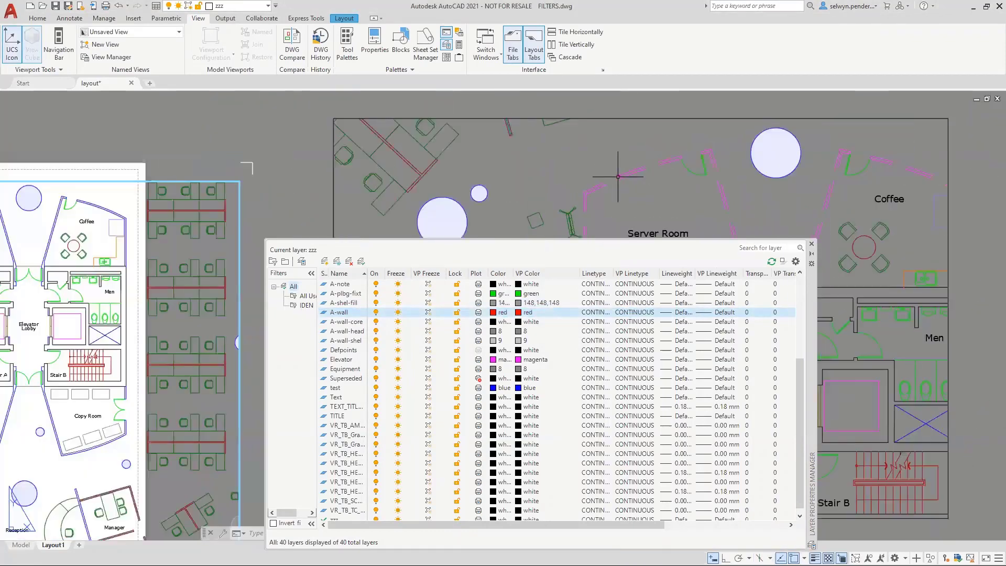
scroll(619, 176, "up", 2)
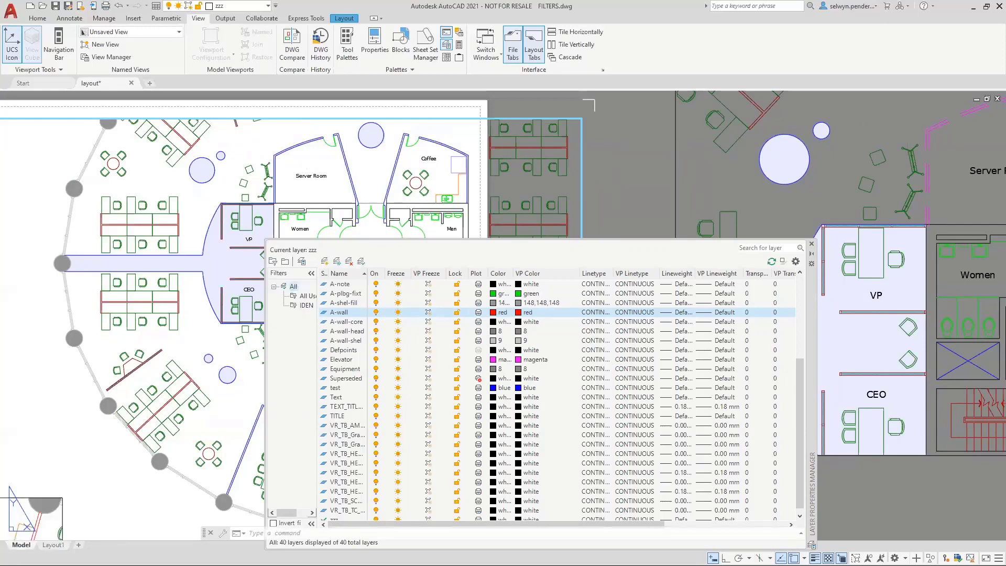
left_click(21, 545)
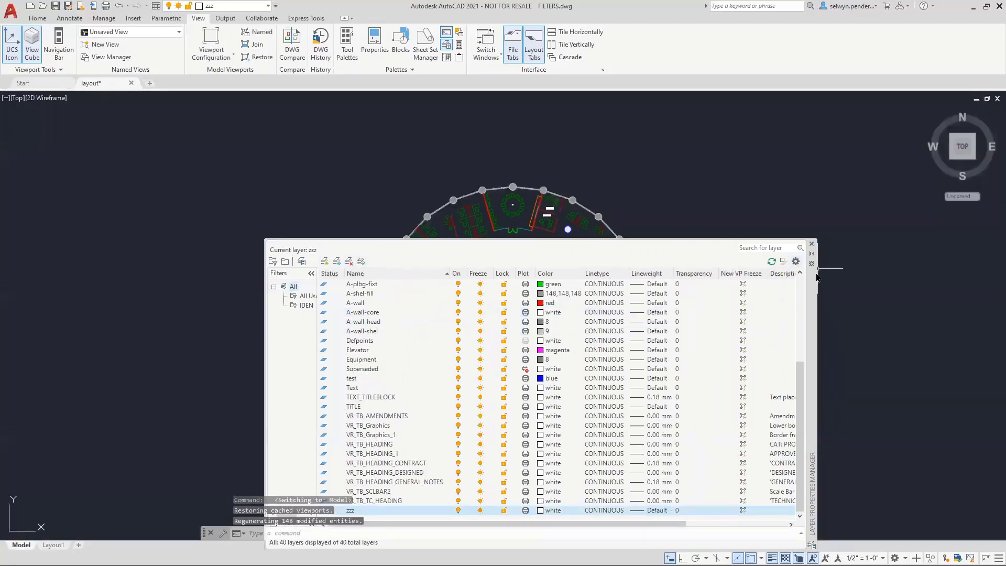
mouse_move(814, 281)
left_mouse_down()
mouse_move(797, 387)
mouse_move(717, 503)
left_mouse_up()
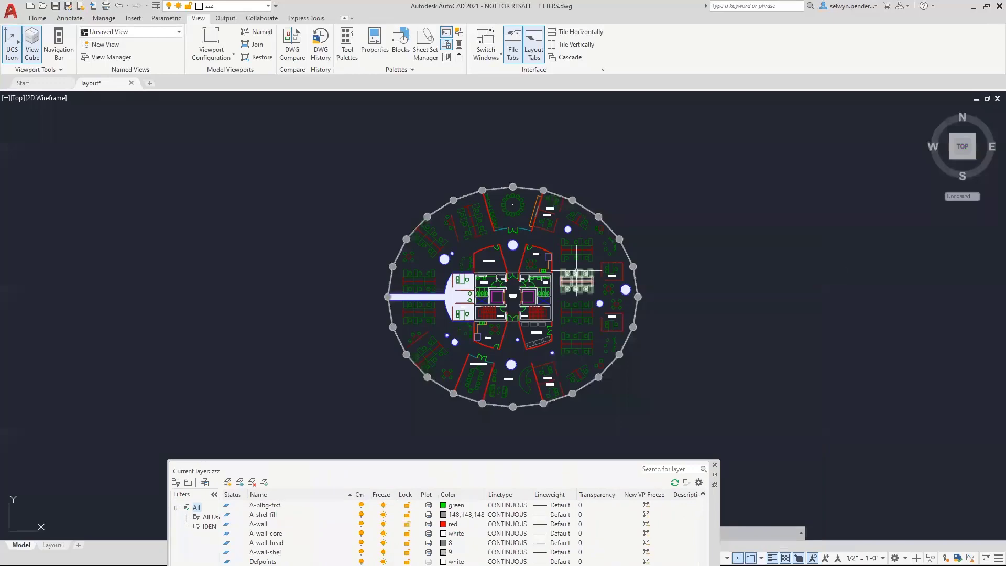
- Check the original wall appearance around the elevator lobby in model space and return to Layout1
scroll(536, 275, "up", 2)
scroll(486, 259, "up", 4)
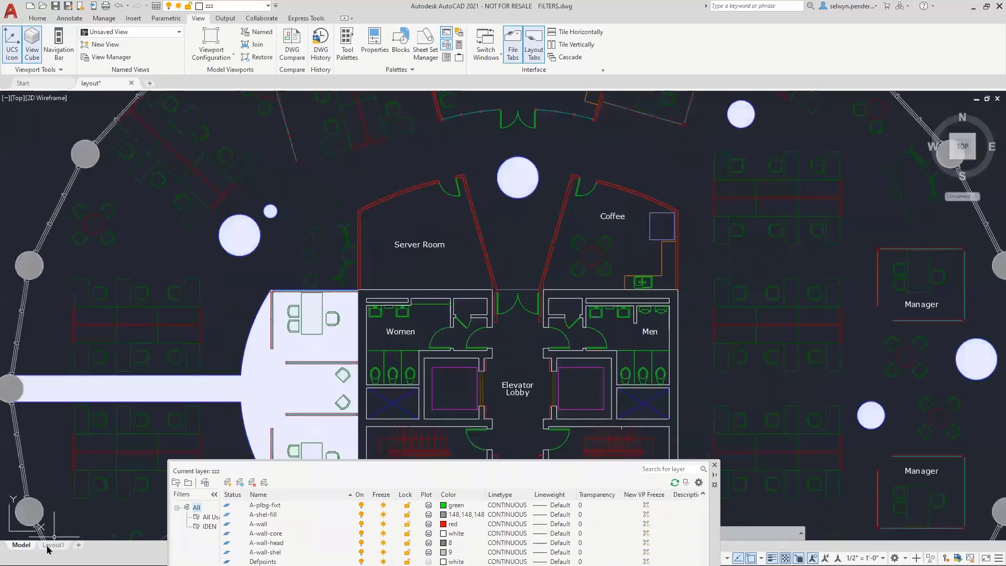
left_click(53, 545)
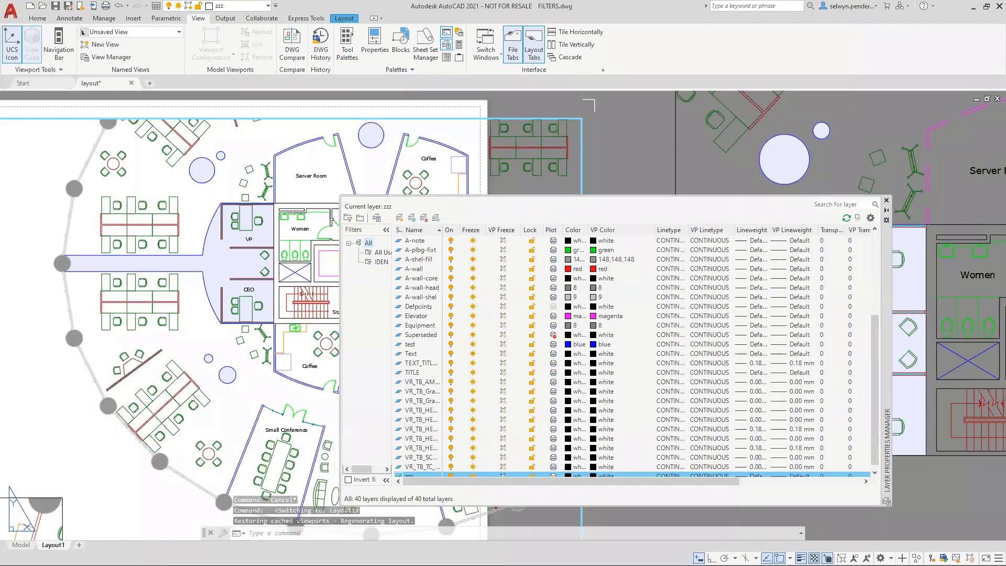
- Override the viewport color of all layers to white in Layout1's paper space and compare the walls in both viewports
left_click_drag(440, 267, 446, 286)
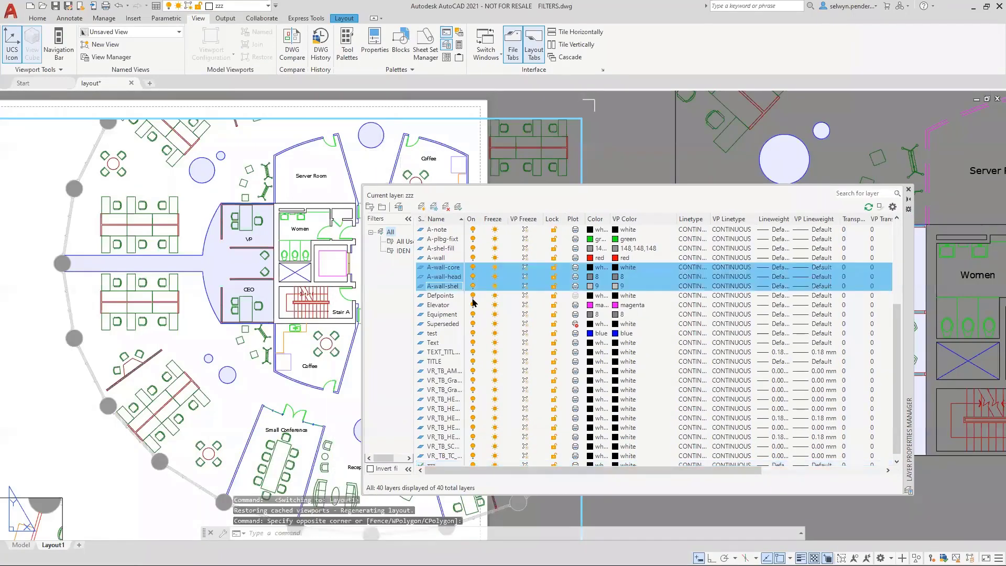
key("ctrl+a")
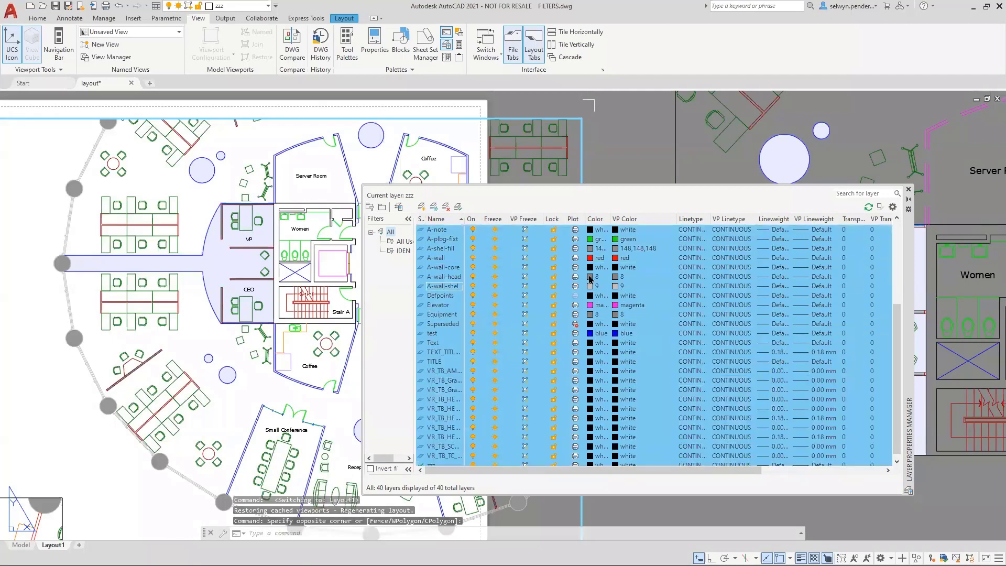
left_click(632, 241)
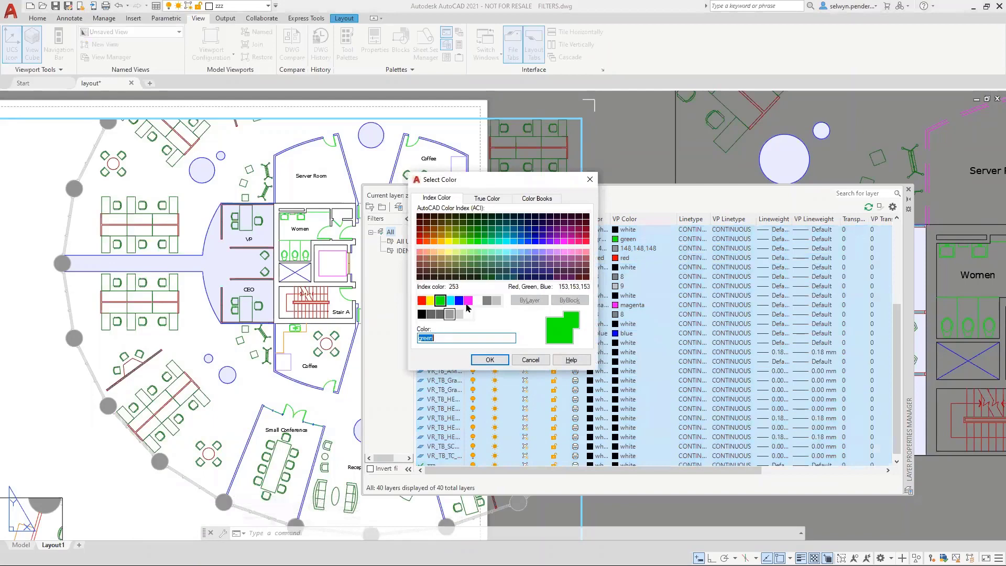
left_click(478, 300)
left_click(490, 360)
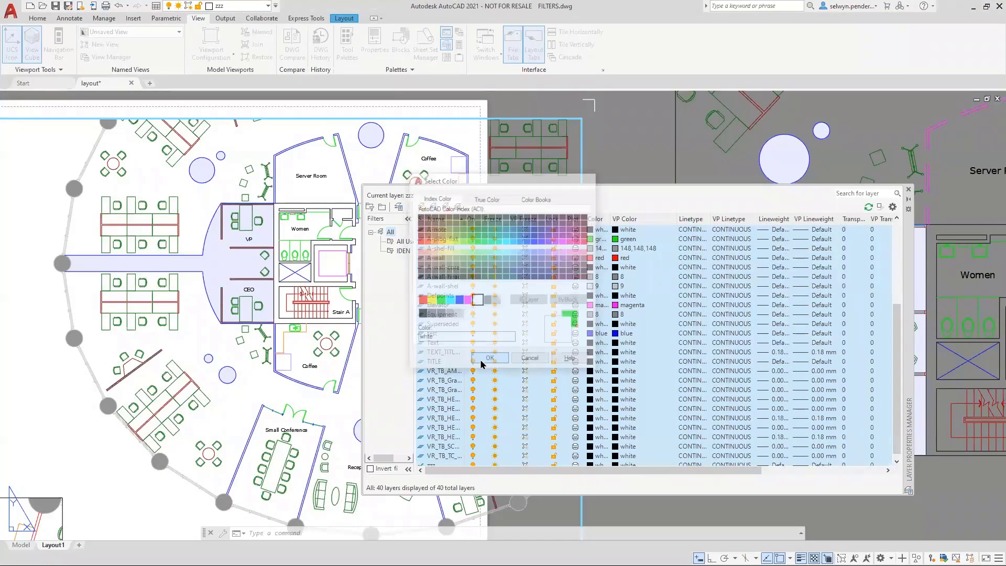
left_click(199, 194)
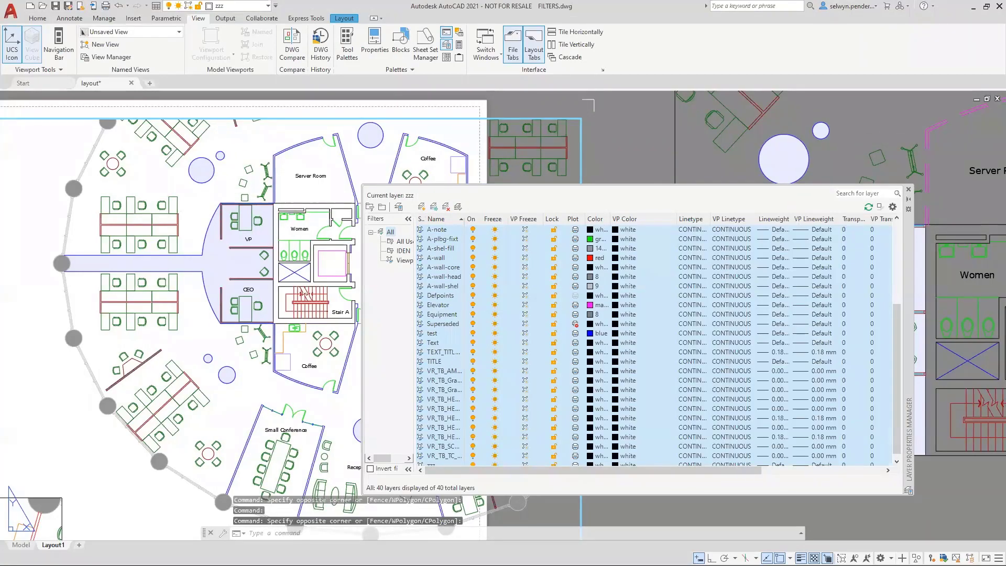
middle_click_drag(316, 225, 199, 220)
mouse_move(767, 130)
middle_mouse_down()
mouse_move(260, 215)
mouse_move(203, 212)
middle_mouse_up()
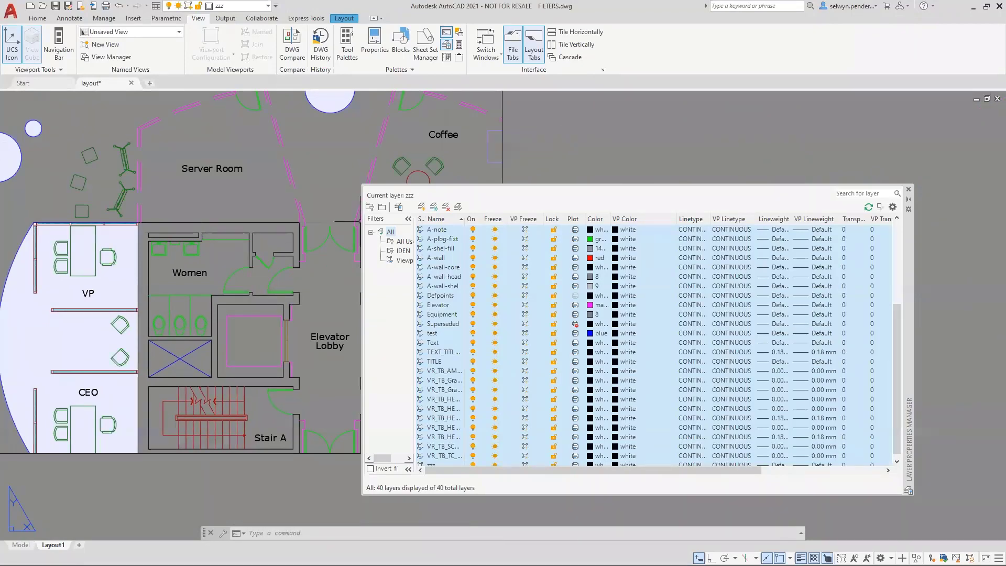
scroll(361, 222, "down", 3)
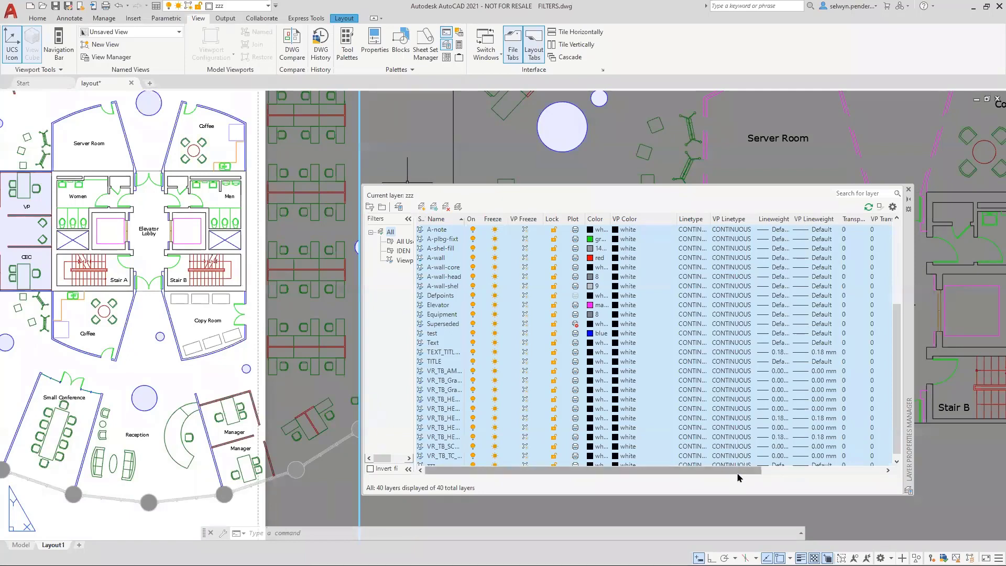
- Turn on New VP Freeze for layers 2 through A-plbg-fixt and close the Layer Properties Manager
left_click_drag(737, 477, 859, 476)
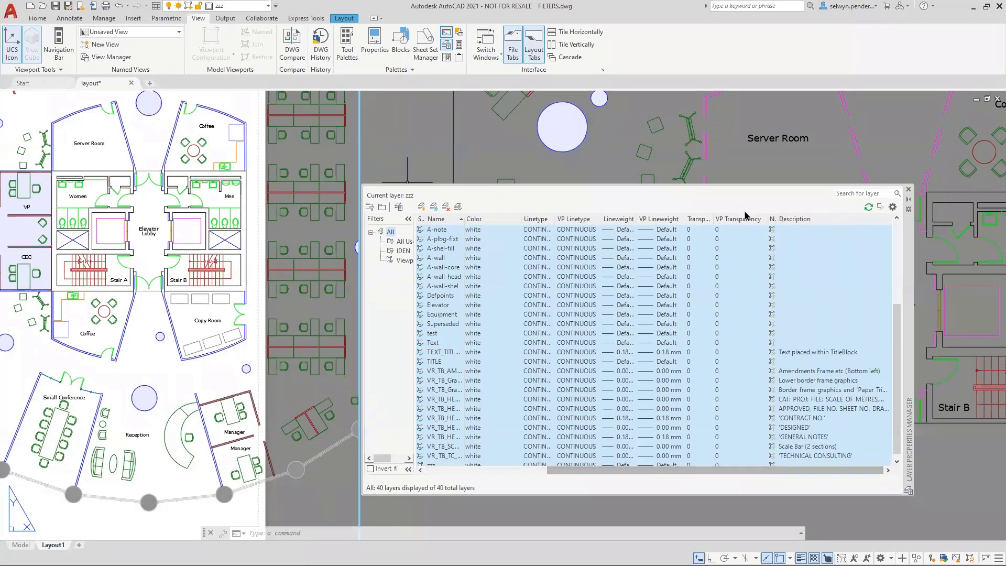
double_click(777, 219)
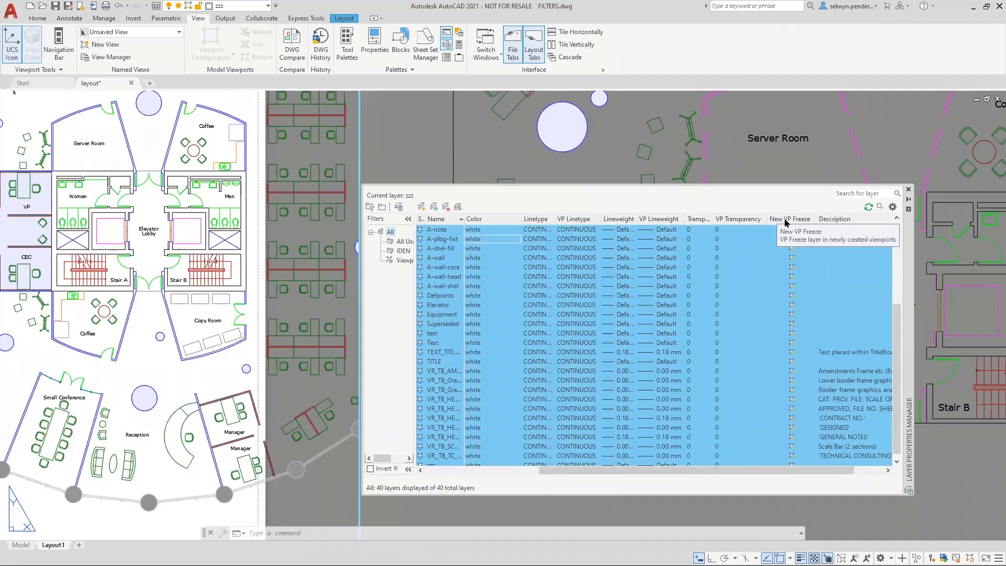
scroll(432, 238, "up", 5)
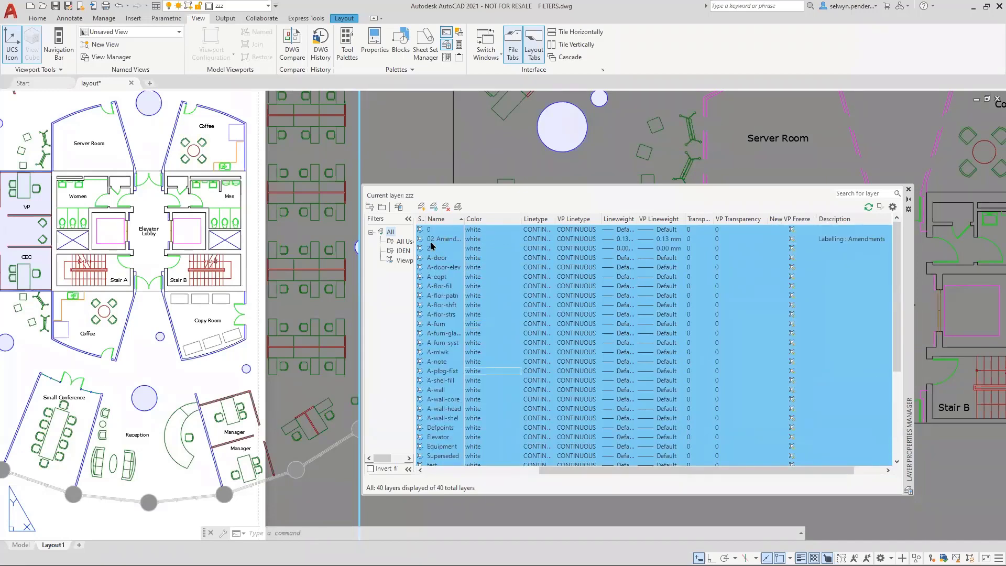
left_click(433, 246)
scroll(433, 367, "down", 4)
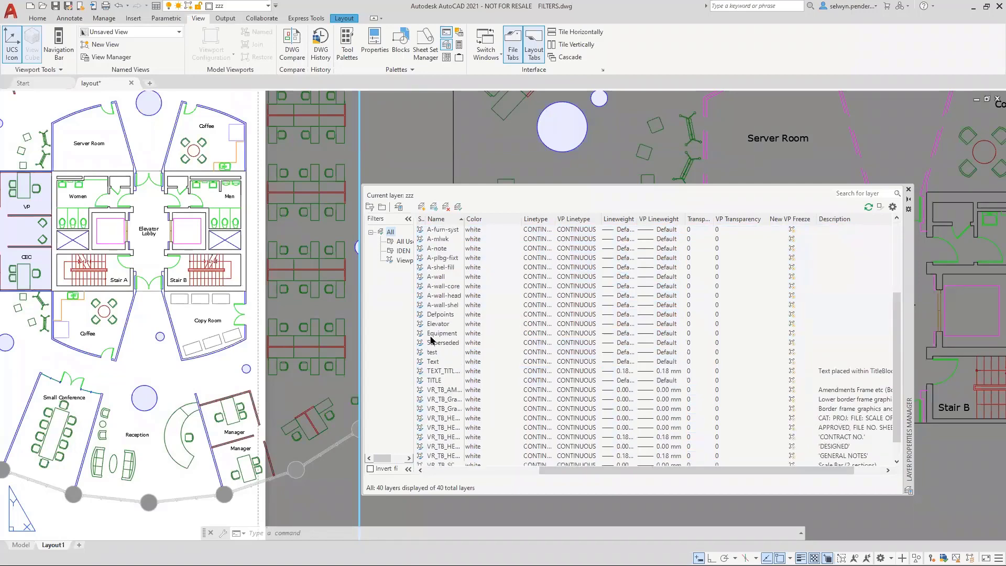
scroll(433, 340, "up", 2)
left_click(435, 319, "shift")
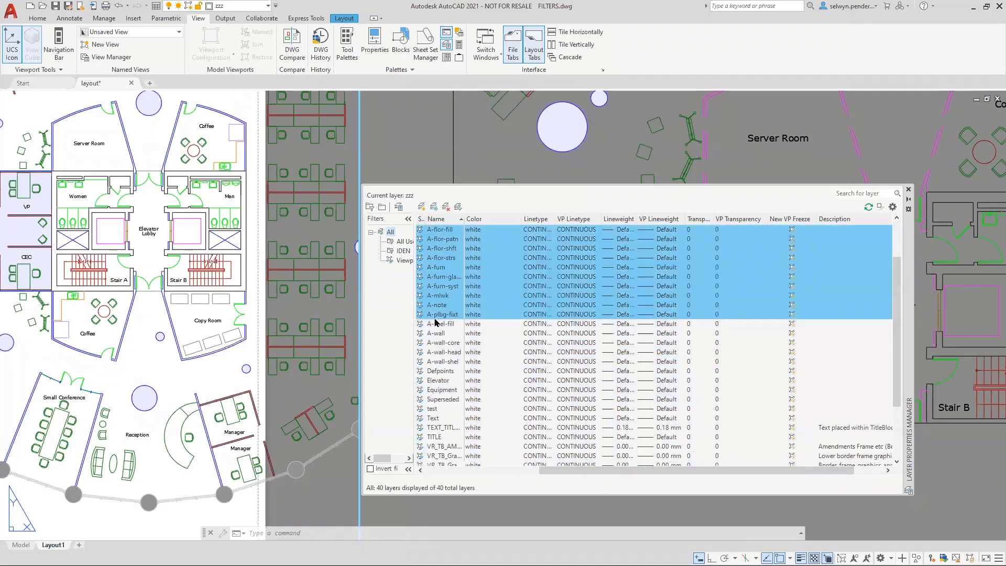
left_click(792, 281)
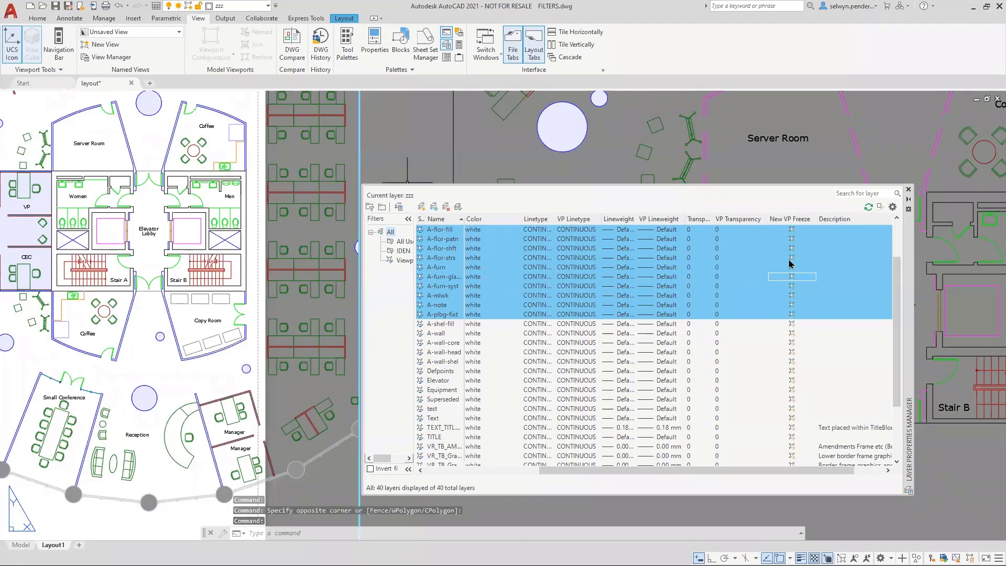
left_click(781, 372)
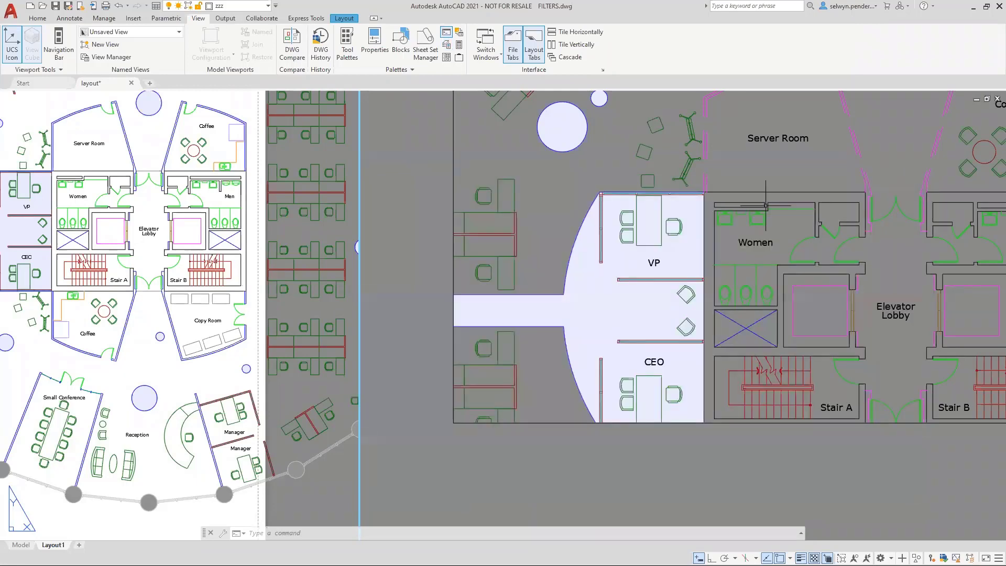
- Create a rectangular viewport with MVIEW in the empty area beside the lobby viewport, starting at its upper-right corner
scroll(466, 241, "down", 5)
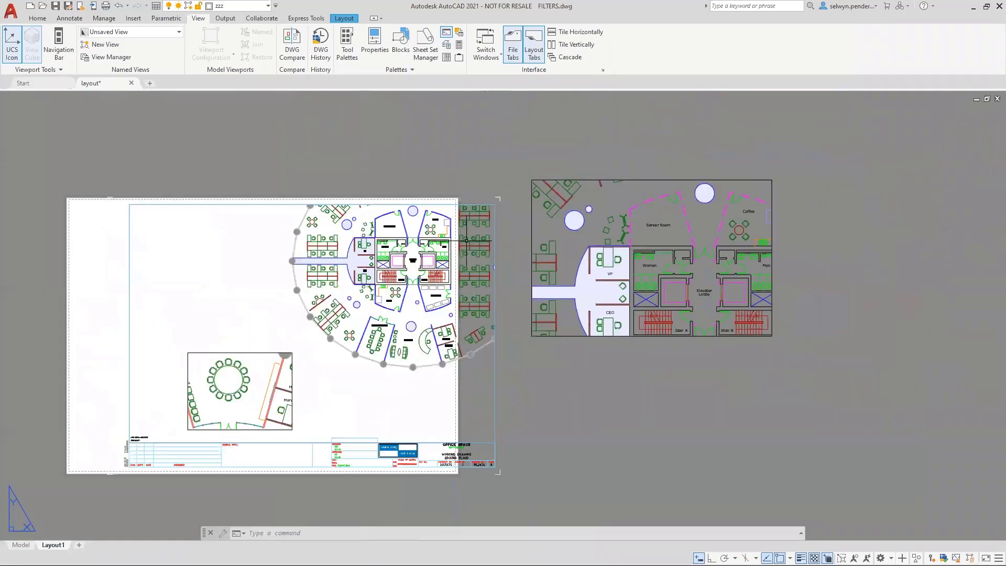
middle_click_drag(467, 241, 267, 253)
left_click(96, 198)
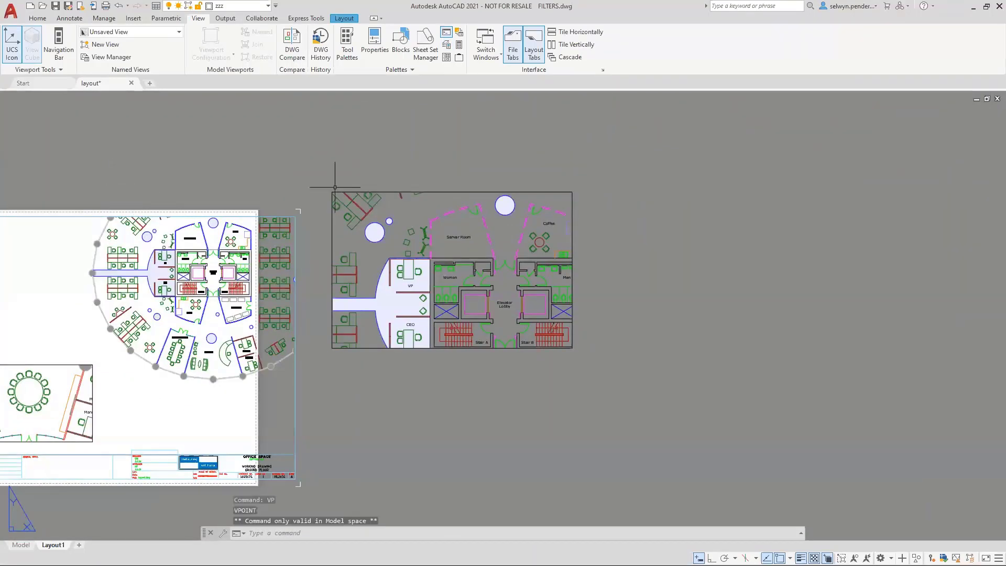
left_click(705, 346)
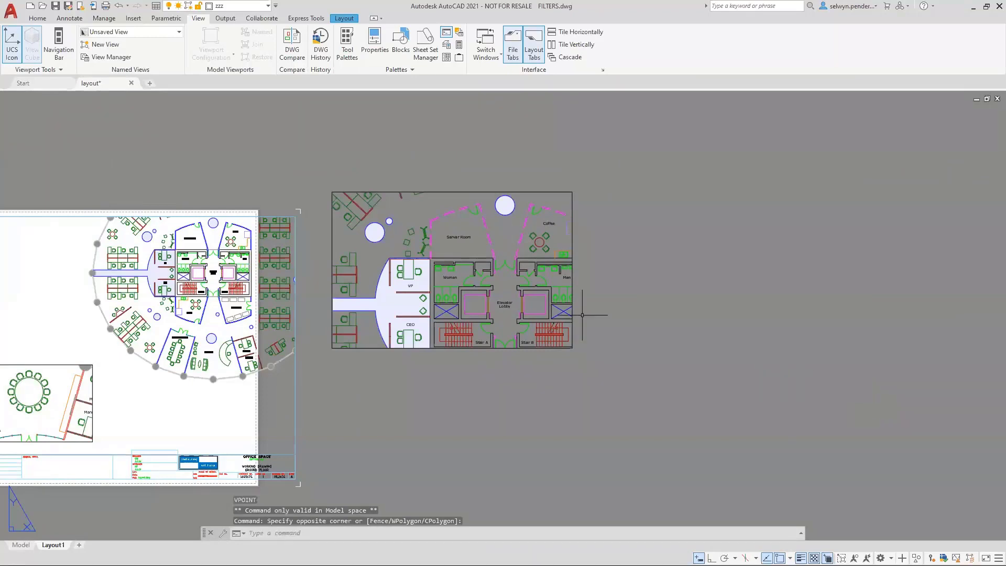
type("mv")
key("Return")
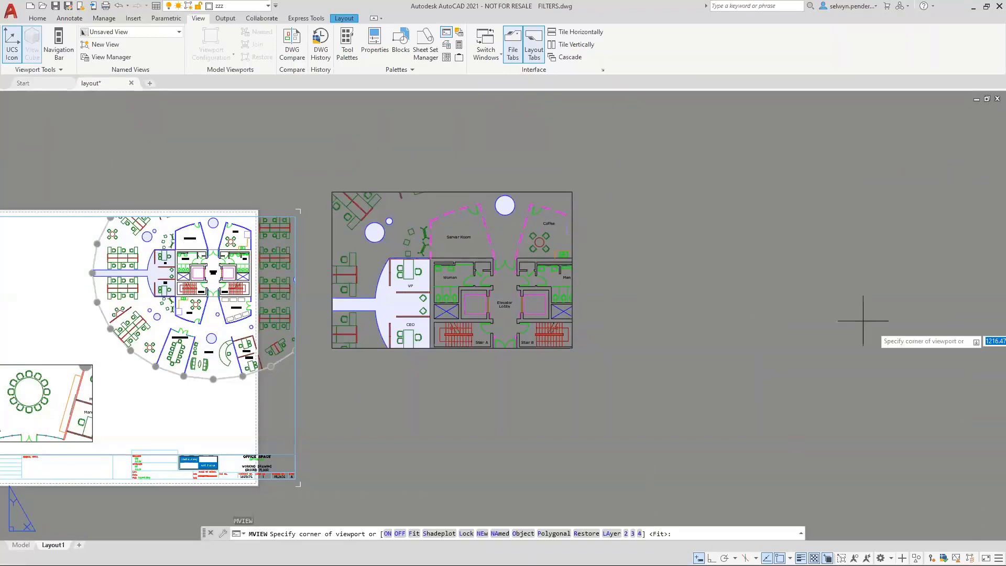
left_click(572, 192)
left_click(875, 395)
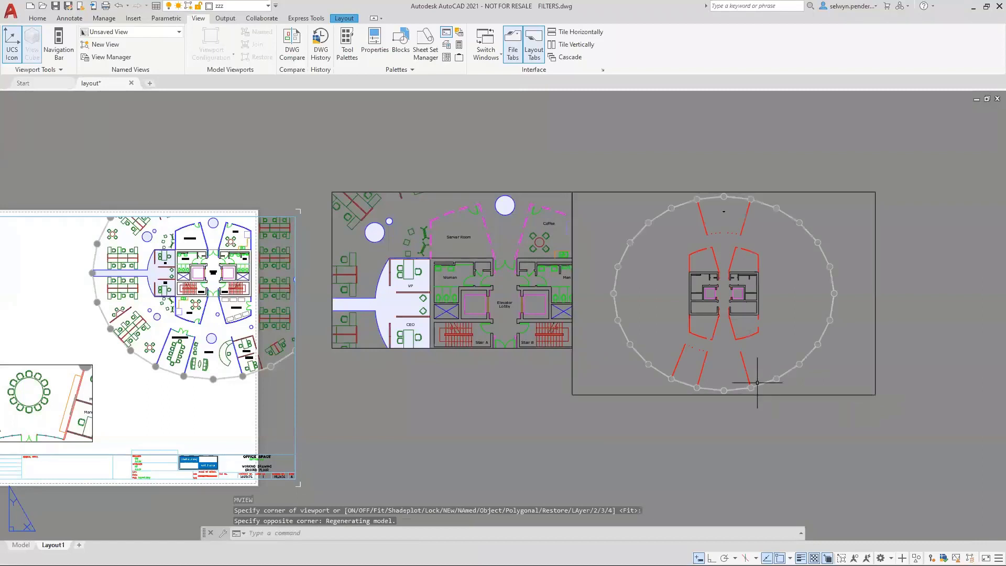
- Activate the new viewport and examine the VP Freeze states of its layers in the Layer Properties Manager
double_click(659, 258)
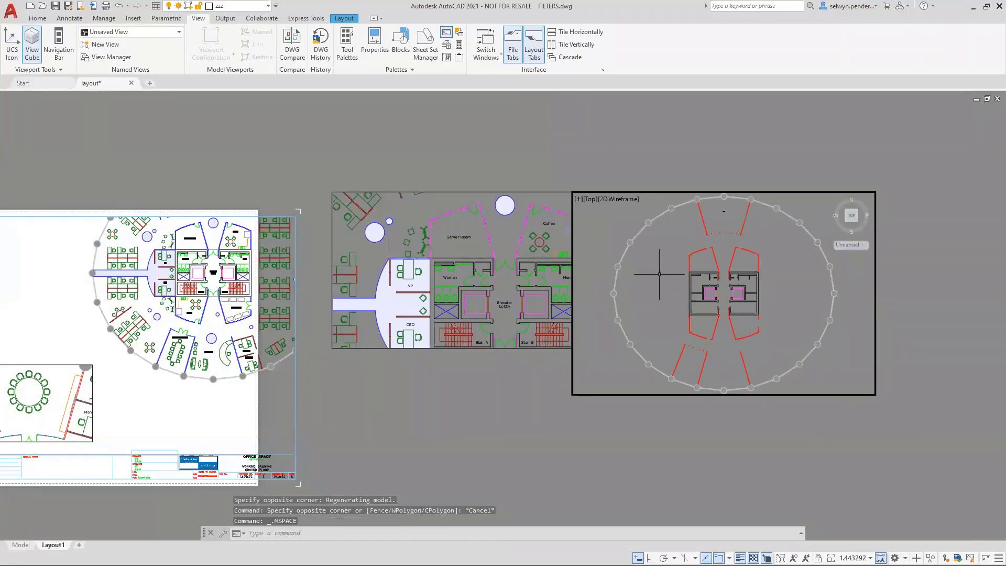
type("LA")
key("Return")
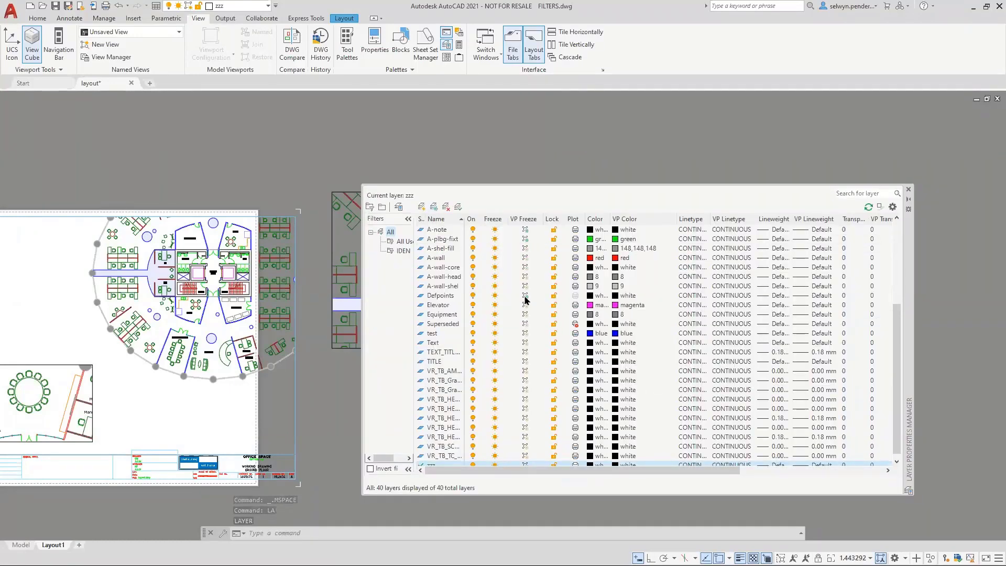
scroll(526, 299, "up", 2)
scroll(522, 231, "up", 2)
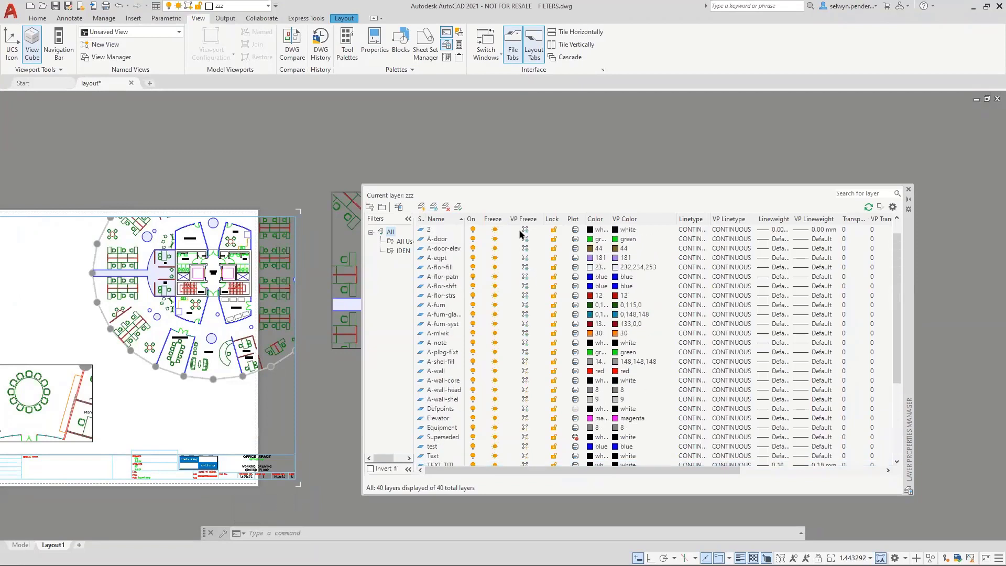
scroll(524, 325, "up", 1)
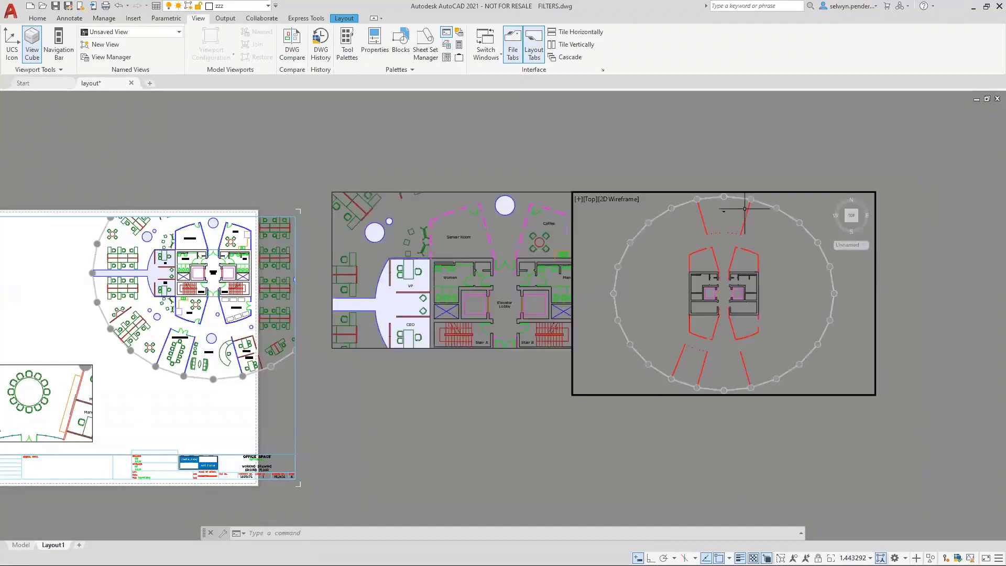
left_click(908, 189)
- Return to paper space, turn off New VP Freeze for all layers, and close the Layer Properties Manager
double_click(504, 425)
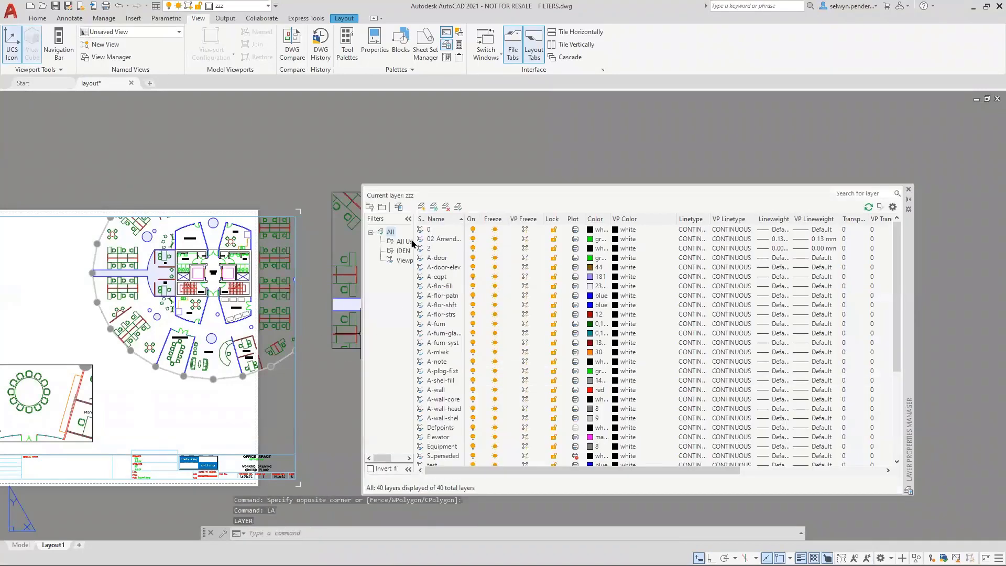
left_click(434, 249)
key("ctrl+a")
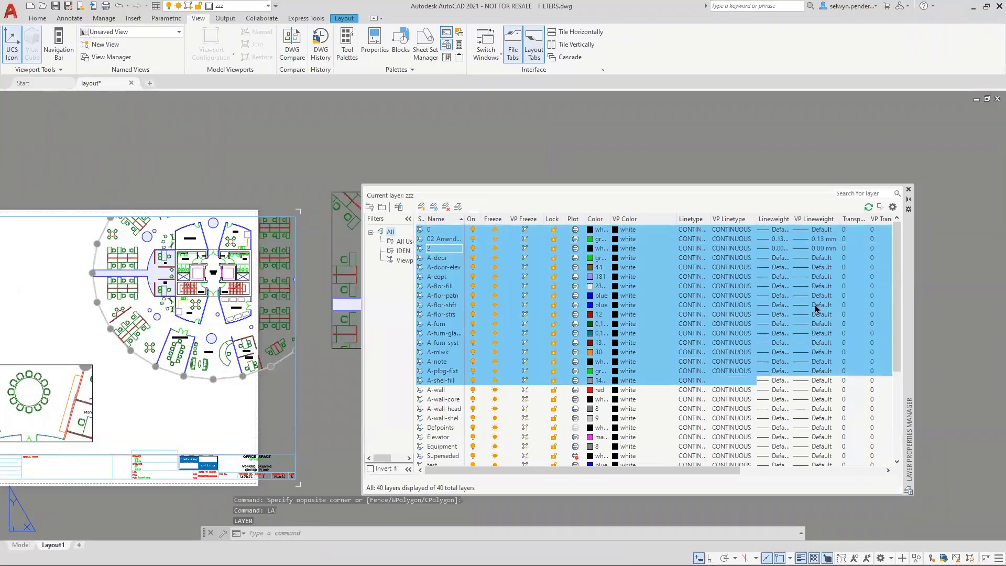
left_click(765, 471)
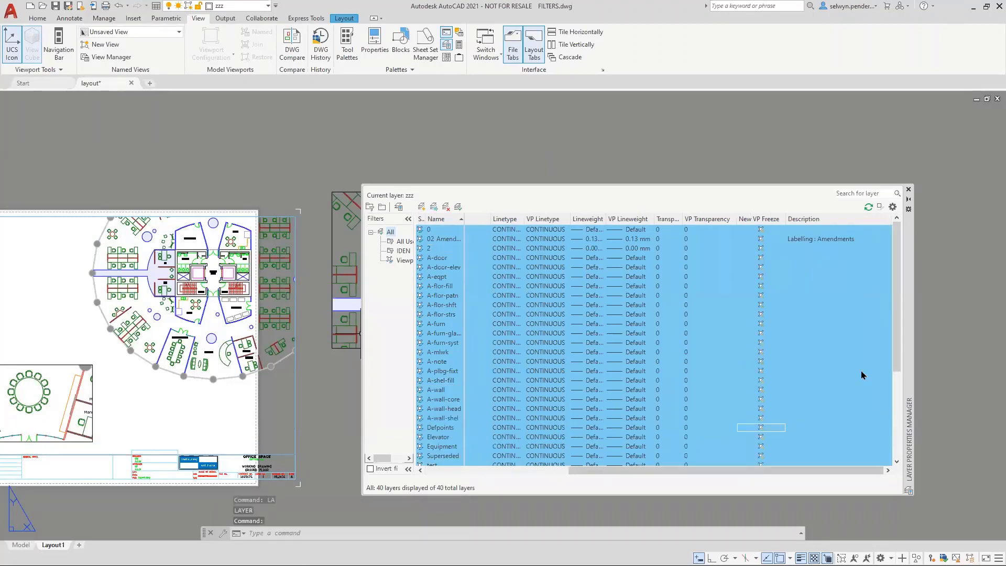
left_click(837, 344)
left_click(711, 331)
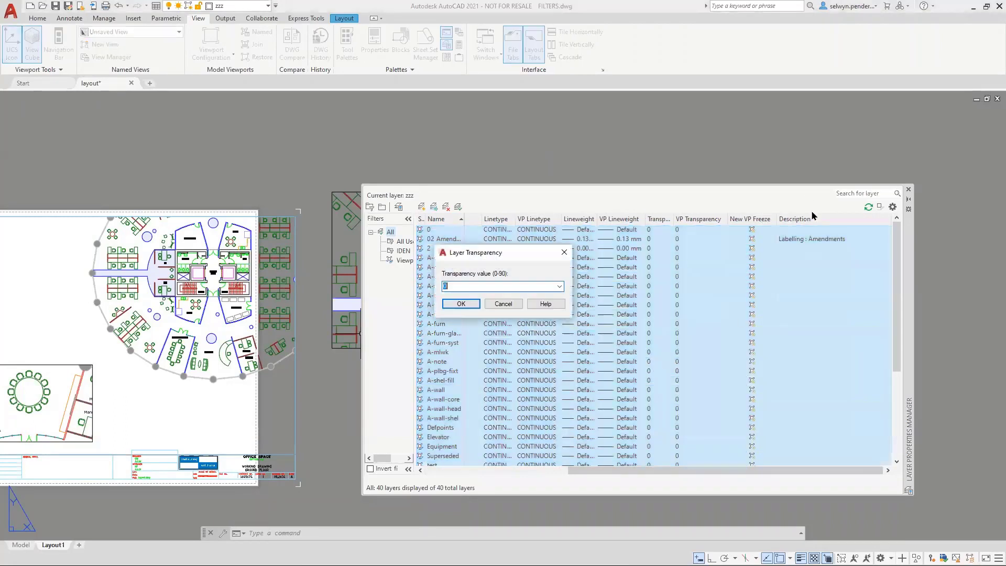
left_click(503, 306)
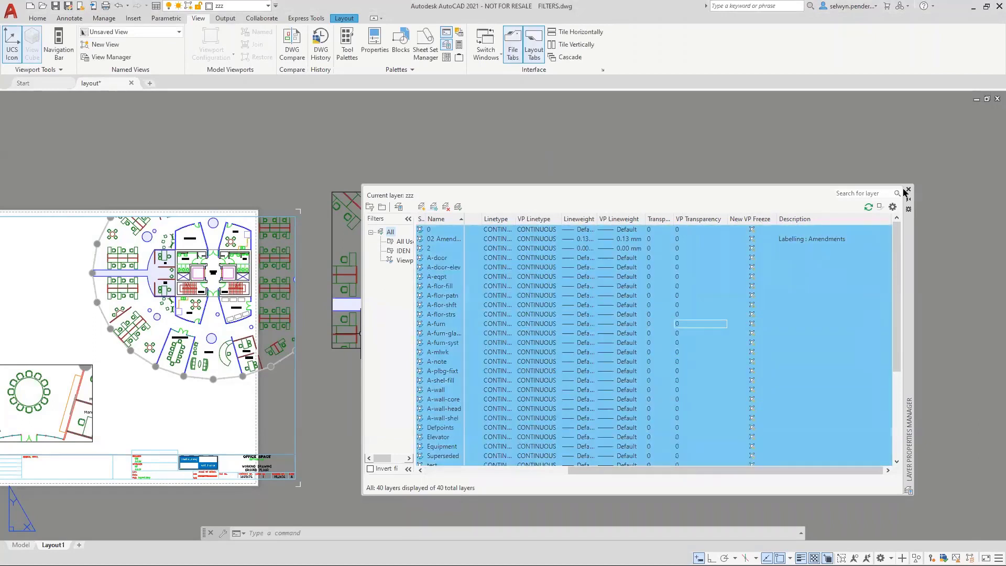
left_click(909, 189)
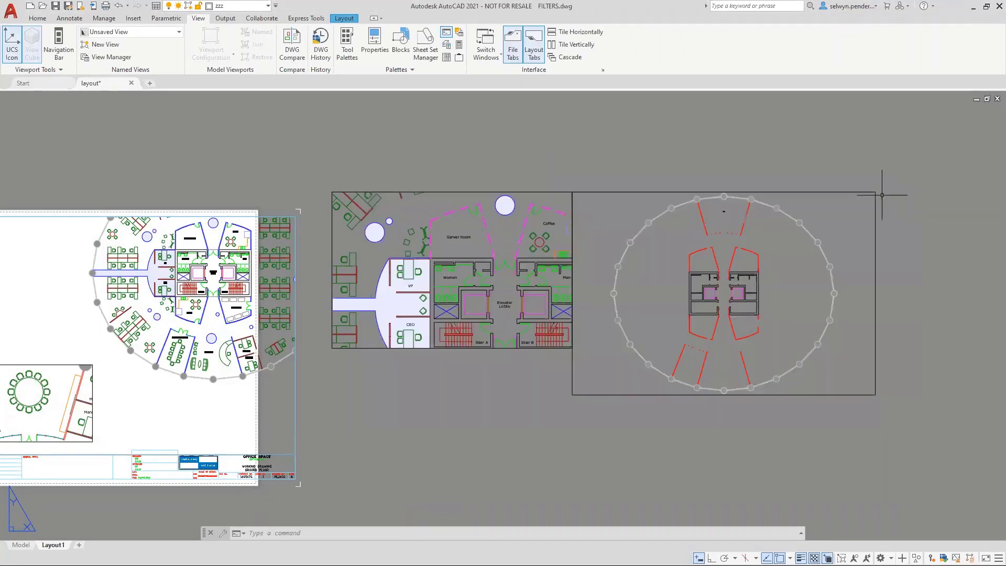
- Create a small rectangular viewport with MVIEW in the empty area below the lobby viewport
type("mv")
key("Return")
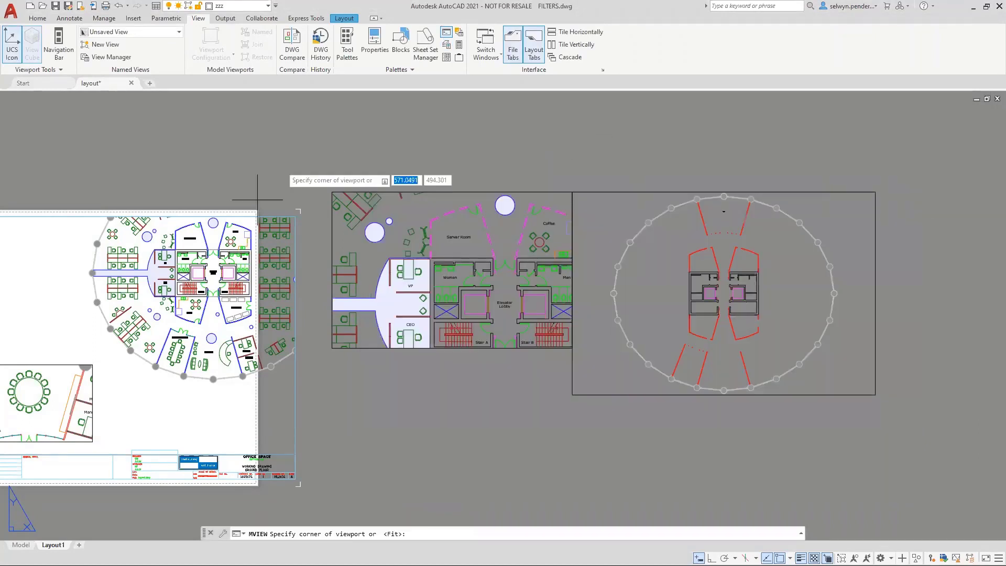
left_click(314, 445)
left_click(522, 367)
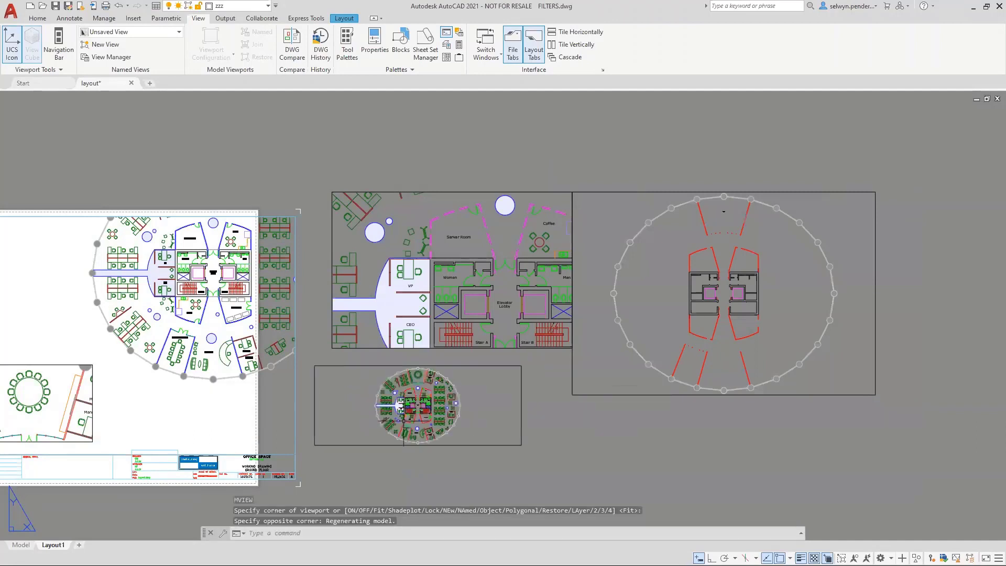
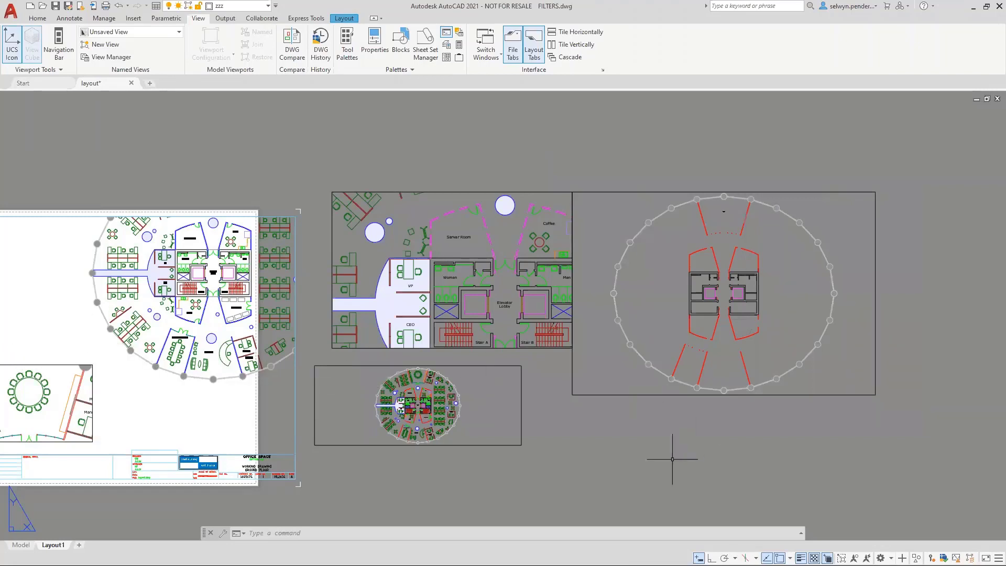
- Erase the two new viewports beside and below the lobby viewport, selecting them together with a crossing window
left_click(673, 459)
left_click(359, 373)
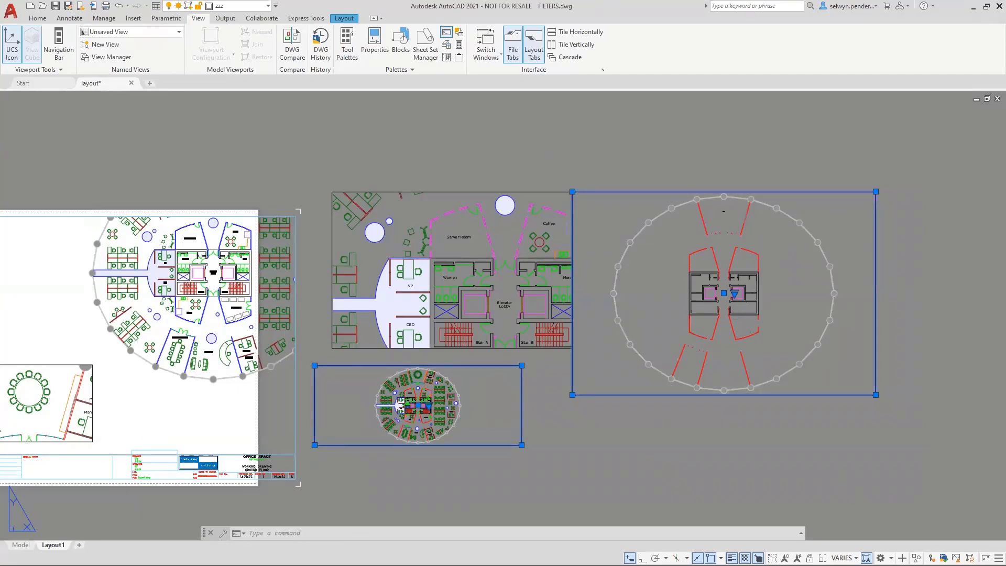
key("Delete")
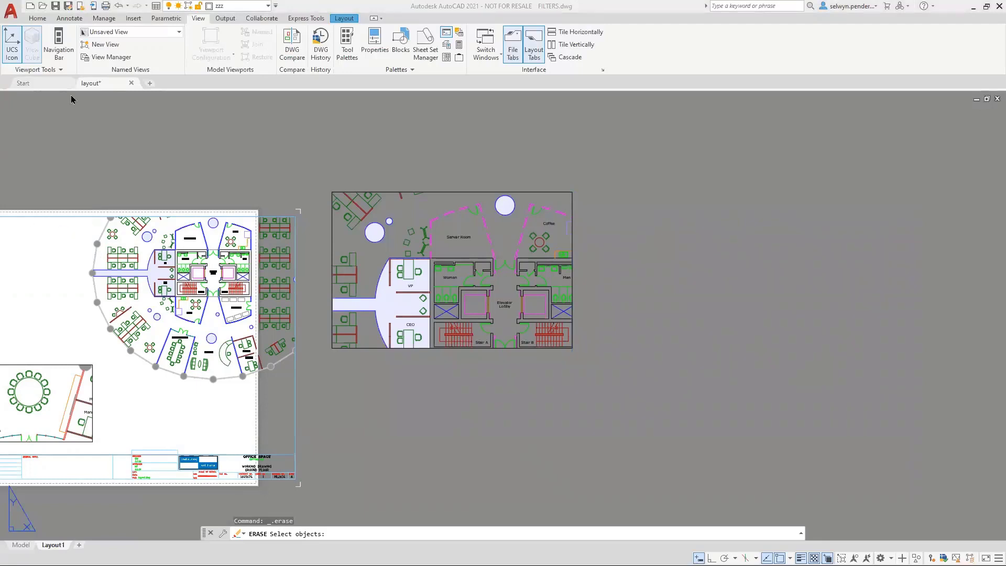
left_click(42, 19)
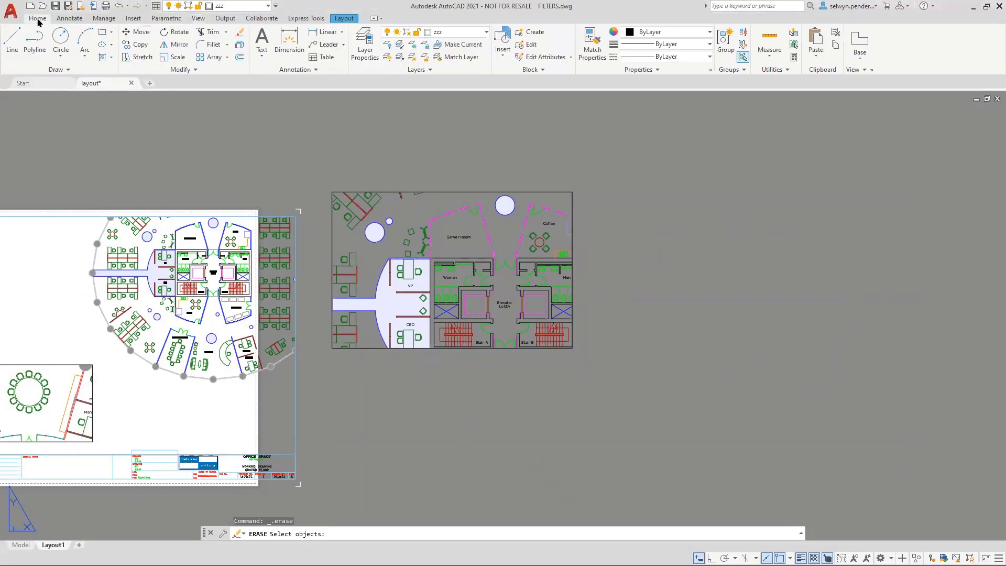
left_click(316, 70)
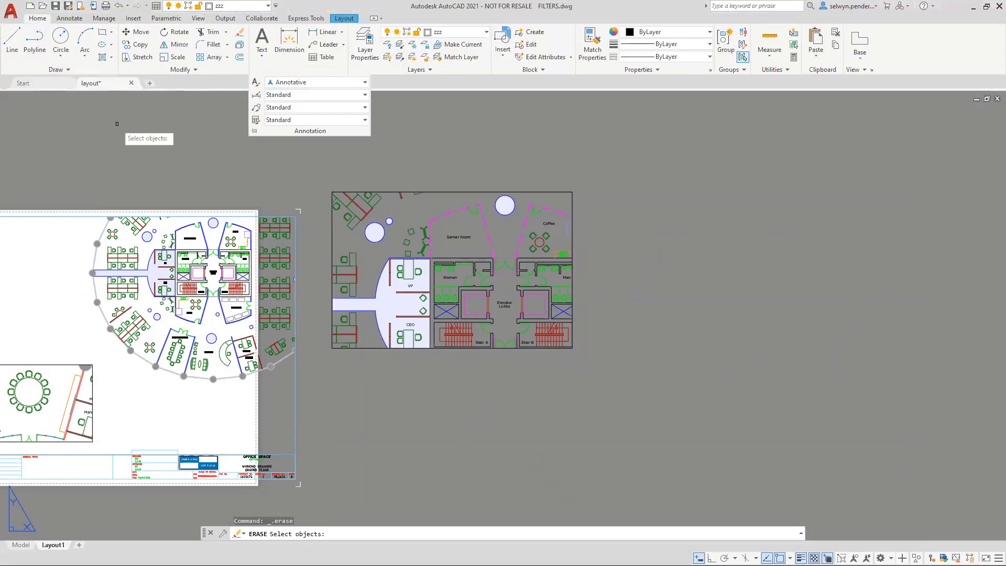
left_click(199, 113)
left_click(75, 19)
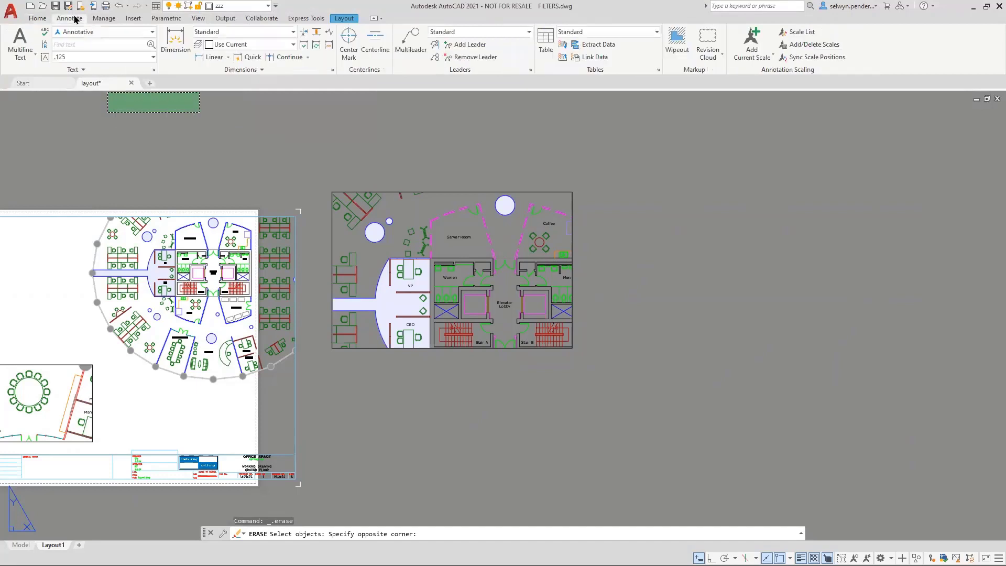
left_click(79, 71)
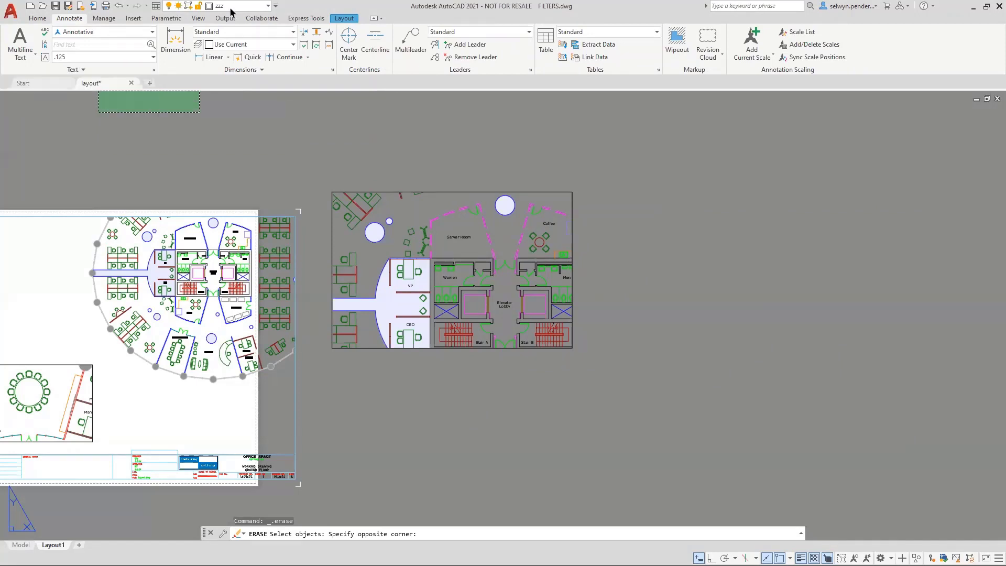
left_click(471, 143)
left_click(403, 141)
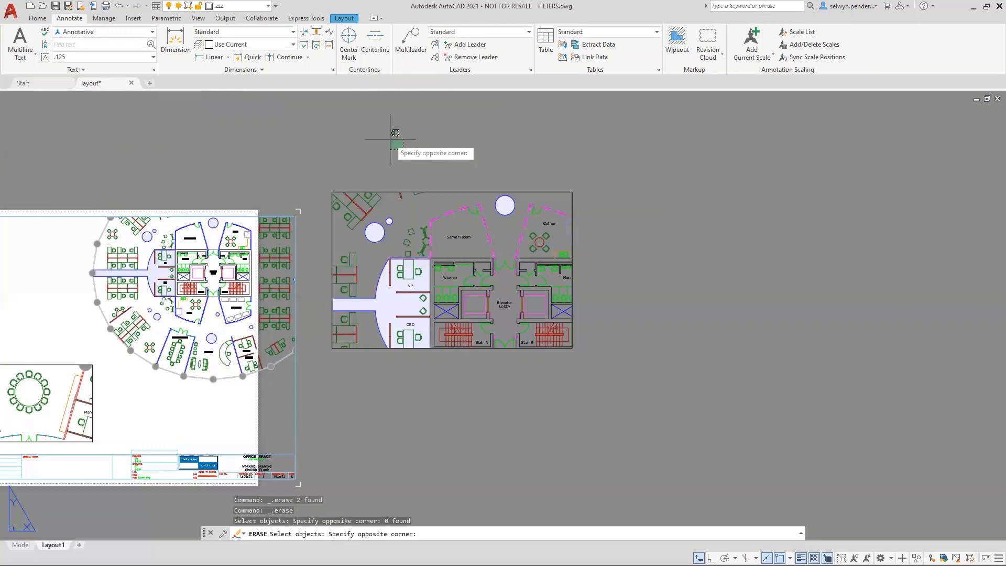
key("Escape")
key("Escape")
- Create the single-line text "cvnfgbcgbcgbf" in the empty area above the lobby viewport, keeping the default rotation
type("text")
key("Return")
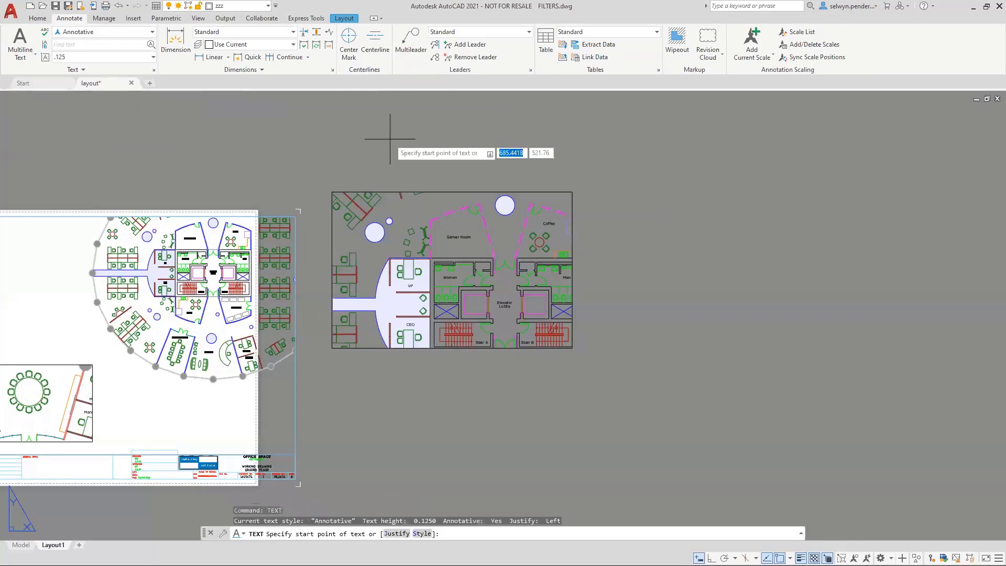
left_click(376, 139)
key("Return")
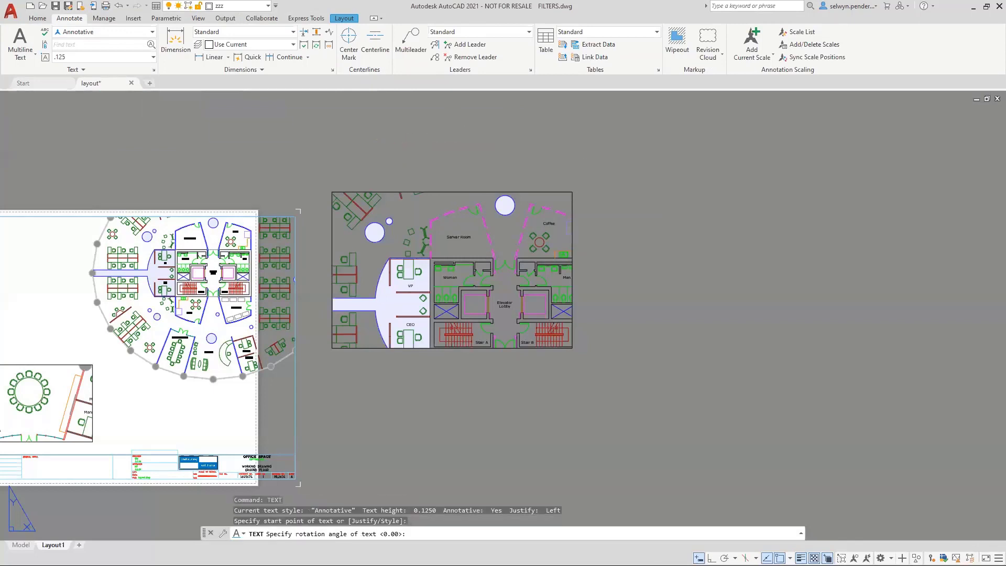
type("cvnfgbcgbc")
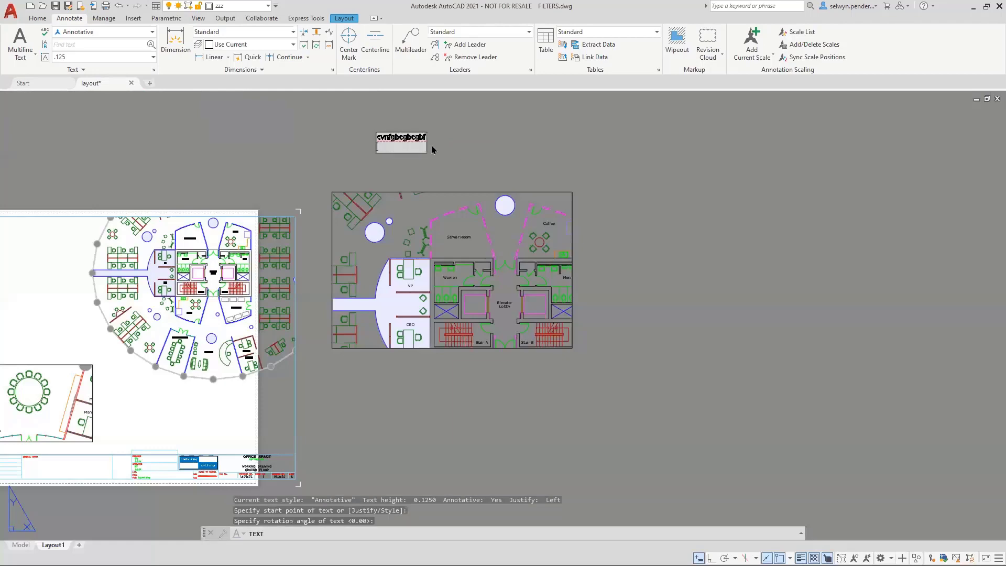
key("Escape")
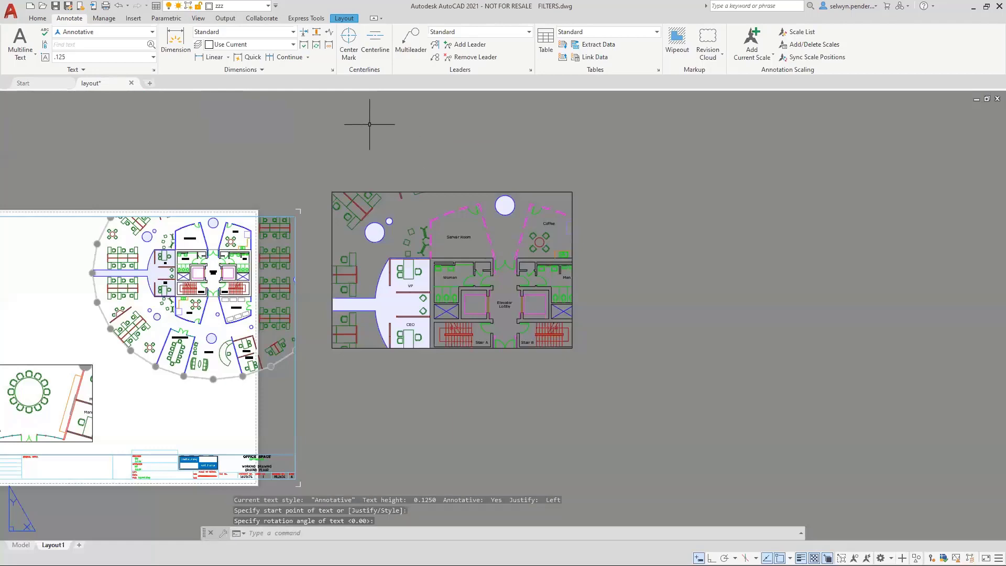
- Check which layer the "cvnfgbcgbcgbf" text is on and make A-furn-syst the current layer
scroll(370, 126, "up", 10)
middle_click_drag(456, 163, 401, 406)
scroll(397, 337, "up", 6)
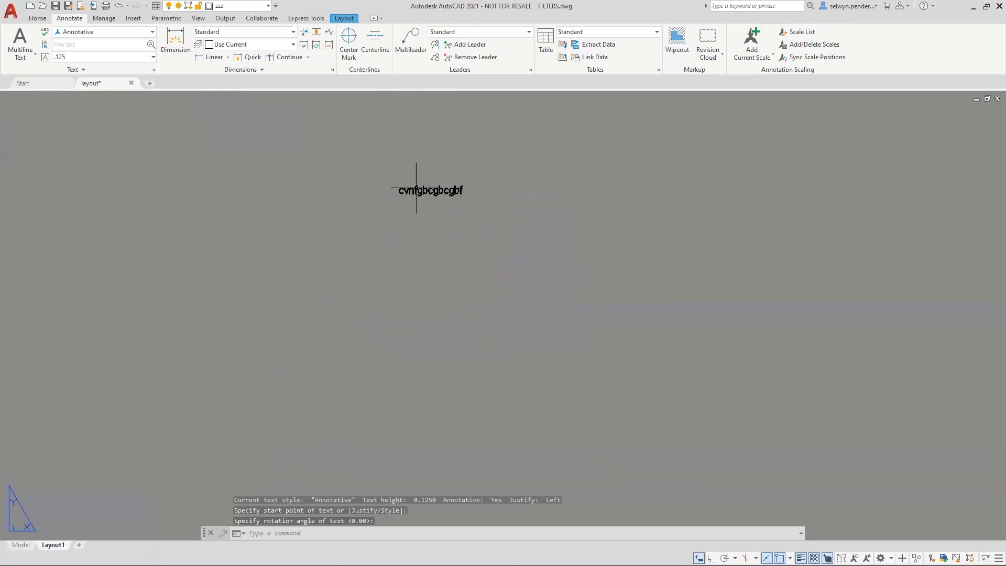
left_click(414, 190)
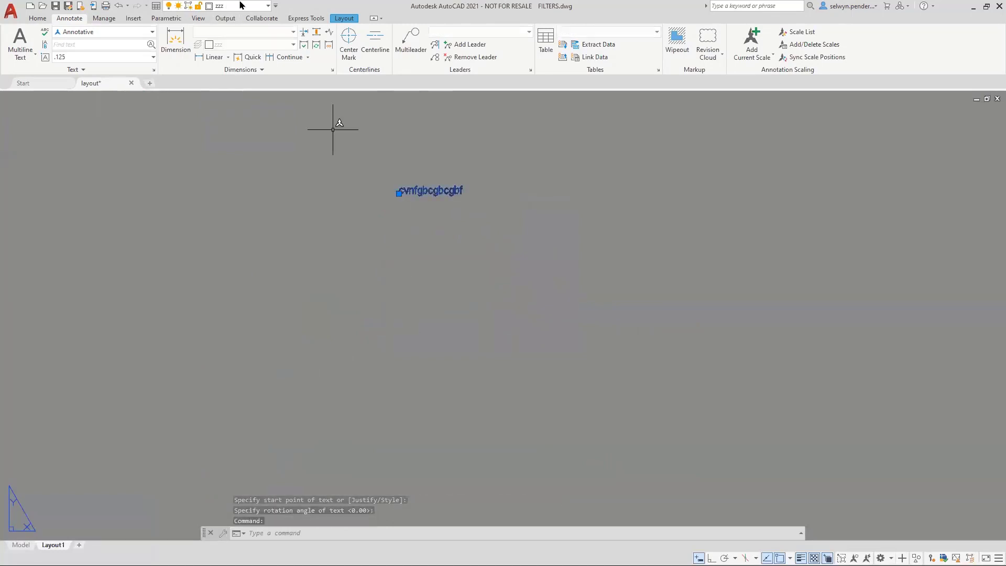
key("Escape")
left_click(233, 6)
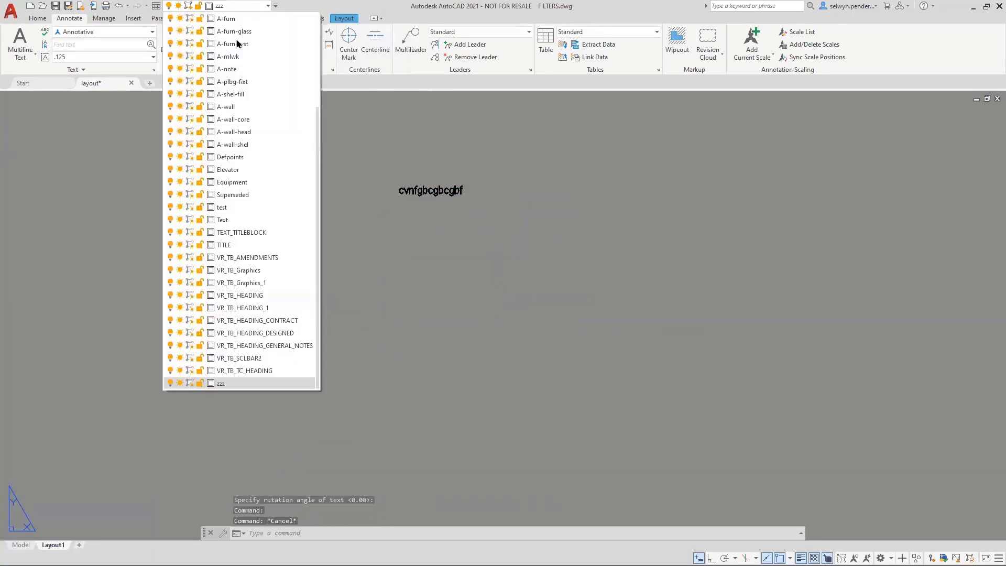
key("Escape")
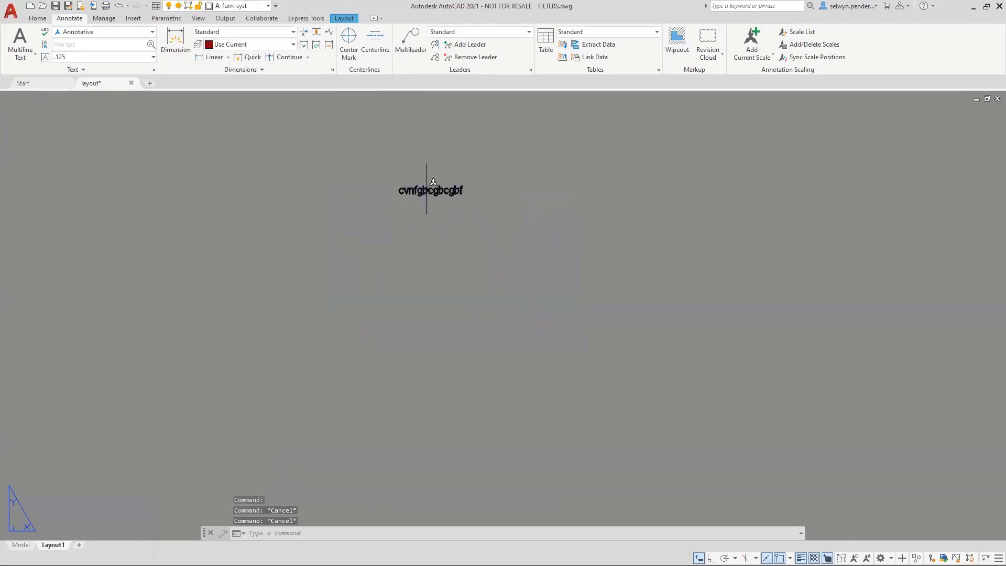
- Assign the "cvnfgbcgbcgbf" text to the TITLE layer through the text layer override, and clear the selection
left_click(424, 191)
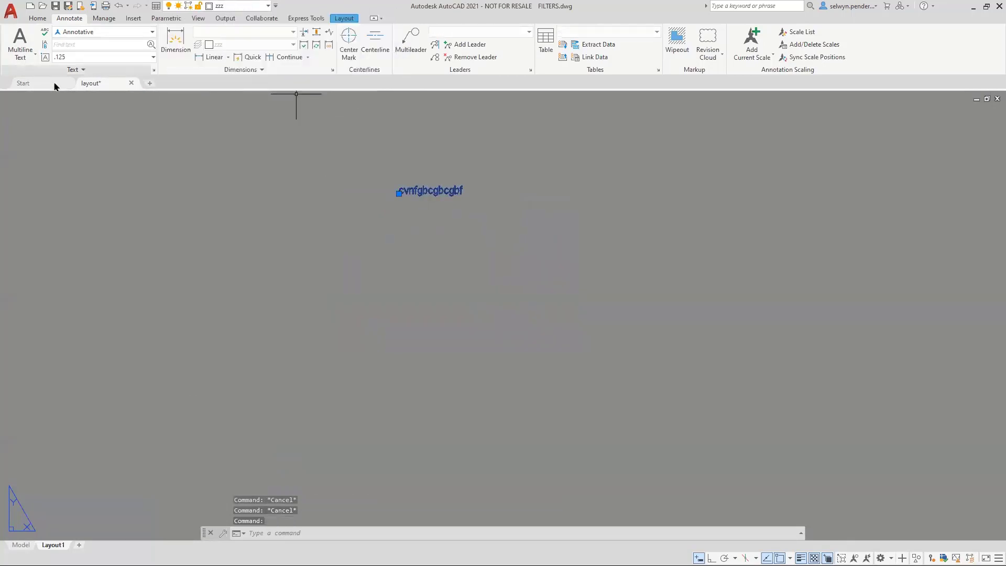
left_click(68, 71)
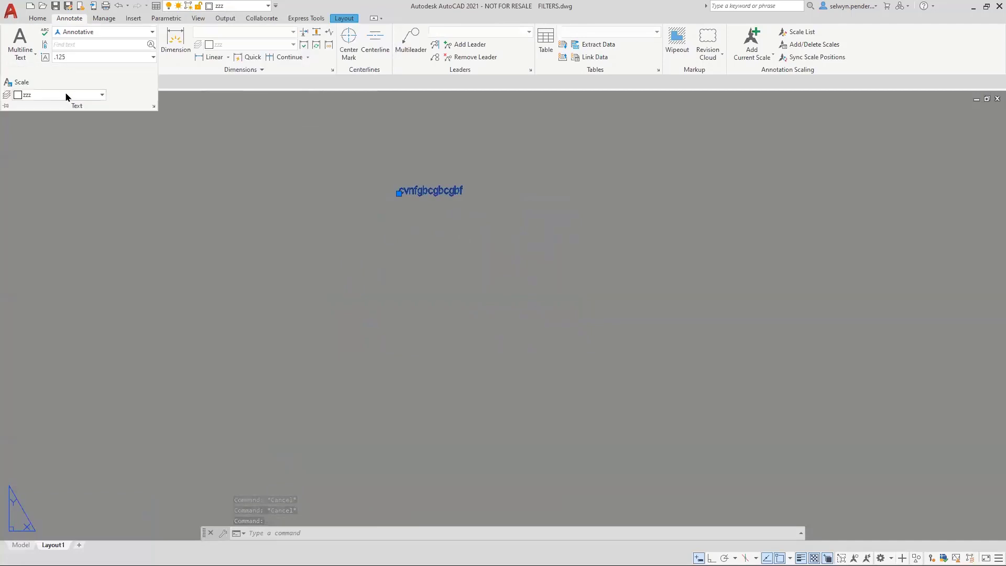
left_click(102, 96)
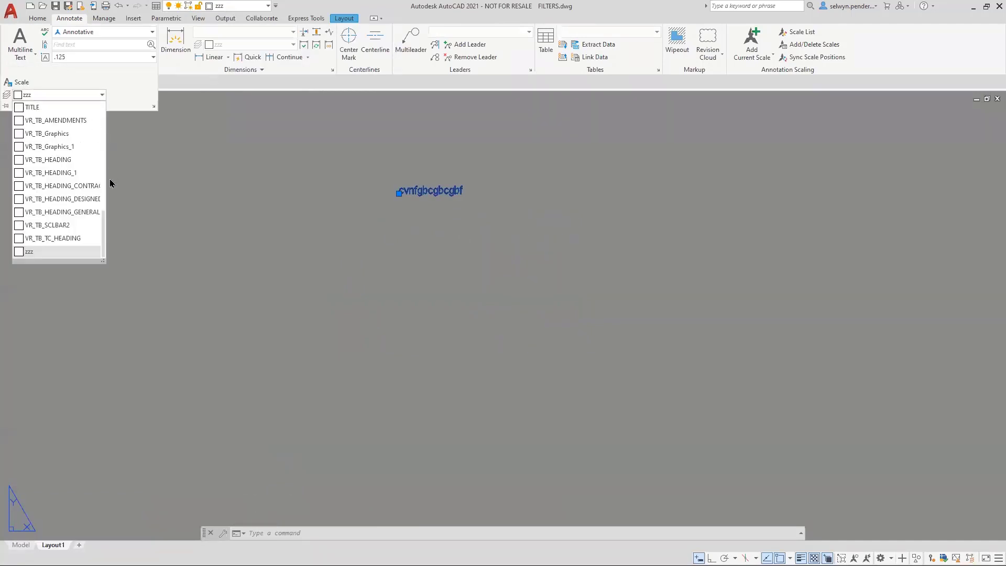
left_click(42, 108)
left_click(205, 190)
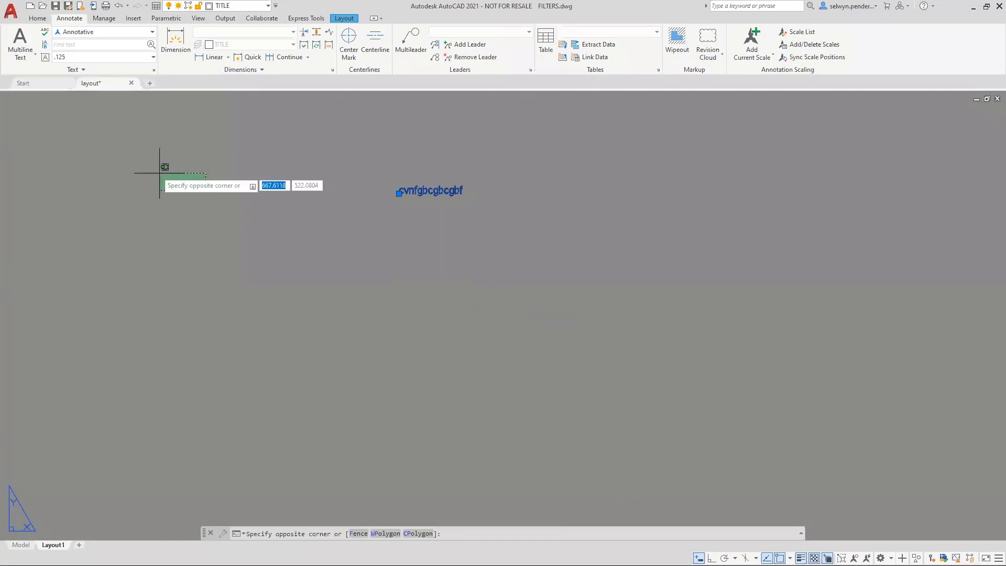
key("Escape")
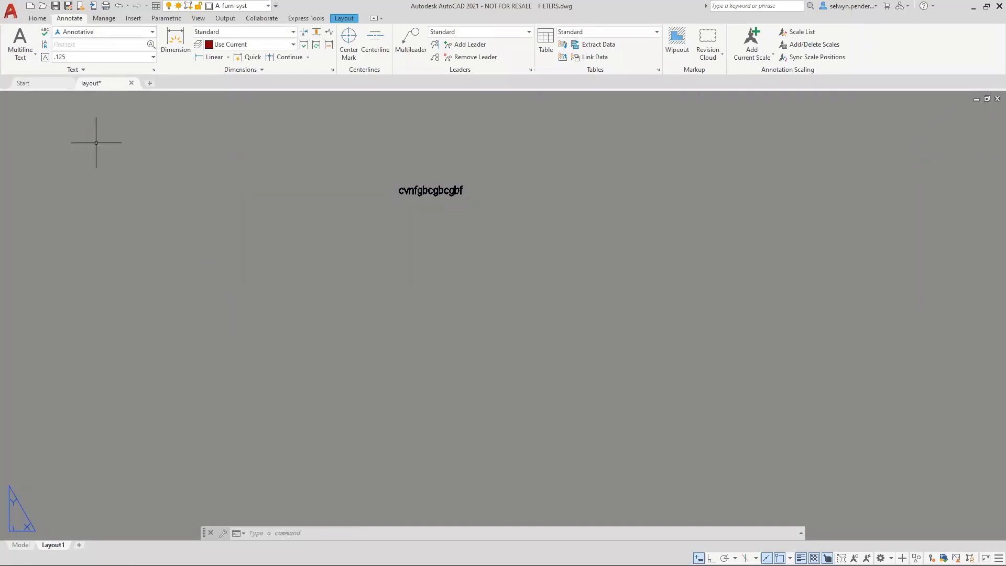
left_click(129, 152)
key("Escape")
- Create a second single-line text "cxvxvxv" beside the existing text, keeping the default rotation
type("dt")
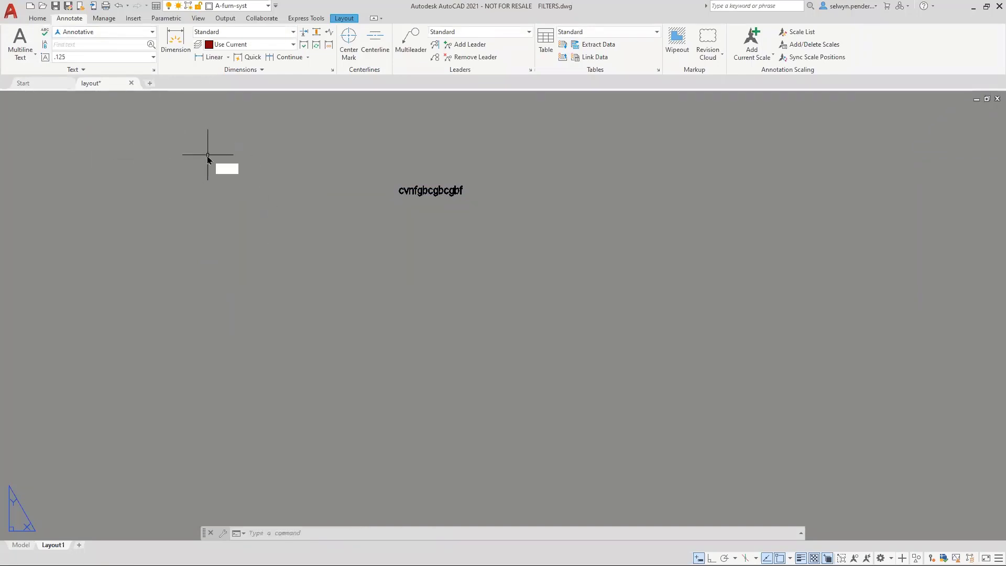
key("Return")
left_click(278, 197)
key("Return")
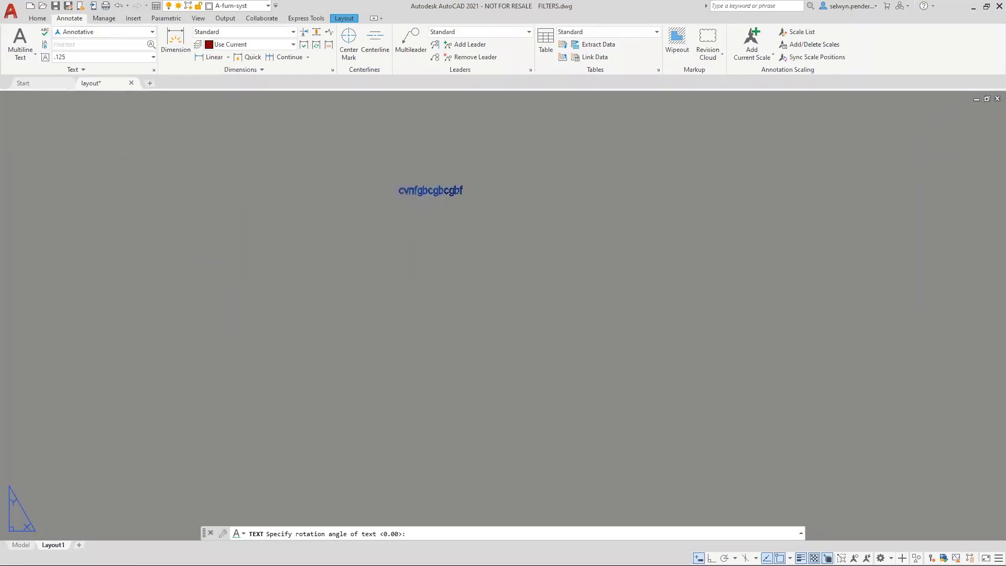
type("cxvxvxv")
key("Return")
key("Return")
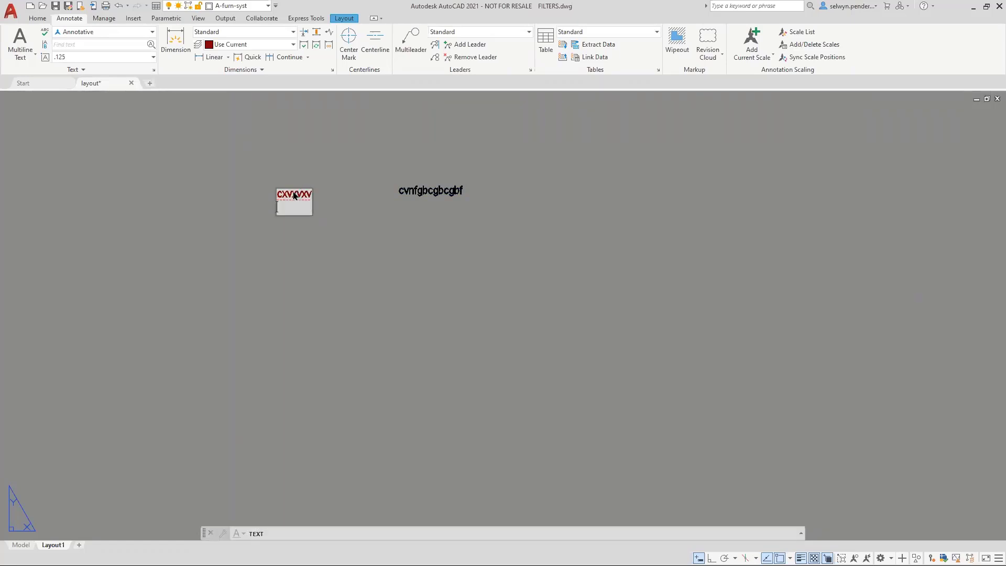
- Select the "cxvxvxv" text, examine its layer in the text layer override setting, and clear the selection
left_click(293, 194)
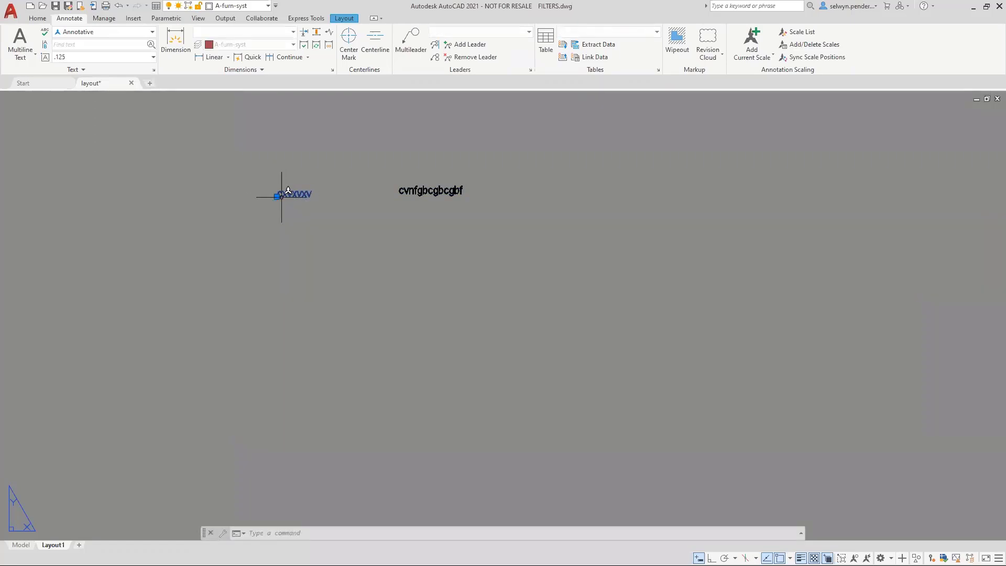
left_click(83, 70)
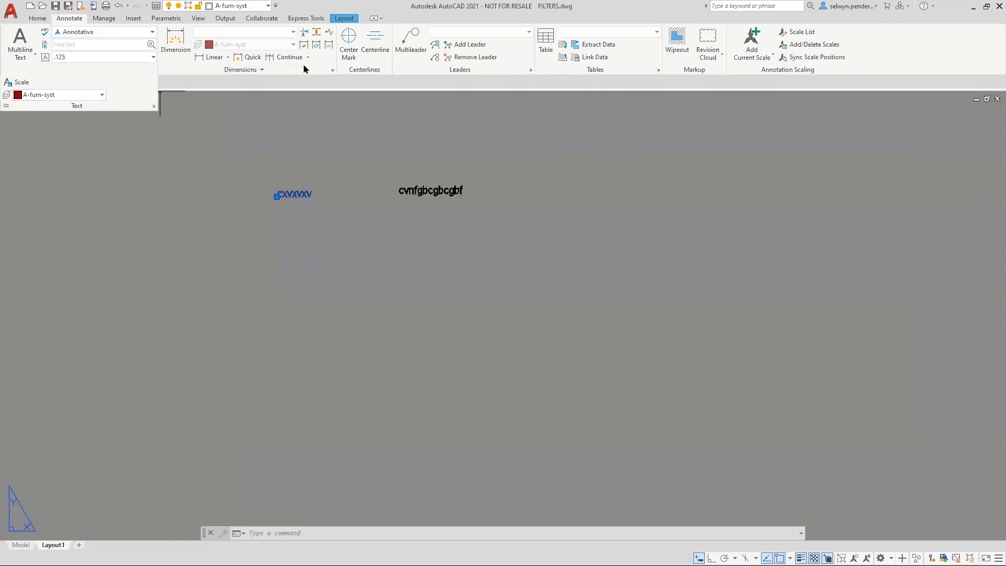
left_click(237, 74)
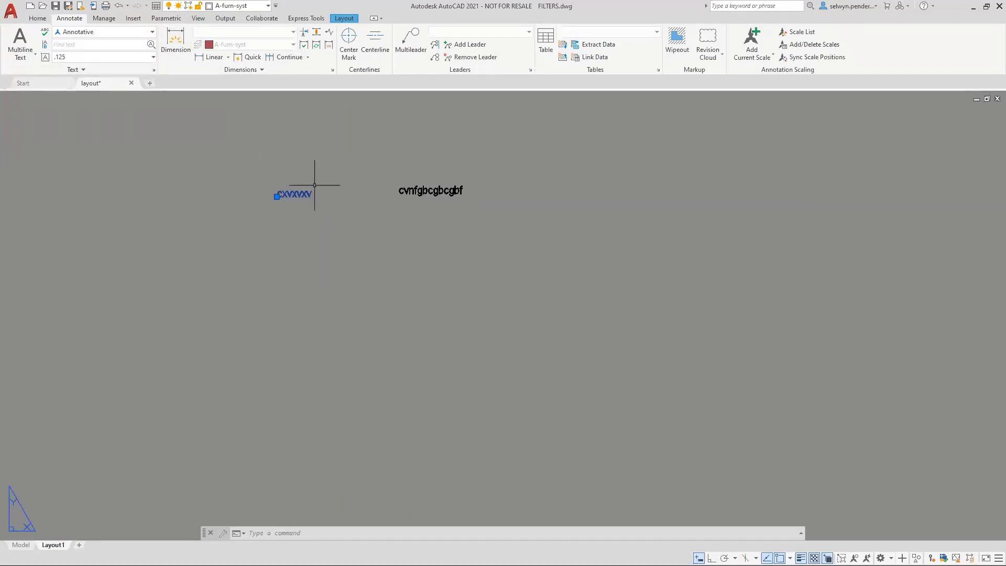
left_click(497, 164)
key("Escape")
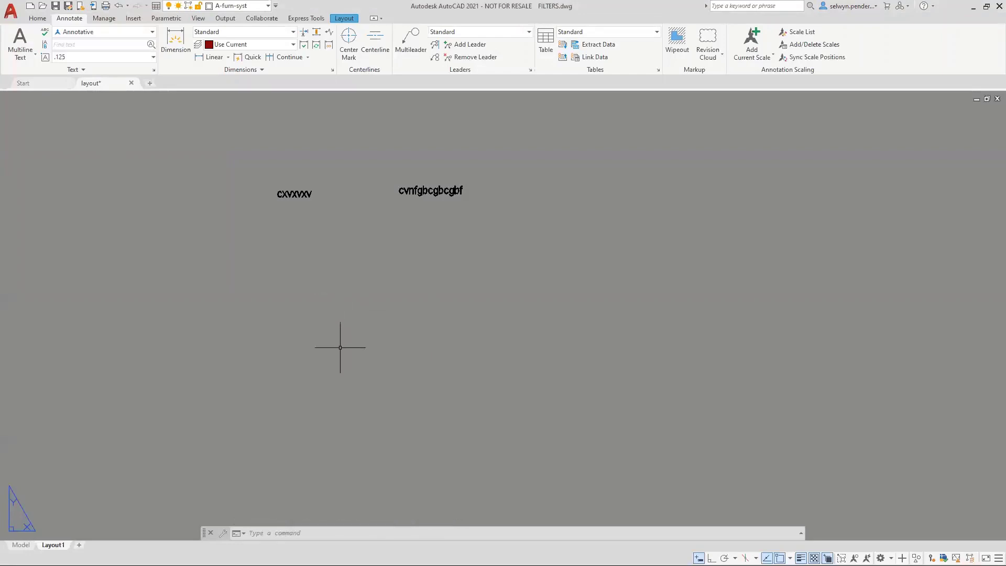
key("Escape")
key("Escape")
key("Escape")
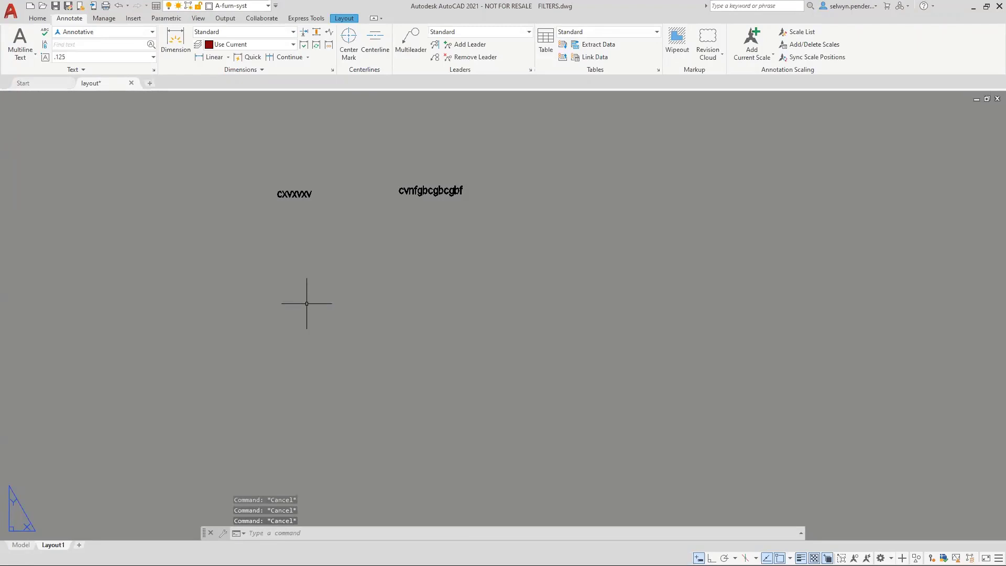
- Create a new layer named XREF in the Layer Properties Manager and close the manager
type("la")
key("Return")
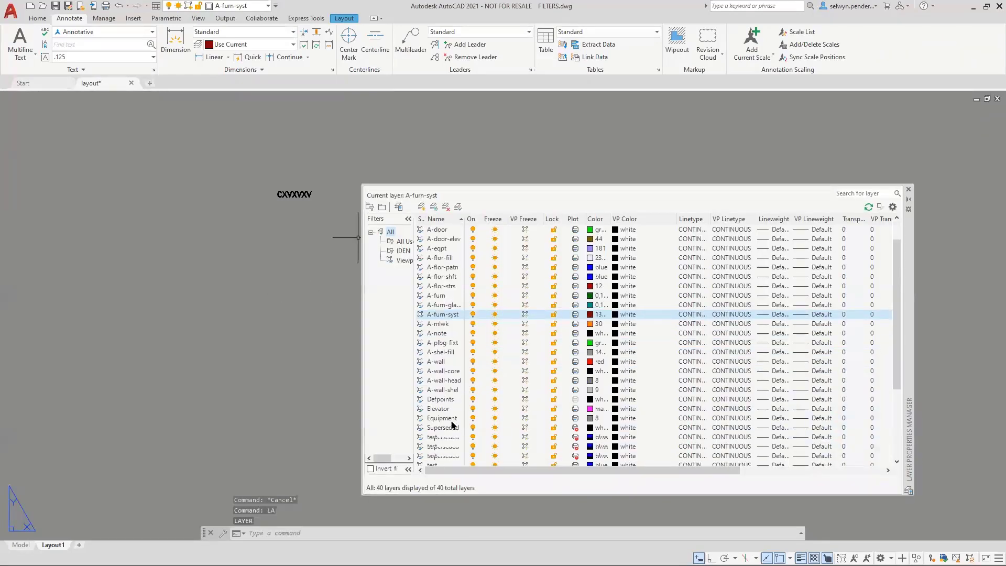
scroll(436, 459, "down", 5)
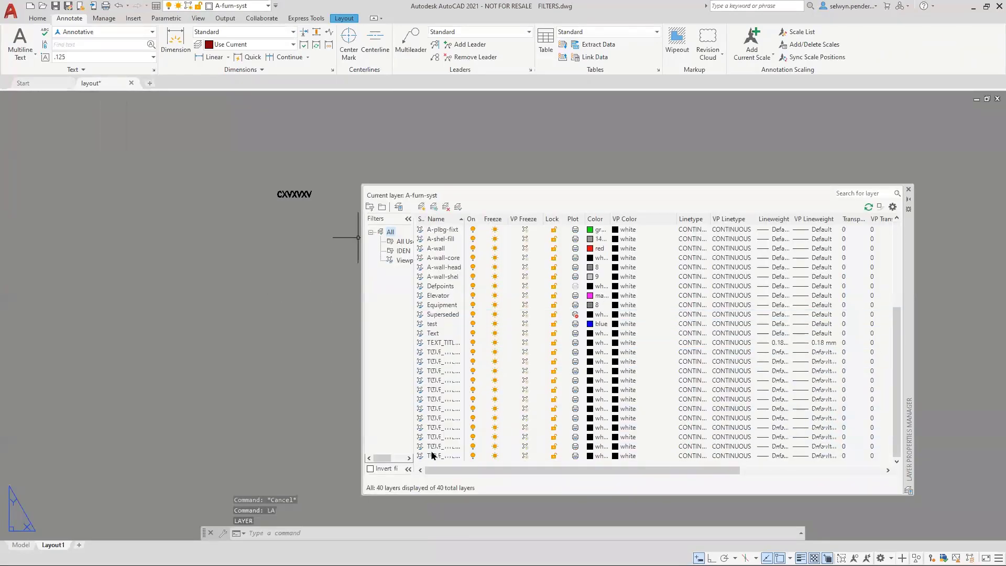
left_click(421, 207)
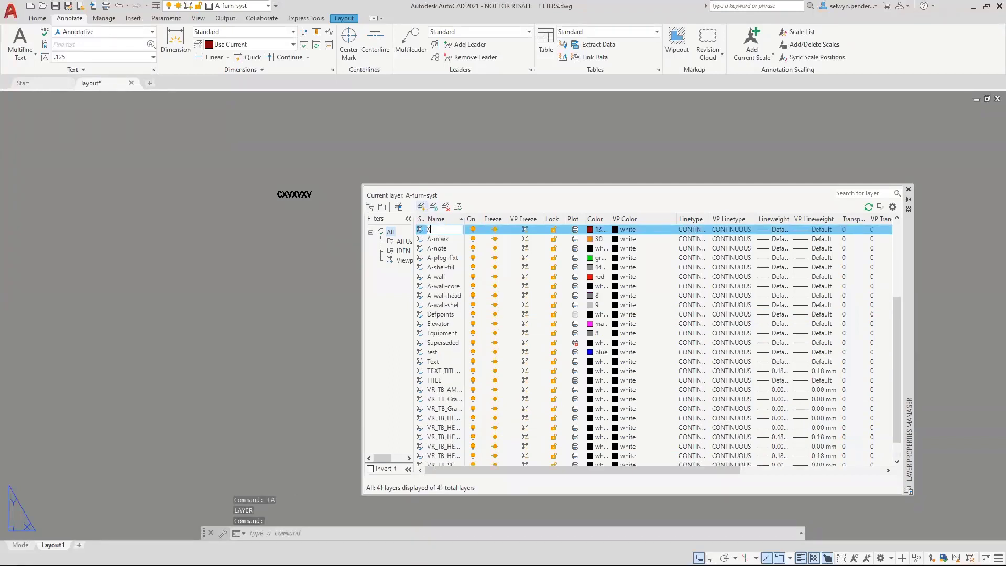
key("Return")
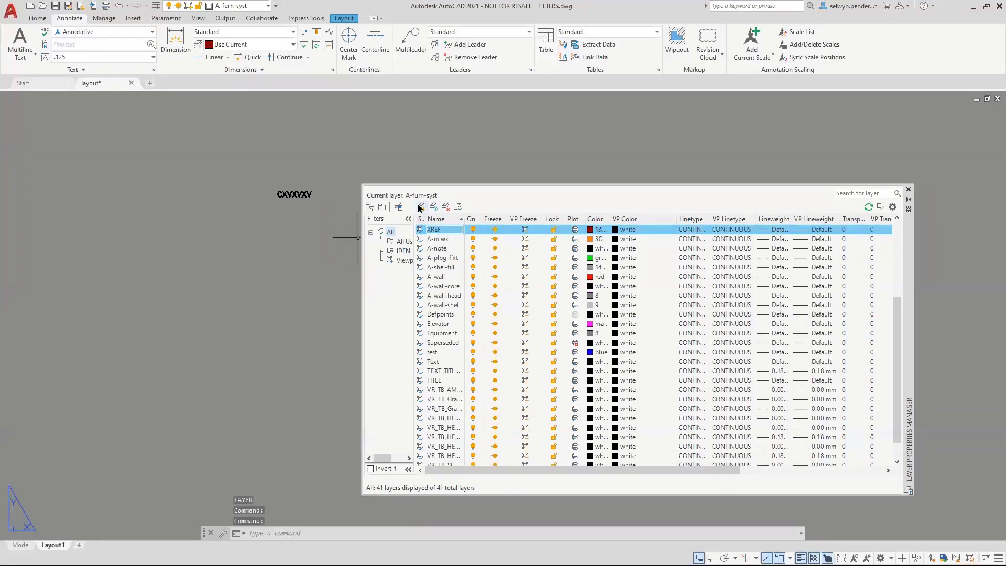
left_click(211, 222)
left_click(179, 200)
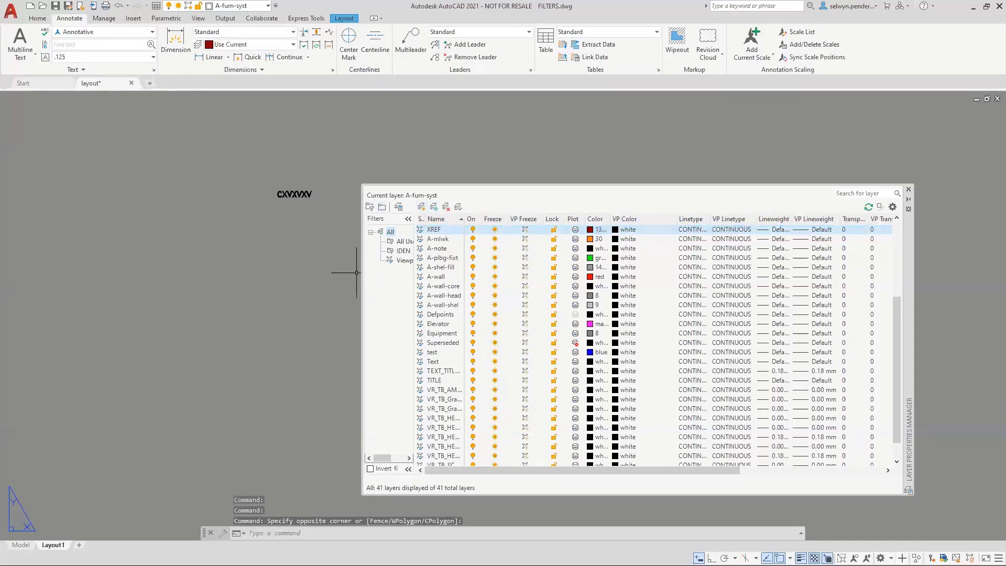
left_click(909, 191)
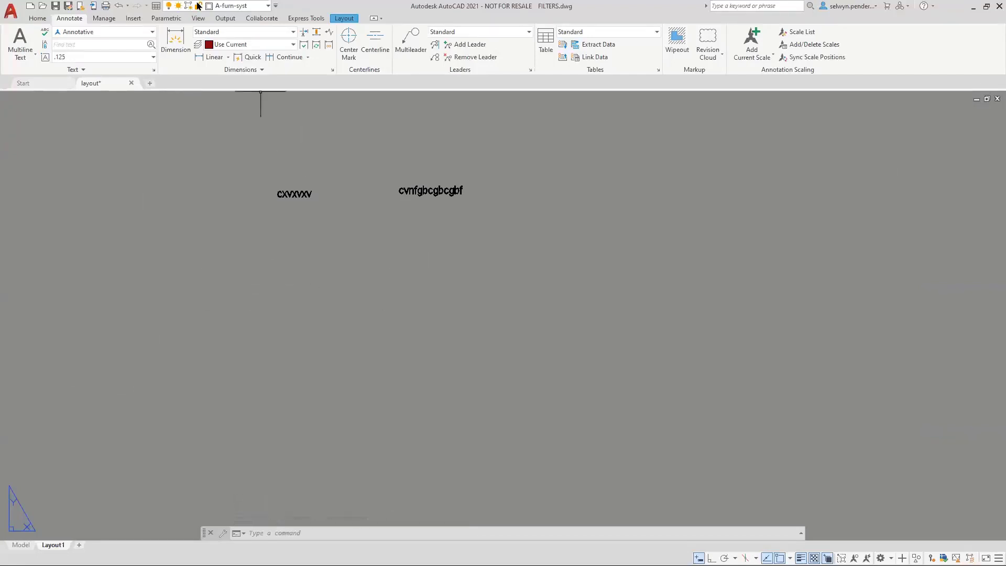
left_click(319, 332)
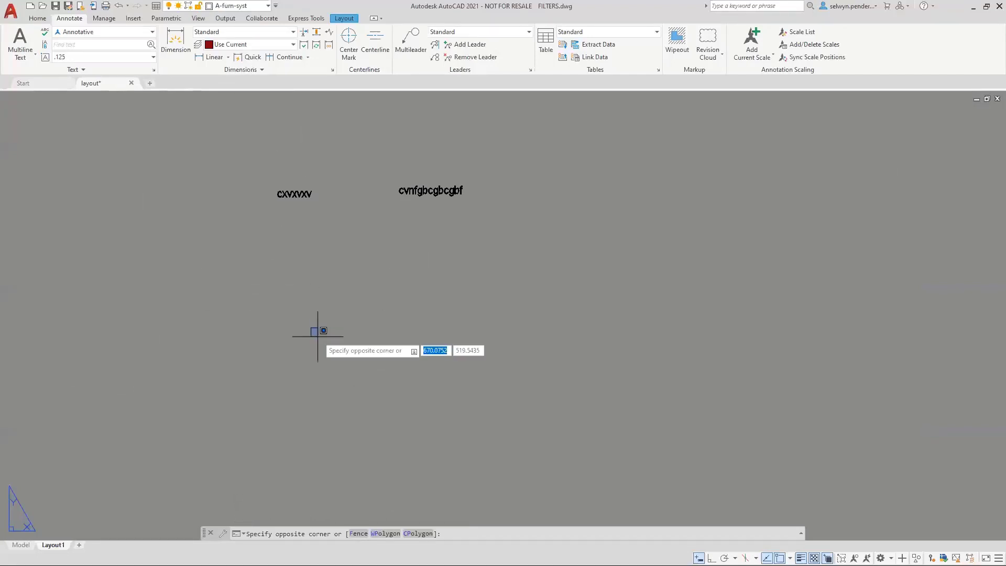
- Set the XREFLAYER system variable to the XREF layer
key("Escape")
left_click(314, 328)
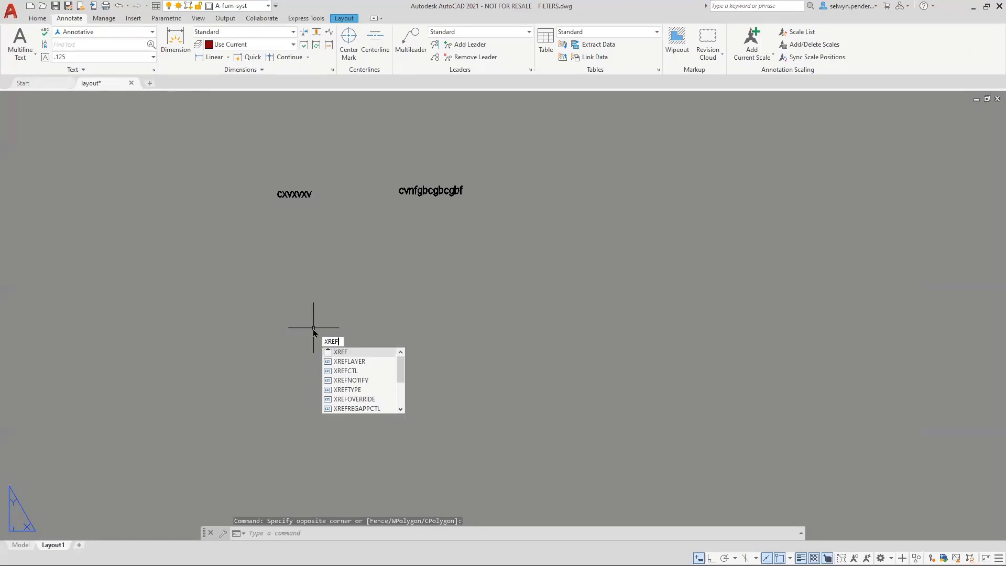
type("La")
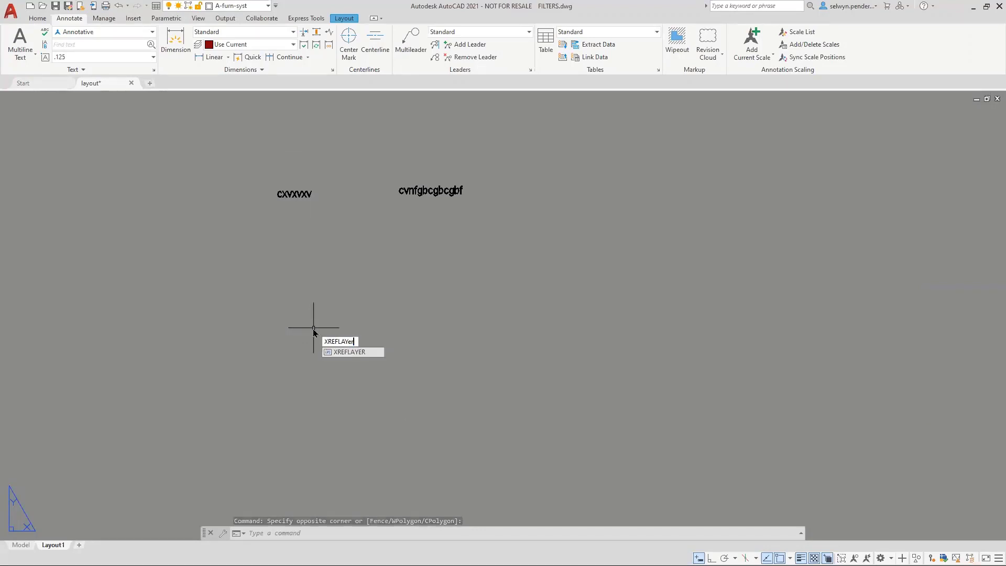
key("Return")
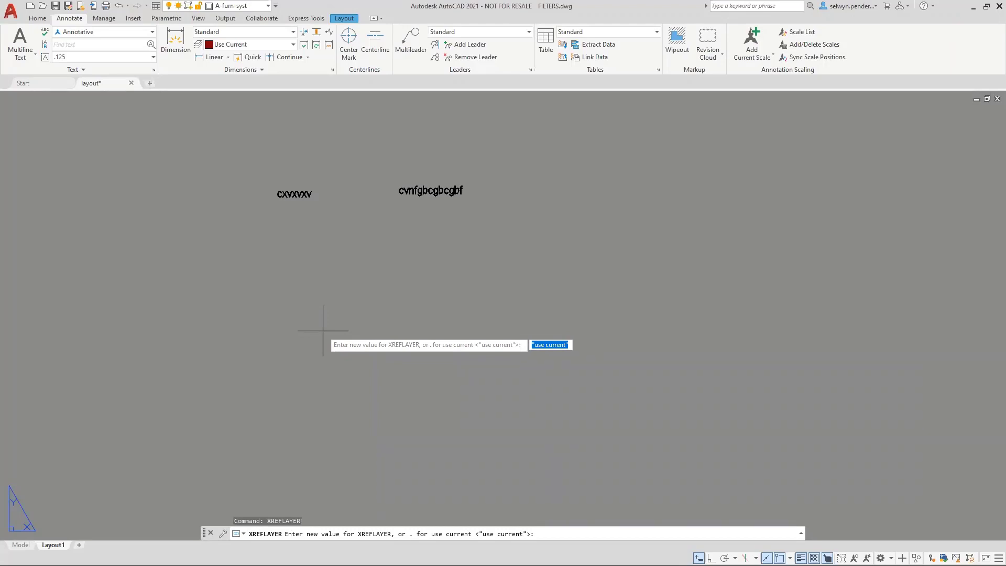
type("XREF")
key("Return")
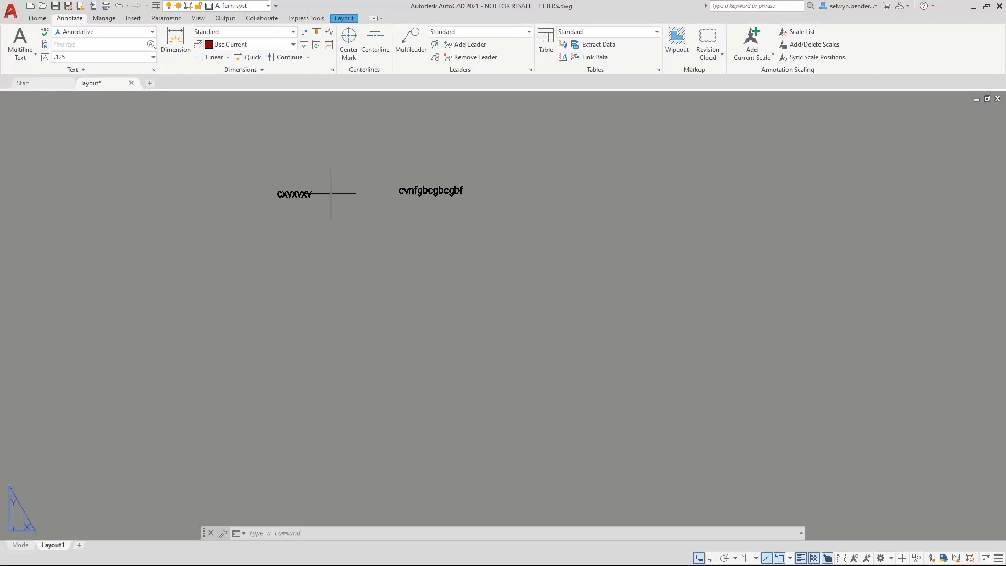
left_click(264, 215)
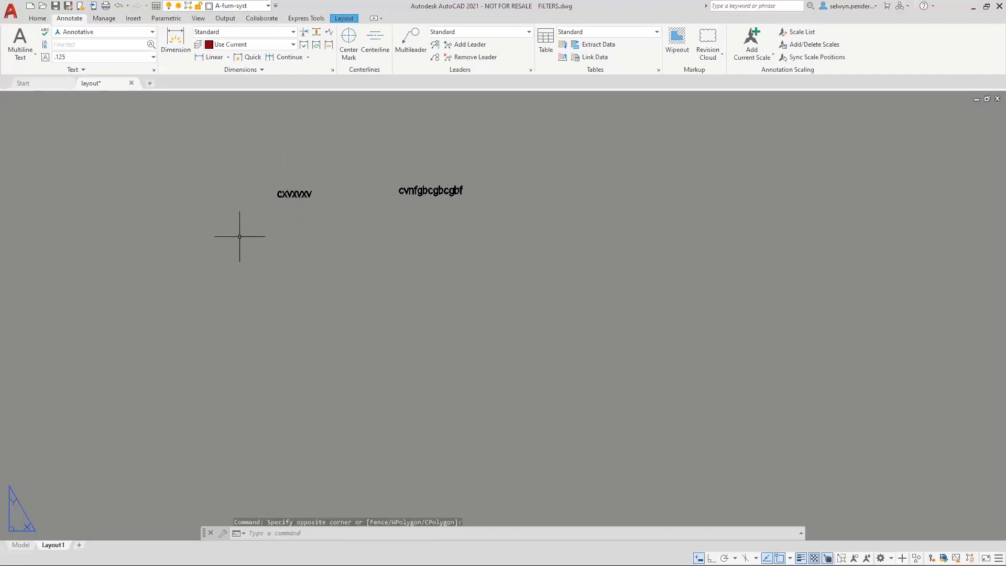
- Start a line chain in the empty space above the viewport, toggling ortho mode on and off before placing the first sloping segment
scroll(246, 268, "down", 10)
middle_click_drag(238, 308, 289, 269)
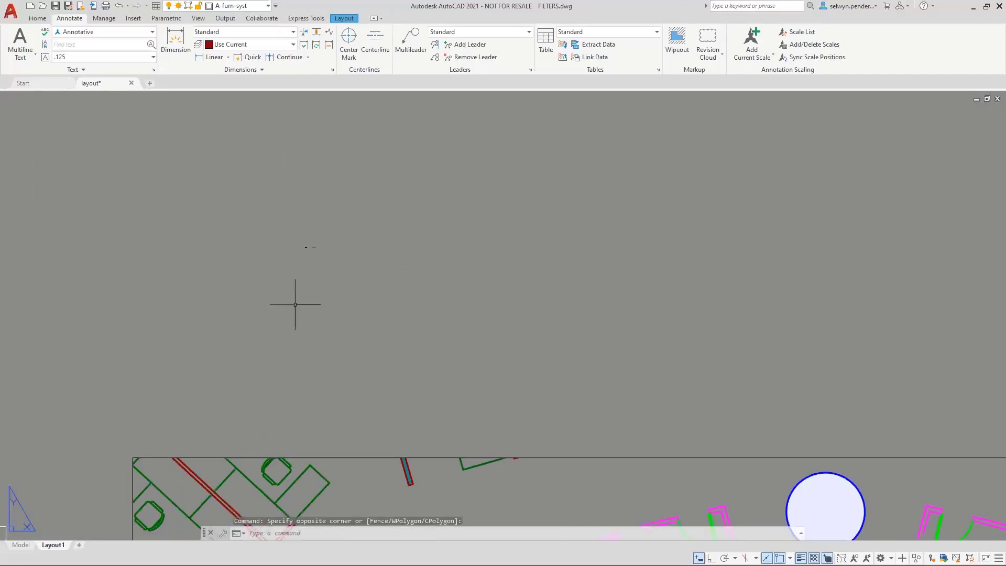
key("Escape")
type("l")
key("Return")
left_click(300, 331)
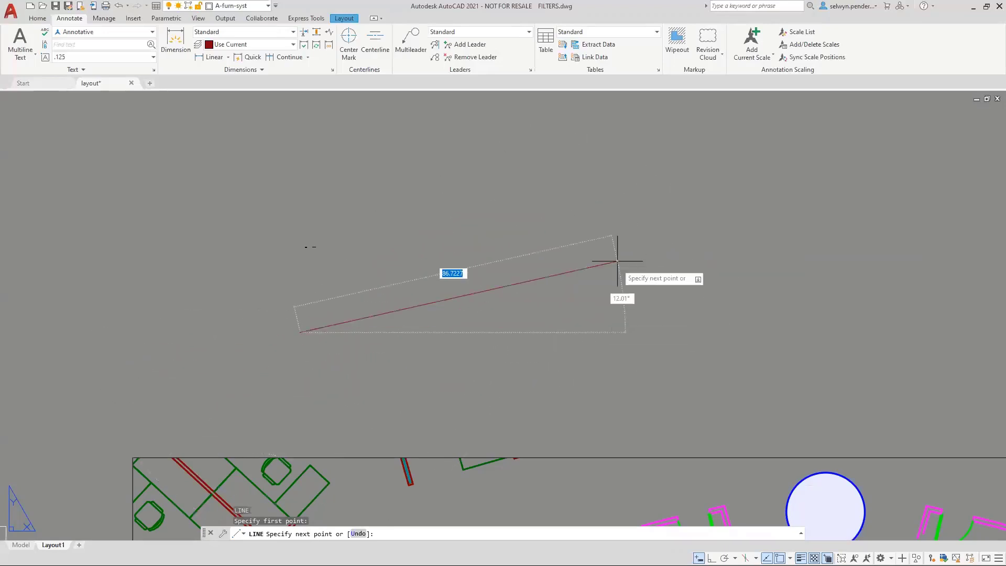
key("shift")
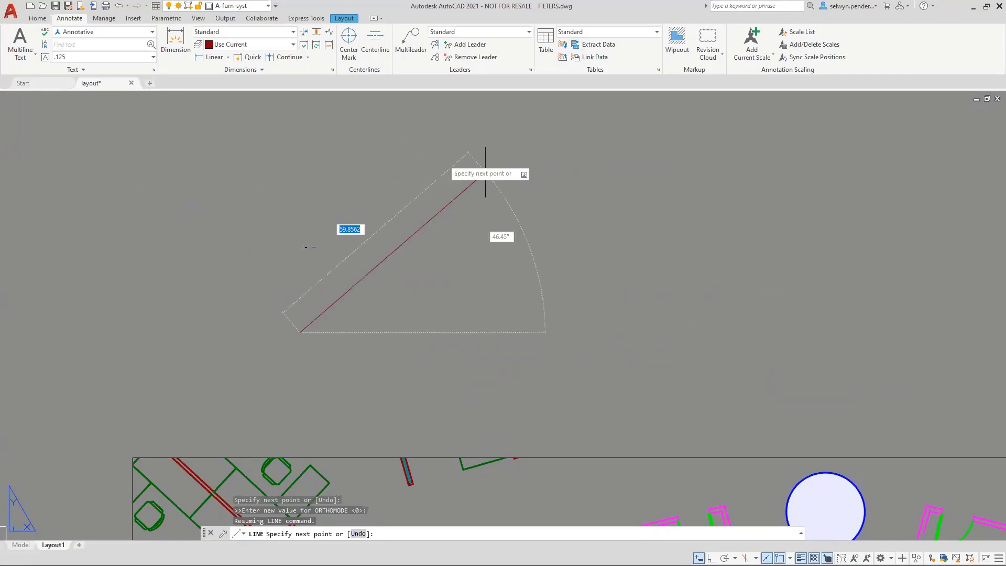
key("F8")
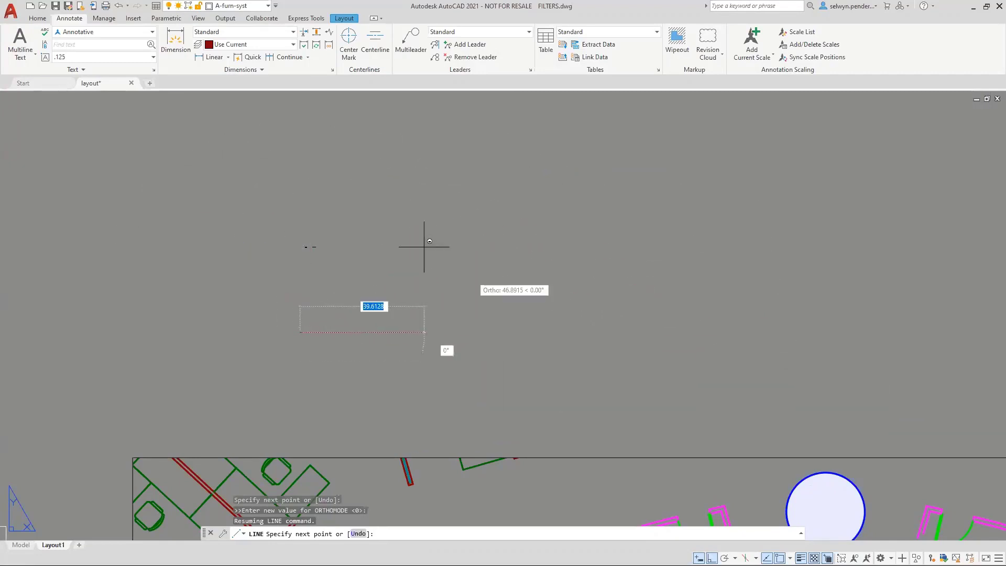
key("F8")
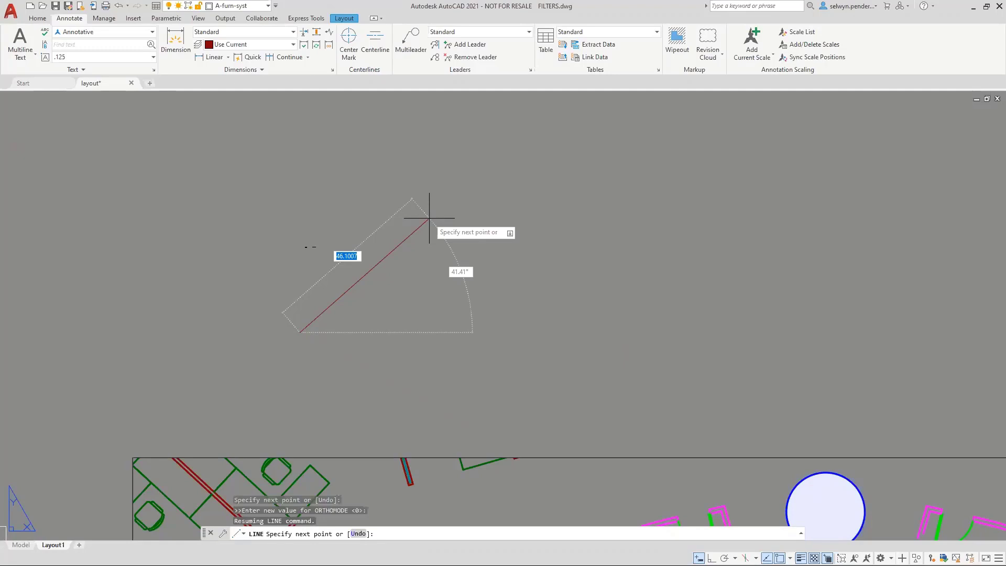
left_click(467, 266)
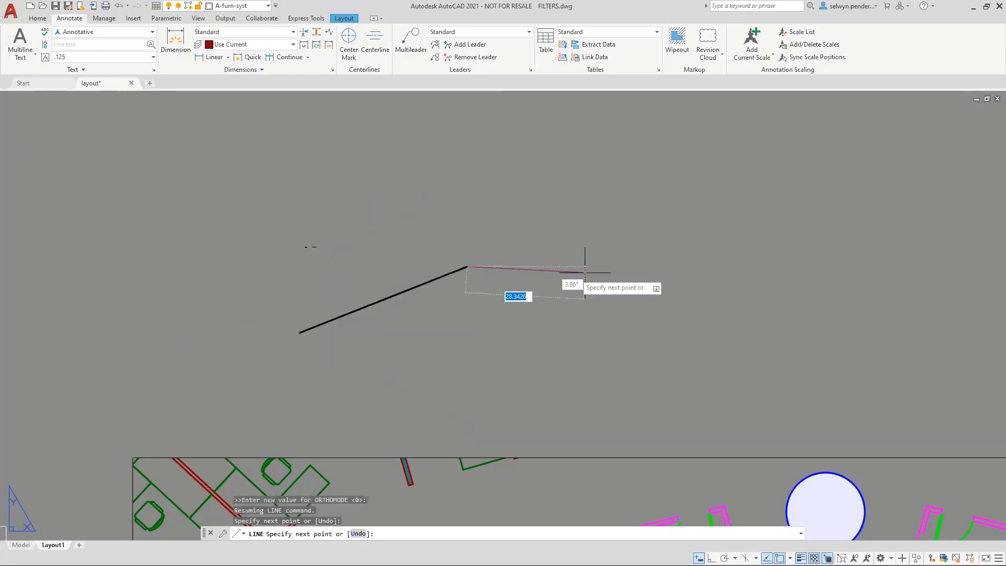
- Continue the line chain with a mix of orthogonal and freely angled segments around the two texts, and end the Line command
left_click(678, 267)
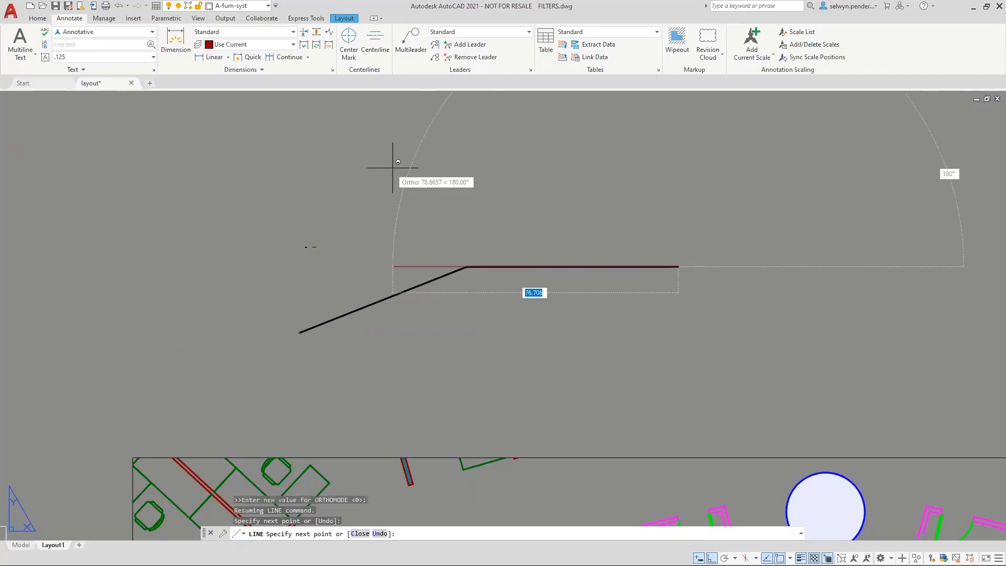
left_click(679, 167)
left_click(277, 167)
left_click(143, 318)
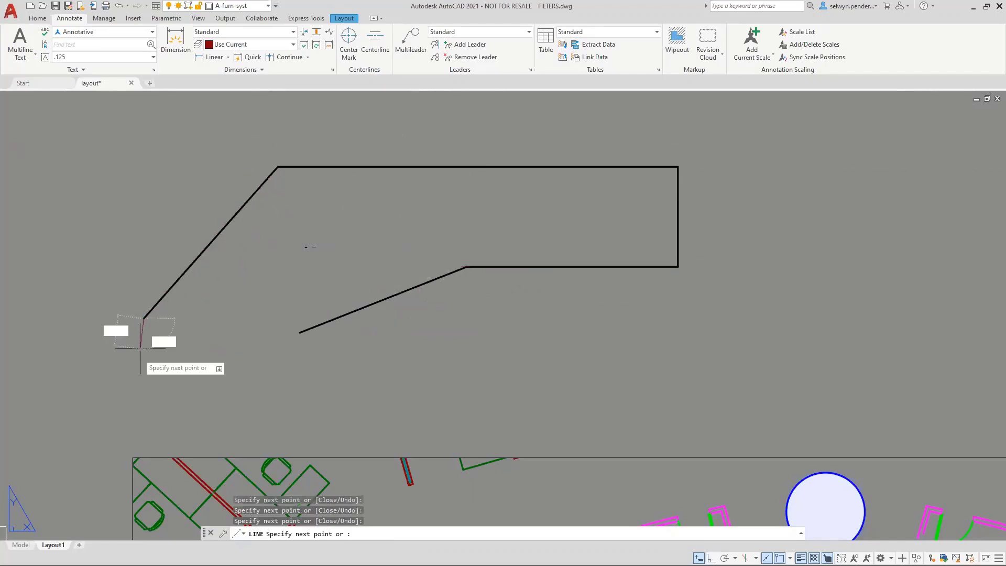
left_click(312, 399)
left_click(591, 357)
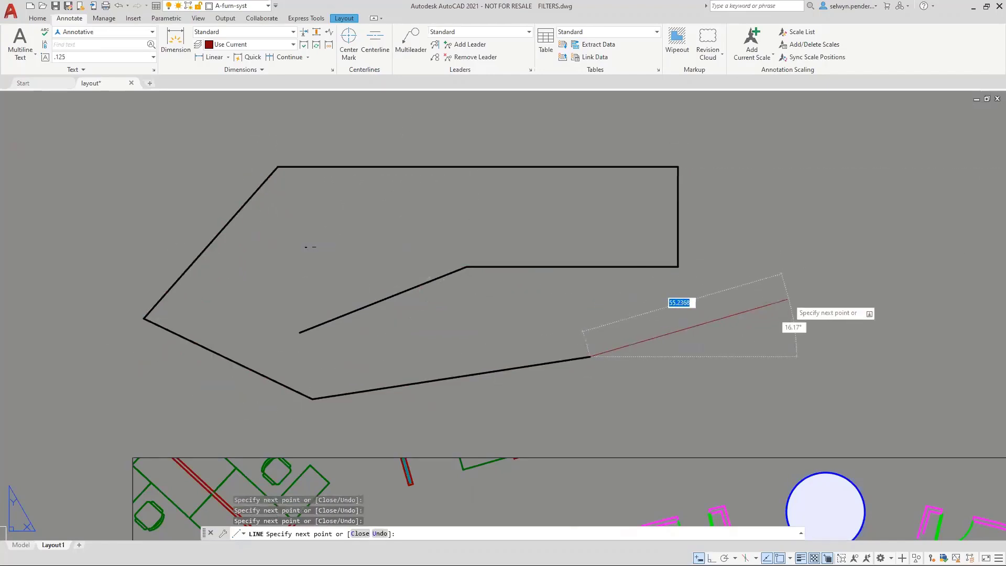
left_click(798, 294)
left_click(659, 137)
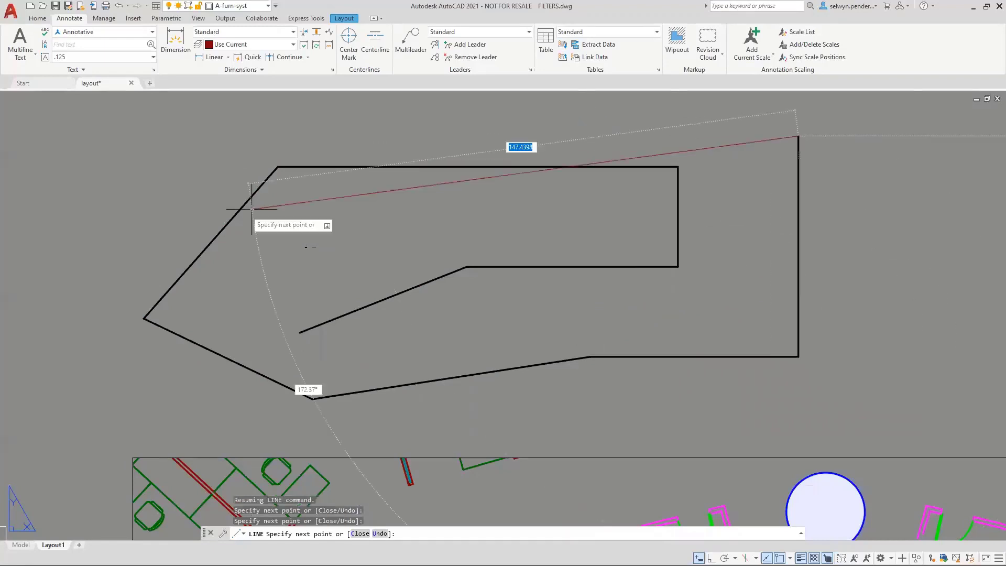
key("Return")
- Erase the whole line chain together with the two texts inside it using a crossing selection
left_click(813, 377)
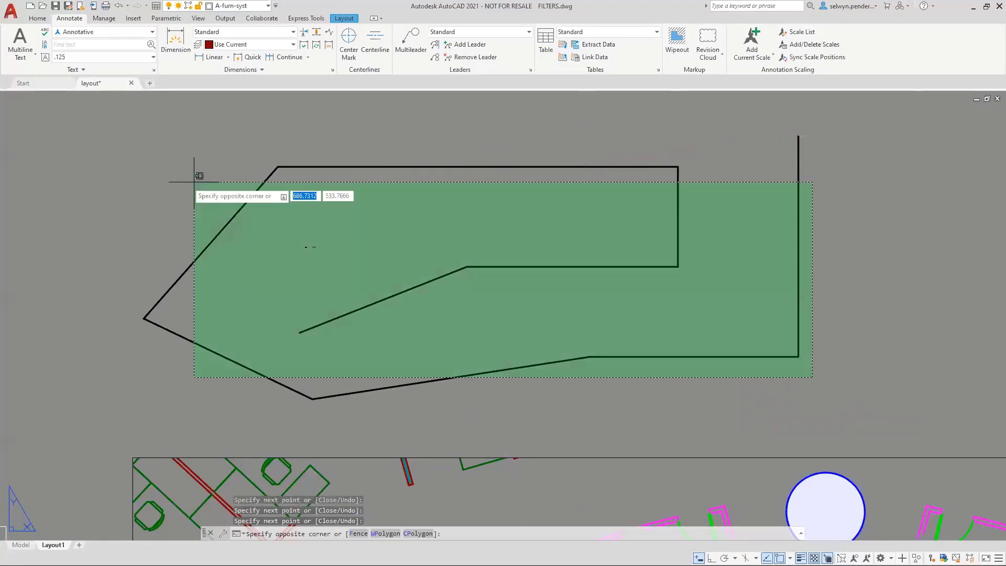
left_click(200, 175)
key("Delete")
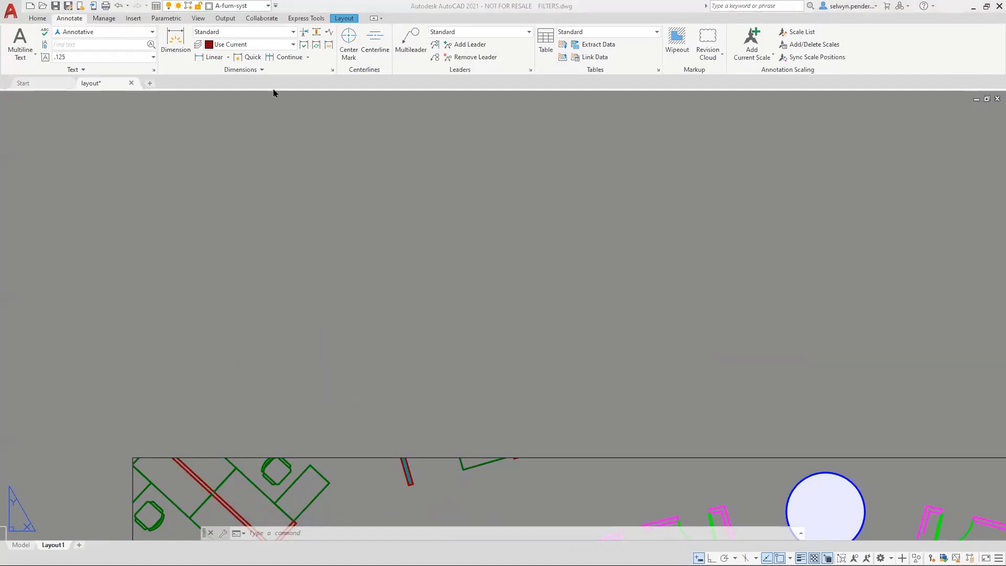
- Open the FILTERS drawing from the recent documents and bring its separate straight lines into close view
left_click(26, 85)
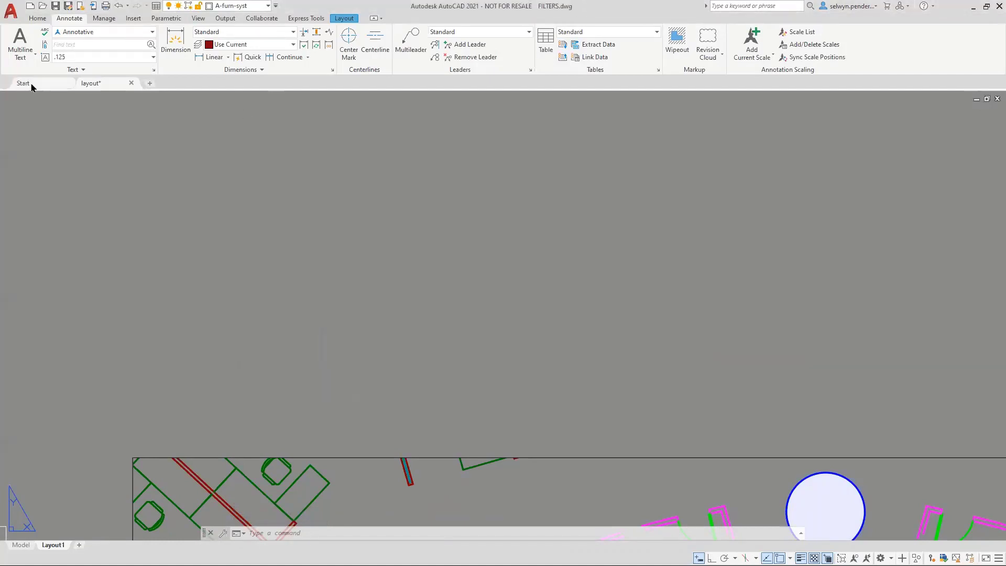
left_click(31, 85)
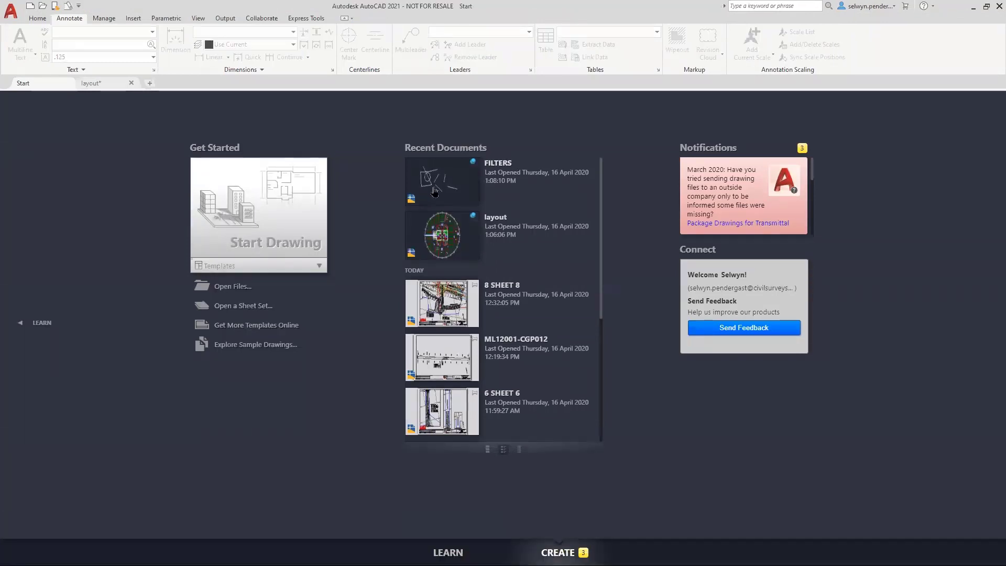
left_click(434, 192)
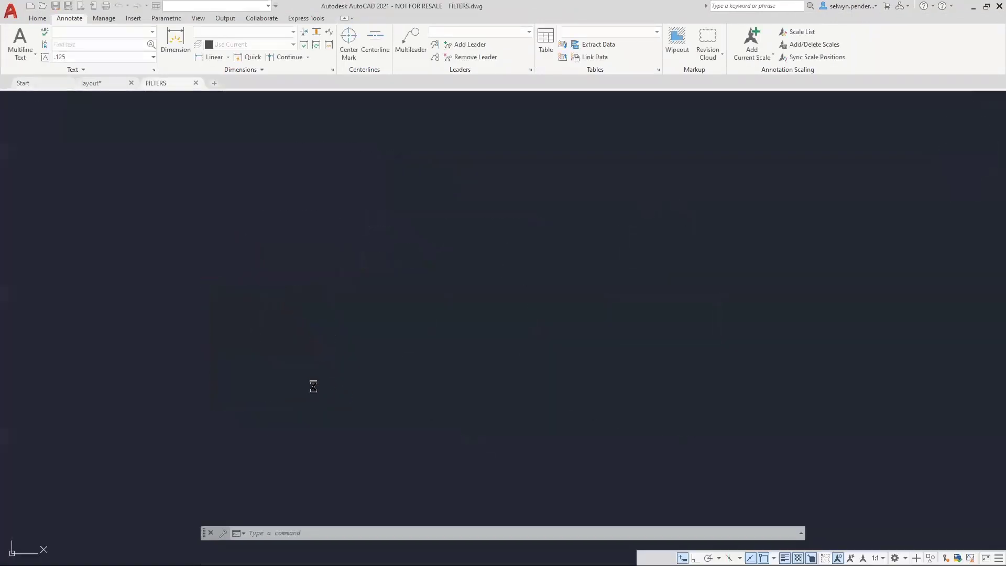
mouse_move(474, 361)
middle_mouse_down()
mouse_move(420, 278)
mouse_move(444, 330)
middle_mouse_up()
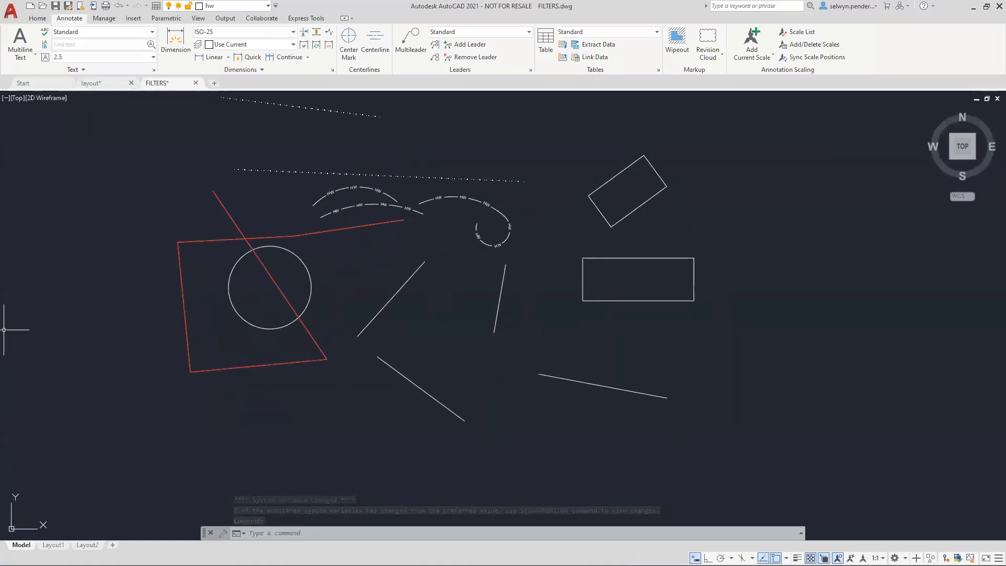
middle_click_drag(427, 337, 472, 330)
scroll(438, 331, "up", 4)
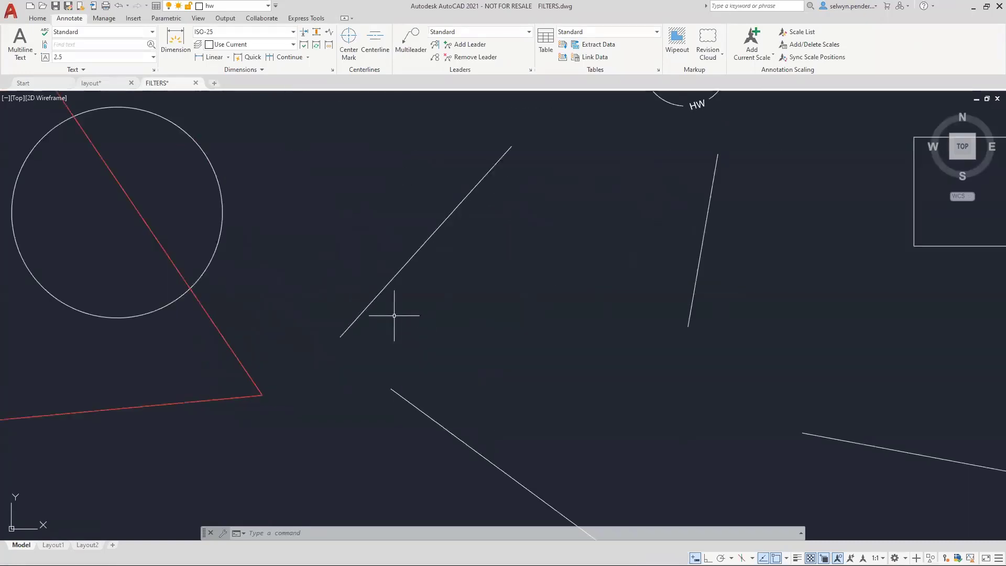
type("f")
key("Return")
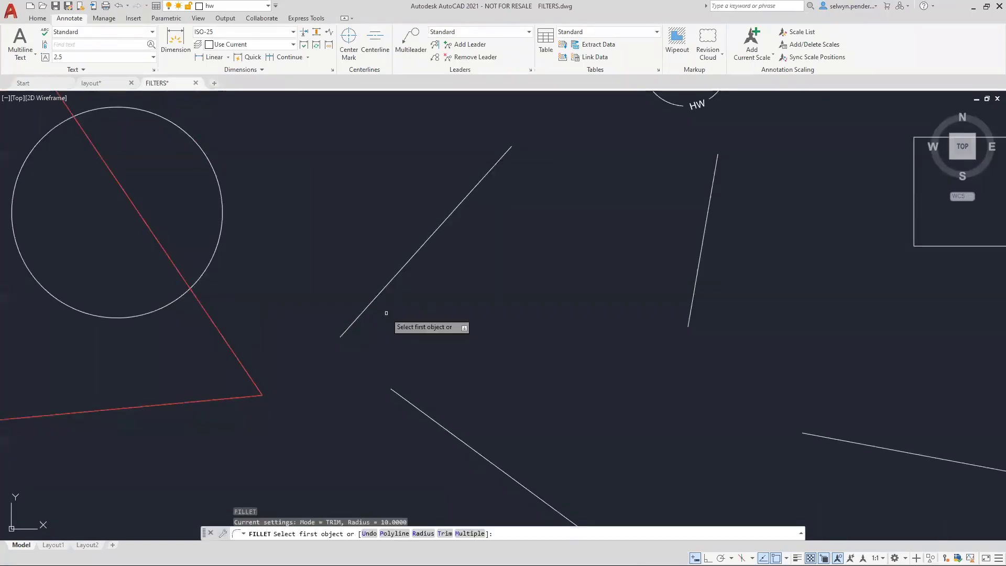
left_click(423, 533)
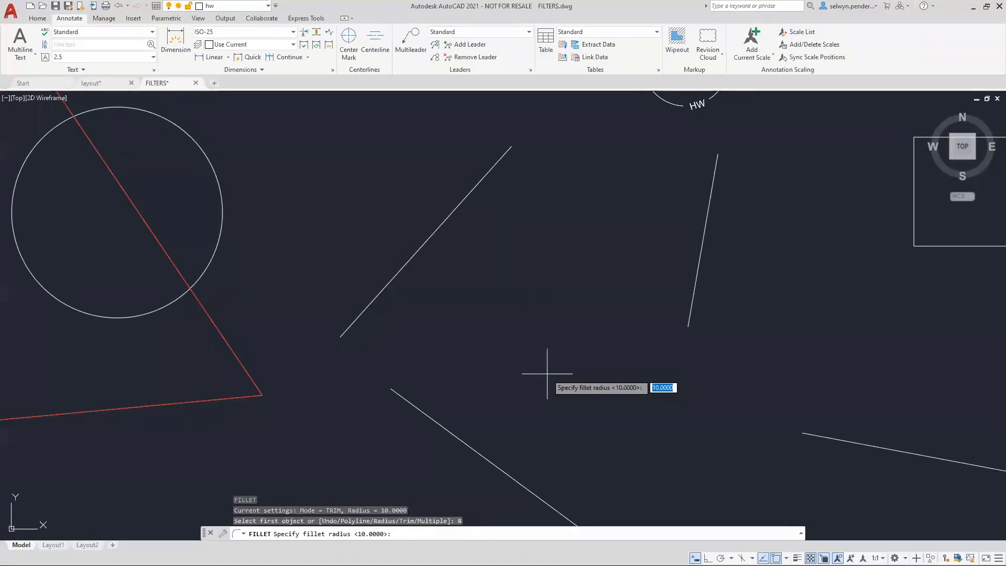
key("Escape")
key("Escape")
key("Escape")
- Set the Chamfer distances to 20 for the first and 10 for the second, and leave the command
type("CHAM")
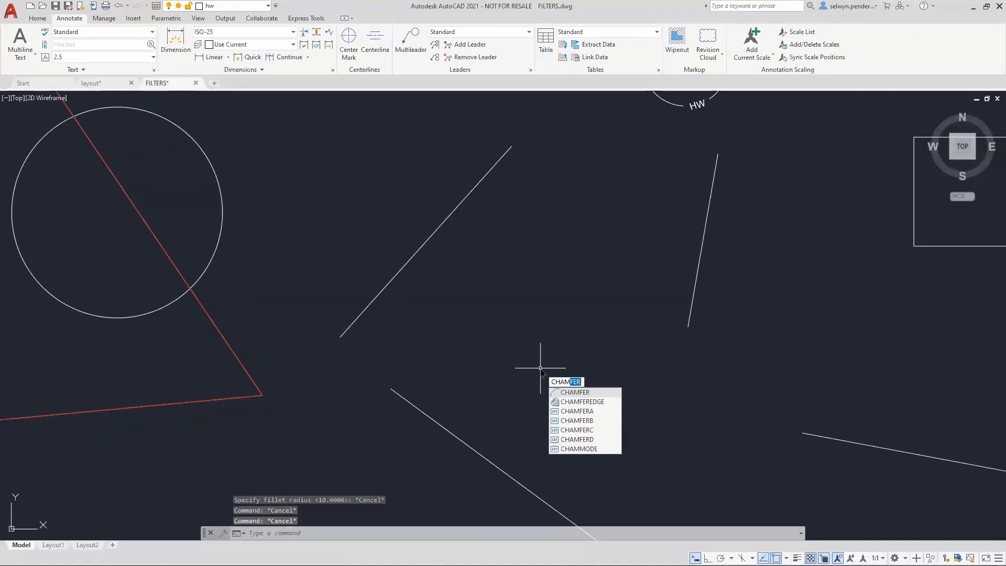
key("Return")
left_click(418, 534)
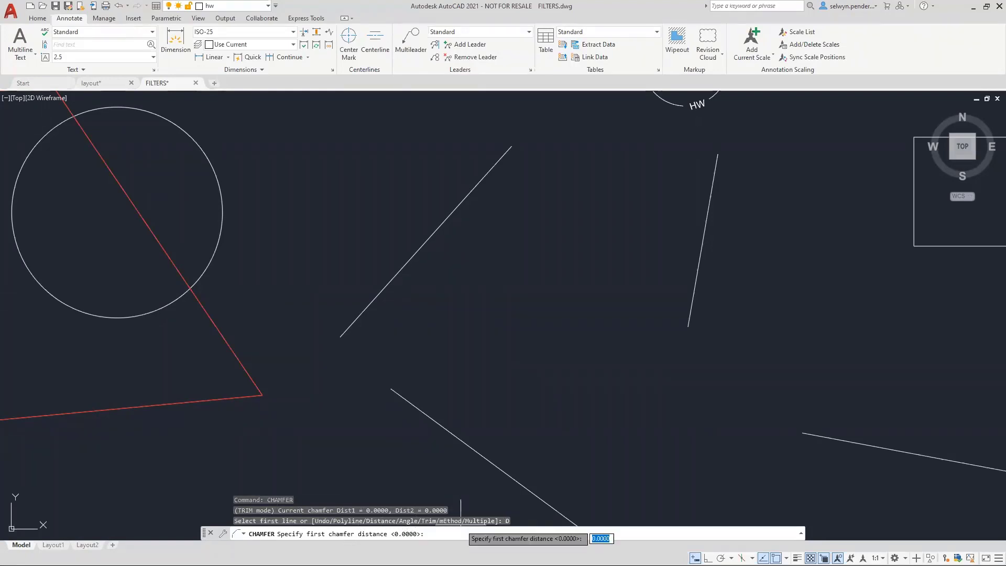
type("20")
key("Return")
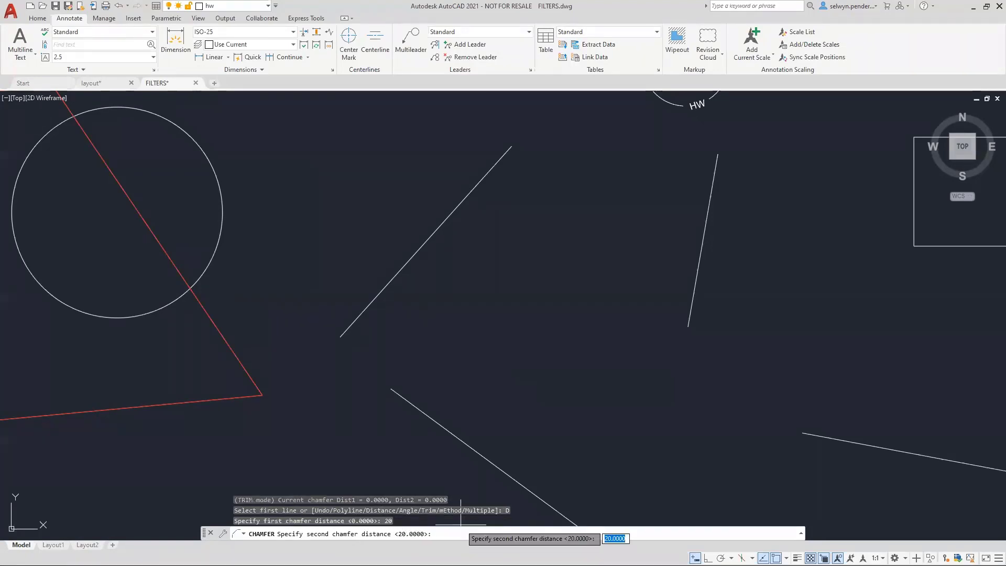
type("10")
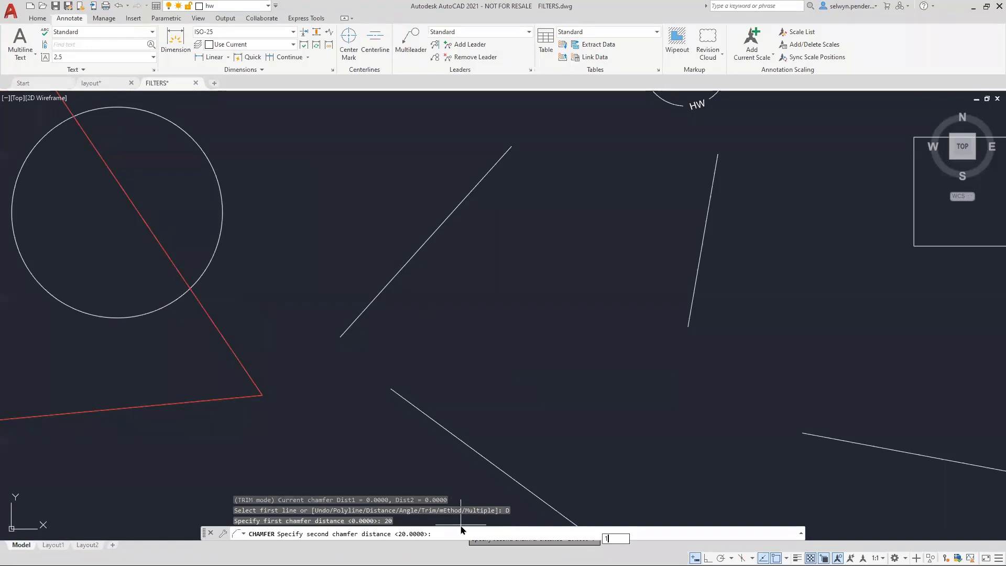
key("Return")
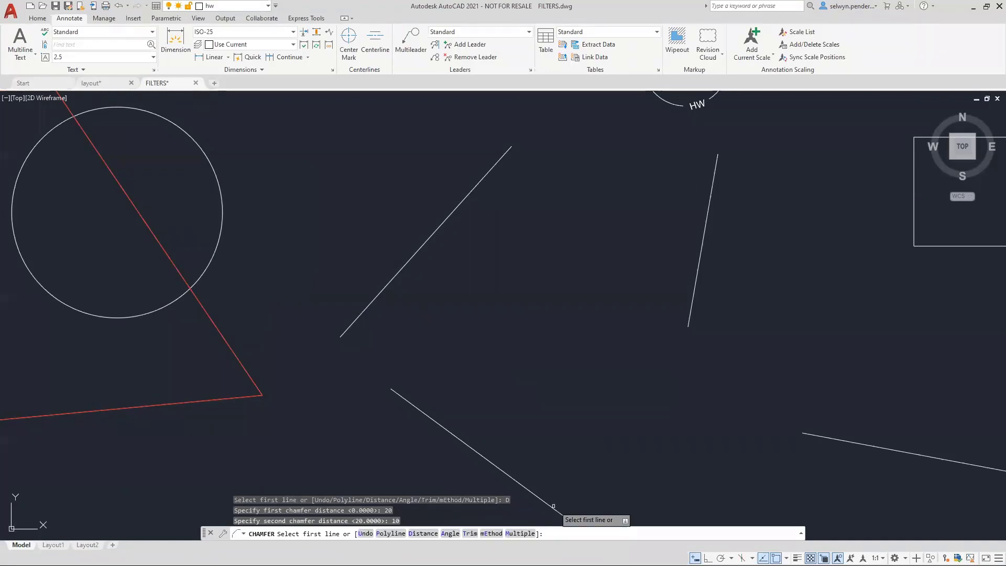
key("Return")
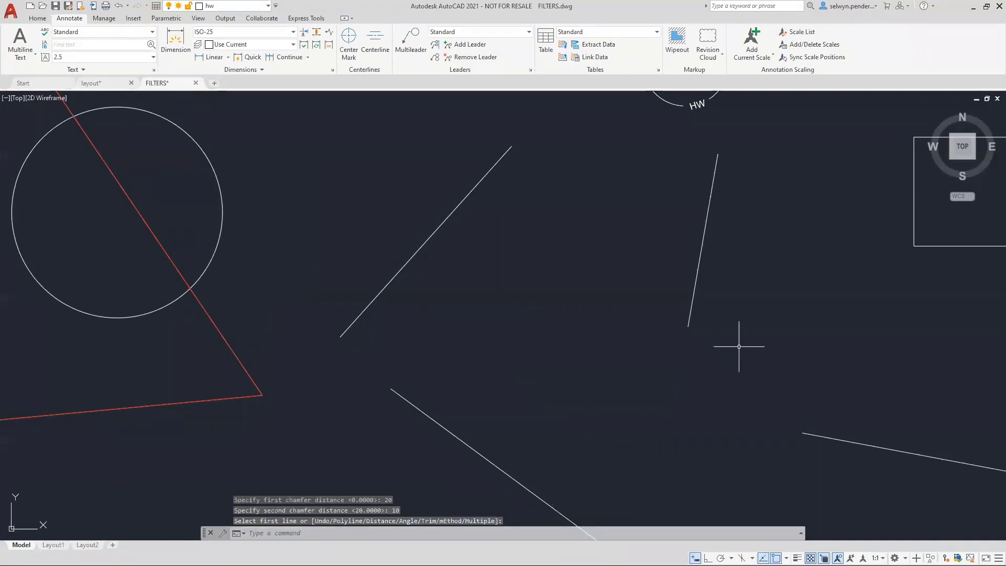
- Chamfer the corner between the lower gently sloping line and the near-vertical line above it, picking the sloping line first
type("cha")
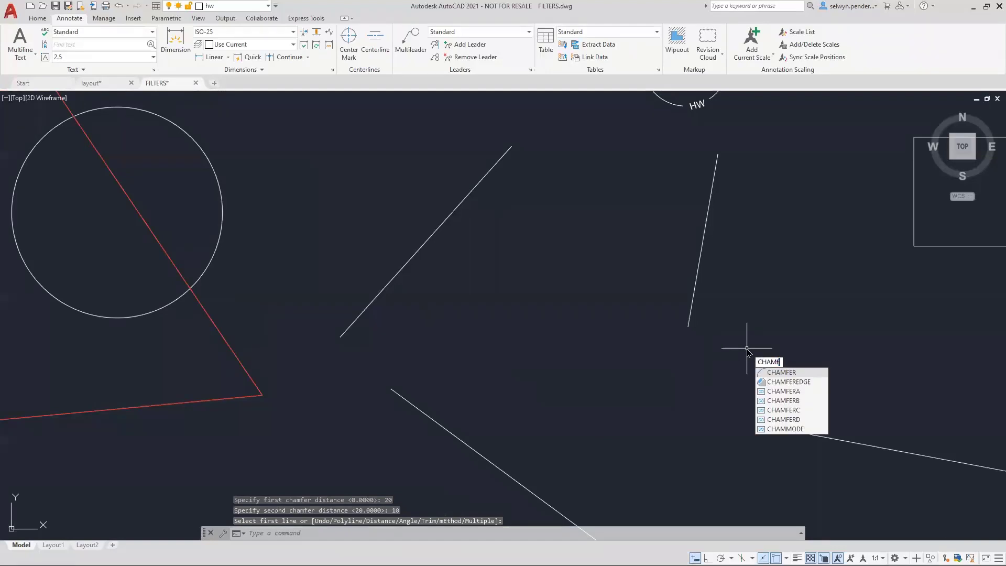
key("Return")
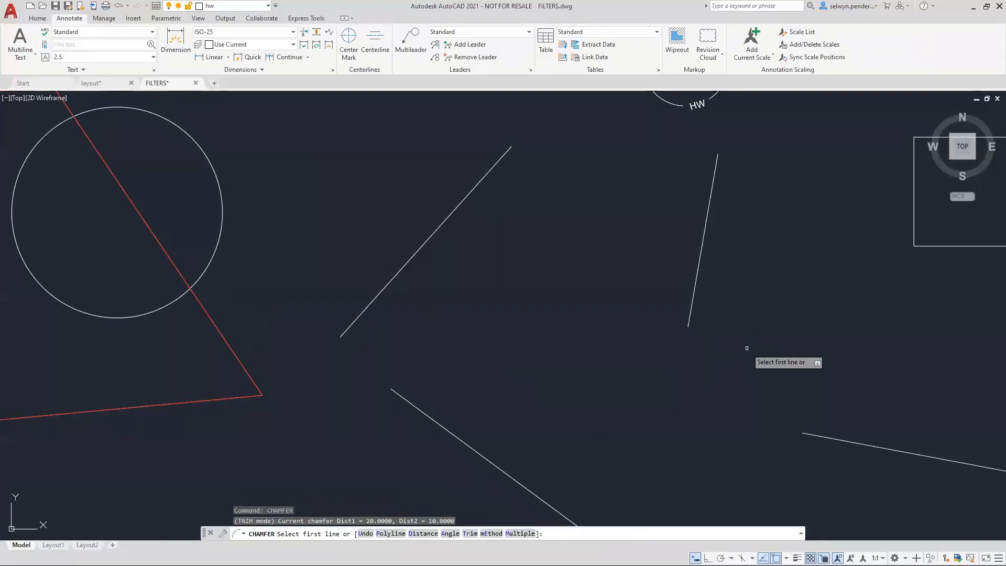
left_click(821, 436)
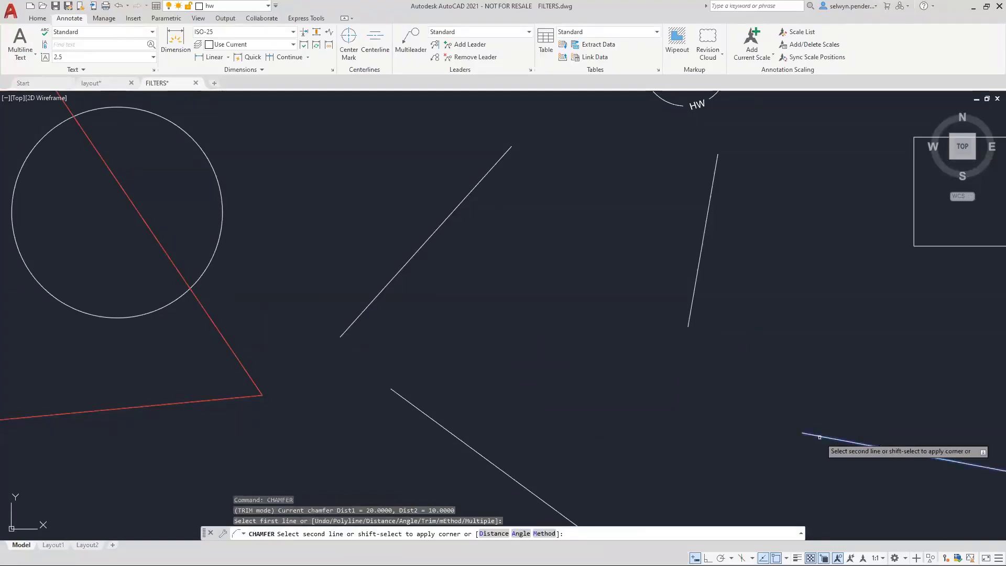
left_click(698, 267)
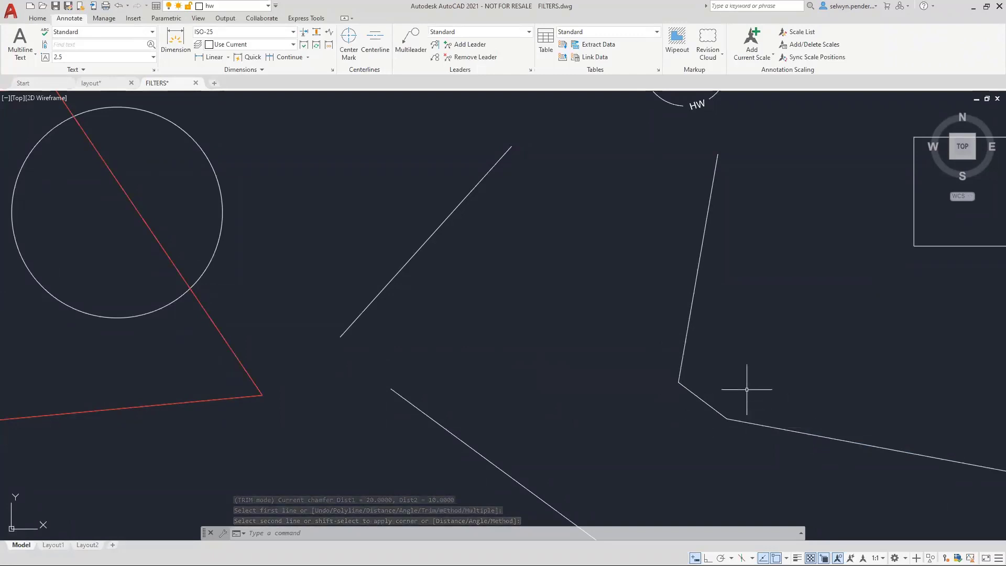
- Extend the two chamfered lines to a sharp corner with Chamfer's apply-corner option, and delete the leftover chamfer line
key("Return")
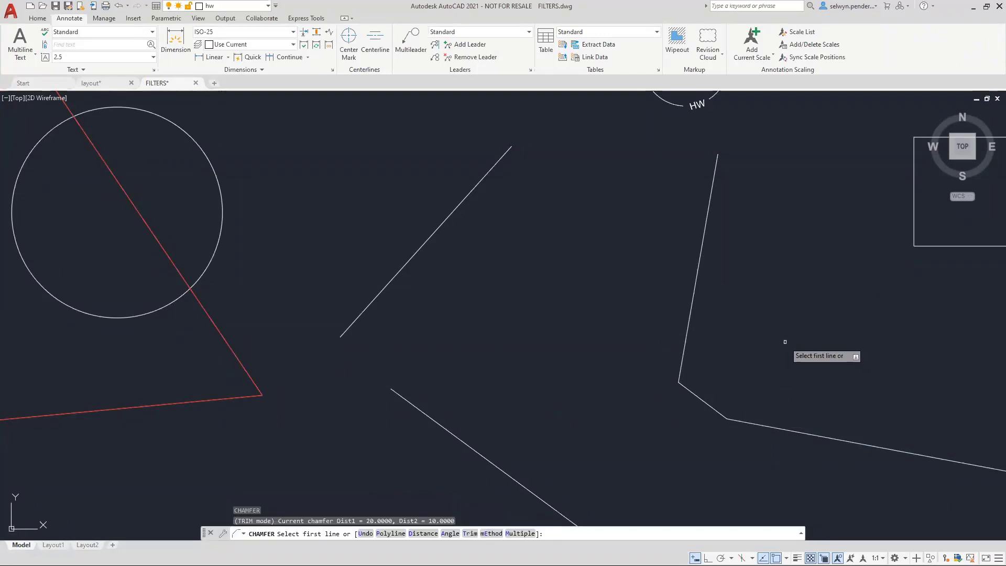
left_click(843, 439)
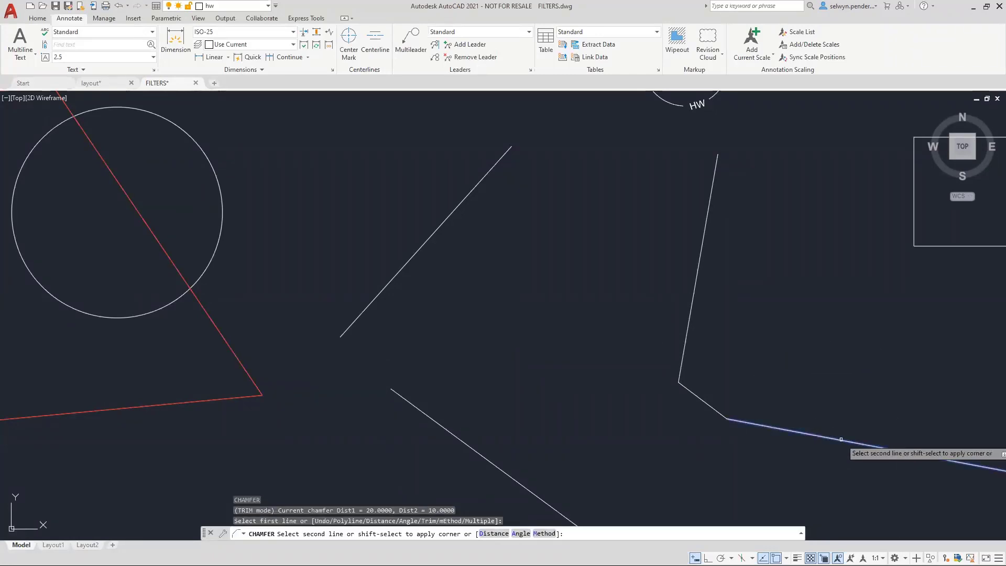
left_click(695, 291)
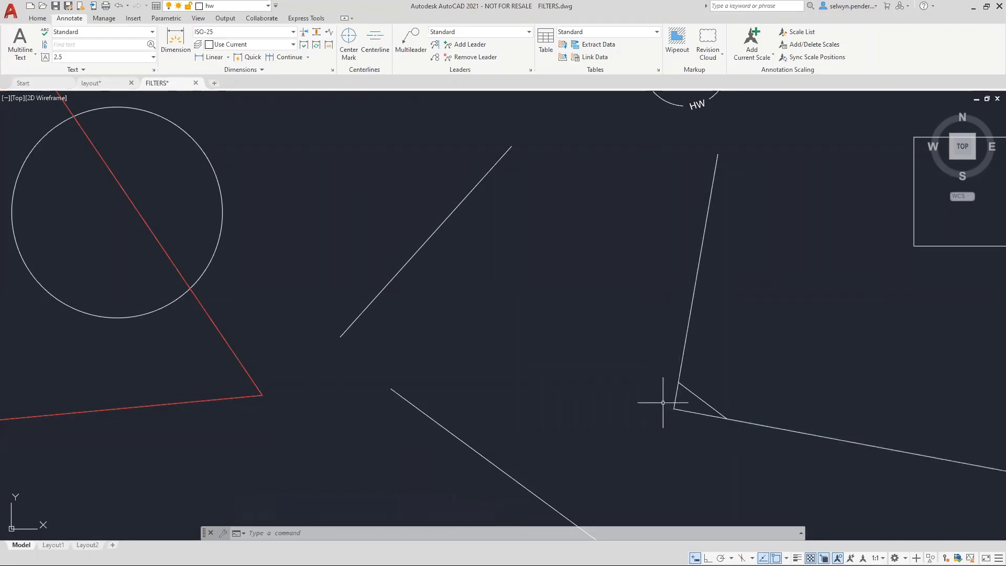
left_click(688, 391)
key("Delete")
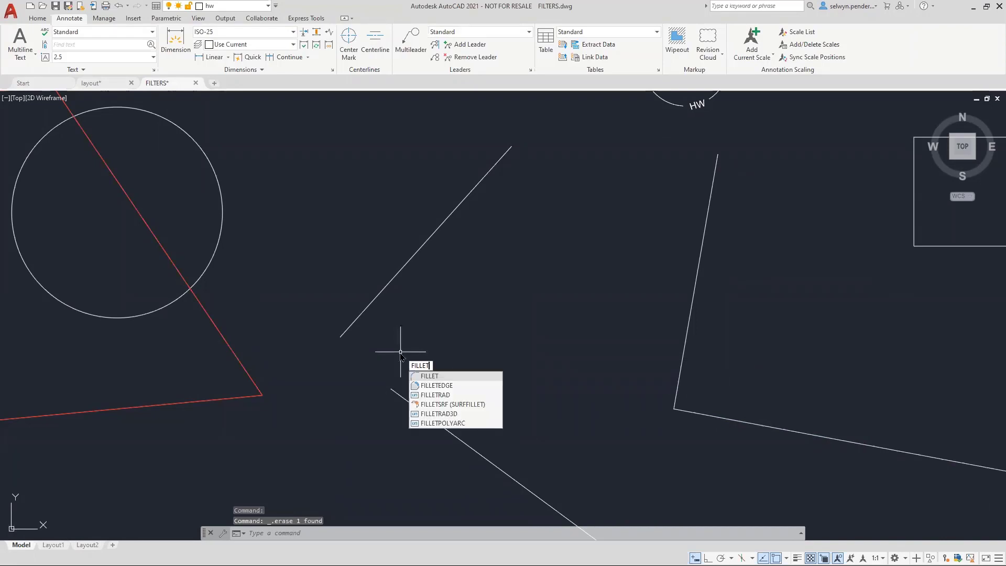
- Fillet the two separate diagonal lines beside the circle with a radius of 10, picking the lower line first
key("Return")
left_click(396, 392)
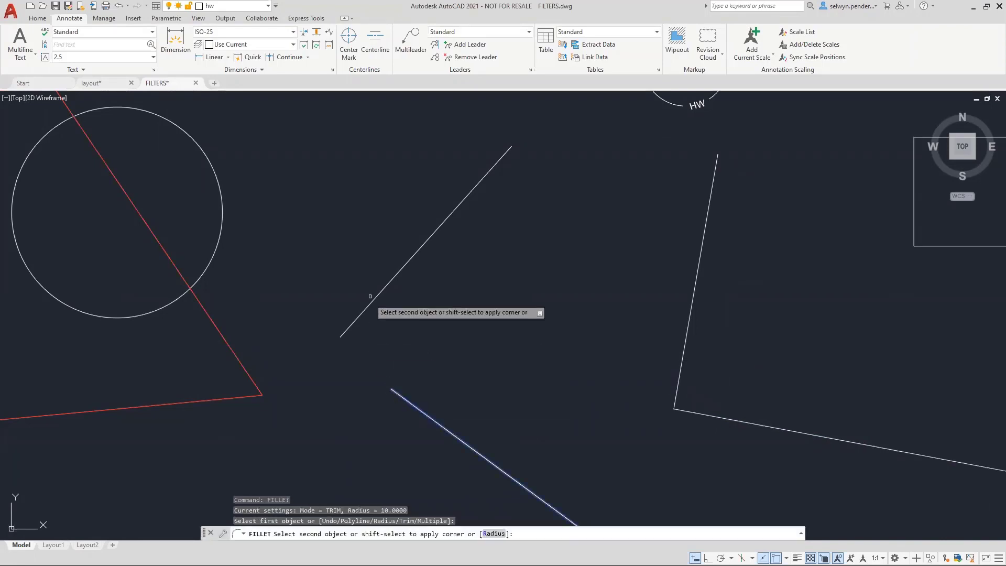
left_click(377, 296)
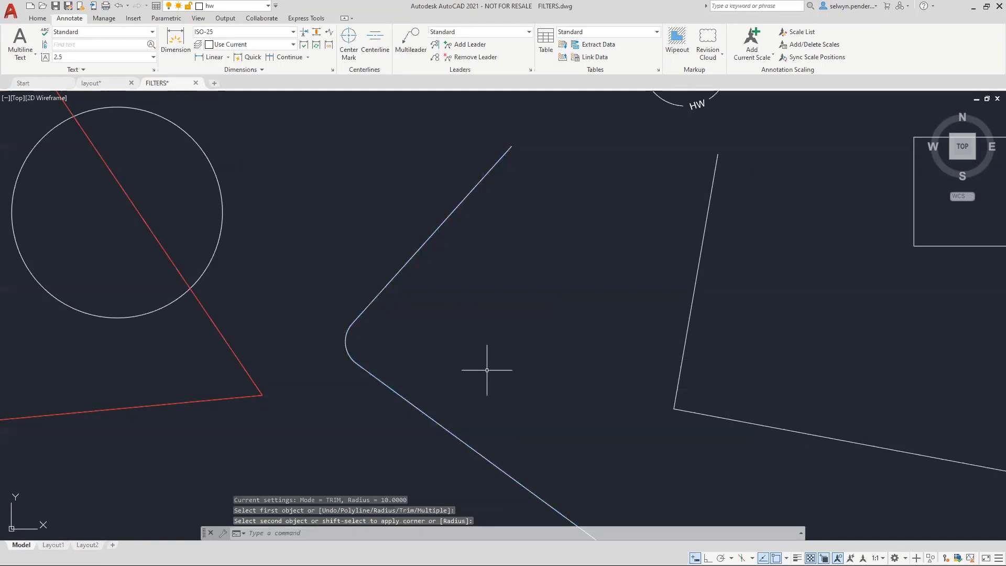
- Extend the two filleted diagonal lines to a sharp corner with Fillet's apply-corner option, picking the lower line first
key("Return")
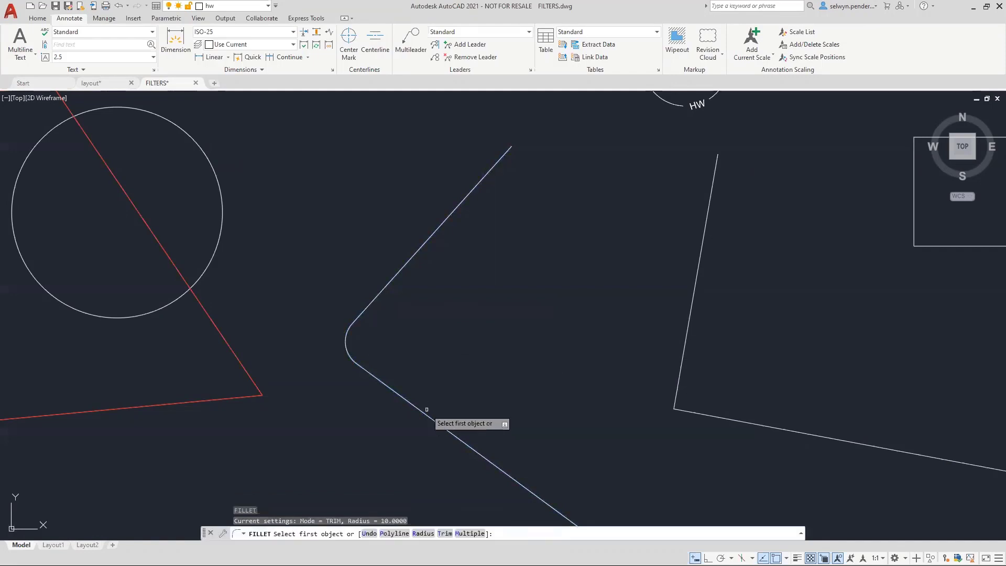
left_click(407, 400)
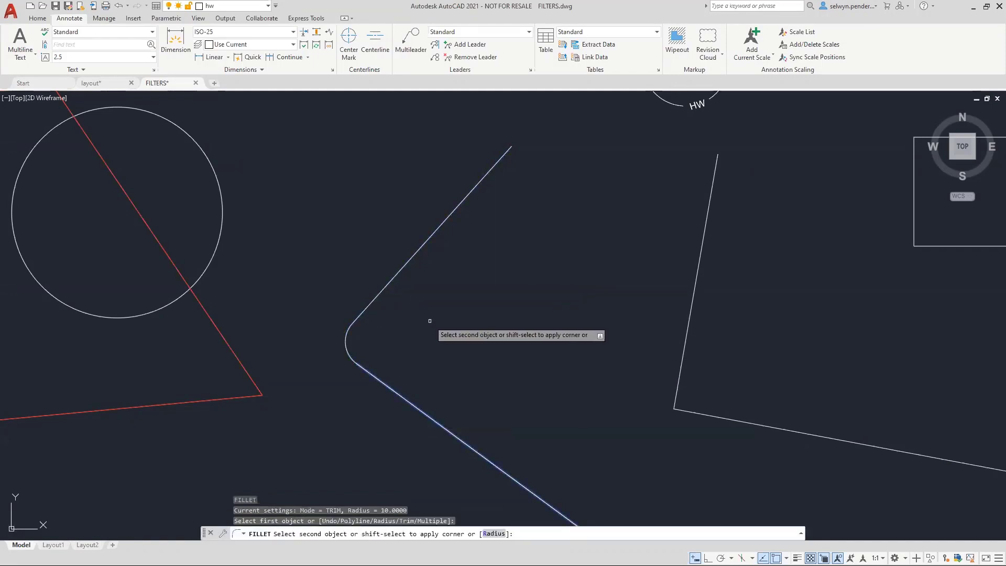
left_click(405, 265, "shift")
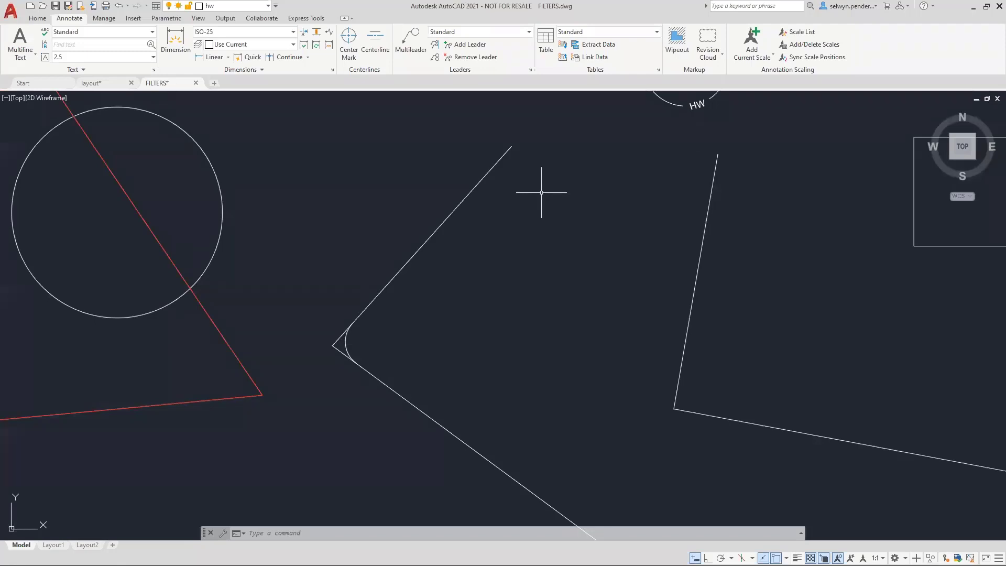
- Restore the erased chamfer line at the corner of the open angle near the square using OOPS
type("OOPs")
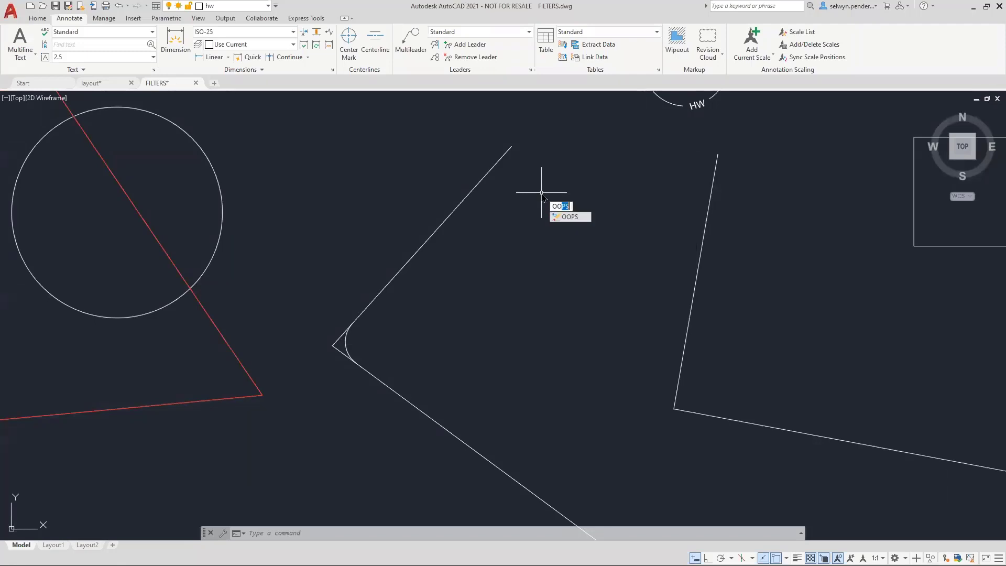
key("Return")
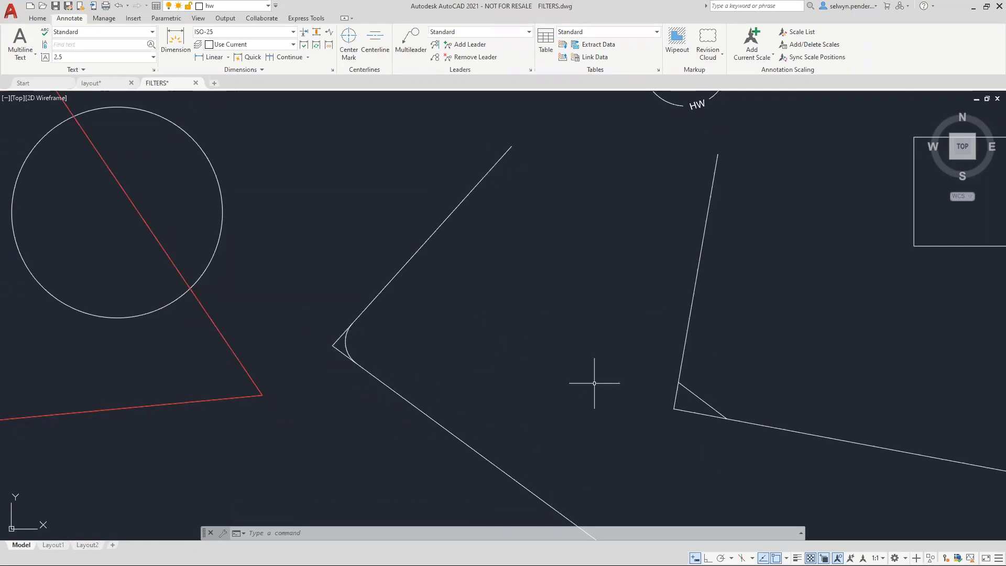
- Erase the fillet arc at the corner of the middle angle and bring it back with OOPS
left_click(341, 341)
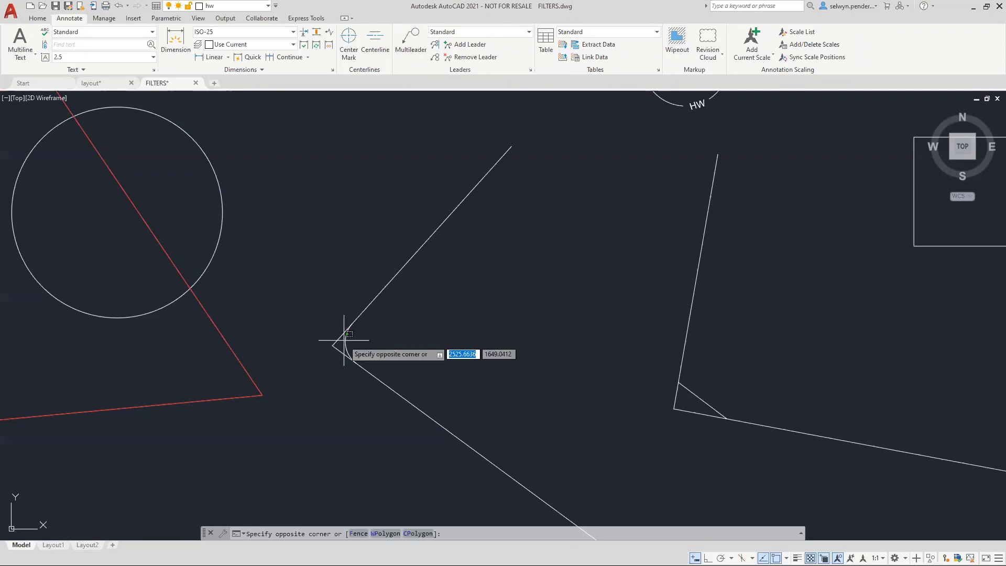
left_click(342, 342)
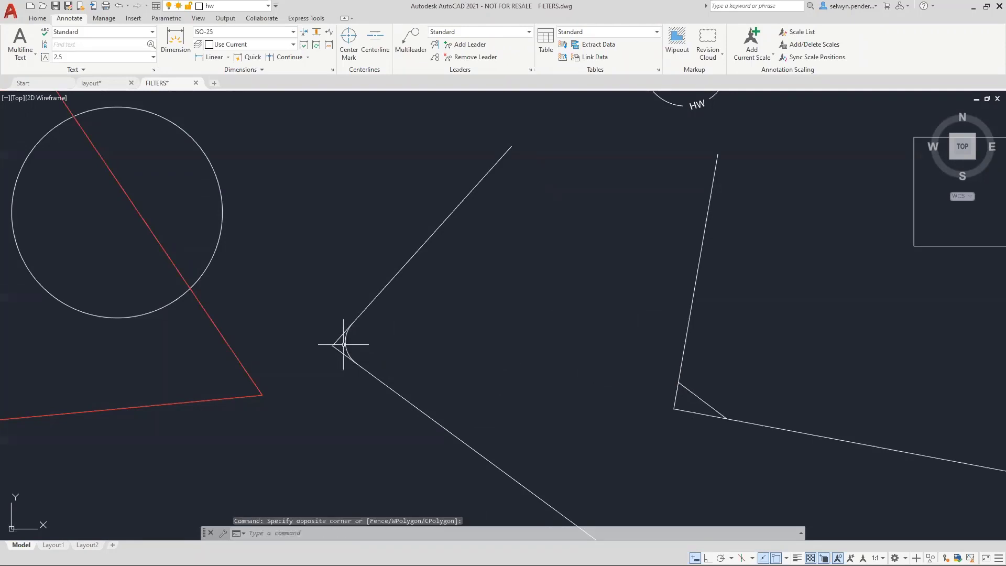
left_click(343, 342)
key("Delete")
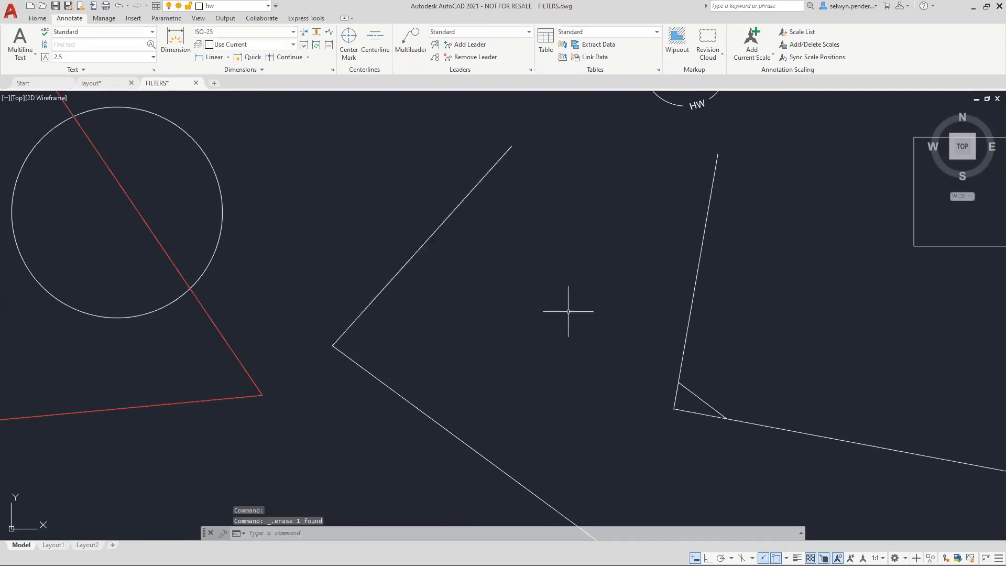
key("Return")
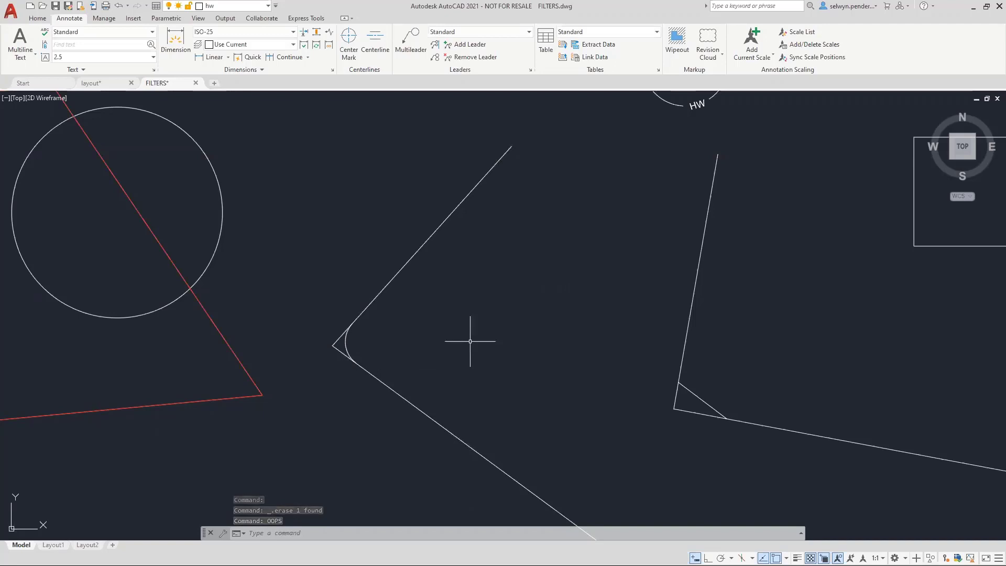
scroll(471, 342, "down", 4)
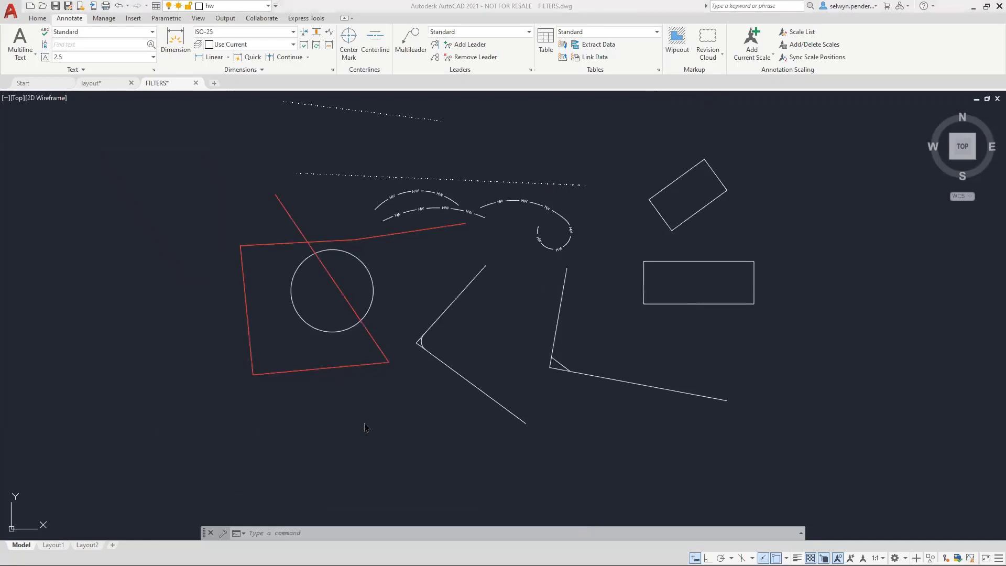
left_click(326, 422)
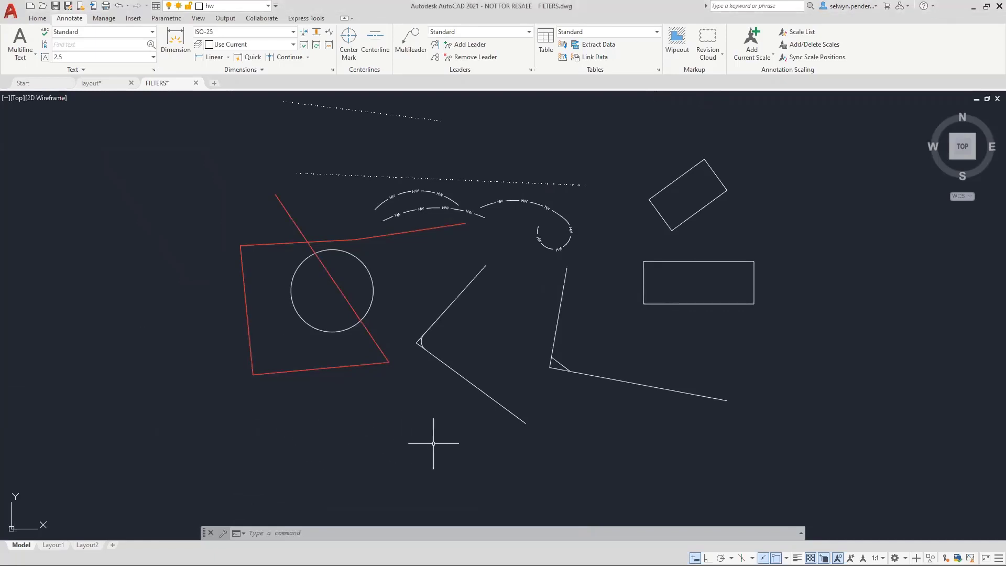
mouse_move(224, 422)
middle_mouse_down()
mouse_move(117, 288)
mouse_move(220, 231)
middle_mouse_up()
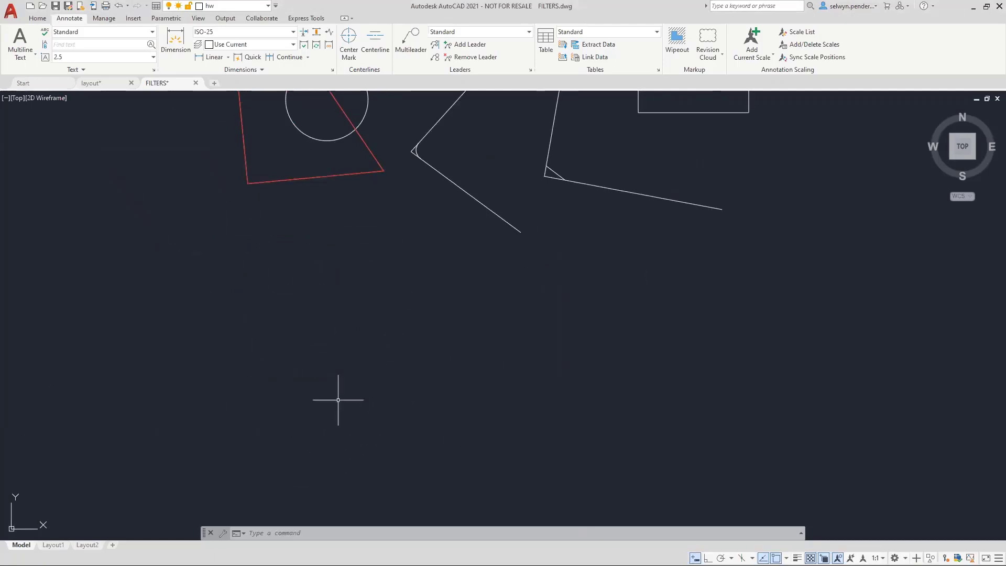
type("l")
key("Return")
left_click(268, 332)
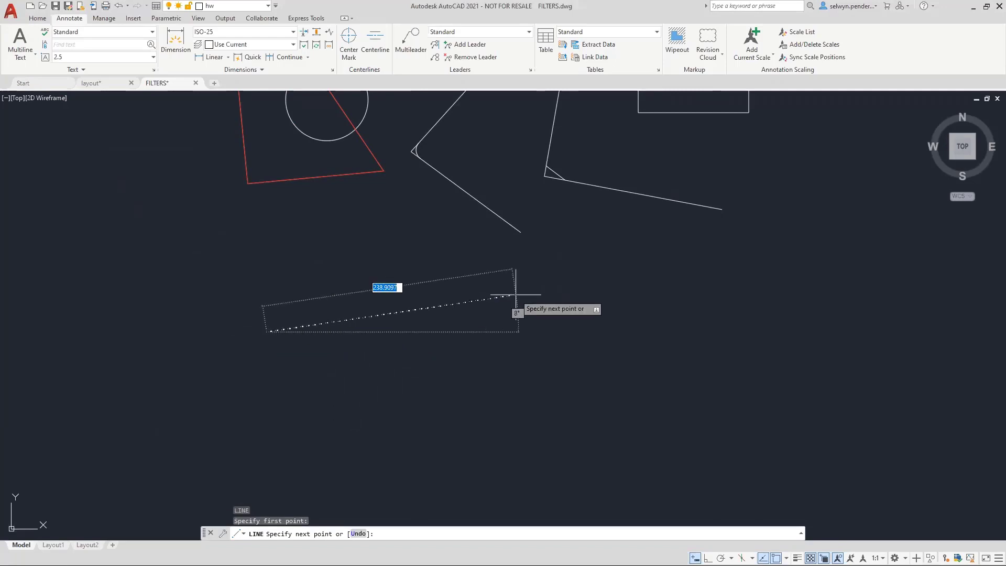
key("Escape")
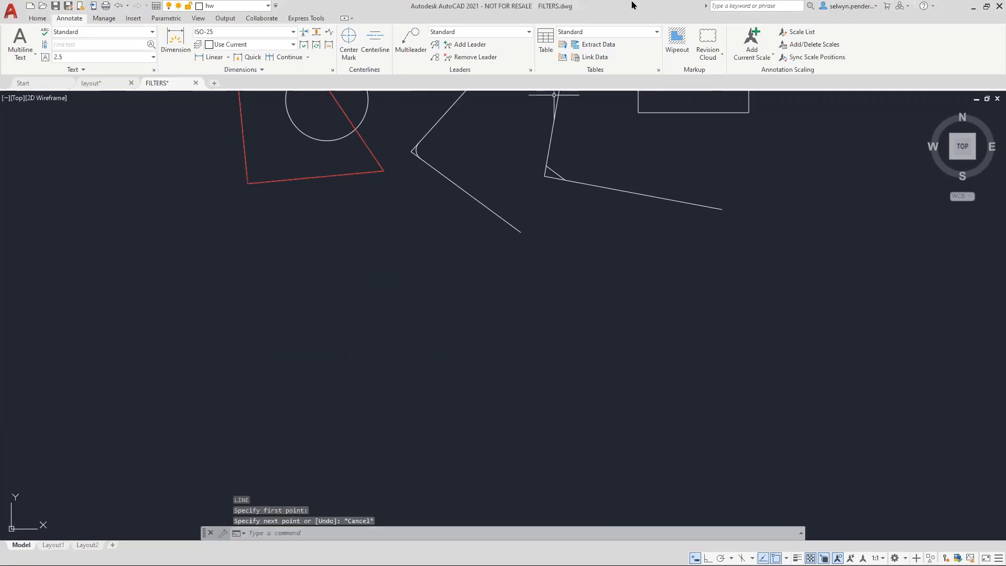
- Set the current linetype to Continuous
left_click(37, 19)
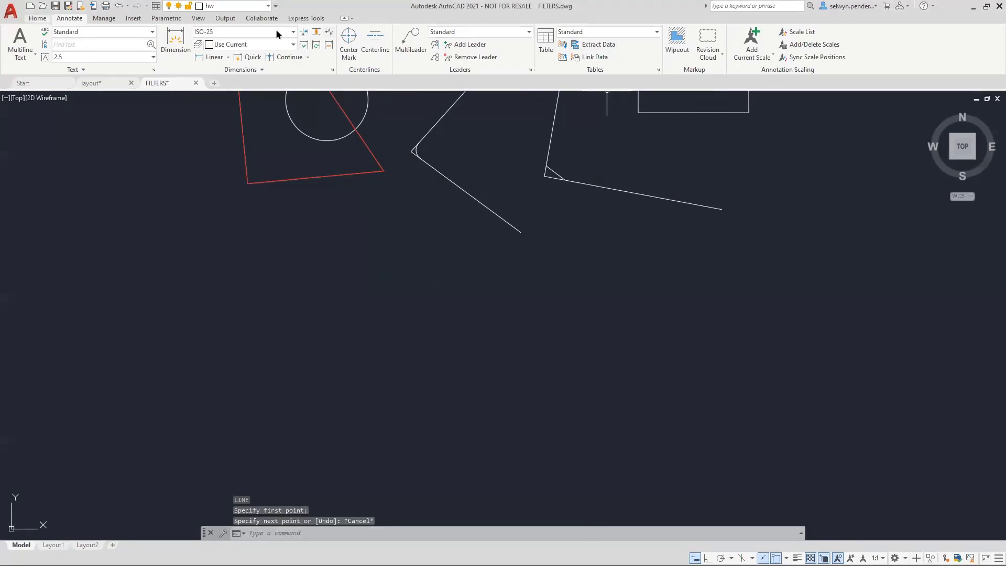
left_click(675, 56)
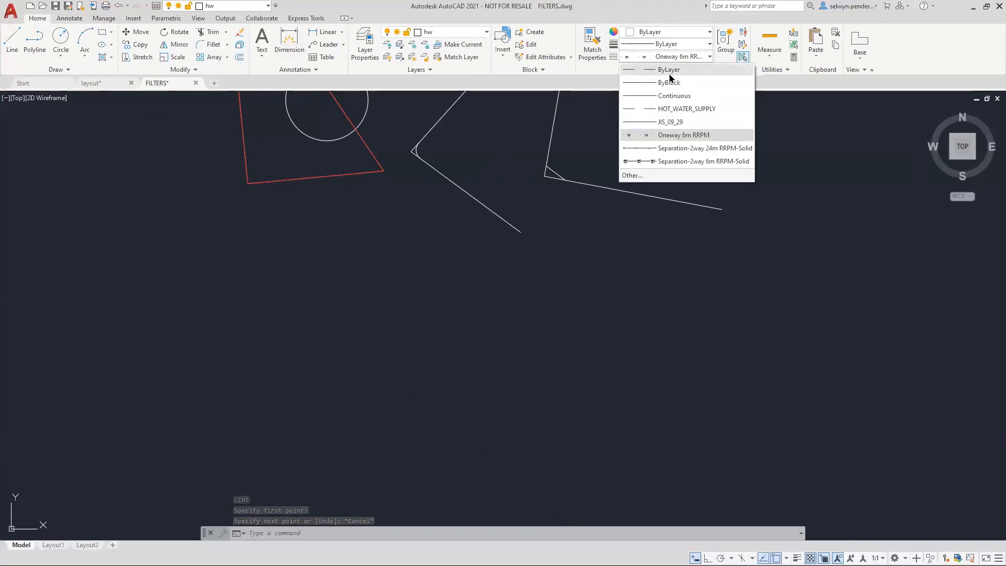
left_click(675, 96)
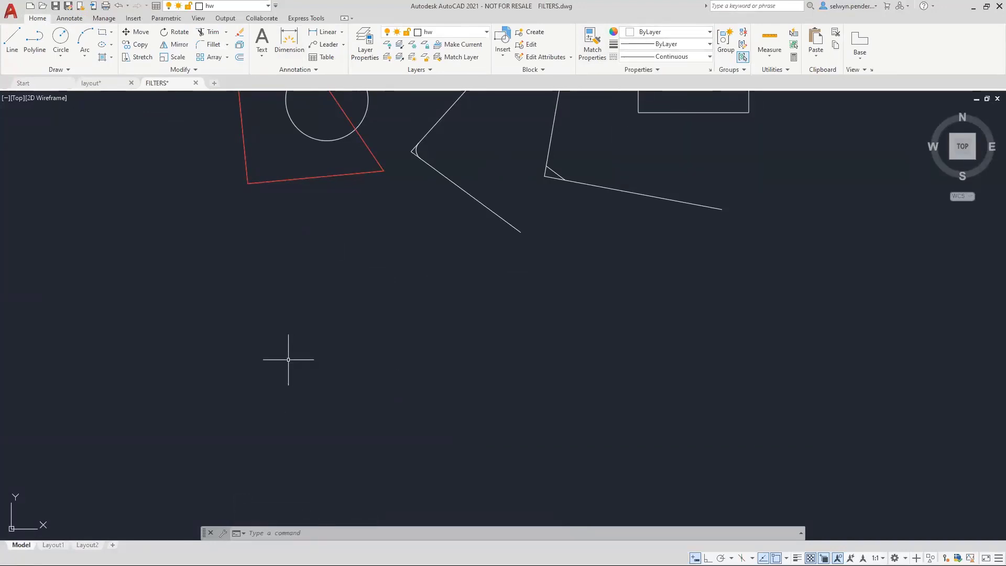
- Draw a two-segment open line in the empty area below the shapes, nearly horizontal and then rising to the right
type("l")
key("Return")
left_click(253, 333)
left_click(596, 346)
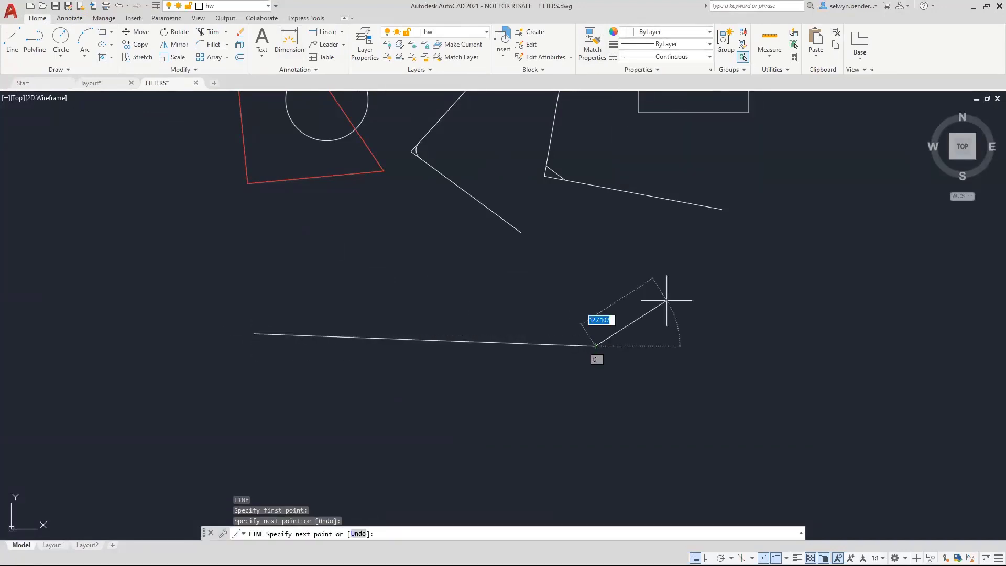
left_click(728, 278)
key("Return")
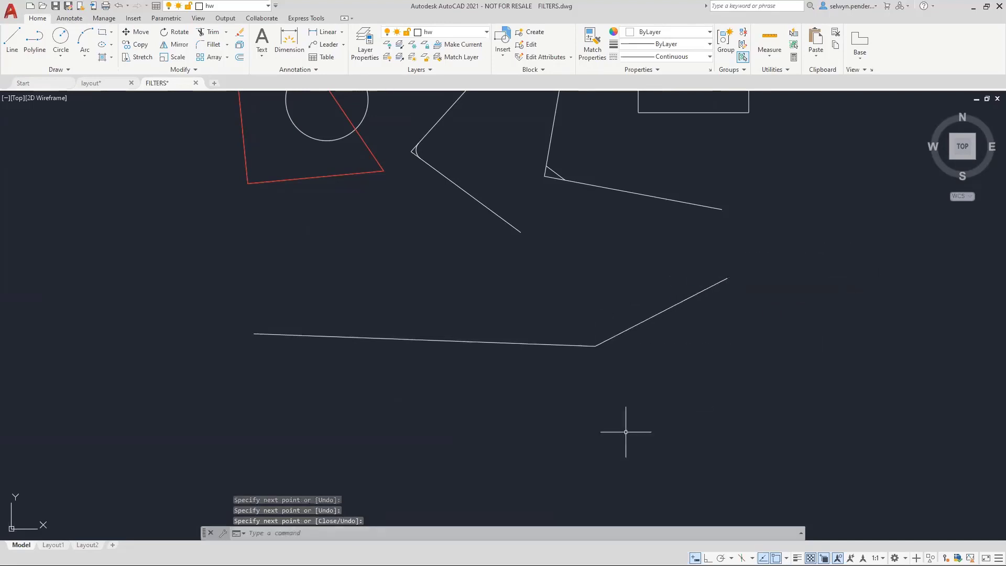
key("Return")
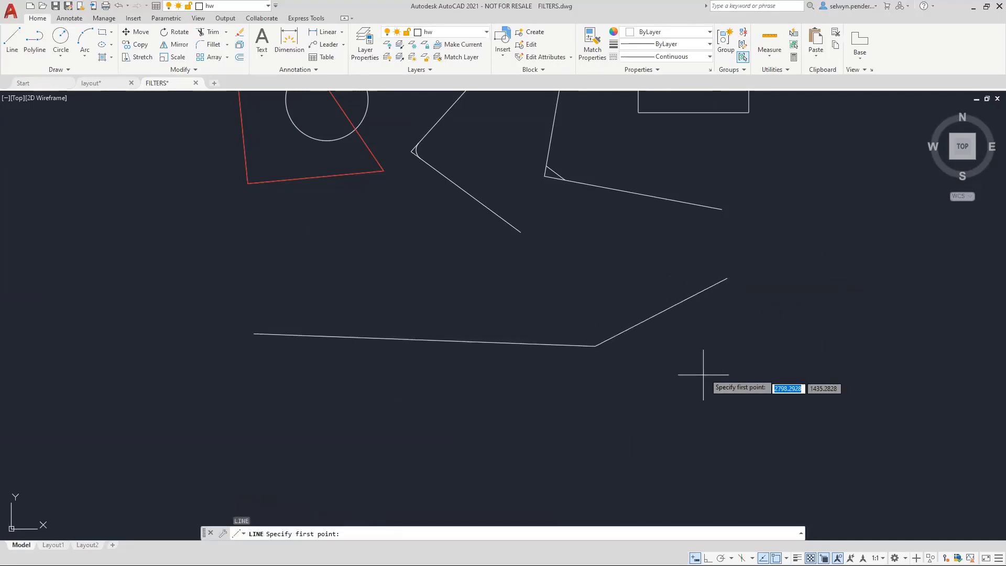
key("Escape")
key("Escape")
key("Escape")
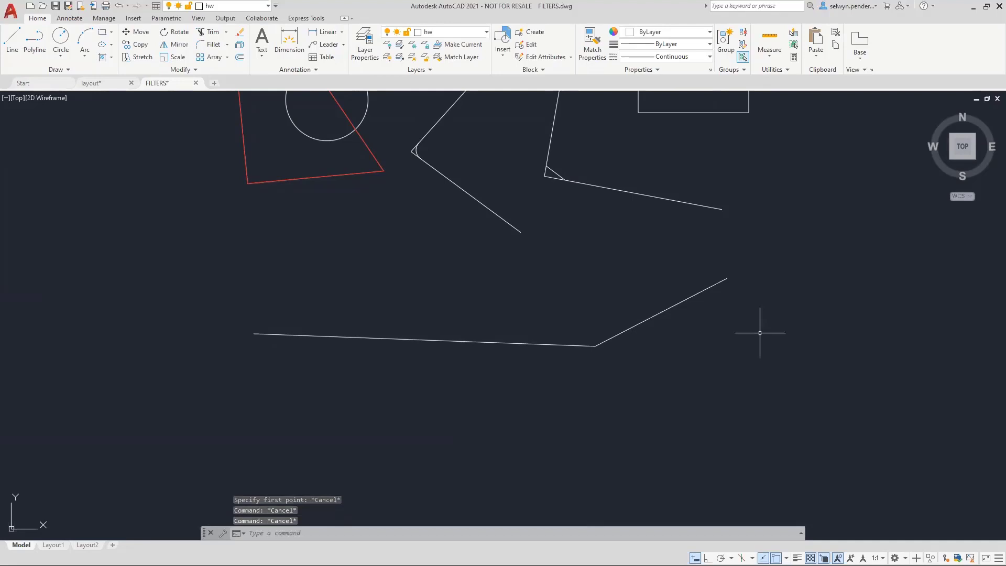
- Set LINE to repeat with the MULTIPLE command and draw a two-segment line below the existing two-segment line
type("mult")
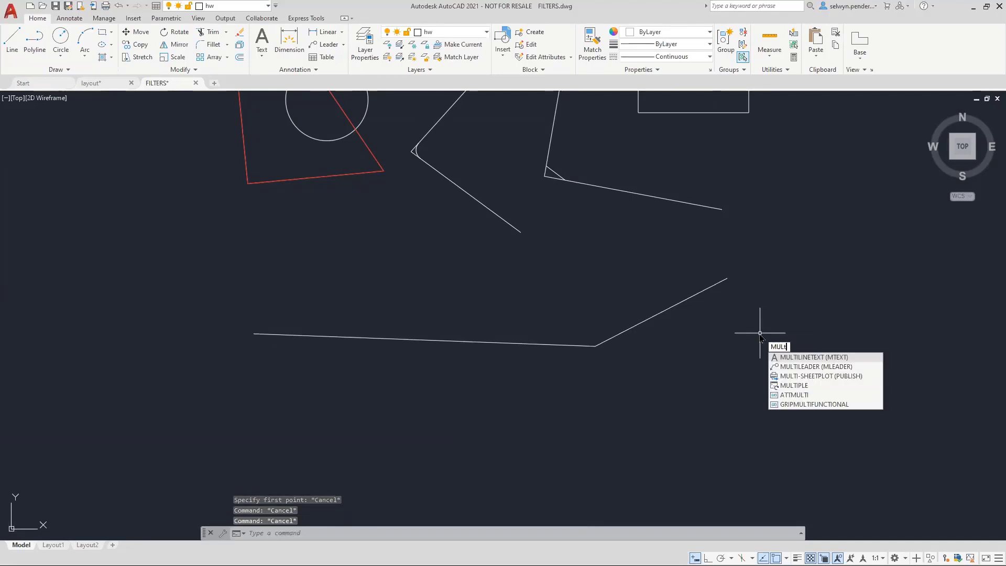
type("iple")
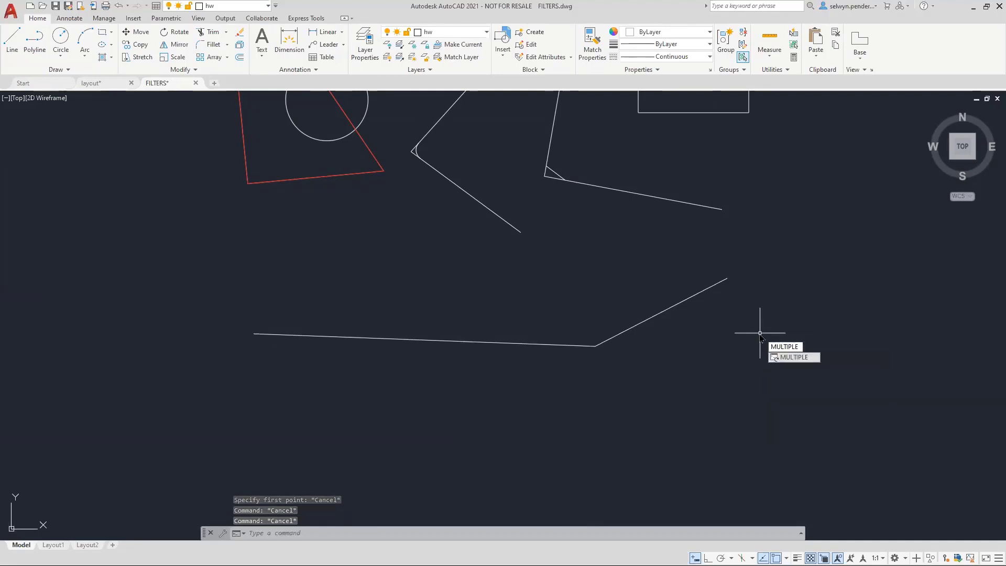
key("Return")
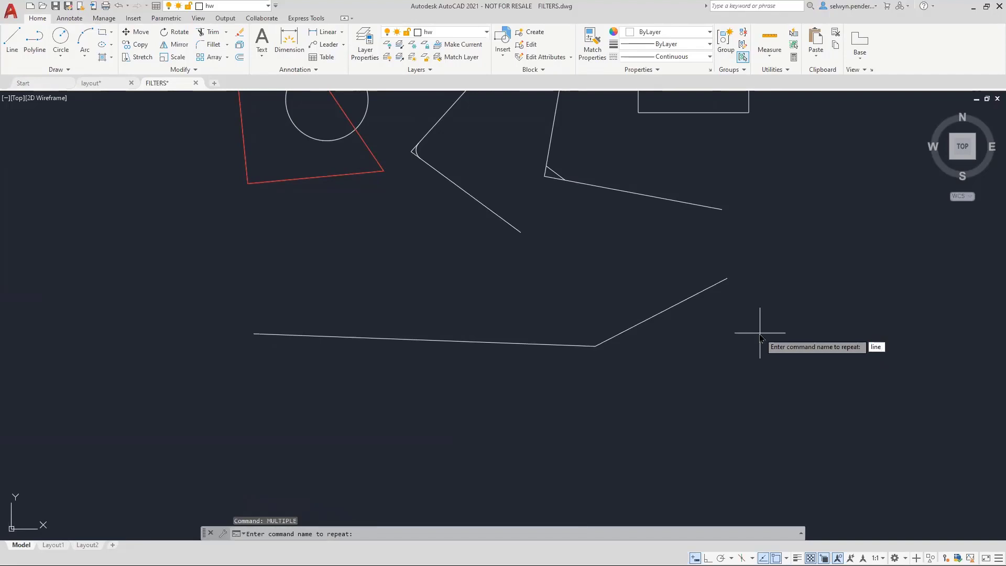
type("line")
key("Return")
left_click(222, 403)
left_click(587, 437)
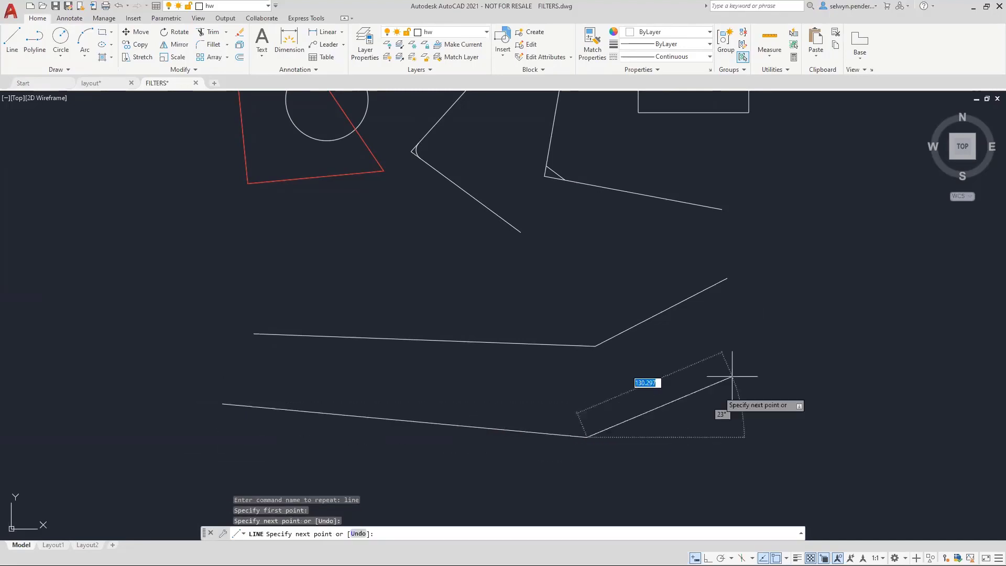
left_click(808, 338)
key("Return")
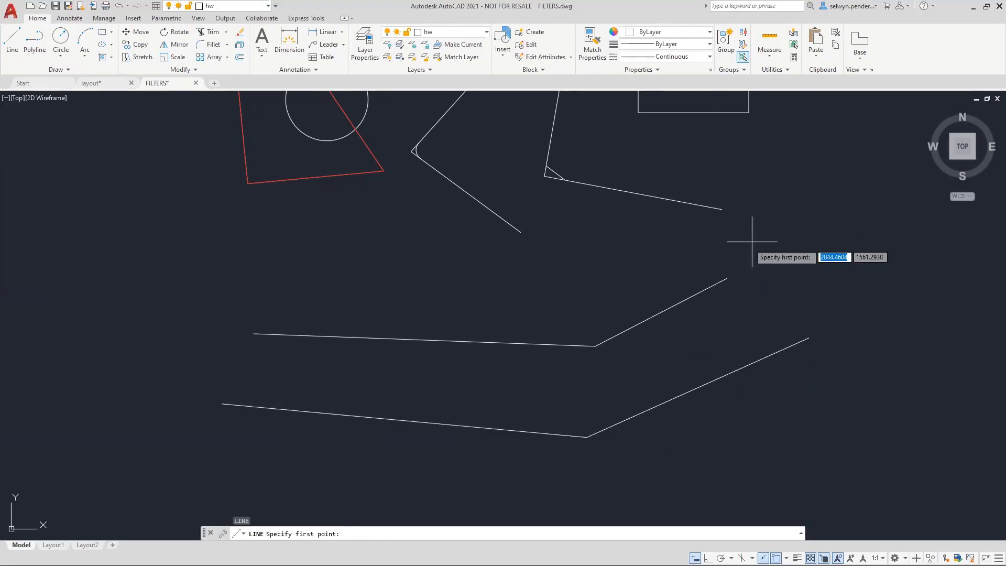
- Draw a five-segment open line above the two-segment lines, looping back over the two angles to near its start
left_click(166, 290)
left_click(354, 274)
left_click(594, 291)
left_click(672, 174)
left_click(438, 199)
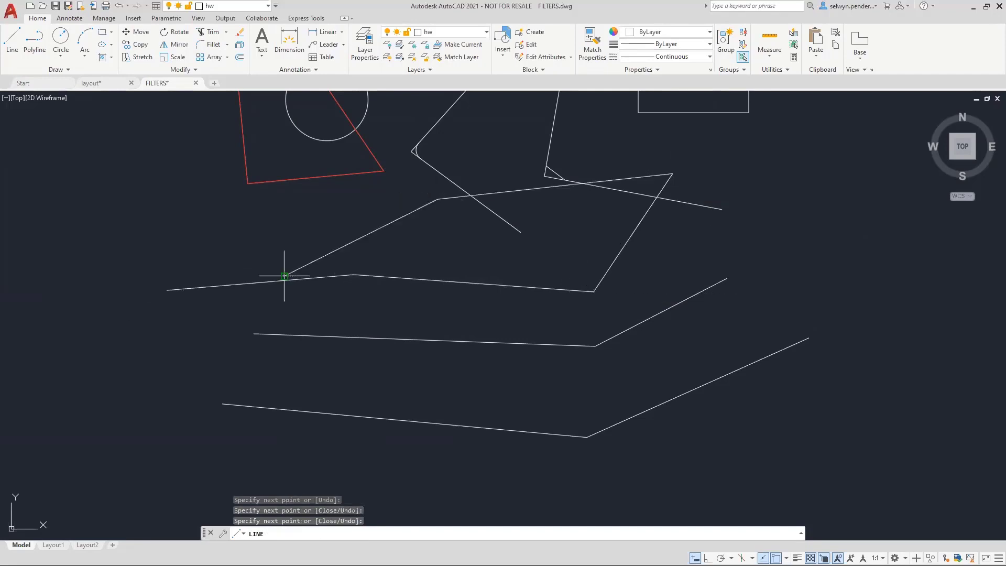
left_click(284, 277)
key("Return")
key("Return")
- Draw a three-segment line descending on the far left and running between the two-segment lines, and end the repeating LINE command
left_click(77, 161)
left_click(121, 362)
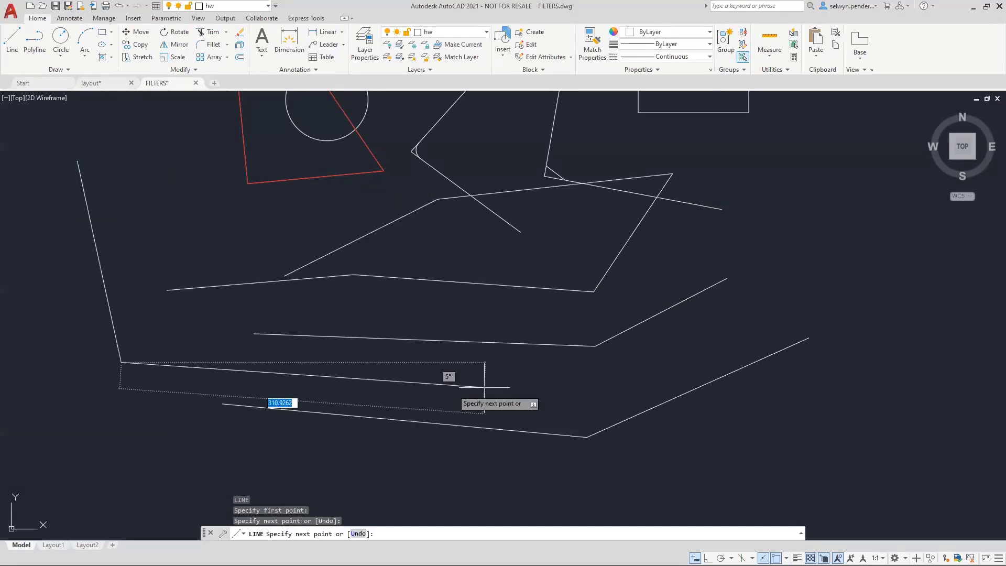
left_click(538, 395)
left_click(718, 336)
key("Return")
key("Return")
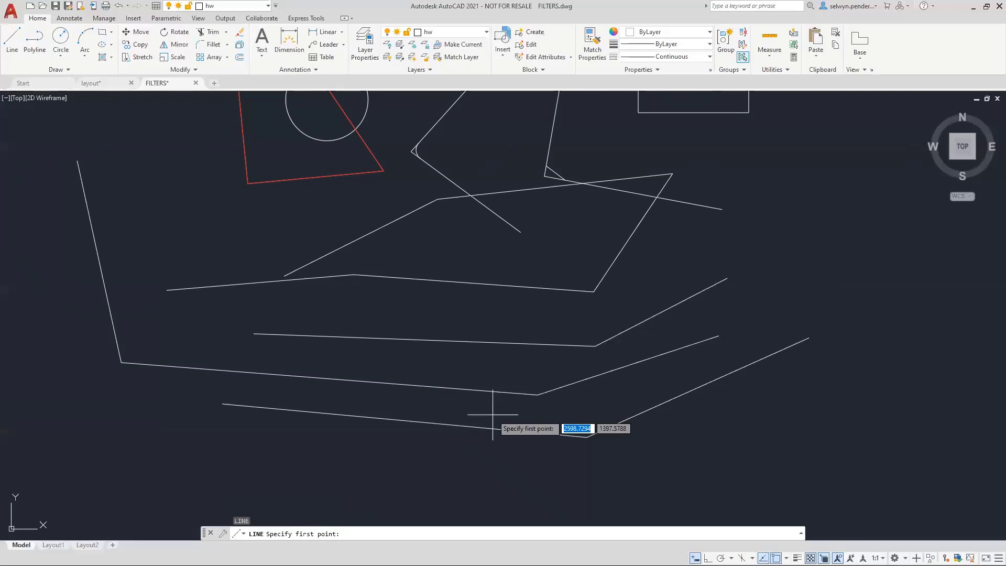
key("Escape")
key("Escape")
key("Escape")
type("mu")
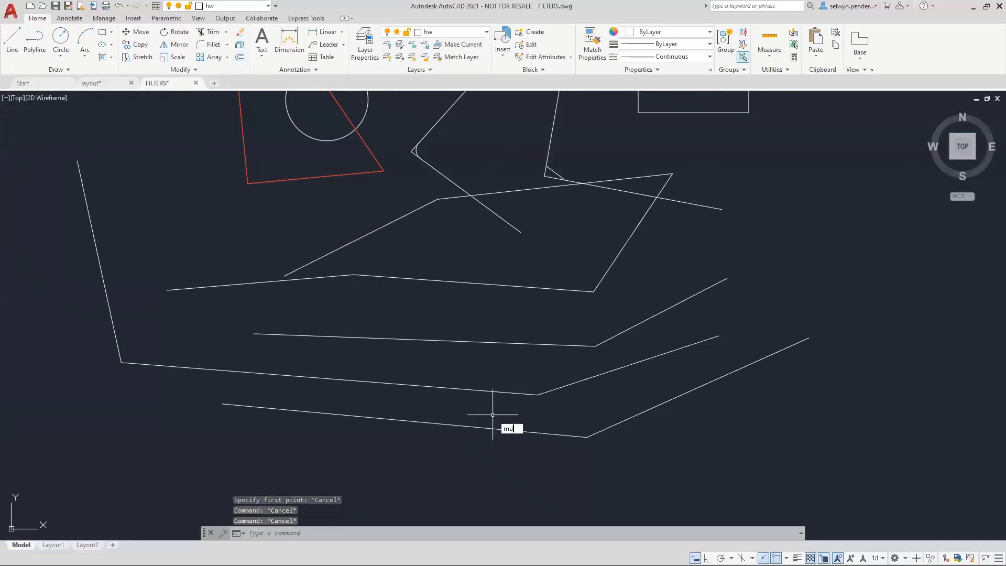
type("ltpile")
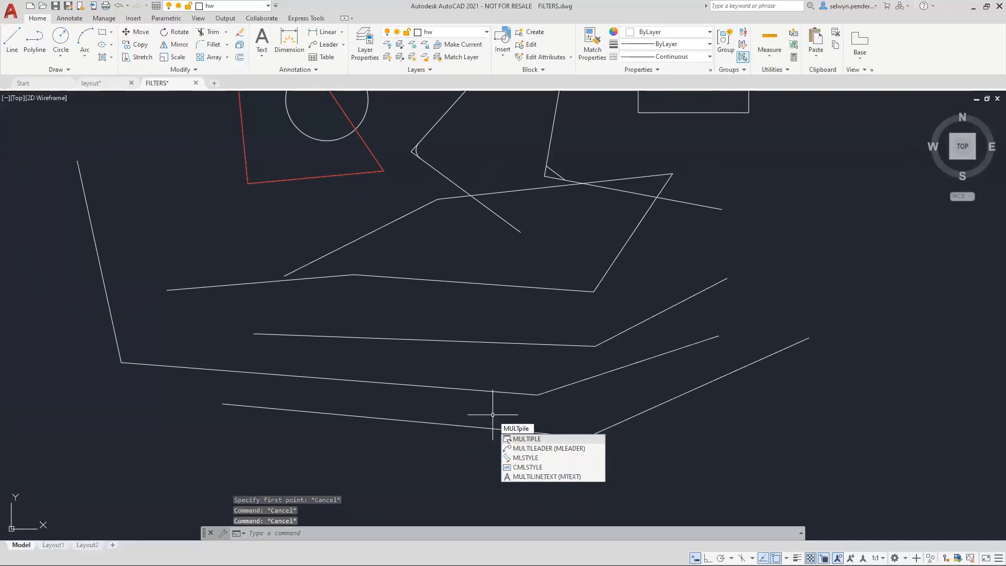
key("Return")
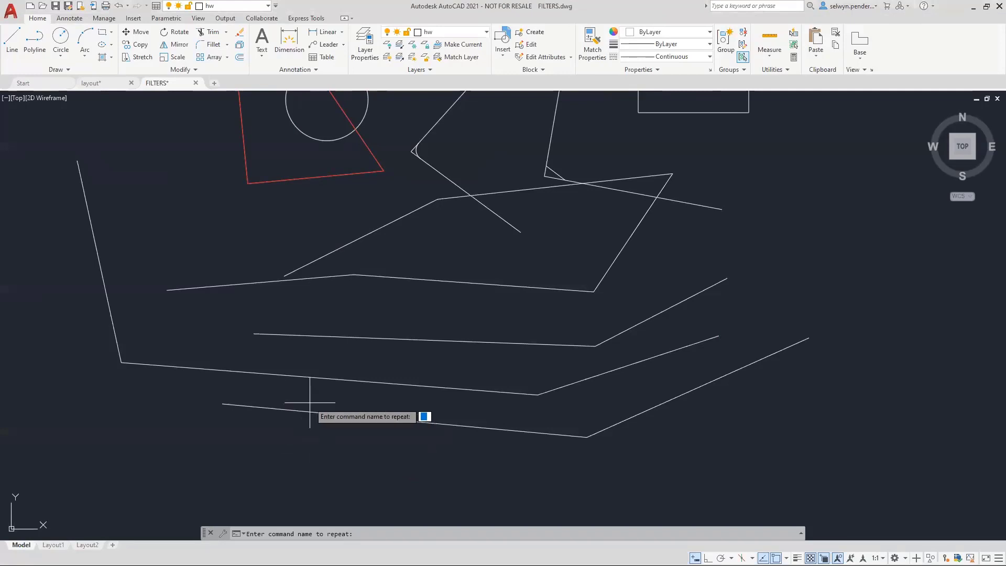
key("Escape")
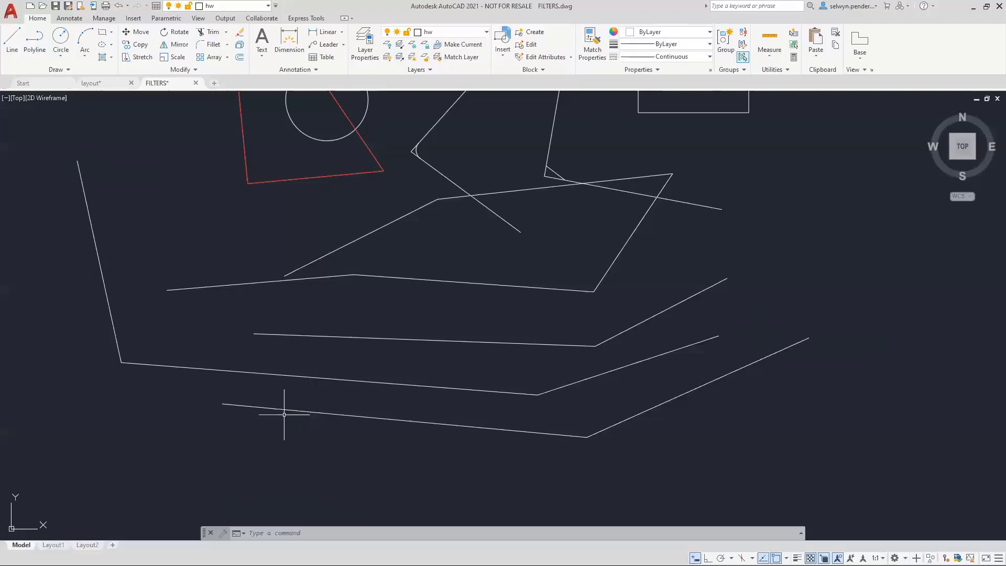
- Measure the width and height of the horizontal rectangle with Quick Measure
middle_click_drag(202, 229, 160, 386)
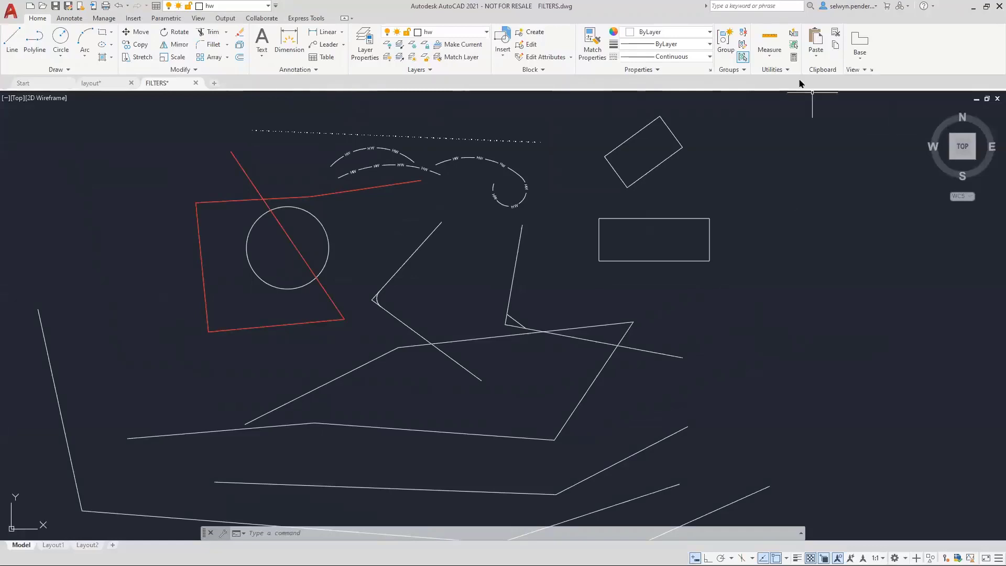
left_click(770, 42)
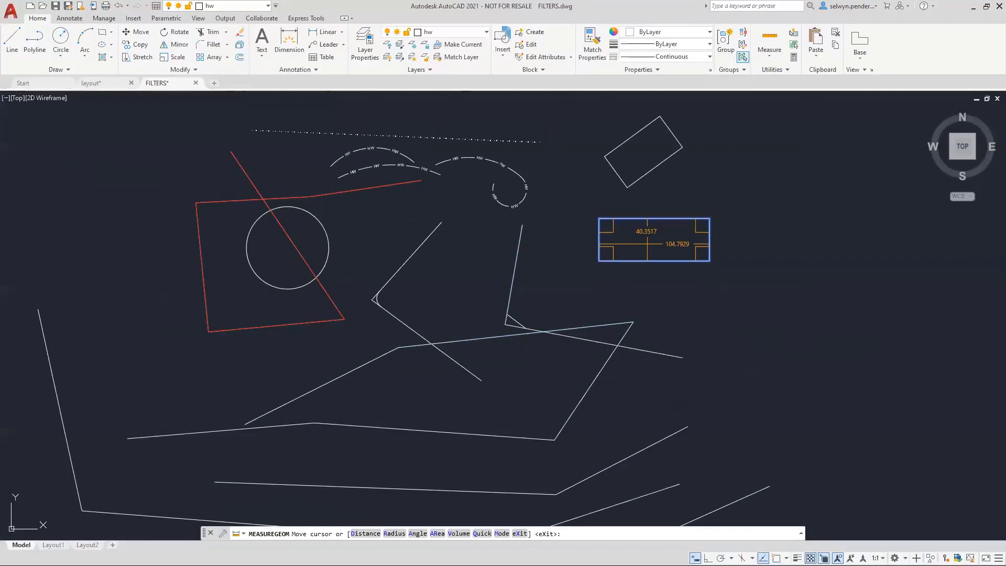
scroll(648, 240, "up", 6)
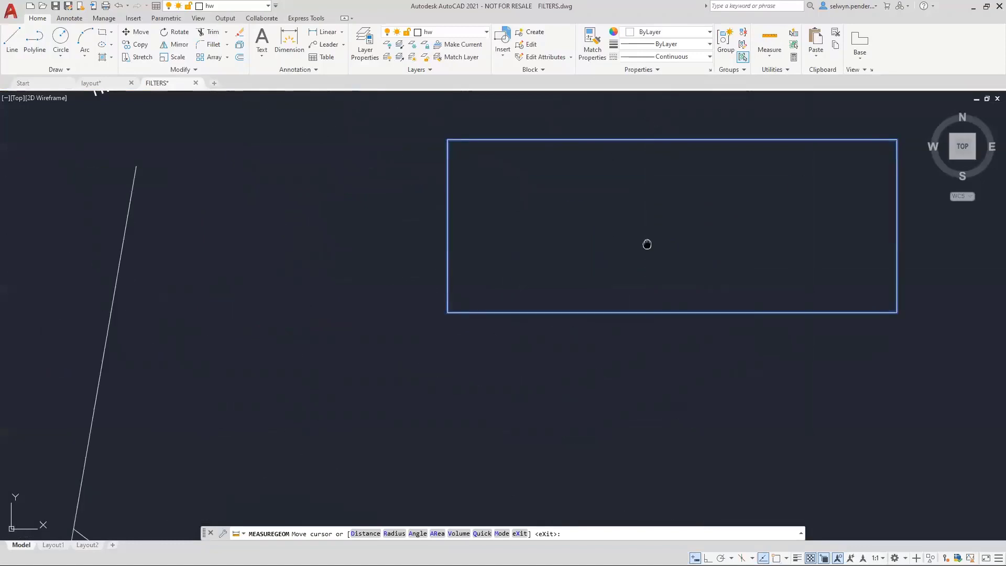
middle_click_drag(646, 243, 472, 276)
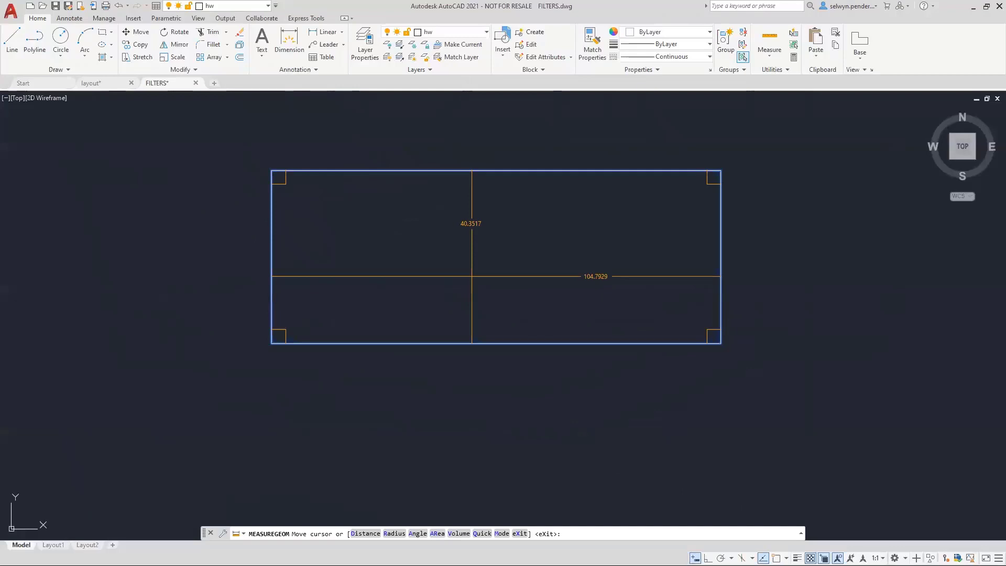
key("Escape")
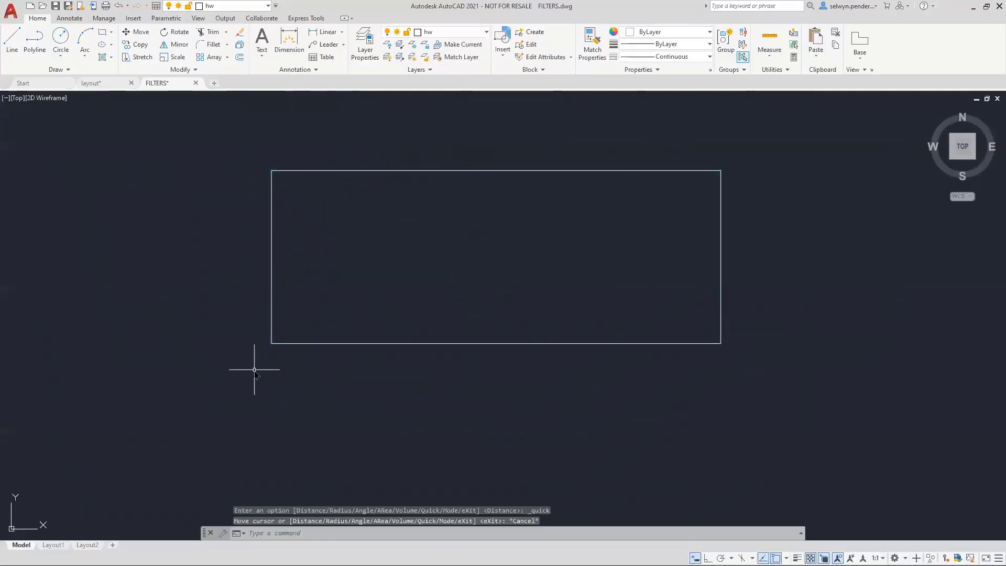
- Set MEASURE to repeat with the MULTIPLE command, measure off the horizontal rectangle using its lower edge as segment length, and end the repetition
type("MULTIPLE")
key("Return")
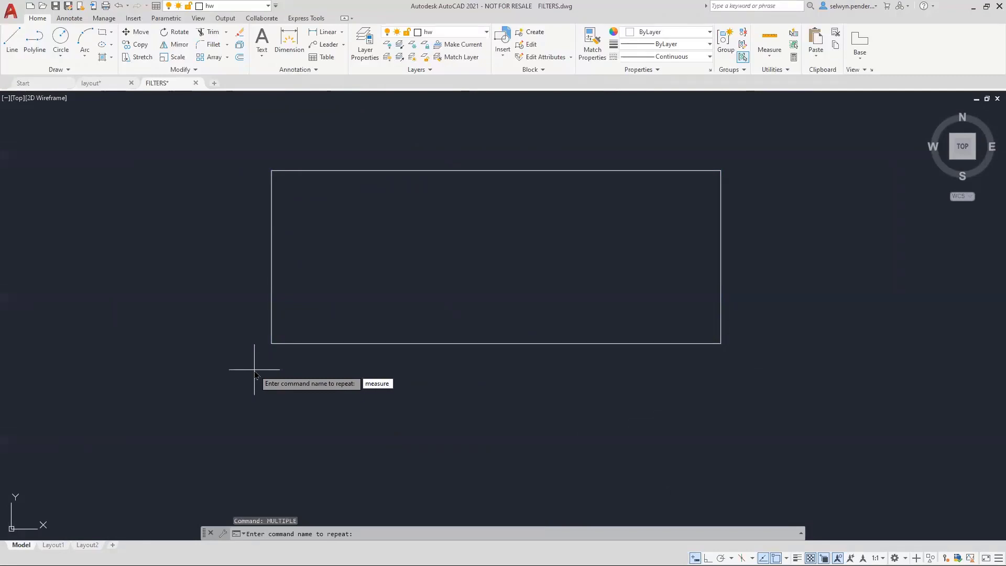
key("Return")
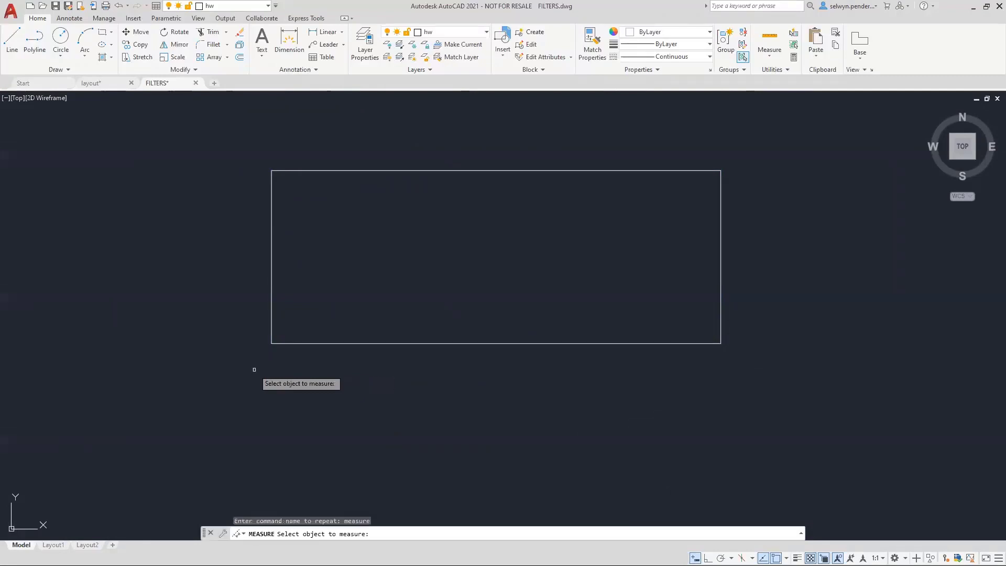
left_click(277, 343)
left_click(273, 343)
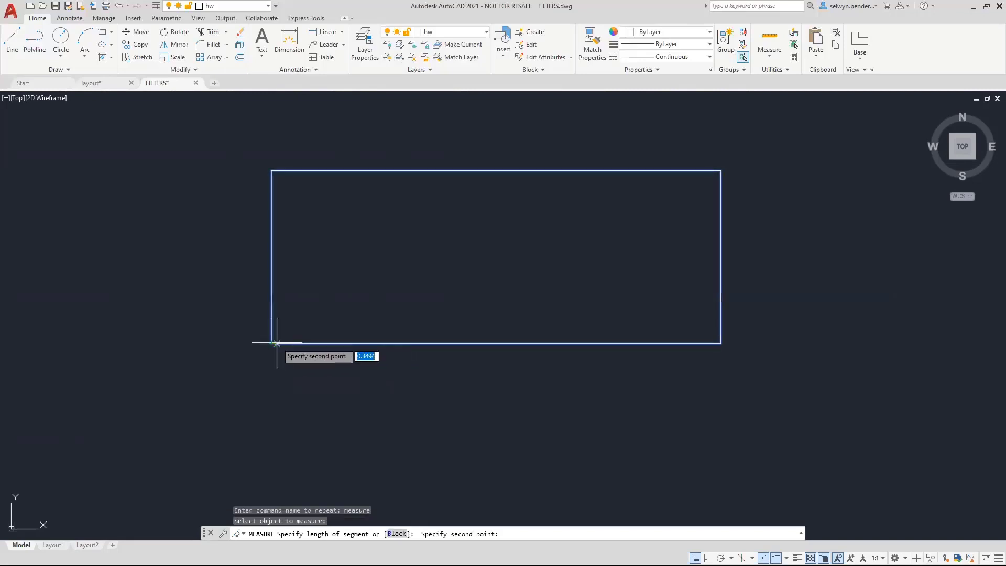
left_click(719, 340)
key("Return")
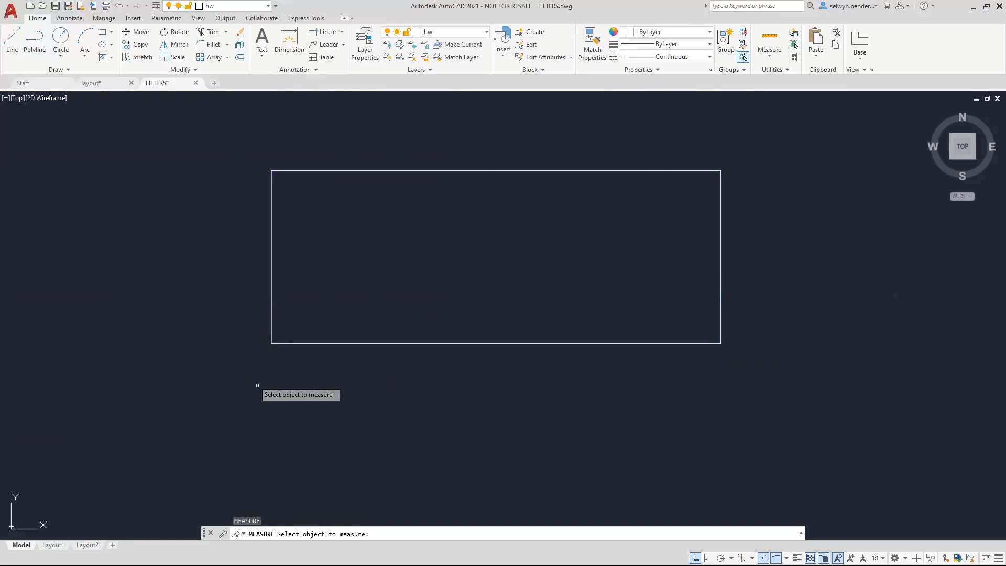
scroll(268, 404, "down", 2)
middle_click_drag(268, 404, 539, 268)
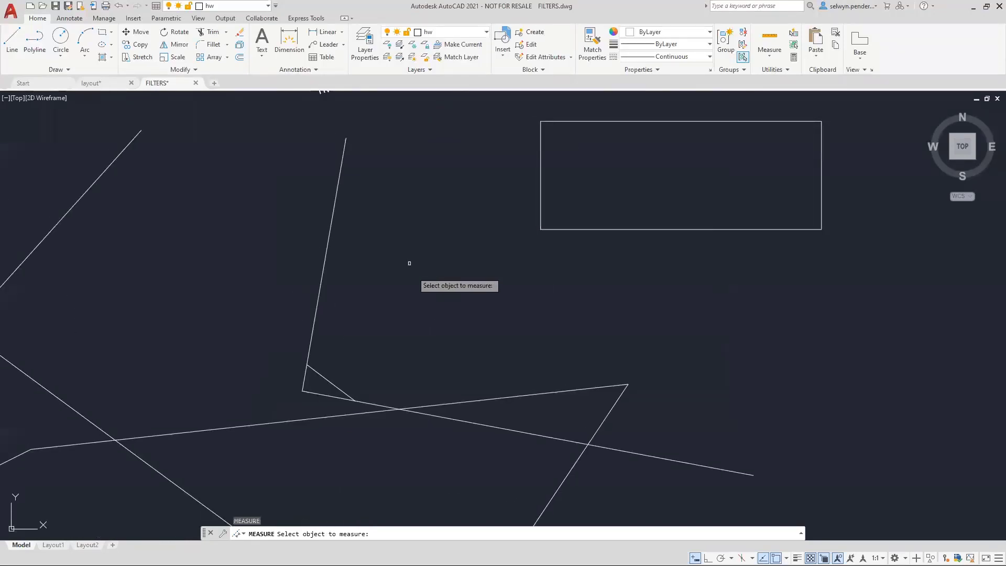
key("Escape")
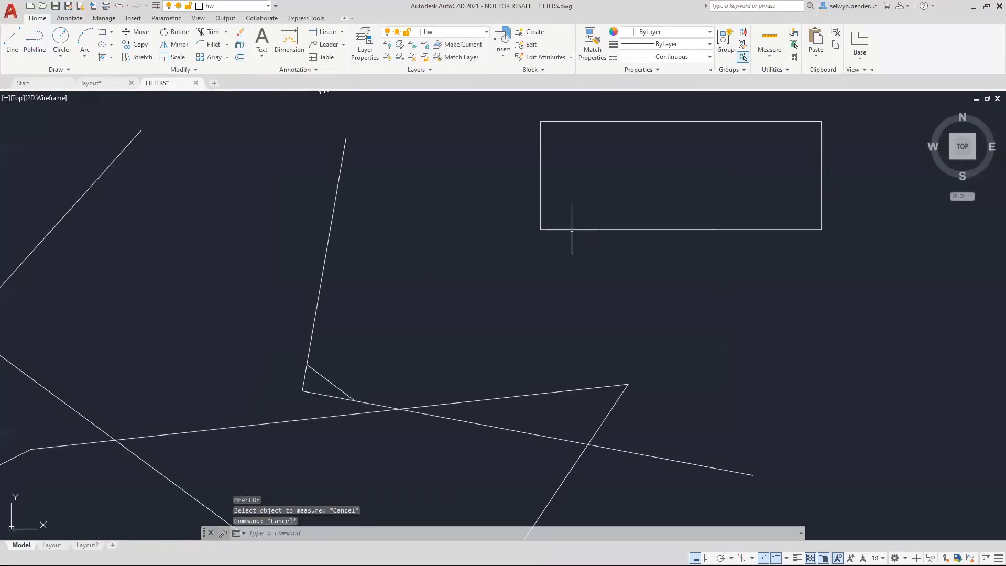
- Align the rotated rectangle's lower edge with the horizontal rectangle's upper edge from its left corner, without scaling to the alignment points
mouse_move(570, 218)
middle_mouse_down()
mouse_move(397, 418)
mouse_move(365, 408)
middle_mouse_up()
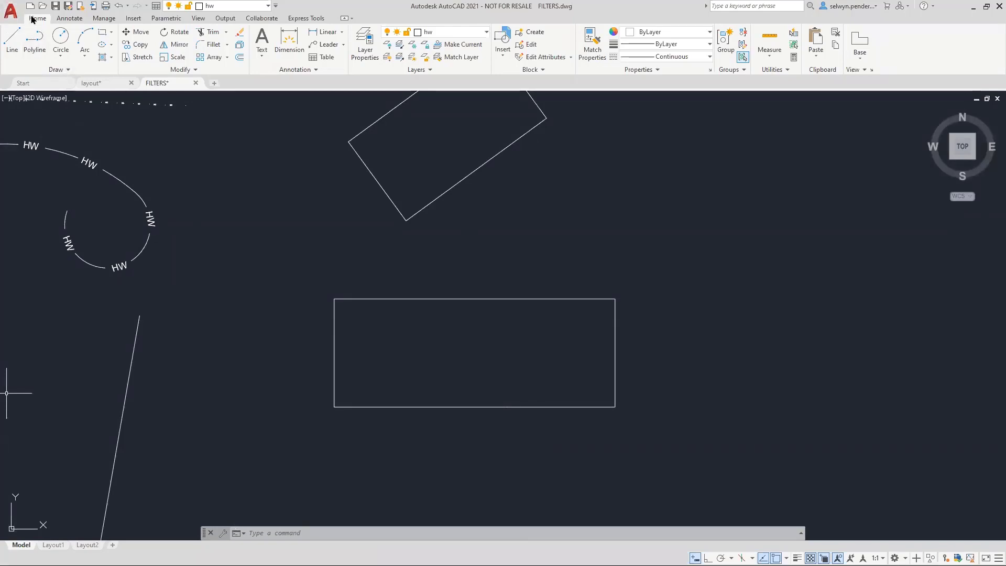
left_click(180, 71)
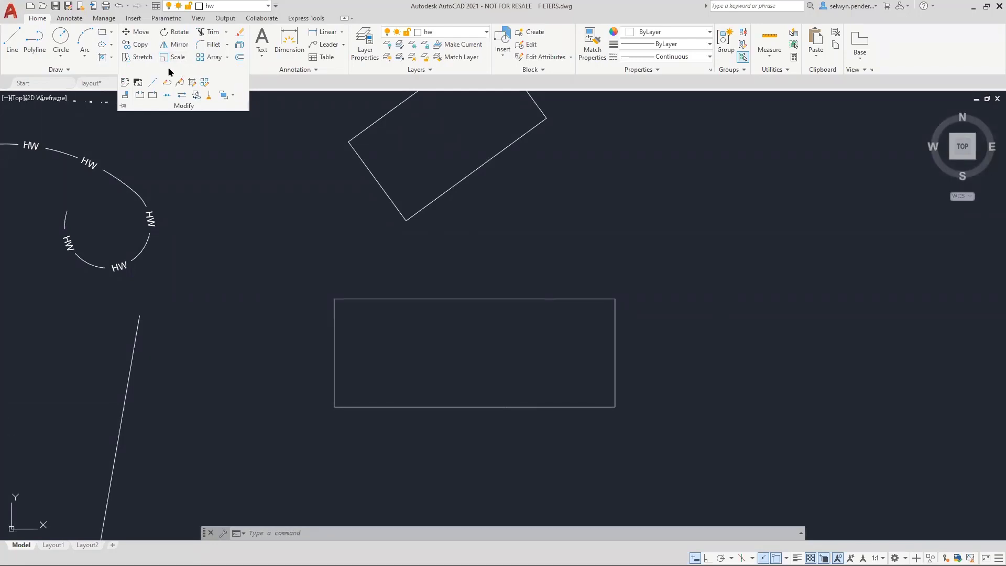
left_click(126, 96)
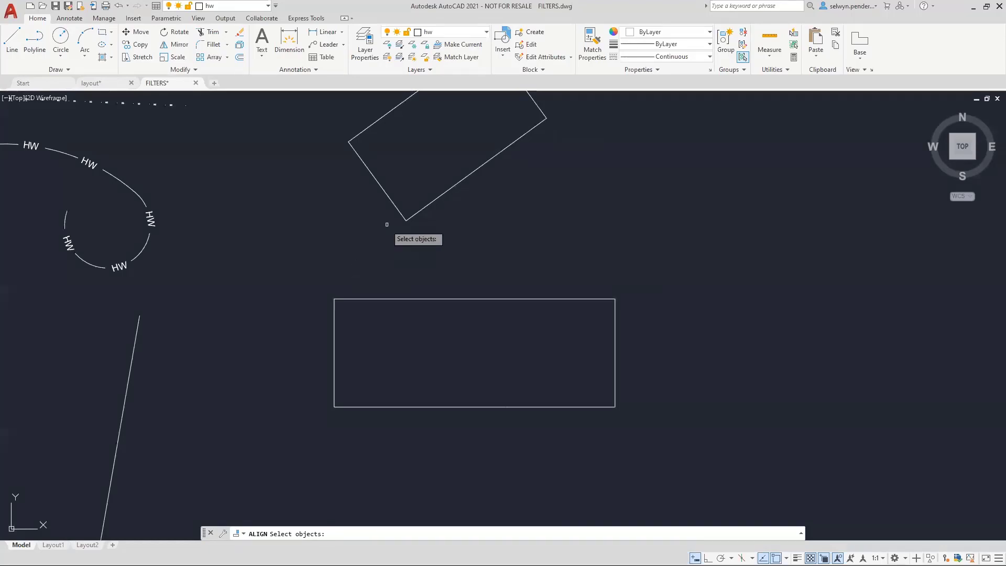
left_click(409, 218)
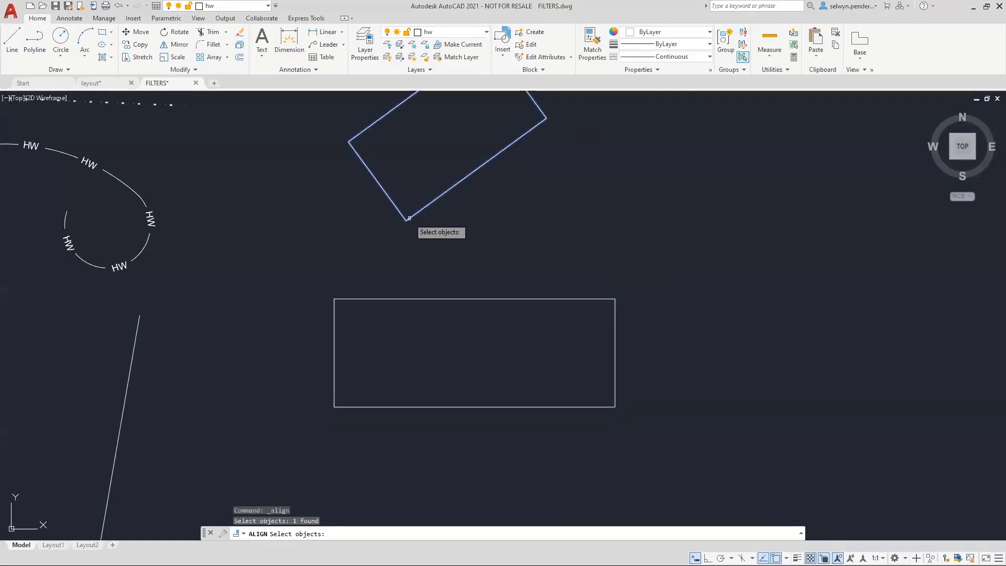
key("Return")
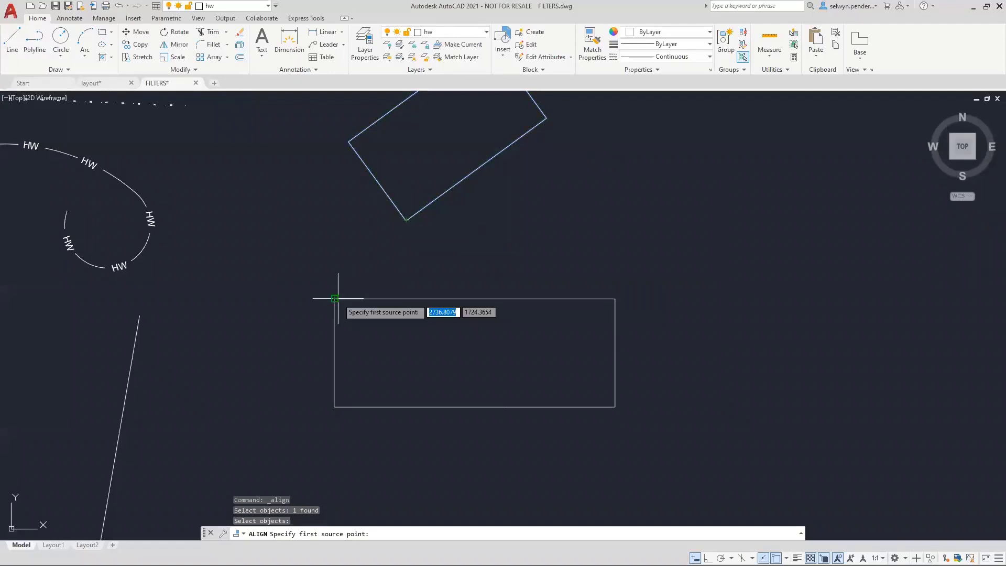
left_click(406, 220)
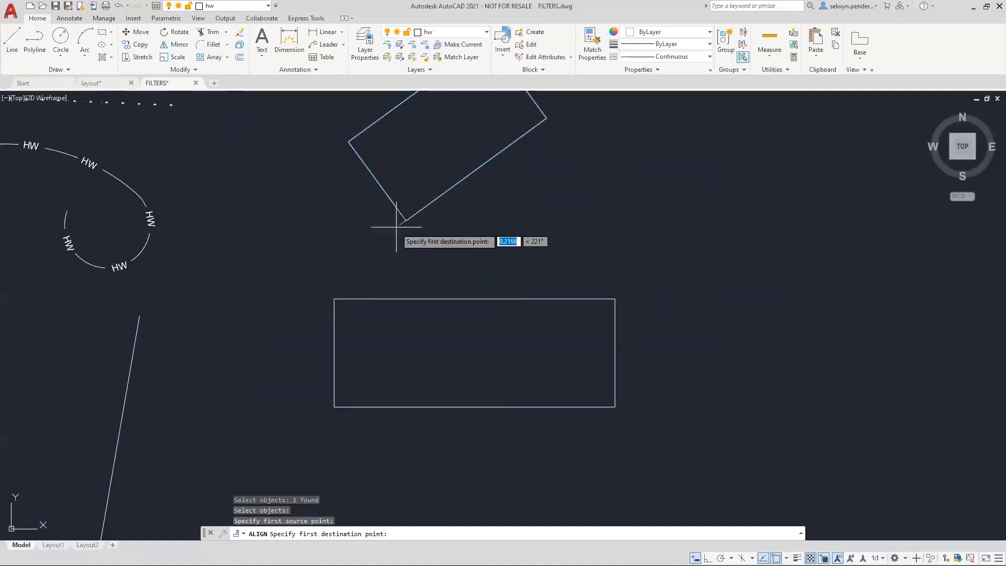
left_click(334, 299)
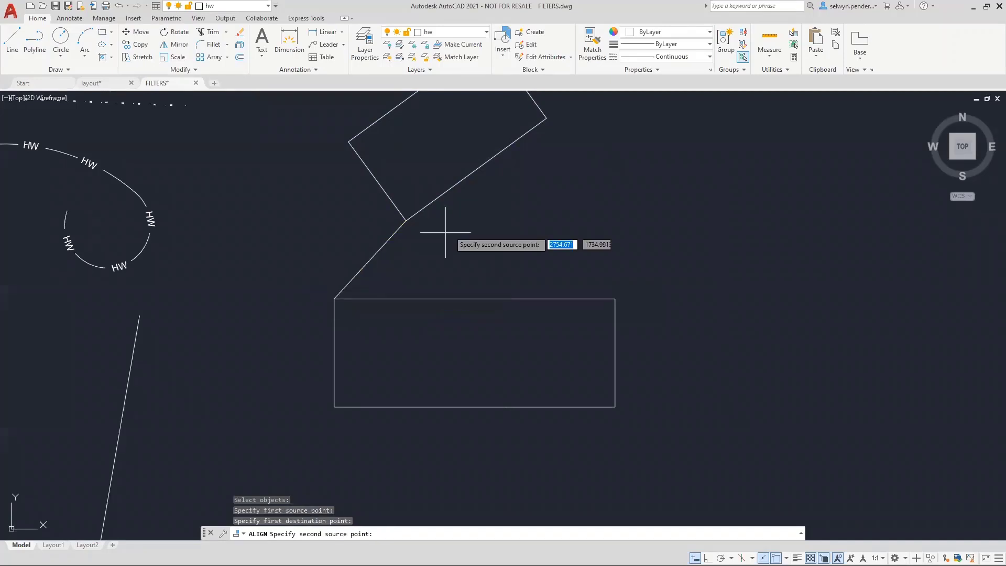
left_click(547, 118)
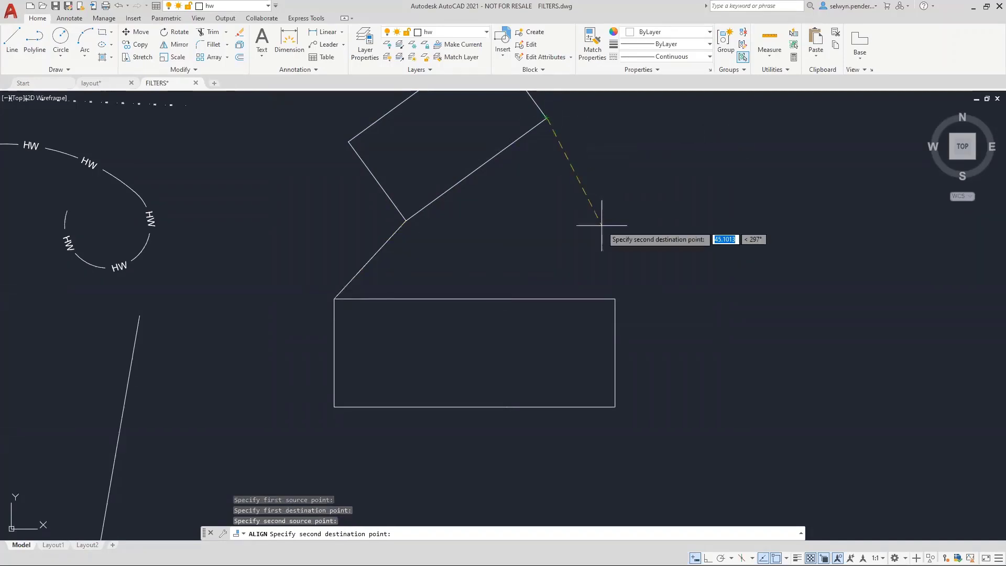
left_click(614, 298)
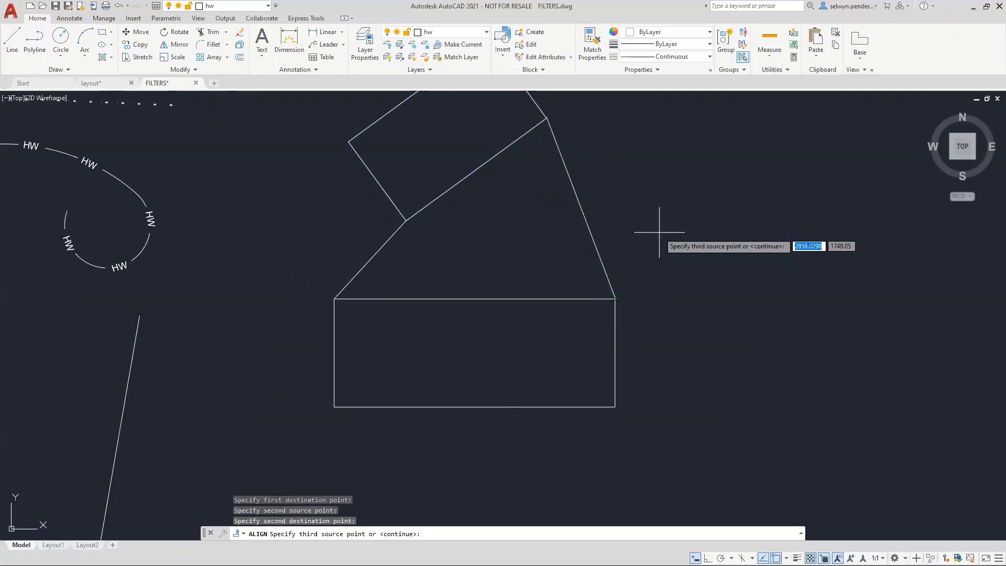
key("Return")
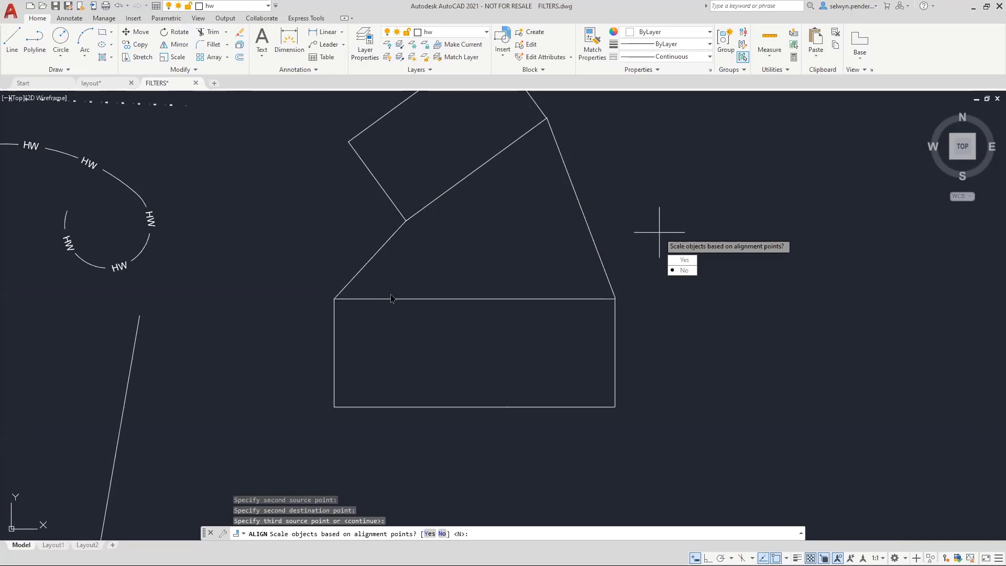
left_click(691, 271)
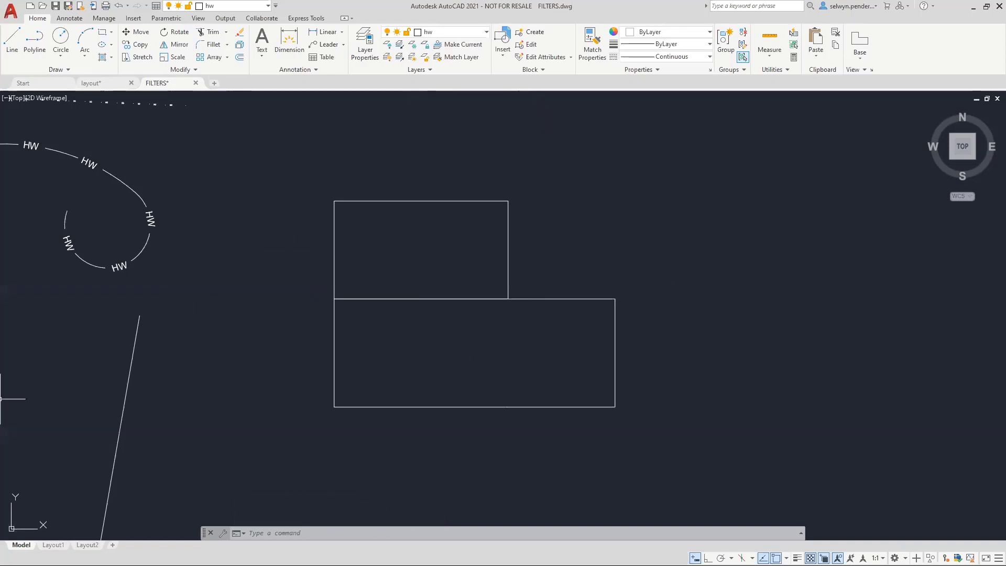
- Start a polyline above the stacked rectangles with a straight segment rising to the left
left_click(280, 252)
left_click(276, 252)
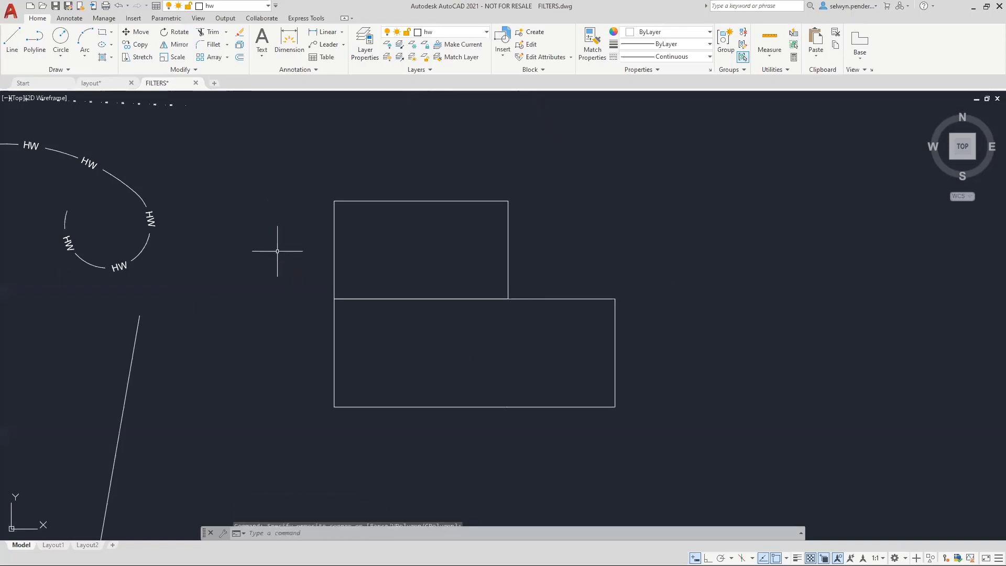
scroll(278, 296, "down", 6)
scroll(280, 262, "up", 6)
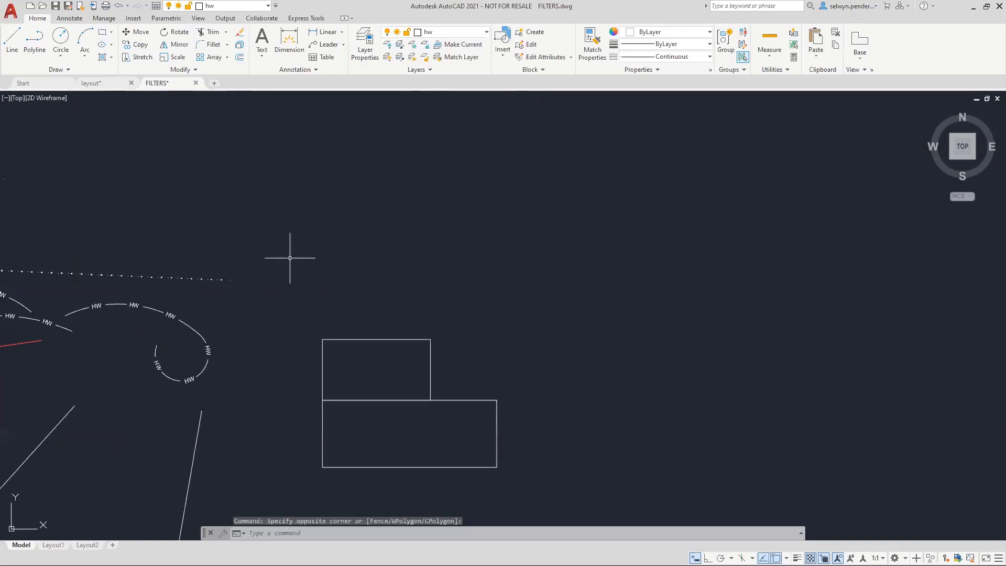
key("Return")
left_click(554, 270)
left_click(401, 216)
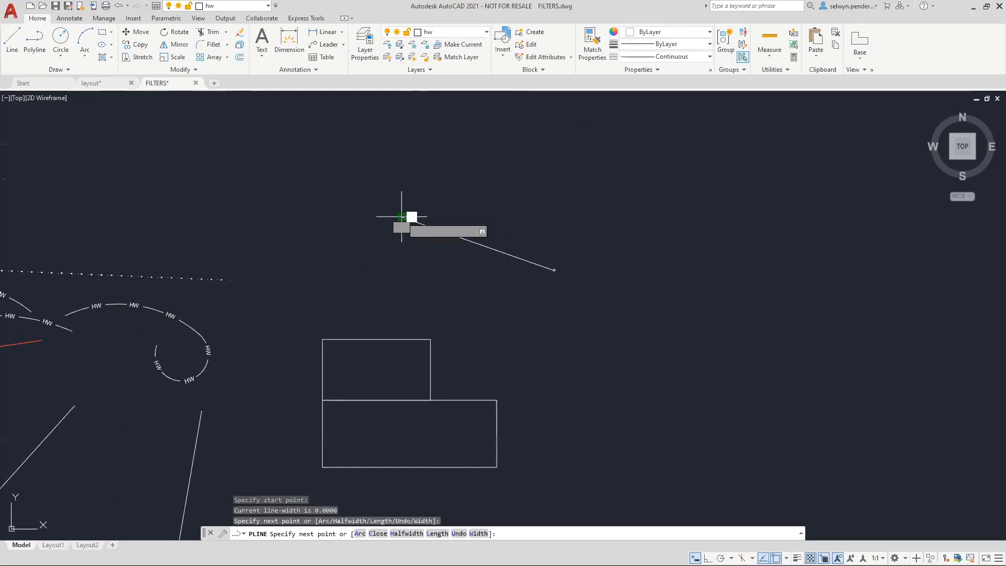
- Continue the polyline with four freehand arcs that curl back and wave to the right below the straight segment, and end it
type("a")
key("Return")
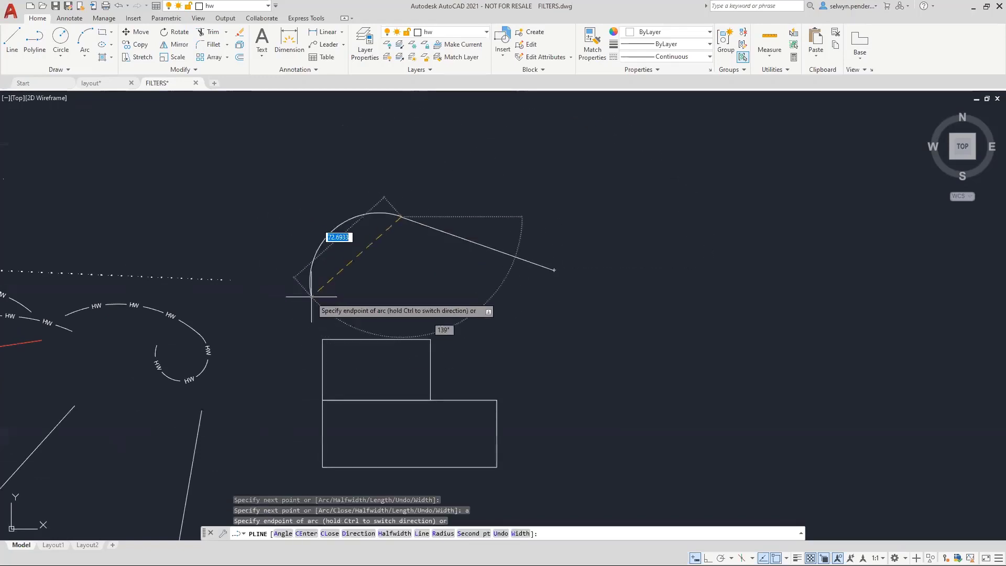
key("shift")
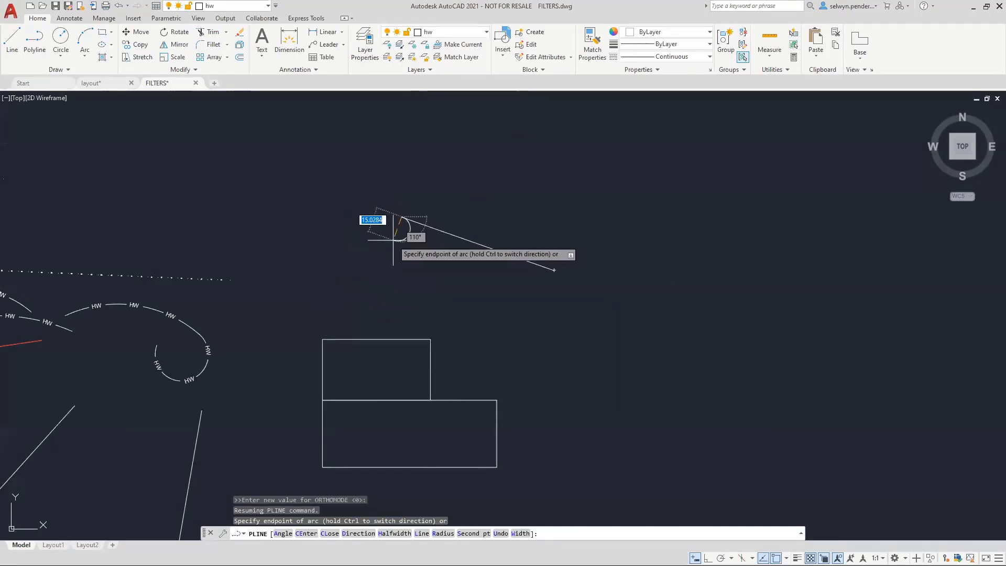
left_click(356, 245)
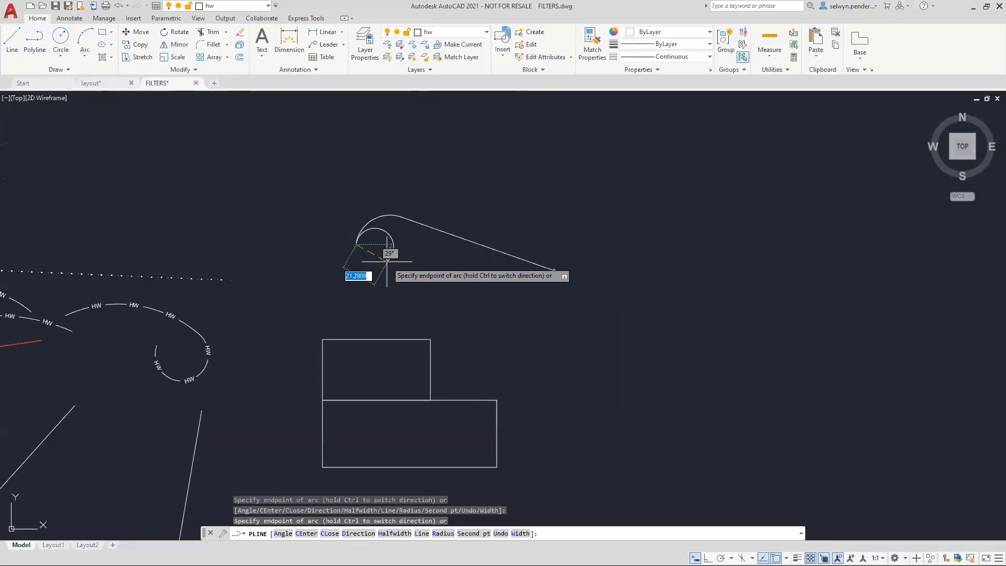
left_click(387, 261)
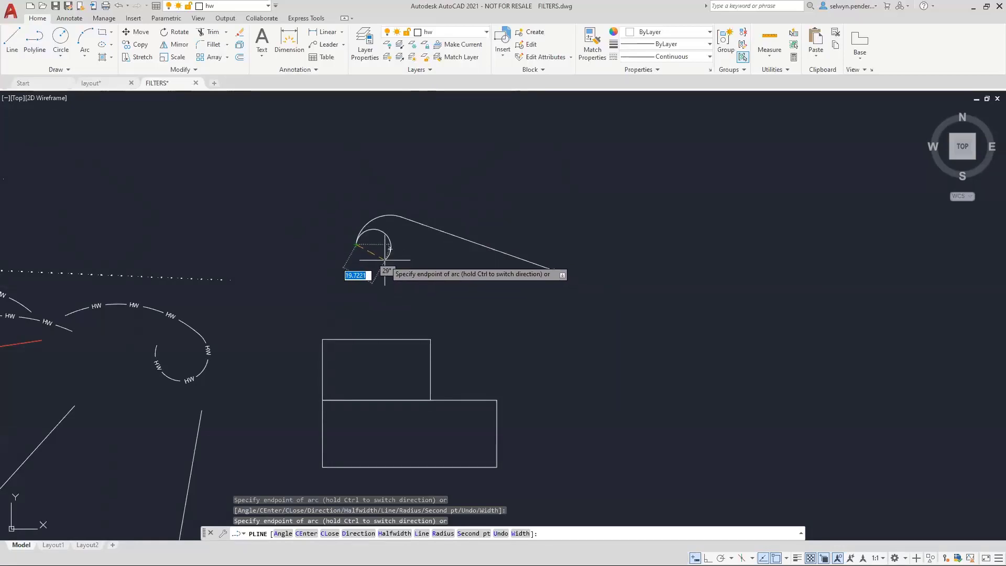
left_click(432, 285)
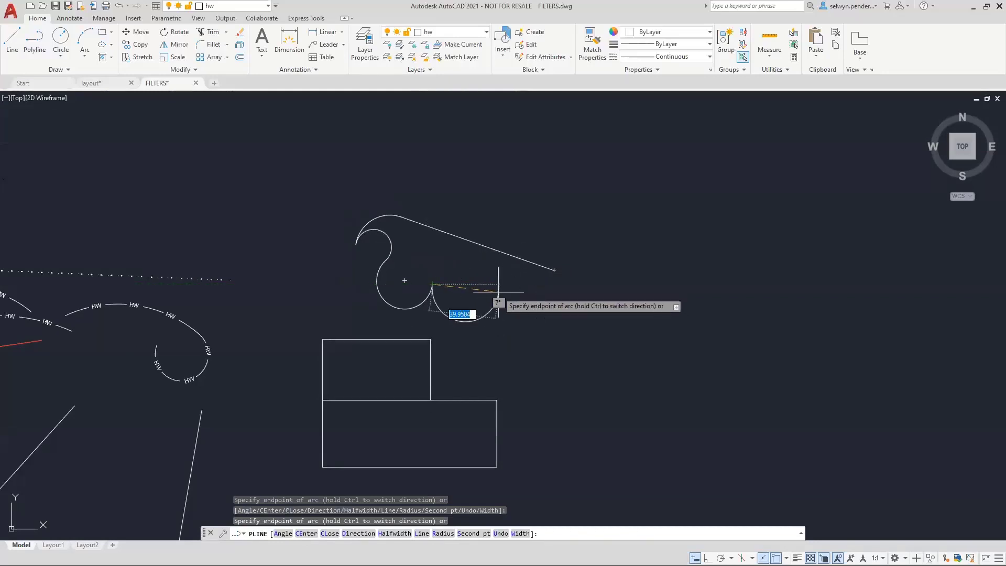
left_click(504, 283)
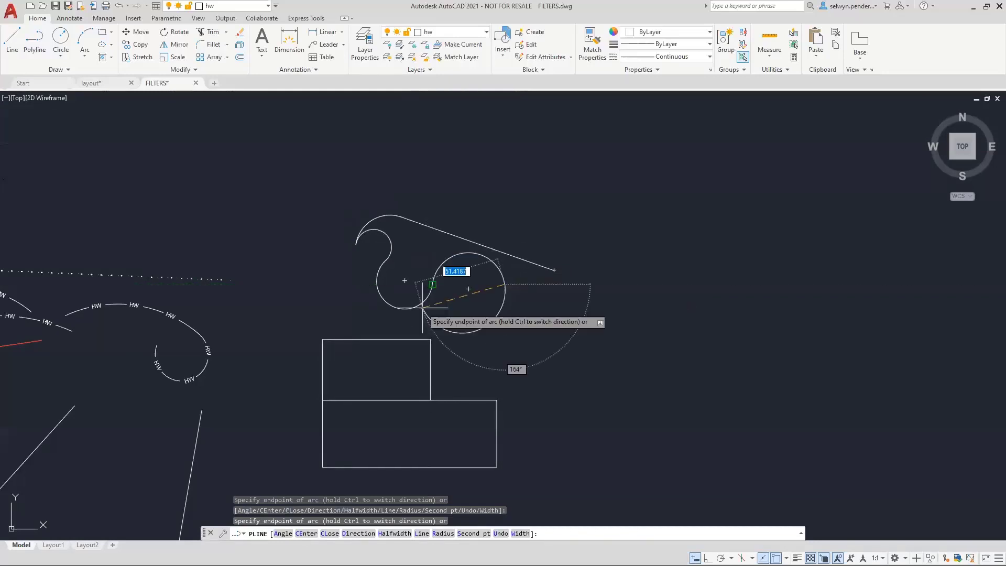
key("Return")
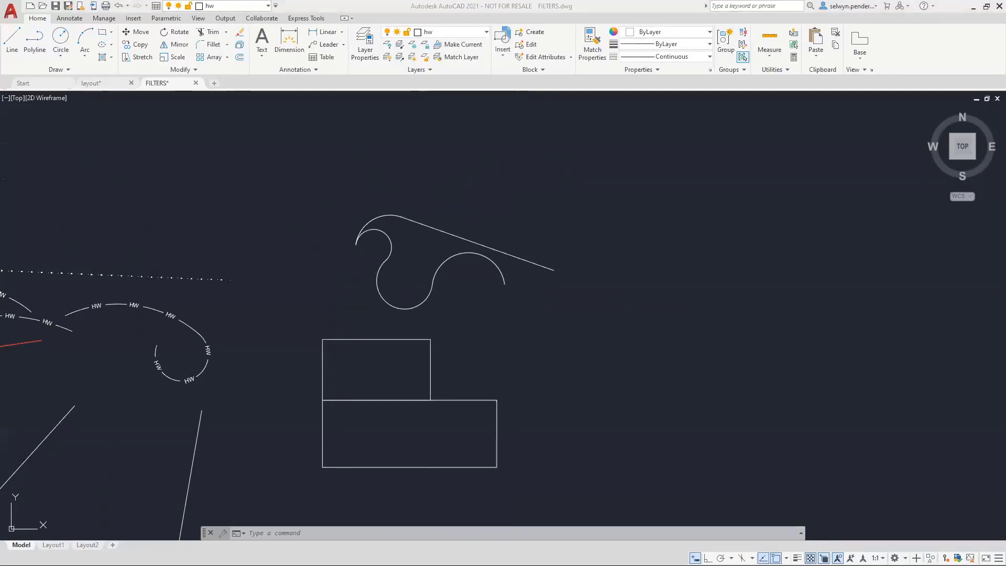
- Draw a nearly horizontal line crossing the steep leg of the right two-segment angle and ending inside the left angle
mouse_move(277, 287)
middle_mouse_down()
mouse_move(364, 220)
mouse_move(396, 243)
mouse_move(375, 259)
mouse_move(298, 222)
middle_mouse_up()
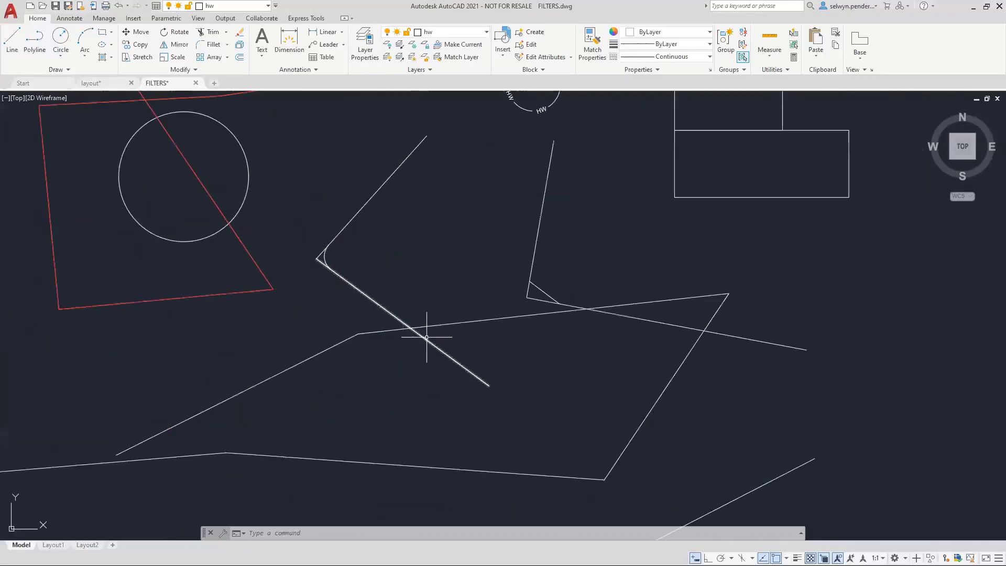
mouse_move(452, 259)
middle_mouse_down()
mouse_move(337, 312)
mouse_move(330, 303)
mouse_move(258, 443)
middle_mouse_up()
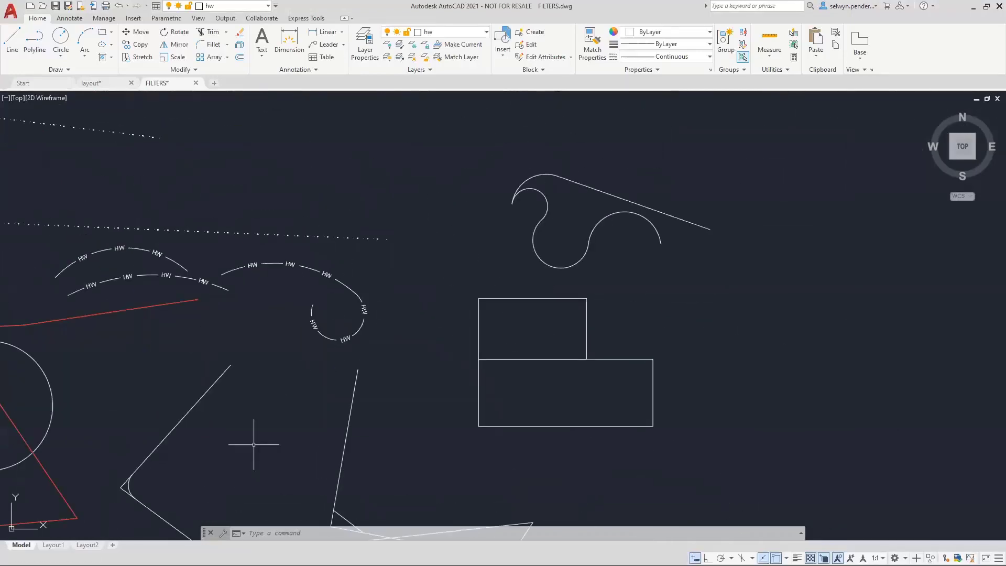
mouse_move(297, 371)
middle_mouse_down()
mouse_move(478, 292)
mouse_move(496, 141)
middle_mouse_up()
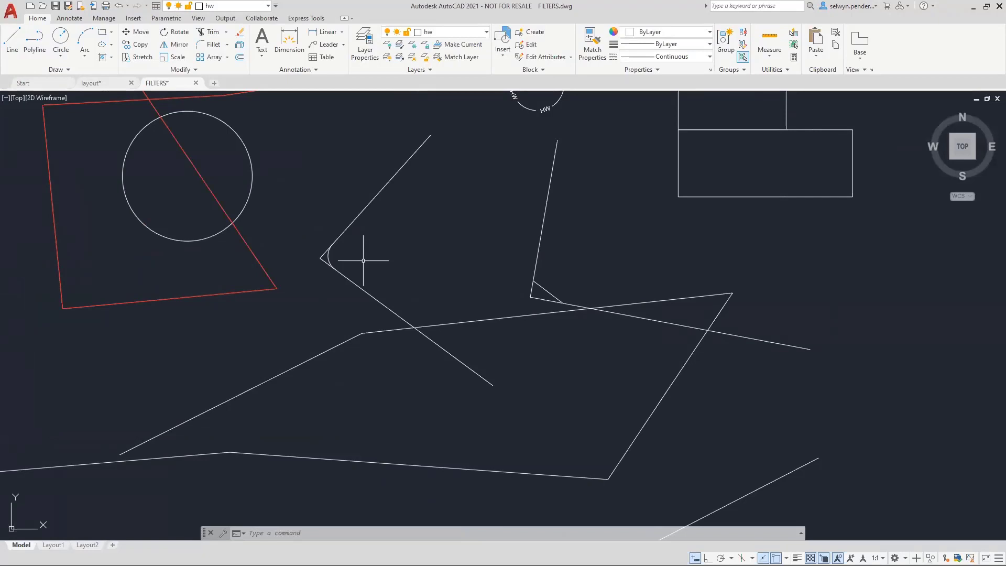
type("l")
key("Return")
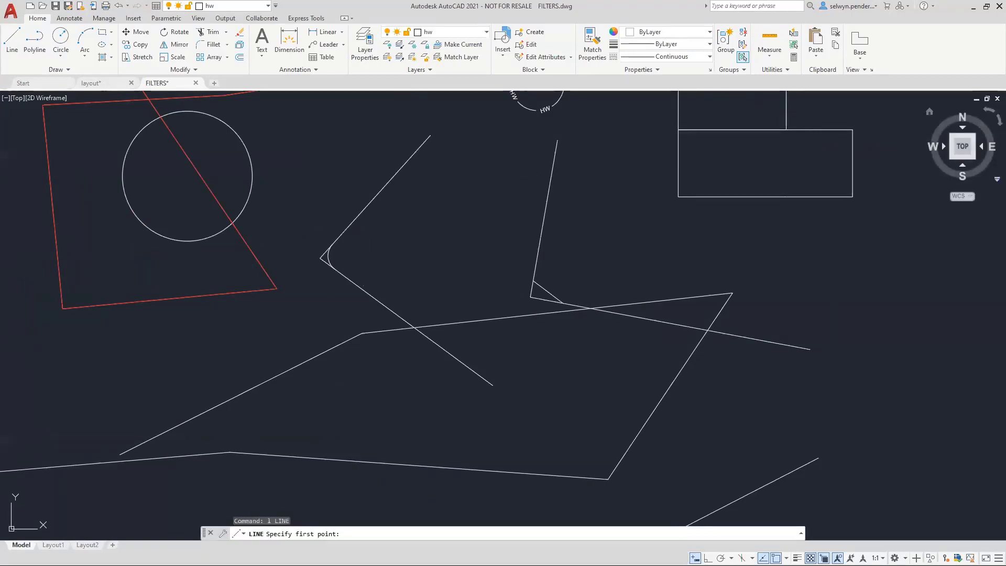
left_click(609, 230)
left_click(407, 227)
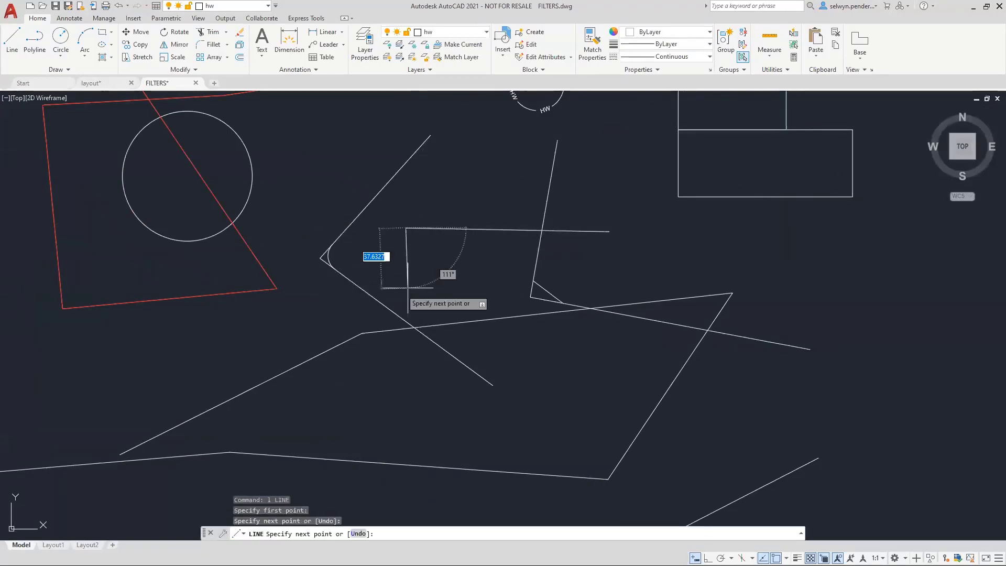
key("Return")
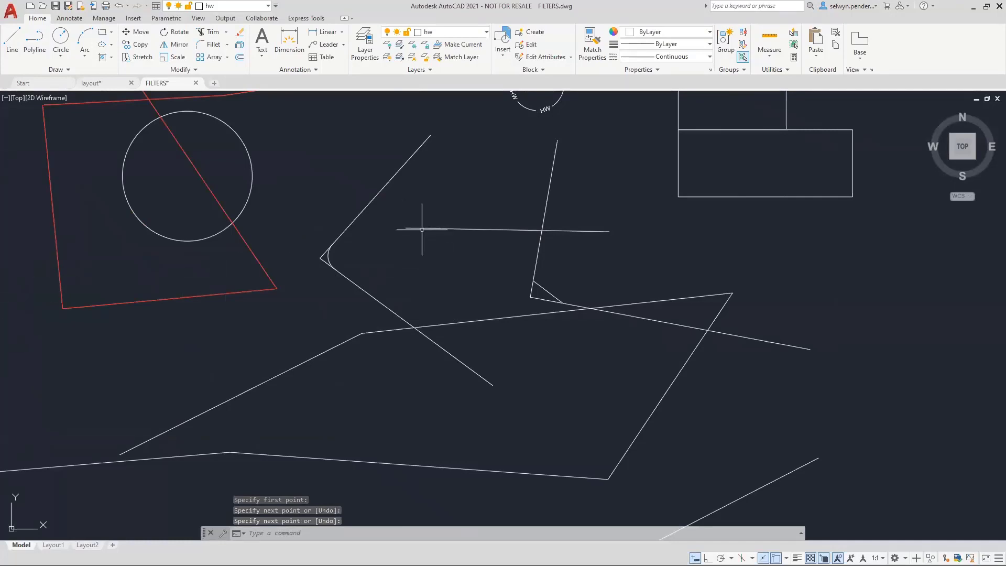
- Trim the nearly horizontal line's part inside the two angles back to the steep leg, then extend it to the left angle's upper leg
type("tr")
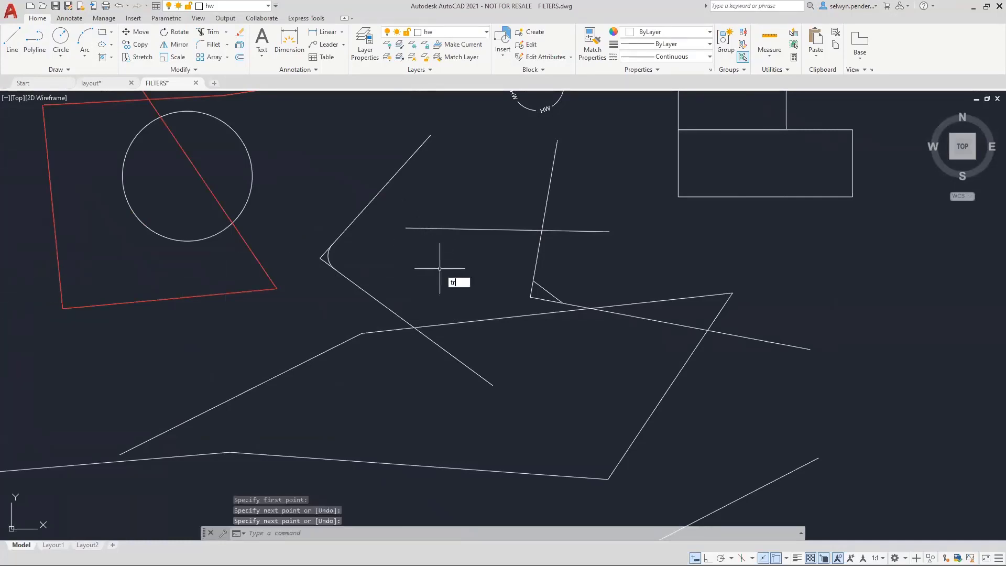
type("im")
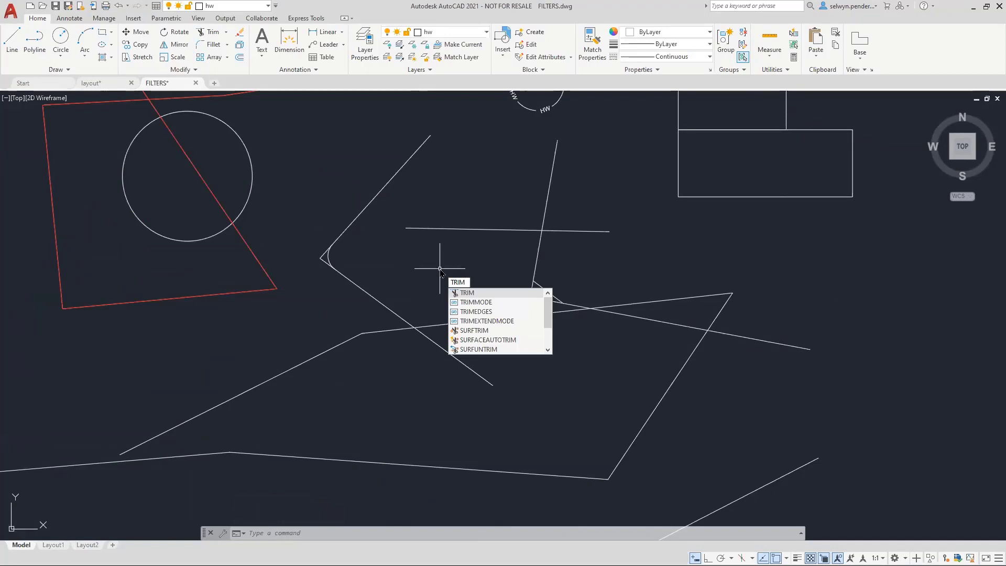
key("Return")
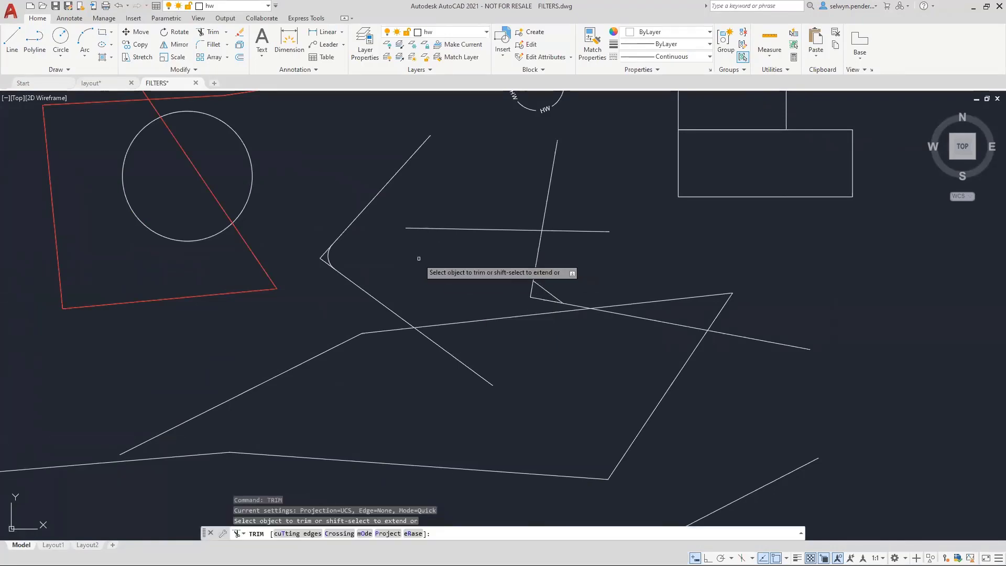
left_click(410, 228)
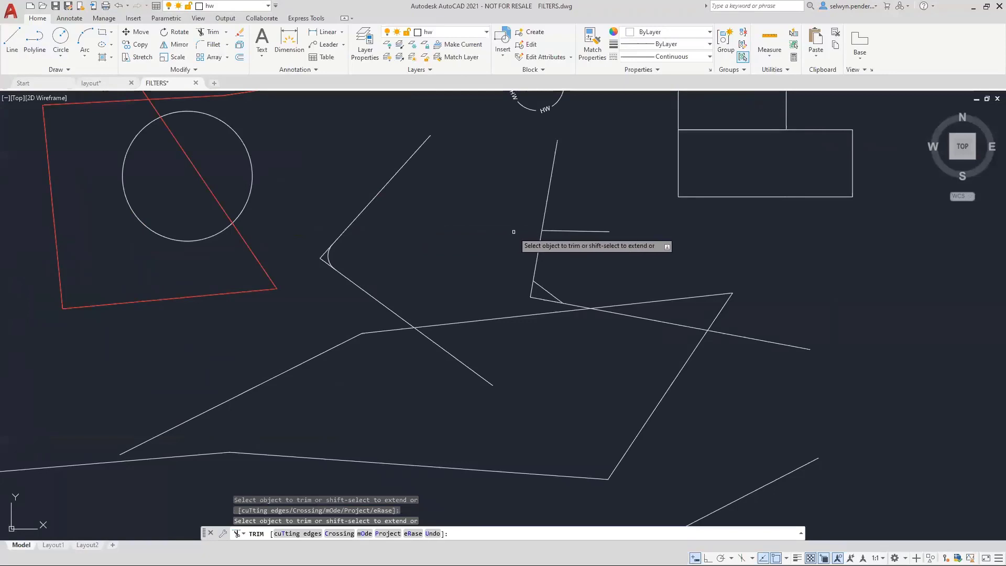
left_click(553, 231, "shift")
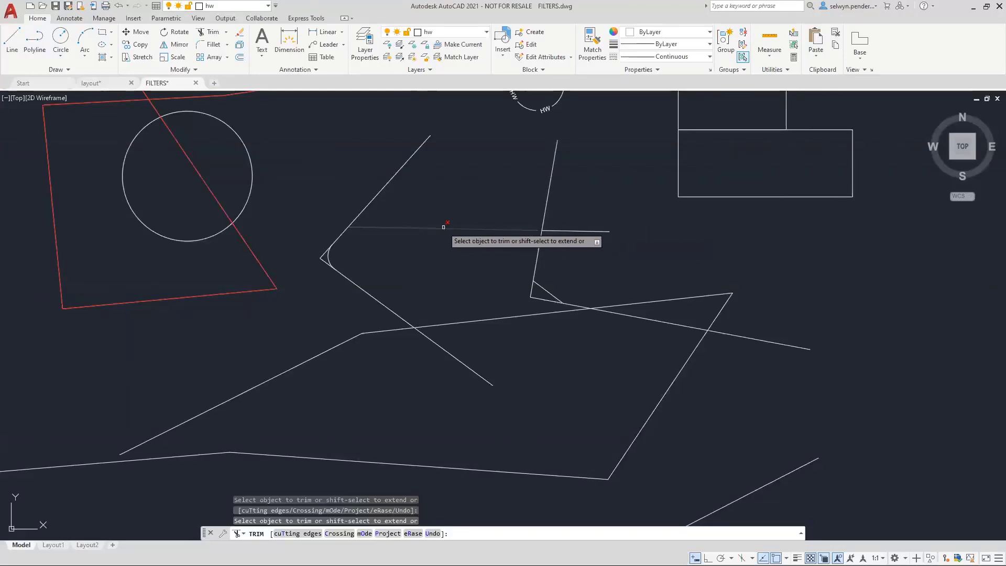
key("Escape")
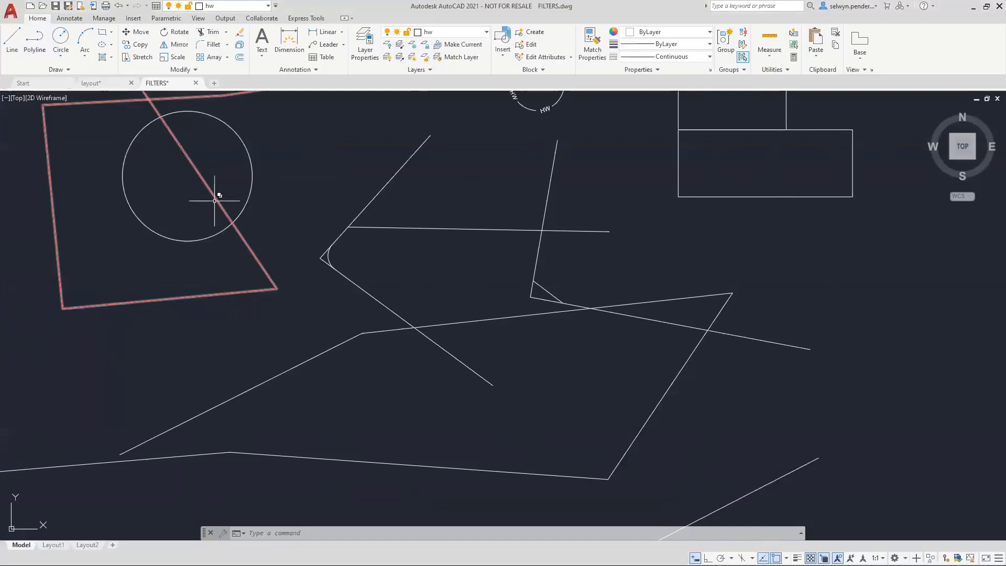
- Add the Snap Mode toggle to the status bar
scroll(204, 195, "up", 5)
middle_click_drag(247, 234, 226, 302)
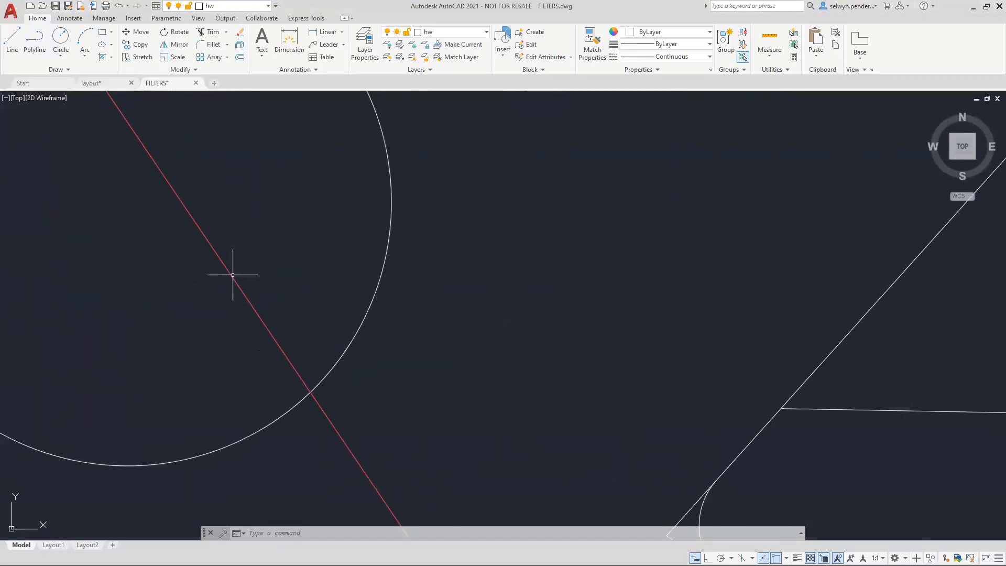
scroll(222, 273, "down", 3)
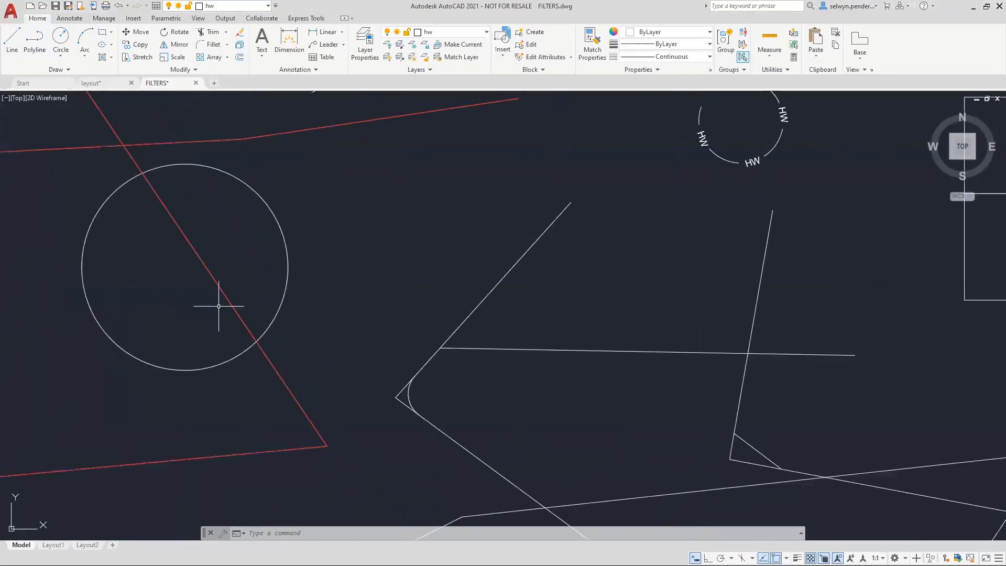
mouse_move(204, 301)
middle_mouse_down()
mouse_move(279, 272)
mouse_move(312, 315)
mouse_move(304, 333)
middle_mouse_up()
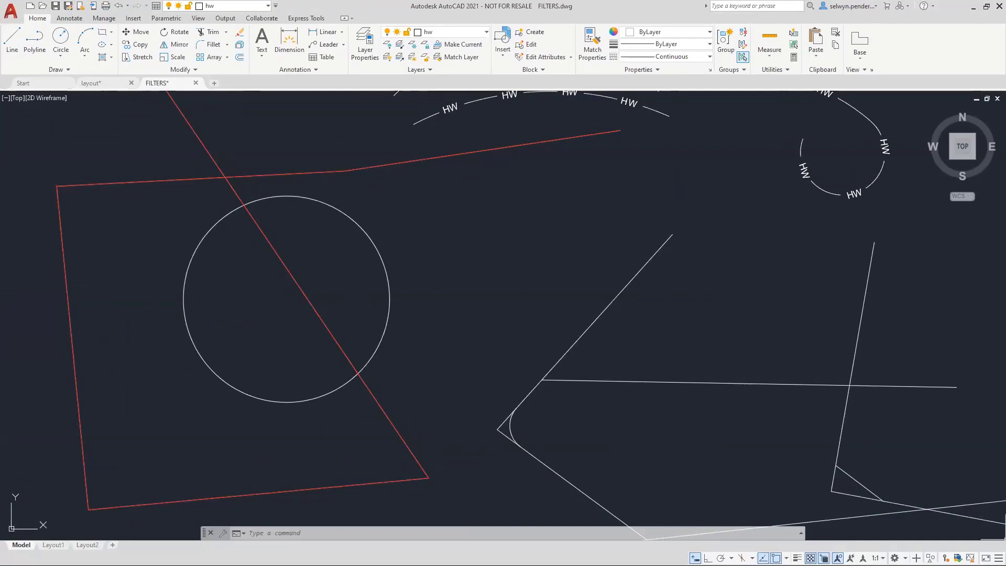
left_click(999, 559)
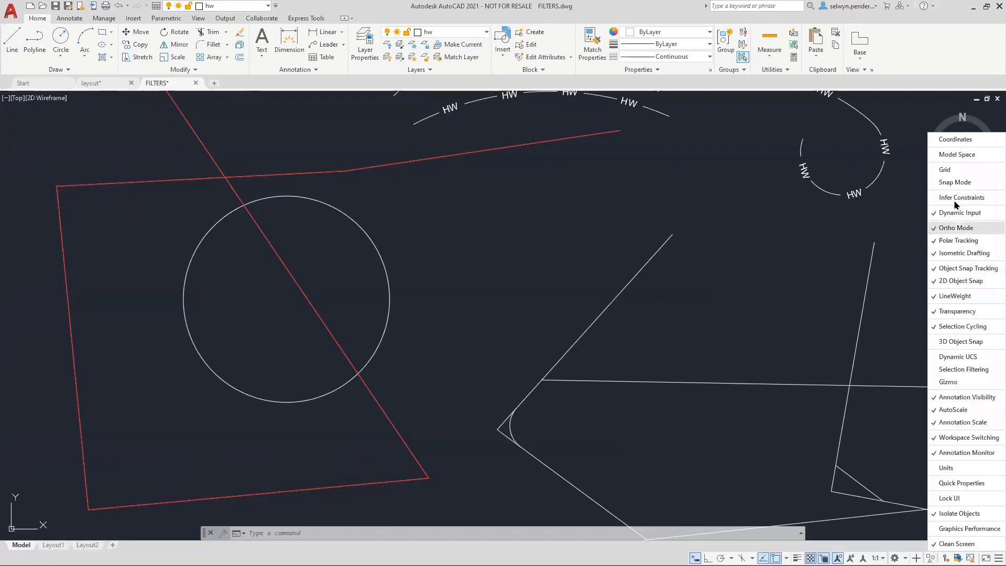
left_click(953, 184)
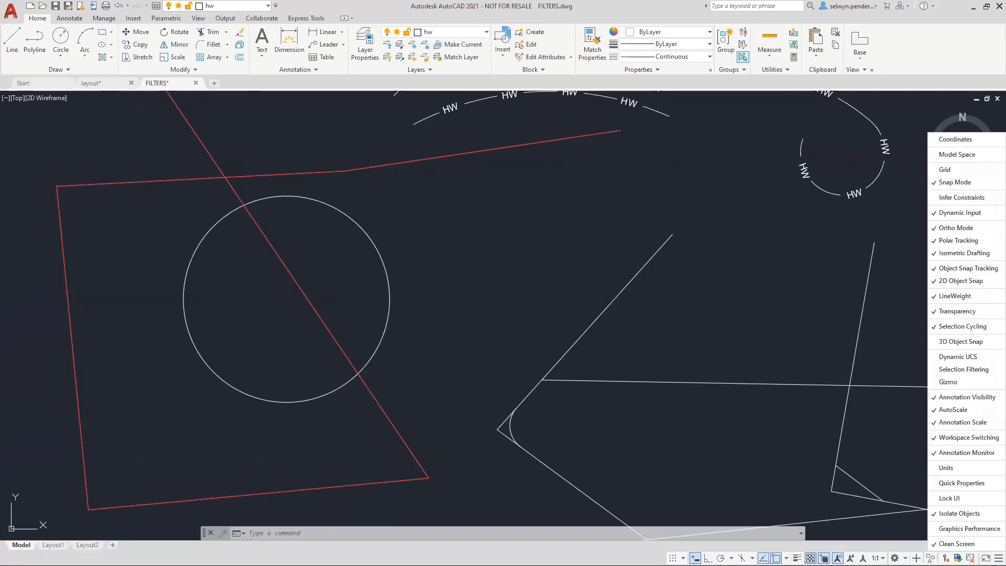
key("Escape")
- Open the snap settings to review the snap and grid options, and leave them without changes
left_click(684, 559)
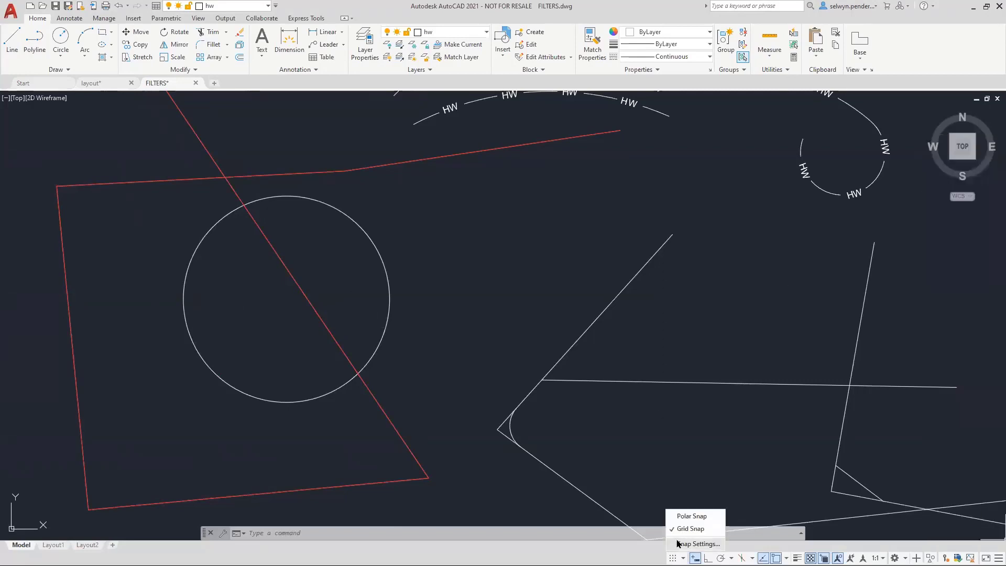
key("Escape")
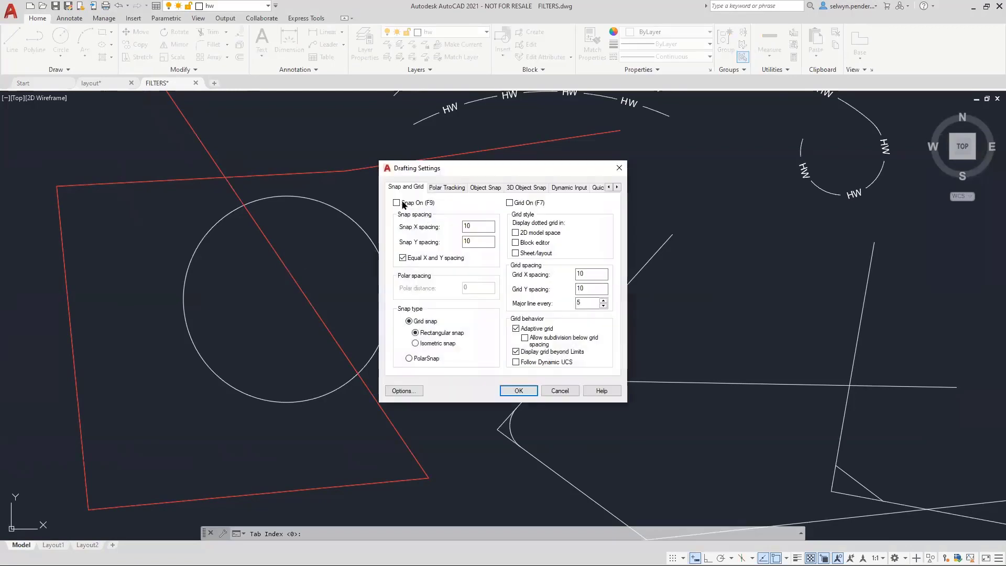
left_click(560, 390)
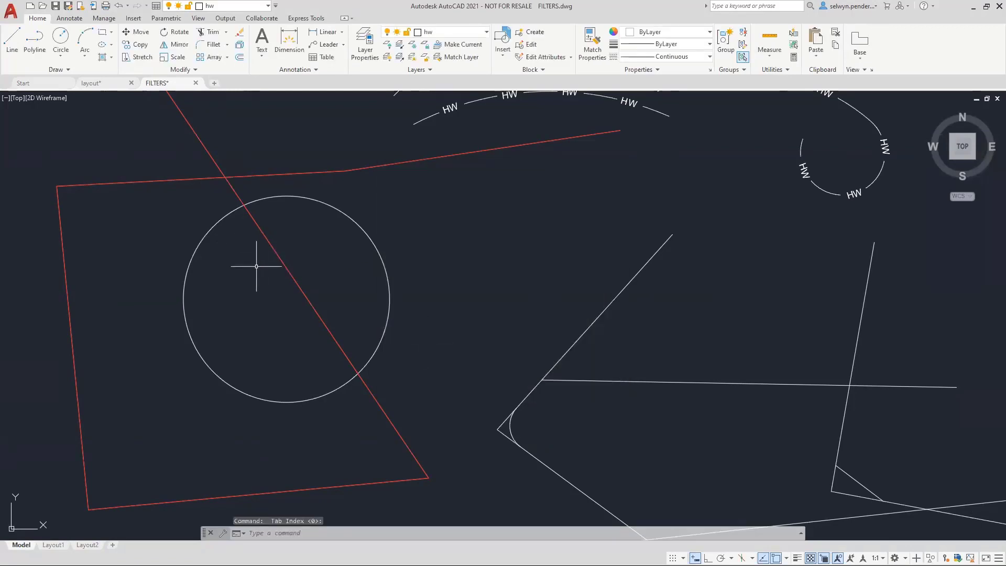
- Select the red polyline overlapping the white one and nudge it repeatedly right, down, left and up, ending above and right of its original position
left_click(283, 262)
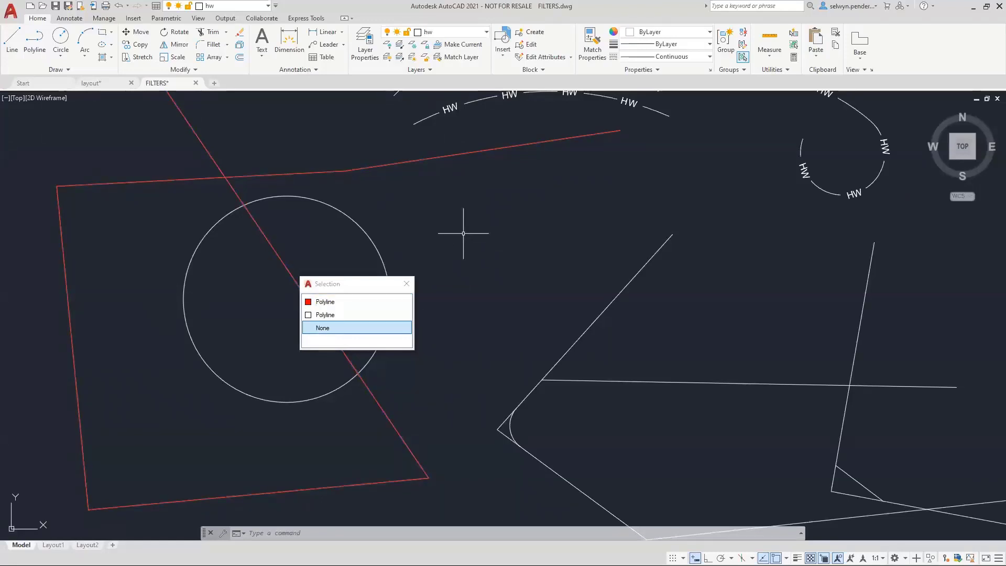
left_click(320, 303)
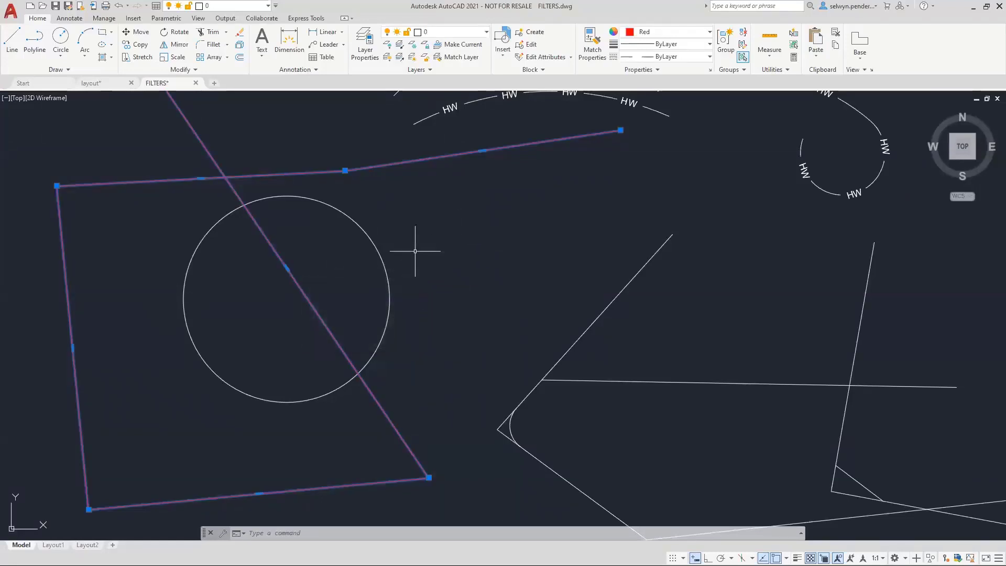
key("ctrl+Right")
key("ctrl+Right")
key("ctrl+Right")
key("ctrl+Right")
key("ctrl+Right")
key("ctrl+Right")
key("ctrl+Right")
key("ctrl+Right")
key("ctrl+Right")
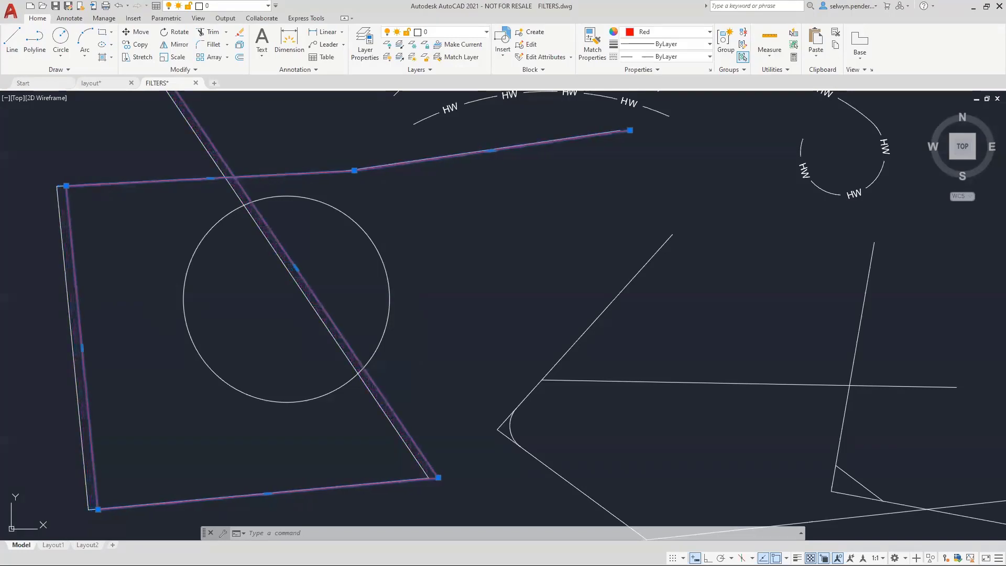
key("ctrl+Down")
key("ctrl+Down")
key("ctrl+Down")
key("ctrl+Down")
key("ctrl+Down")
key("ctrl+Down")
key("ctrl+Down")
key("ctrl+Right")
key("ctrl+Right")
key("ctrl+Right")
key("ctrl+Right")
key("ctrl+Right")
key("ctrl+Right")
key("ctrl+Right")
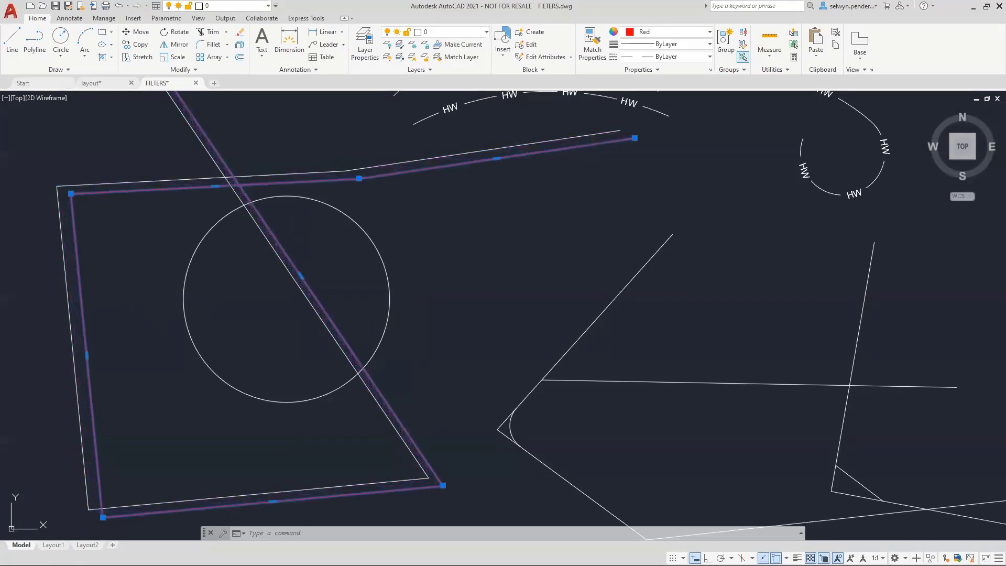
key("ctrl+Up")
key("ctrl+Up")
key("ctrl+Up")
key("ctrl+Left")
key("ctrl+Left")
key("ctrl+Left")
key("ctrl+Left")
key("ctrl+Left")
key("ctrl+Left")
key("ctrl+Left")
key("ctrl+Left")
key("ctrl+Left")
key("ctrl+Left")
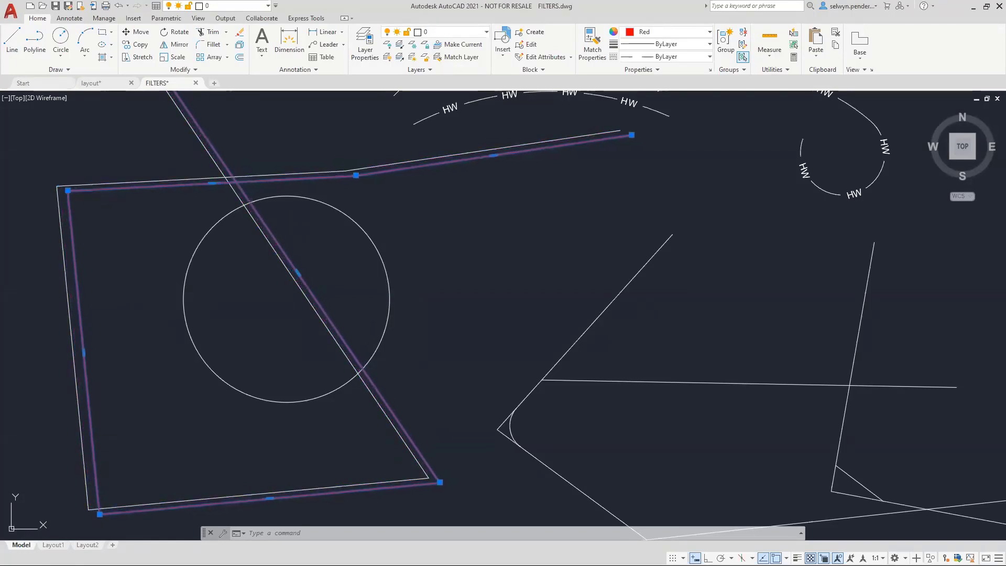
key("ctrl+Left")
key("ctrl+Up")
key("ctrl+Up")
key("ctrl+Up")
key("ctrl+Up")
key("ctrl+Up")
key("ctrl+Up")
key("ctrl+Up")
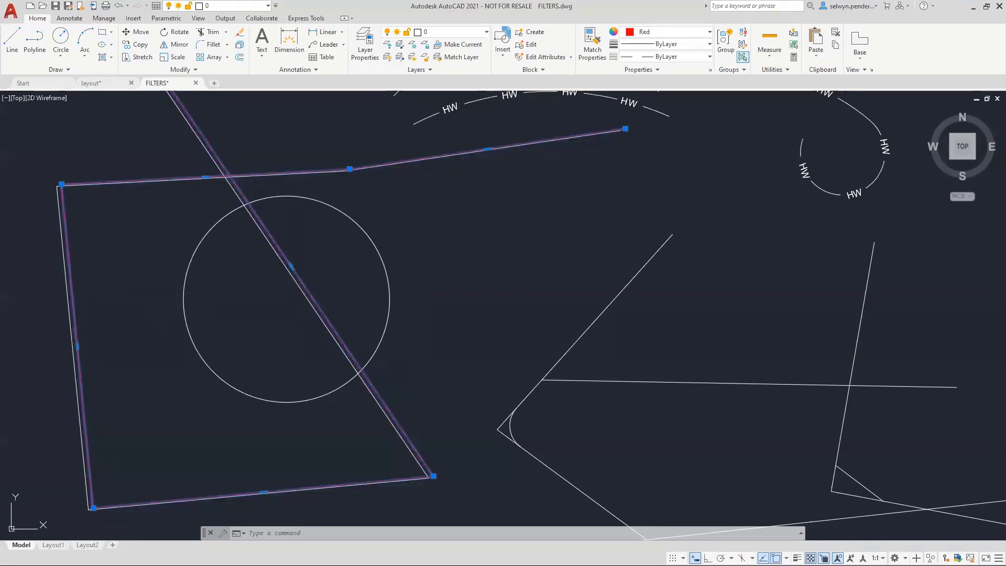
key("ctrl+Up")
key("ctrl+Up")
key("ctrl+Up")
key("ctrl+Up")
key("ctrl+Up")
key("ctrl+Up")
key("ctrl+Up")
key("ctrl+Up")
key("ctrl+Up")
key("ctrl+Up")
key("ctrl+Up")
key("ctrl+Up")
key("ctrl+Up")
key("ctrl+Up")
key("ctrl+Up")
key("ctrl+Up")
key("ctrl+Up")
key("ctrl+Up")
key("ctrl+Up")
key("ctrl+Up")
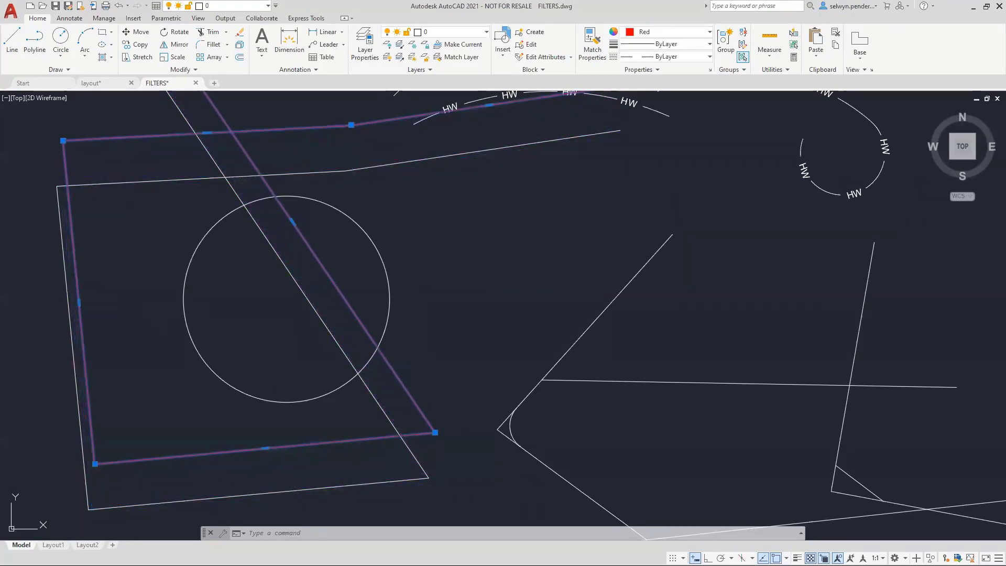
key("ctrl+Right")
key("ctrl+Right")
key("ctrl+Right")
key("ctrl+Right")
key("ctrl+Right")
key("ctrl+Right")
key("ctrl+Right")
key("ctrl+Right")
key("ctrl+Right")
key("ctrl+Right")
key("ctrl+Right")
key("ctrl+Right")
key("ctrl+Right")
key("ctrl+Right")
key("ctrl+Right")
key("ctrl+Right")
key("ctrl+Right")
key("ctrl+Right")
key("ctrl+Right")
key("ctrl+Right")
key("ctrl+Right")
key("ctrl+Right")
key("ctrl+Right")
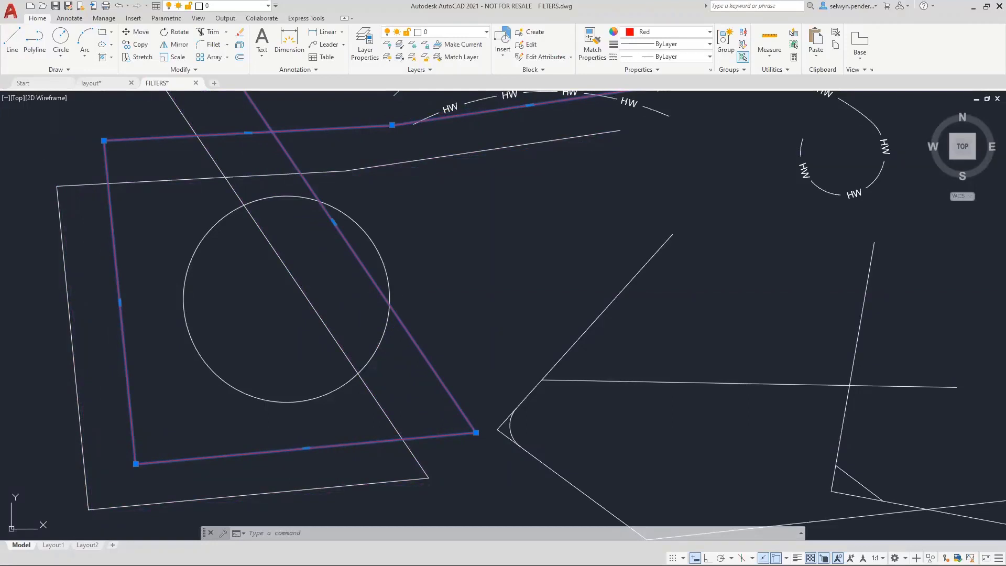
- Undo all the nudges of the red polyline with repeated U commands
type("u")
key("Return")
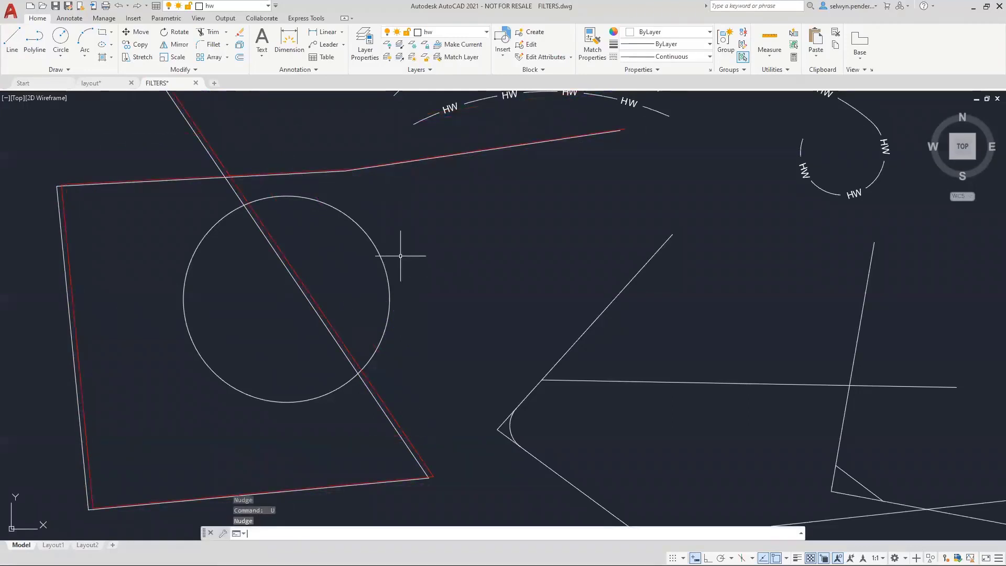
key("ctrl+Down")
key("ctrl+Down")
key("ctrl+Down")
key("ctrl+Down")
key("ctrl+Down")
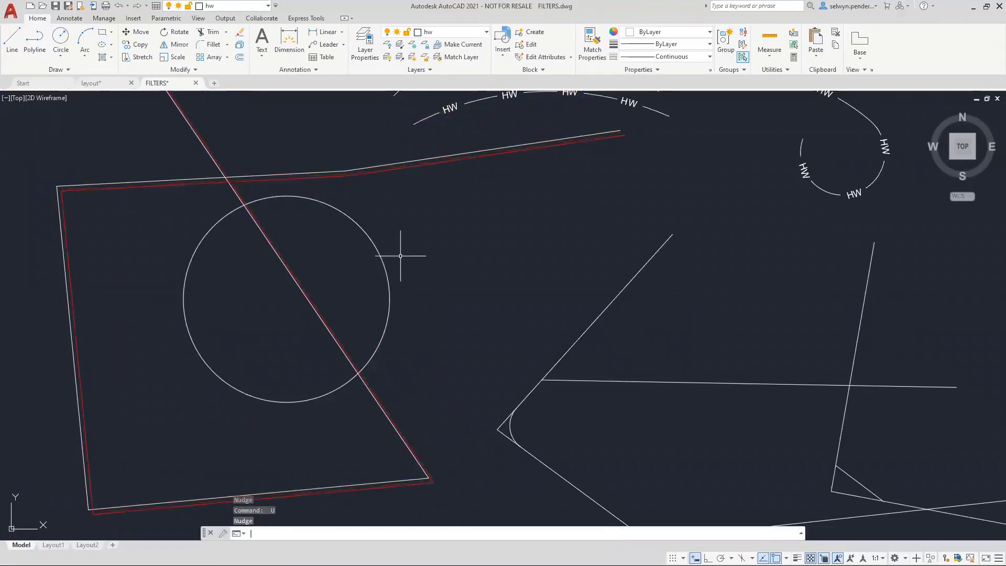
key("ctrl+Right")
key("ctrl+Right")
key("ctrl+Right")
key("ctrl+Right")
key("ctrl+Right")
key("ctrl+Right")
key("ctrl+Right")
key("ctrl+Right")
key("ctrl+Right")
key("ctrl+Right")
key("ctrl+Right")
key("ctrl+Right")
key("ctrl+Right")
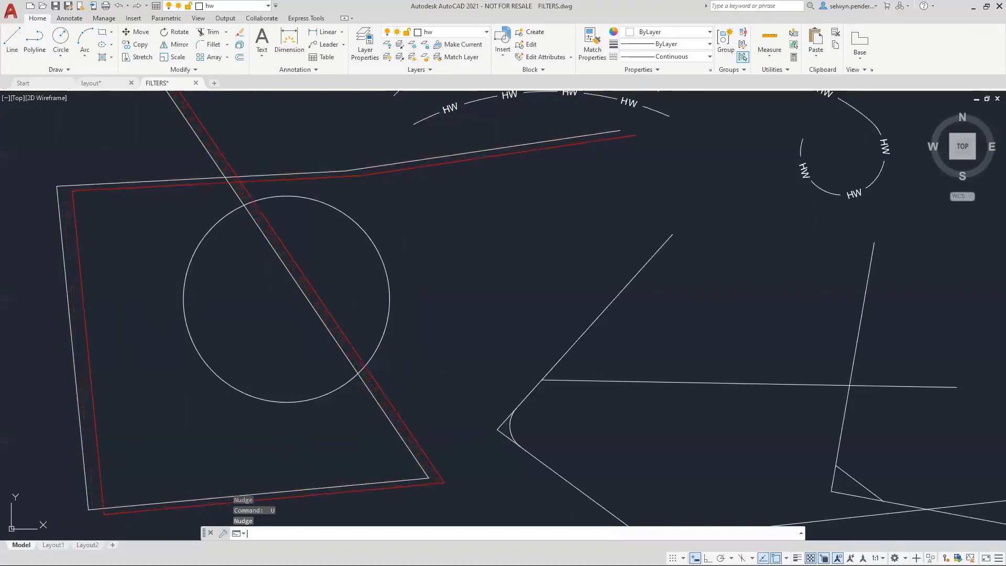
key("ctrl+Down")
key("ctrl+Down")
key("ctrl+Down")
key("ctrl+Left")
key("ctrl+Left")
key("ctrl+Left")
key("ctrl+Left")
key("ctrl+Left")
key("ctrl+Left")
key("ctrl+Left")
key("ctrl+Left")
key("ctrl+Up")
key("ctrl+Up")
key("ctrl+Up")
key("ctrl+Up")
key("ctrl+Up")
key("ctrl+Up")
key("ctrl+Up")
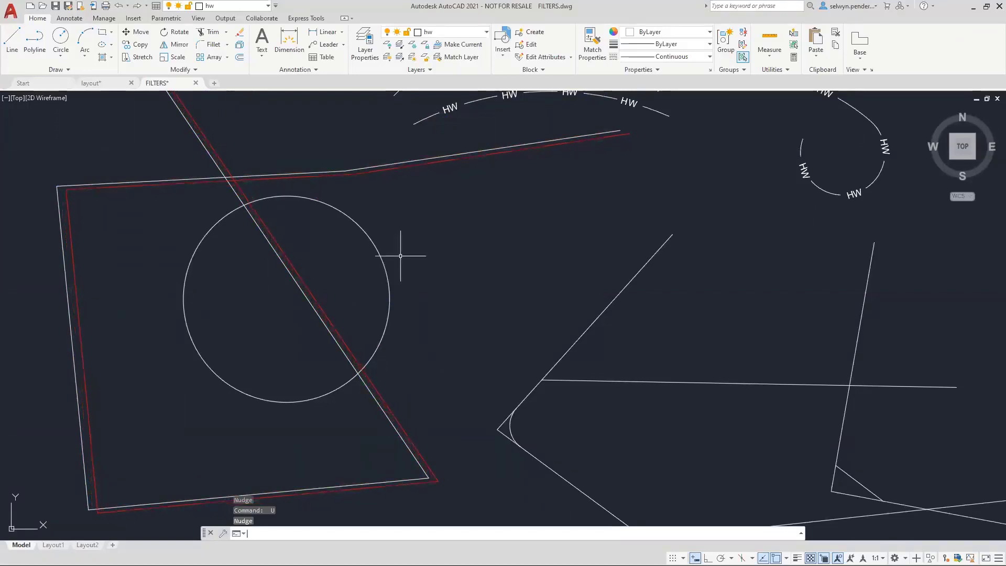
key("ctrl+Left")
key("ctrl+Left")
key("ctrl+Left")
key("ctrl+Left")
key("ctrl+Left")
key("ctrl+Left")
key("ctrl+Left")
key("ctrl+Left")
key("Escape")
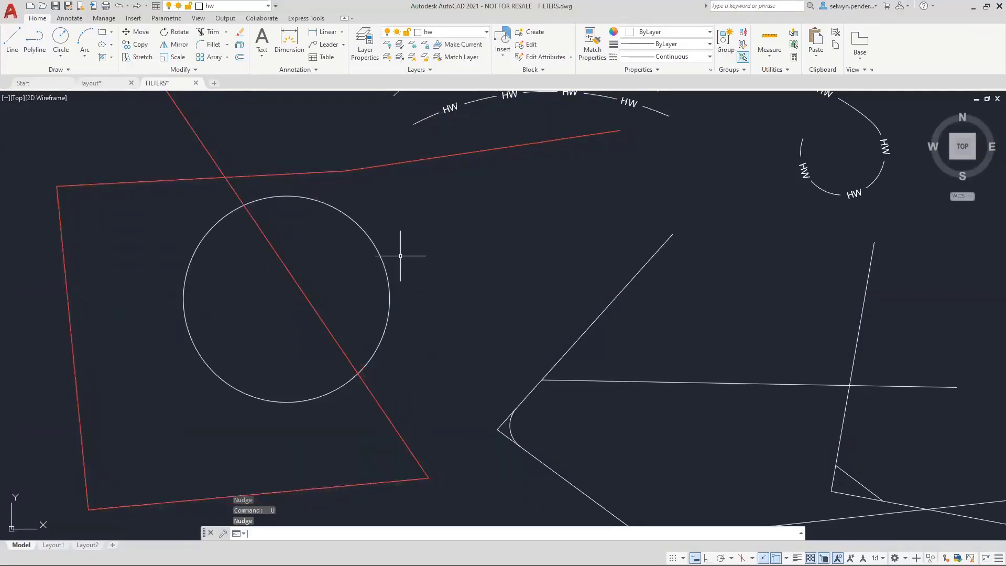
- Set an undo mark in the drawing with the Mark option of the UNDO command
scroll(449, 303, "down", 5)
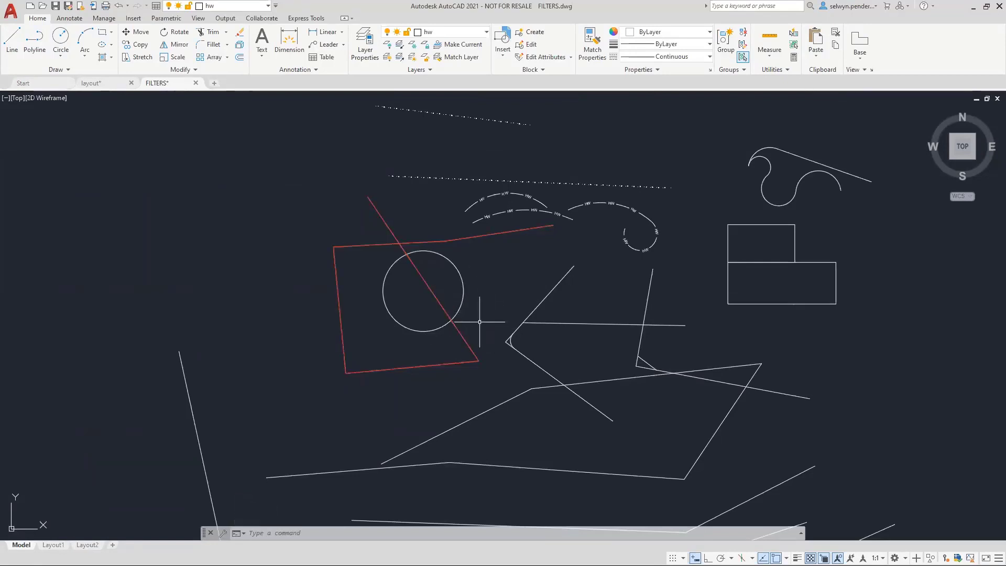
mouse_move(479, 330)
middle_mouse_down()
mouse_move(363, 348)
mouse_move(387, 294)
middle_mouse_up()
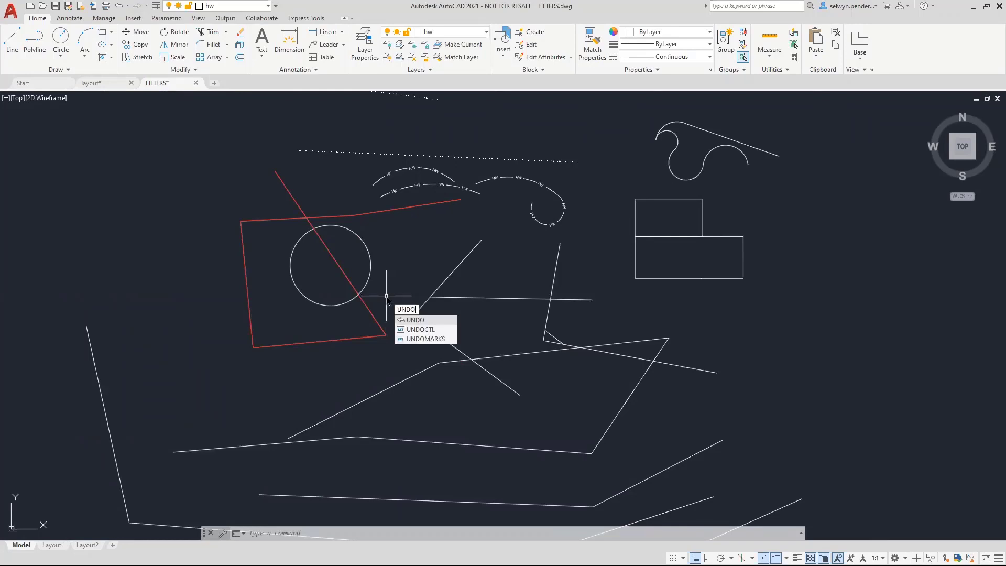
key("Return")
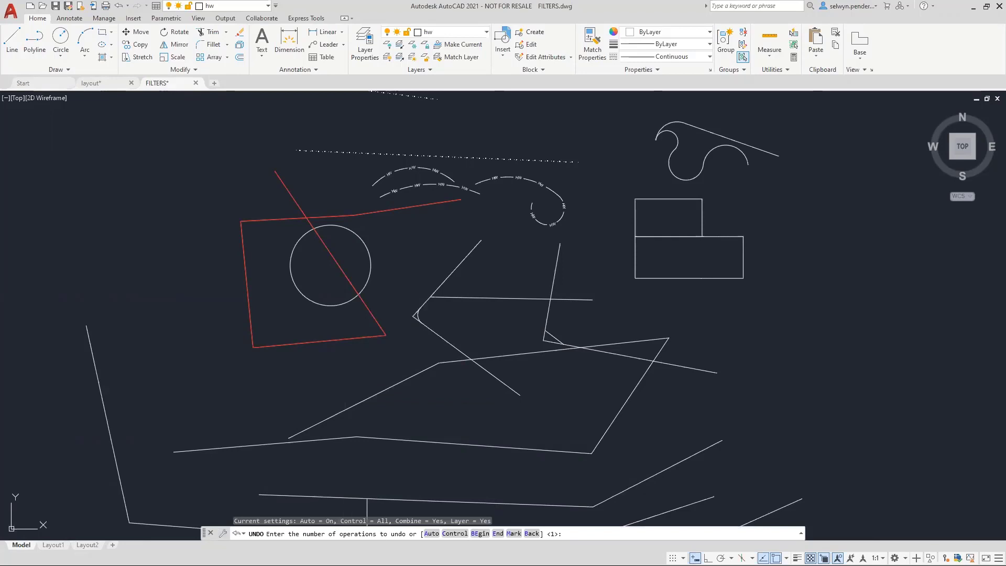
left_click(511, 533)
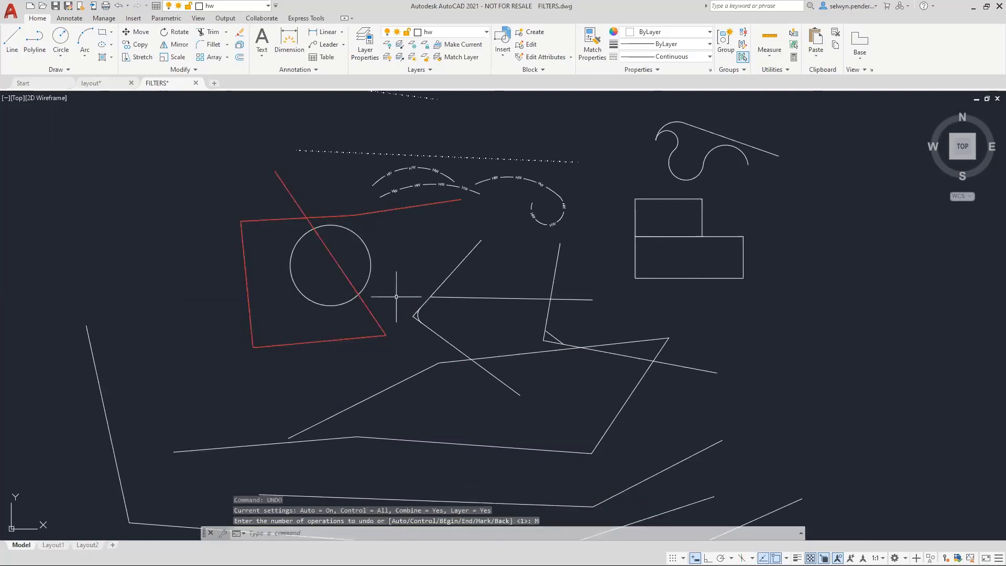
- Select the red polyline overlapping the white one, nudge it repeatedly right and up, and clear the selection
middle_click_drag(395, 287, 331, 318)
left_click(305, 334)
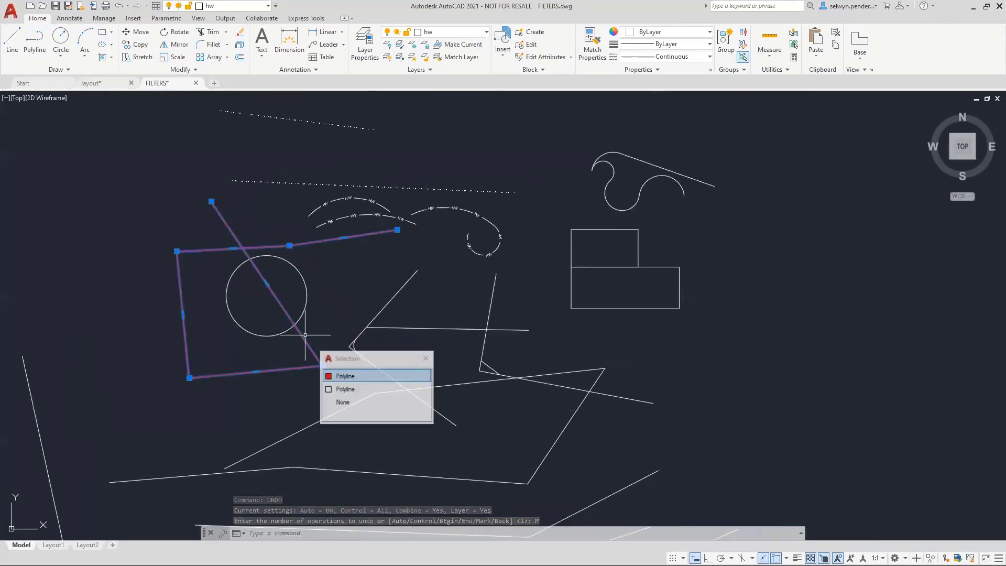
left_click(345, 376)
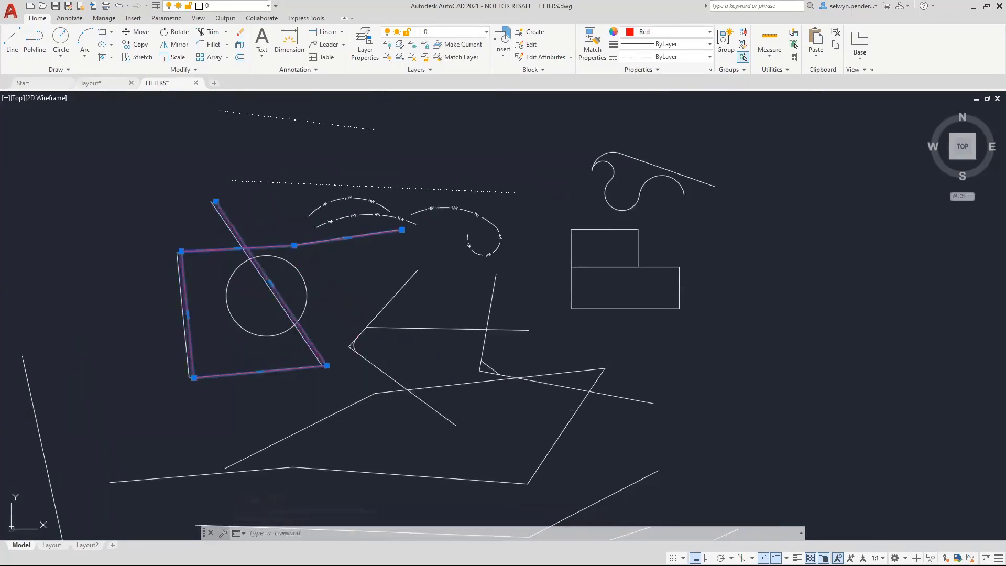
key("ctrl+Right")
key("ctrl+Right")
key("ctrl+Right")
key("ctrl+Right")
key("ctrl+Right")
key("ctrl+Right")
key("ctrl+Right")
key("ctrl+Right")
key("ctrl+Right")
key("ctrl+Right")
key("ctrl+Right")
key("ctrl+Right")
key("ctrl+Right")
key("ctrl+Right")
key("ctrl+Right")
key("ctrl+Right")
key("ctrl+Right")
key("ctrl+Right")
key("ctrl+Right")
key("ctrl+Right")
key("ctrl+Up")
key("ctrl+Up")
key("ctrl+Up")
key("ctrl+Up")
key("ctrl+Up")
key("ctrl+Up")
key("ctrl+Up")
key("ctrl+Up")
key("ctrl+Up")
key("ctrl+Up")
key("ctrl+Up")
key("ctrl+Up")
key("ctrl+Up")
key("ctrl+Up")
key("ctrl+Up")
key("ctrl+Up")
key("ctrl+Up")
key("ctrl+Up")
key("ctrl+Up")
key("ctrl+Up")
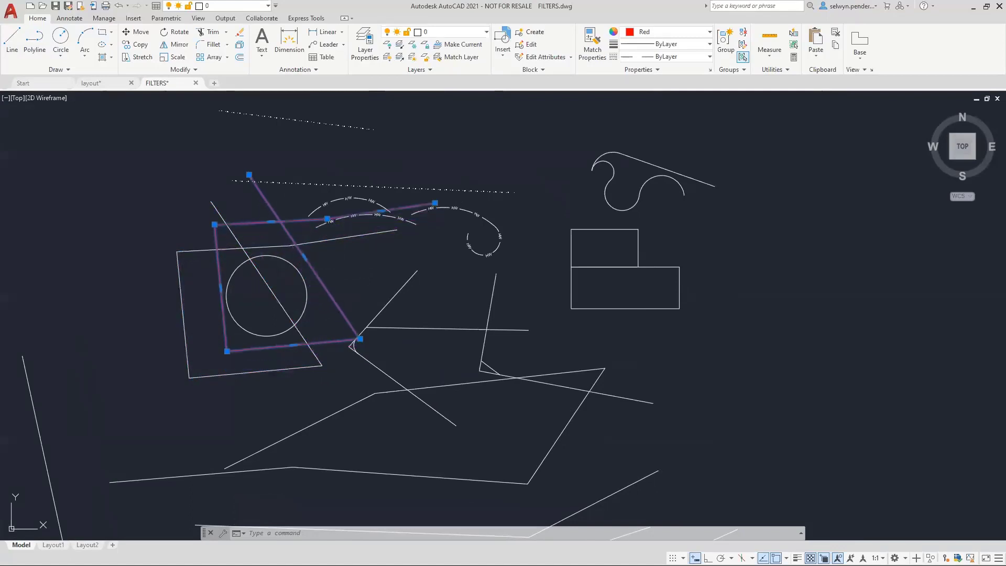
key("ctrl+Up")
key("ctrl+Up")
key("ctrl+Up")
key("ctrl+Up")
key("ctrl+Up")
key("ctrl+Up")
left_click(569, 178)
key("Escape")
- Erase the curved polyline and the two stacked rectangles below it
left_click(673, 141)
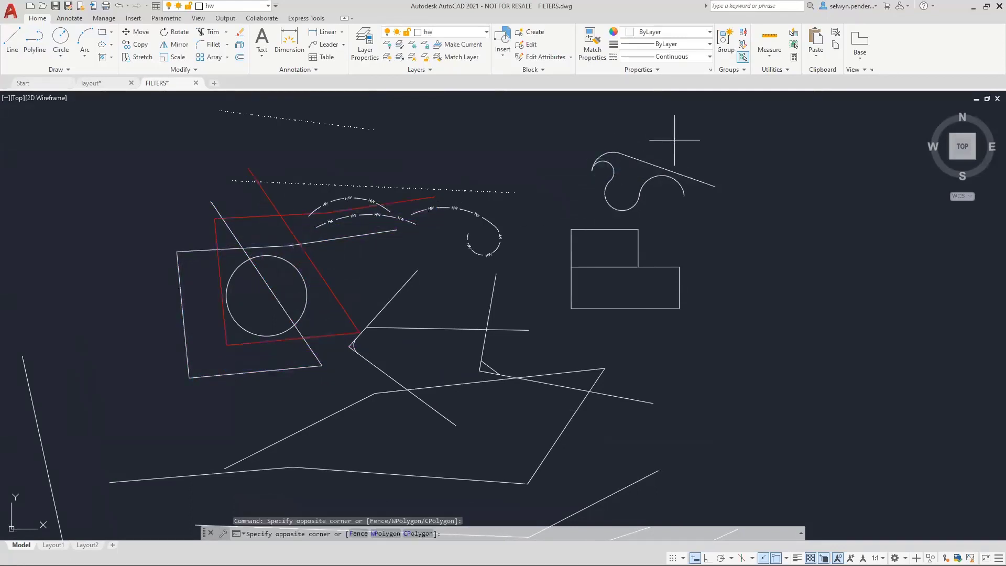
left_click(563, 221)
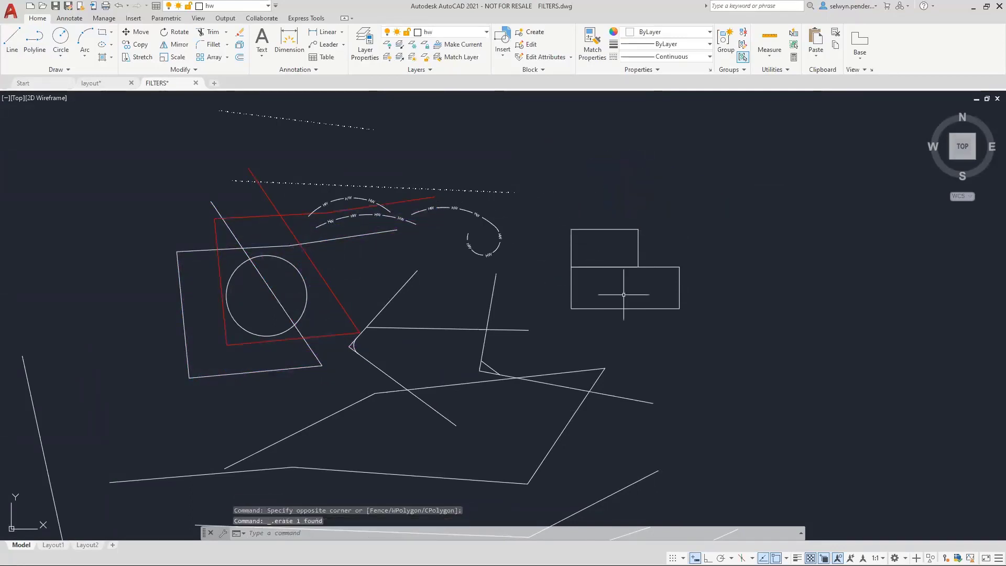
left_click(682, 330)
left_click(574, 214)
key("Delete")
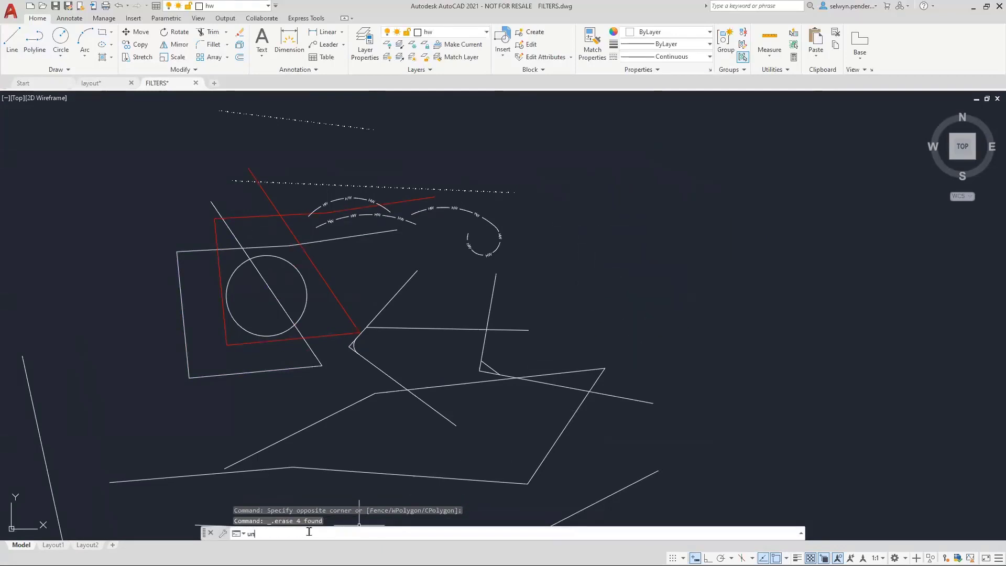
- Undo all changes since the mark with the Back option of the UNDO command
type("do")
key("Return")
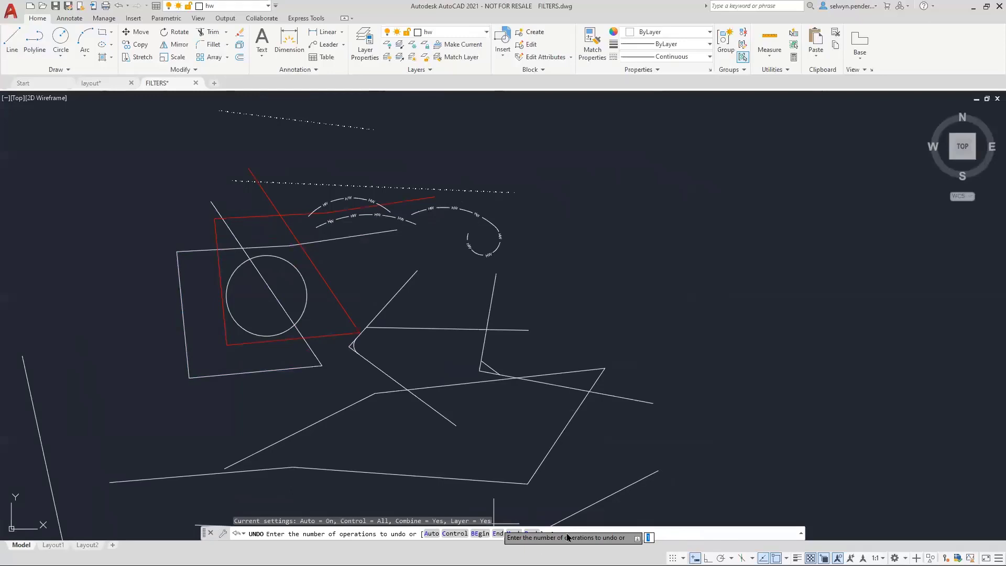
left_click(531, 533)
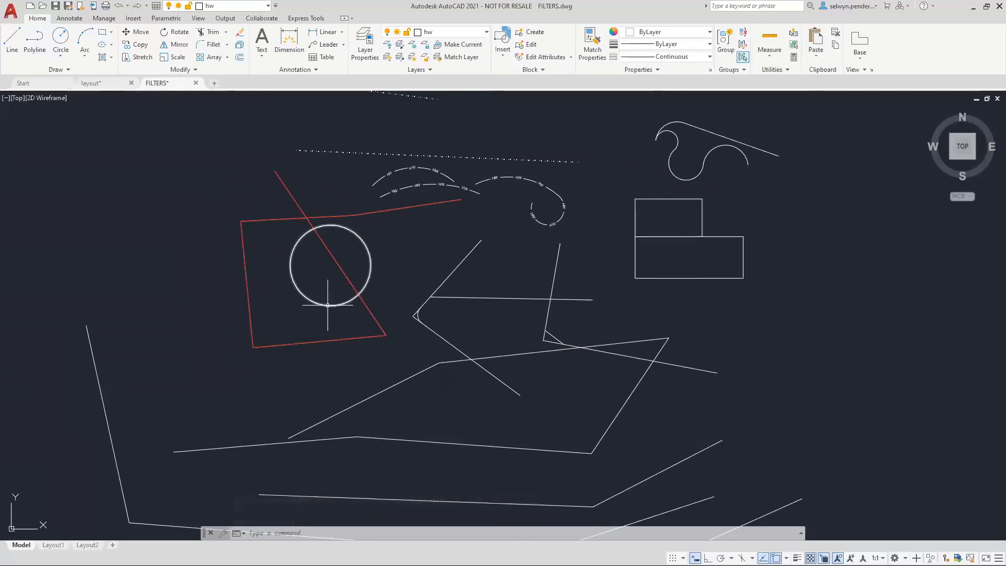
- Review the list of commands that can be undone, and close it without undoing any
key("Escape")
key("Escape")
type("u")
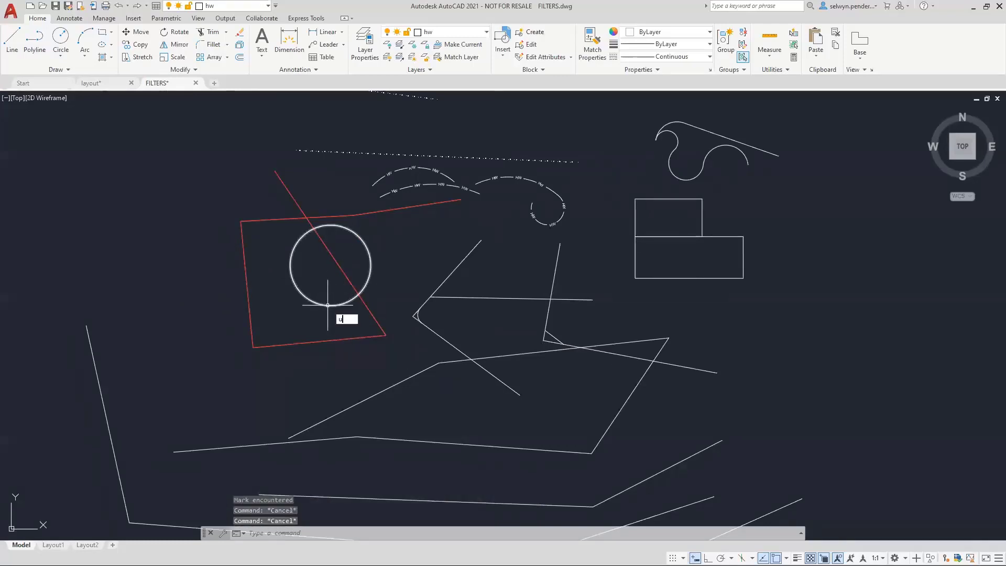
key("Escape")
key("Escape")
left_click(127, 6)
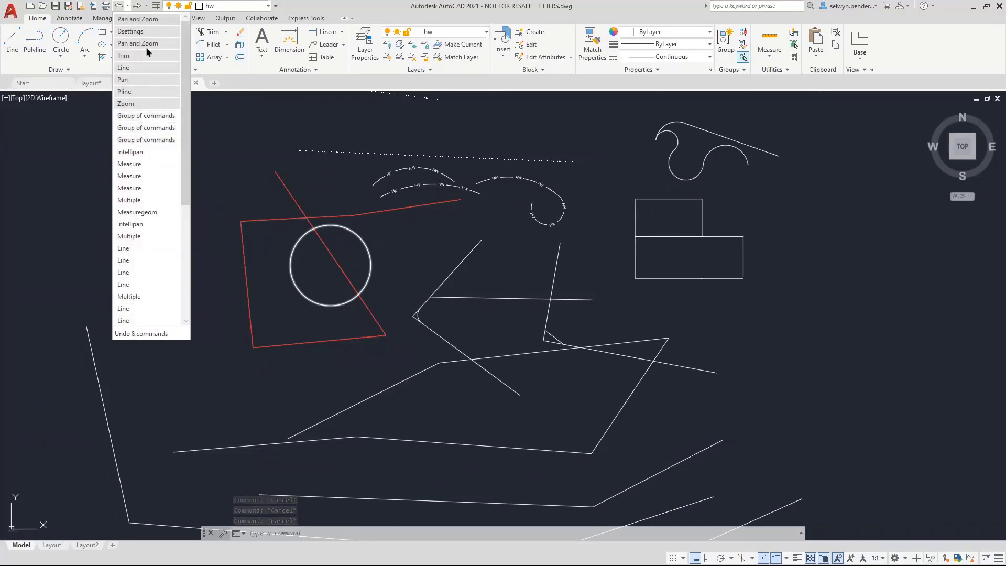
left_click(309, 85)
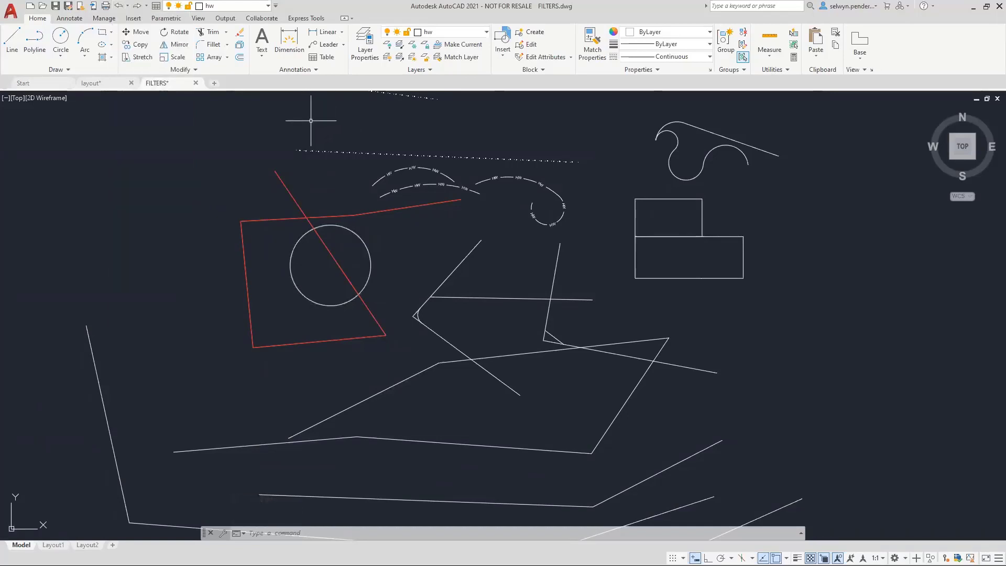
- Undo the last 10 operations at once with the UNDO command
type("undo")
key("Return")
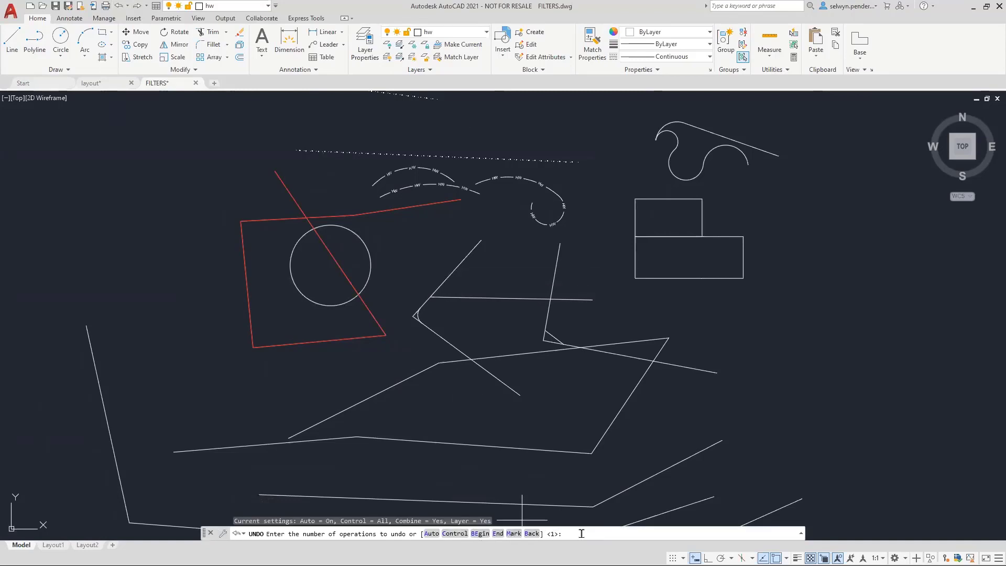
key("Return")
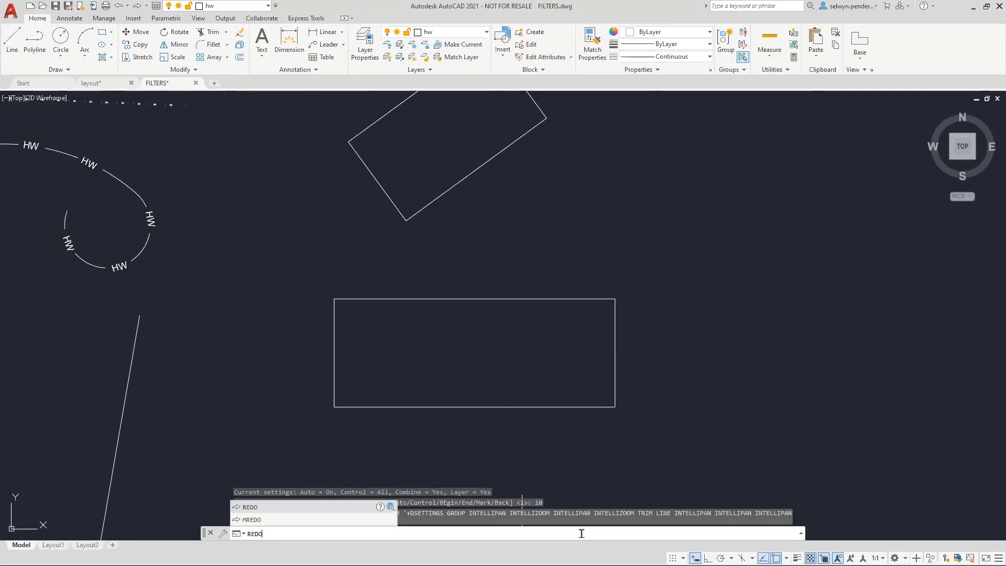
- Redo all the undone operations, including the nudges and erasures
key("Return")
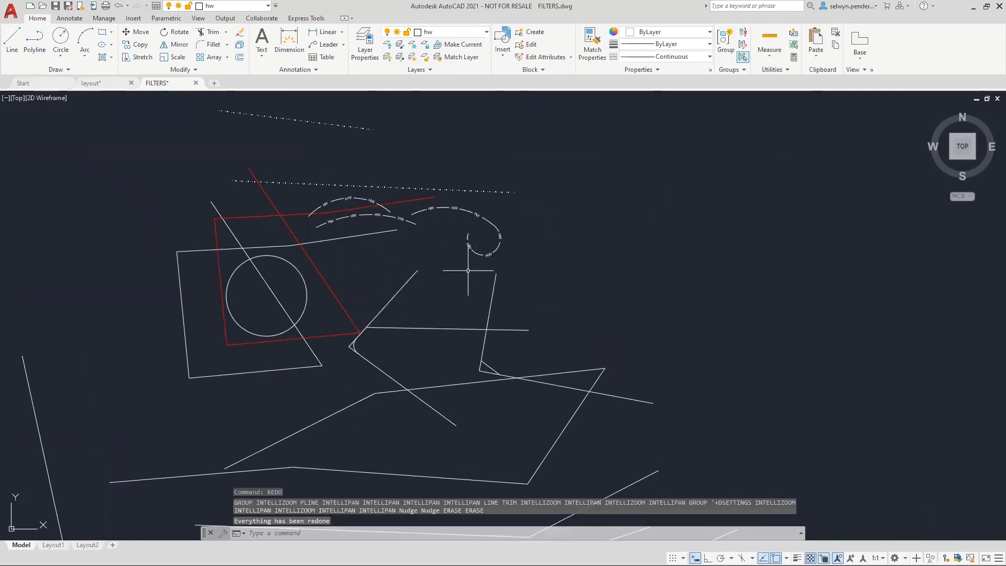
scroll(462, 270, "down", 2)
middle_click_drag(453, 268, 449, 242)
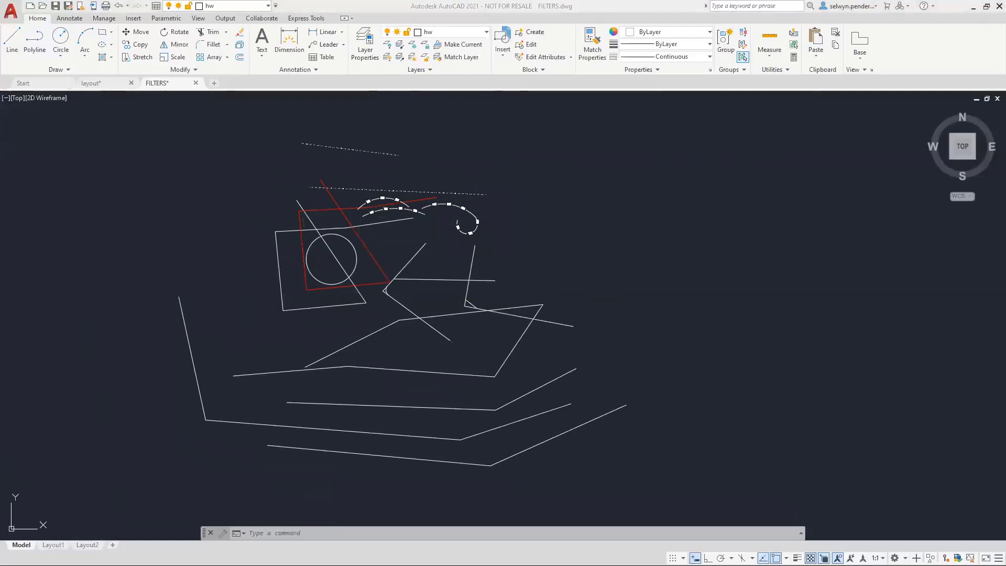
- Switch to the layout drawing and display its floor plan in model space
left_click(111, 86)
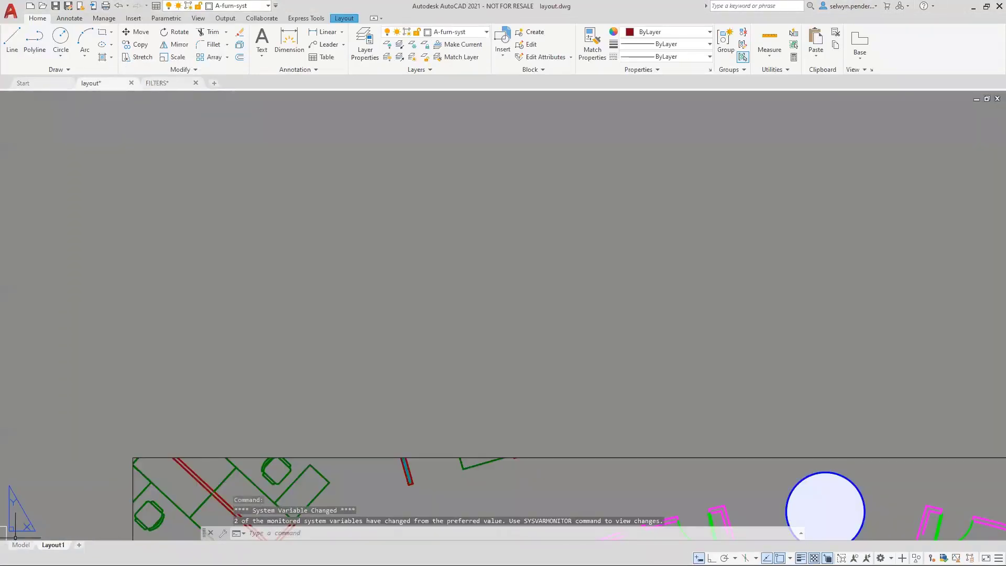
left_click(20, 545)
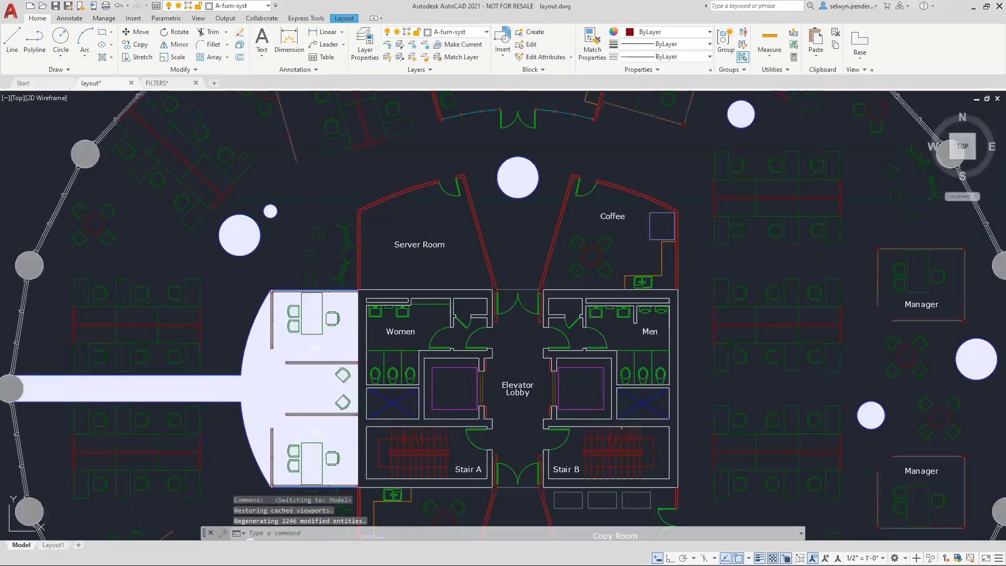
middle_click_drag(428, 254, 387, 434)
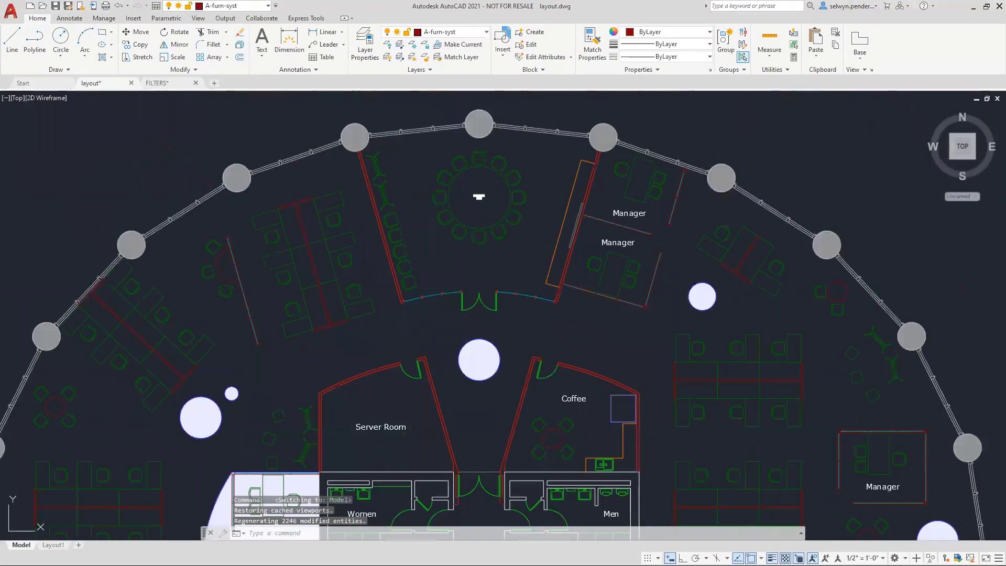
- Move the short cap line of the window mullion beside the round column away from the wall, and undo the move
scroll(458, 170, "up", 12)
scroll(478, 240, "up", 3)
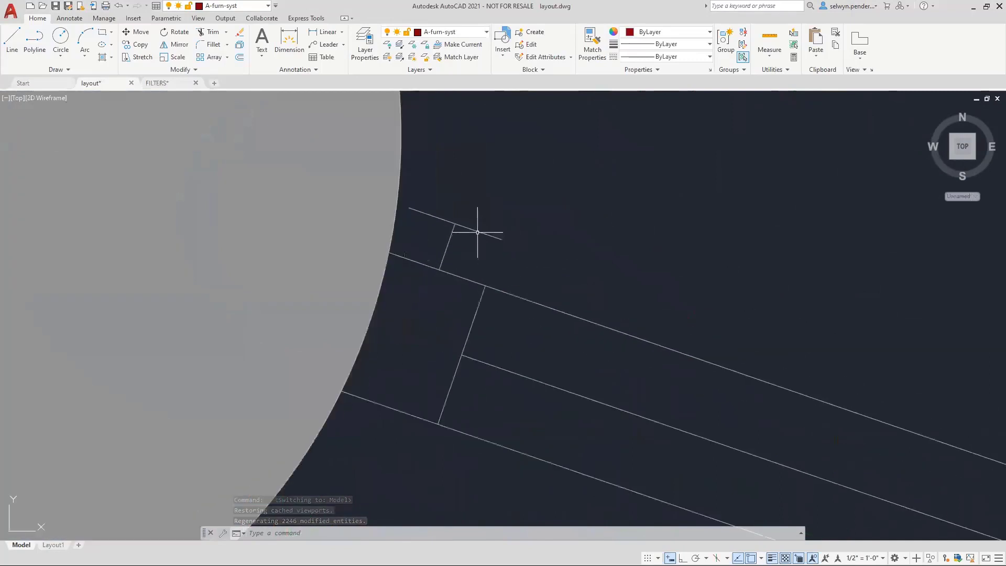
left_click(465, 226)
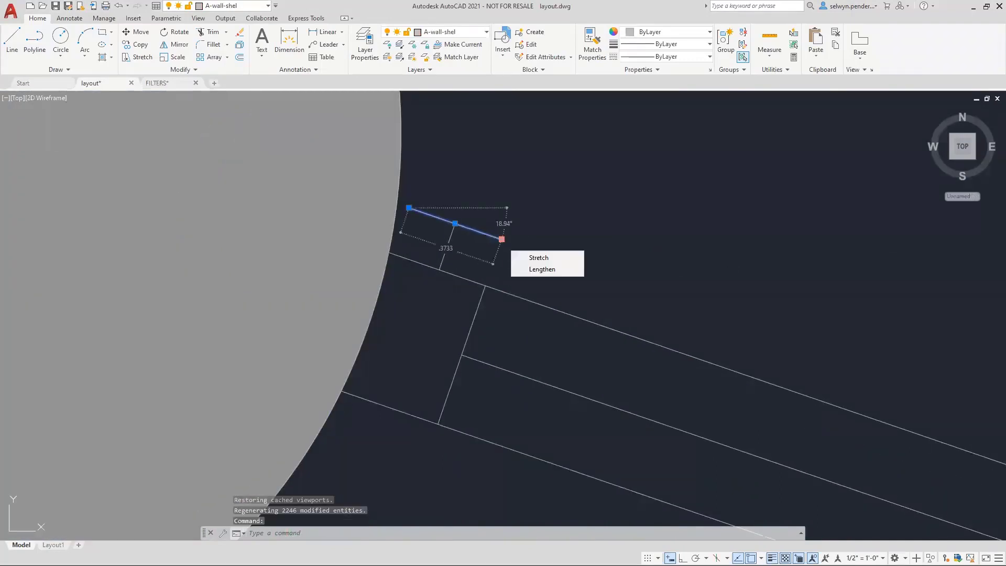
left_click(504, 239)
key("space")
left_click(586, 178)
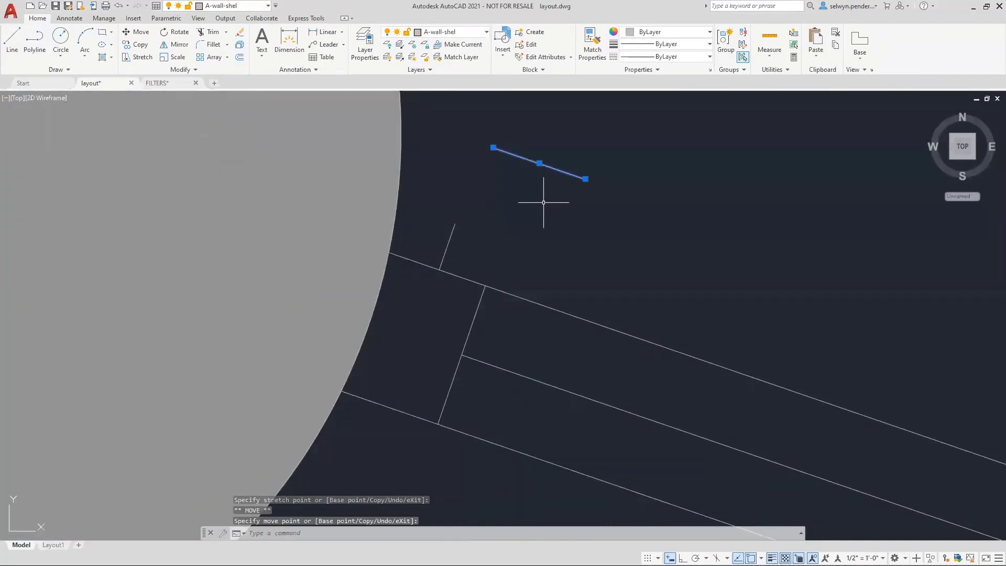
type("u")
key("Return")
- Examine the objects making up the exterior wall by selecting lines around its mullions with crossing windows
scroll(614, 283, "down", 5)
middle_click_drag(632, 281, 350, 146)
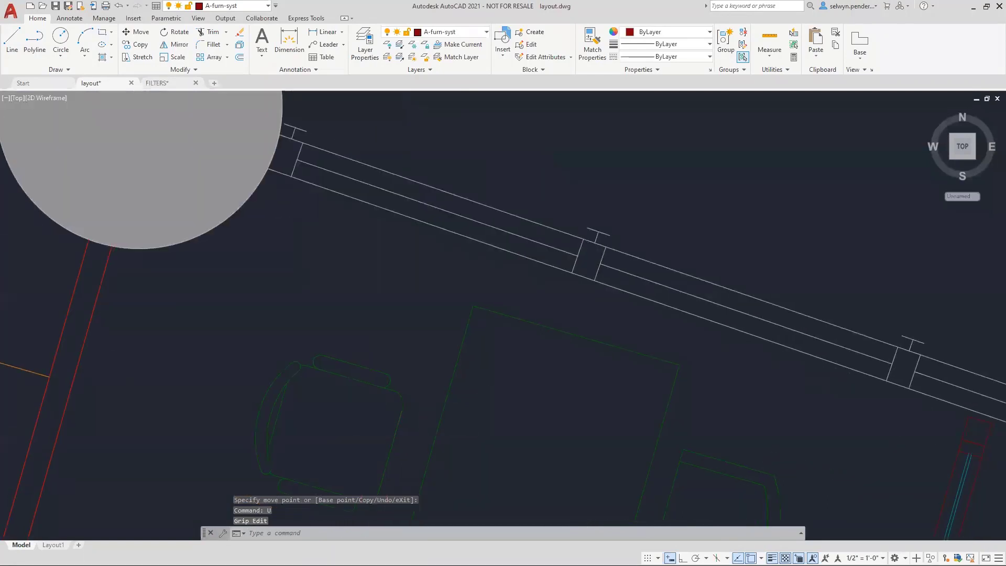
left_click(602, 217)
left_click(575, 227)
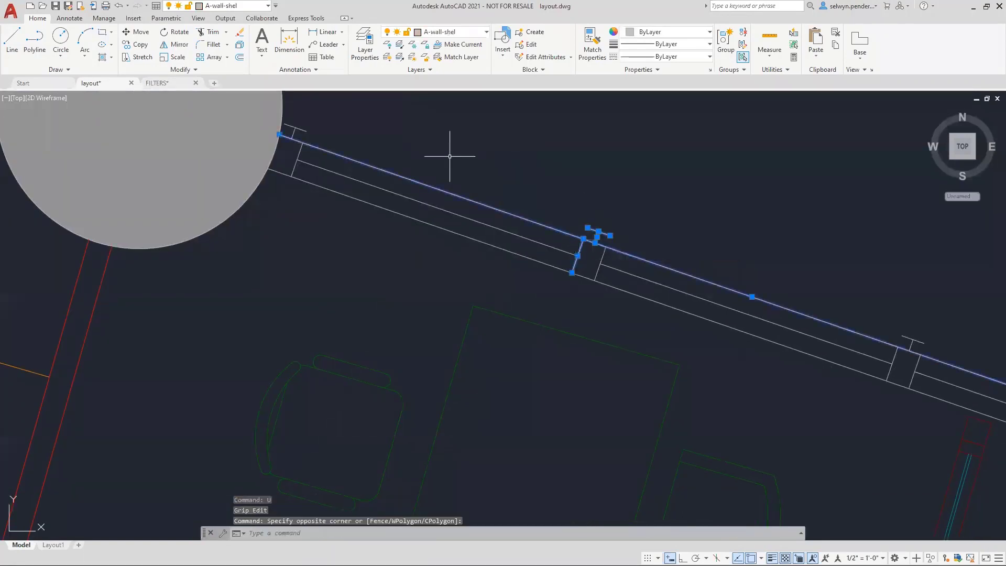
scroll(450, 156, "down", 4)
middle_click_drag(159, 148, 396, 222)
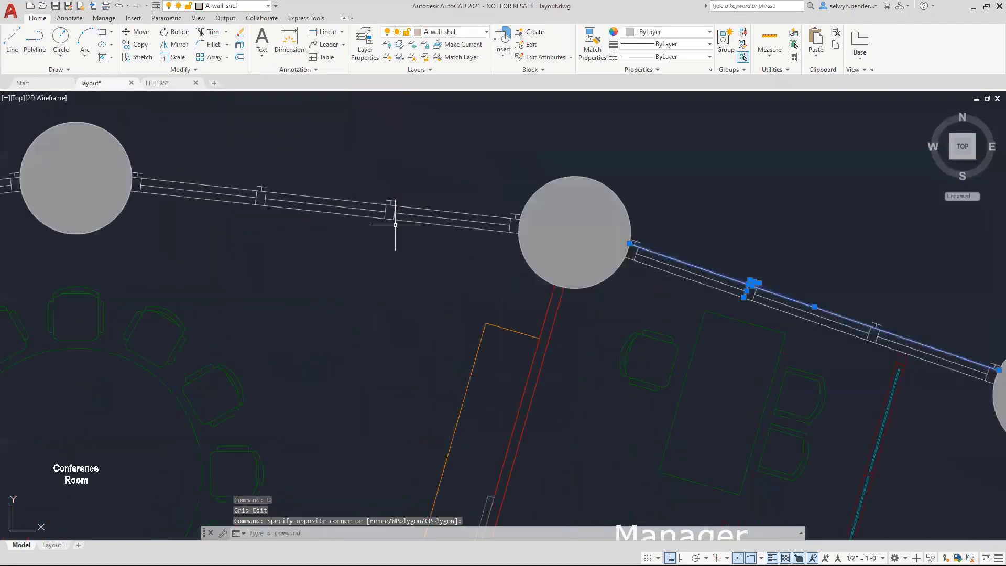
double_click(416, 185)
left_click(417, 184)
left_click(365, 220)
scroll(419, 195, "up", 6)
scroll(251, 194, "up", 2)
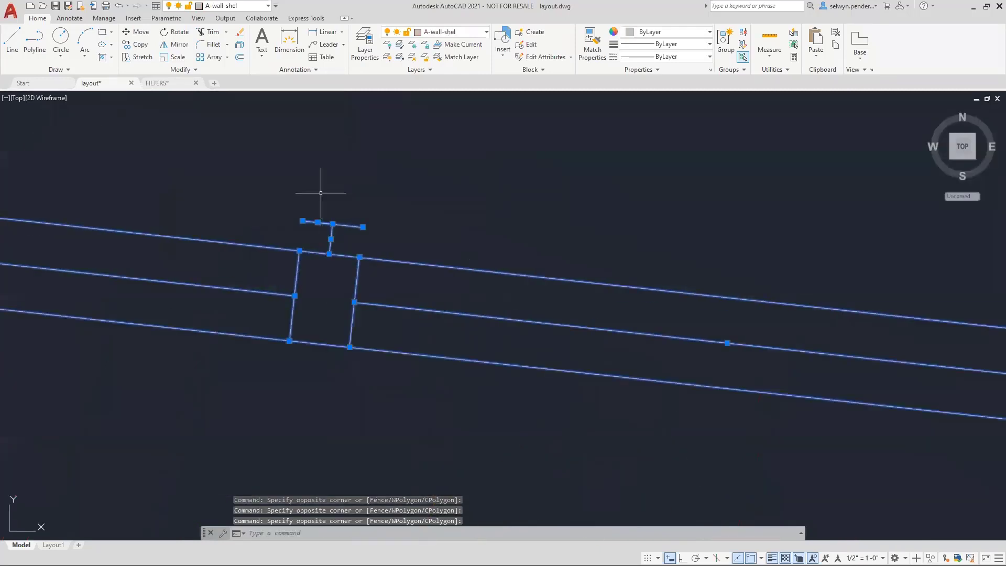
- Move only the mullion's short cap line upward to check for overlapping lines beneath it, and undo the move
left_click(297, 182)
left_click(332, 216)
left_click(346, 224)
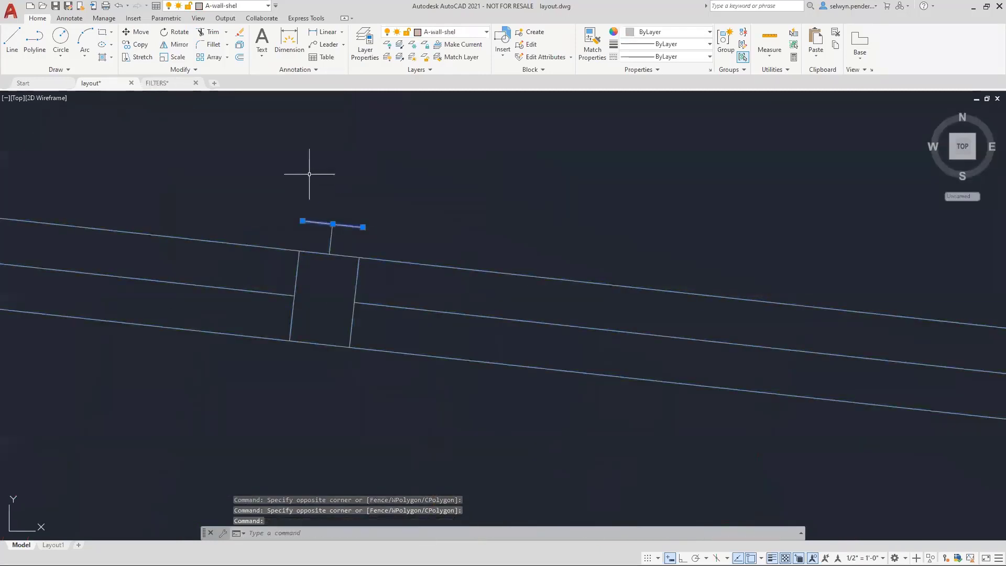
type("m")
key("Return")
left_click(309, 172)
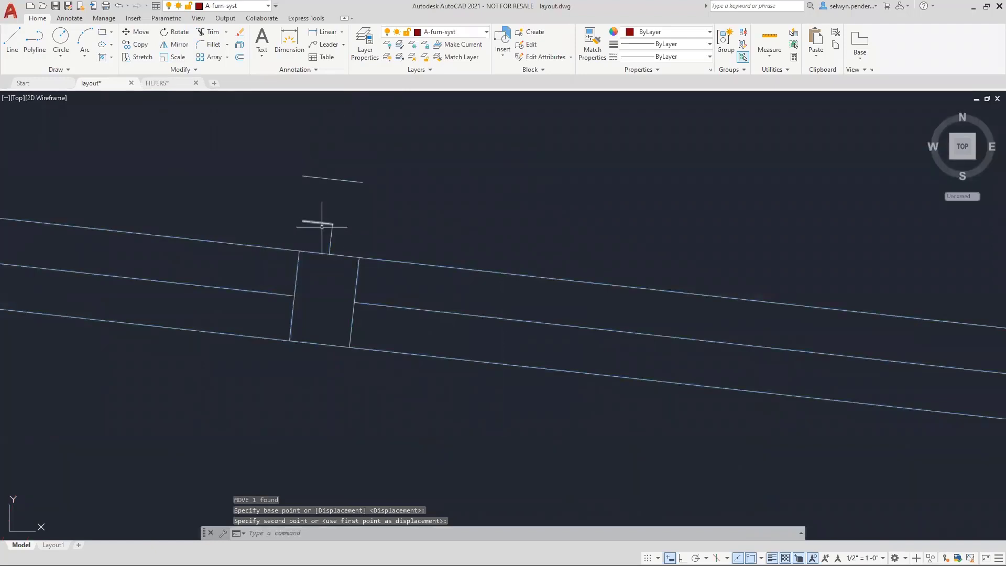
type("u")
key("Return")
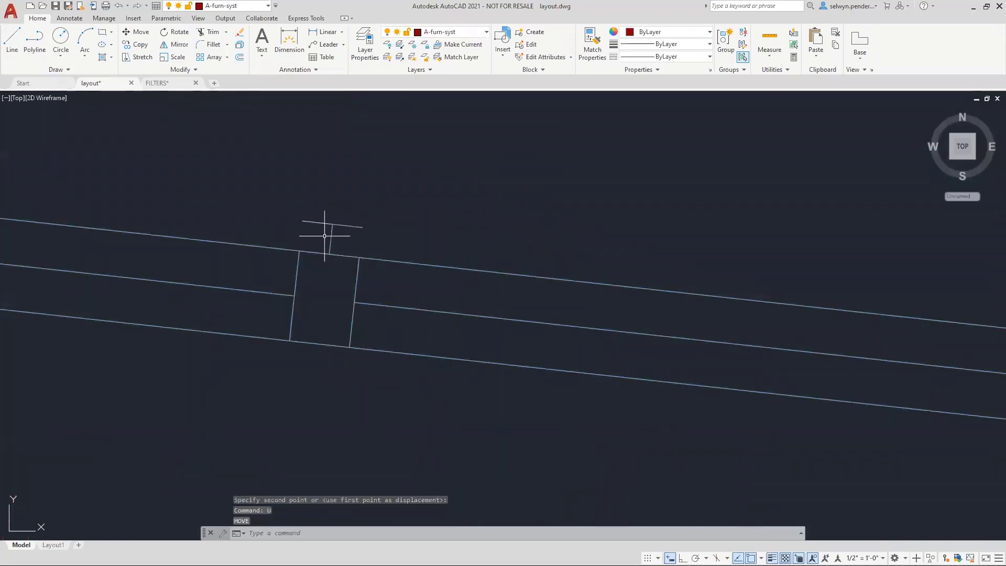
- Start the OVERKILL command and select the entire floor plan as the objects to check for duplicates
scroll(361, 240, "down", 5)
scroll(327, 222, "down", 4)
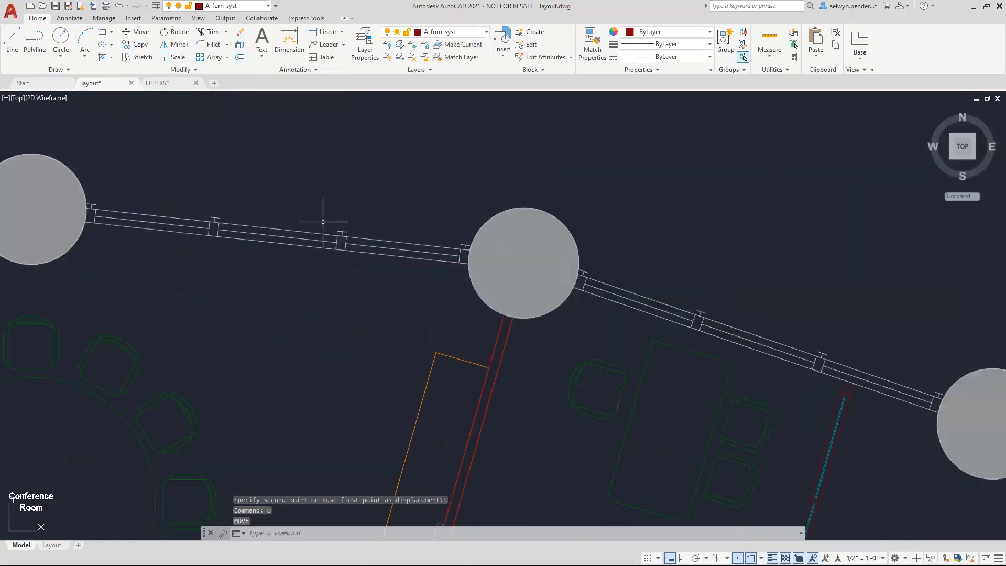
middle_click_drag(311, 213, 428, 221)
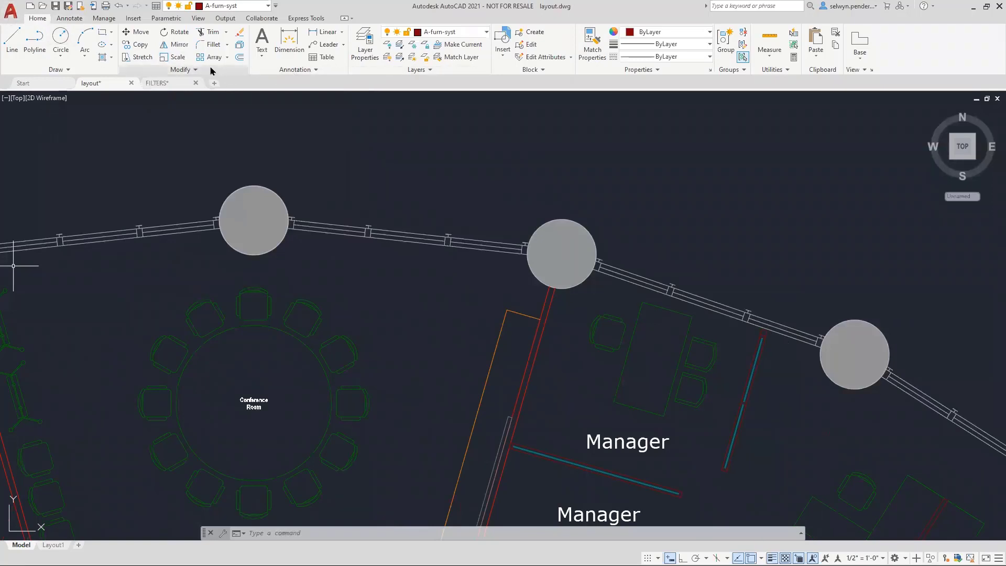
left_click(185, 71)
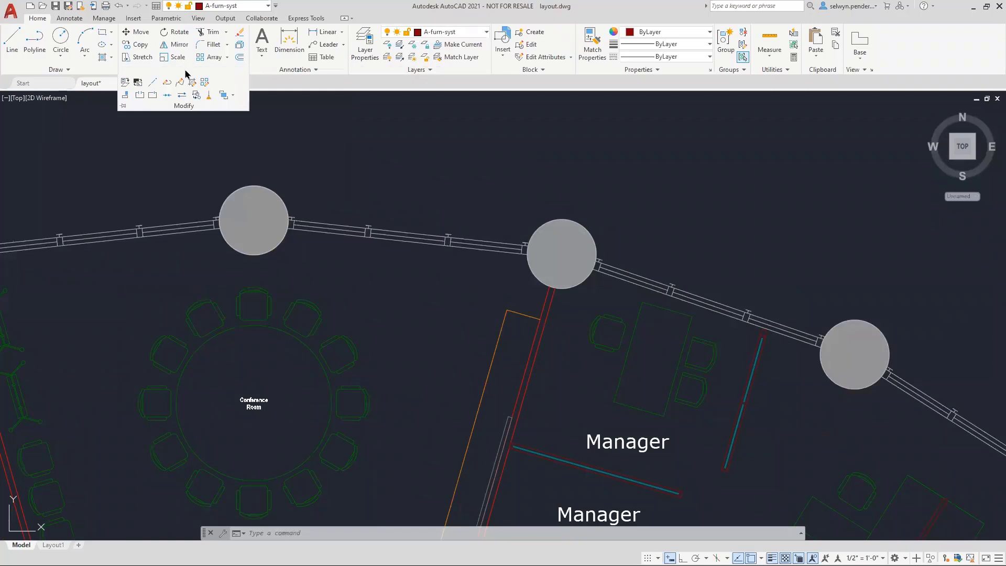
left_click(209, 100)
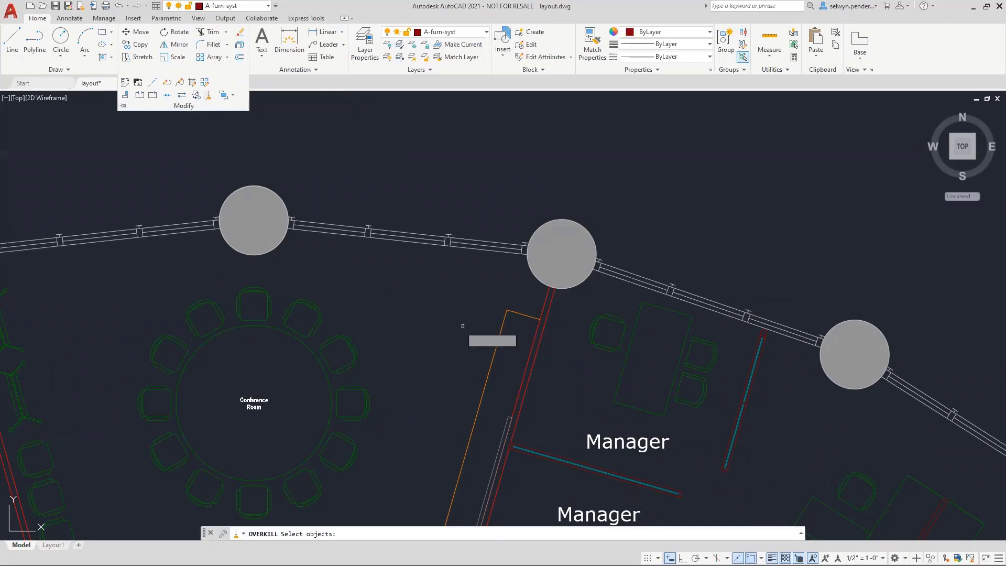
scroll(387, 308, "down", 2)
scroll(386, 309, "down", 6)
left_click(147, 265)
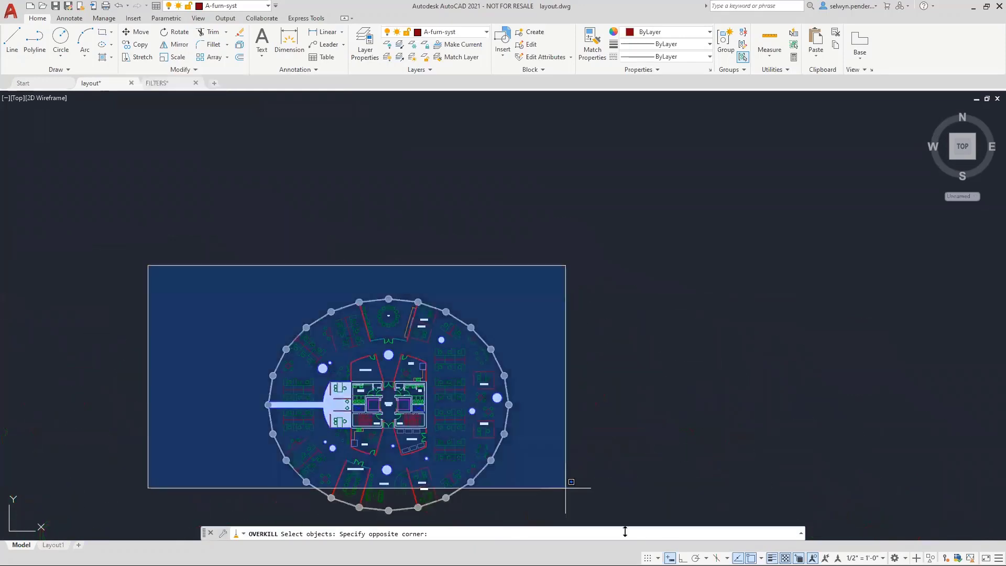
middle_click_drag(594, 507, 624, 406)
left_click(625, 407)
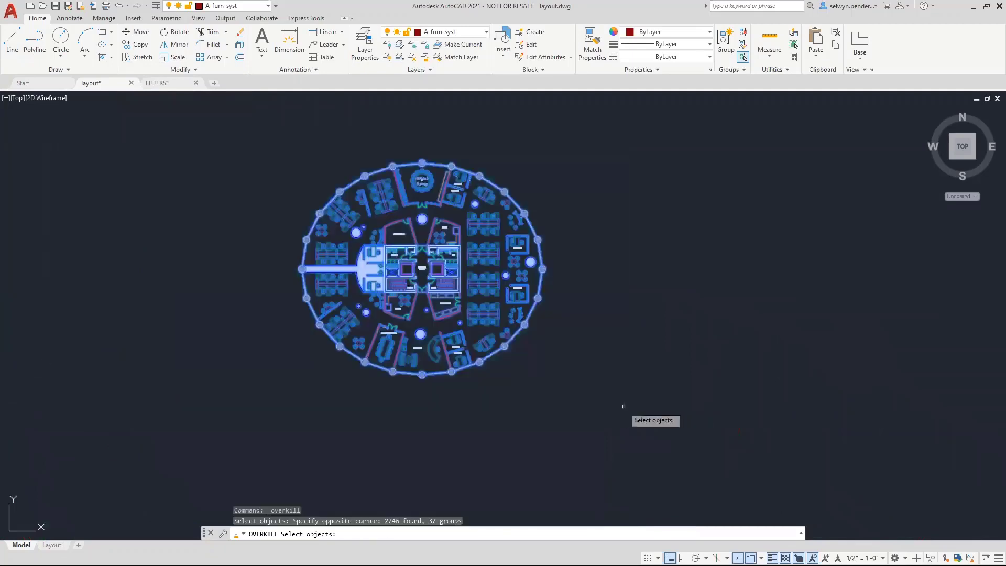
key("Return")
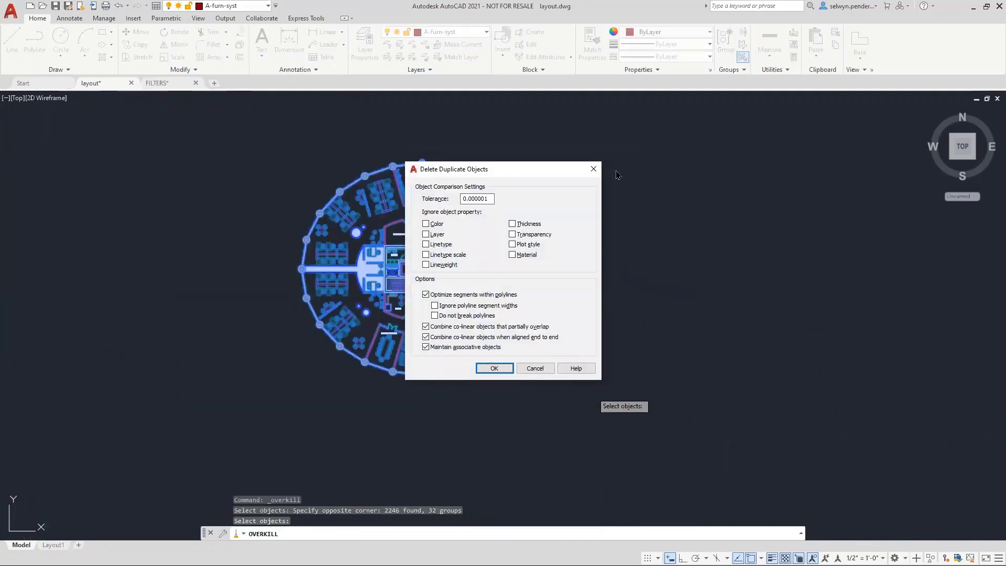
- Delete the duplicate objects with a tolerance of 0.000001 and review the deletion report in the command history
left_click_drag(468, 173, 635, 181)
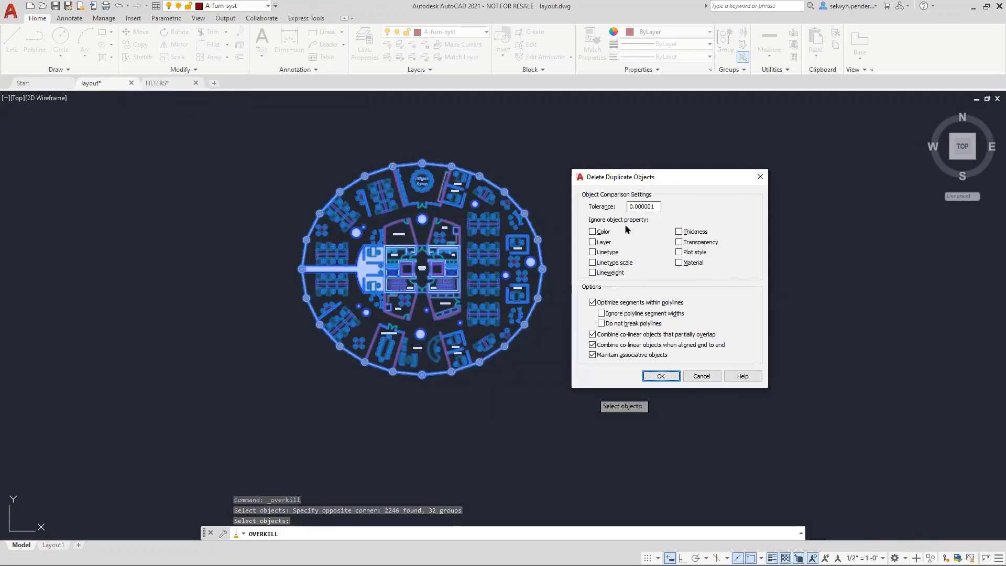
left_click(638, 206)
left_click_drag(659, 206, 638, 205)
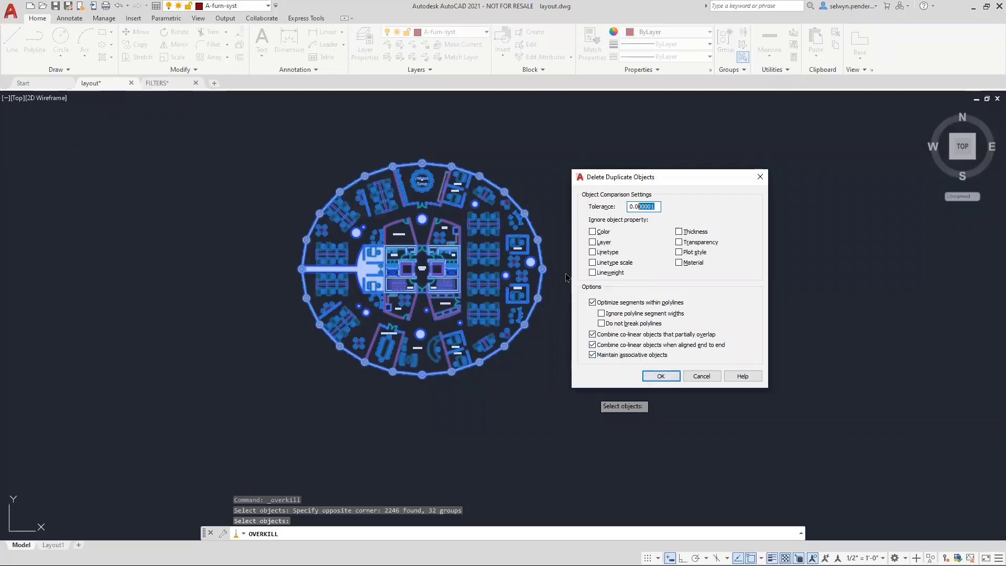
left_click(659, 376)
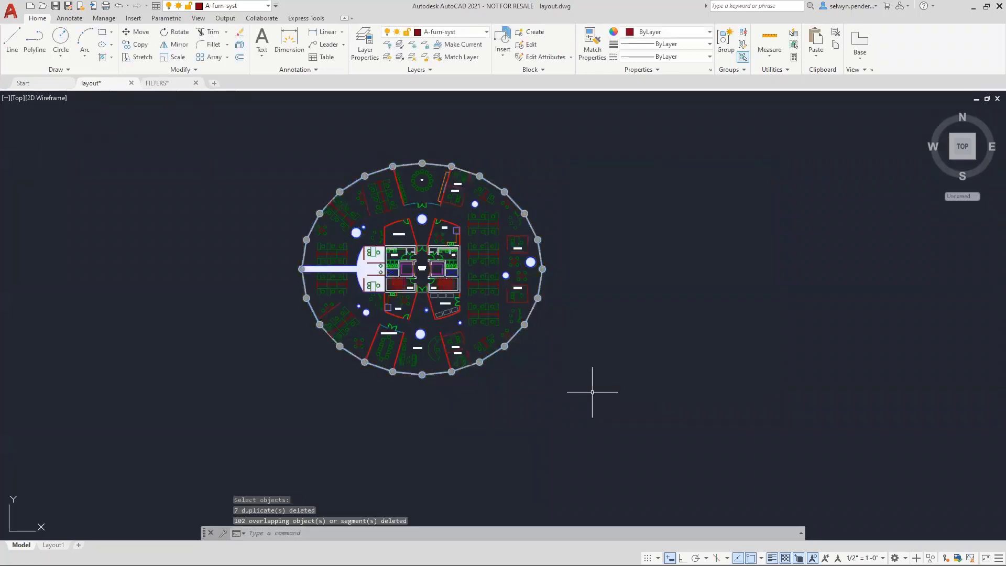
key("F2")
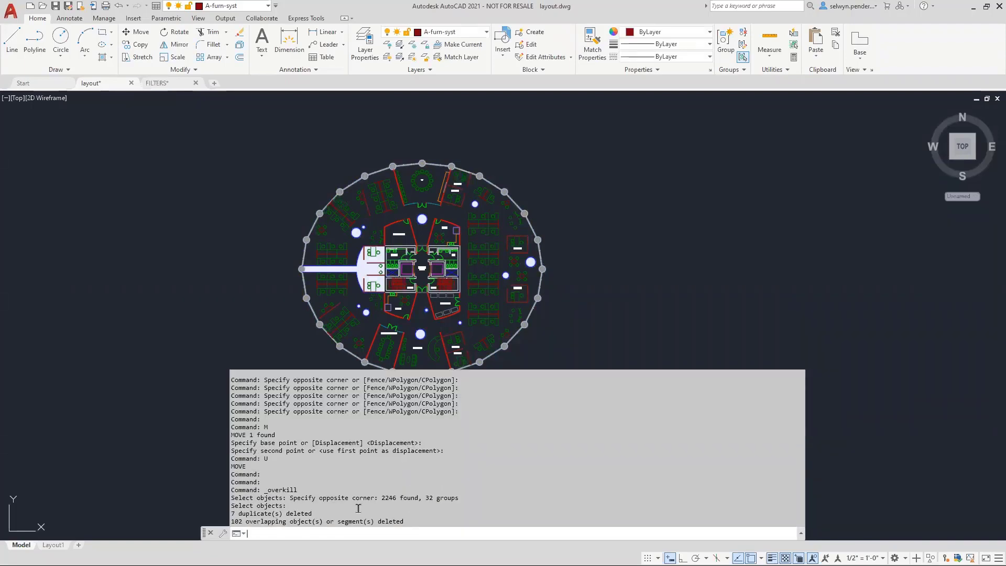
left_click_drag(235, 514, 378, 520)
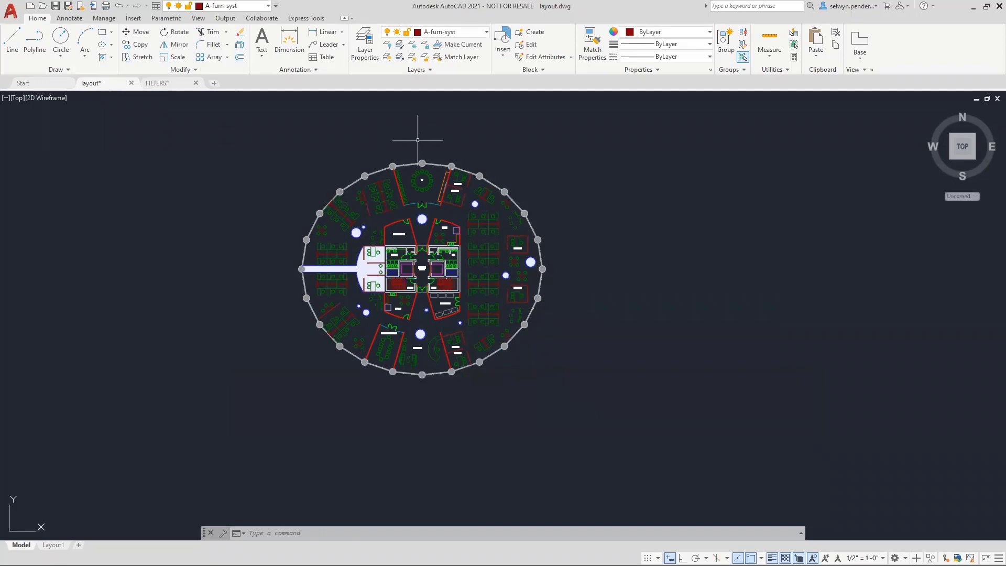
- Save the cleaned drawing under the new name layout-clean
scroll(418, 140, "up", 10)
mouse_move(281, 349)
middle_mouse_down()
mouse_move(246, 252)
mouse_move(301, 165)
middle_mouse_up()
type("save")
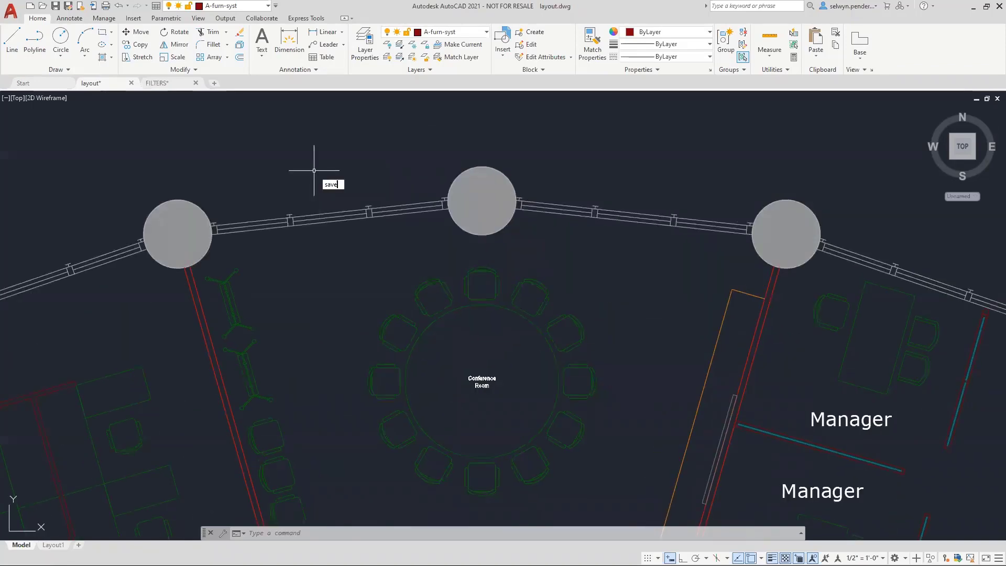
type("as")
key("Return")
type("layout.")
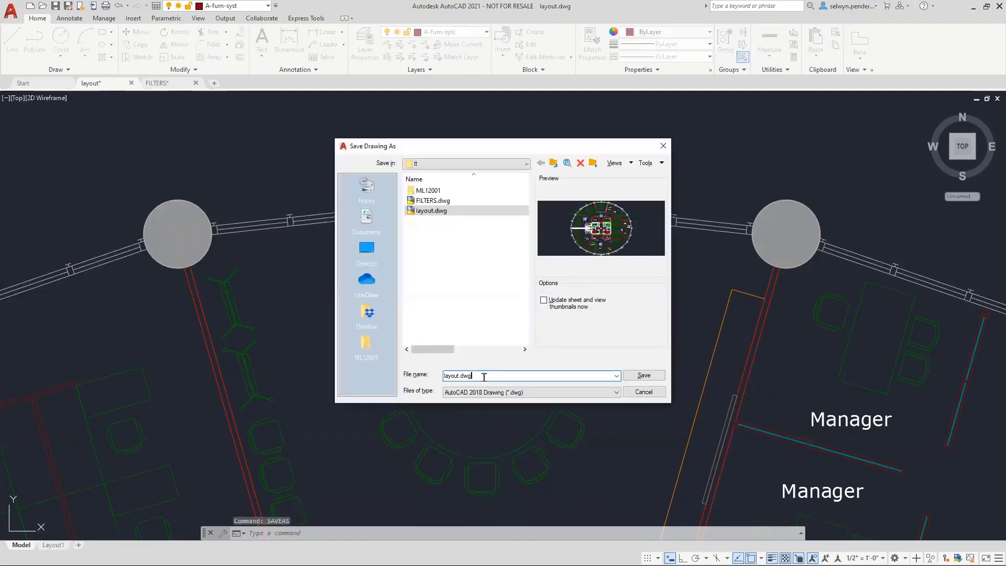
key("BackSpace")
type("-clean")
key("Return")
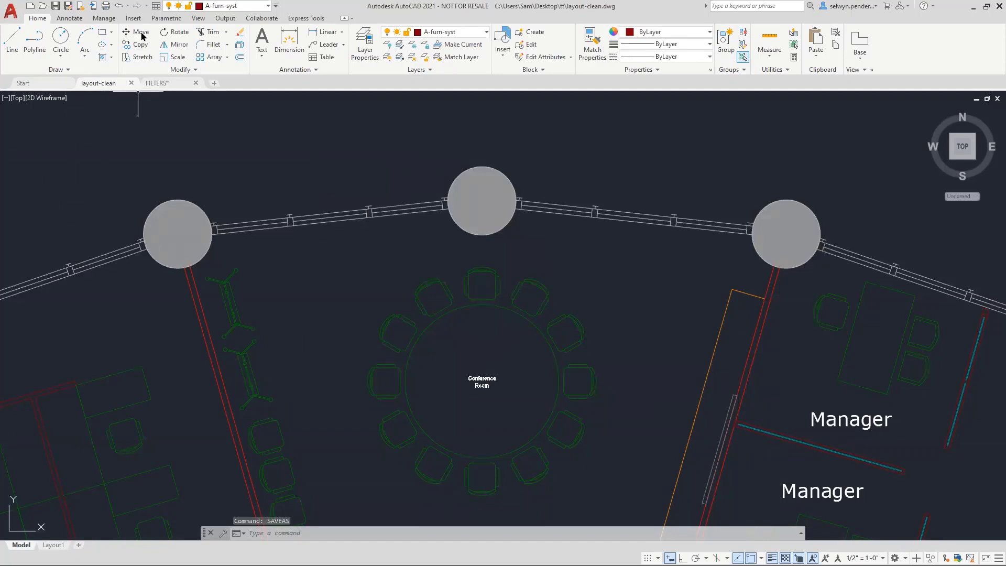
- Run DWG Compare on the current drawing against layout.dwg
left_click(103, 19)
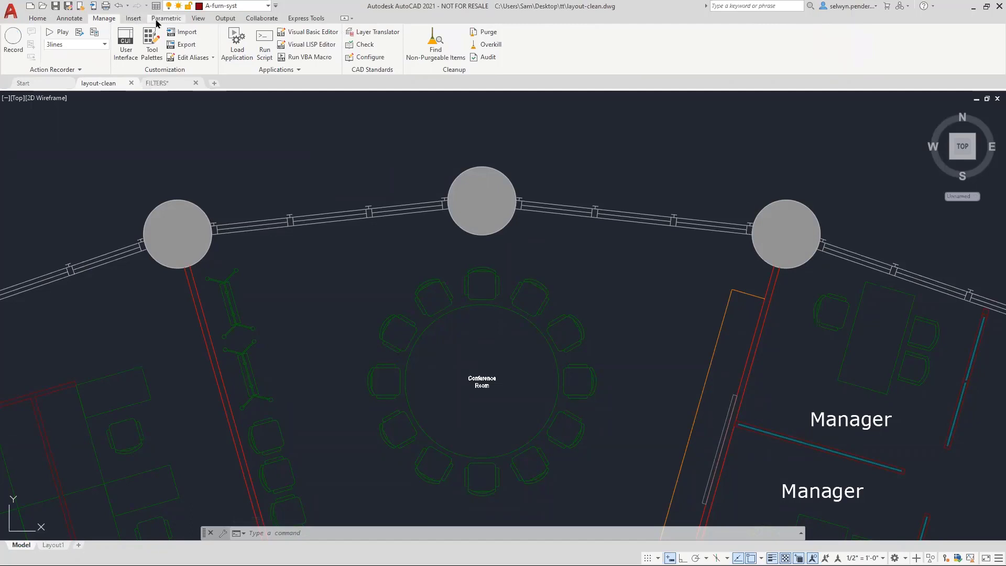
left_click(203, 19)
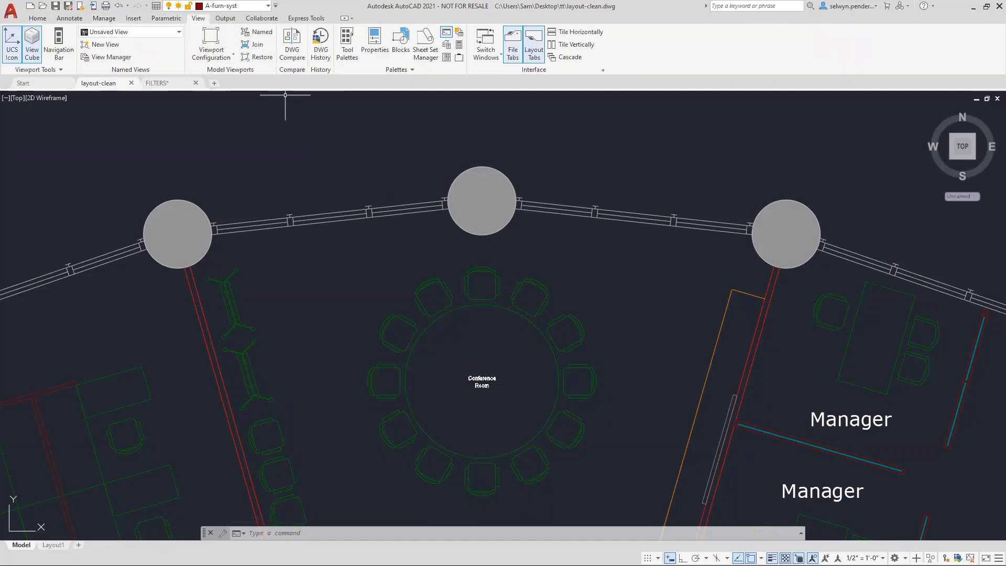
left_click(289, 46)
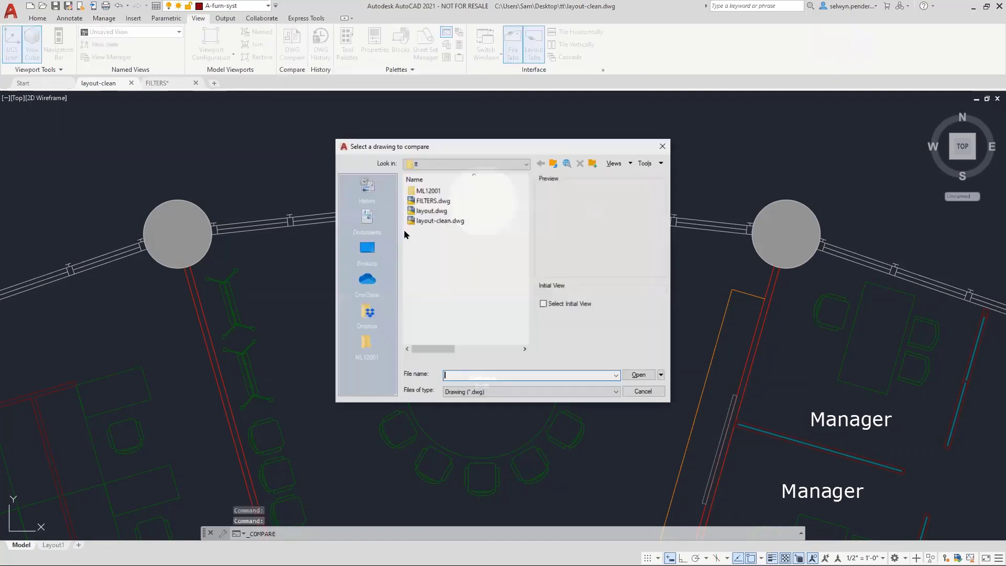
left_click(427, 211)
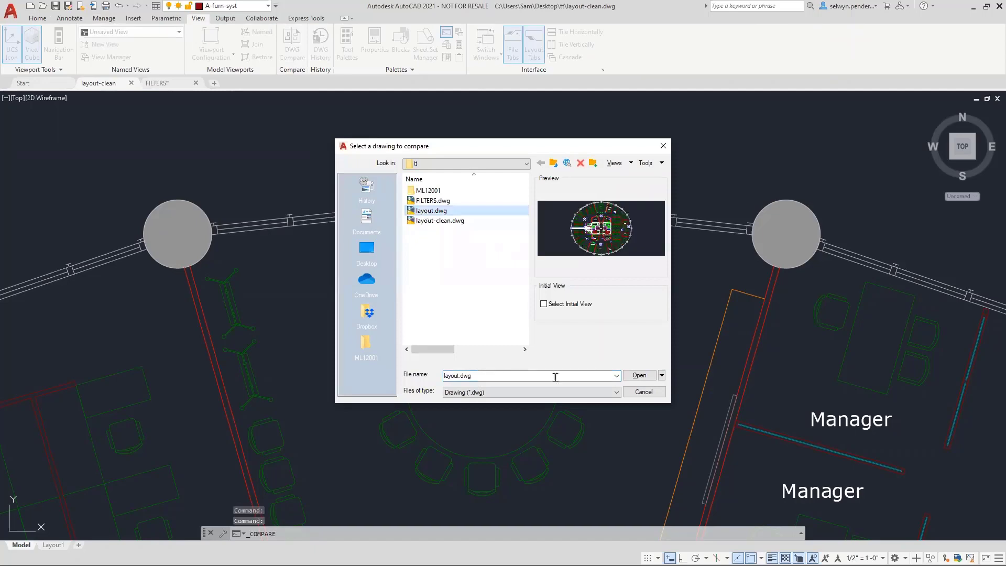
left_click(637, 376)
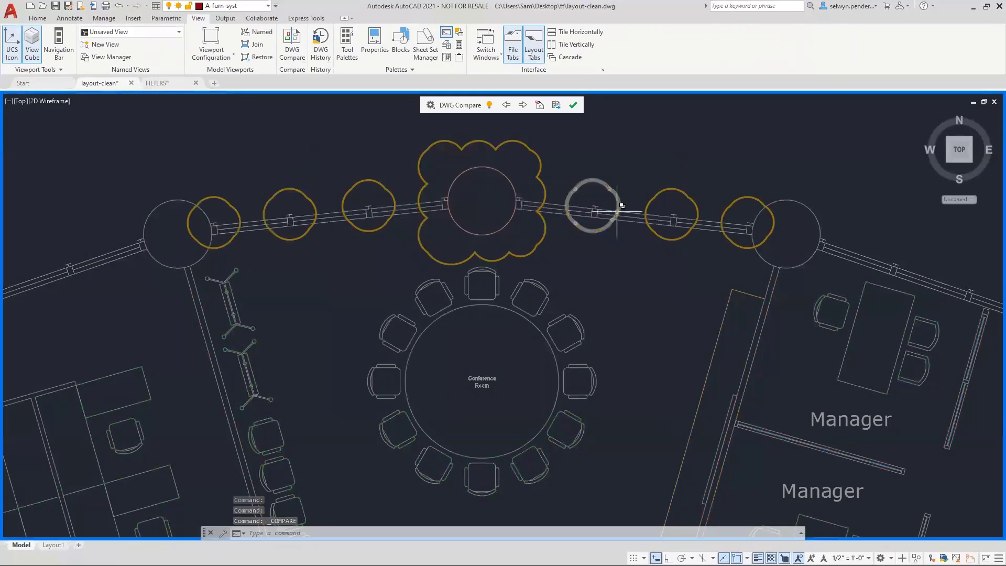
- Inspect the revision clouds along the exterior wall and around the conference room's double door
scroll(735, 232, "down", 2)
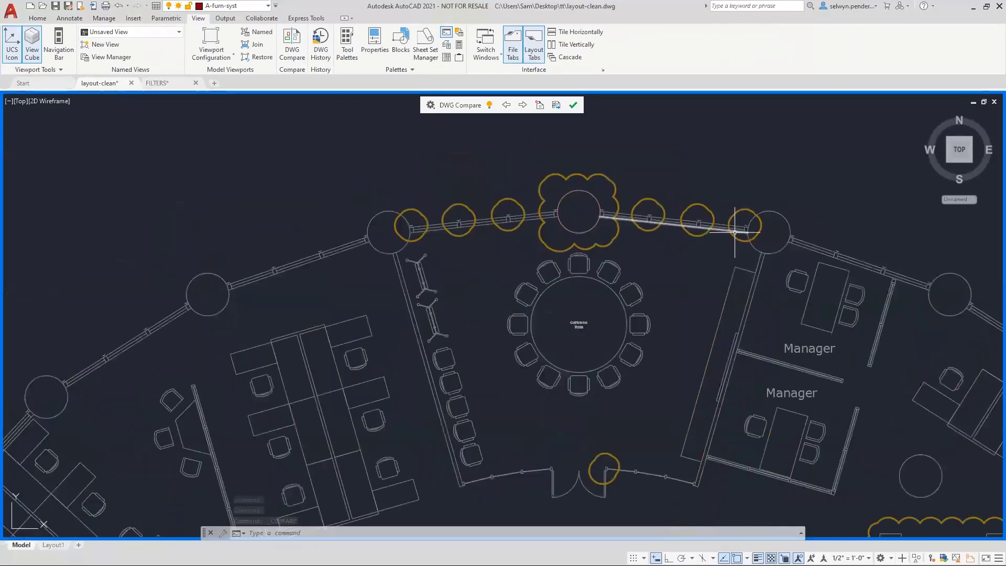
middle_click_drag(587, 463, 353, 353)
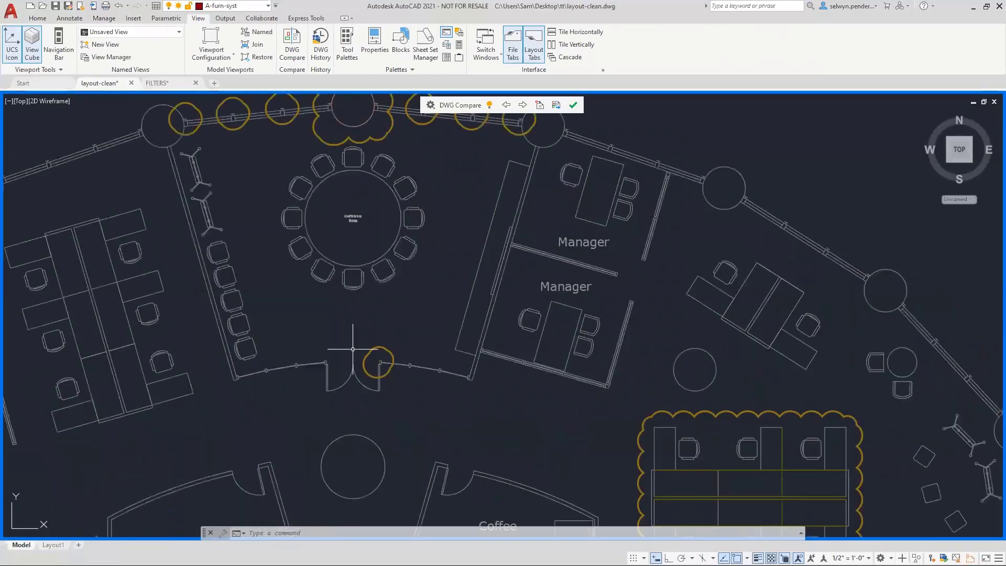
scroll(360, 336, "up", 10)
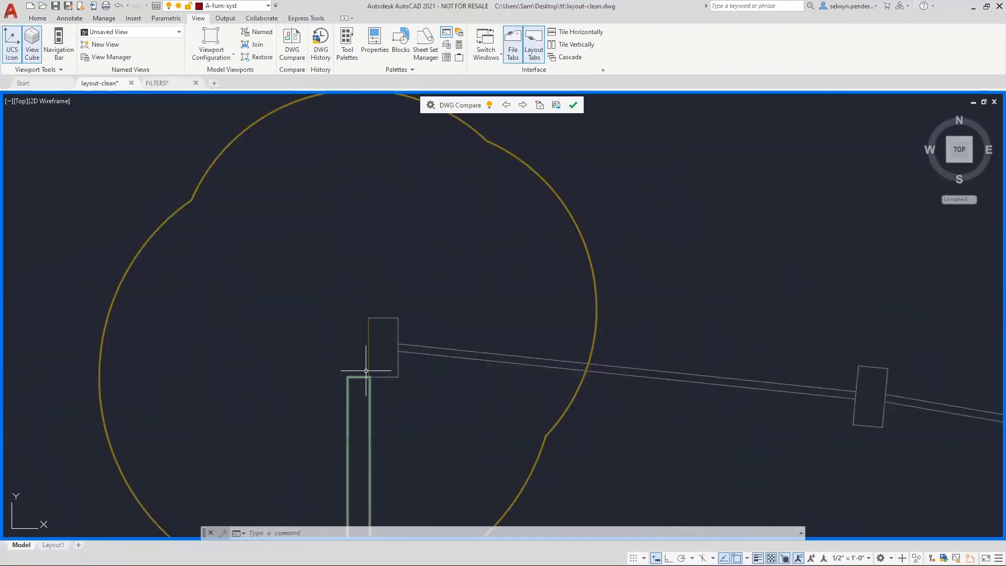
scroll(370, 336, "down", 5)
scroll(303, 128, "down", 6)
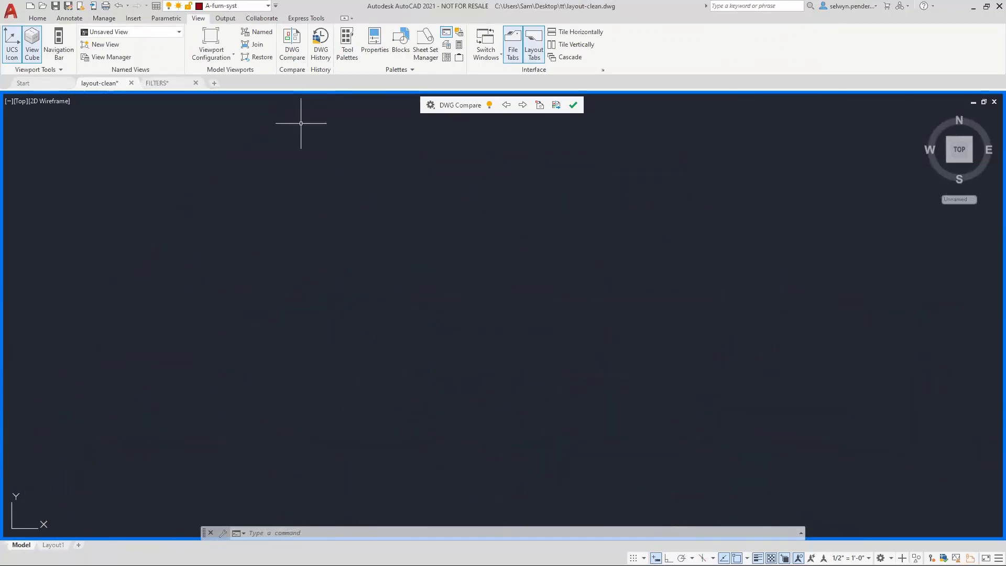
- Examine the clouded six-desk cluster near the Coffee room and pick the line along its upper desk edge
mouse_move(563, 276)
middle_mouse_down()
mouse_move(690, 335)
mouse_move(361, 194)
middle_mouse_up()
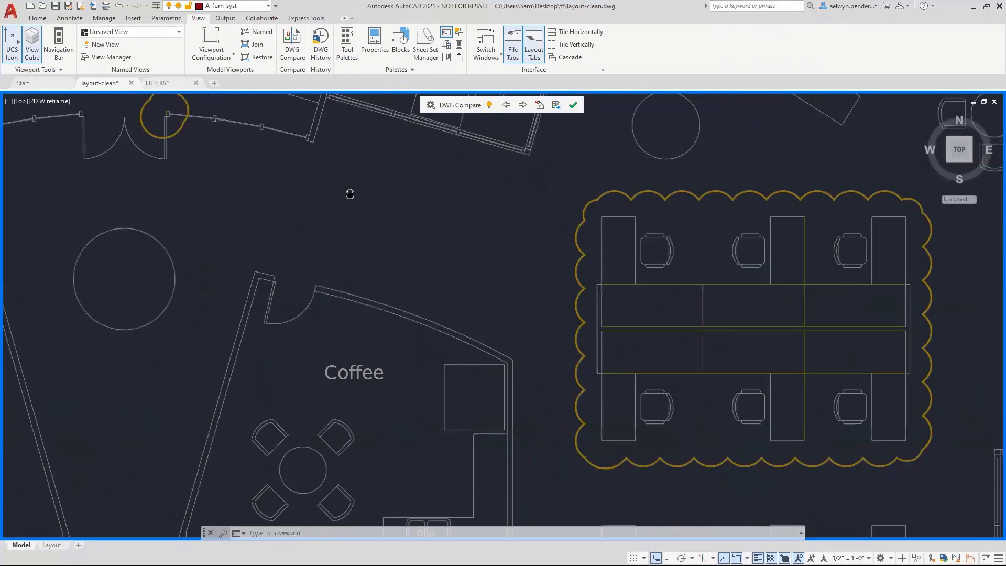
scroll(640, 285, "up", 3)
mouse_move(640, 288)
middle_mouse_down()
mouse_move(632, 298)
mouse_move(469, 262)
middle_mouse_up()
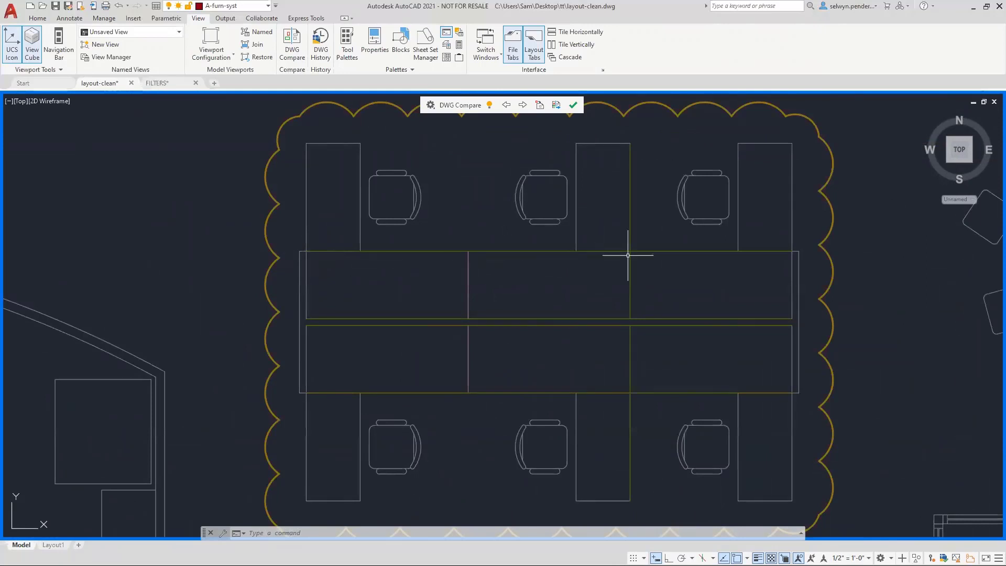
left_click(413, 250)
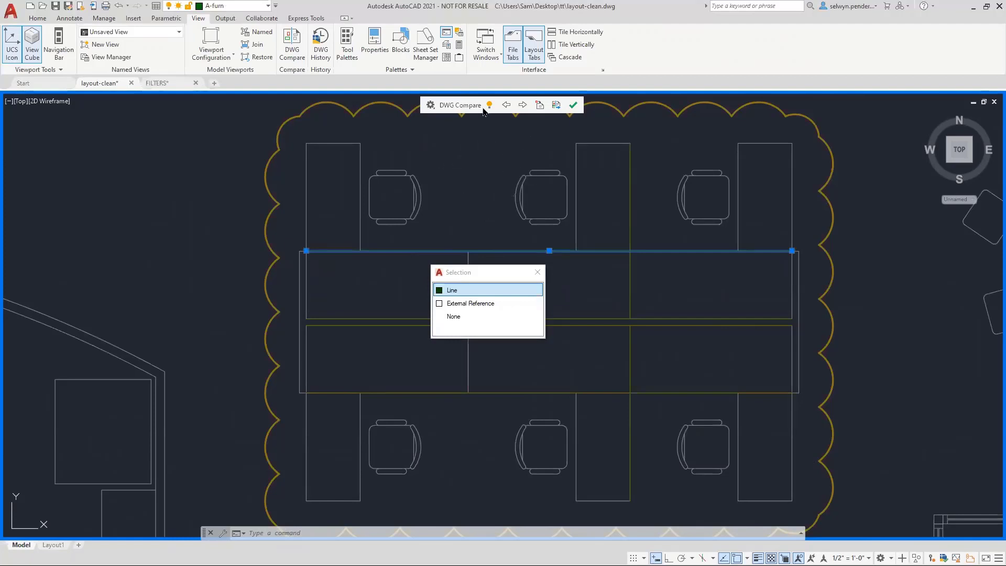
left_click(464, 107)
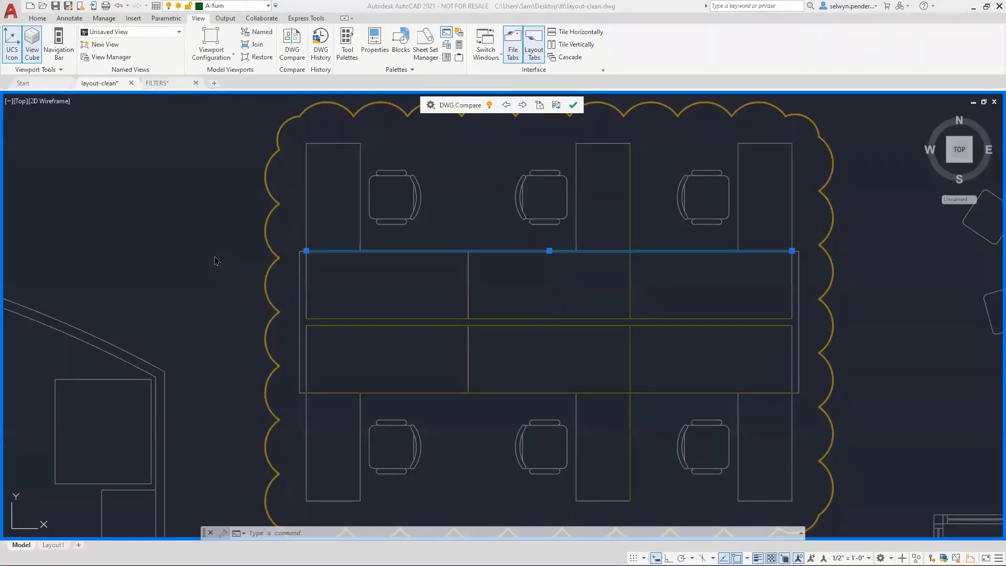
- Step forward through the successive differences found by the drawing comparison
left_click(522, 105)
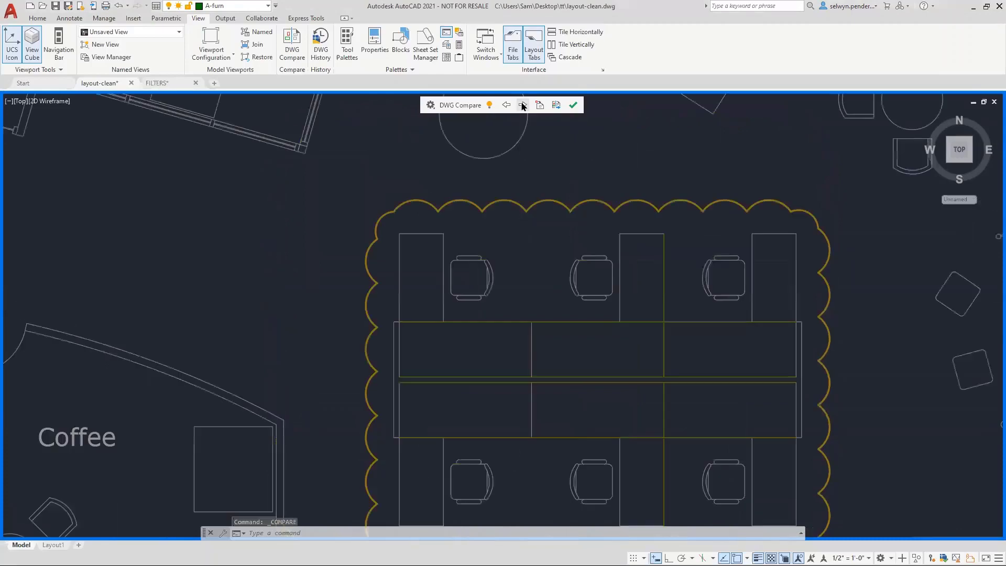
left_click(523, 106)
left_click(523, 105)
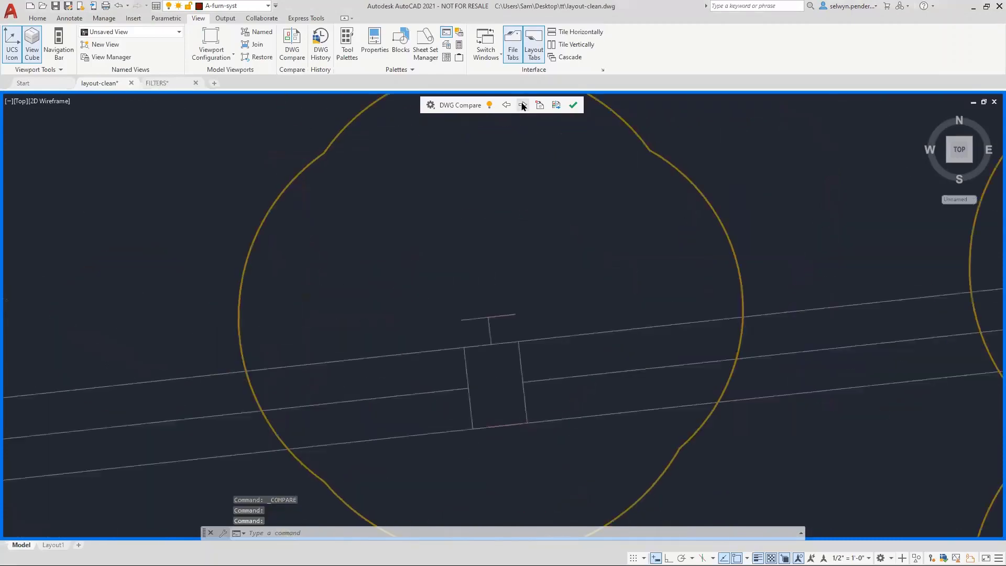
left_click(522, 106)
left_click(522, 106)
left_click(522, 105)
left_click(523, 106)
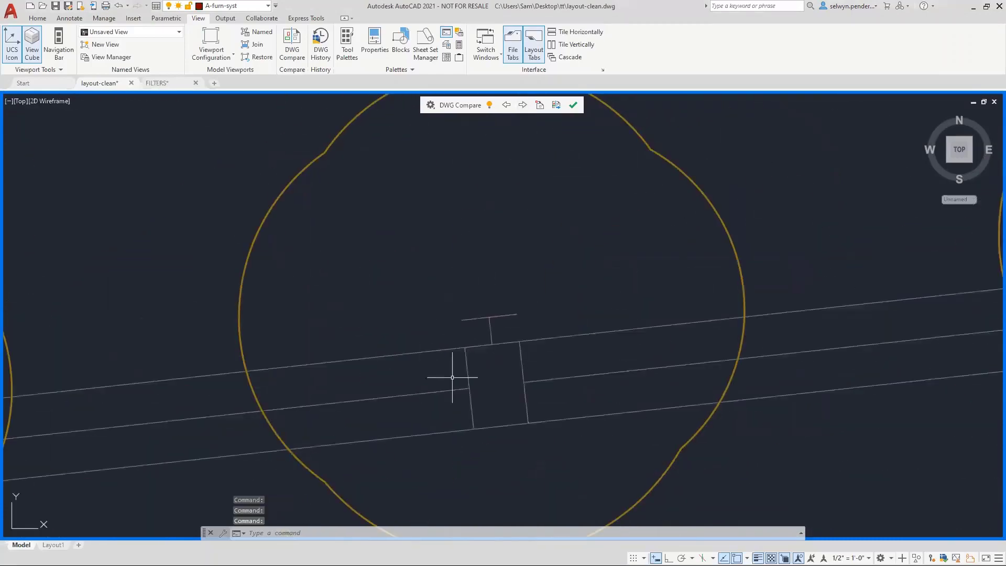
- Inspect the clouded mullion's cap line by drawing a selection window around the half beyond its stem
scroll(474, 346, "up", 6)
middle_click_drag(528, 247, 483, 269)
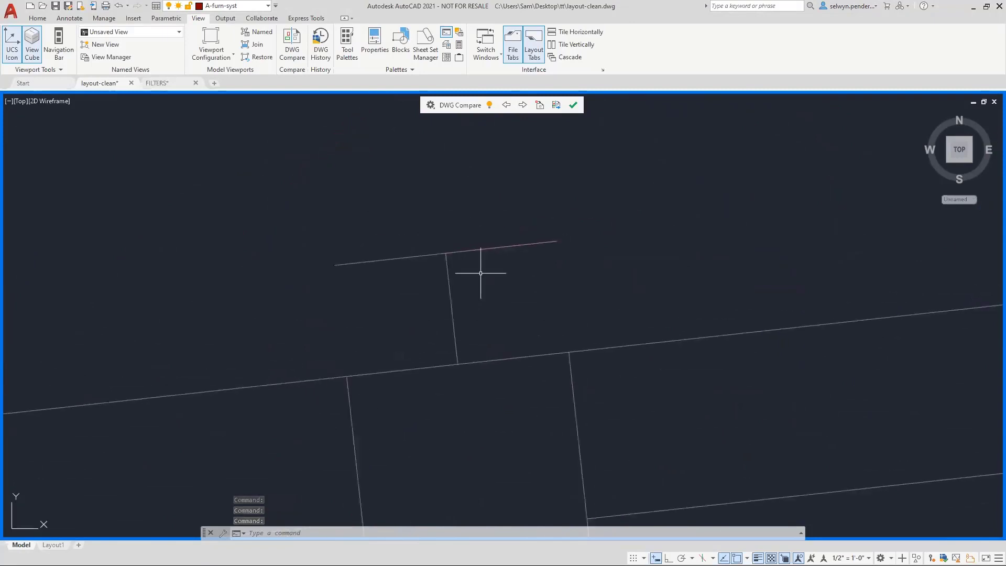
scroll(478, 265, "up", 4)
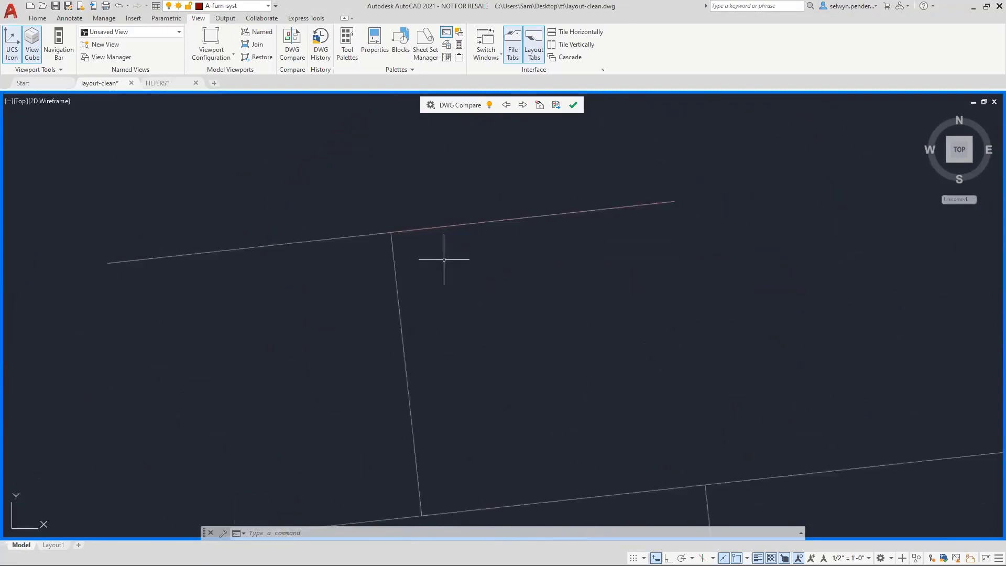
left_click(363, 158)
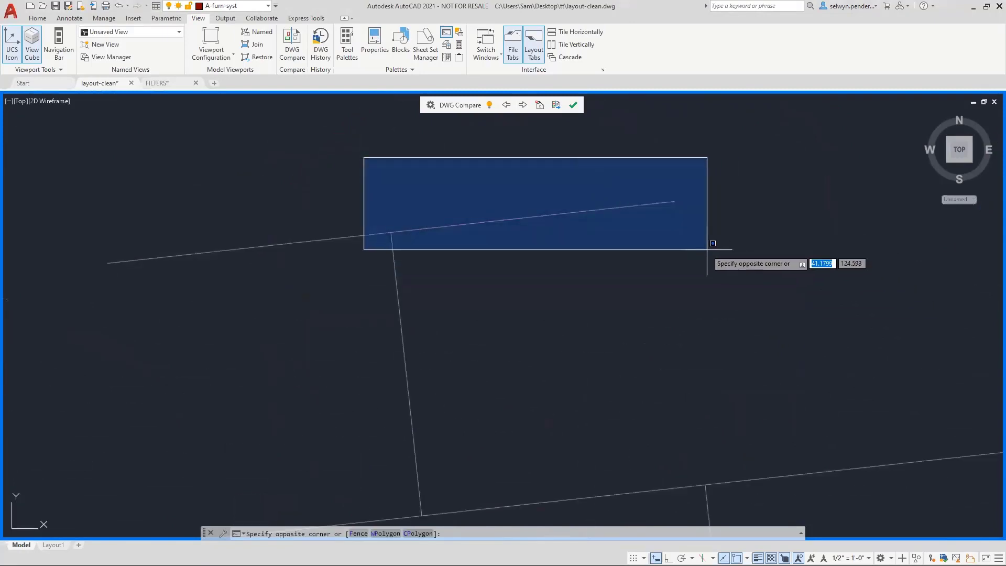
left_click(708, 249)
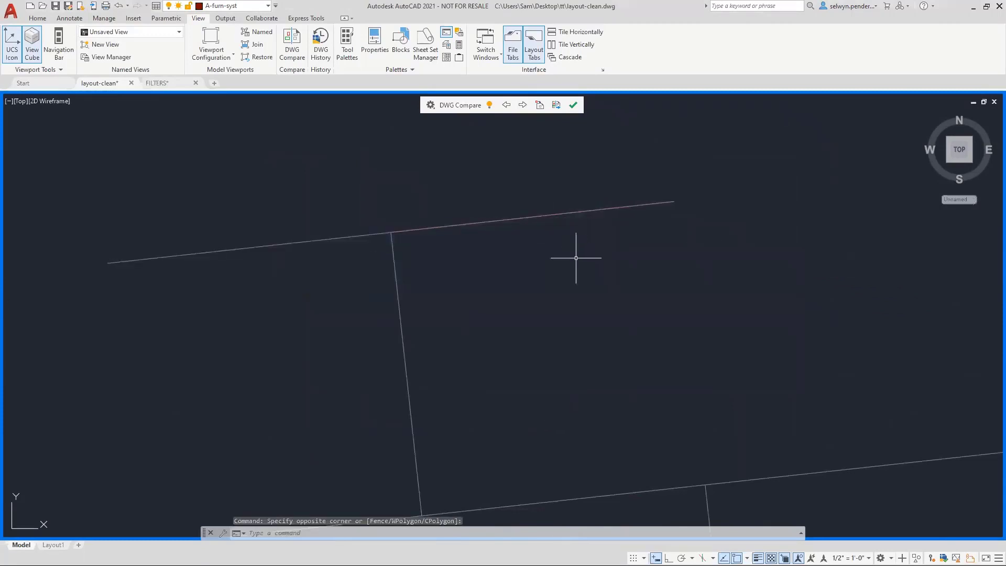
- Inspect the mullion's cap line by selecting its full length and window-selecting around the half highlighted as different
left_click(307, 241)
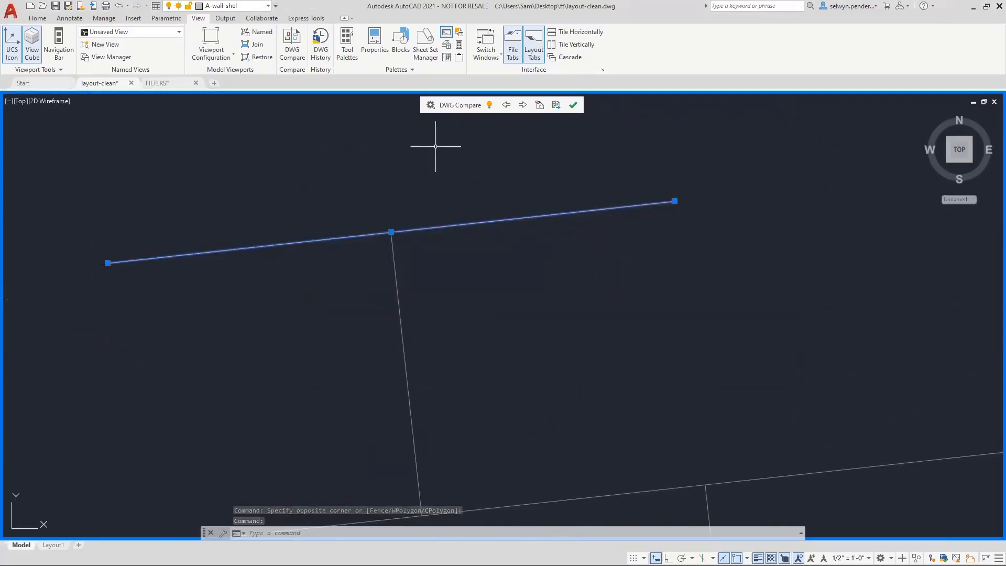
key("Escape")
key("Escape")
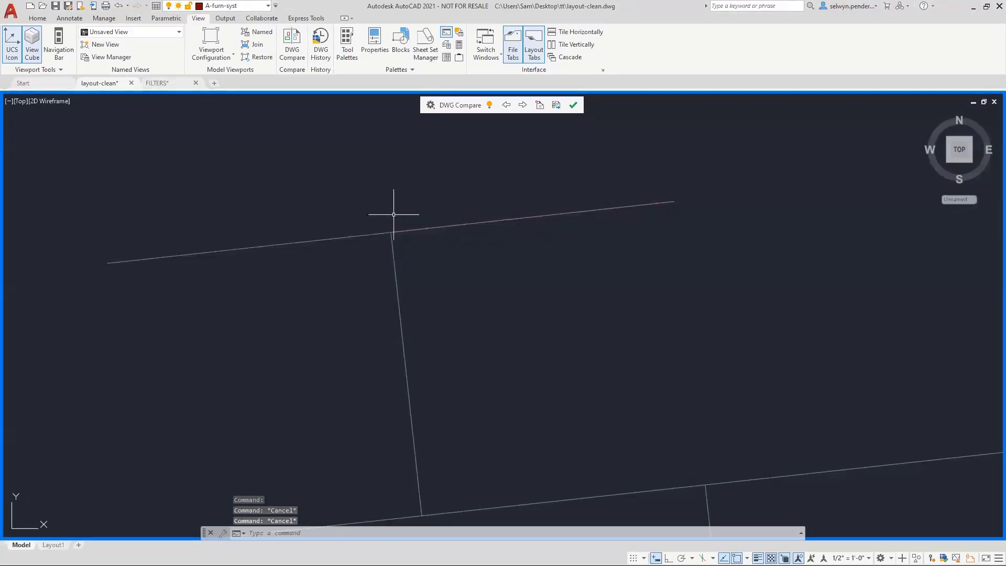
left_click(370, 182)
left_click(723, 266)
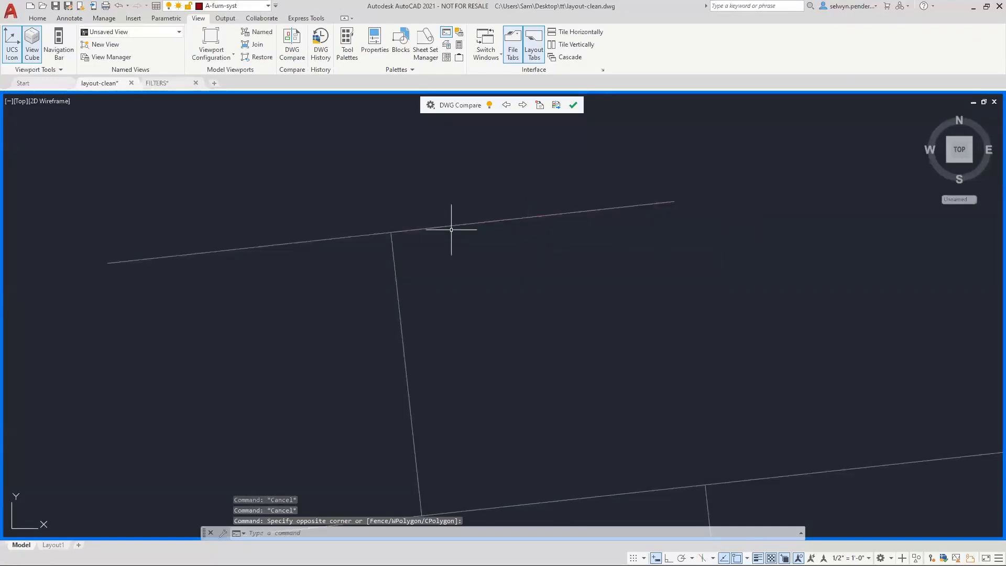
left_click(376, 157)
left_click(715, 268)
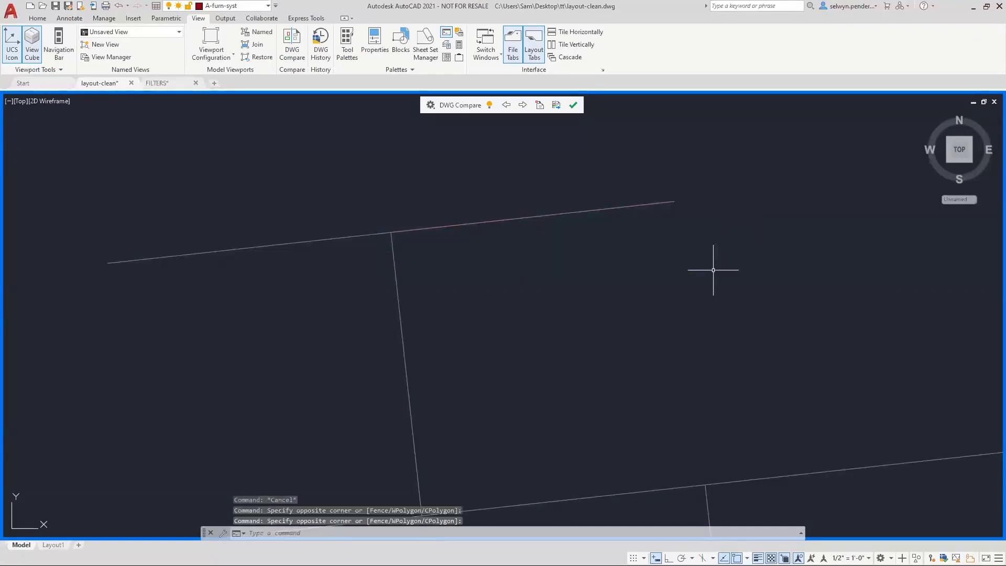
left_click(556, 104)
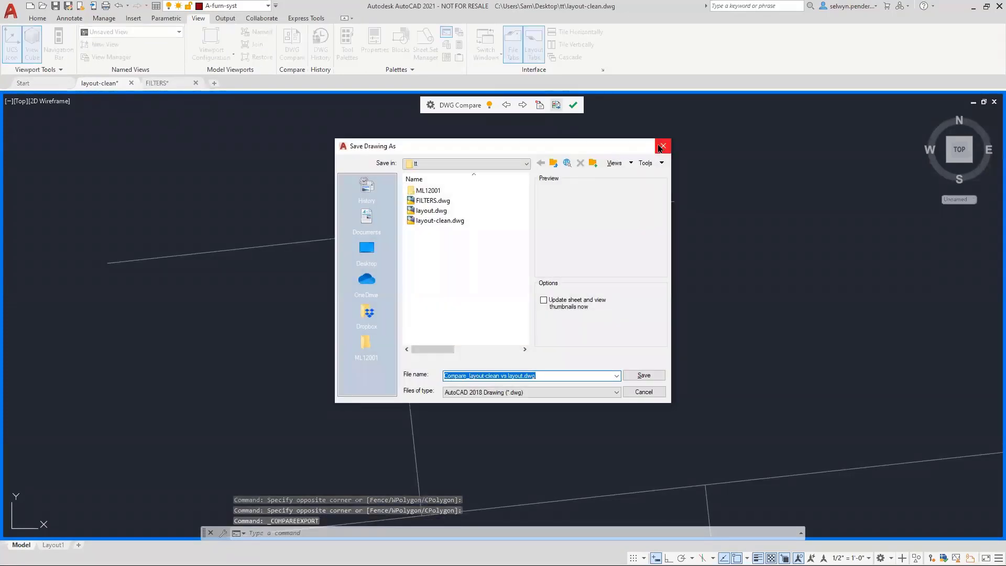
left_click(660, 147)
left_click(539, 106)
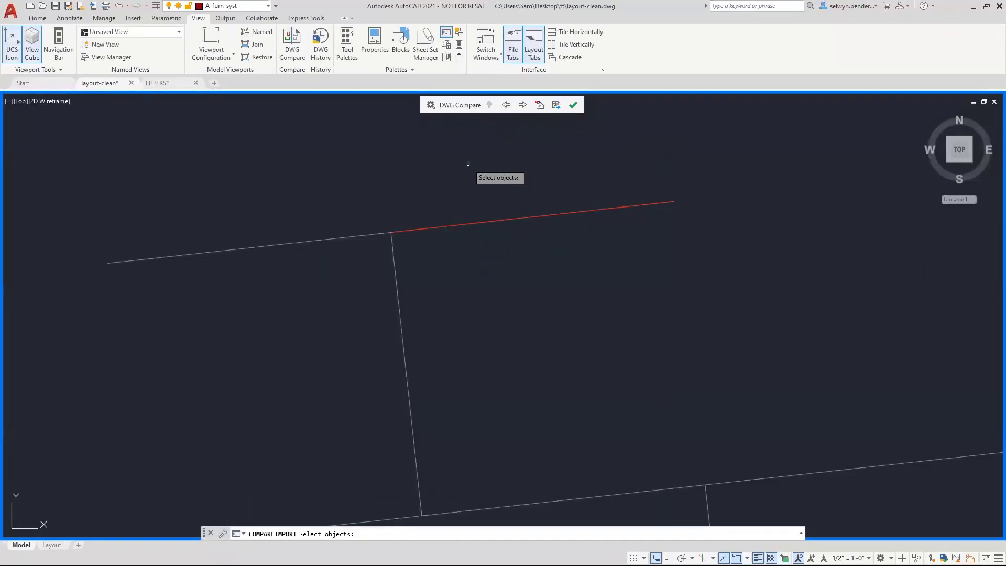
key("Escape")
- Set the comparison color for objects not in the current drawing to green and review the comparison's difference and filter settings
left_click(430, 104)
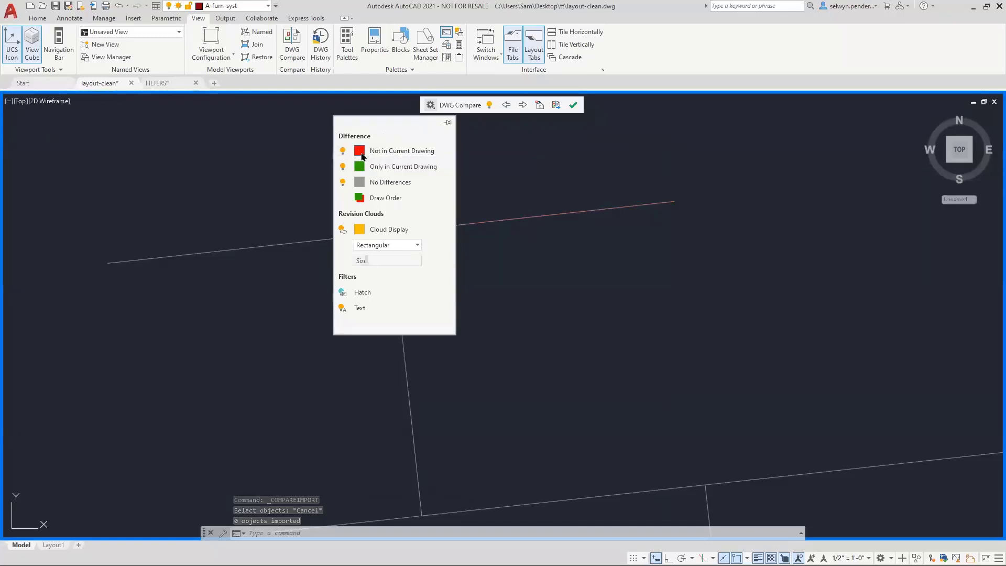
left_click(360, 152)
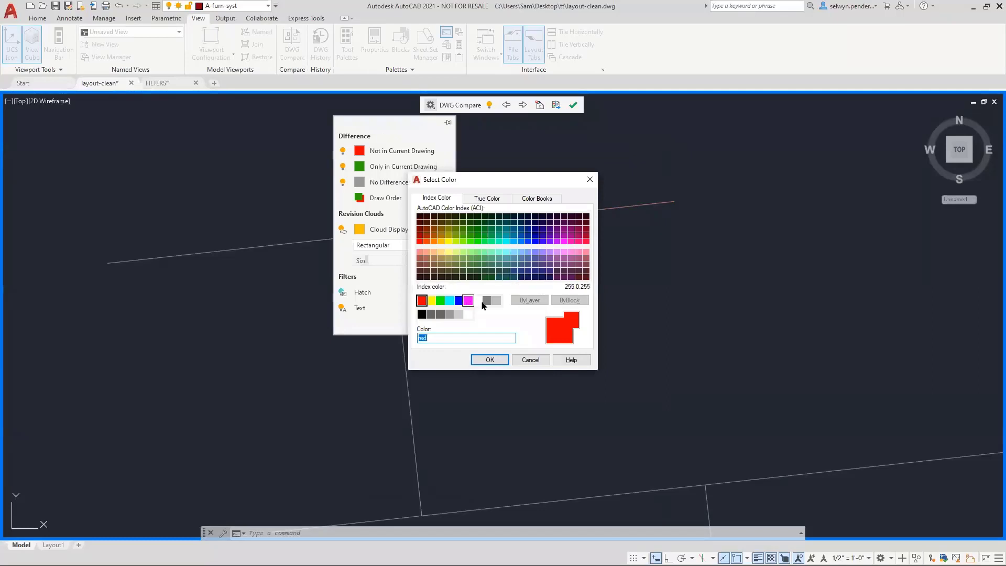
left_click(440, 300)
left_click(489, 359)
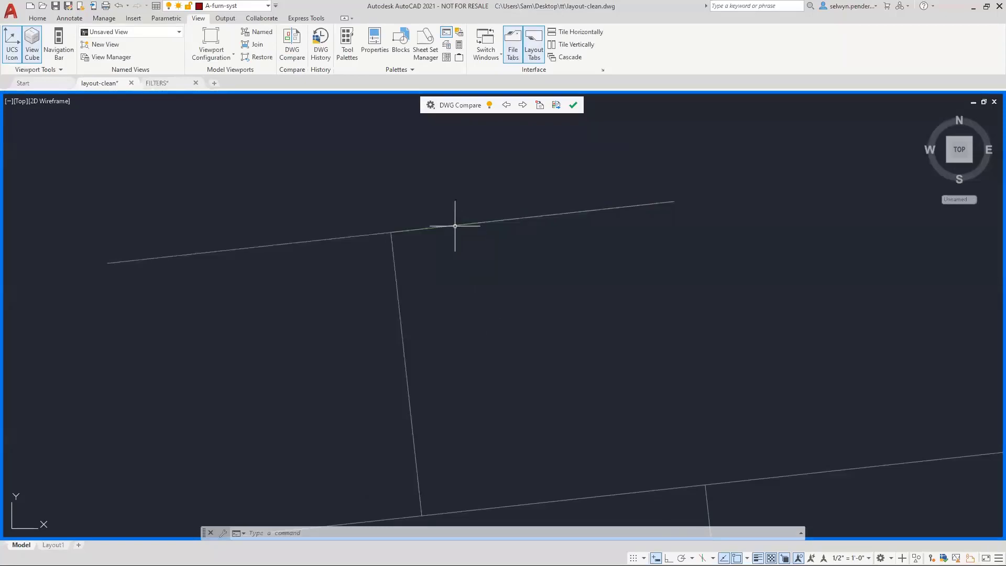
left_click(431, 104)
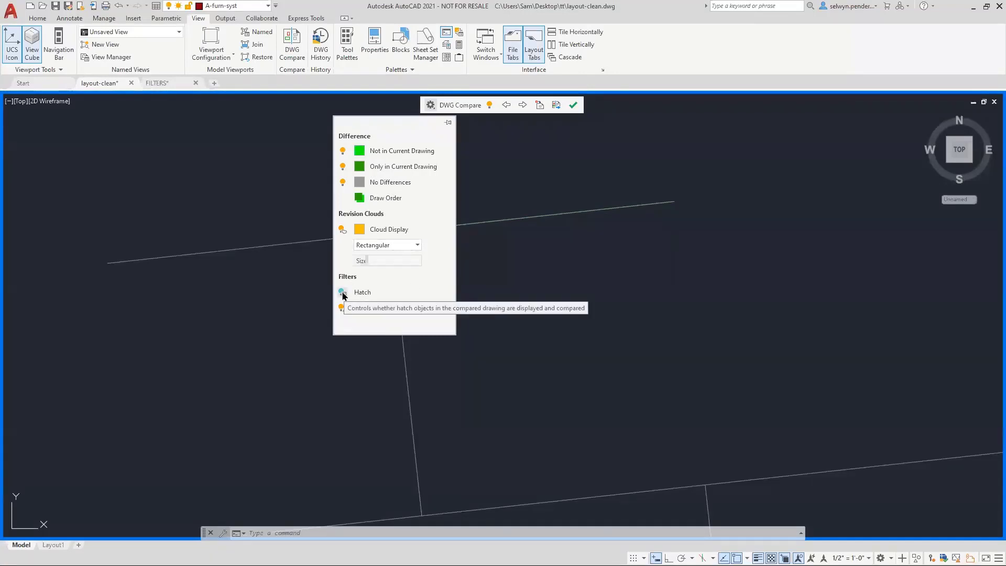
- End the drawing comparison and return to the mullion in the layout-clean drawing
left_click(572, 106)
scroll(335, 246, "down", 3)
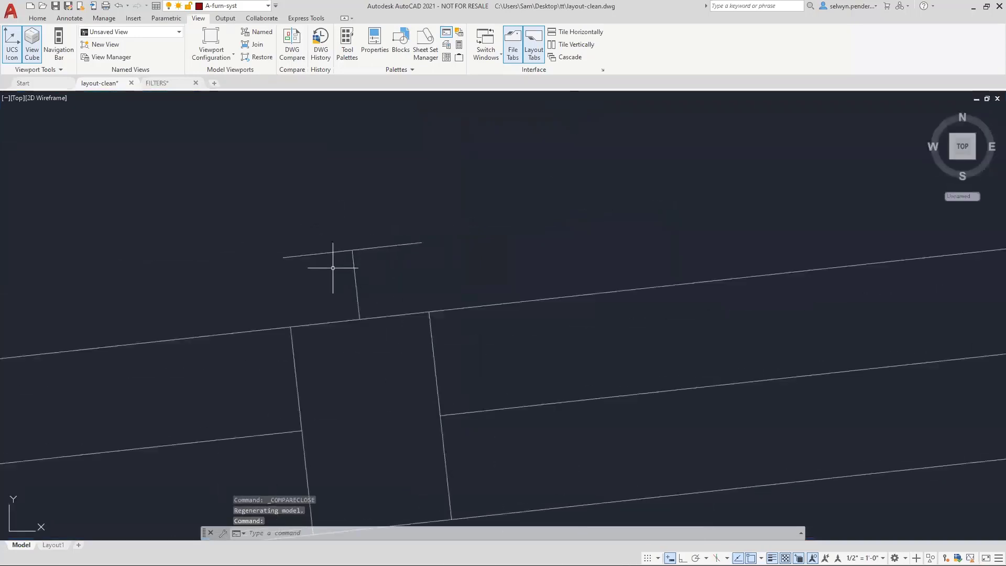
mouse_move(332, 267)
middle_mouse_down()
mouse_move(355, 155)
mouse_move(331, 205)
middle_mouse_up()
scroll(357, 207, "down", 5)
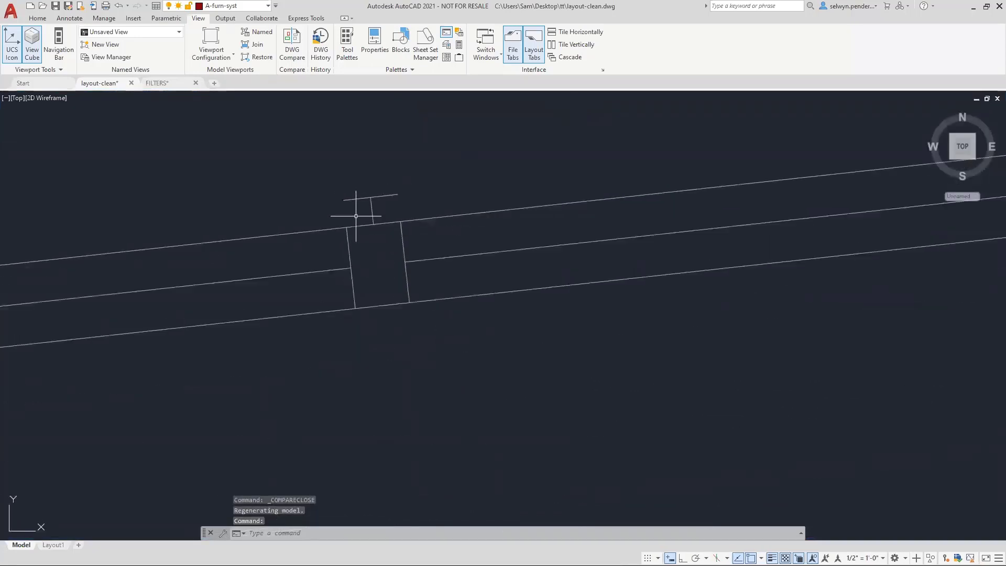
scroll(358, 226, "up", 5)
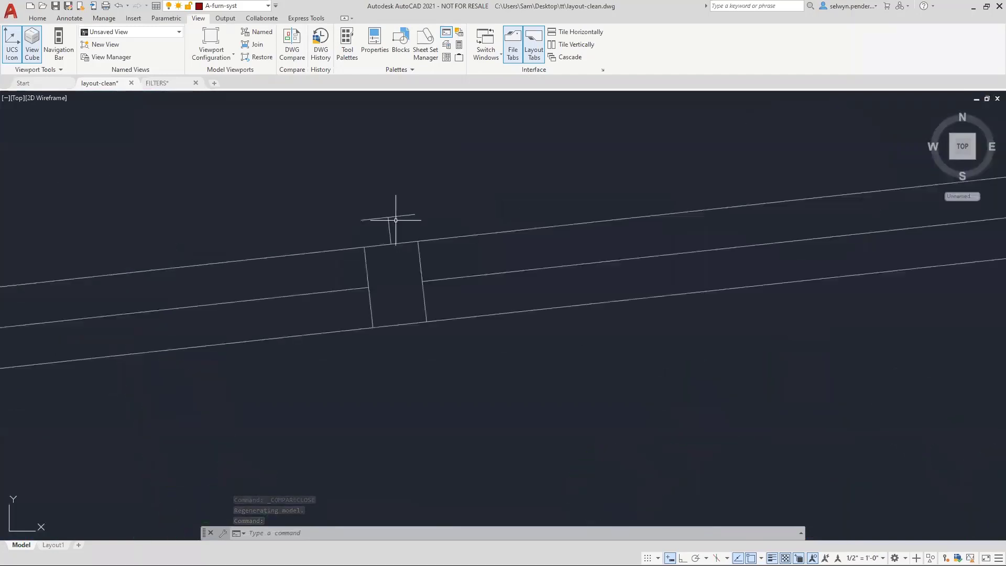
- Draw a line over half of the mullion's cap line, from its midpoint at the stem to the cap's end
left_click(359, 219)
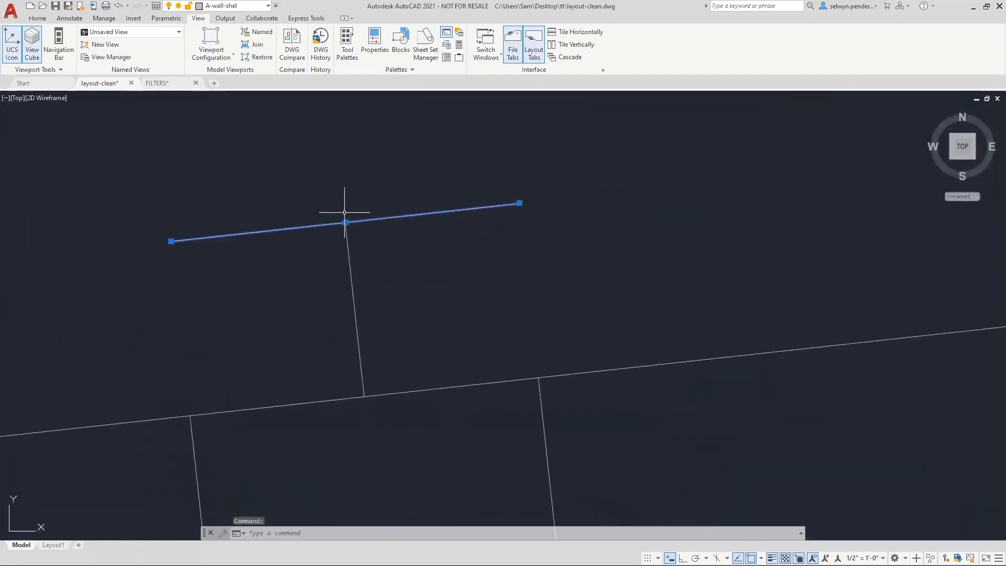
type("l")
key("Return")
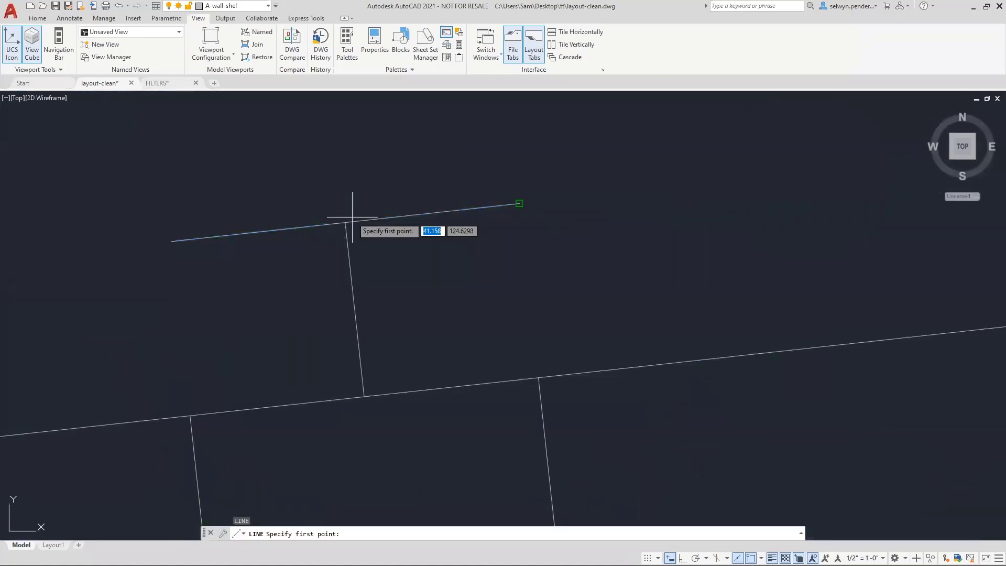
left_click(346, 223)
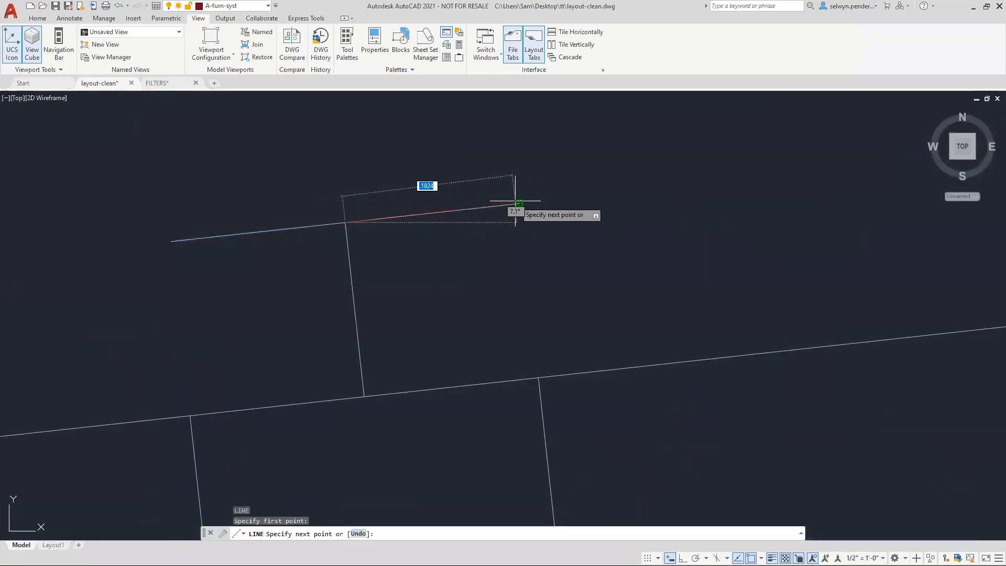
left_click(475, 209)
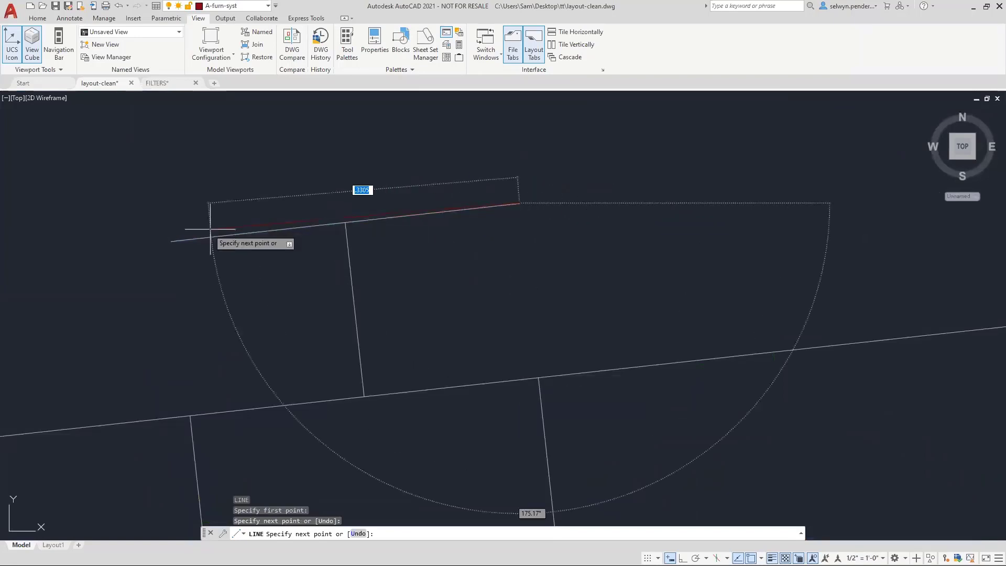
left_click(171, 242)
key("Escape")
- Window-select the short line overlapping half of the mullion's cap and delete it
left_click(325, 153)
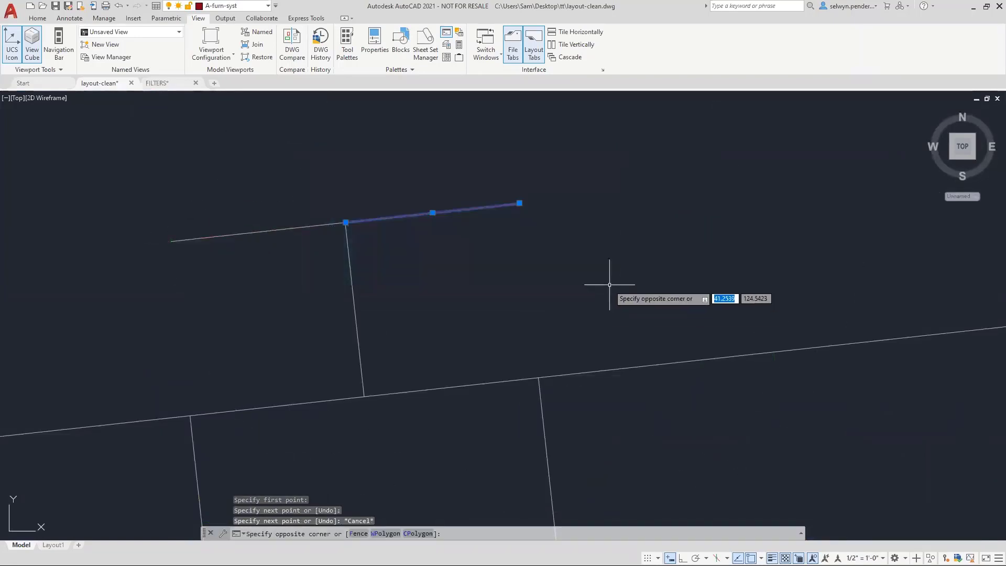
left_click(611, 283)
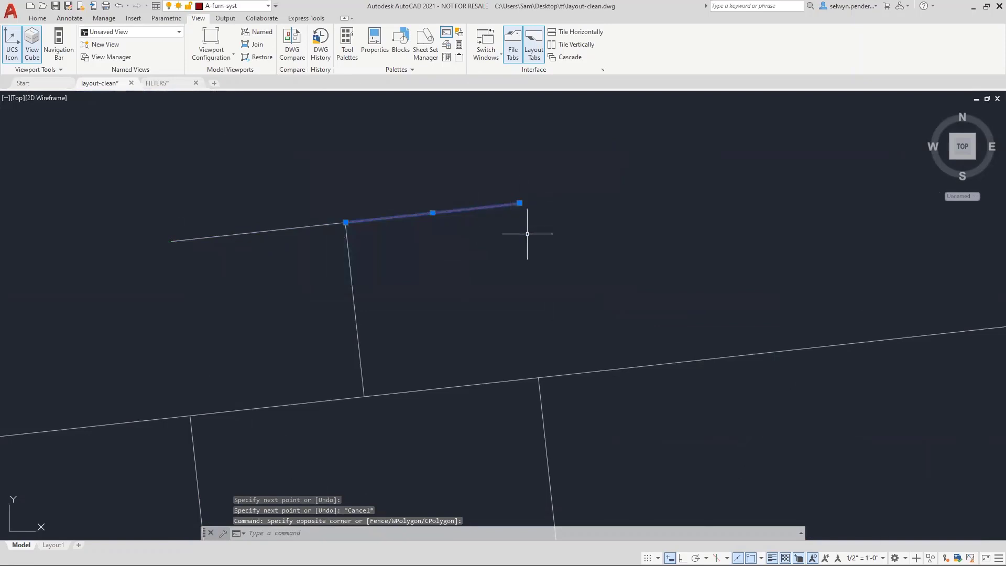
key("Delete")
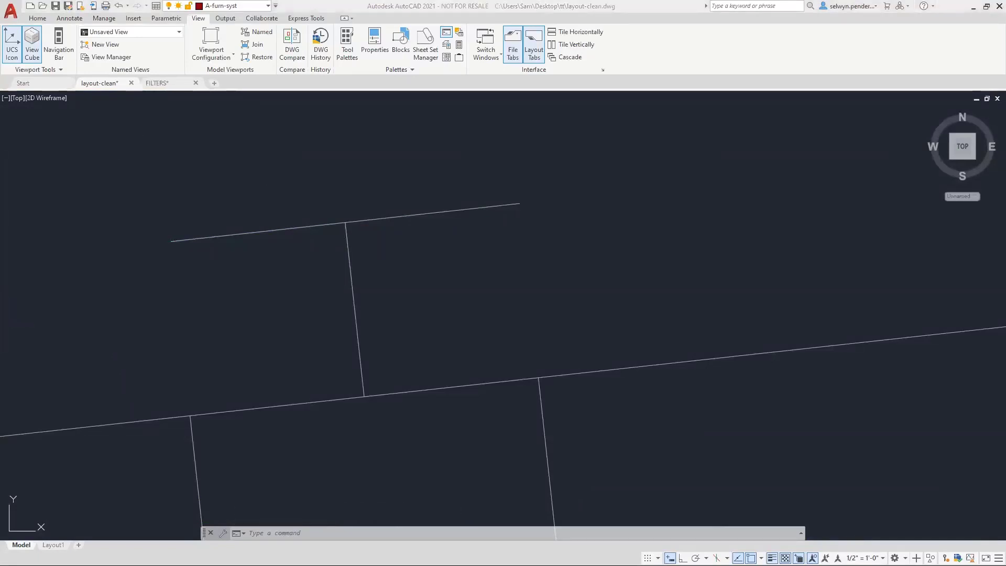
- Select the solid floor hatch covering the VP and CEO offices and bring up its available editing commands
scroll(408, 291, "down", 10)
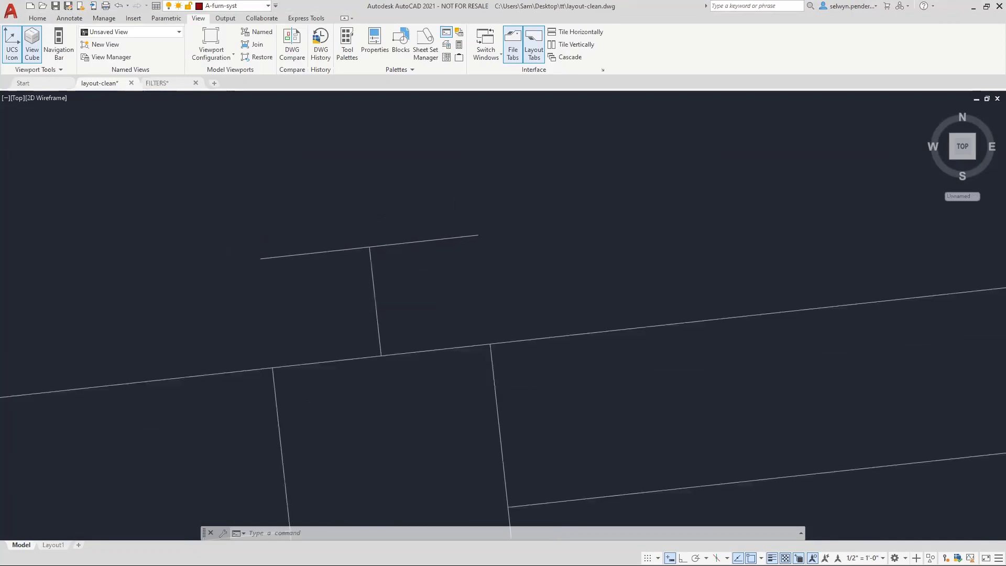
middle_click_drag(384, 319, 340, 301)
scroll(339, 301, "down", 5)
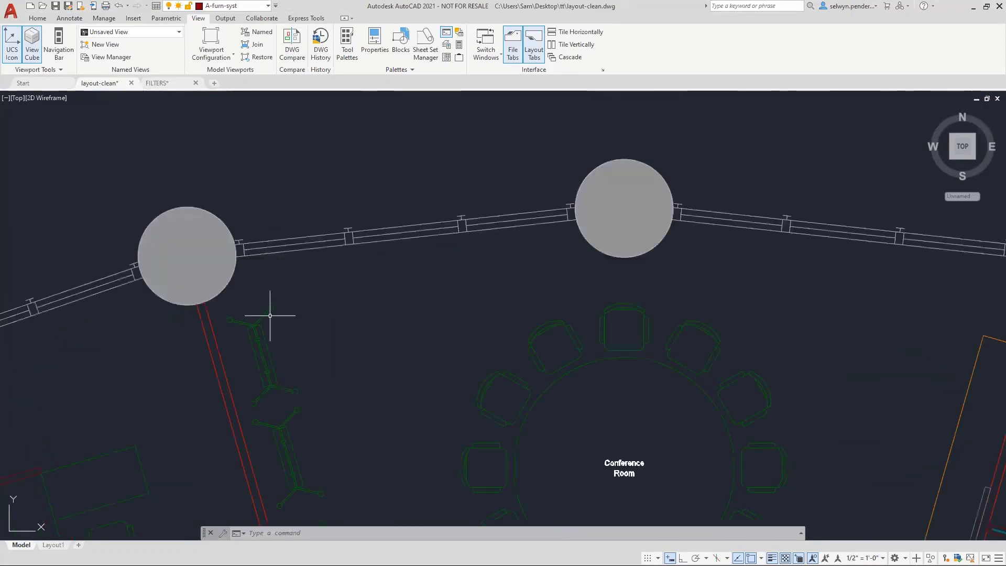
scroll(270, 316, "down", 5)
middle_click_drag(249, 330, 207, 355)
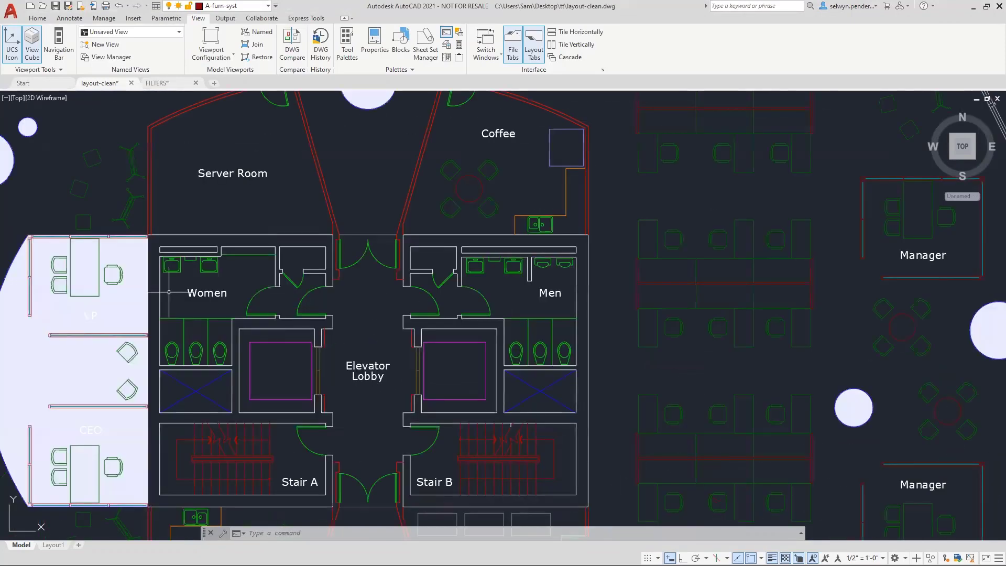
scroll(267, 291, "up", 3)
right_click(269, 288)
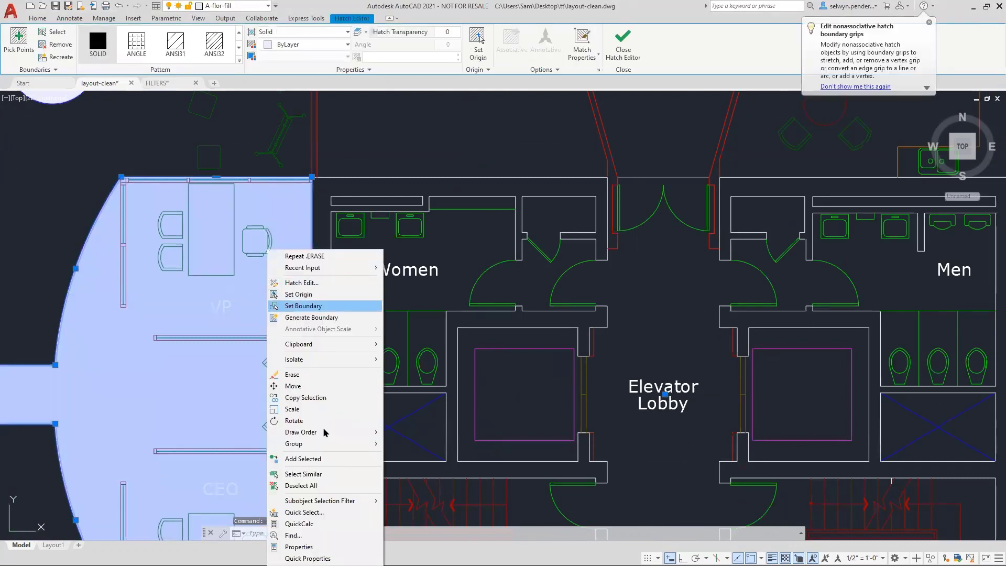
mouse_move(316, 433)
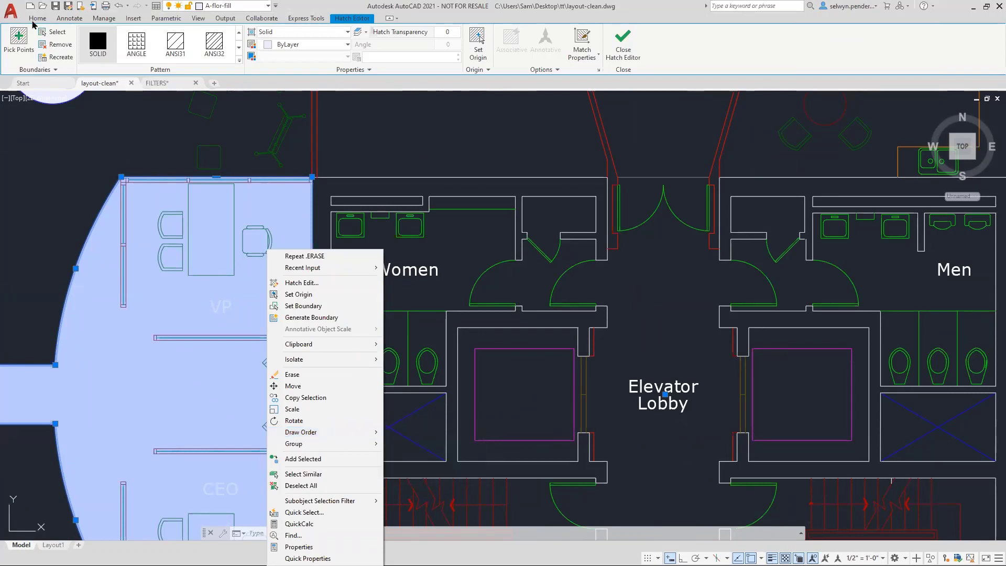
- Send all hatches in the drawing to the back of the draw order
left_click(42, 19)
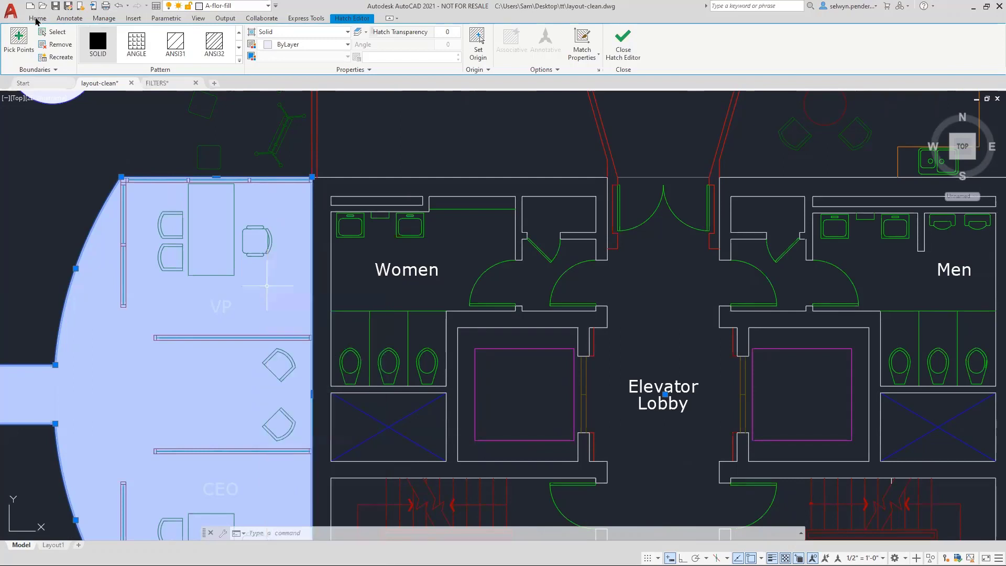
left_click(42, 20)
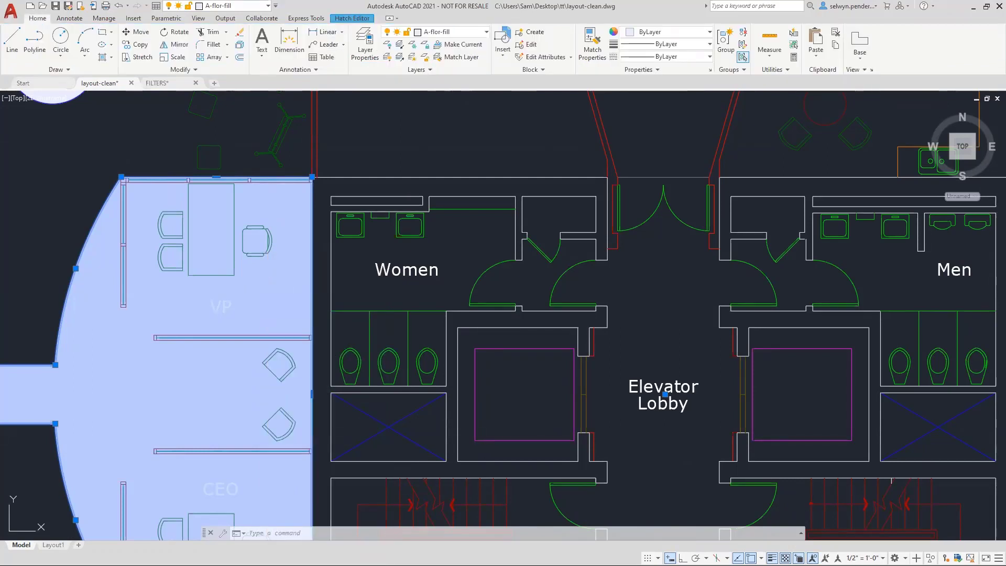
left_click(237, 20)
left_click(41, 19)
left_click(64, 70)
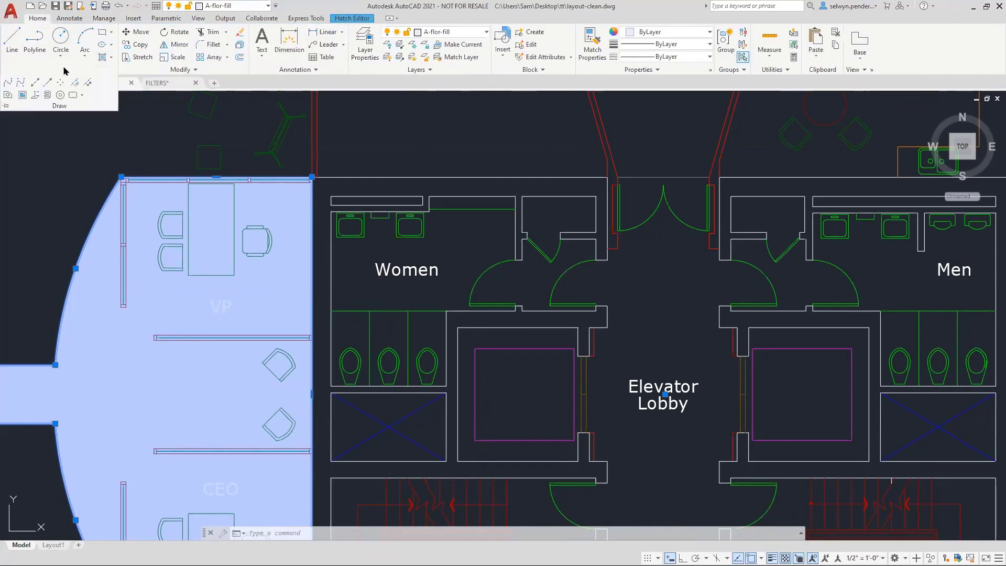
left_click(181, 70)
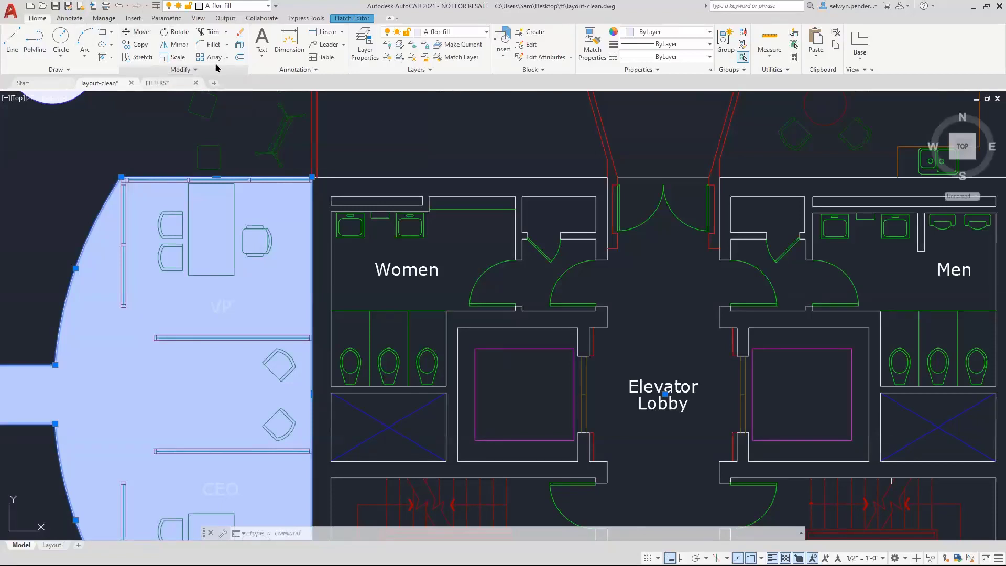
left_click(214, 69)
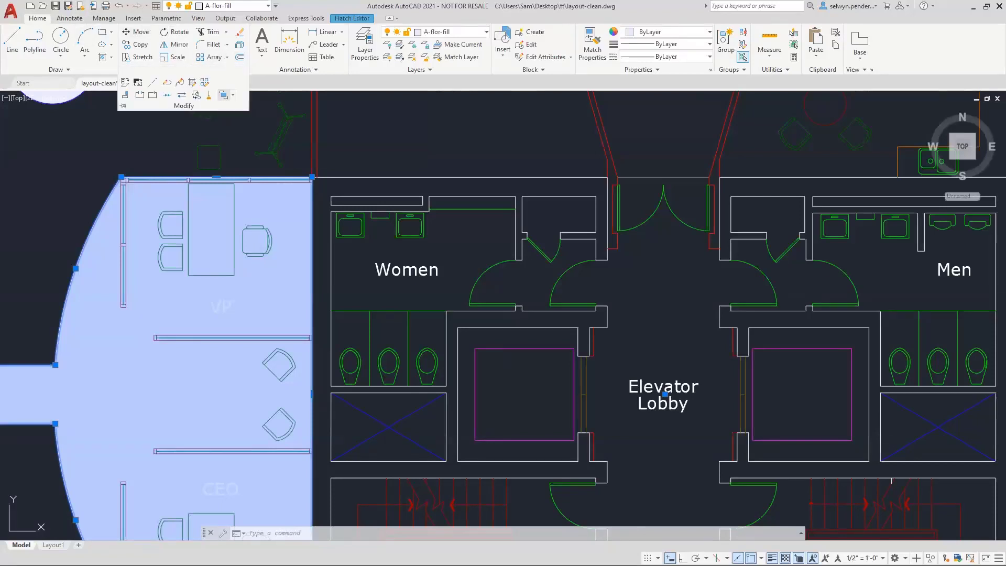
left_click(233, 95)
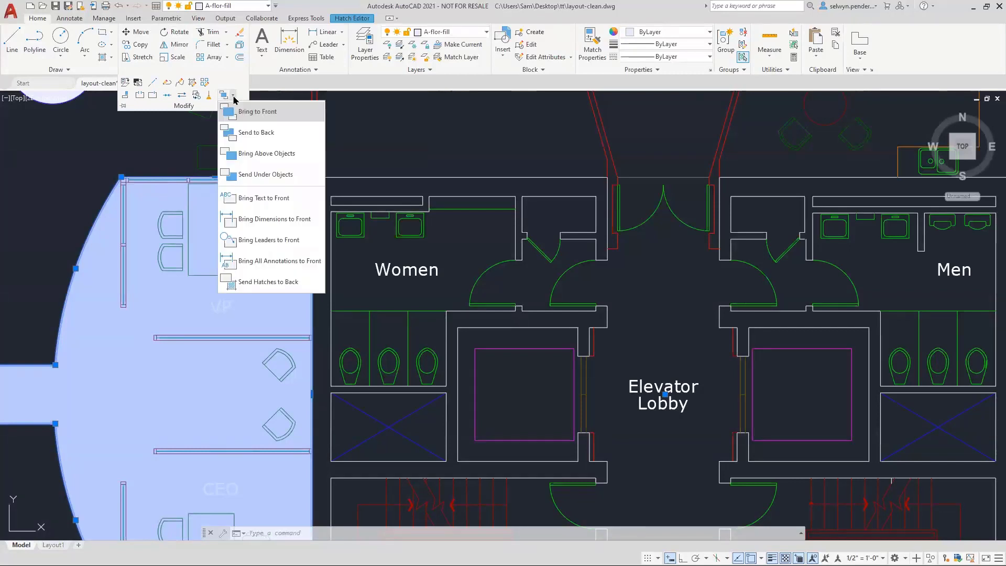
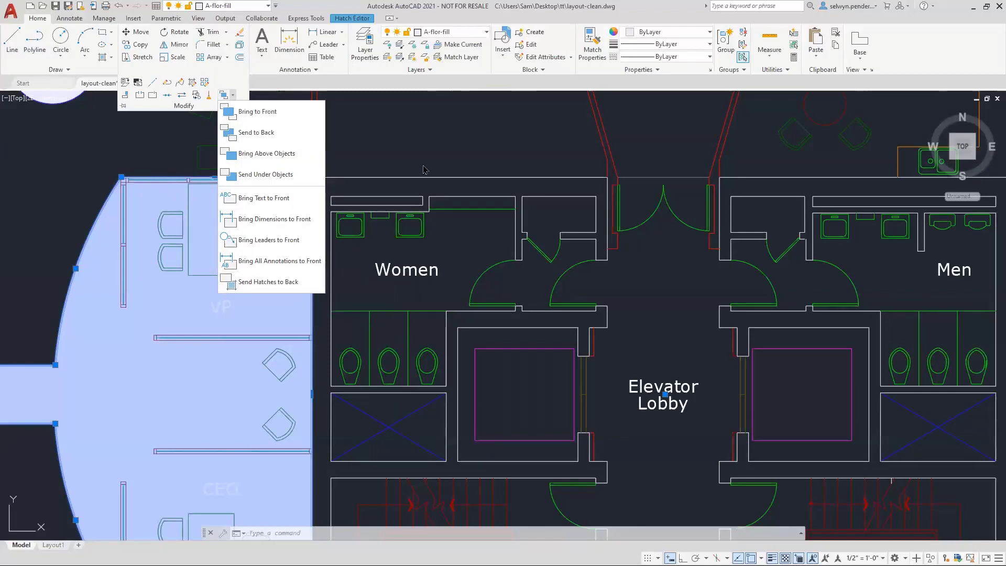
left_click(268, 282)
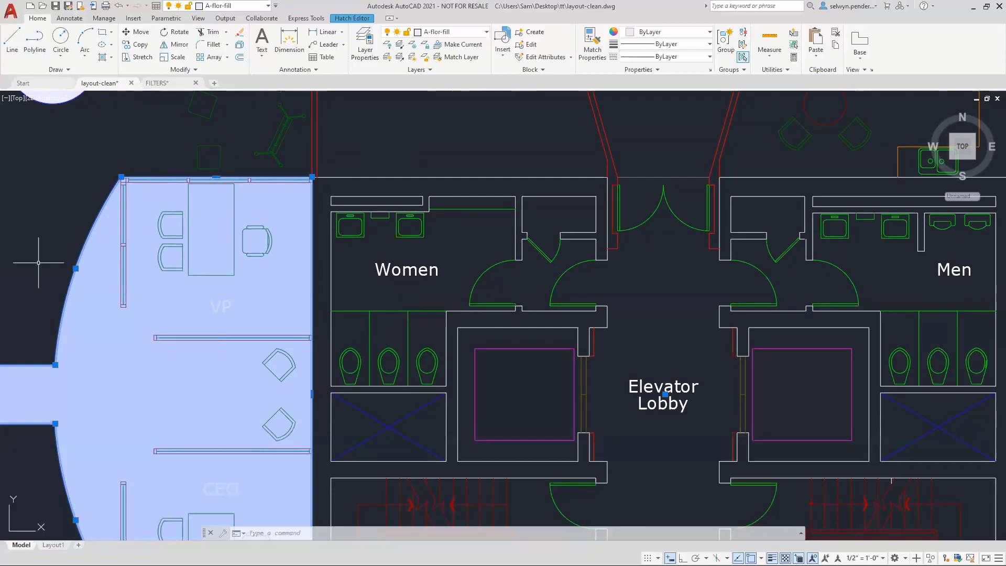
left_click(190, 70)
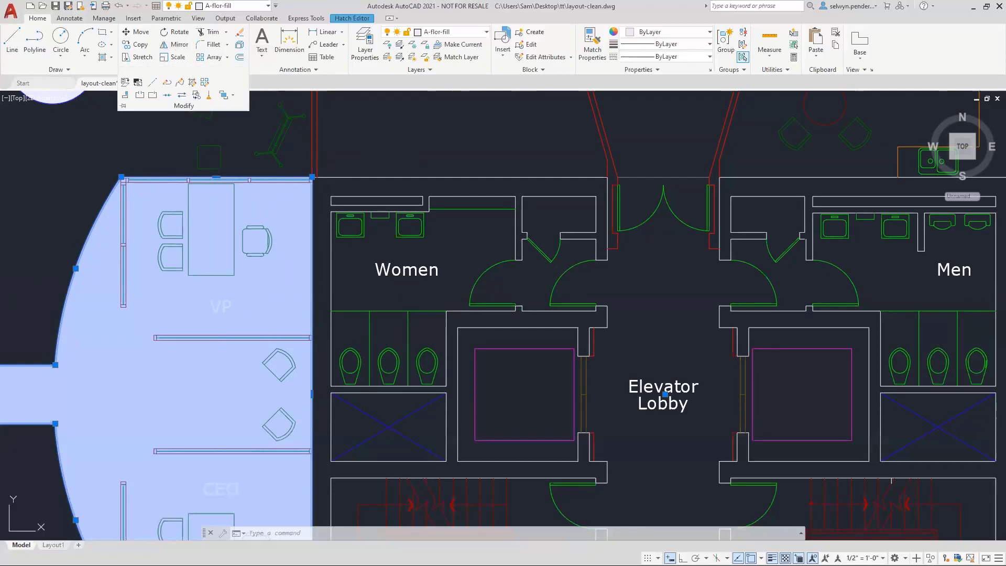
left_click(234, 96)
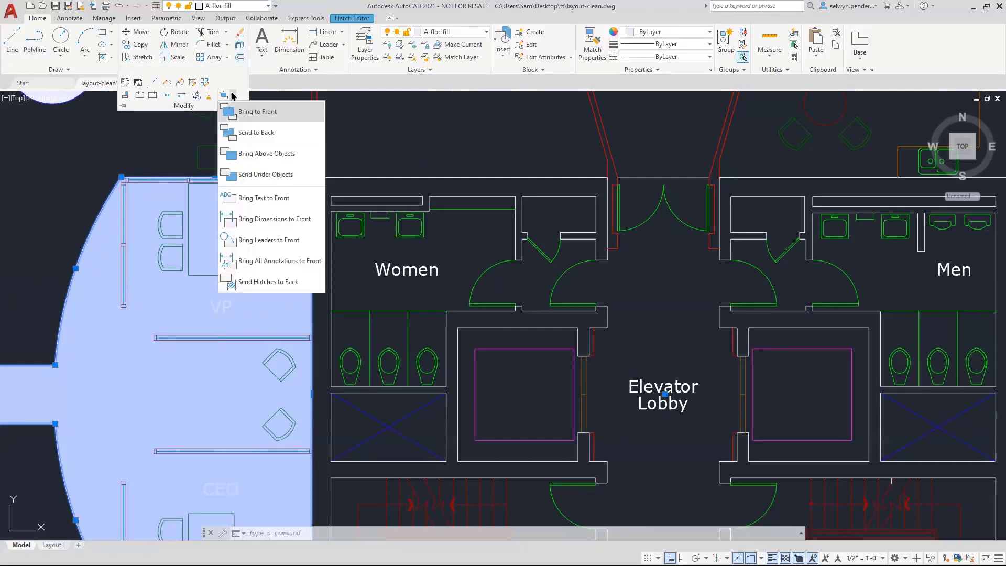
left_click(236, 98)
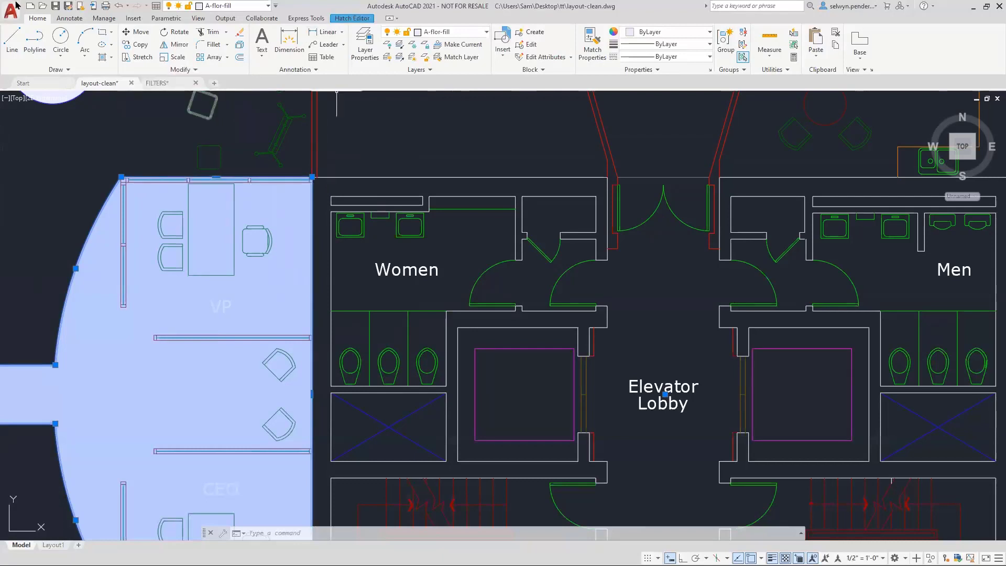
- Use Quick Select on the entire drawing to select all Hatch objects with color equal to ByLayer
left_click(794, 35)
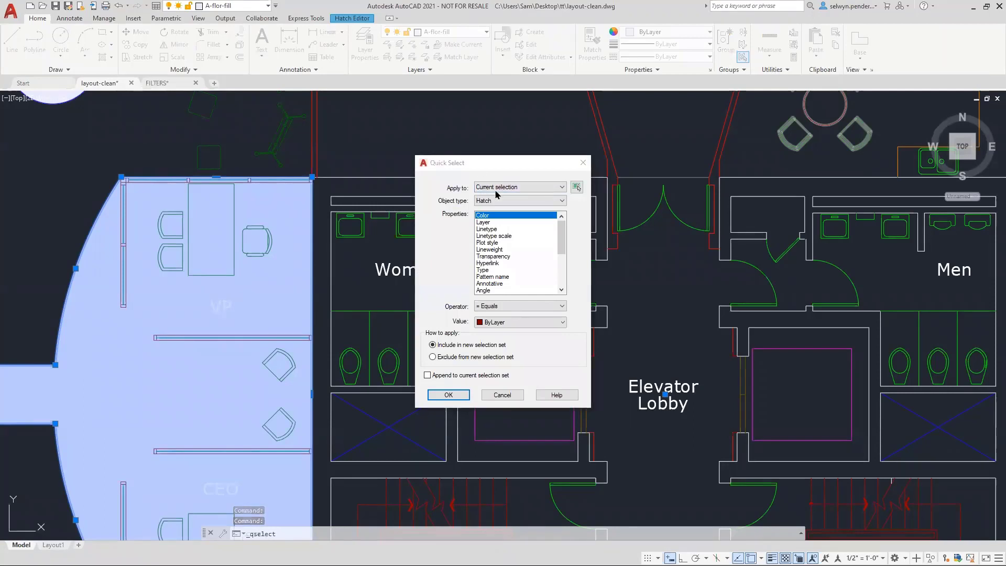
left_click(534, 187)
left_click(498, 192)
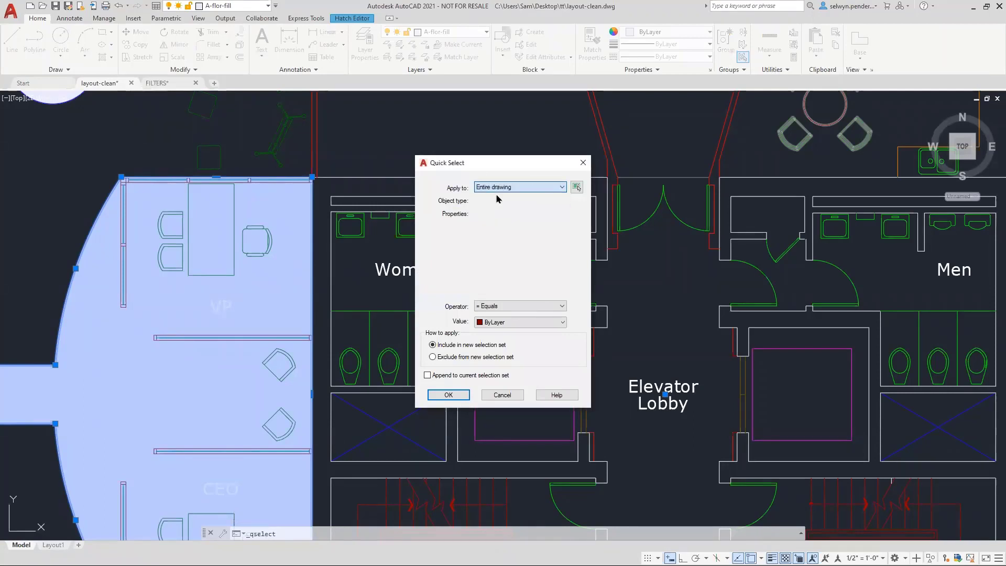
left_click(491, 201)
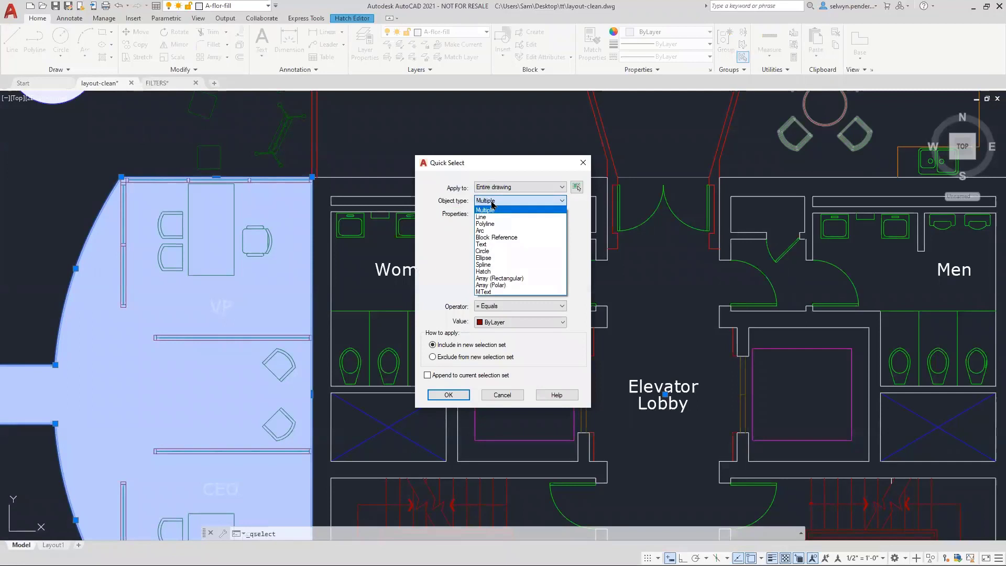
left_click(496, 271)
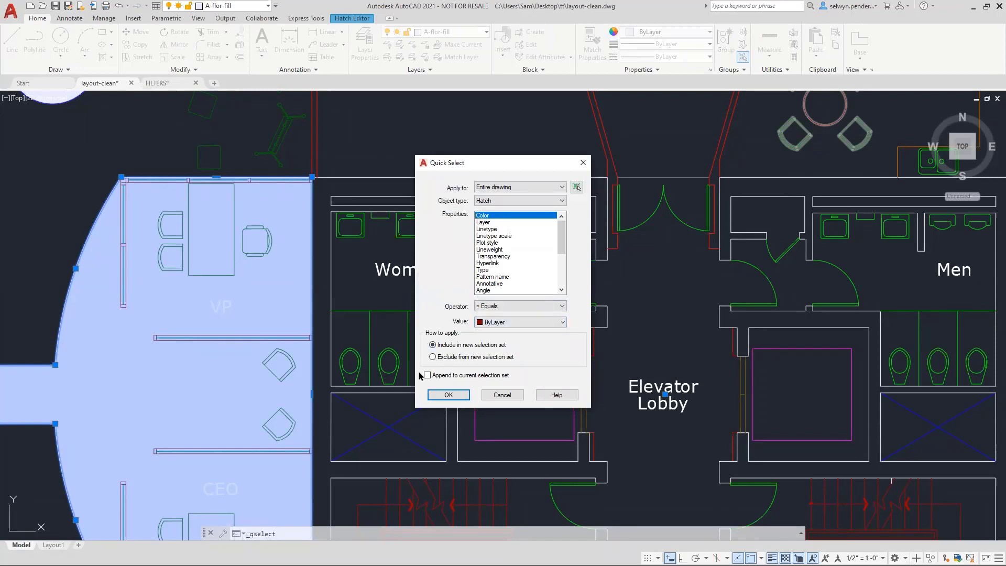
left_click(449, 395)
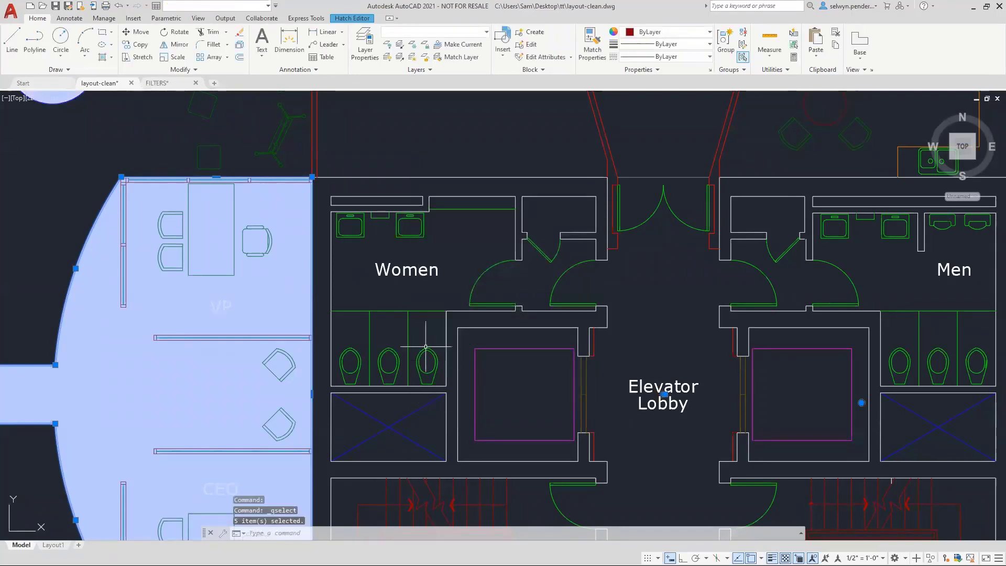
- Send the selected hatches to the back with the DRAWORDER command
scroll(348, 292, "down", 2)
scroll(349, 299, "down", 2)
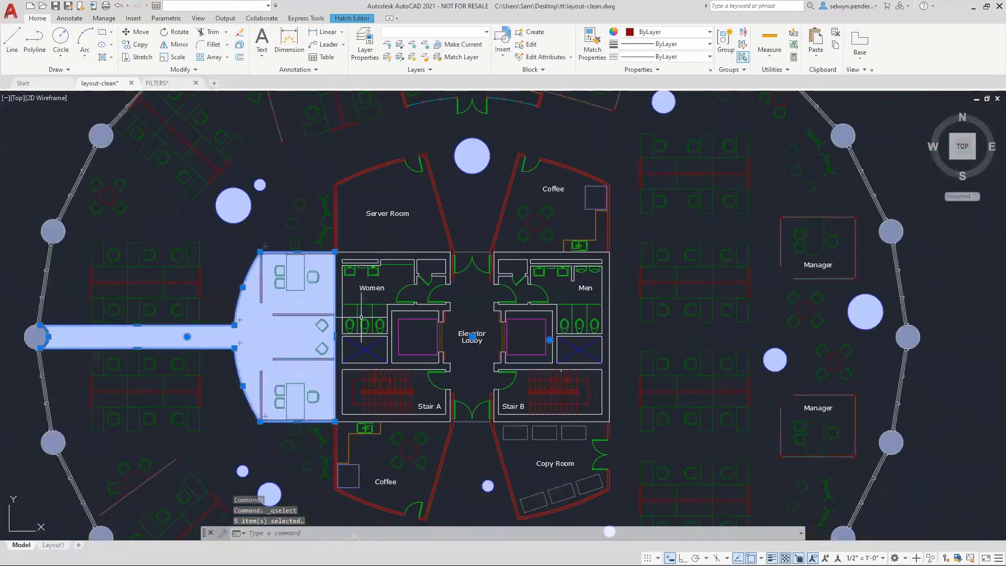
middle_click_drag(361, 317, 469, 372)
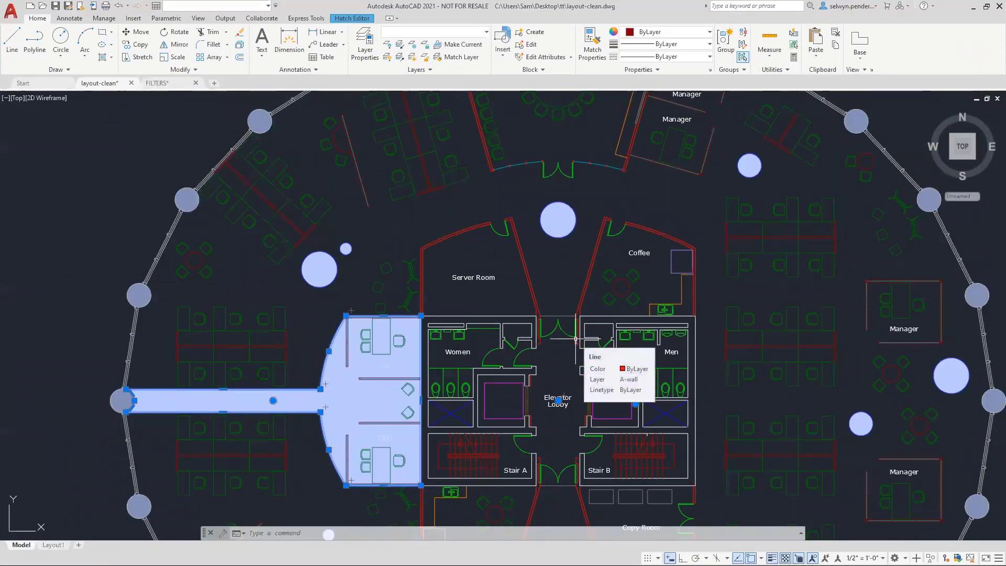
type("dr")
key("Return")
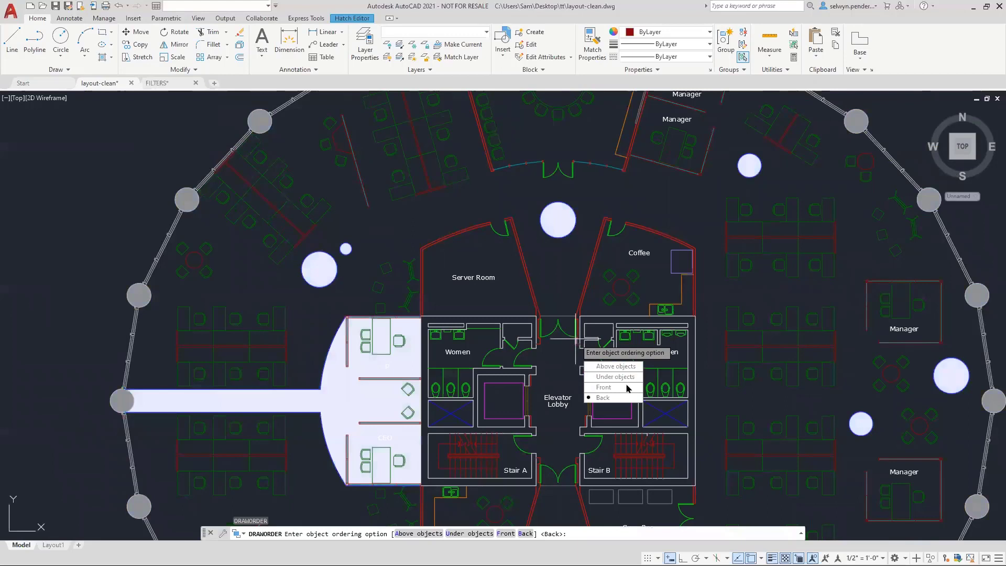
left_click(626, 398)
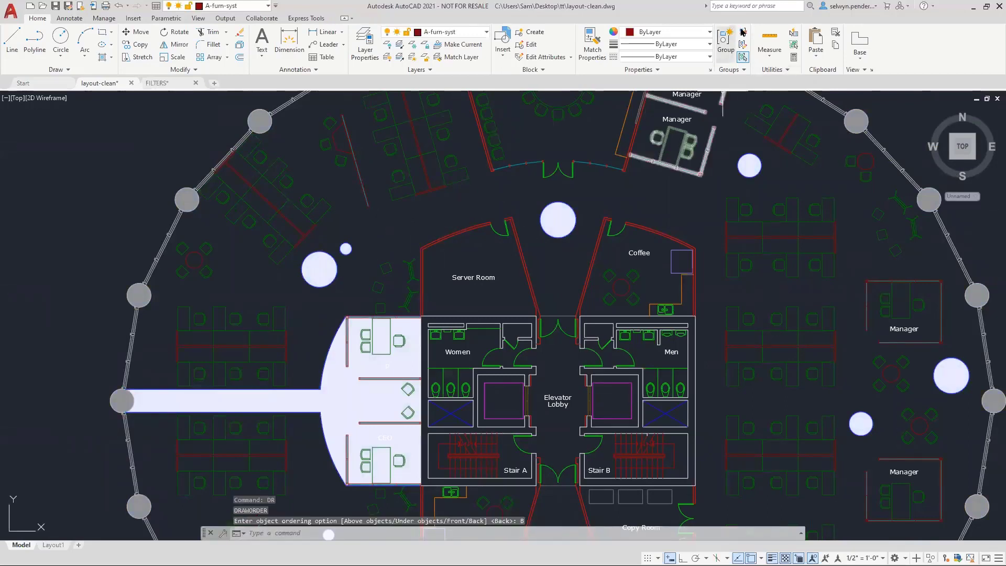
key("Return")
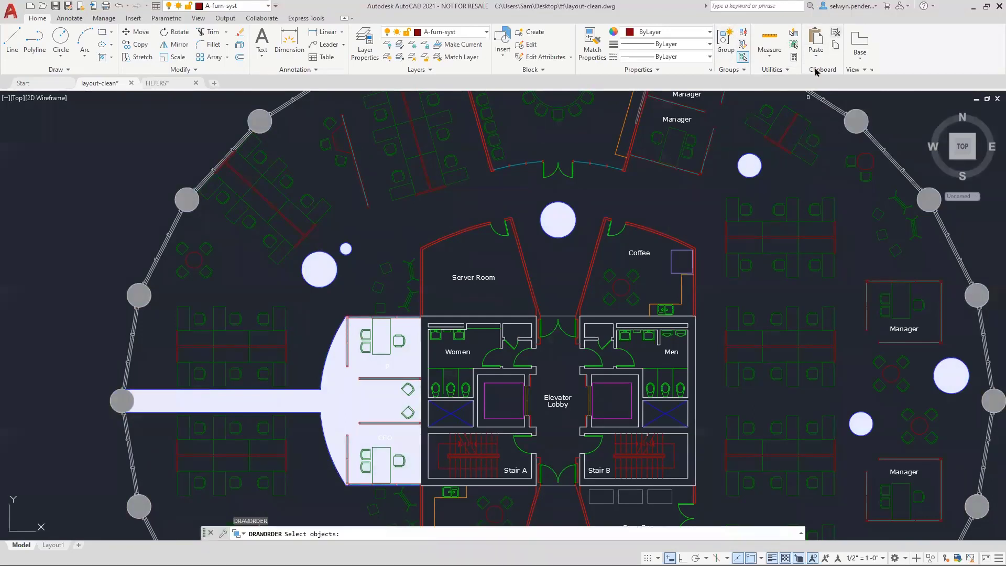
key("Escape")
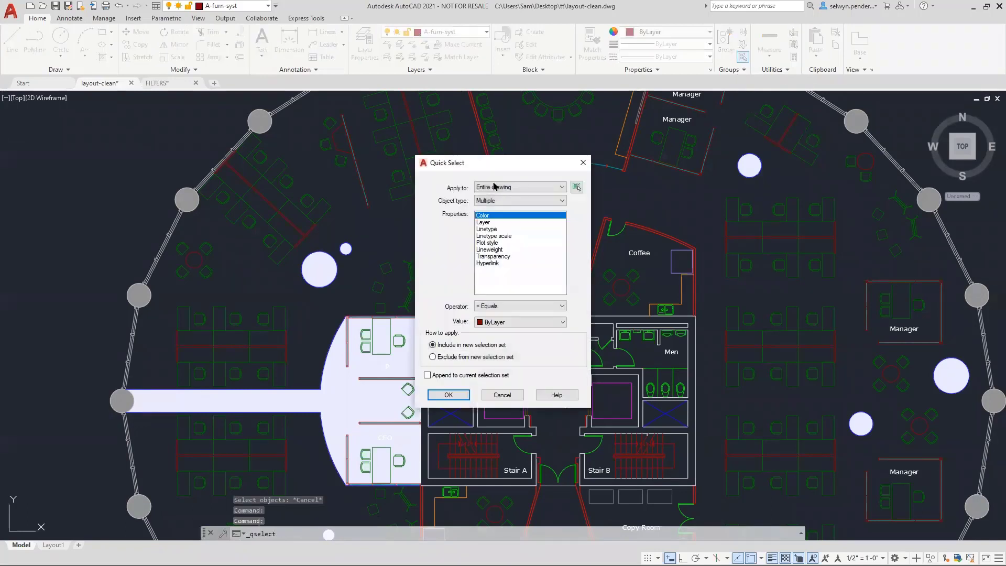
- Try to select all Arc objects with color equal to Red in the entire drawing using Quick Select
left_click(497, 201)
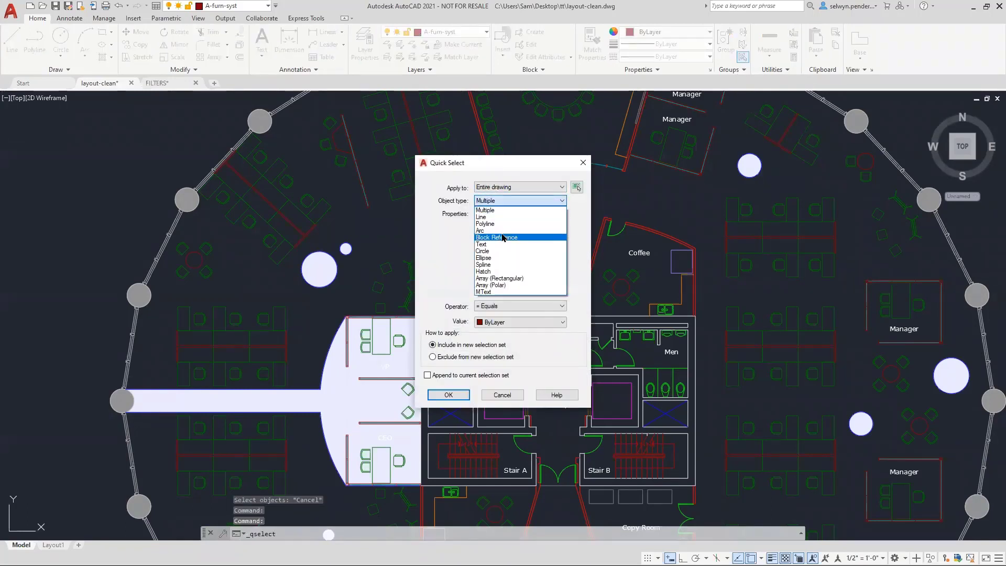
left_click(502, 236)
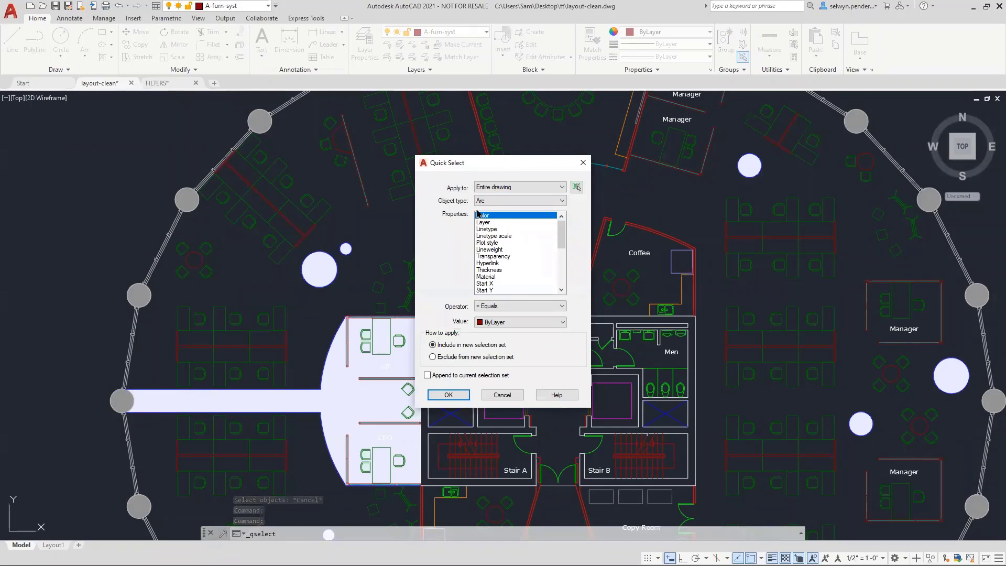
left_click(493, 322)
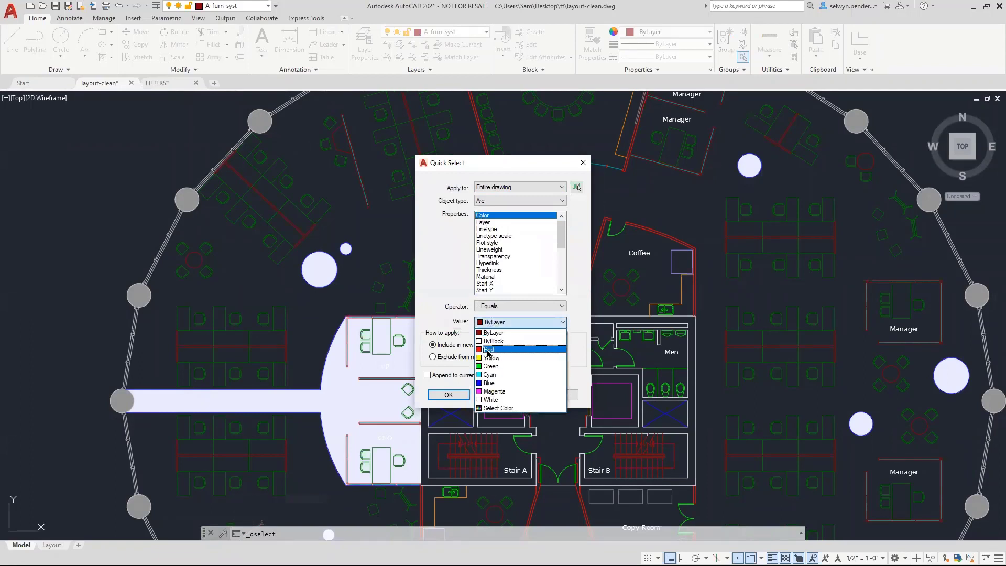
left_click(491, 347)
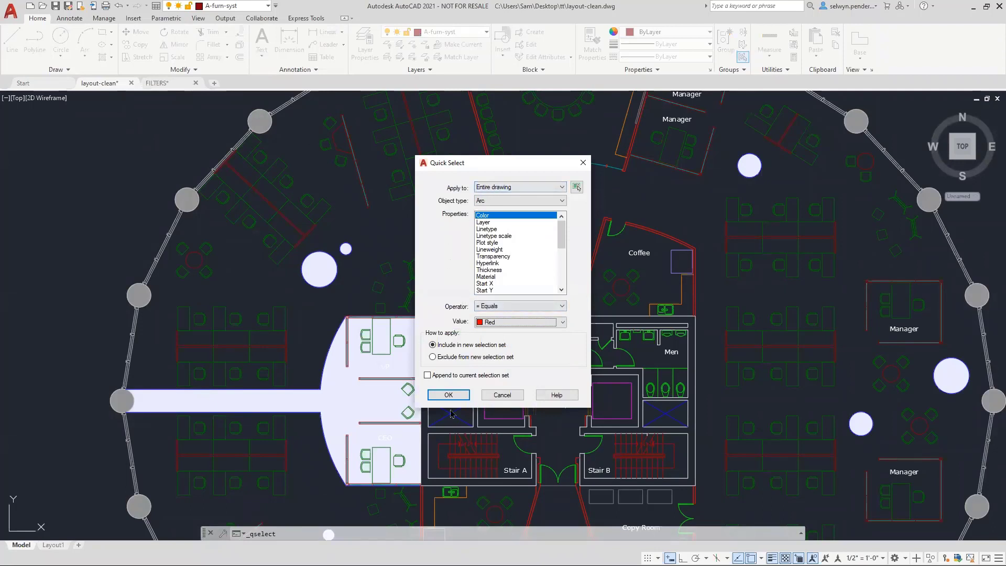
left_click(441, 395)
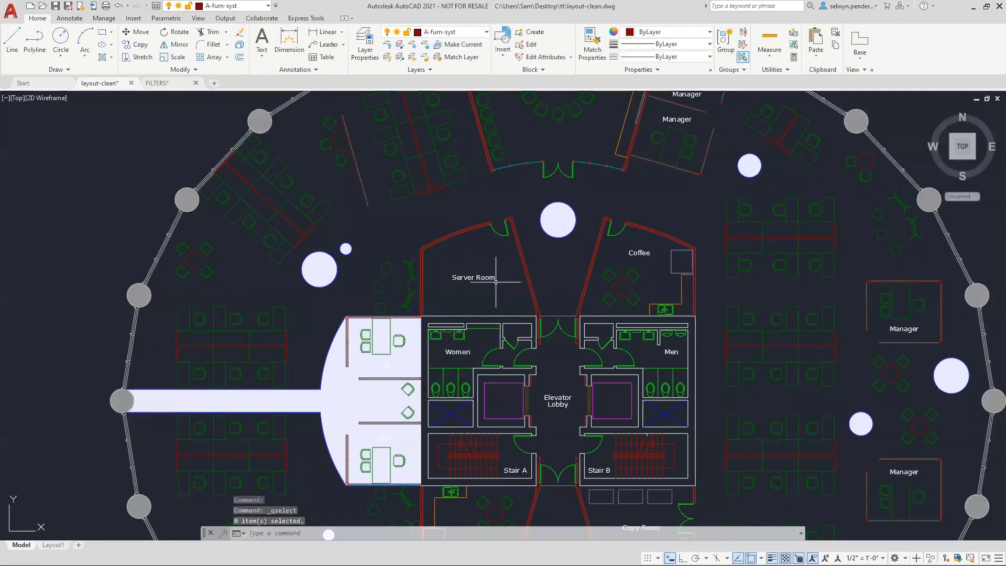
- Try to move the hatches by recalling the Previous selection set, with a base point near the Server Room's outer wall
type("m")
key("Return")
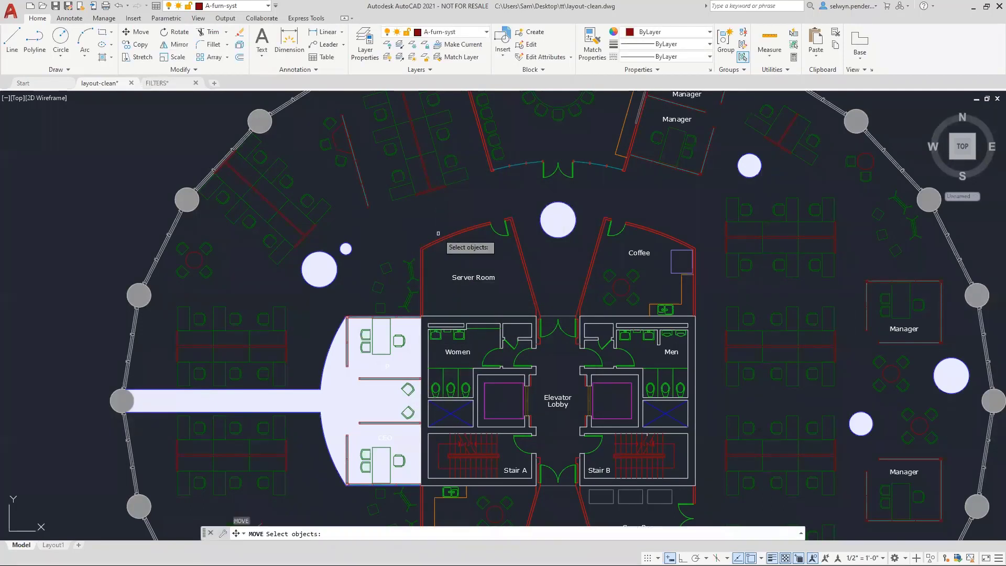
type("p")
key("Return")
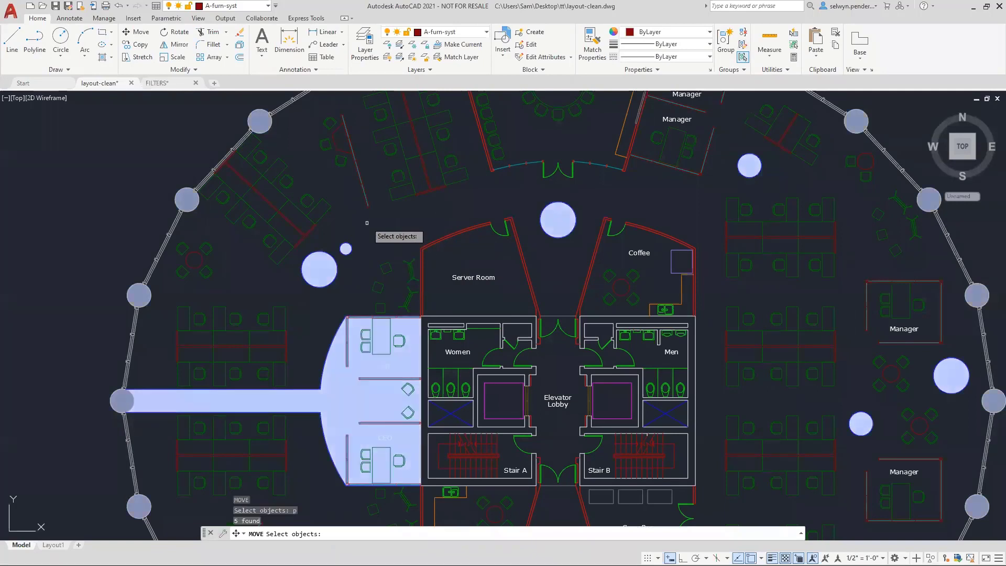
key("Return")
left_click(443, 220)
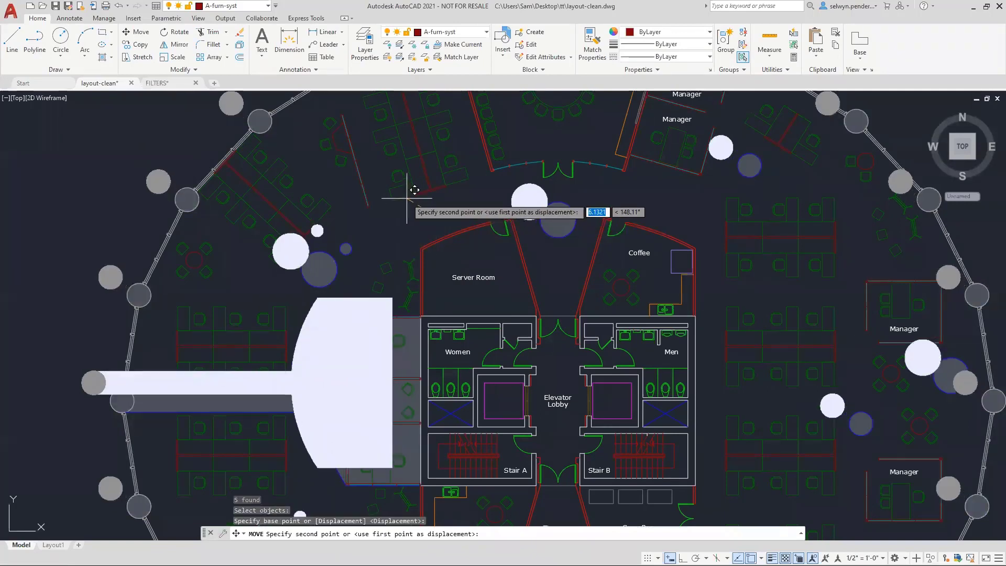
key("Escape")
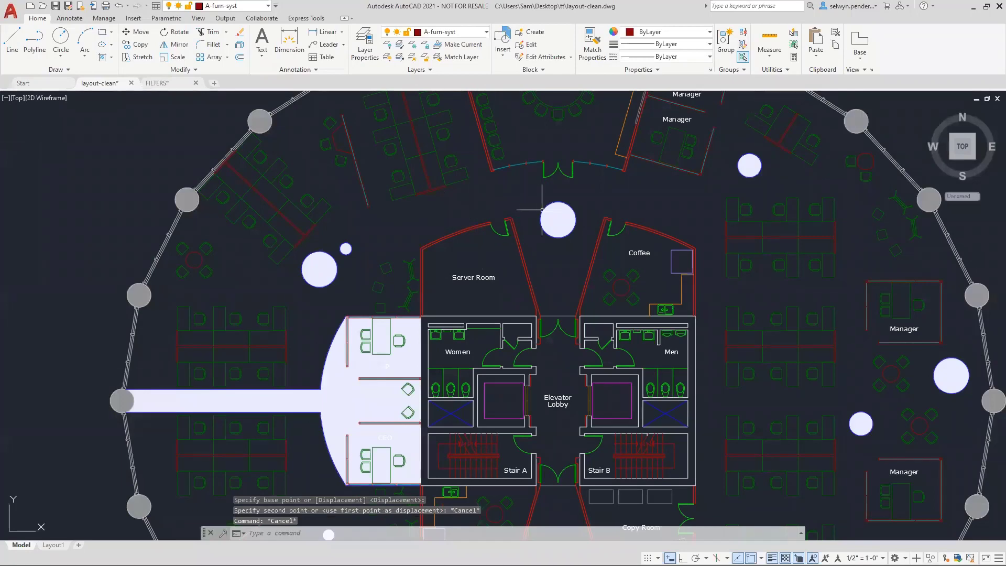
middle_click_drag(531, 207, 417, 199)
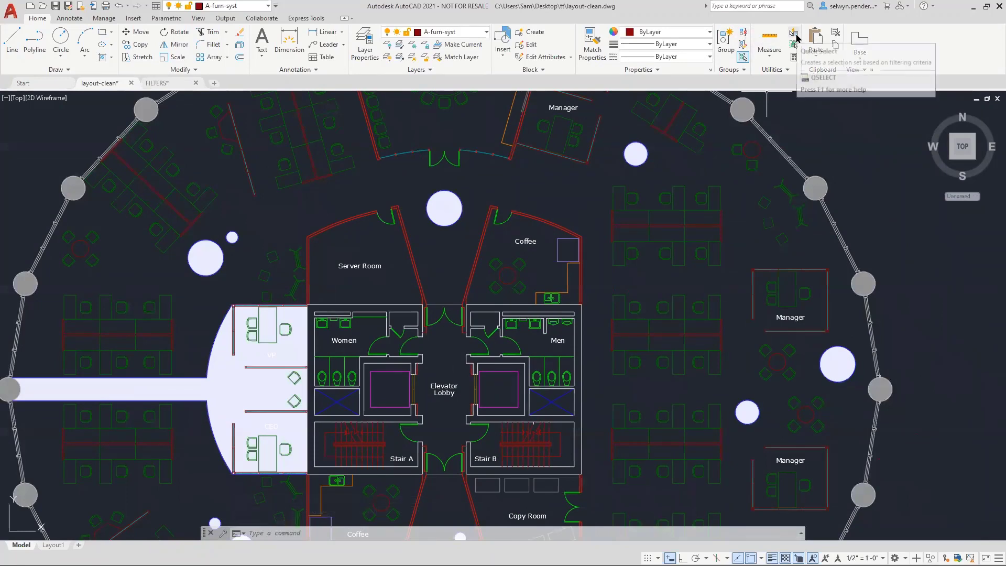
left_click(522, 216)
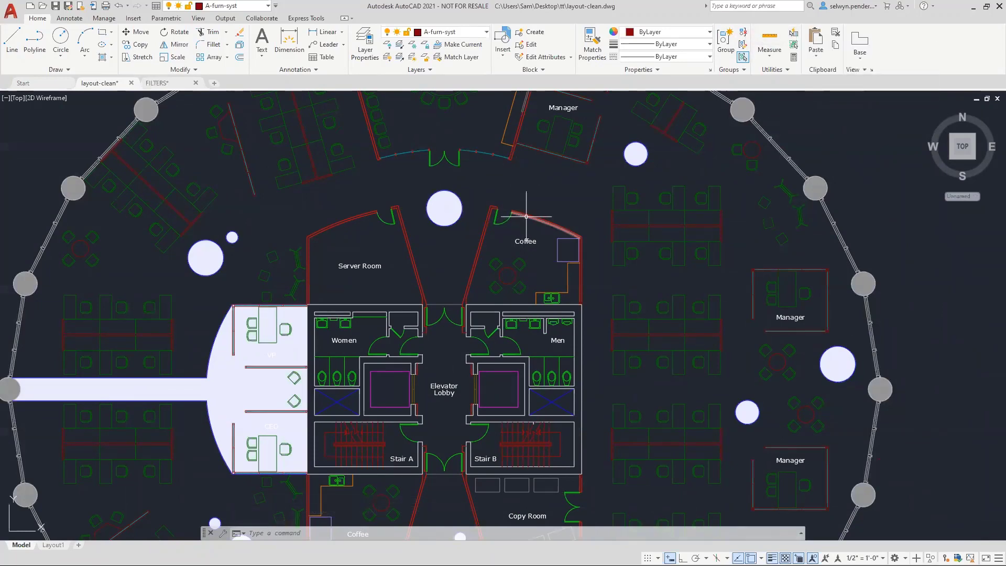
key("Escape")
key("Escape")
key("Escape")
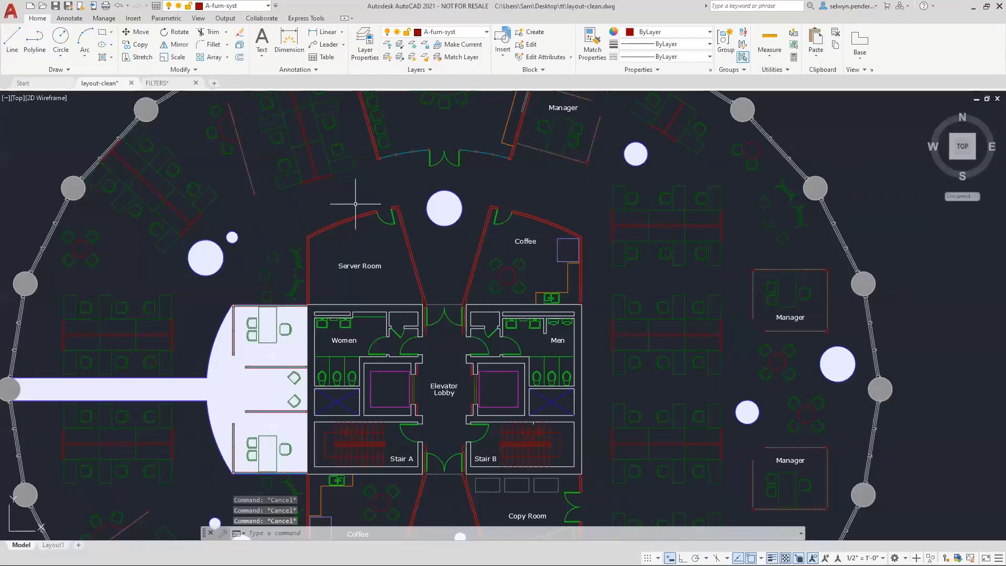
mouse_move(356, 203)
middle_mouse_down()
mouse_move(414, 236)
mouse_move(437, 304)
mouse_move(417, 292)
middle_mouse_up()
left_click(417, 293)
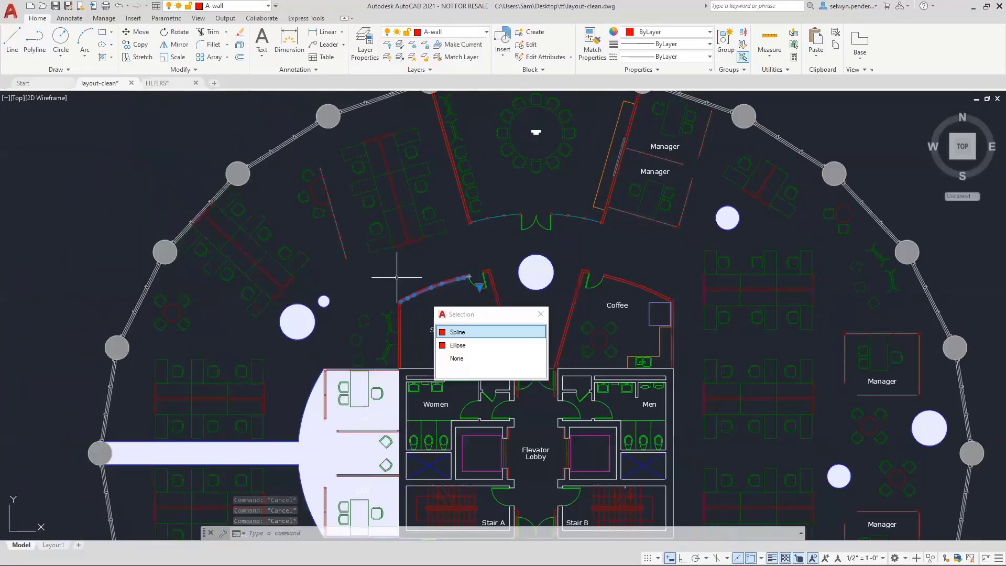
key("Escape")
middle_click_drag(390, 286, 338, 117)
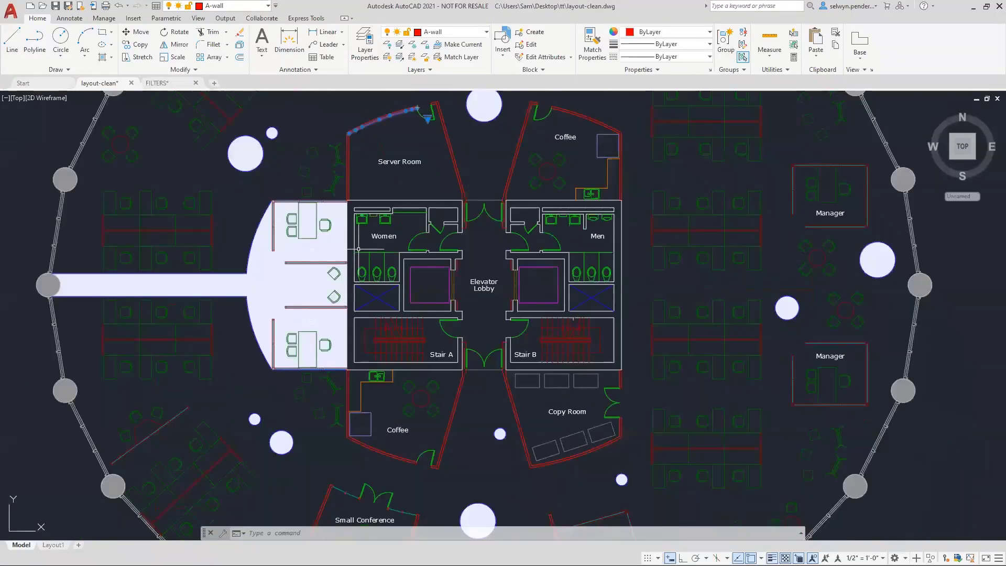
left_click(371, 254)
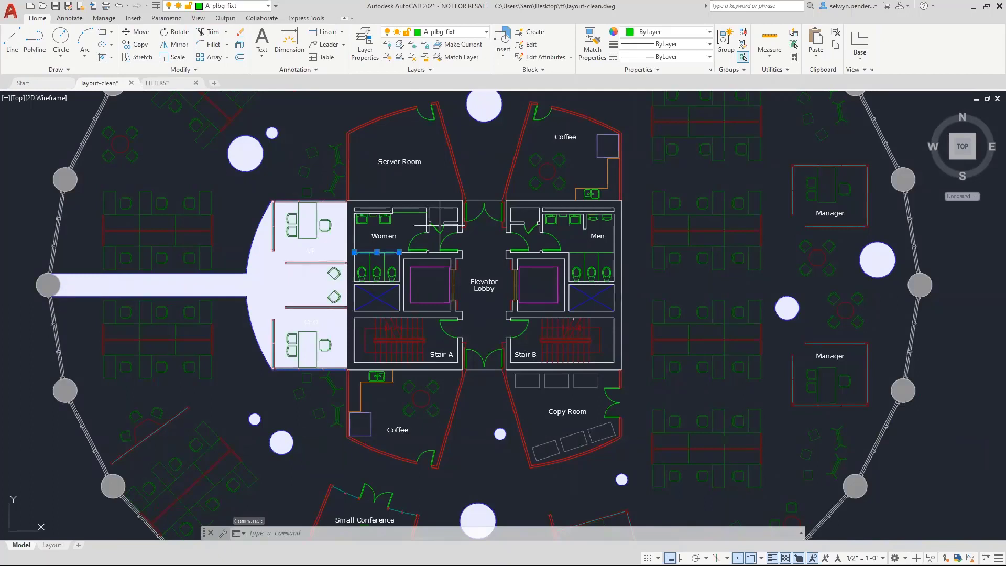
key("Escape")
key("Escape")
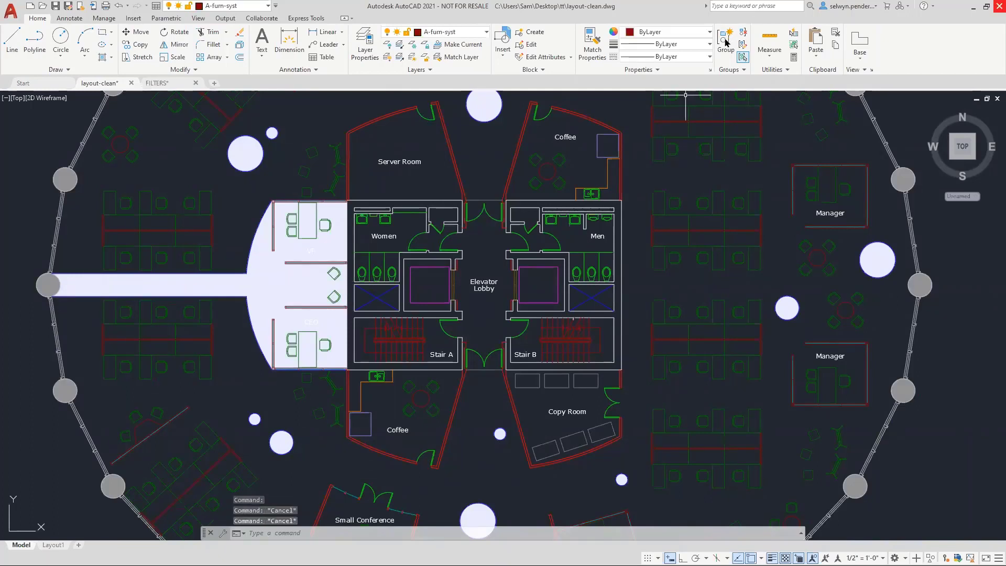
- Use Quick Select on the entire drawing to select all Line objects with color equal to ByLayer
left_click(794, 33)
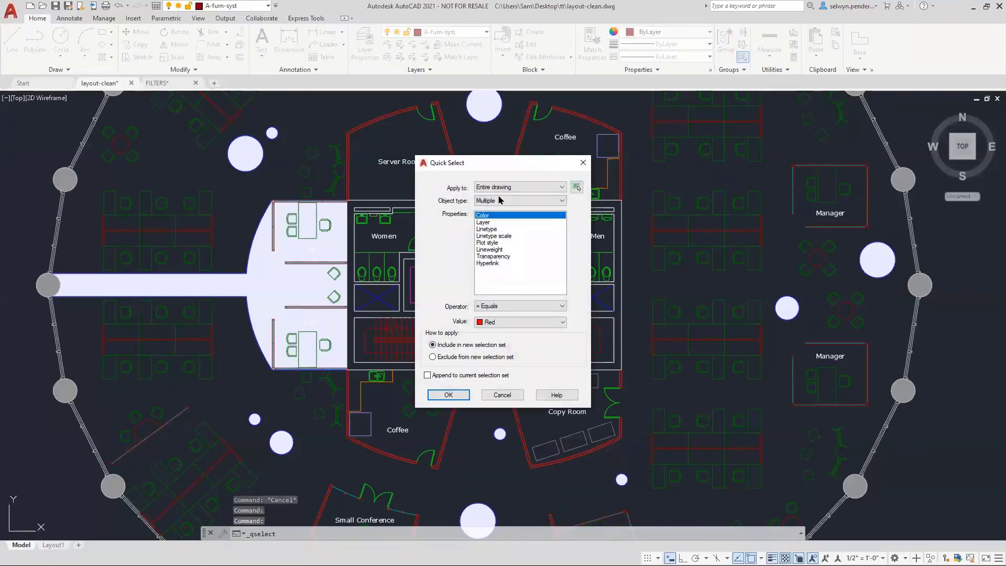
left_click(502, 200)
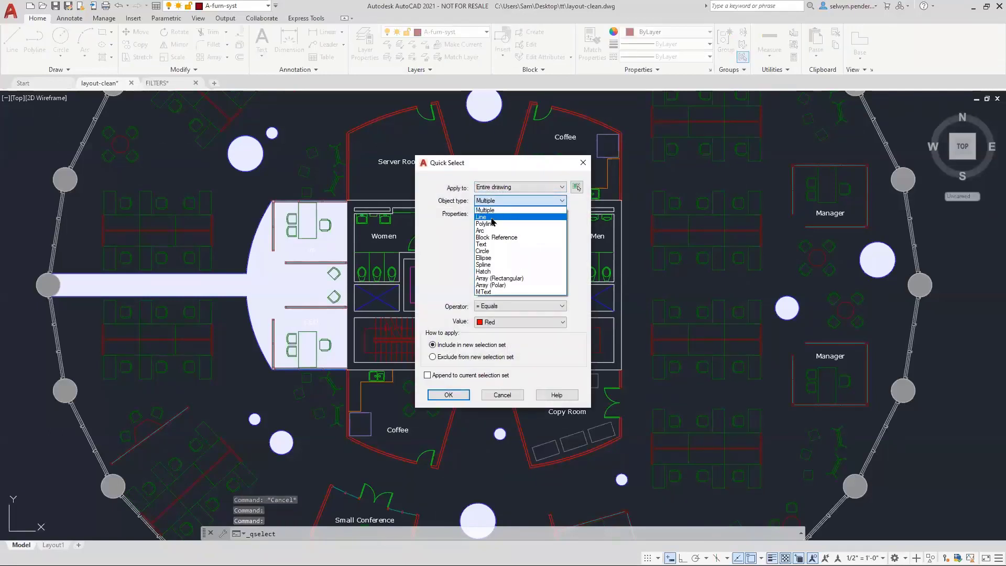
left_click(491, 218)
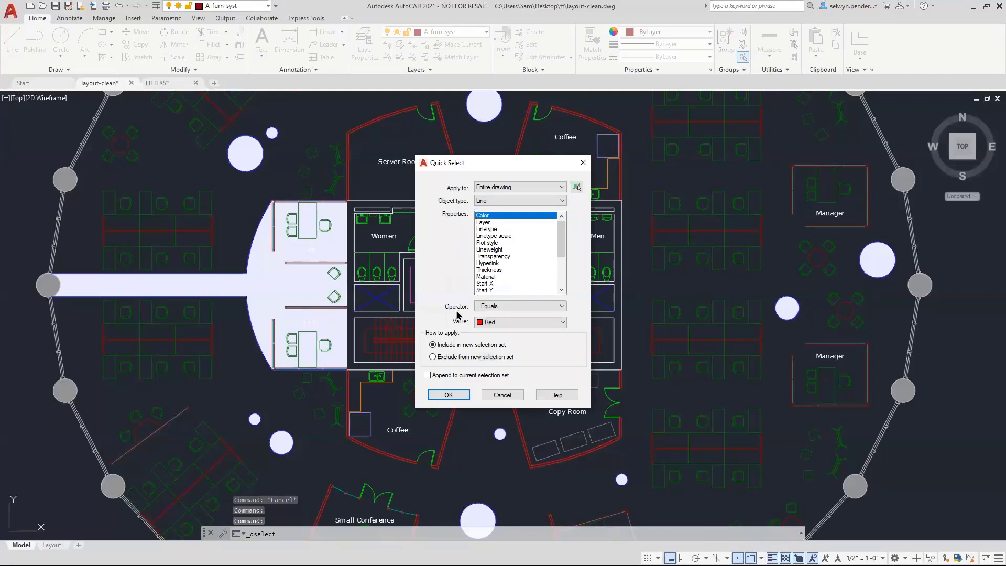
left_click(493, 323)
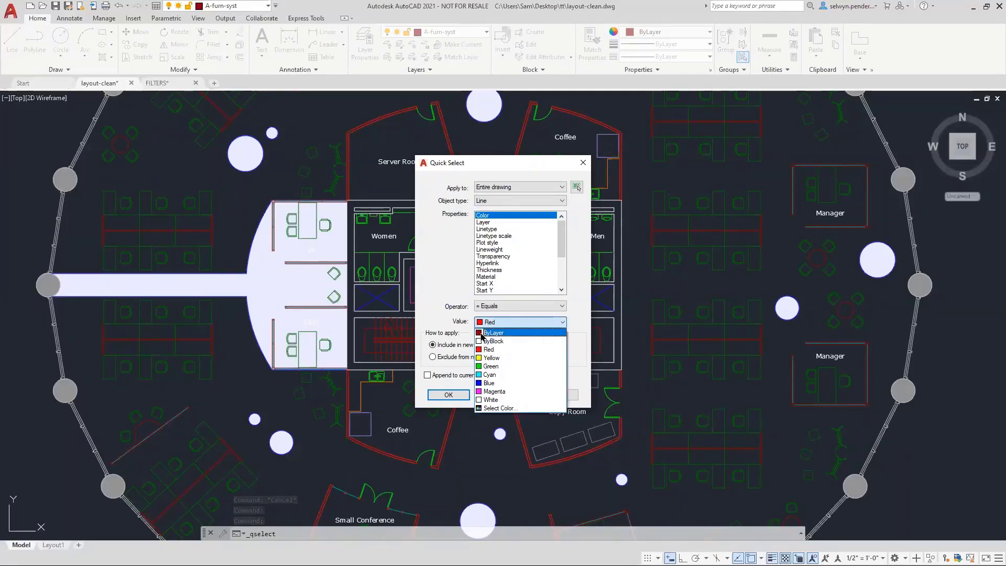
left_click(481, 334)
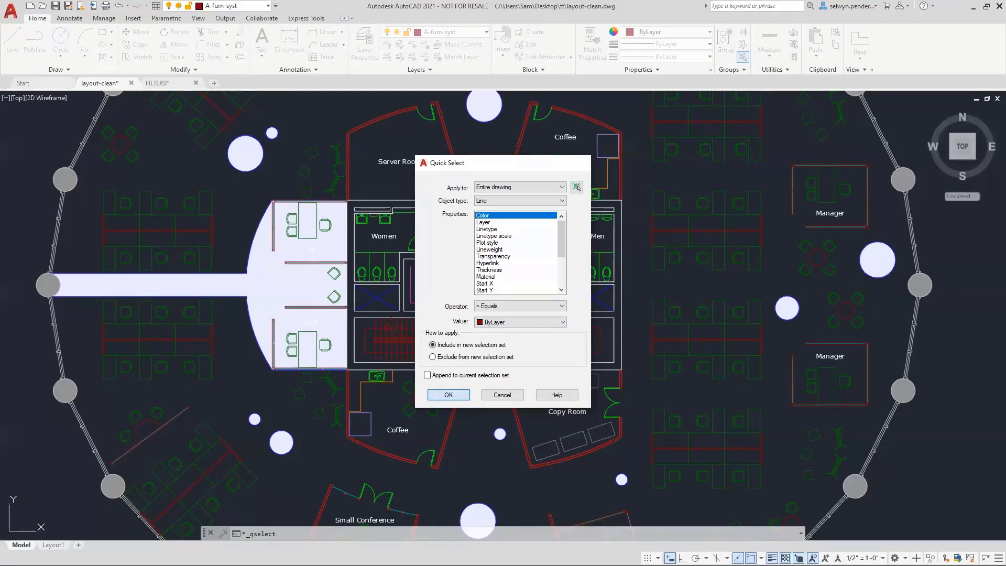
left_click(448, 396)
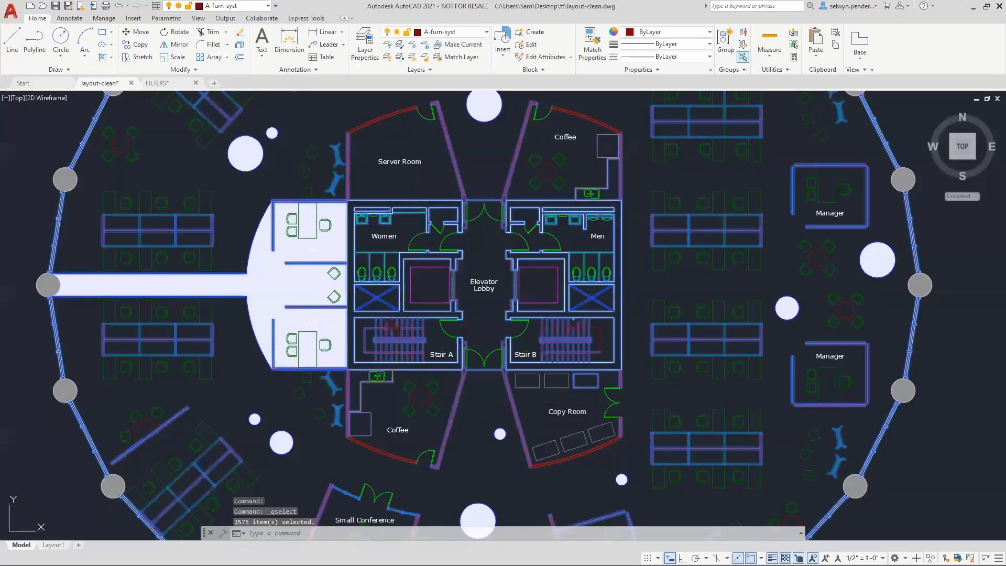
- Try to move the selected lines, with a base point at a column along the floor plan's lower outer wall
scroll(429, 204, "down", 3)
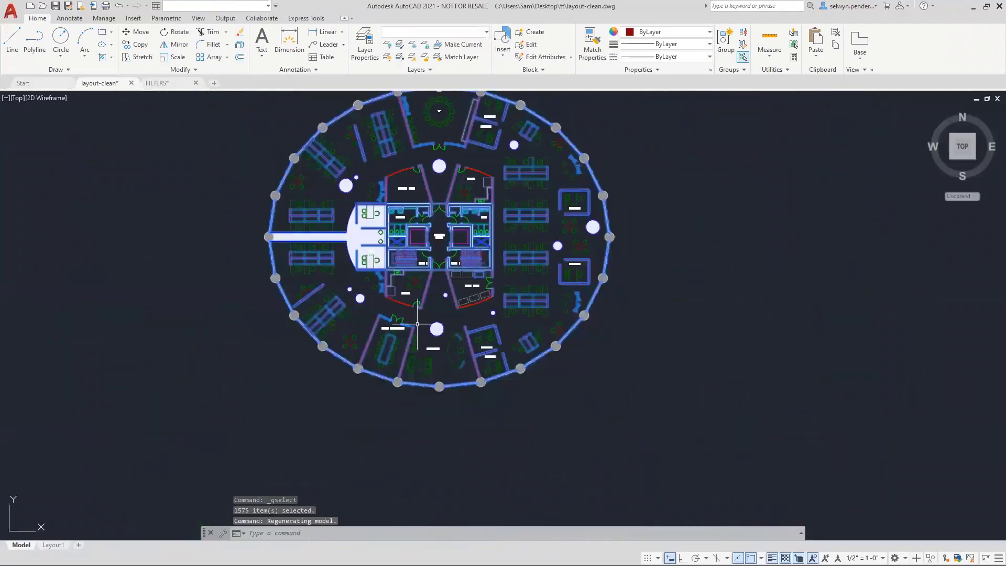
type("m")
key("Return")
left_click(481, 382)
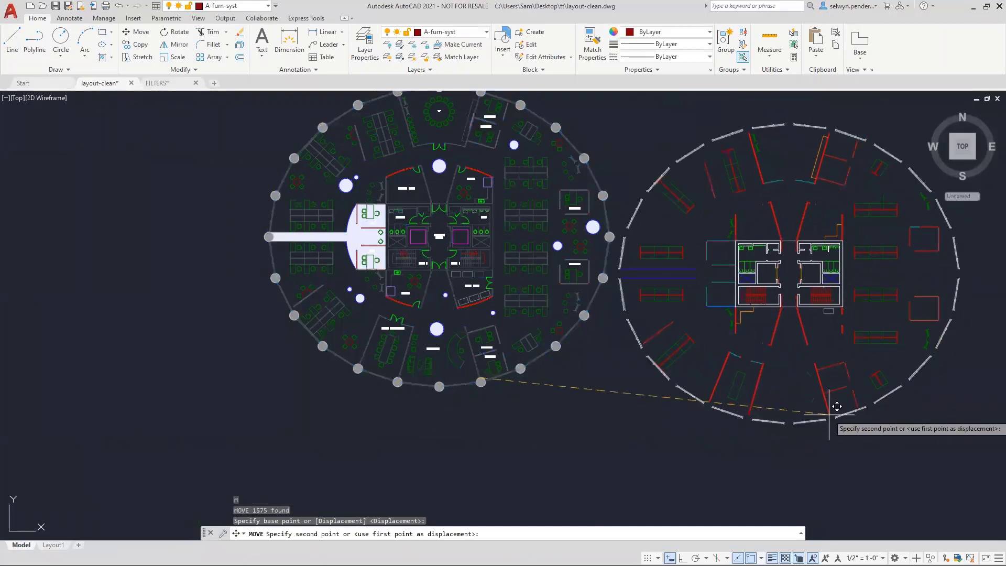
key("Escape")
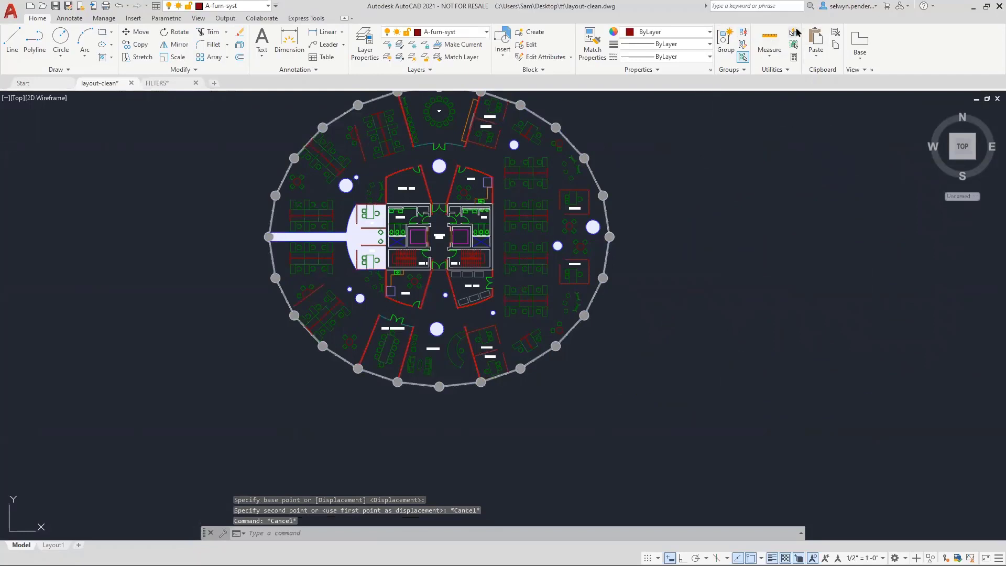
left_click(794, 44)
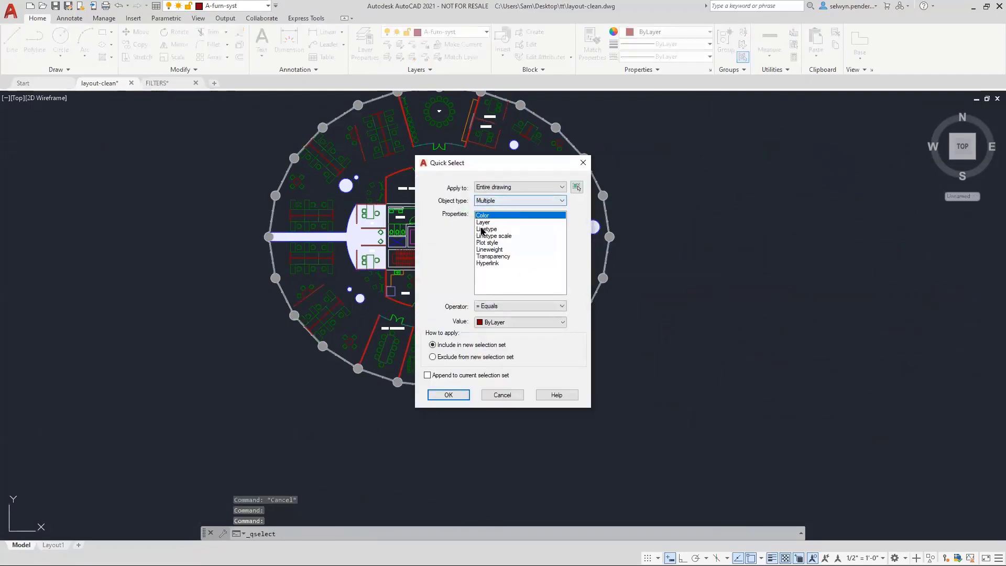
left_click(490, 201)
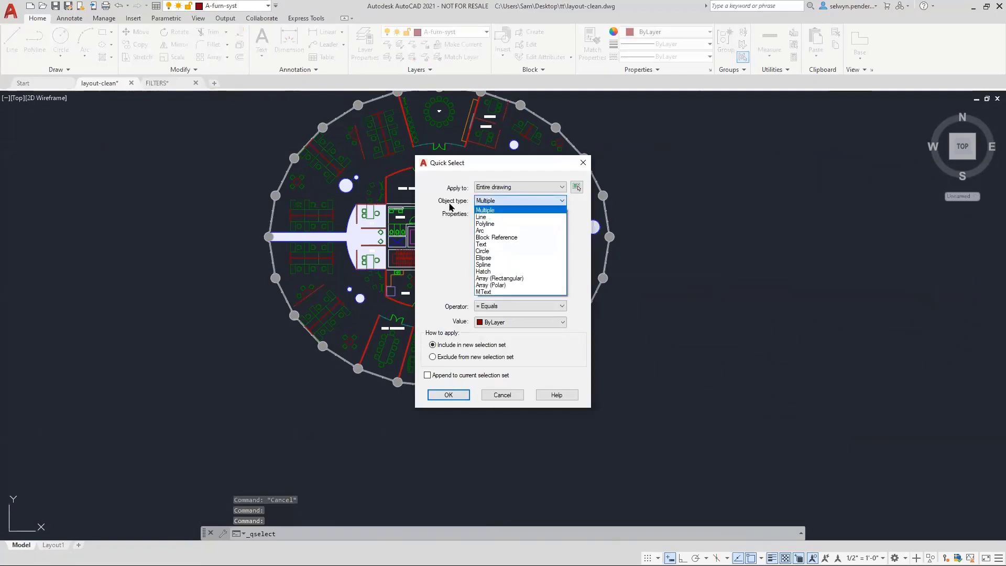
left_click(465, 230)
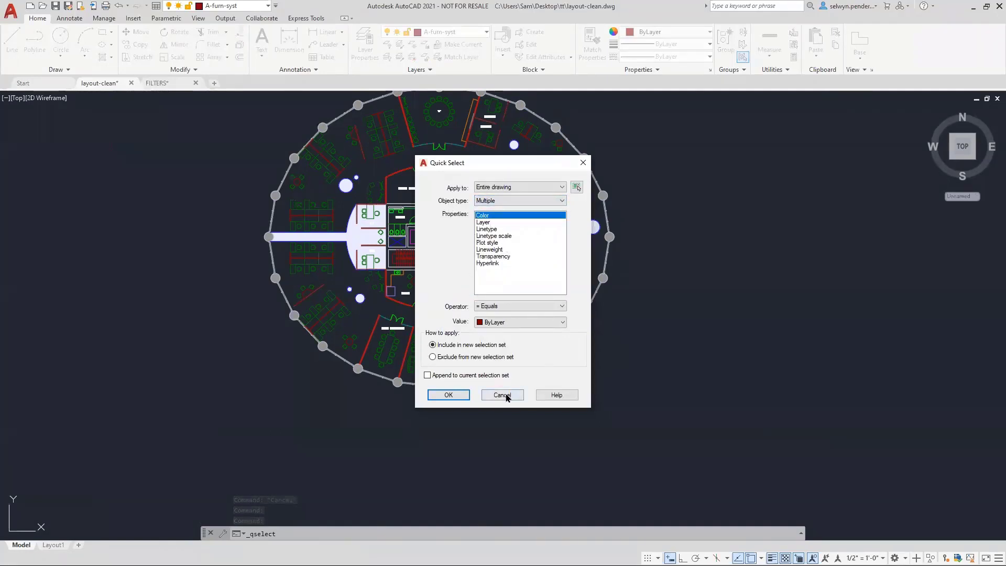
left_click(508, 394)
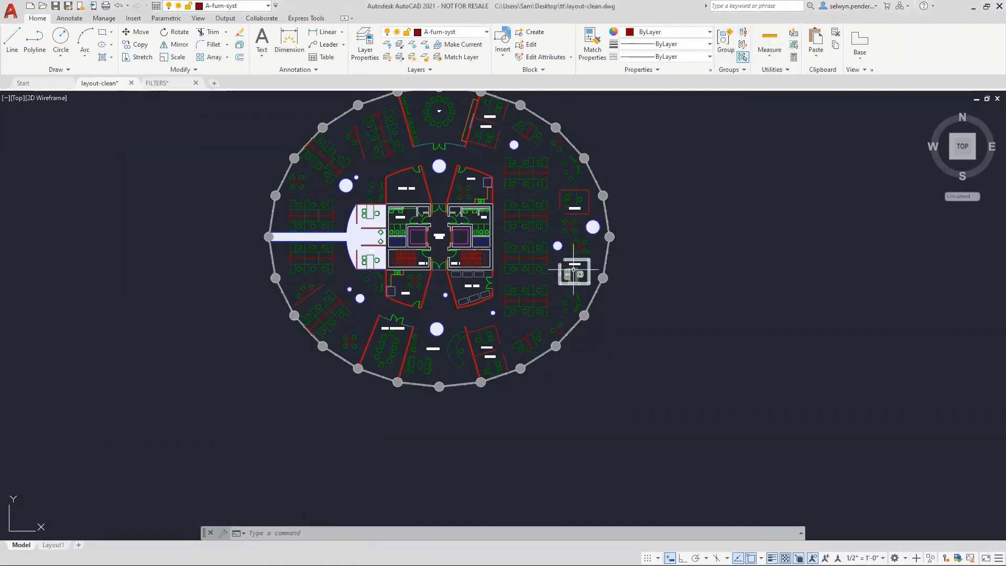
- Use Quick Select on the entire drawing to select all Block Reference objects with Position Z greater than 0
left_click(794, 31)
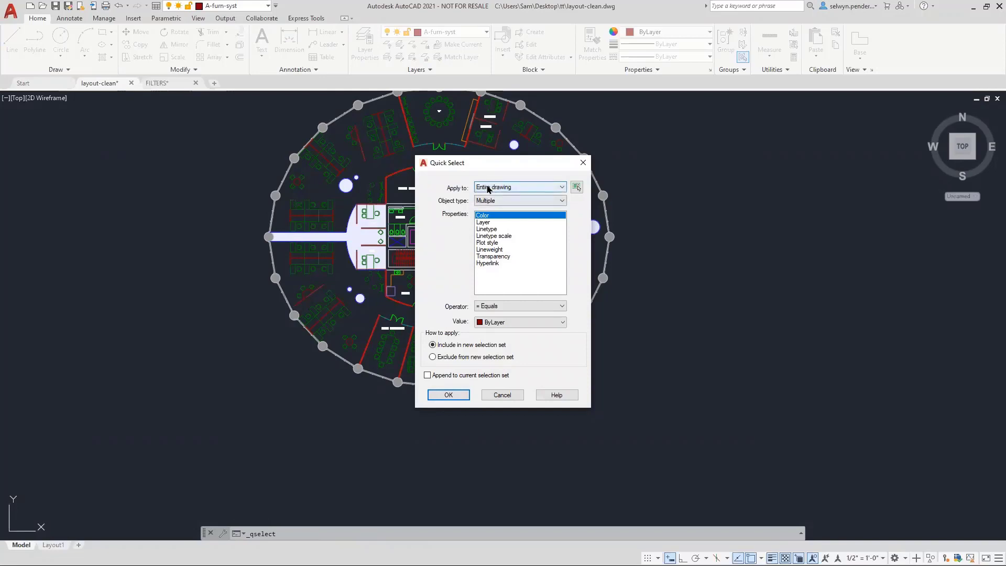
left_click(484, 202)
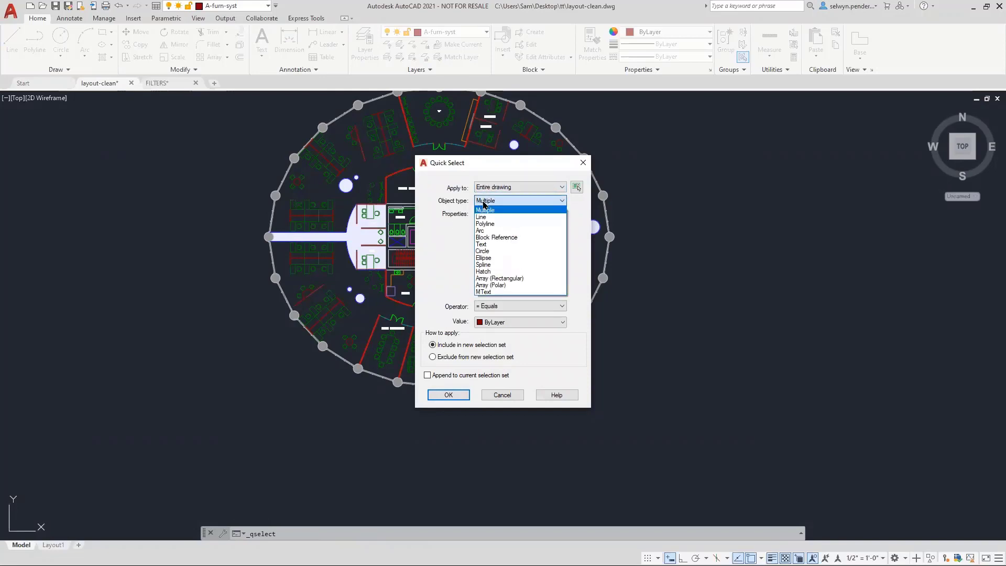
left_click(484, 203)
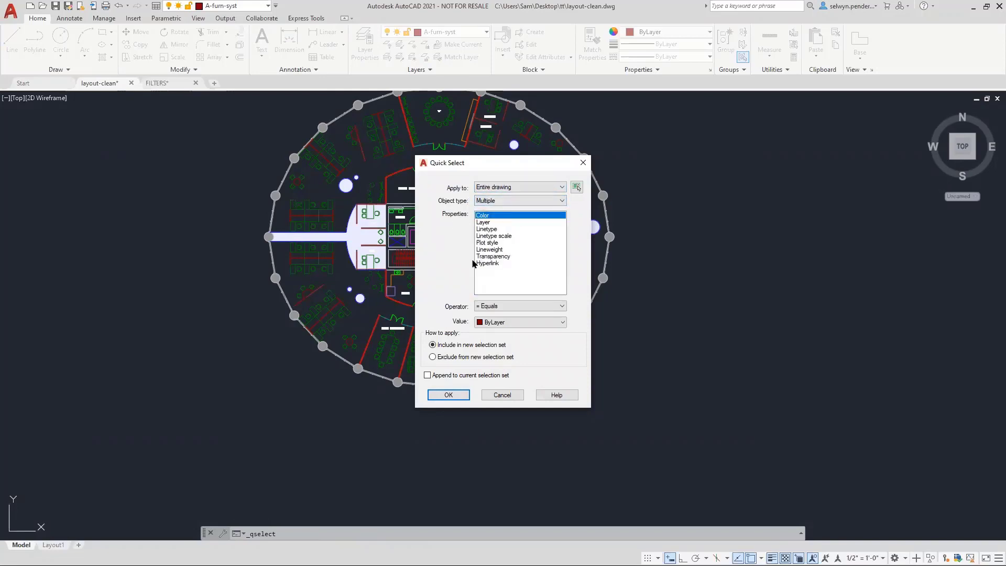
left_click(488, 203)
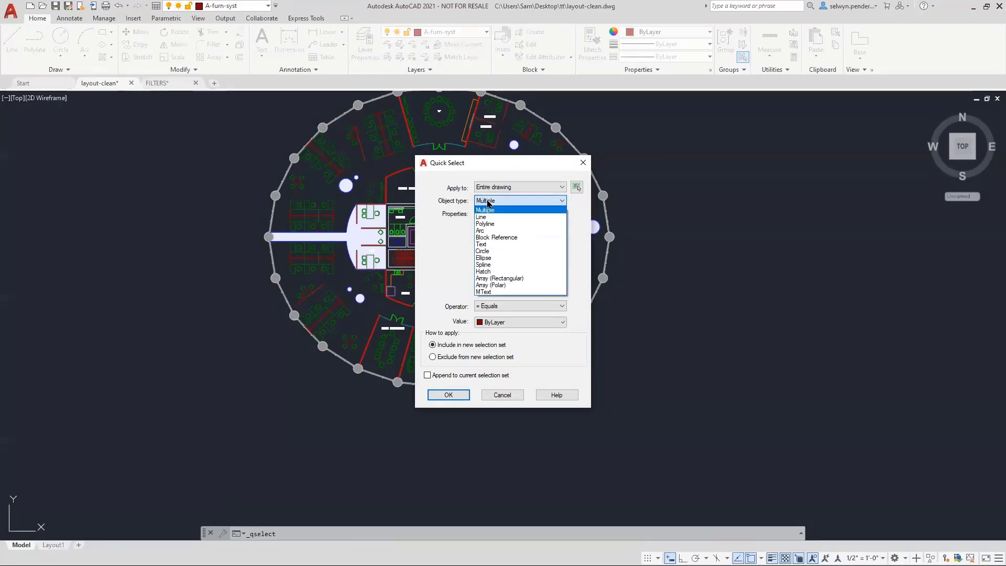
left_click(494, 240)
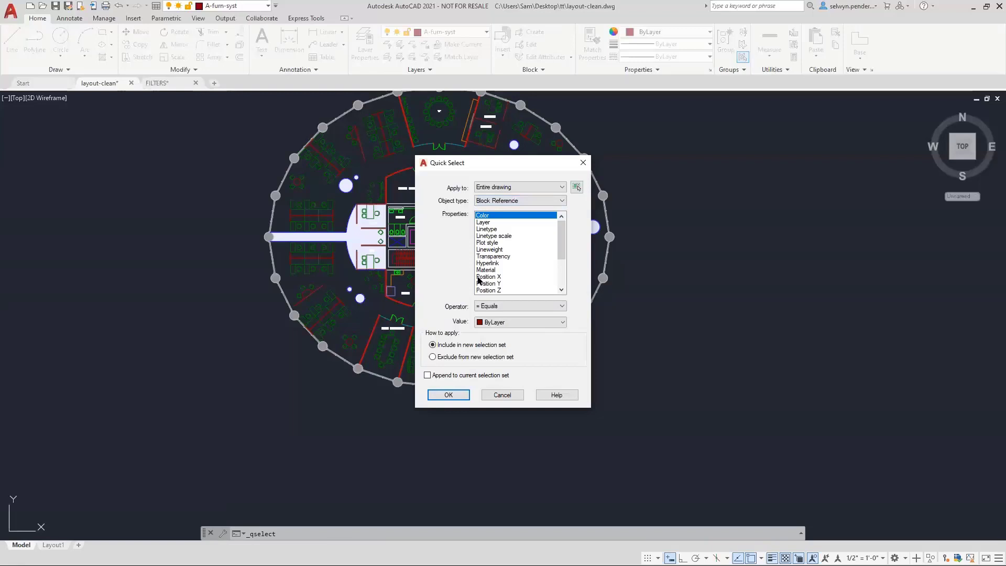
left_click(487, 290)
left_click(490, 322)
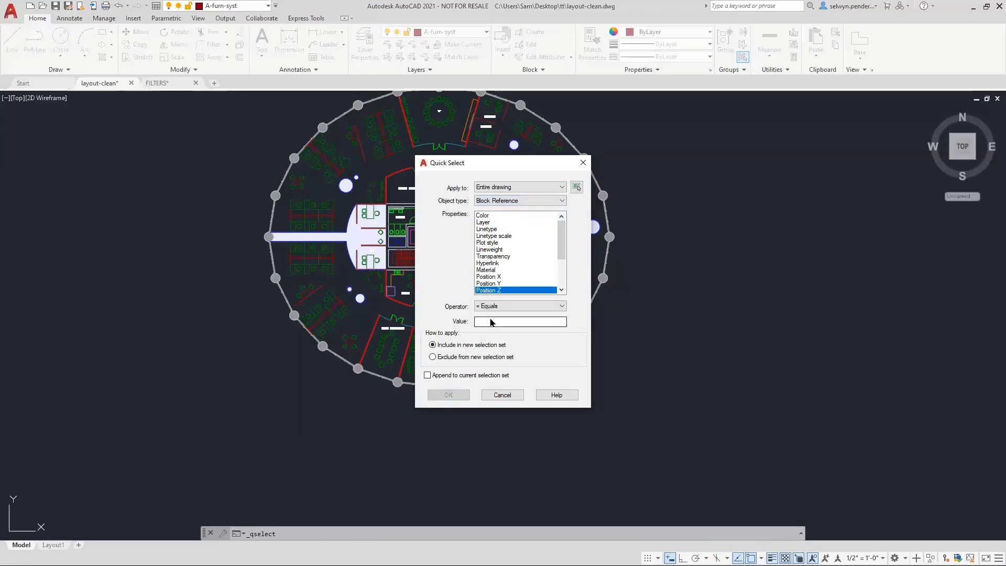
type("0")
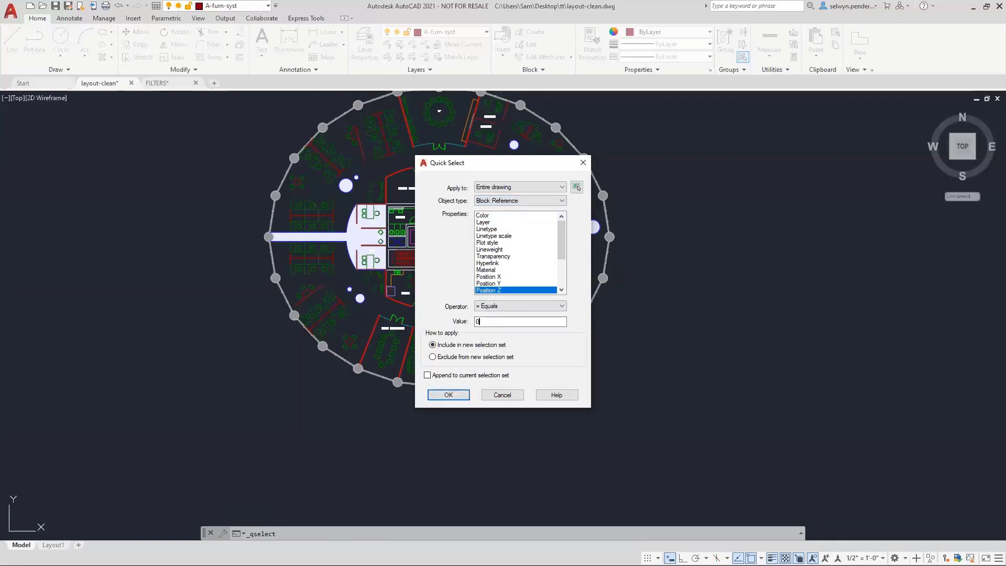
left_click(502, 307)
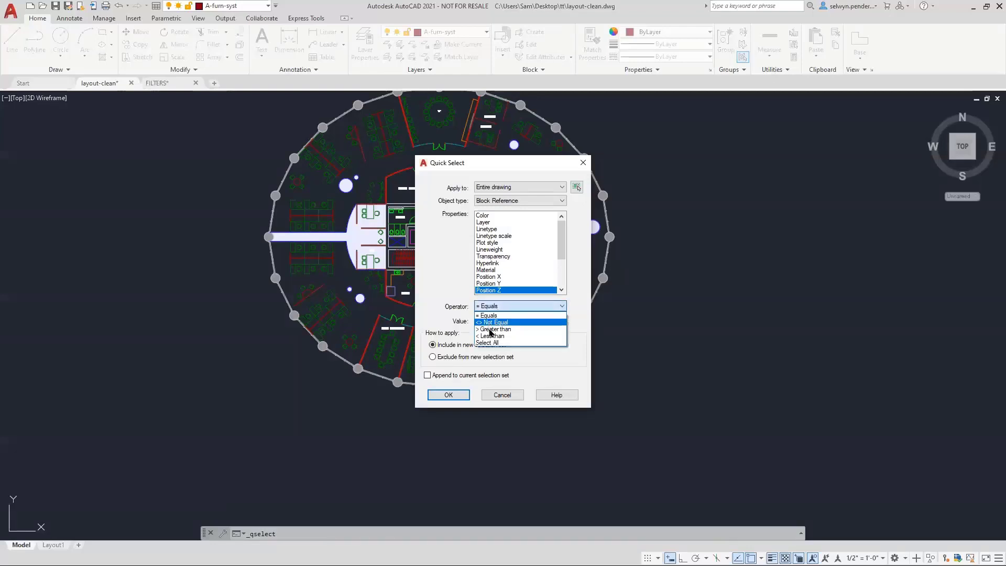
left_click(474, 329)
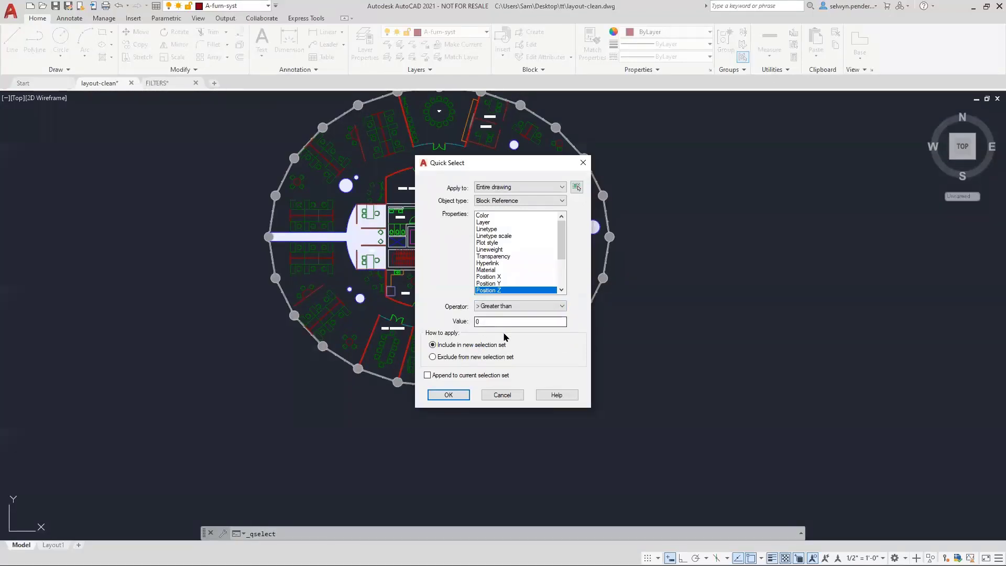
left_click(449, 395)
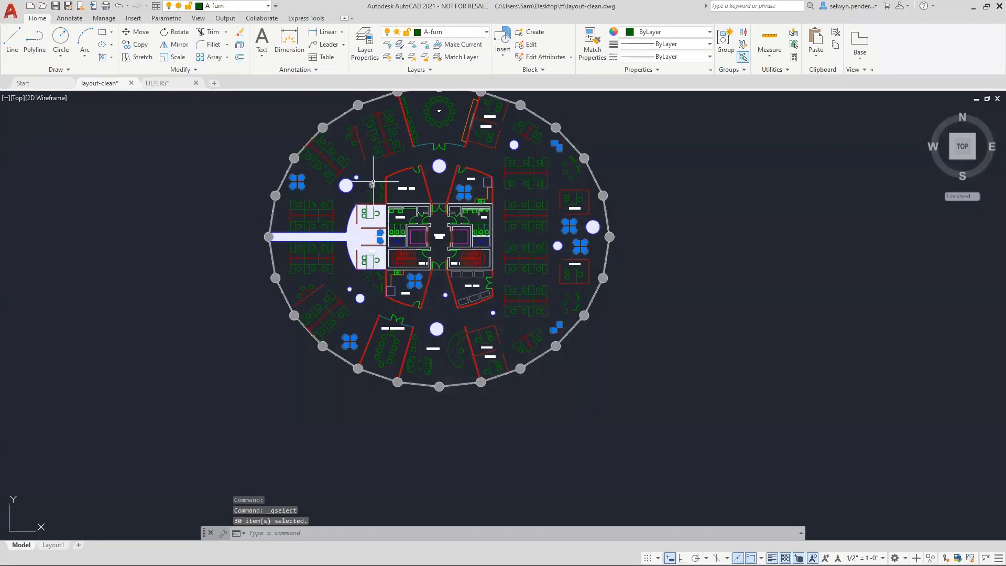
- Try to copy the selected furniture blocks to the empty area beside the floor plan, with a base point in the Elevator Lobby
type("cop")
key("Return")
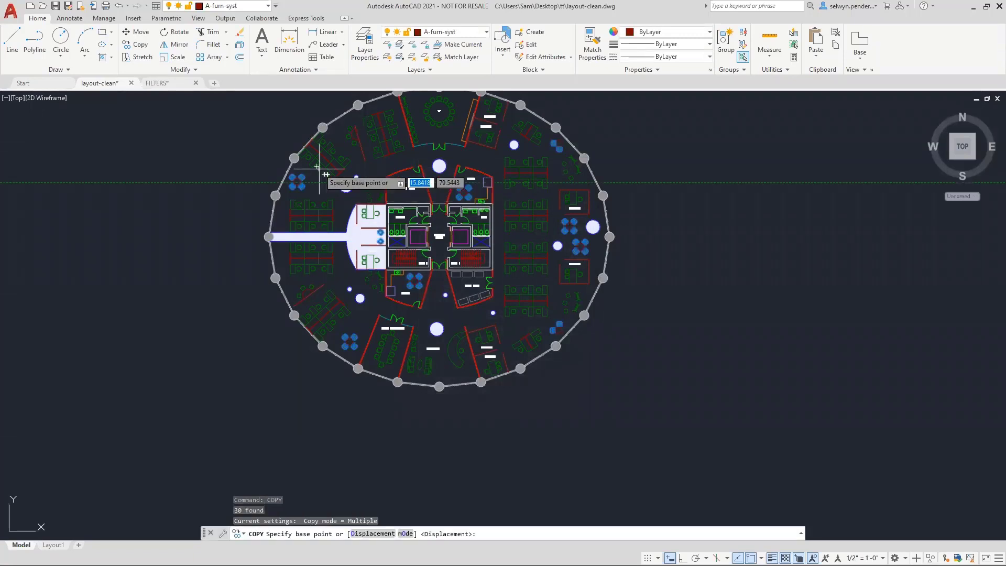
left_click(431, 242)
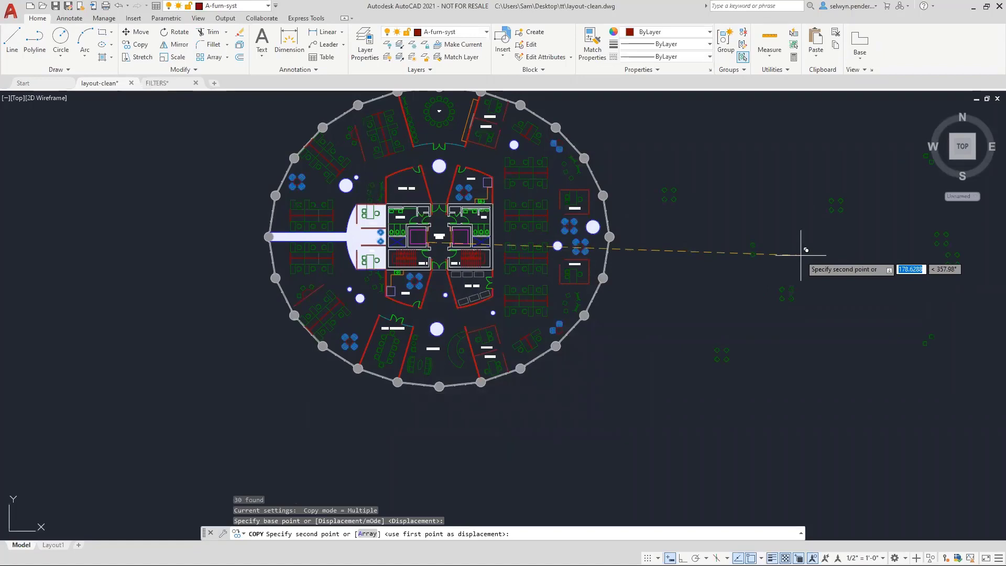
middle_click_drag(801, 255, 457, 270)
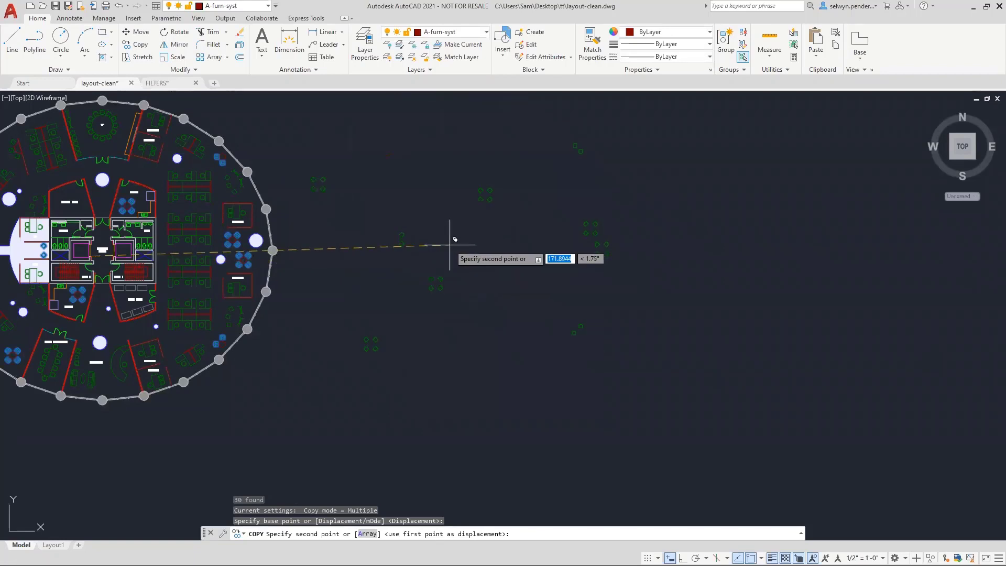
middle_click_drag(452, 244, 603, 283)
key("Escape")
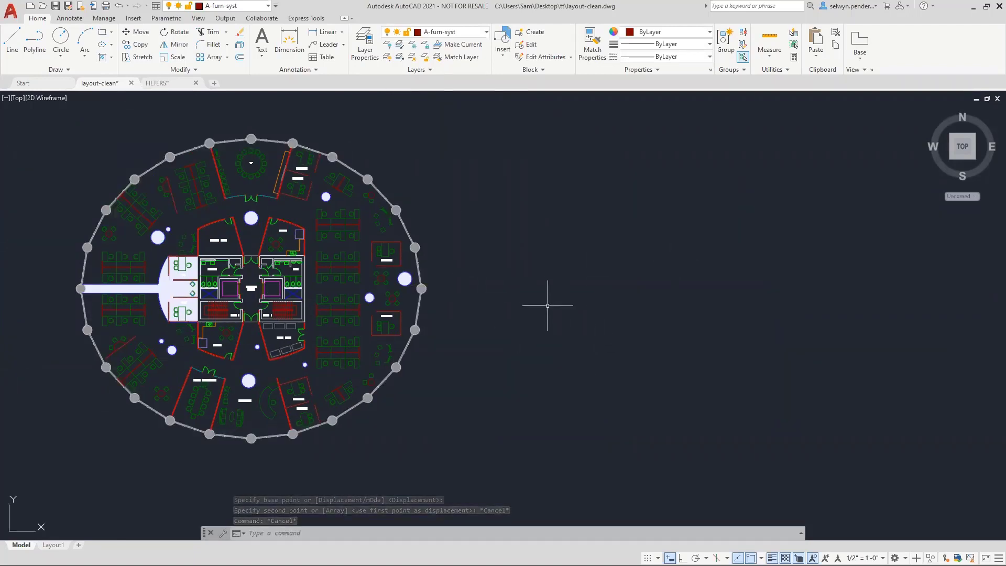
left_click(513, 286)
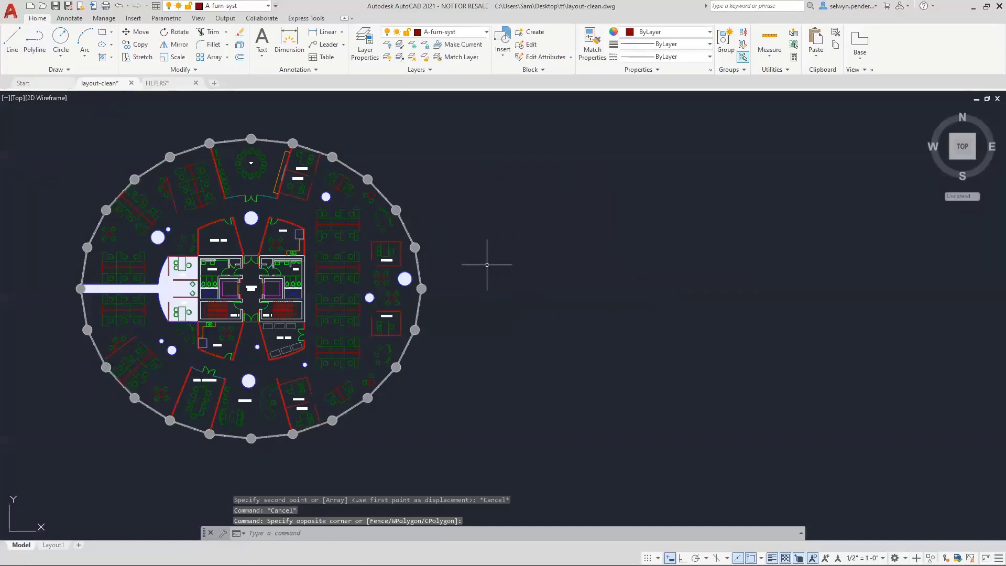
- Run GETSEL to collect objects of every type on the layer of the door arc at the Men room
type("get")
key("Return")
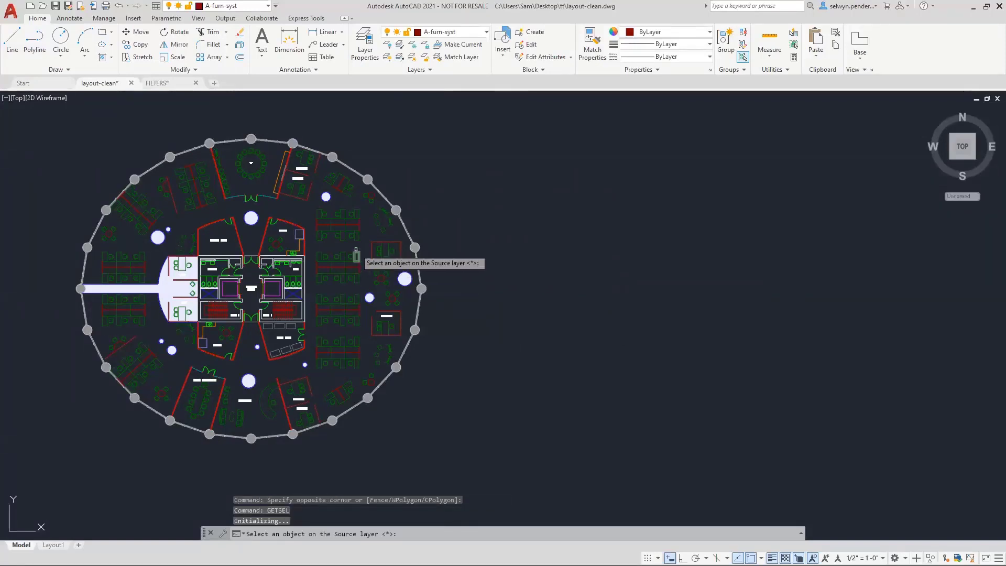
scroll(356, 255, "up", 2)
scroll(352, 252, "up", 2)
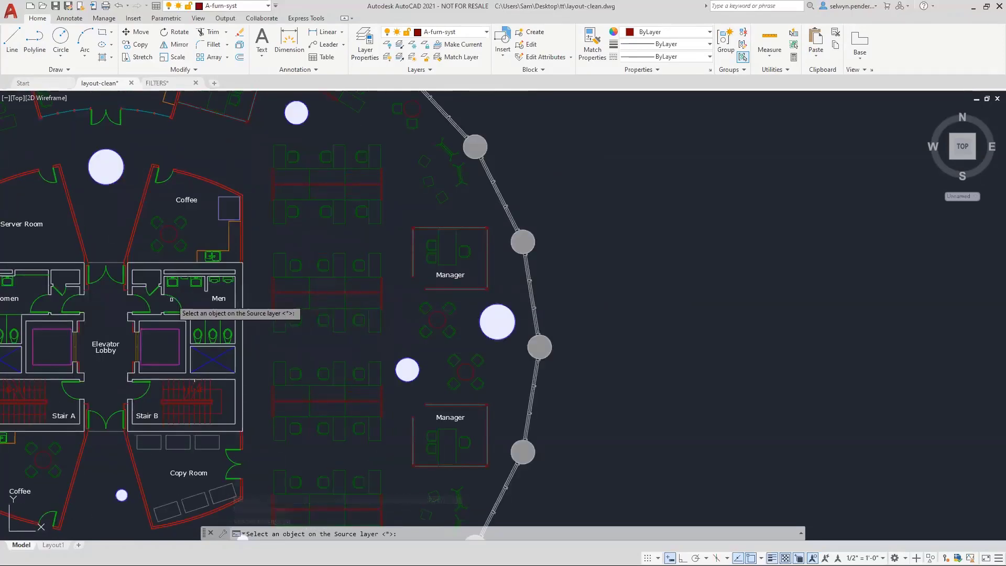
left_click(174, 297)
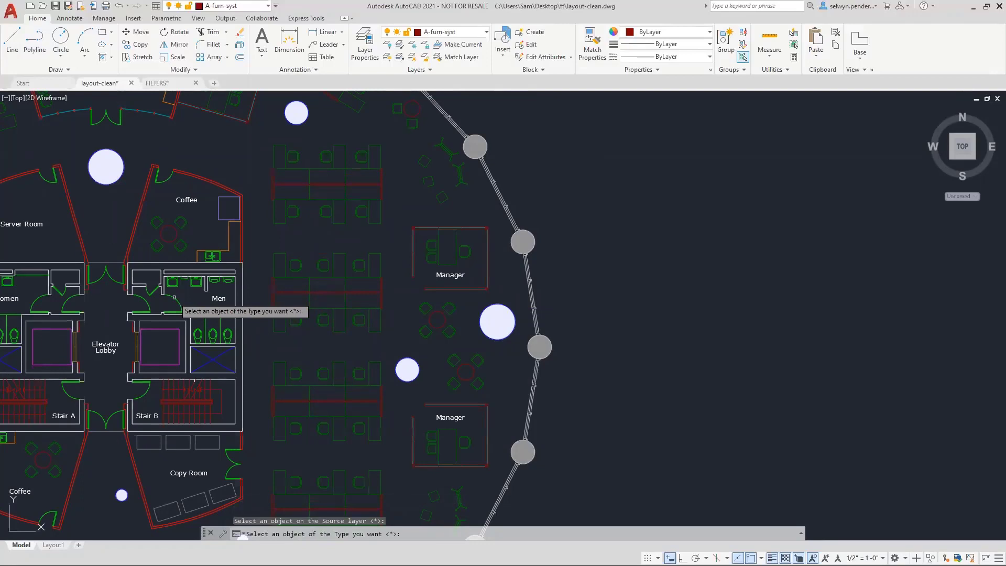
key("Return")
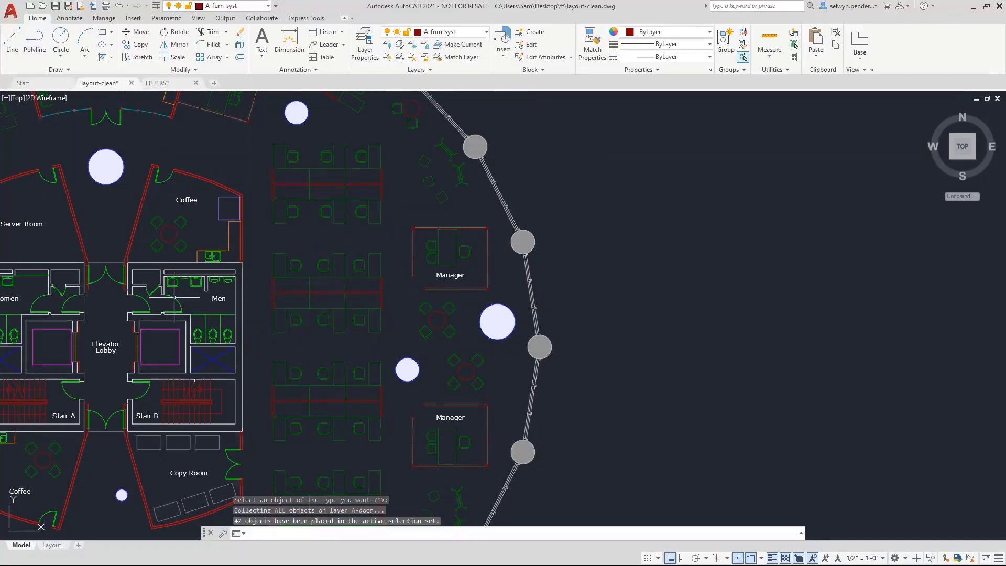
- Try to run GETSEL with line entered as the object type to collect
mouse_move(177, 302)
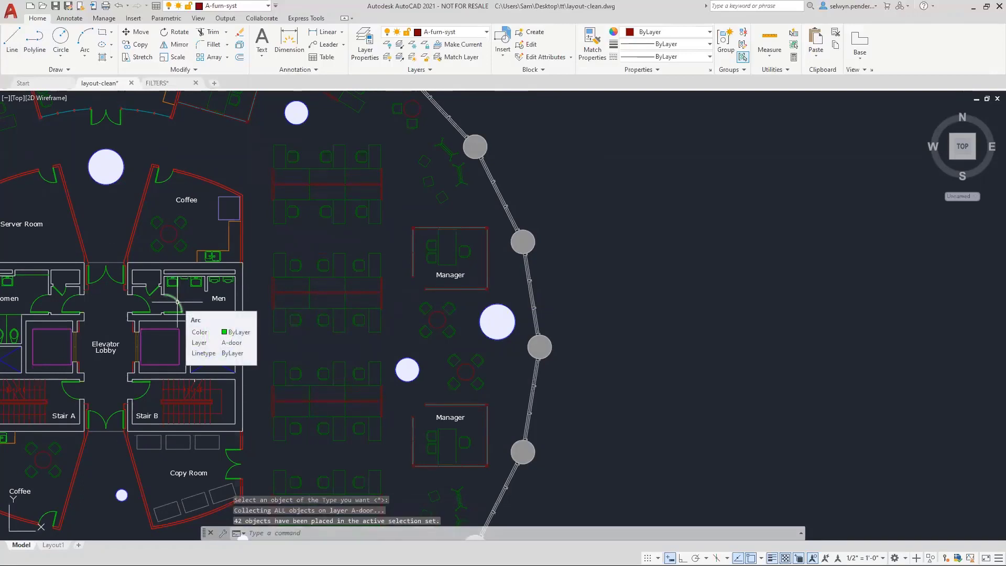
key("Return")
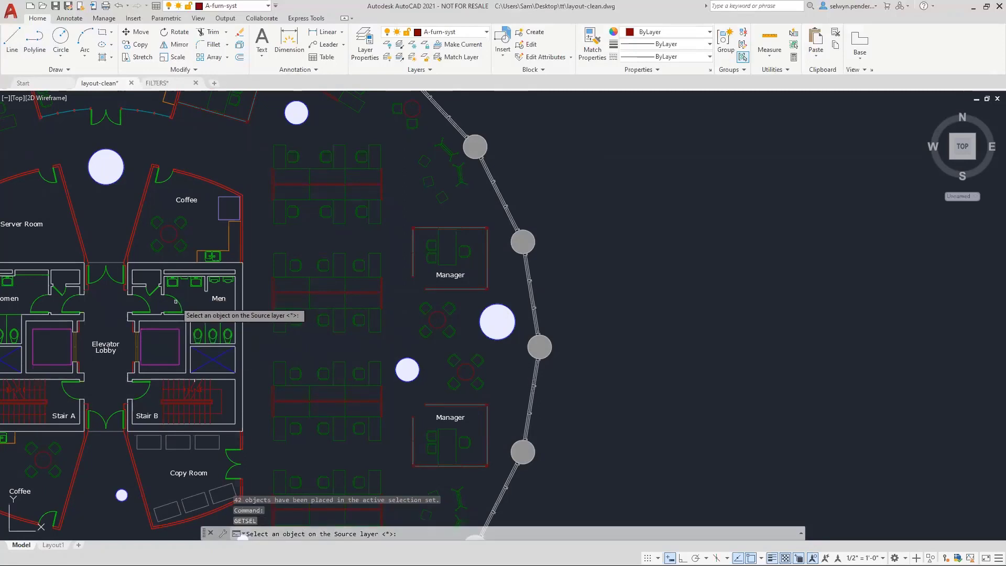
key("Return")
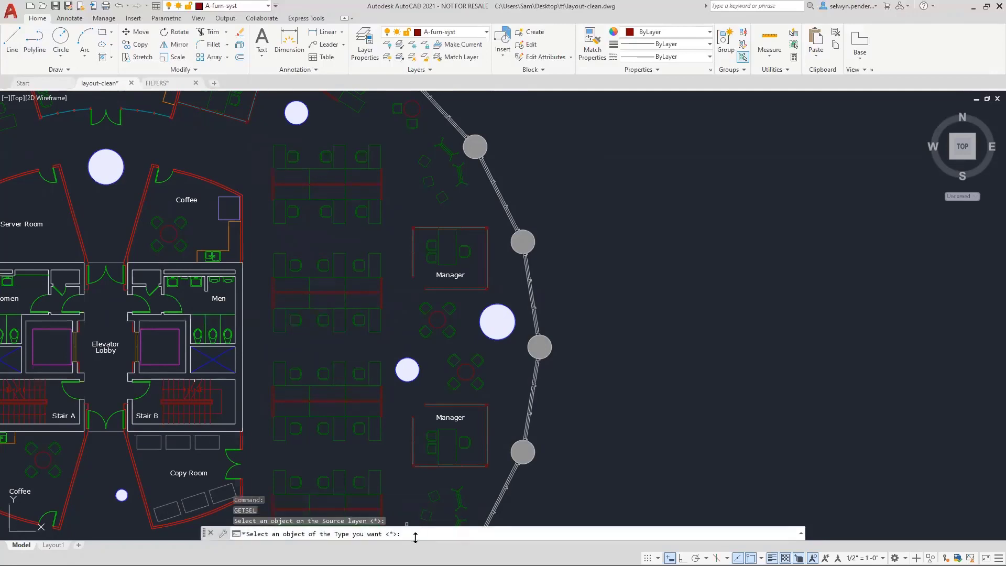
type("line")
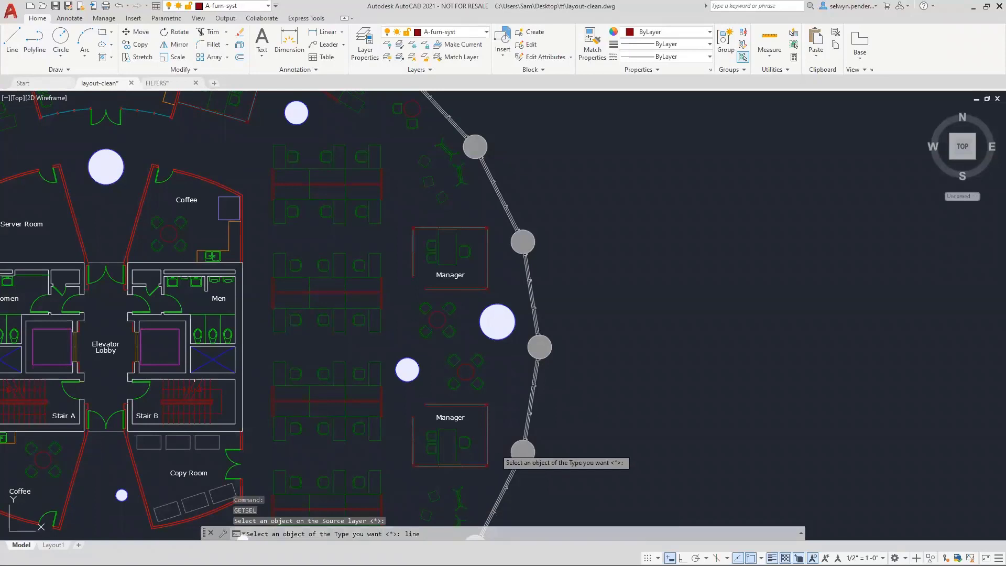
key("Return")
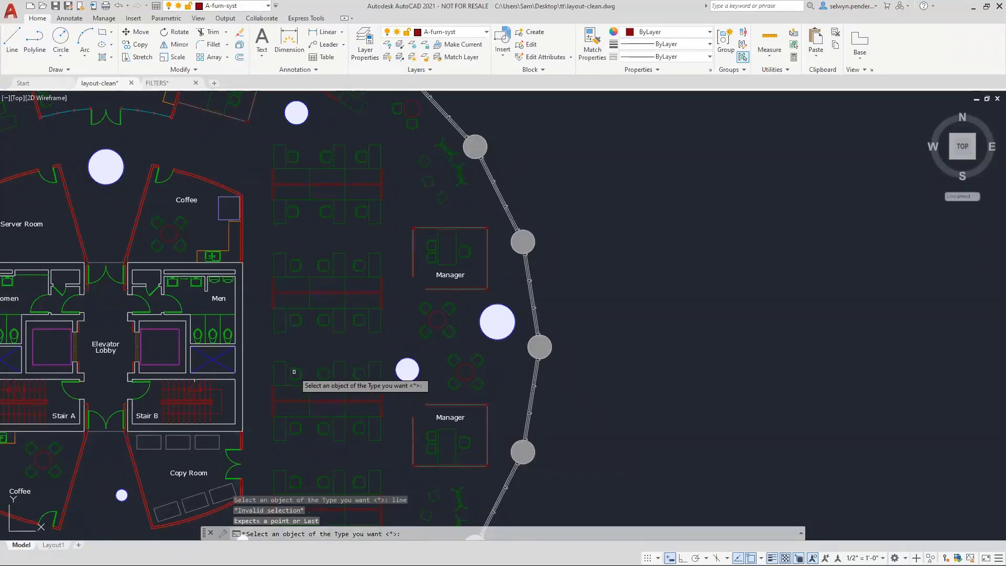
left_click(377, 508)
key("Return")
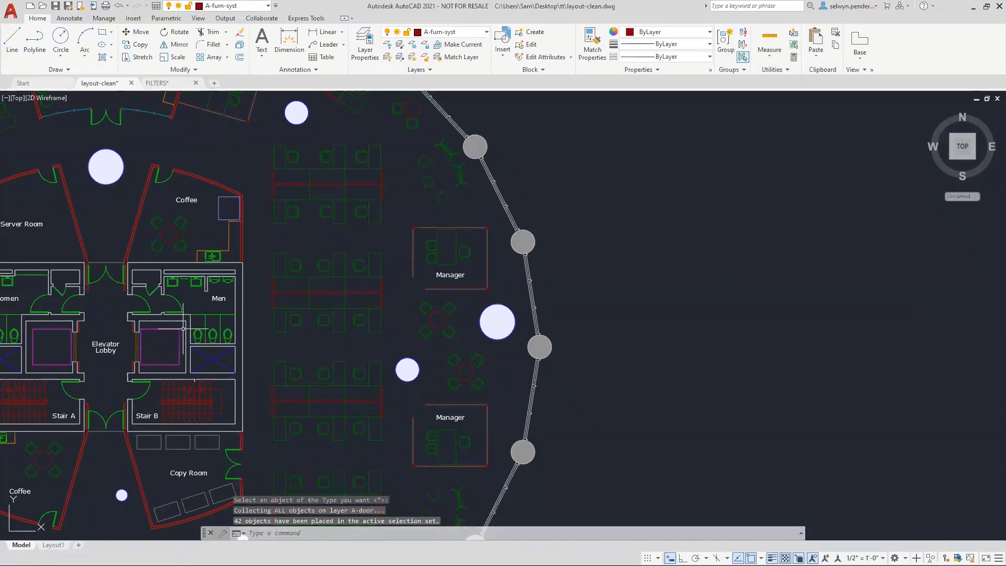
- Use GETSEL to collect the arcs on the layer of the Men room's door arc, and try to move that previous selection set
left_click(179, 303)
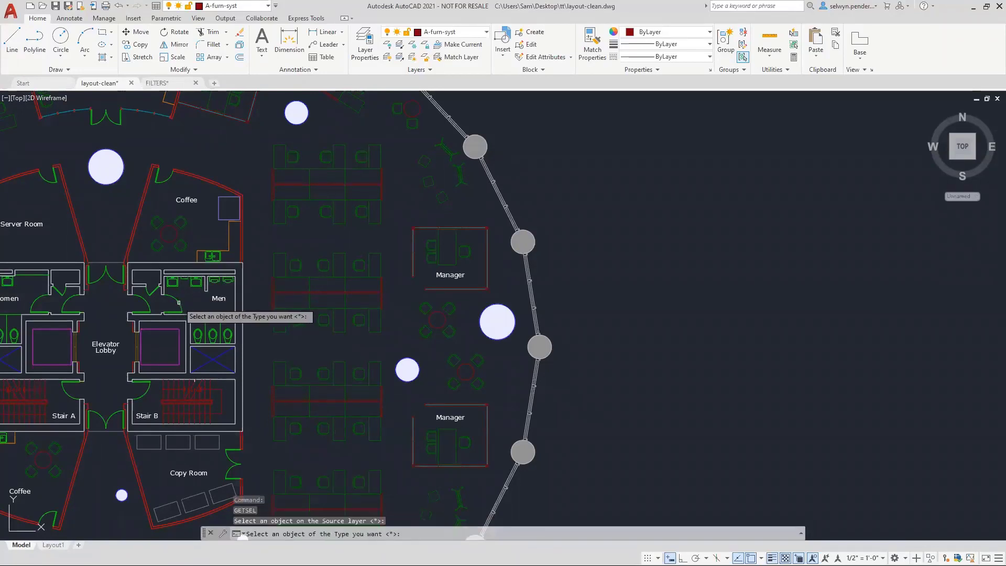
left_click(179, 303)
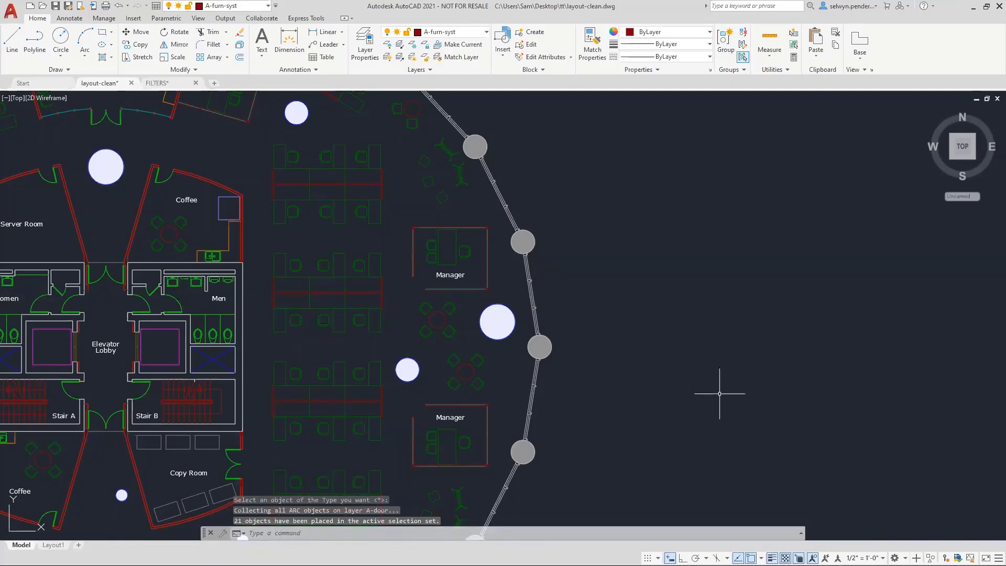
type("m")
key("Return")
type("p")
key("Return")
key("Return")
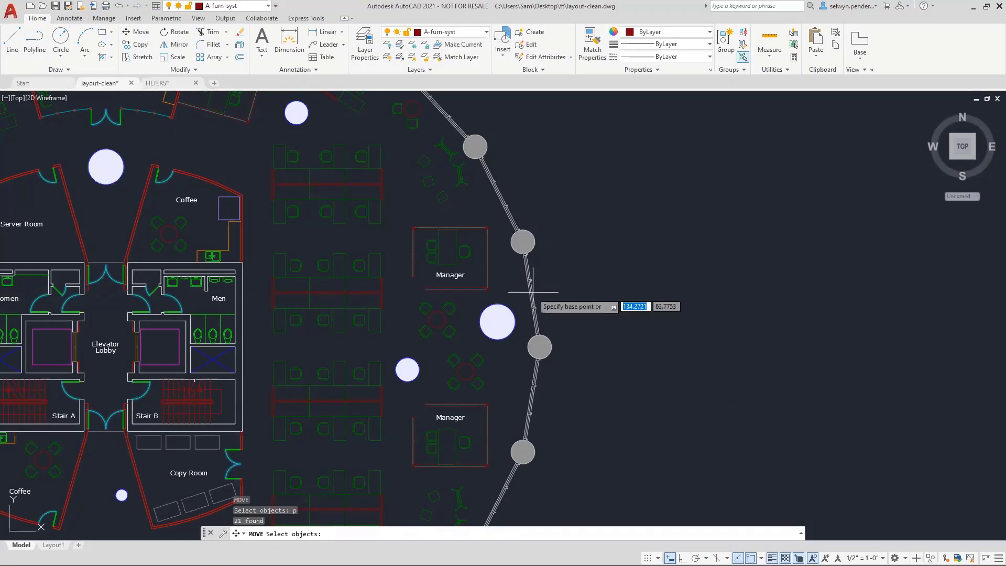
left_click(381, 330)
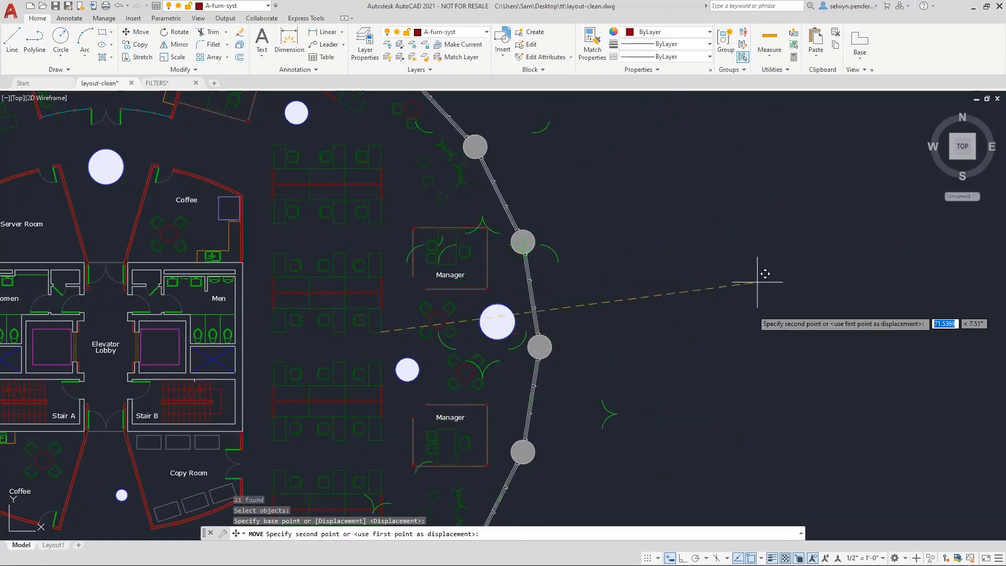
key("Escape")
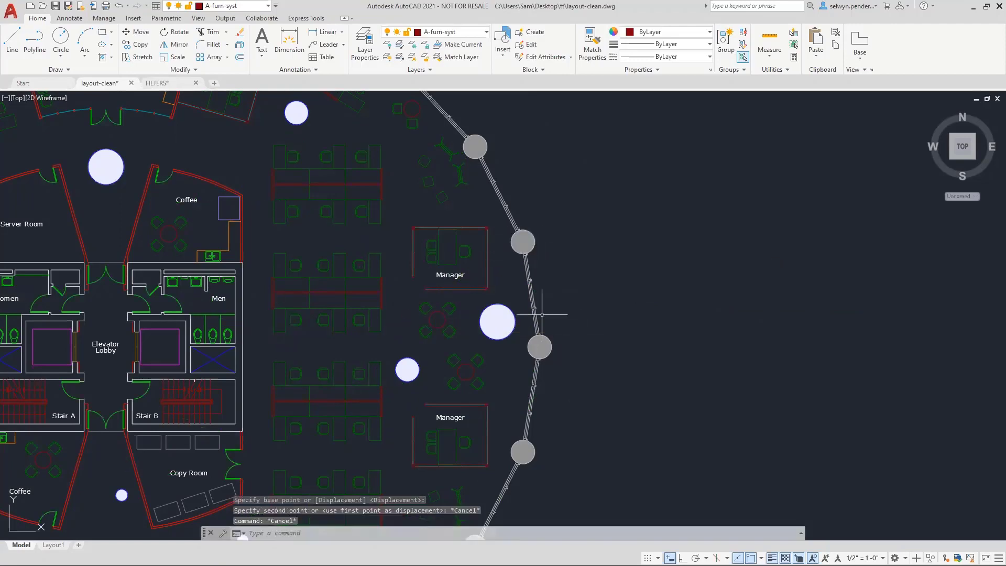
- Copy the furniture and partitions of the two adjoining, angled Manager offices to the empty area outside the curved outer wall
mouse_move(559, 298)
middle_mouse_down()
mouse_move(654, 322)
mouse_move(729, 304)
middle_mouse_up()
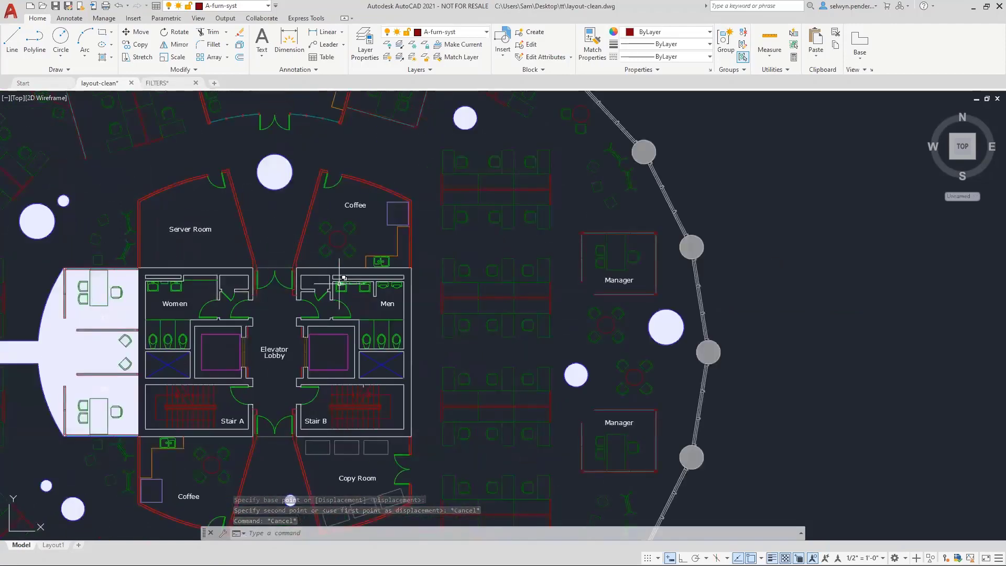
scroll(339, 283, "down", 2)
middle_click_drag(339, 284, 382, 332)
scroll(352, 233, "up", 6)
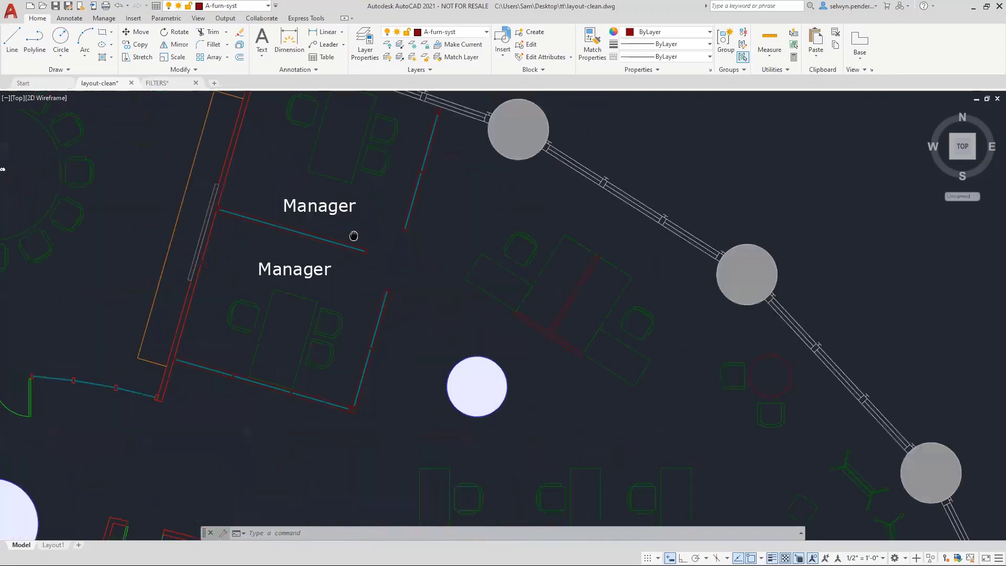
middle_click_drag(353, 234, 292, 366)
left_click(331, 266)
type("copy")
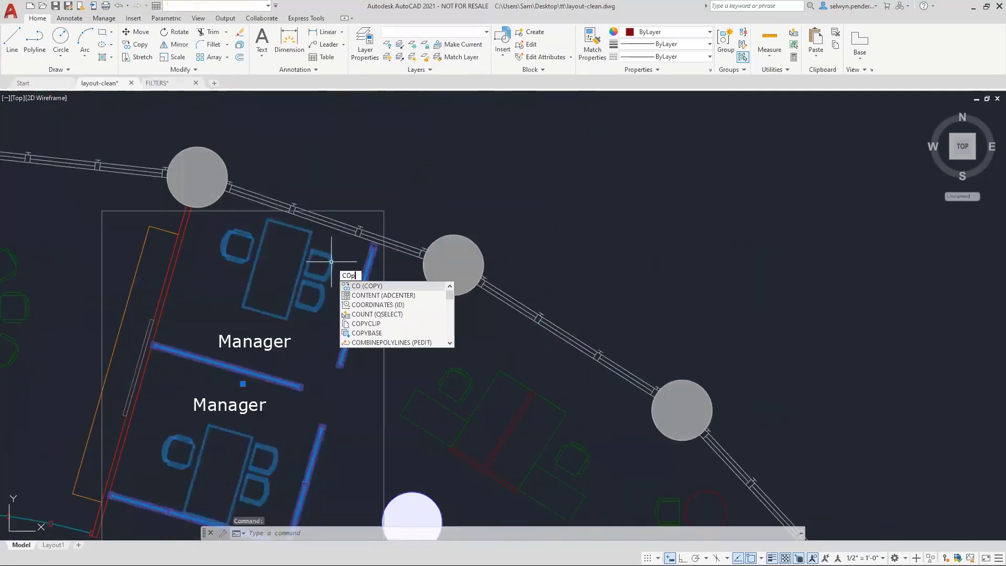
key("Return")
left_click(335, 283)
left_click(625, 156)
middle_click_drag(625, 156, 225, 314)
scroll(225, 315, "down", 2)
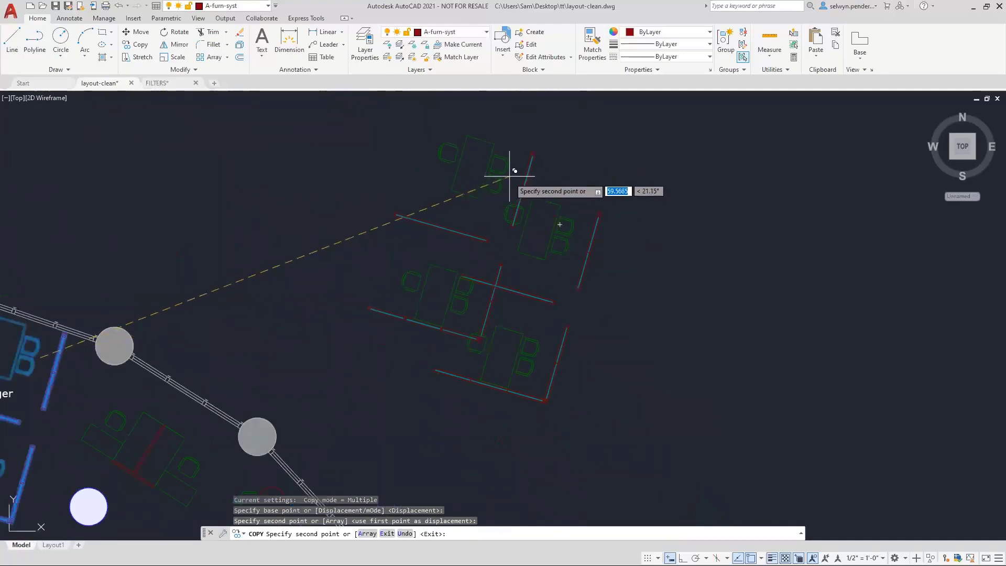
key("Return")
key("Escape")
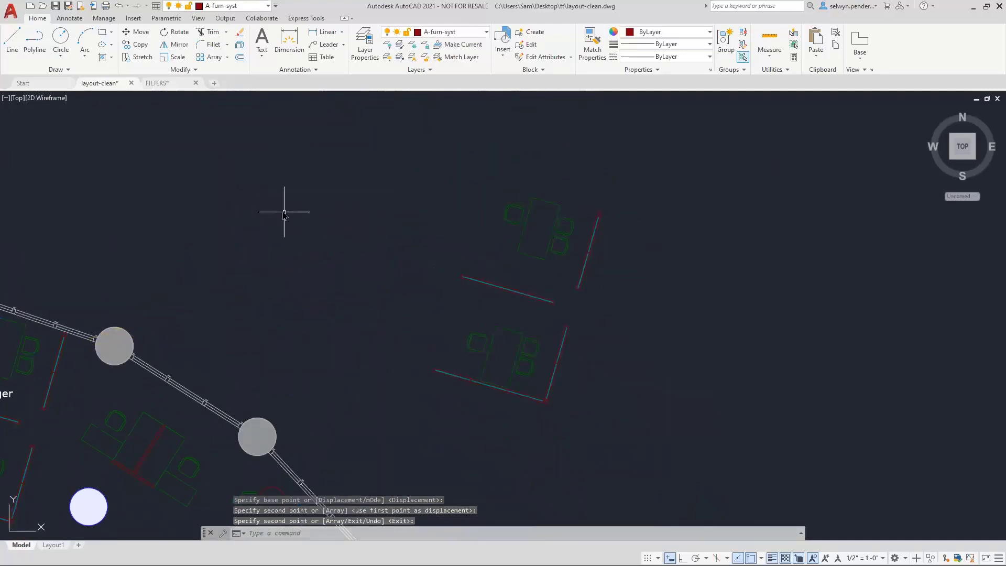
- Move the original Manager office furniture and partitions outside the curved wall, selecting them with the Previous option
type("m")
key("Return")
type("p")
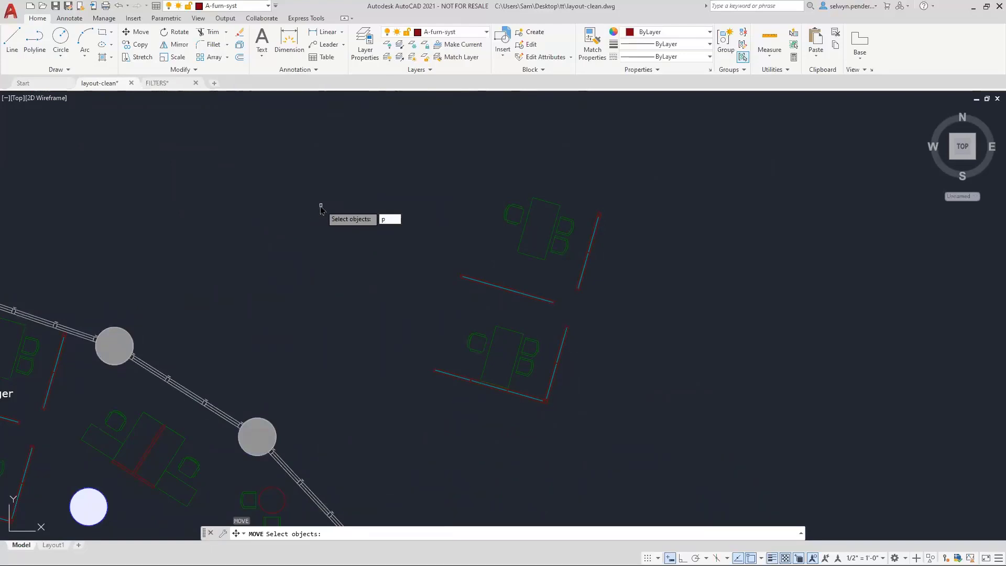
key("Return")
key("Return")
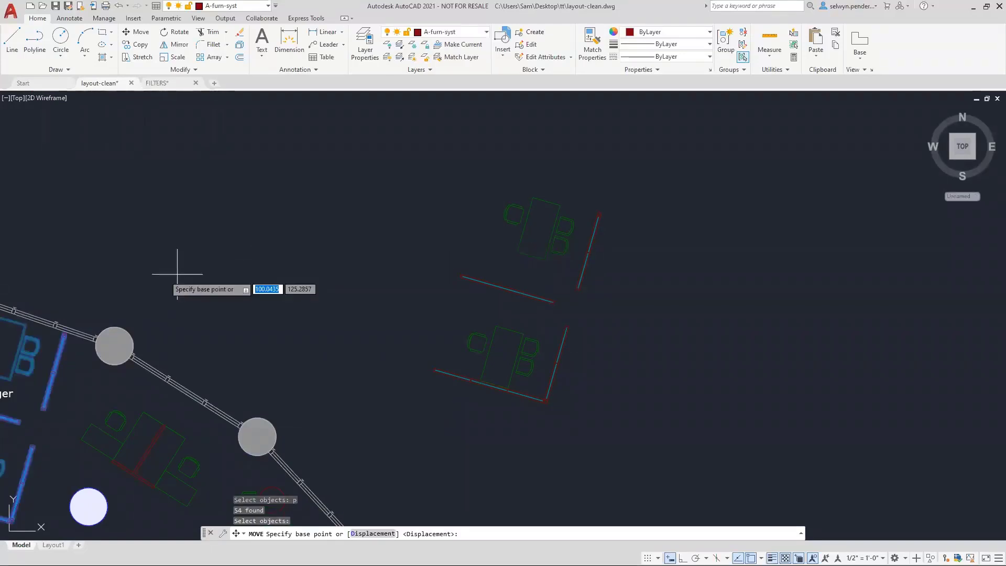
left_click(108, 276)
mouse_move(324, 166)
middle_mouse_down()
mouse_move(481, 197)
mouse_move(633, 169)
middle_mouse_up()
left_click(333, 313)
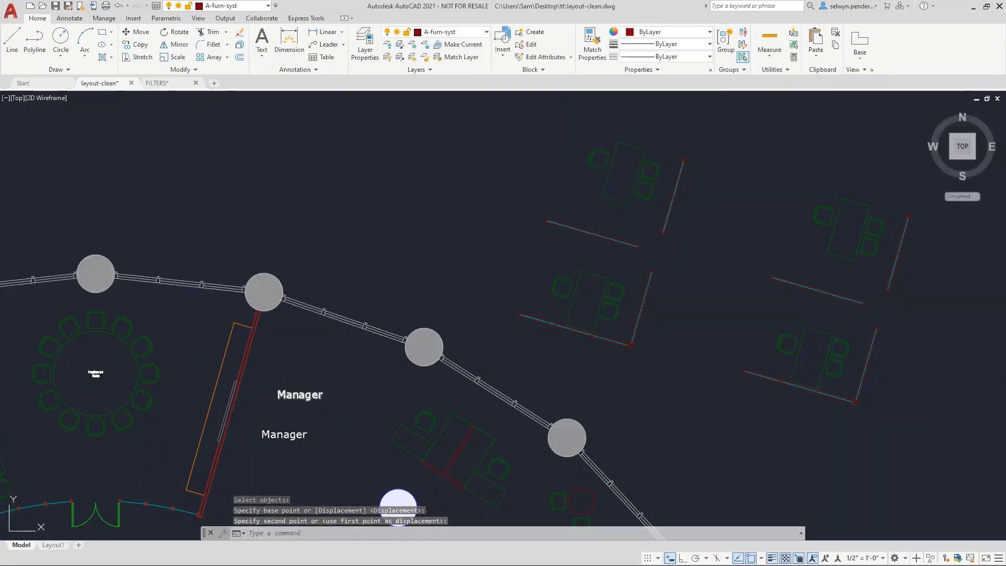
- Undo the move and the copy of the Manager office furniture and partitions
type("u")
key("Return")
type("u")
key("Return")
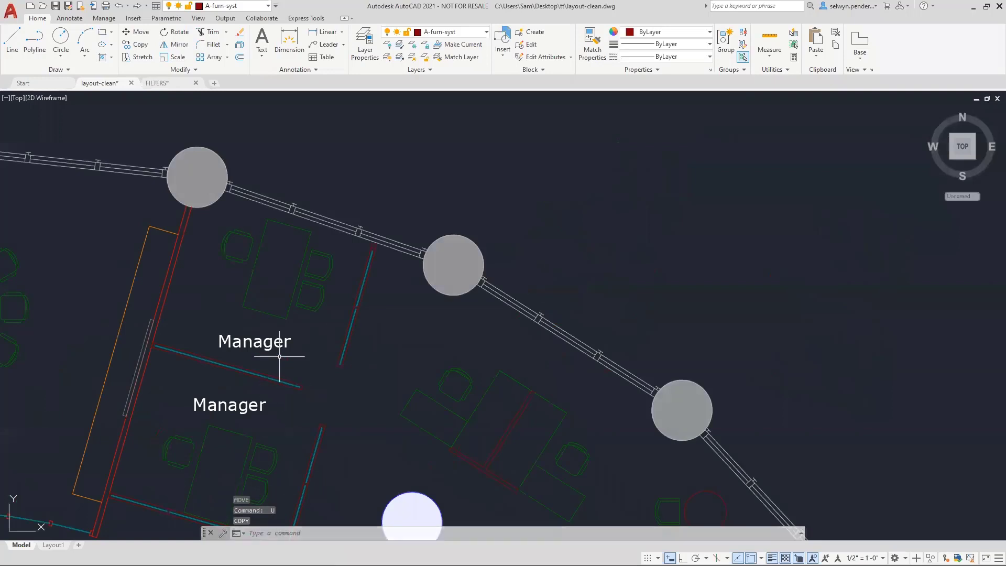
scroll(279, 357, "down", 3)
middle_click_drag(280, 356, 96, 391)
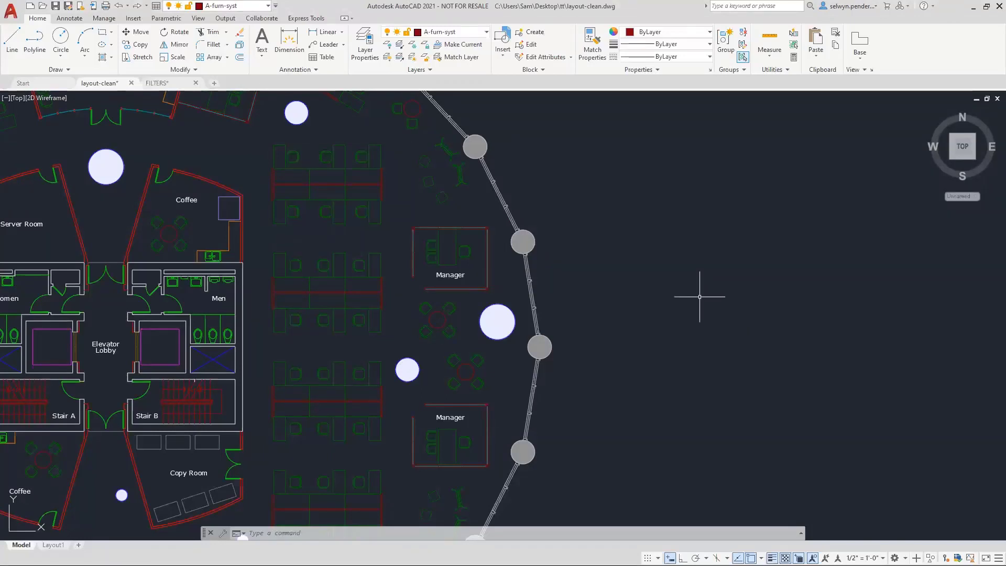
- Run the BLIPMODE command
type("blipmo")
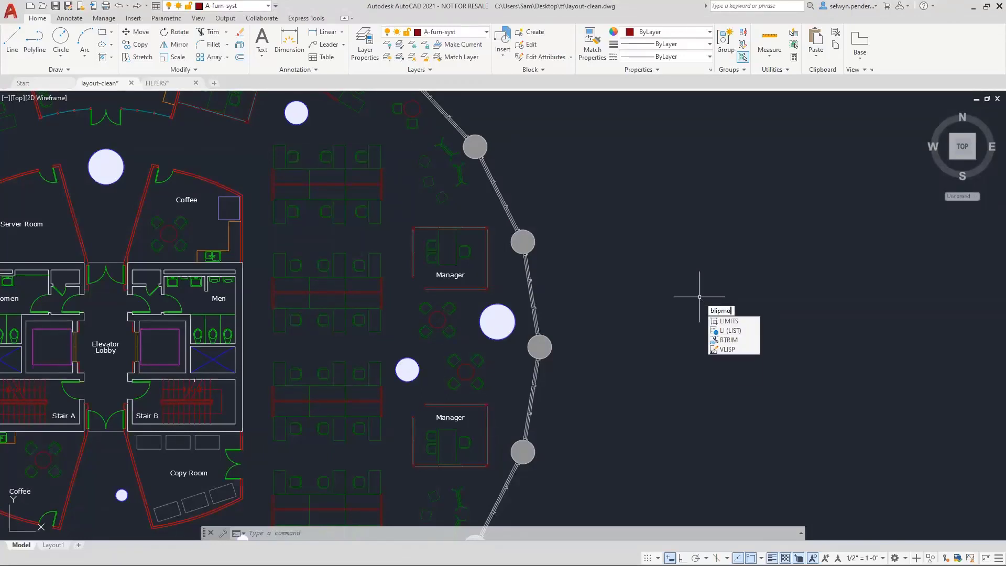
type("de")
key("Return")
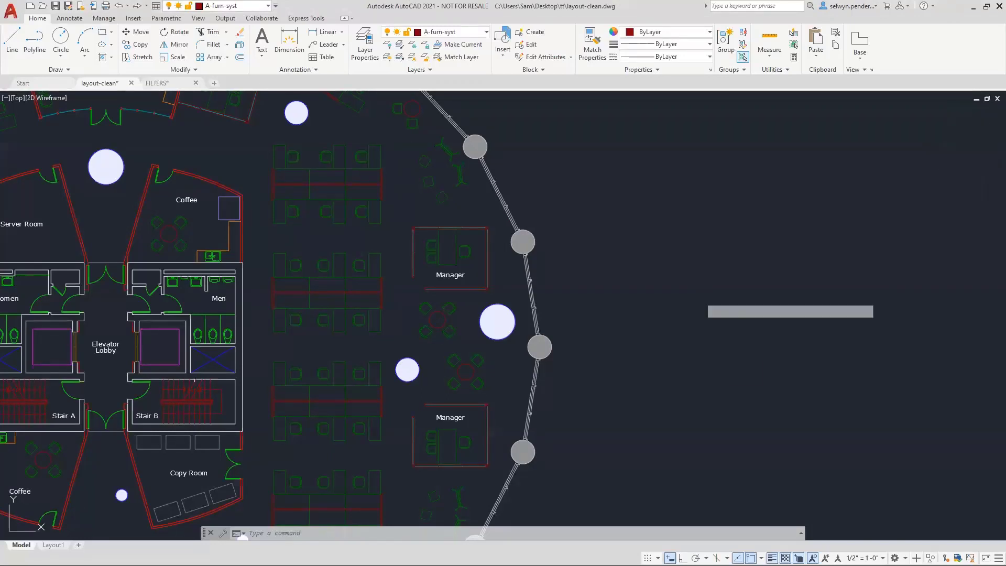